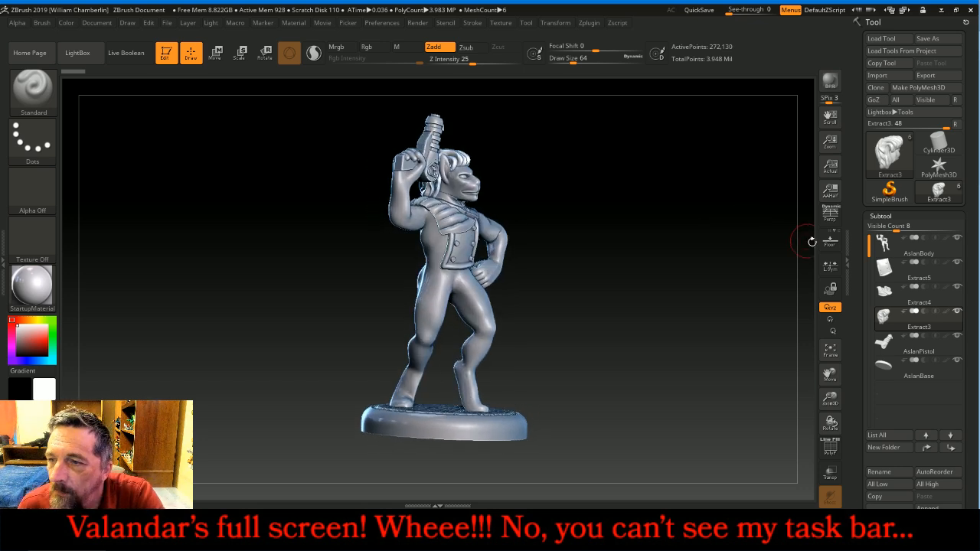
- Select the AslanBody subtool and hide the figure's left hand and arm, leaving the torso visible
left_click(882, 241)
left_click_drag(686, 256, 650, 252)
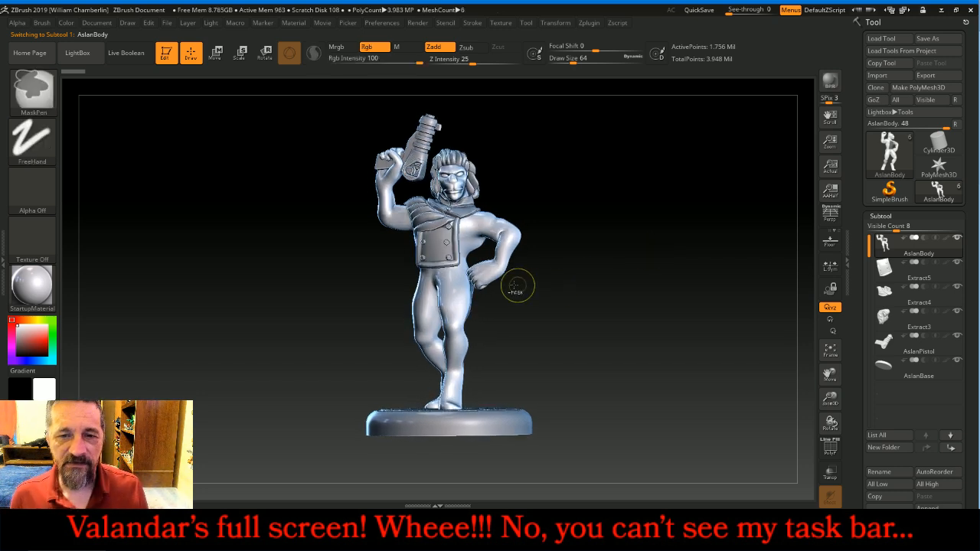
left_click_drag(513, 284, 367, 108, "ctrl+shift")
left_click(489, 275, "ctrl+shift")
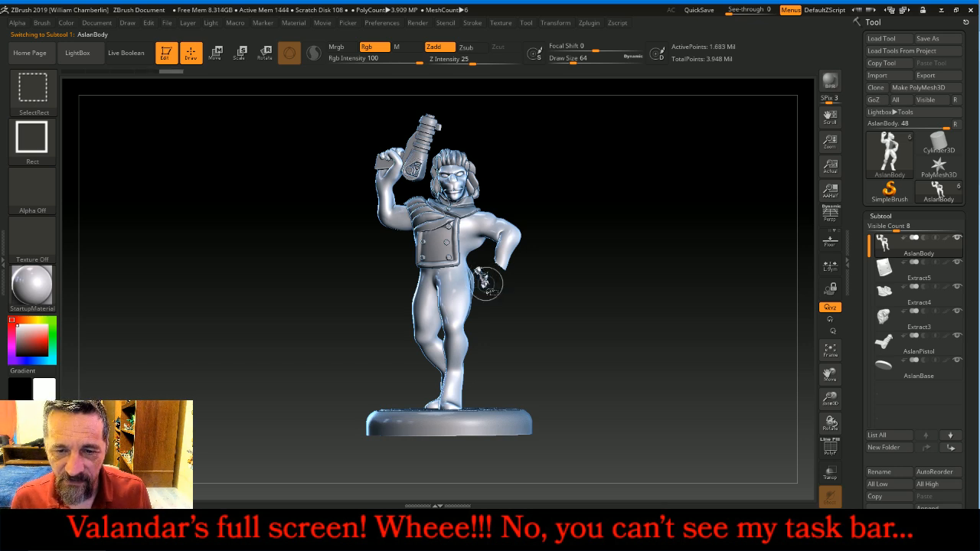
left_click_drag(605, 311, 626, 276)
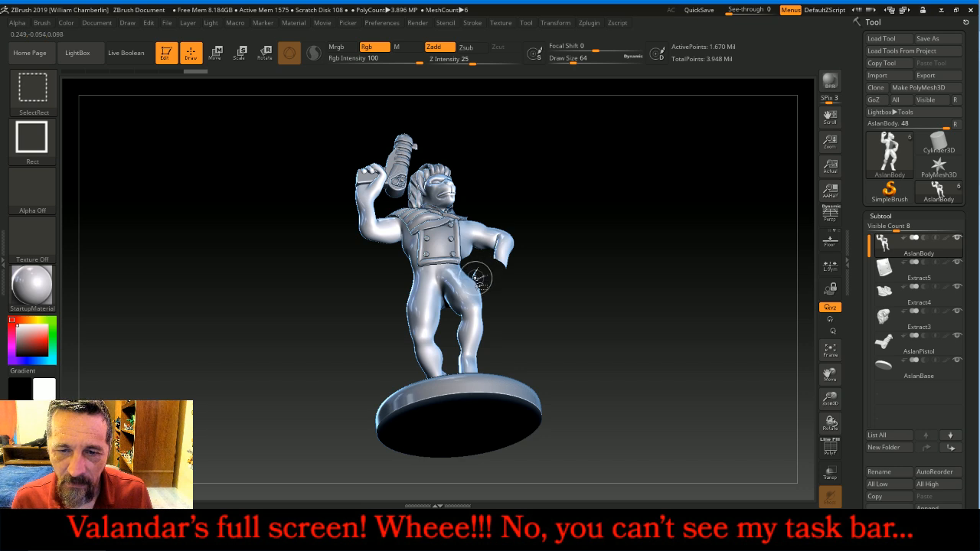
mouse_move(706, 308)
left_mouse_down()
mouse_move(683, 315)
mouse_move(678, 331)
left_mouse_up()
left_click(502, 259, "ctrl+alt+shift")
mouse_move(584, 283)
left_mouse_down()
mouse_move(594, 278)
mouse_move(565, 281)
mouse_move(602, 267)
left_mouse_up()
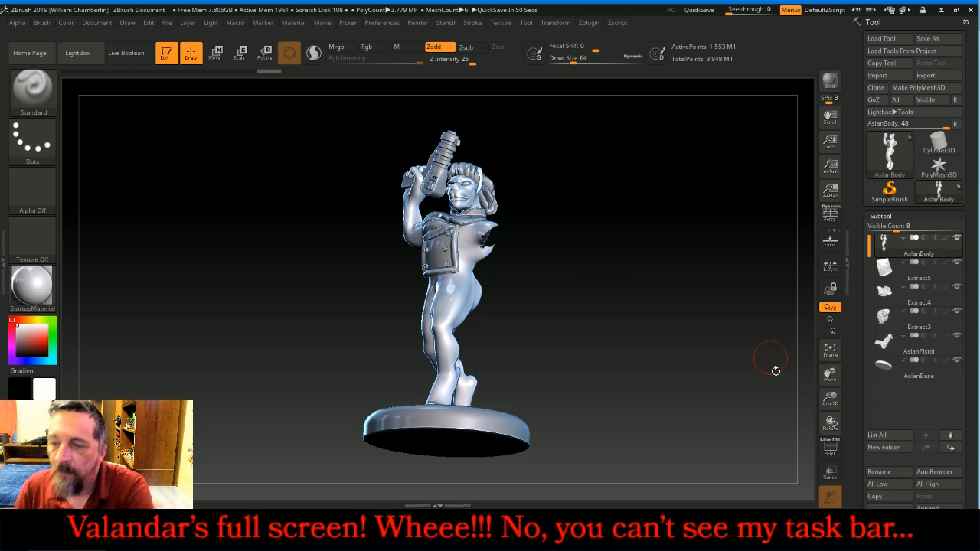
- Display the other subtools as ghosted transparent and turn LazyMouse off in the stroke settings
left_click(829, 471)
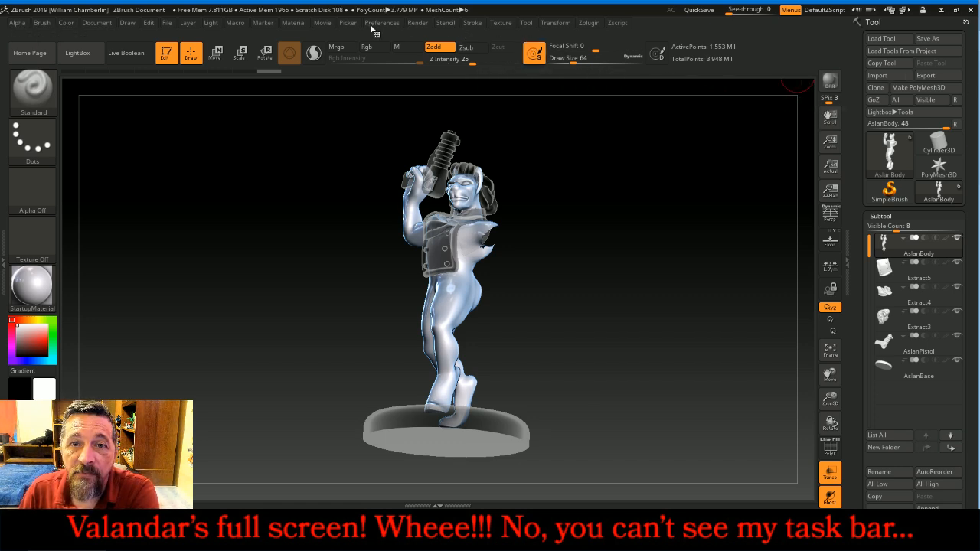
left_click(468, 26)
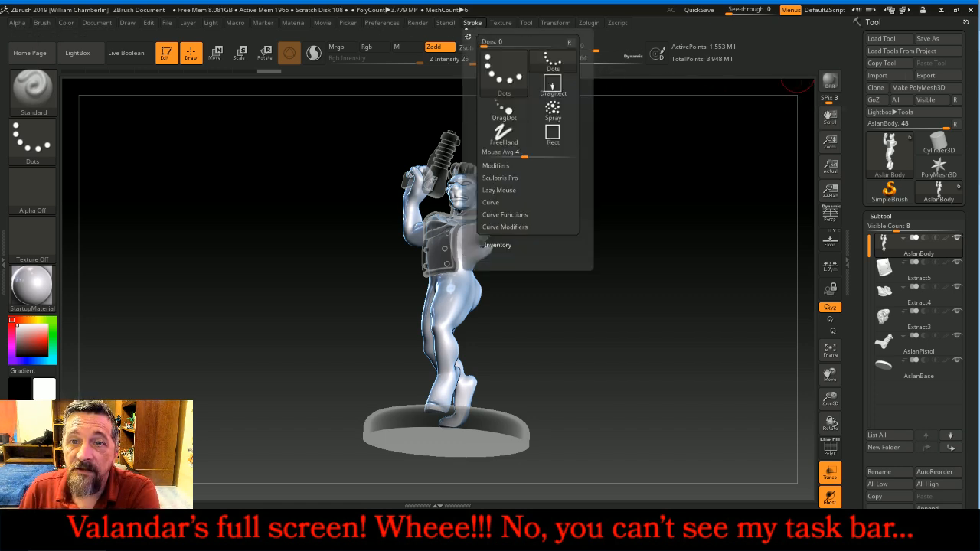
left_click(467, 35)
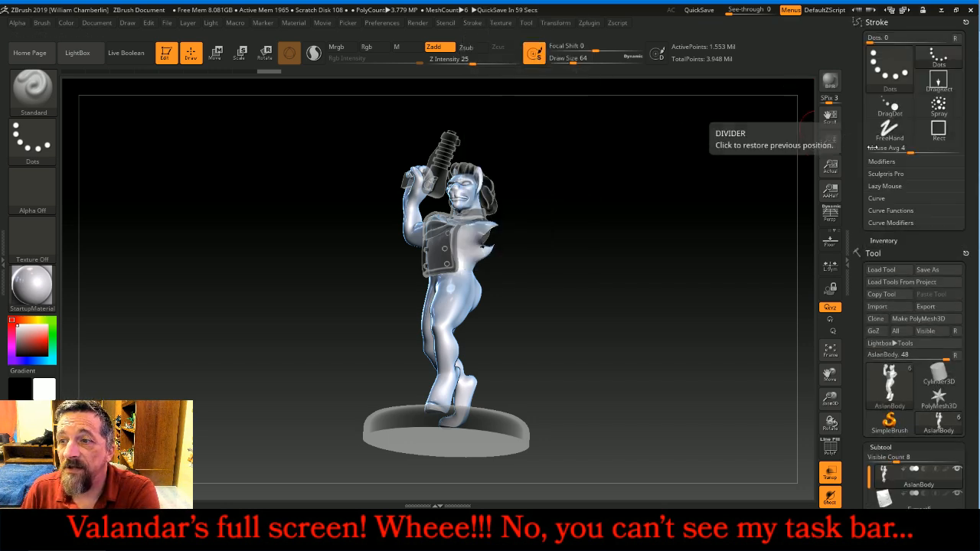
left_click(937, 187)
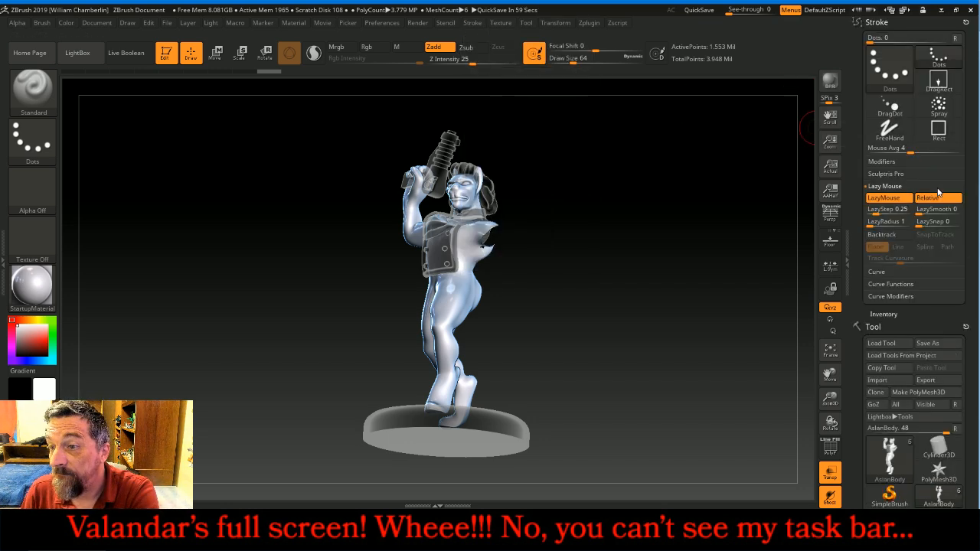
left_click(891, 198)
- Set the masking brush to Focal Shift -100 and Draw Size 14 for work on the torso
key("[")
key("[")
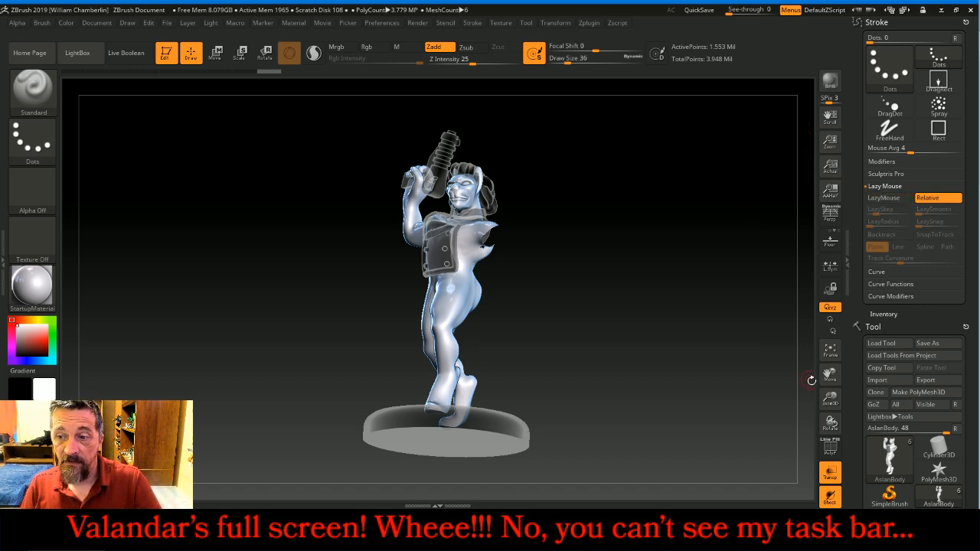
left_click_drag(830, 398, 812, 481)
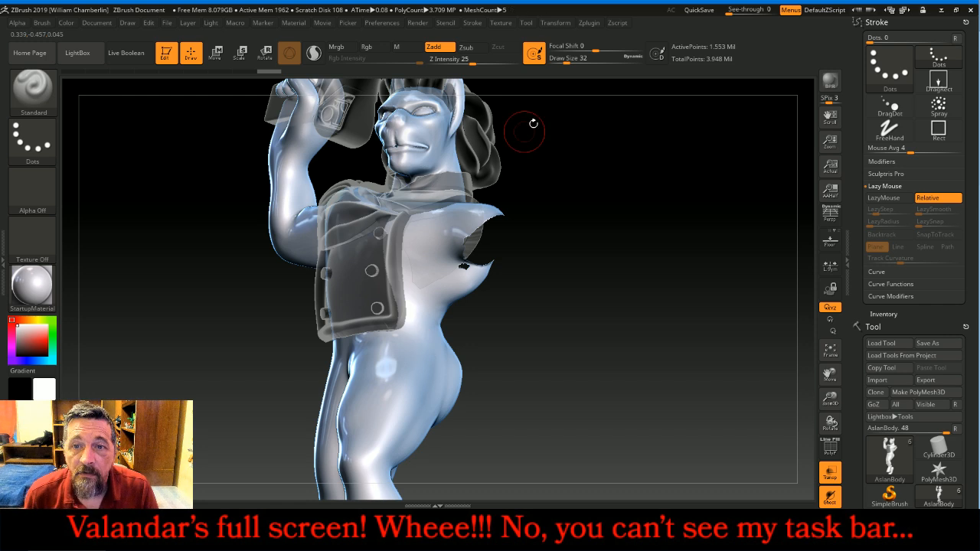
key("ctrl")
mouse_move(594, 47)
left_mouse_down()
mouse_move(548, 45)
mouse_move(561, 61)
left_mouse_up()
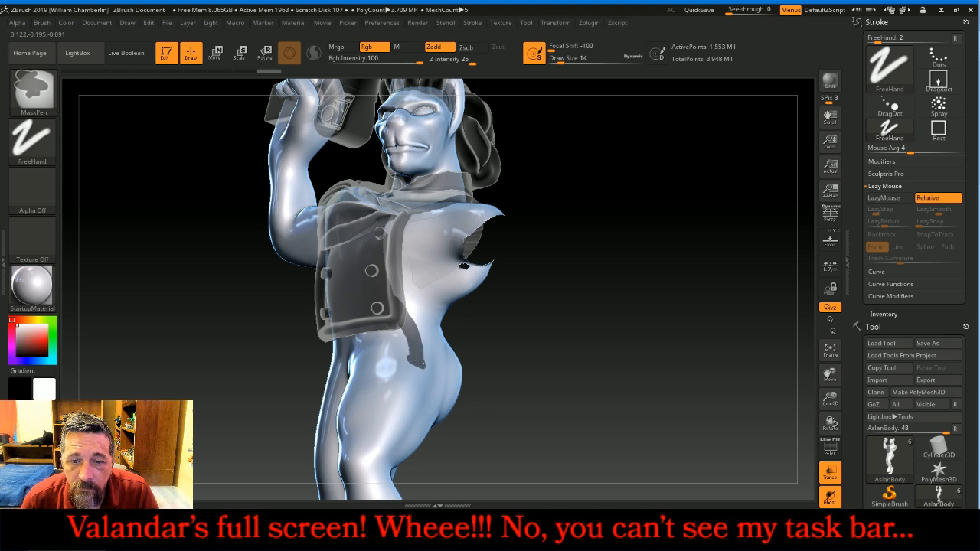
left_click_drag(417, 364, 419, 366, "ctrl")
left_click_drag(567, 337, 545, 341)
left_click_drag(399, 367, 483, 353, "ctrl")
mouse_move(613, 318)
left_mouse_down()
mouse_move(452, 348)
mouse_move(464, 361)
mouse_move(526, 361)
left_mouse_up()
mouse_move(653, 339)
left_mouse_down()
mouse_move(497, 313)
mouse_move(573, 322)
mouse_move(560, 332)
mouse_move(572, 333)
mouse_move(430, 362)
left_mouse_up()
left_click(339, 382, "ctrl")
left_click_drag(353, 361, 360, 351, "ctrl")
left_click_drag(623, 331, 558, 337)
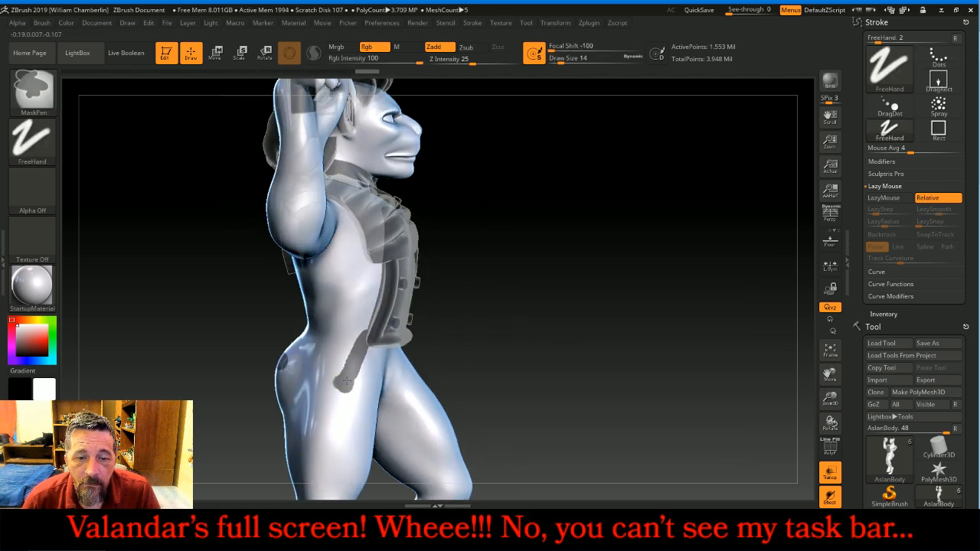
left_click_drag(326, 375, 304, 368, "ctrl")
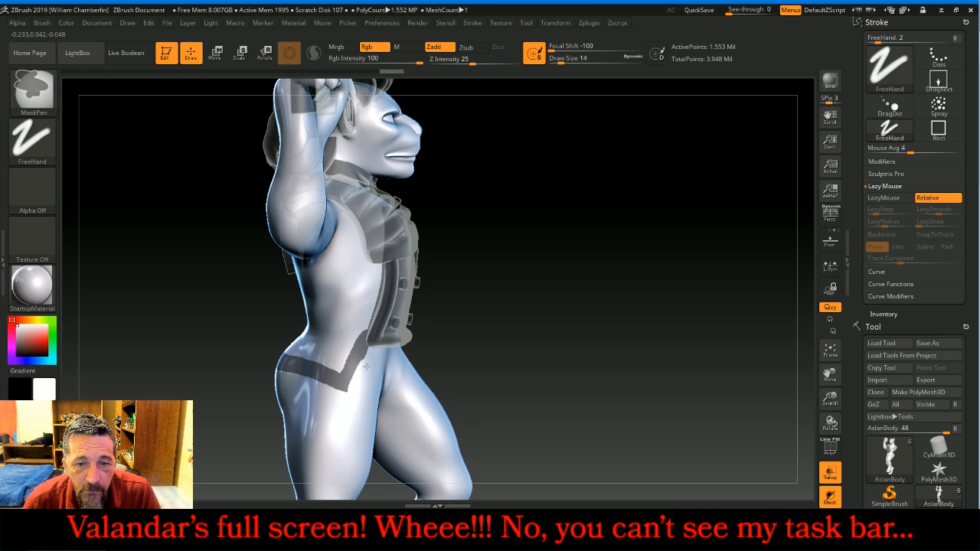
left_click_drag(519, 306, 506, 286)
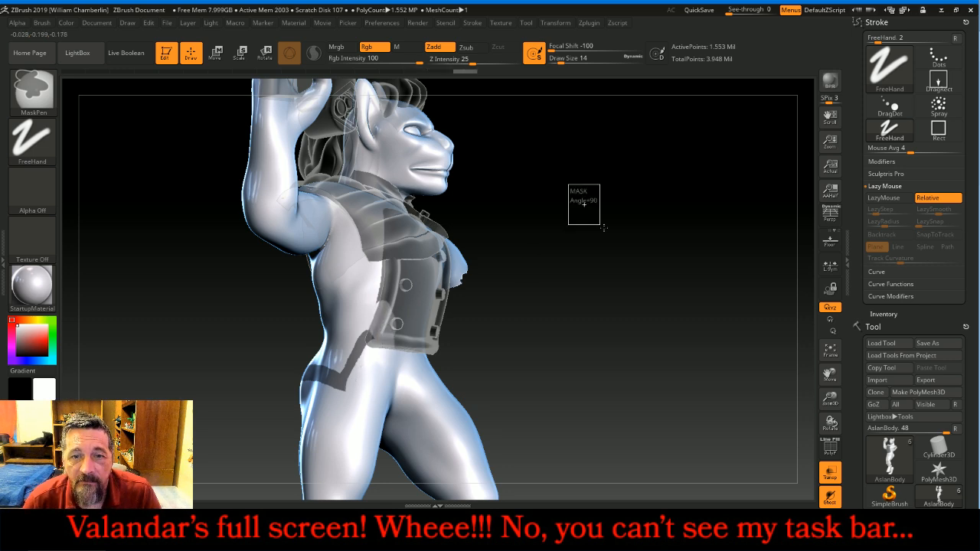
left_click_drag(651, 202, 606, 196)
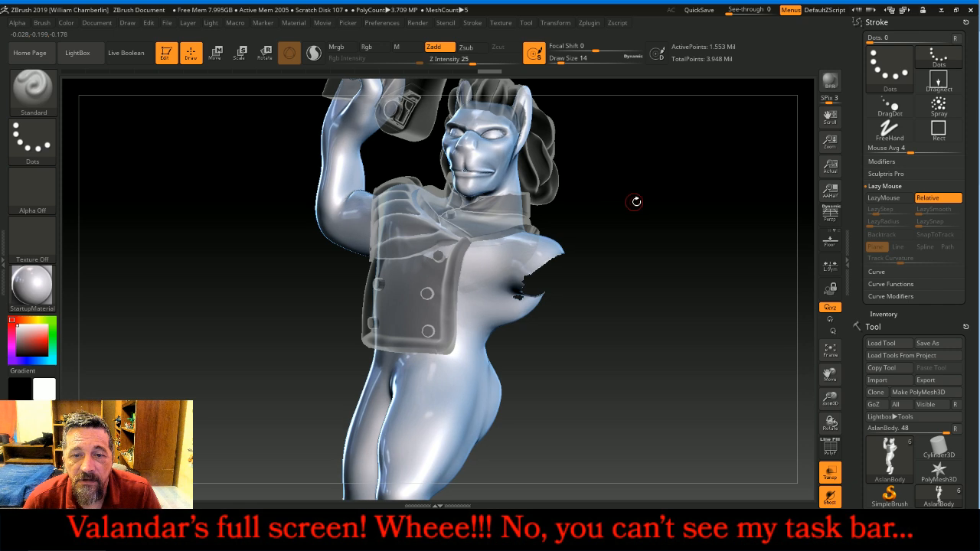
left_click_drag(667, 229, 642, 238)
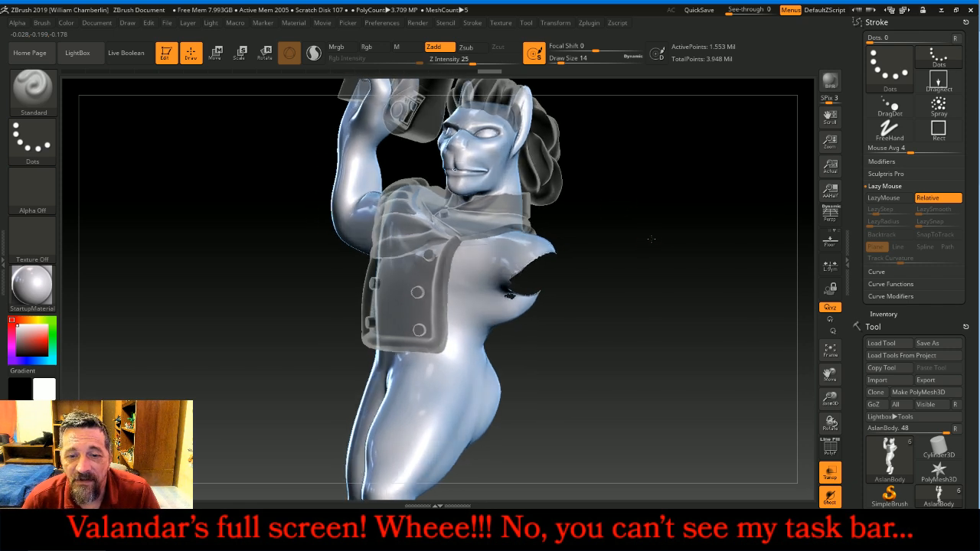
left_click_drag(432, 341, 453, 374, "ctrl")
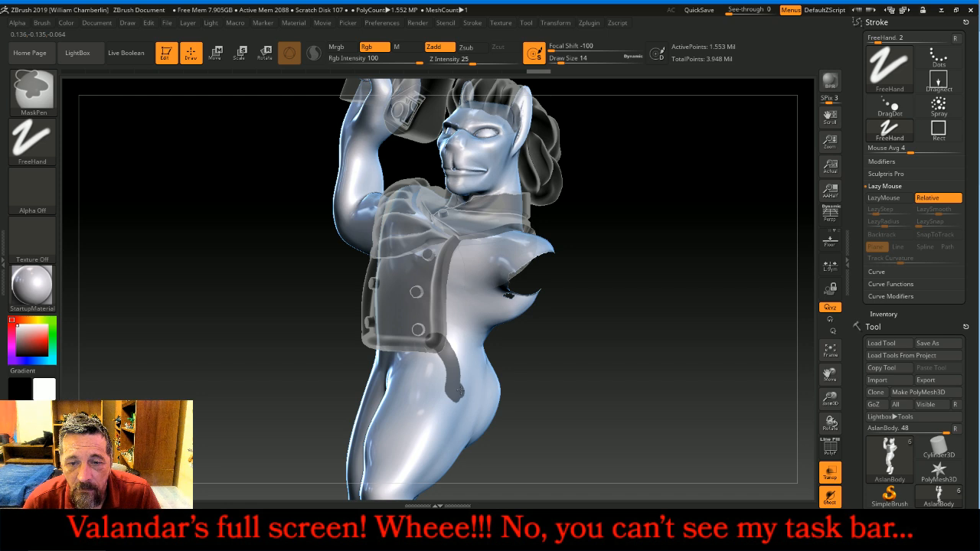
left_click_drag(466, 390, 471, 389, "ctrl")
mouse_move(627, 358)
left_mouse_down()
mouse_move(591, 358)
mouse_move(613, 361)
mouse_move(599, 364)
left_mouse_up()
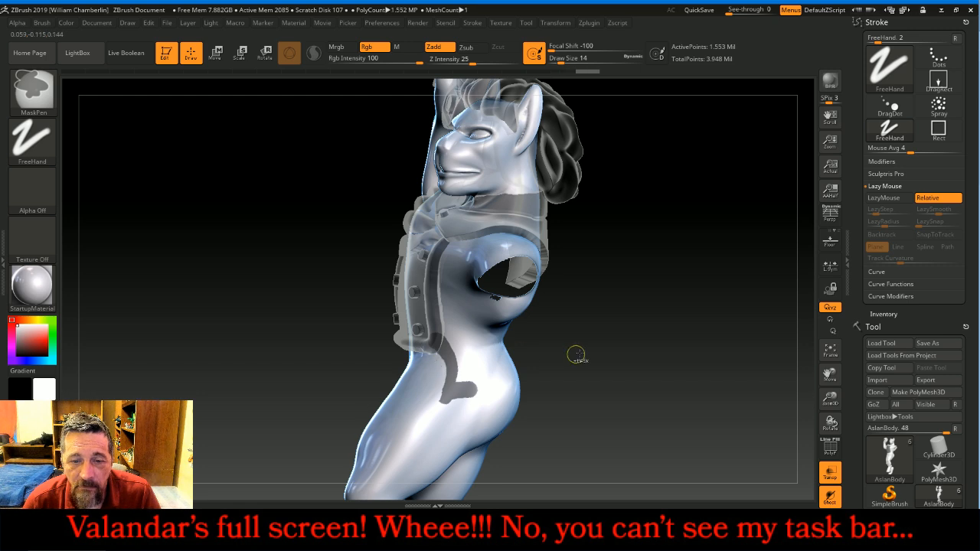
left_click_drag(573, 343, 516, 368, "ctrl")
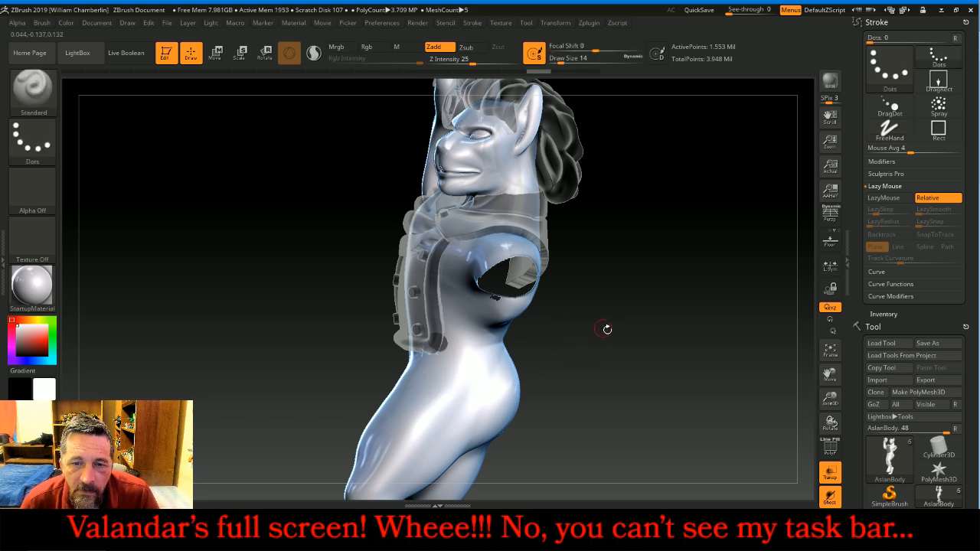
- Mask the garment outline on the figure's left hip, from the vest's lower corner down and back toward the buttock
left_click_drag(597, 329, 560, 343)
left_click_drag(444, 339, 444, 371)
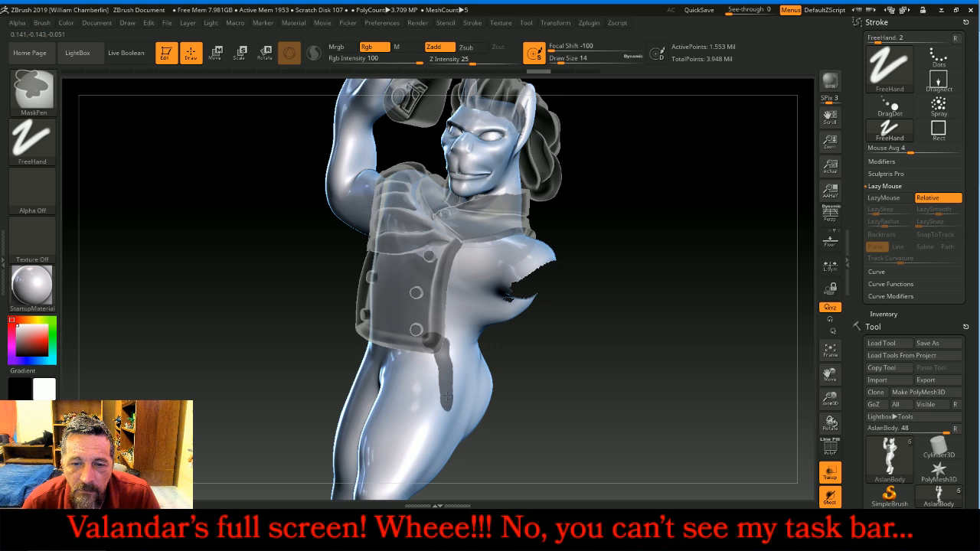
left_click_drag(601, 346, 573, 344, "shift")
left_click_drag(431, 404, 513, 389)
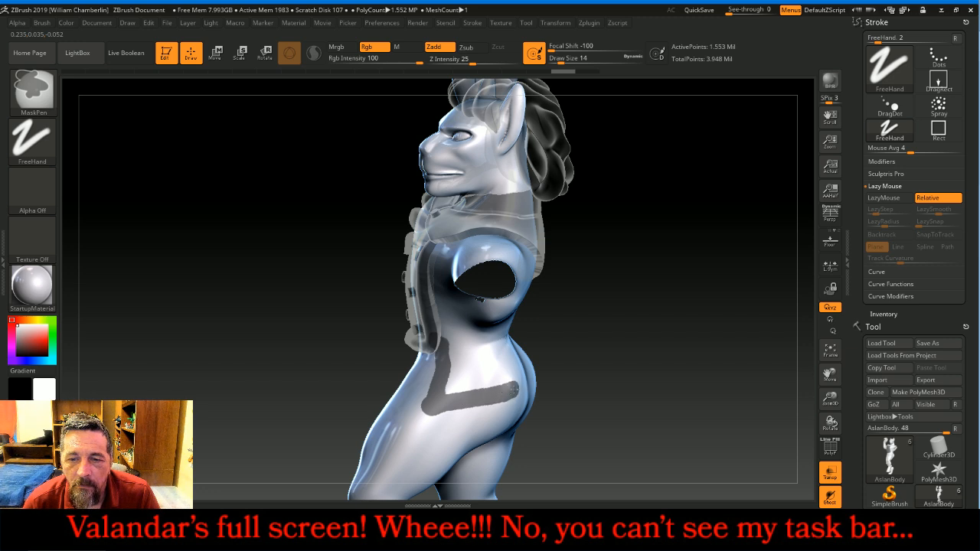
- Mask the matching garment outline on the right hip, angling down from the vest's lower corner and back around the hip
mouse_move(628, 339)
left_mouse_down()
mouse_move(689, 309)
mouse_move(630, 313)
left_mouse_up()
key("ctrl")
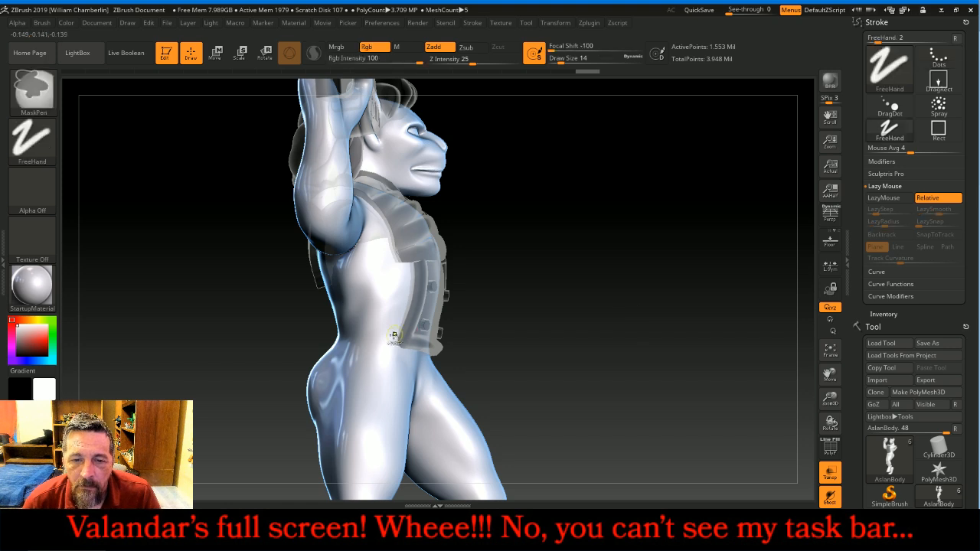
left_click_drag(400, 335, 373, 381, "ctrl")
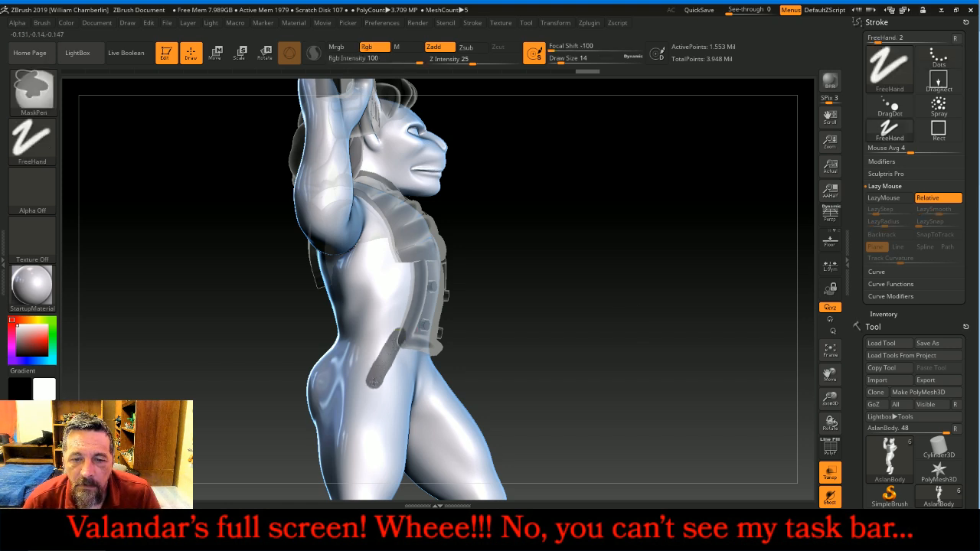
mouse_move(604, 327)
left_mouse_down()
mouse_move(540, 327)
mouse_move(607, 328)
left_mouse_up()
left_click_drag(372, 379, 371, 380, "ctrl")
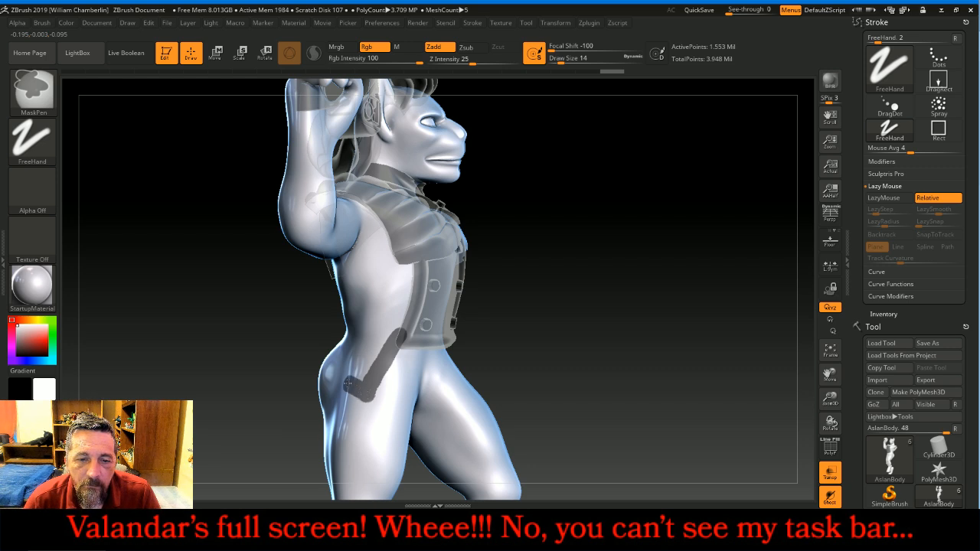
left_click_drag(335, 375, 333, 373, "ctrl")
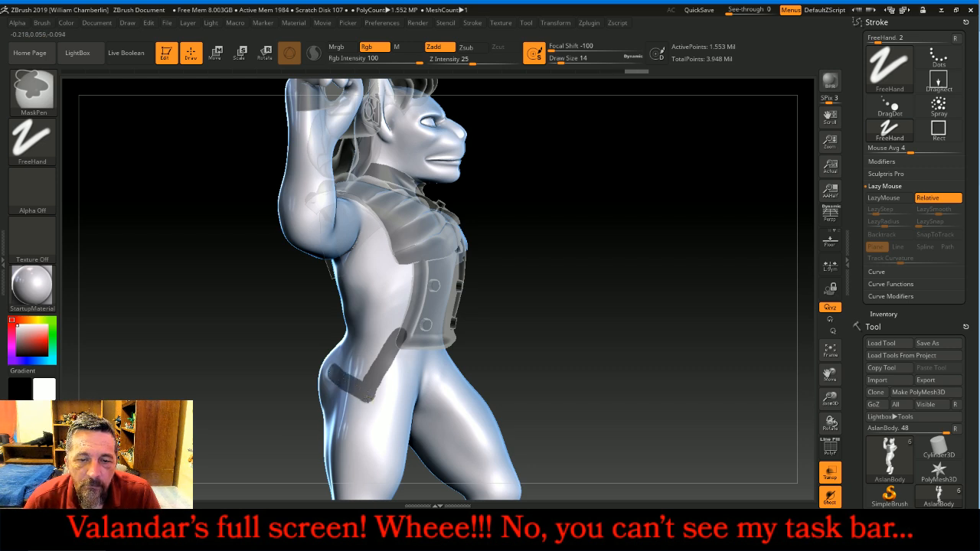
- Join the two hip outlines with a continuous masked hem band across the buttocks
left_click_drag(579, 324, 619, 319)
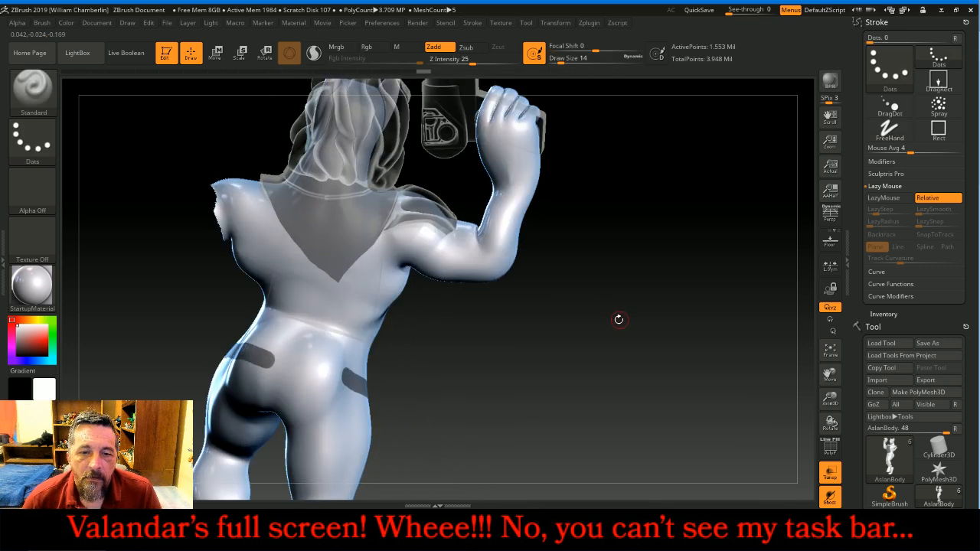
left_click_drag(260, 359, 341, 377, "ctrl")
mouse_move(405, 361)
left_mouse_down()
mouse_move(396, 339)
mouse_move(403, 326)
mouse_move(409, 332)
left_mouse_up()
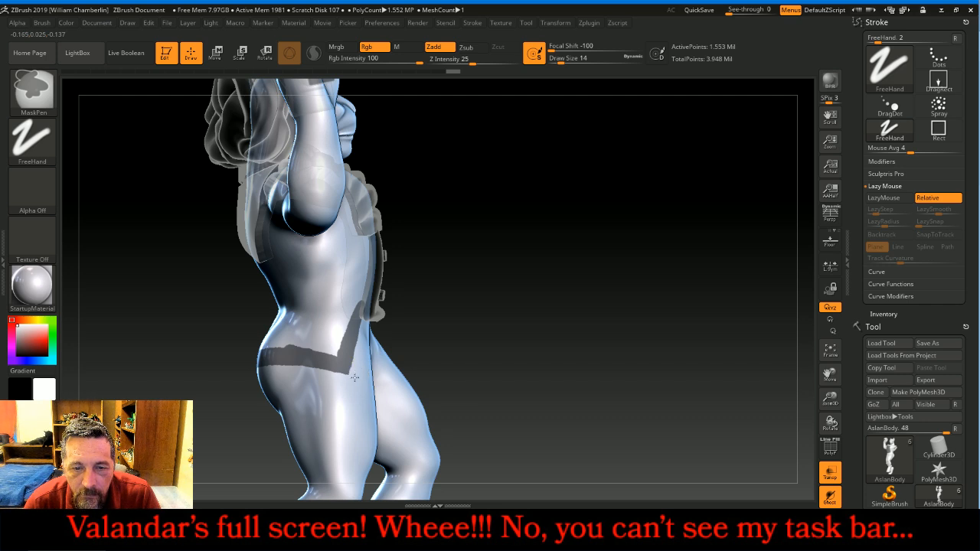
- Mask a tapered vertical shape above the centre of the rear hem and unmask a narrow slit up its middle
left_click_drag(386, 377, 562, 256)
left_click_drag(319, 311, 314, 352, "ctrl")
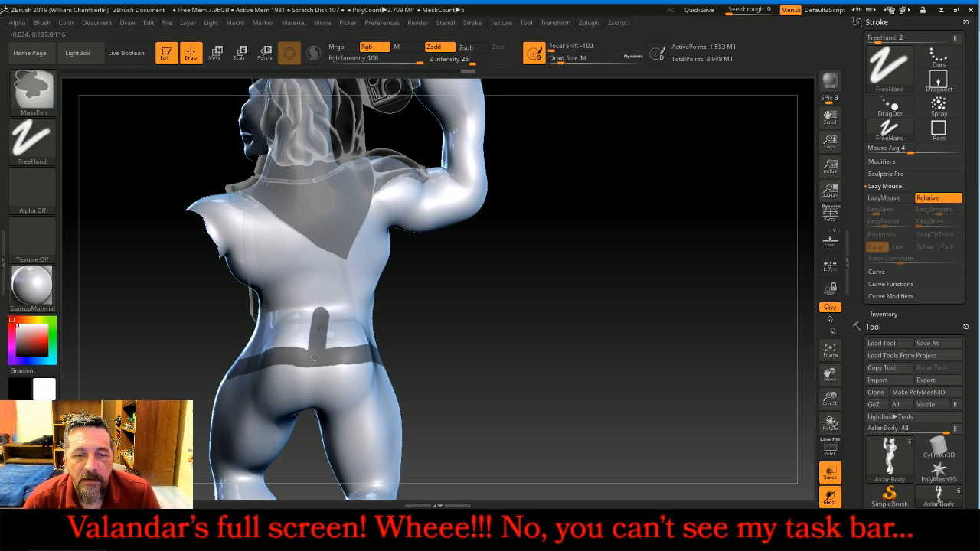
left_click_drag(324, 334, 325, 348, "ctrl")
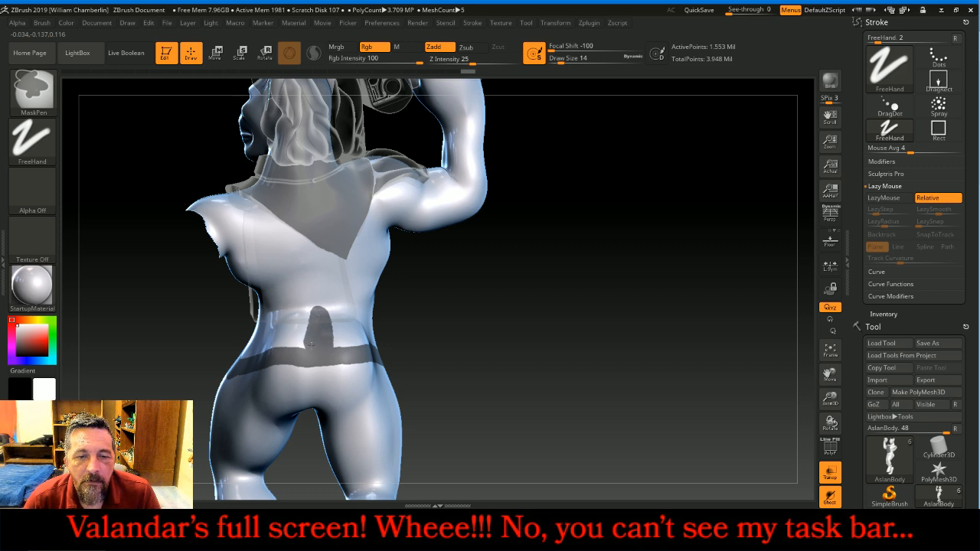
left_click_drag(320, 312, 328, 340, "ctrl")
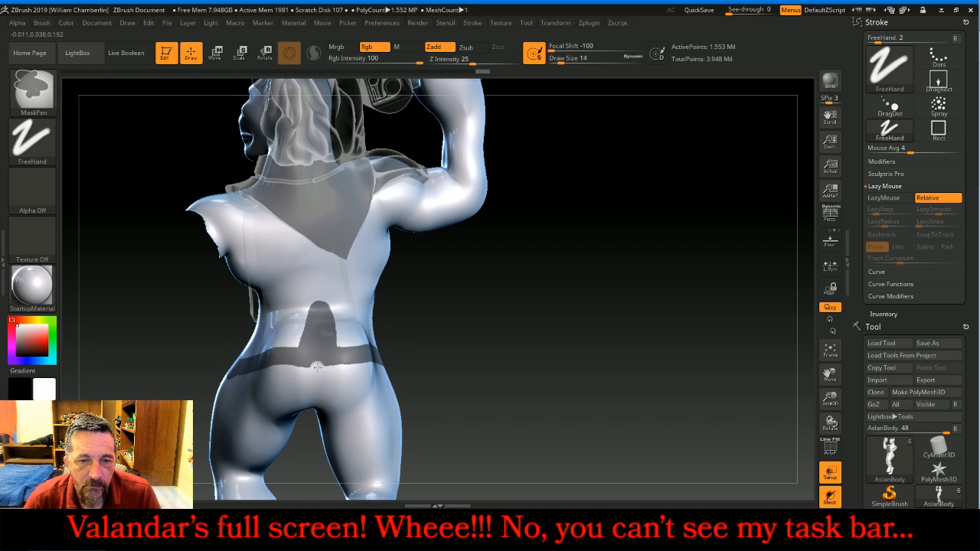
left_click_drag(318, 363, 314, 312, "ctrl+alt")
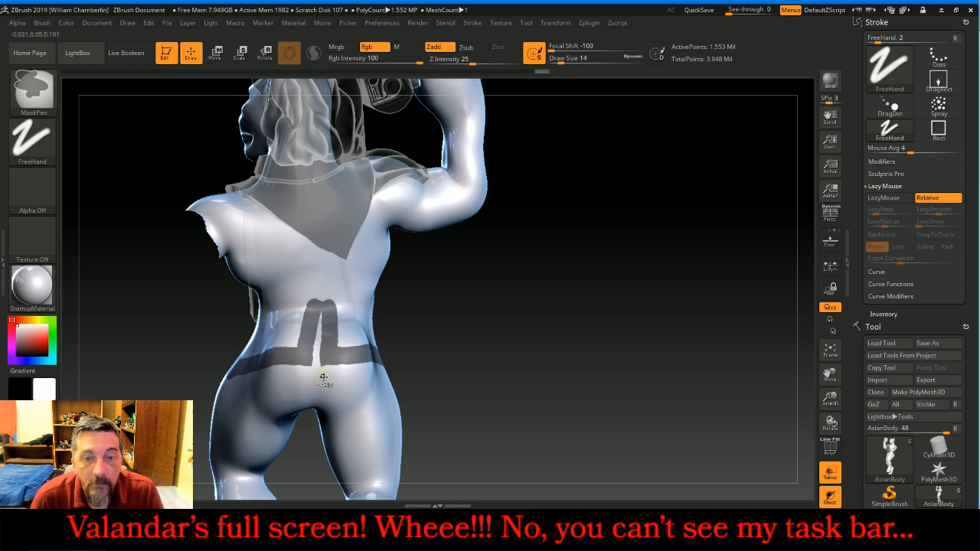
- Fill the mask inside the outline across the waist and left hip, from the front edge to the rear slit
mouse_move(327, 297)
left_mouse_down("ctrl")
mouse_move(308, 285)
mouse_move(302, 305)
mouse_move(319, 293)
mouse_move(343, 315)
mouse_move(349, 340)
mouse_move(353, 314)
mouse_move(295, 317)
mouse_move(290, 327)
left_mouse_up("ctrl")
mouse_move(490, 320)
left_mouse_down()
mouse_move(543, 322)
mouse_move(459, 314)
left_mouse_up()
key("ctrl")
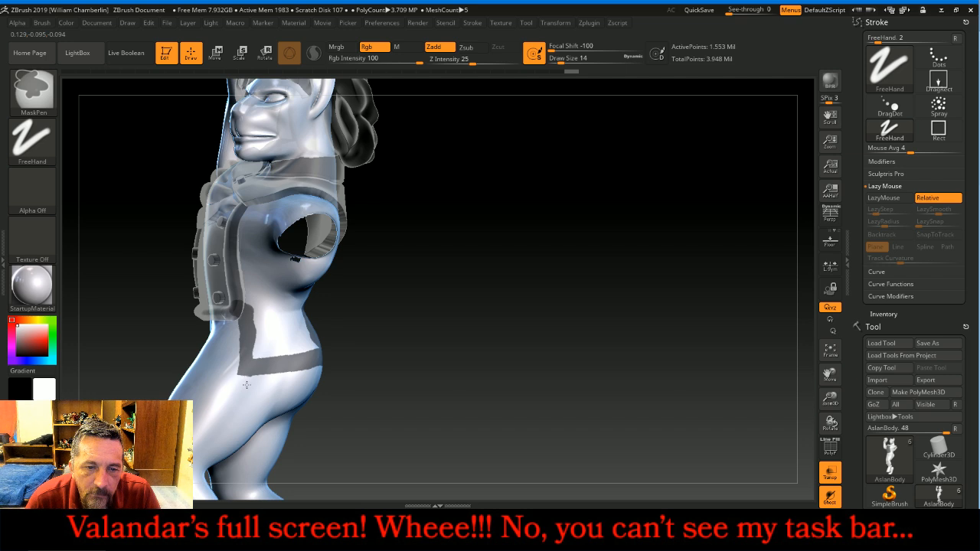
mouse_move(256, 385)
left_mouse_down("ctrl")
mouse_move(256, 310)
mouse_move(234, 277)
mouse_move(276, 333)
mouse_move(299, 326)
mouse_move(281, 346)
mouse_move(265, 337)
mouse_move(266, 293)
mouse_move(245, 264)
mouse_move(234, 261)
mouse_move(225, 292)
left_mouse_up("ctrl")
mouse_move(376, 323)
left_mouse_down()
mouse_move(435, 339)
mouse_move(353, 331)
left_mouse_up()
left_click_drag(460, 295, 409, 296)
mouse_move(257, 293)
left_mouse_down("ctrl")
mouse_move(249, 306)
mouse_move(243, 291)
mouse_move(202, 291)
mouse_move(229, 313)
mouse_move(238, 306)
mouse_move(200, 350)
mouse_move(178, 336)
mouse_move(197, 324)
mouse_move(196, 294)
left_mouse_up("ctrl")
- Finish filling the garment mask across the lower back and hips, extending its upper edge around the waist below the ribs
left_click_drag(367, 285, 540, 276)
mouse_move(247, 320)
left_mouse_down("ctrl")
mouse_move(234, 306)
mouse_move(258, 308)
mouse_move(260, 331)
mouse_move(238, 337)
left_mouse_up("ctrl")
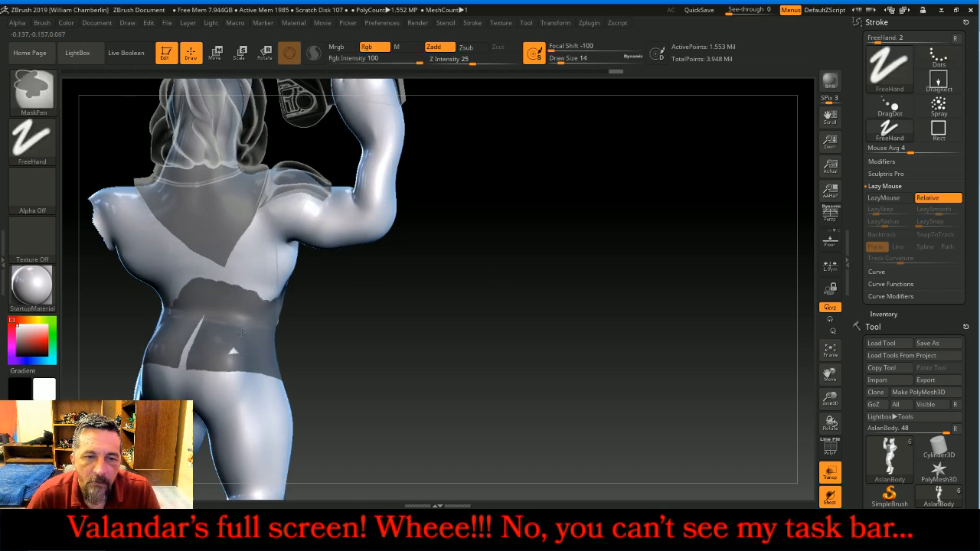
left_click_drag(374, 324, 357, 316)
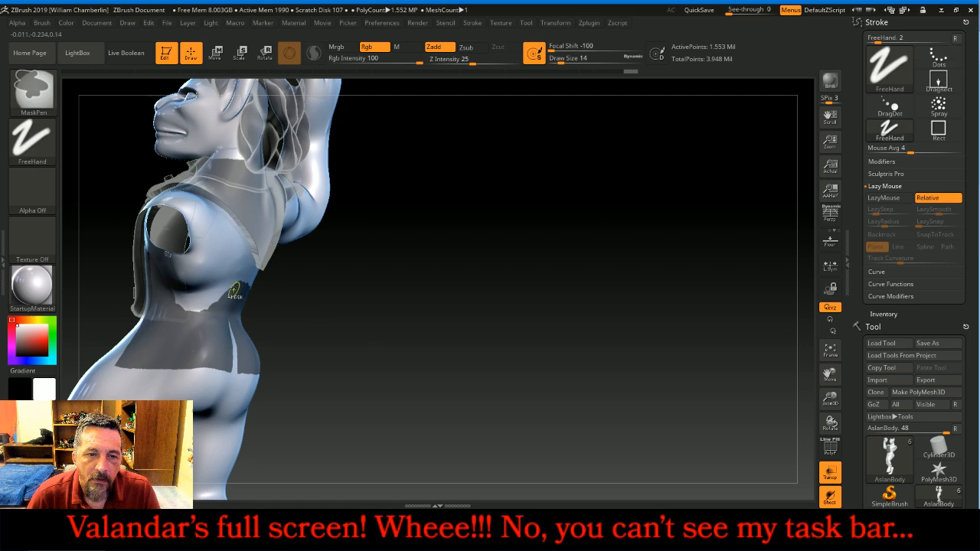
left_click_drag(214, 297, 181, 306, "ctrl")
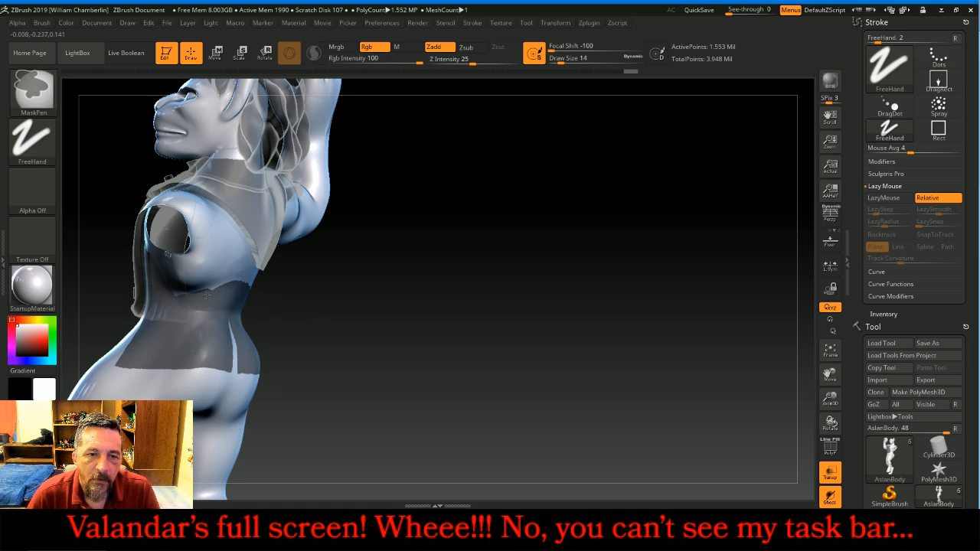
mouse_move(529, 275)
left_mouse_down()
mouse_move(615, 291)
mouse_move(580, 291)
mouse_move(592, 298)
mouse_move(609, 293)
left_mouse_up()
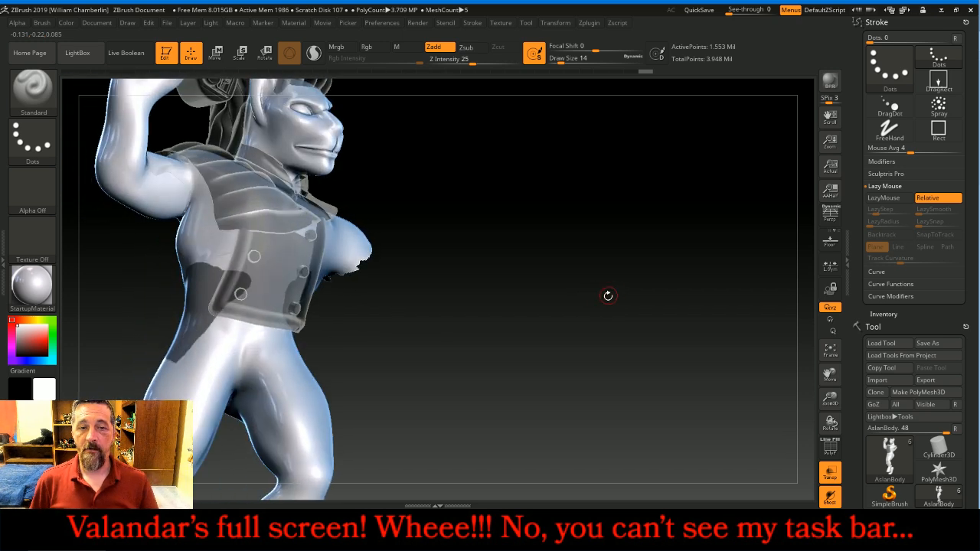
- Turn off subtool transparency and unhide the rest of the body mesh, including the hidden arm
left_click(830, 473)
left_click_drag(846, 381, 895, 382)
left_click_drag(831, 399, 875, 360)
left_click_drag(731, 328, 715, 328)
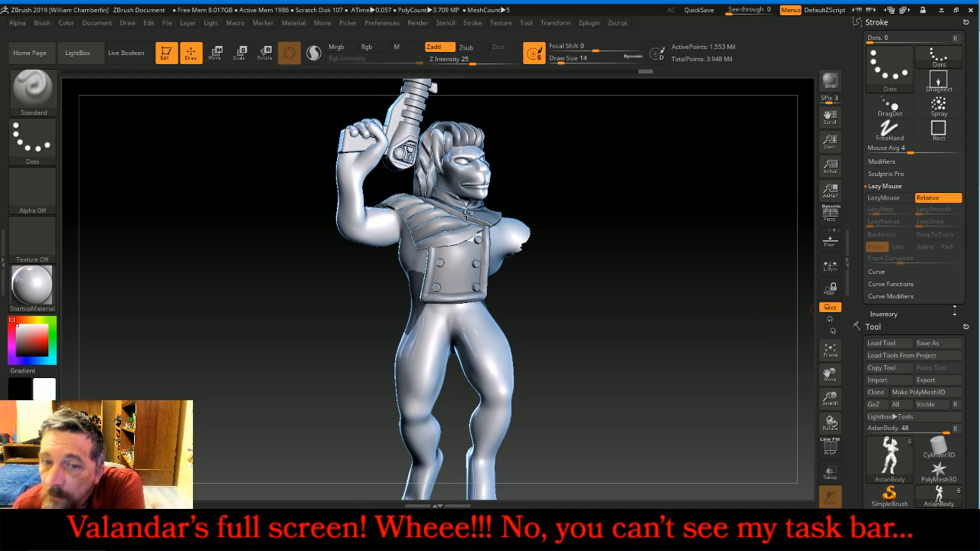
key("ctrl+shift")
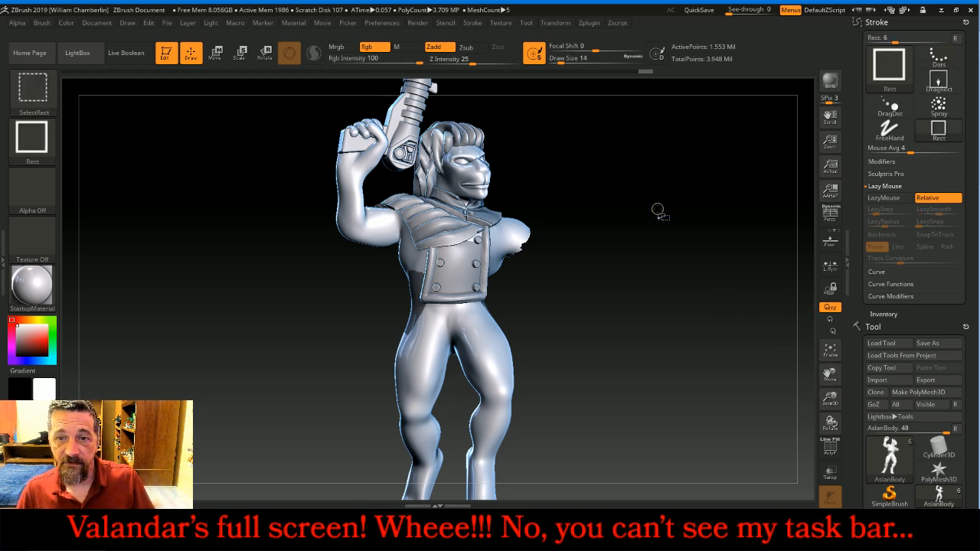
left_click(657, 209, "ctrl+shift")
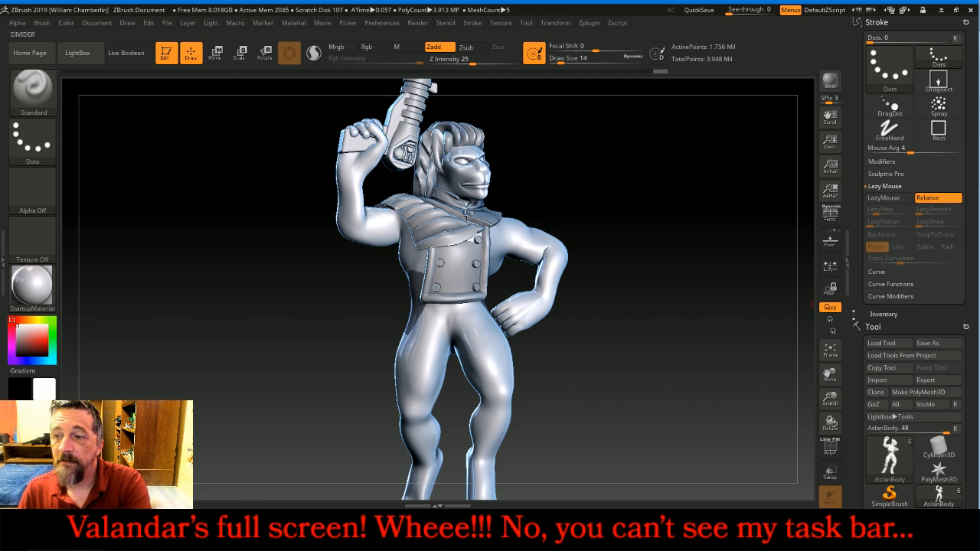
- Generate an Extract preview of the masked body area with smoothness 5 and thickness 0.012
left_click_drag(900, 325, 907, 238)
scroll(912, 238, "down", 5)
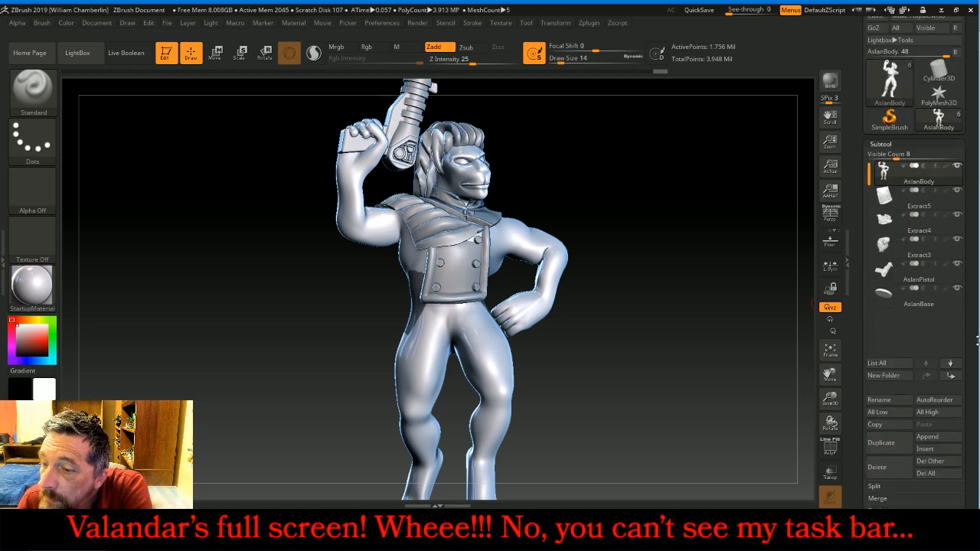
scroll(972, 367, "down", 3)
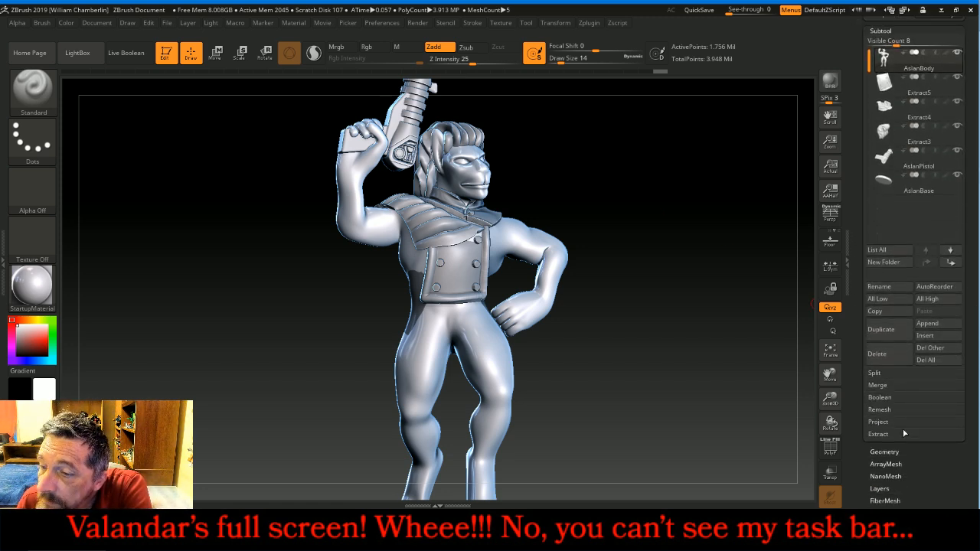
left_click(903, 435)
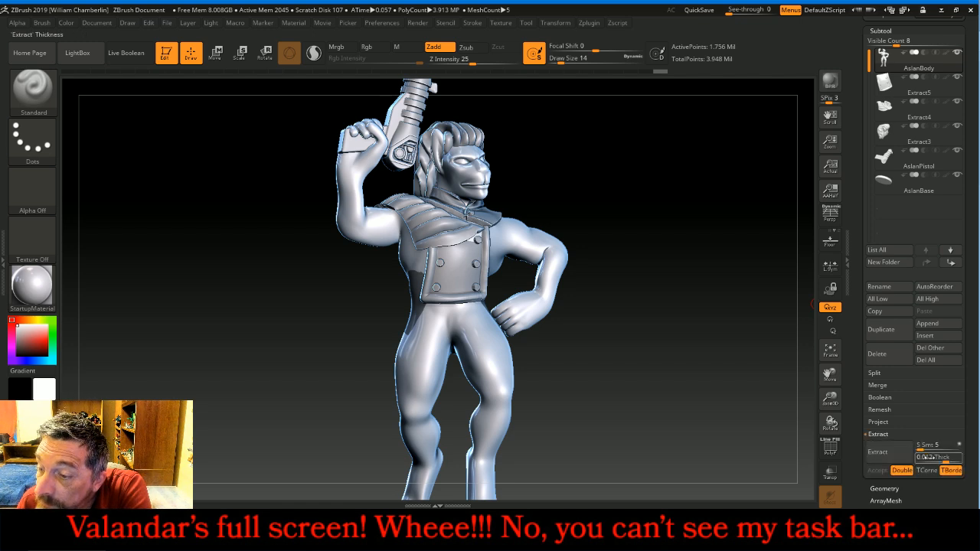
left_click(900, 455)
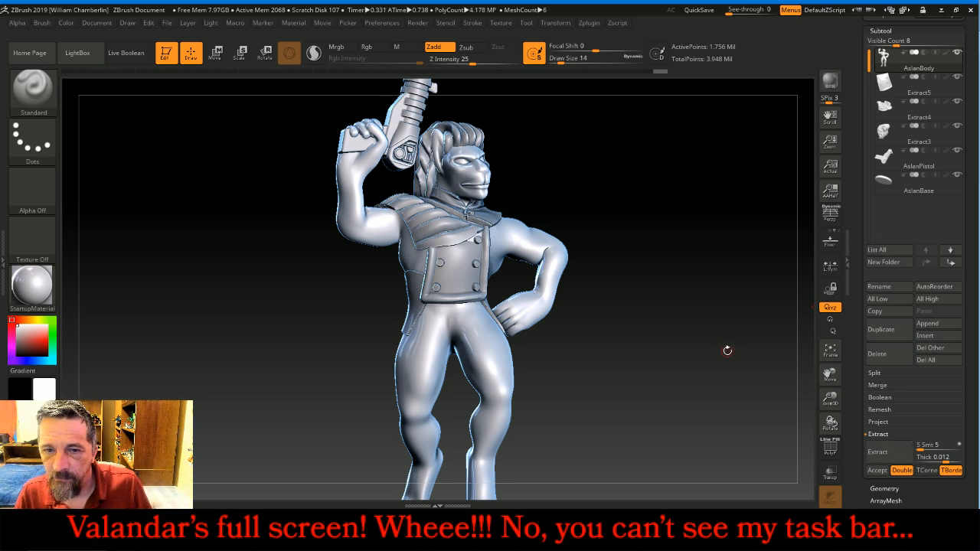
left_click_drag(727, 351, 728, 350)
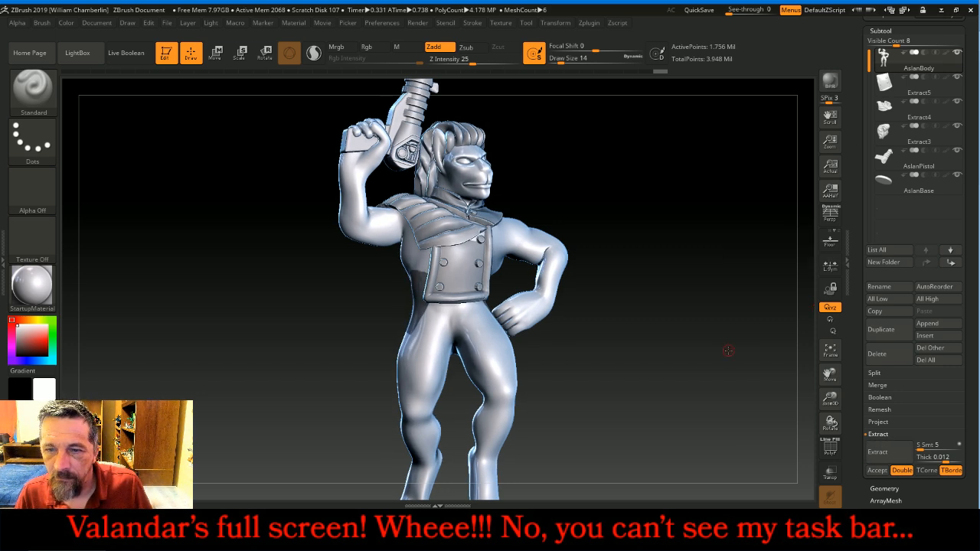
- Try the extraction of the masked area at a thickness of 0.02
left_click(925, 457)
type(".02")
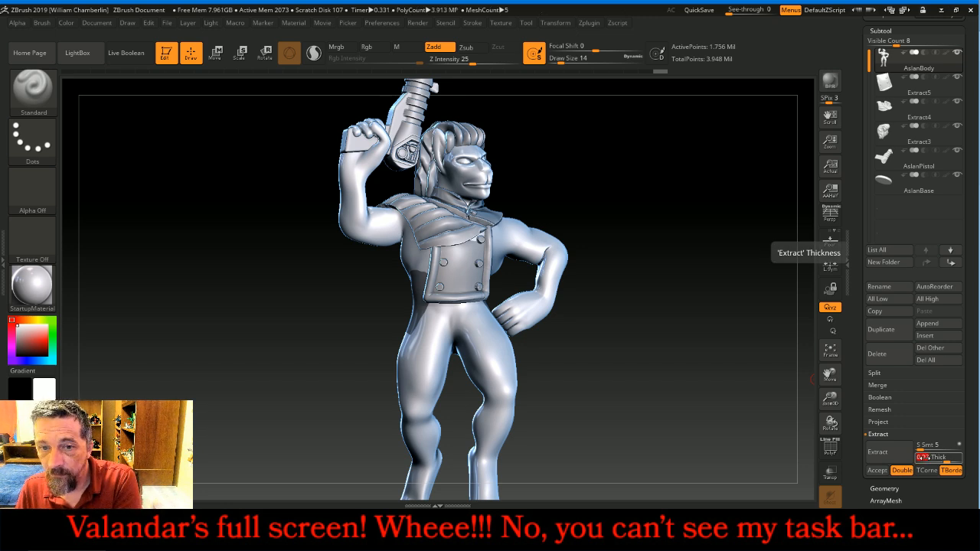
key("Return")
left_click(897, 459)
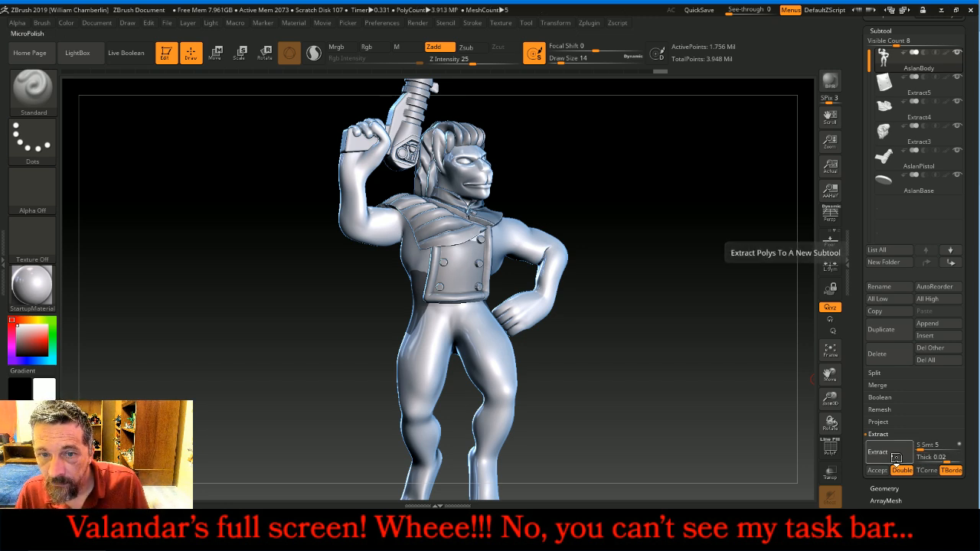
left_click_drag(706, 339, 685, 333)
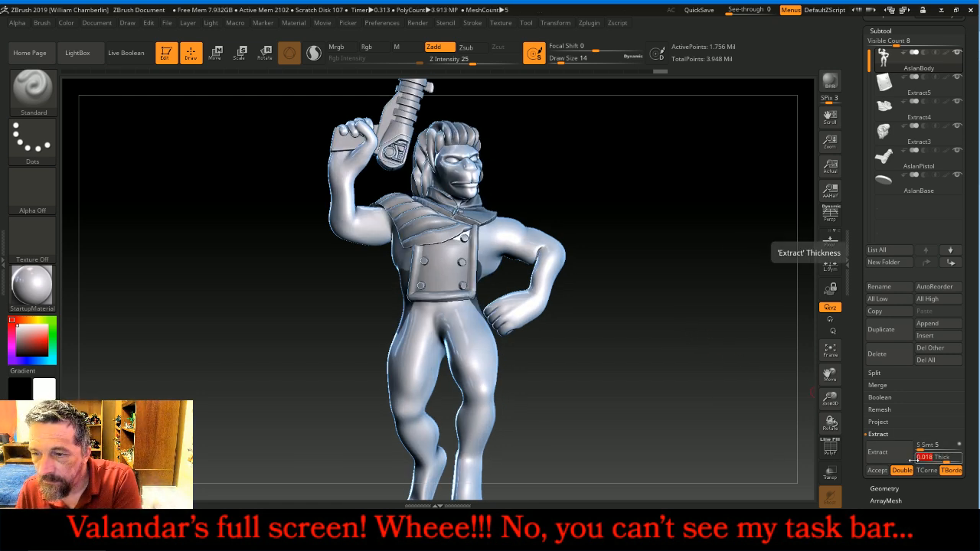
- Extract the masked area at a thickness of 0.018 and accept it as a new subtool
left_click(884, 460)
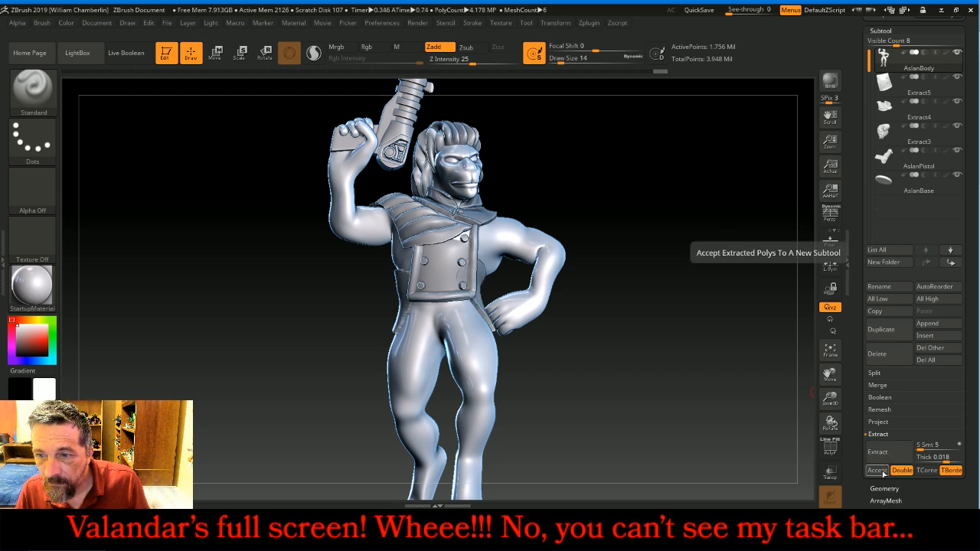
left_click(880, 470)
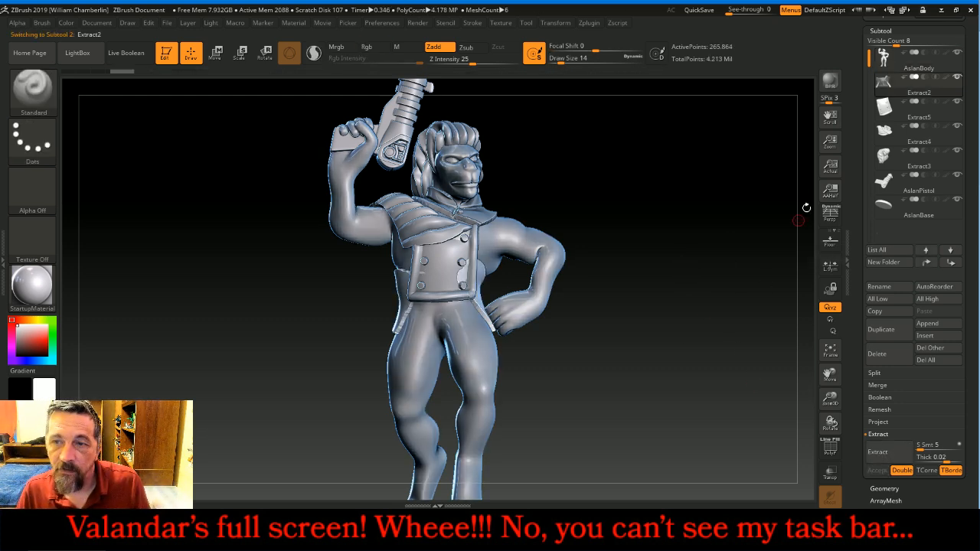
- Select the AslanBody subtool and check its DynaMesh resolution
left_click(884, 58)
mouse_move(717, 304)
left_mouse_down()
mouse_move(679, 191)
mouse_move(759, 192)
mouse_move(732, 189)
mouse_move(754, 200)
mouse_move(754, 252)
left_mouse_up()
left_click_drag(831, 399, 829, 459)
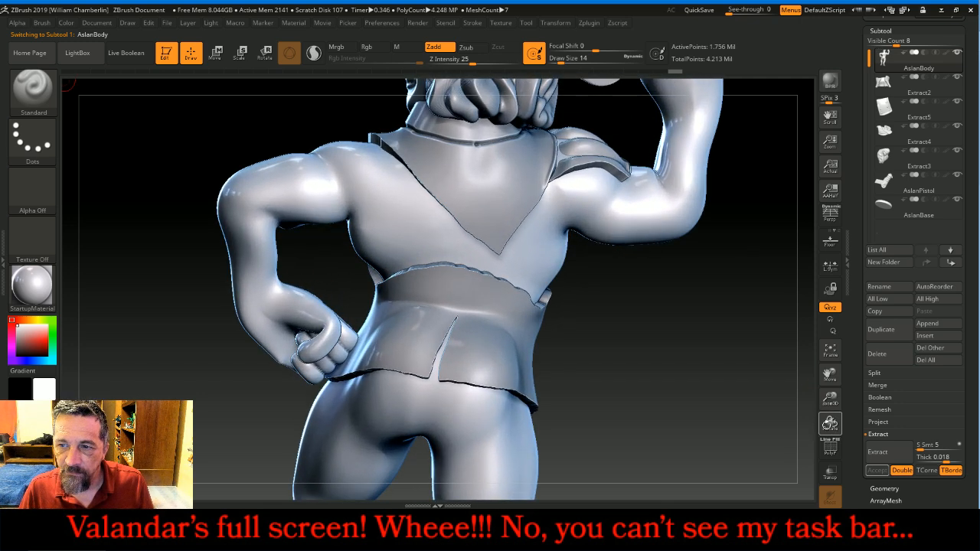
left_click(902, 490)
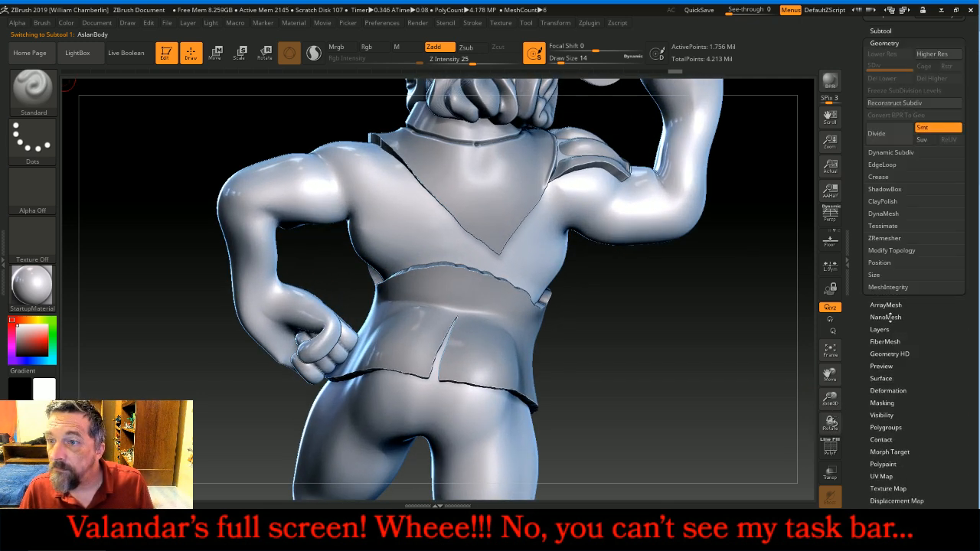
left_click(891, 214)
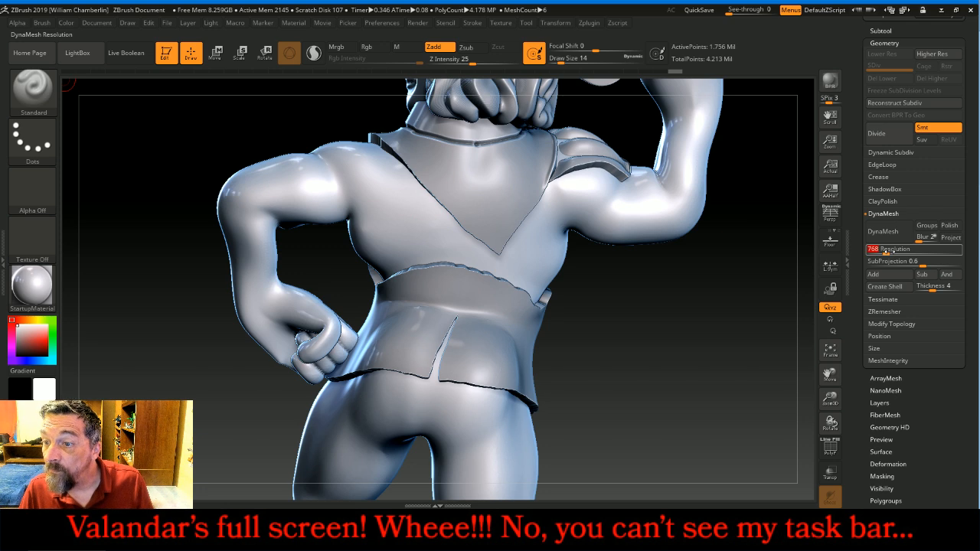
- Select the newly extracted garment subtool and open its geometry settings
left_click(880, 31)
left_click(892, 81)
left_click(880, 31)
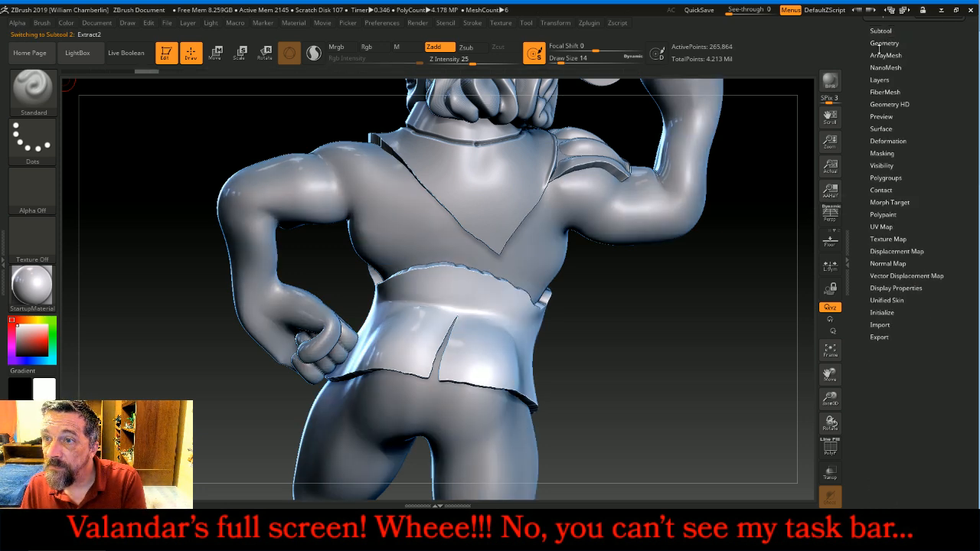
left_click(883, 43)
- Try DynaMesh on the extracted garment at resolution 378, then undo it
left_click(892, 249)
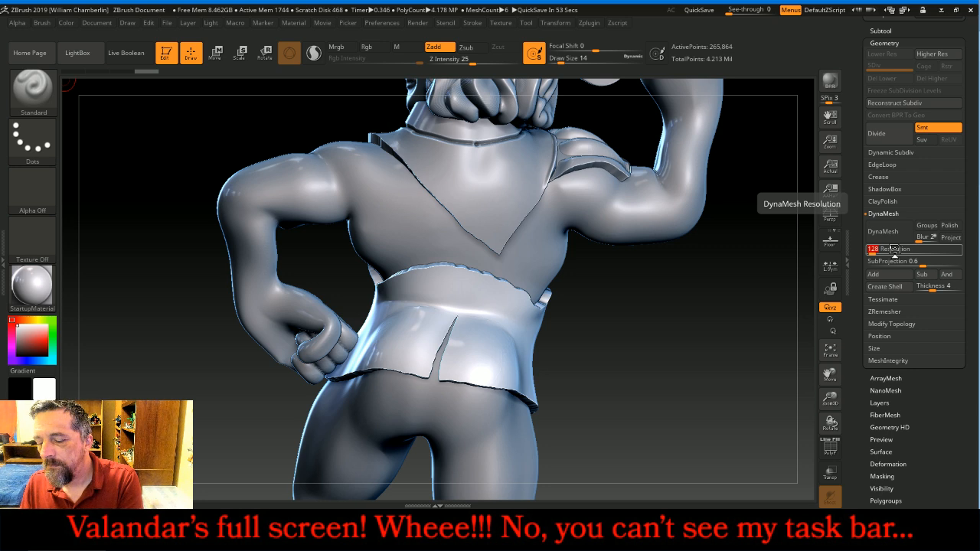
type("78")
key("Return")
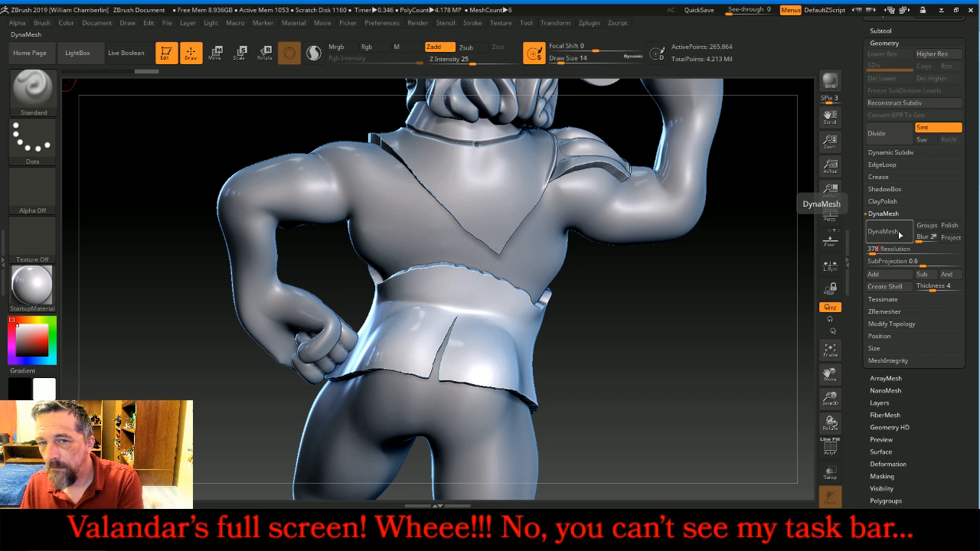
left_click(900, 234)
key("ctrl+z")
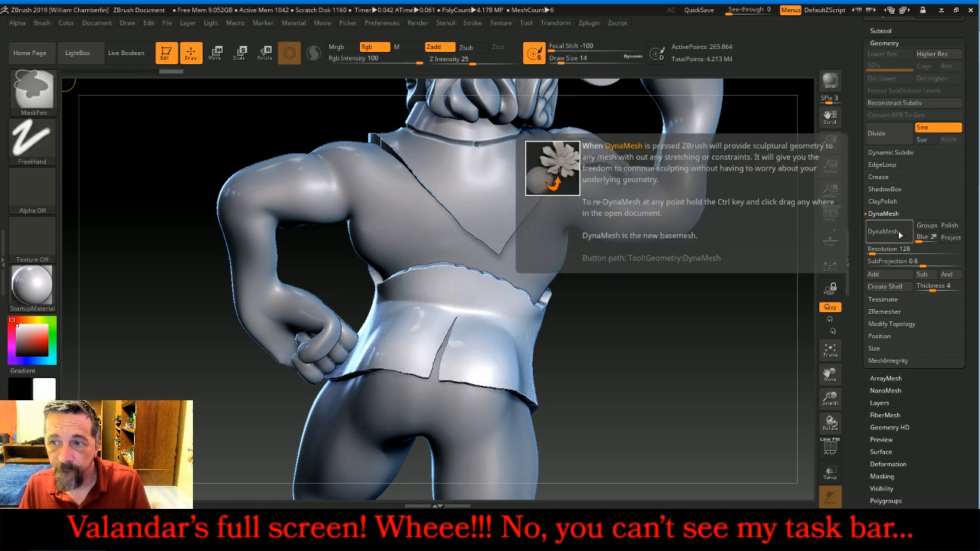
- Try DynaMesh on the extracted garment at resolution 768, then undo it
left_click(889, 249)
type("768")
key("Return")
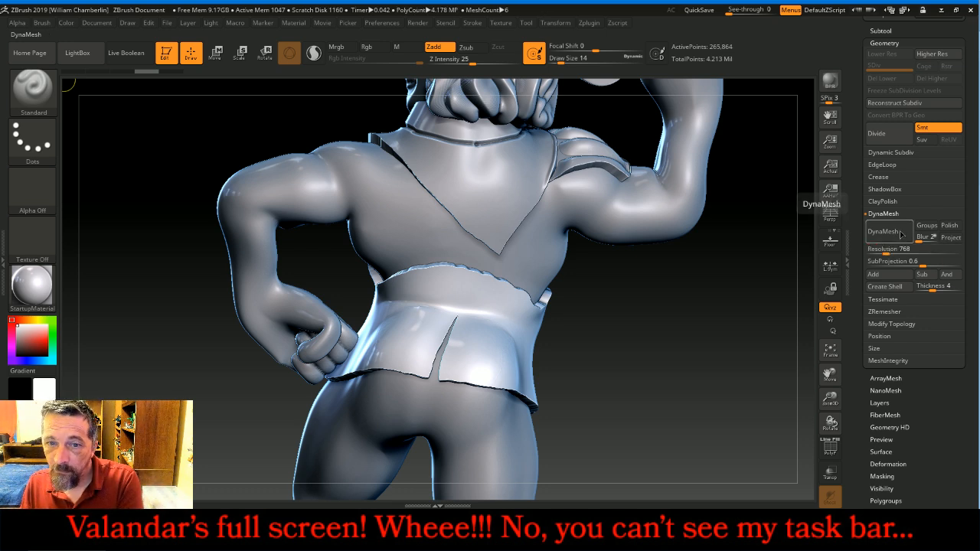
left_click(901, 234)
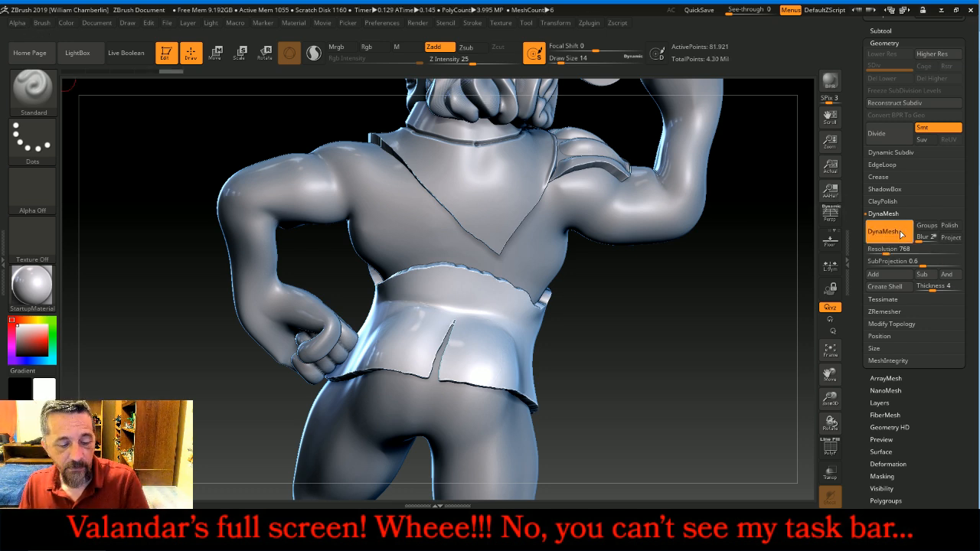
key("ctrl+z")
- Try DynaMesh on the extracted garment at resolution 376, then undo it
left_click(905, 249)
type("376")
key("Return")
left_click(885, 237)
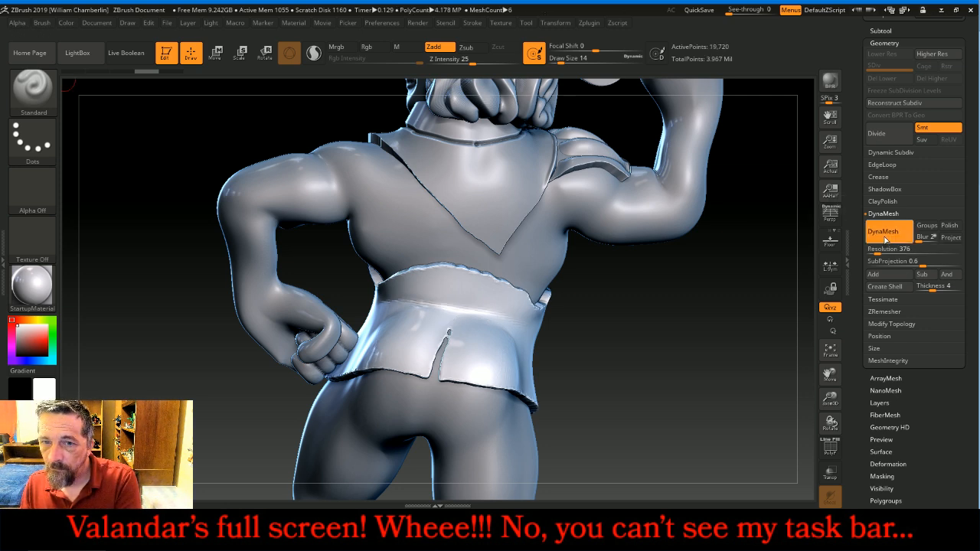
key("ctrl+z")
- Set the DynaMesh resolution to 512 and apply DynaMesh to the extracted garment
left_click(894, 249)
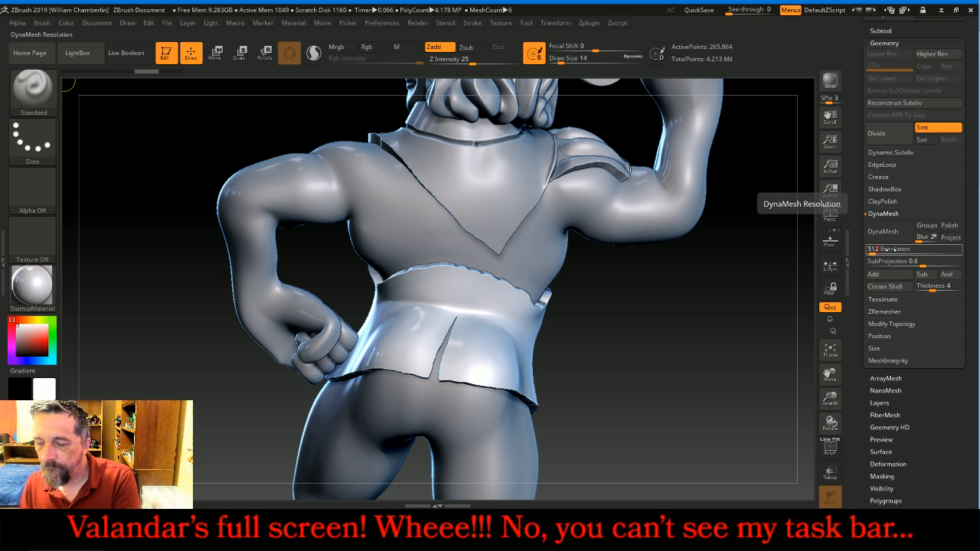
key("Return")
left_click(885, 231)
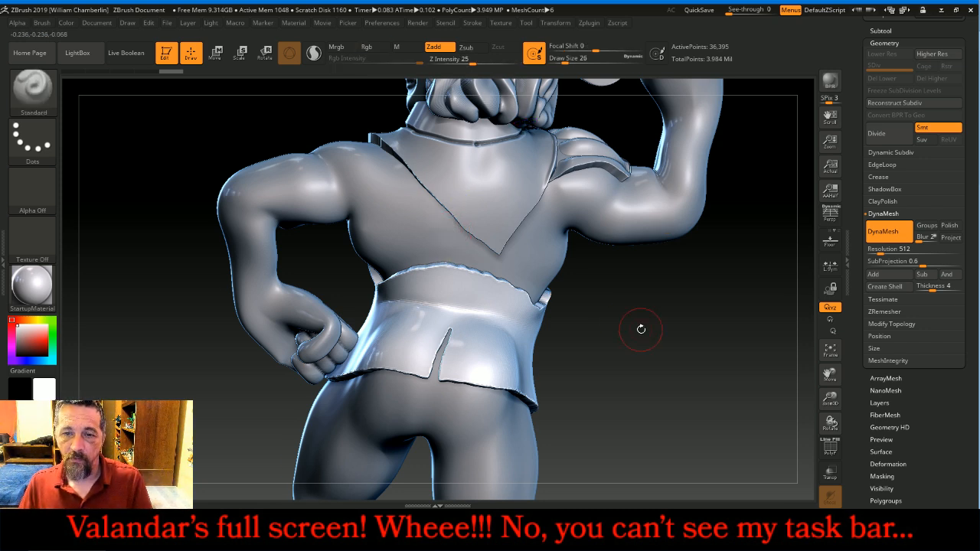
- Smooth the jagged upper edge of the extracted garment across the lower back with a draw size of 26
left_click_drag(634, 328, 658, 332)
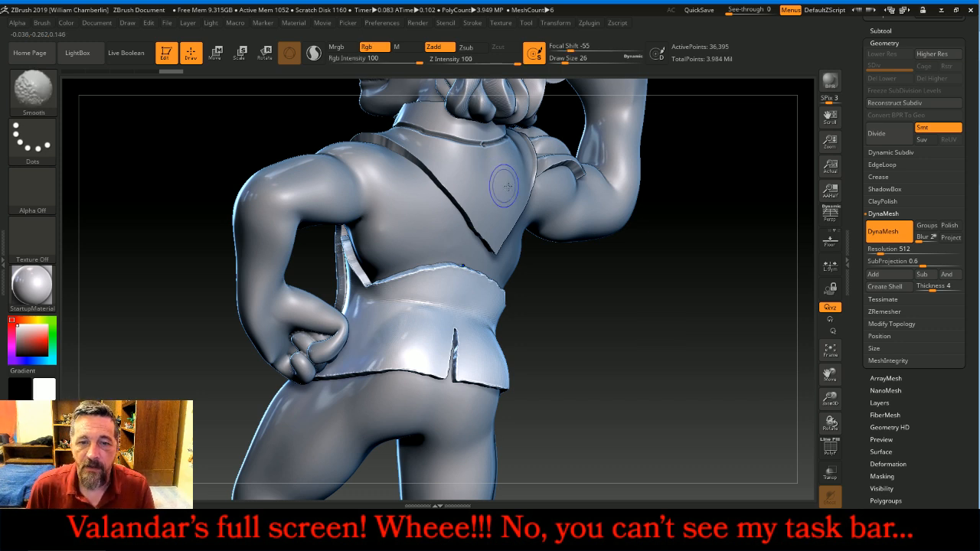
left_click_drag(456, 268, 381, 268, "shift")
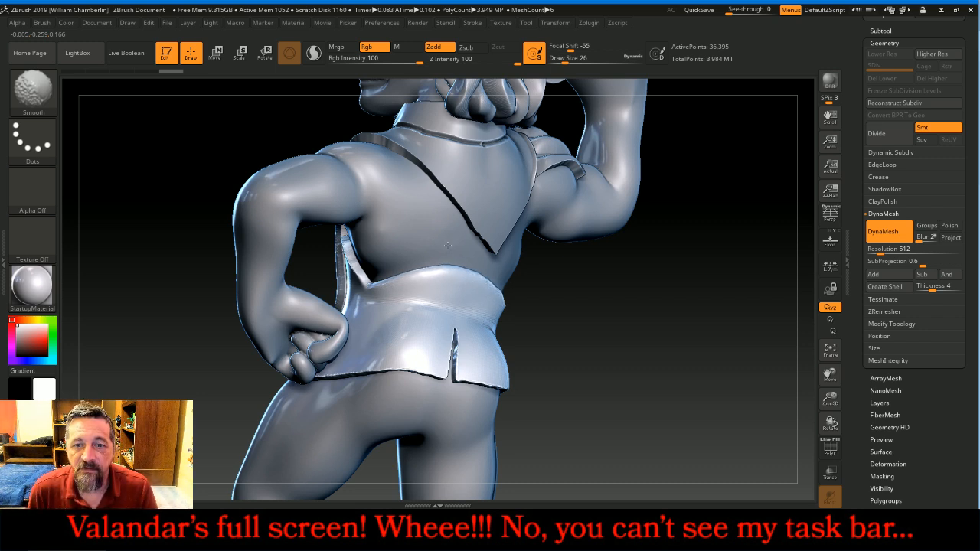
key("ctrl+shift+z")
key("ctrl+shift+z")
key("ctrl+shift+z")
key("ctrl+shift+z")
key("ctrl+shift+z")
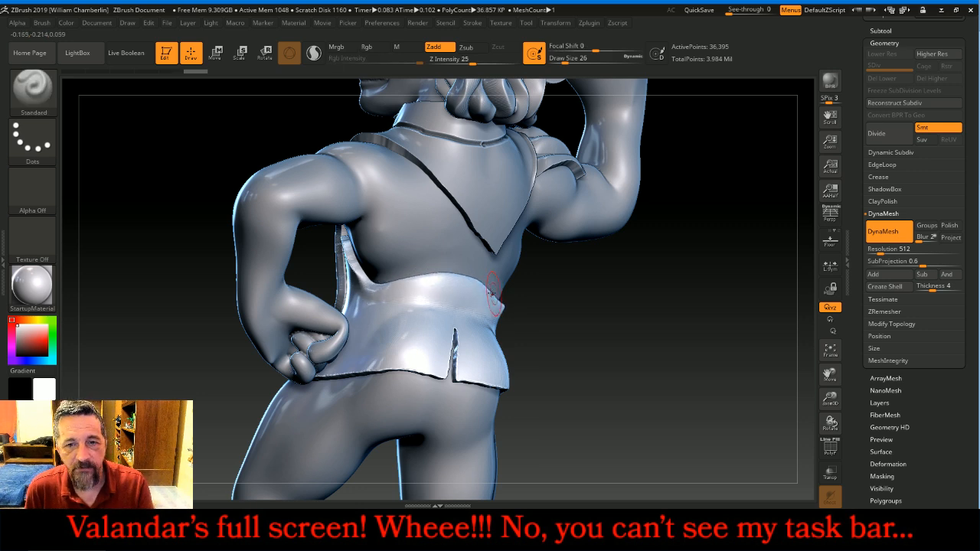
key("ctrl+shift+z")
key("ctrl+shift+z")
- Smooth the garment's upper edge between the vest front and the arm resting on the hip
left_click_drag(688, 265, 745, 273)
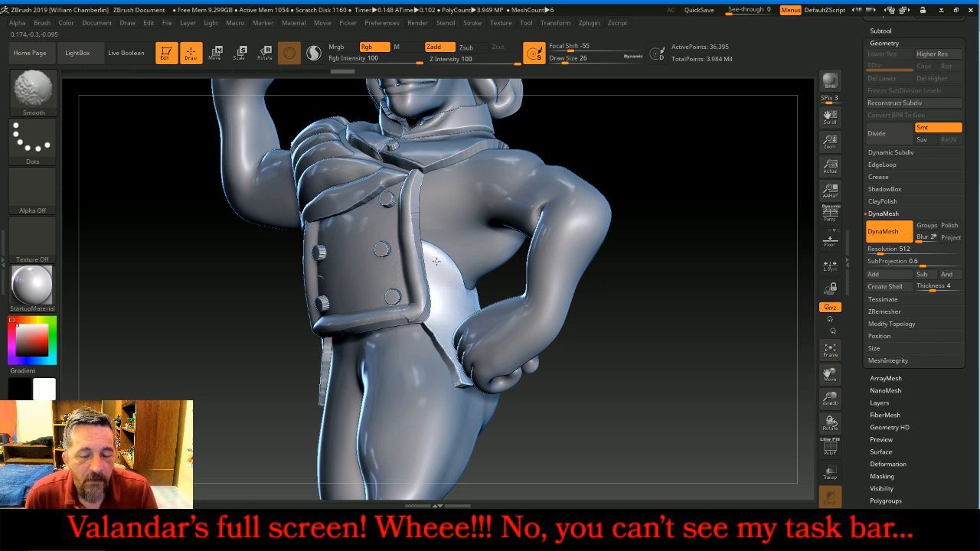
mouse_move(452, 283)
left_mouse_down("shift")
mouse_move(448, 259)
mouse_move(457, 261)
mouse_move(444, 273)
mouse_move(457, 257)
left_mouse_up("shift")
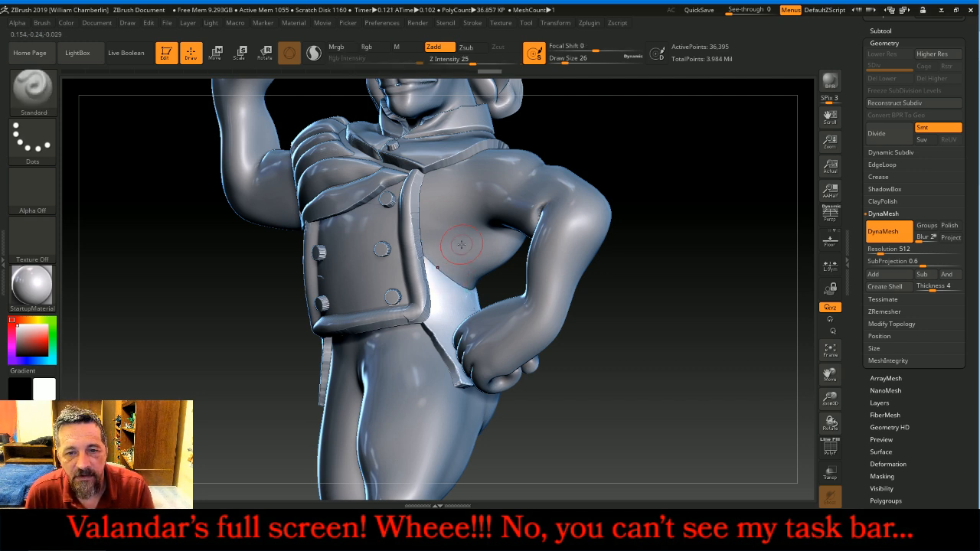
left_click_drag(660, 282, 612, 282)
mouse_move(440, 273)
left_mouse_down("shift")
mouse_move(428, 276)
mouse_move(447, 273)
left_mouse_up("shift")
- Smooth the garment's upper edge at the waist beside the vest front, on the raised-arm side
mouse_move(693, 272)
left_mouse_down()
mouse_move(766, 264)
mouse_move(737, 267)
left_mouse_up()
left_click_drag(566, 261, 623, 259)
left_click_drag(418, 247, 412, 269, "shift")
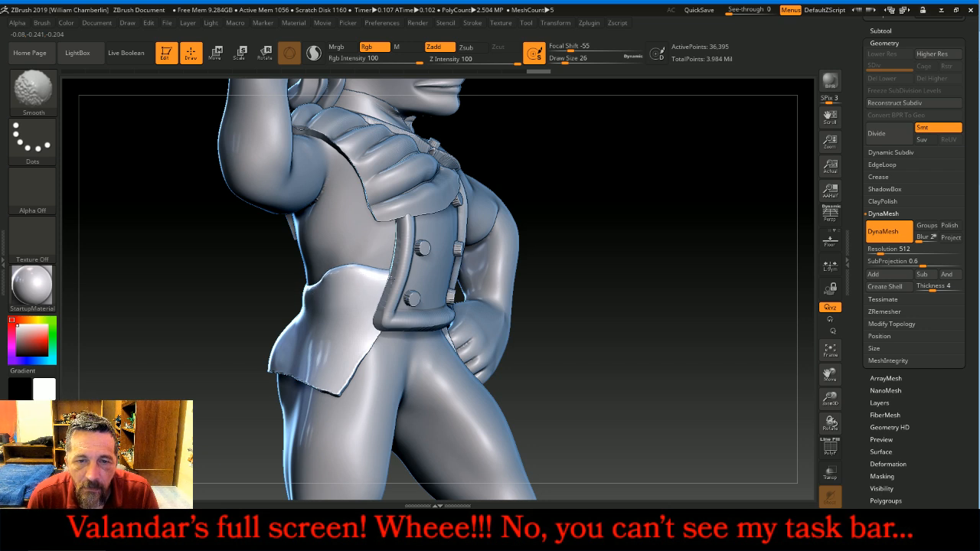
- Smooth the garment's upper waist edge from the vest front toward the back, and redo the last strokes
mouse_move(336, 283)
left_mouse_down("shift")
mouse_move(343, 306)
mouse_move(369, 288)
mouse_move(339, 306)
mouse_move(370, 289)
left_mouse_up("shift")
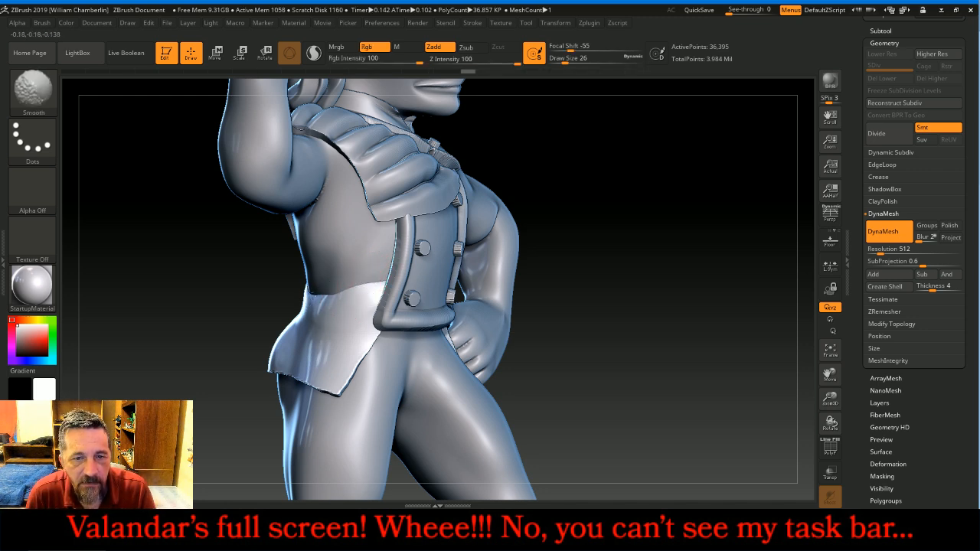
mouse_move(610, 210)
left_mouse_down()
mouse_move(665, 202)
mouse_move(635, 201)
left_mouse_up()
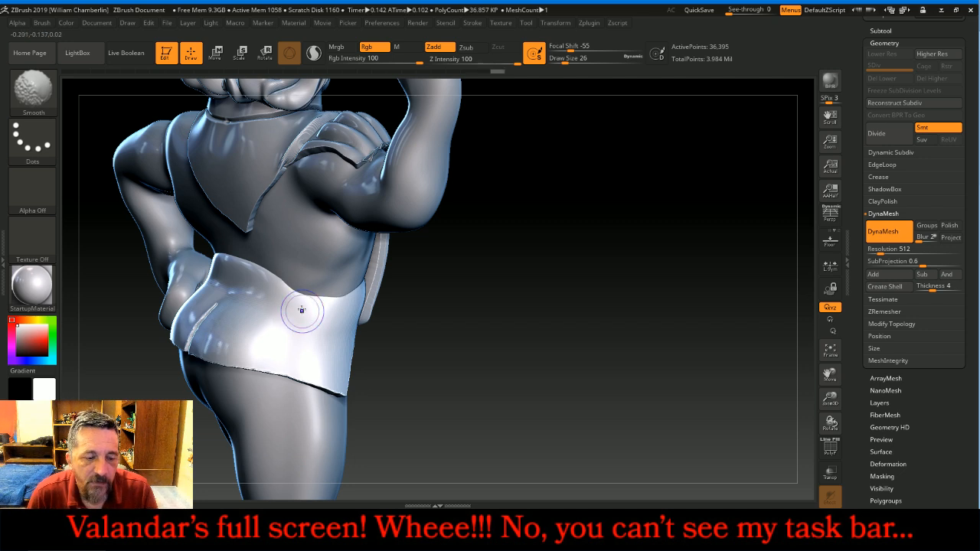
key("ctrl+shift+z")
key("ctrl+shift+z")
key("ctrl+shift+z")
key("ctrl+shift+z")
mouse_move(460, 281)
left_mouse_down()
mouse_move(634, 291)
mouse_move(596, 284)
mouse_move(593, 271)
mouse_move(613, 269)
left_mouse_up()
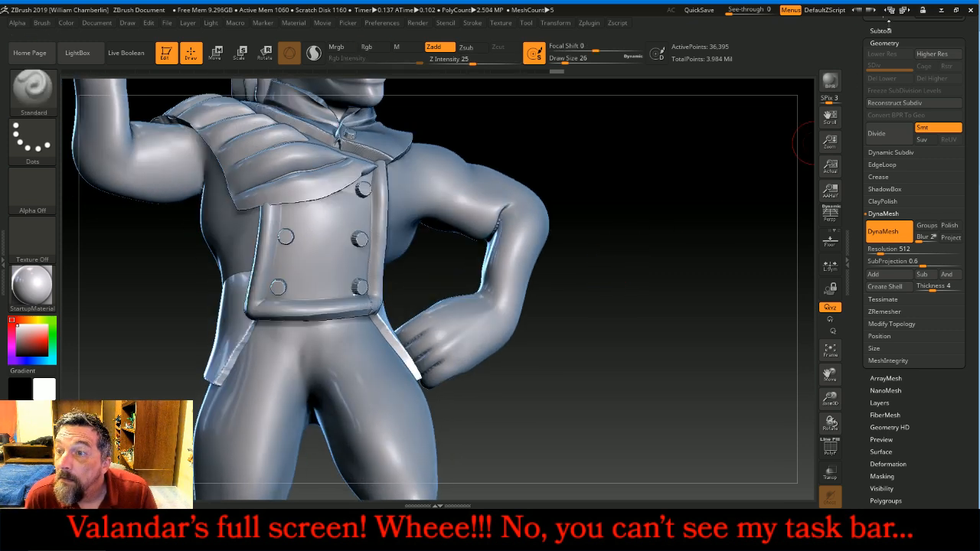
- Divide the garment mesh twice and delete its lower subdivision levels
left_click(896, 131)
left_click(895, 130)
left_click(894, 81)
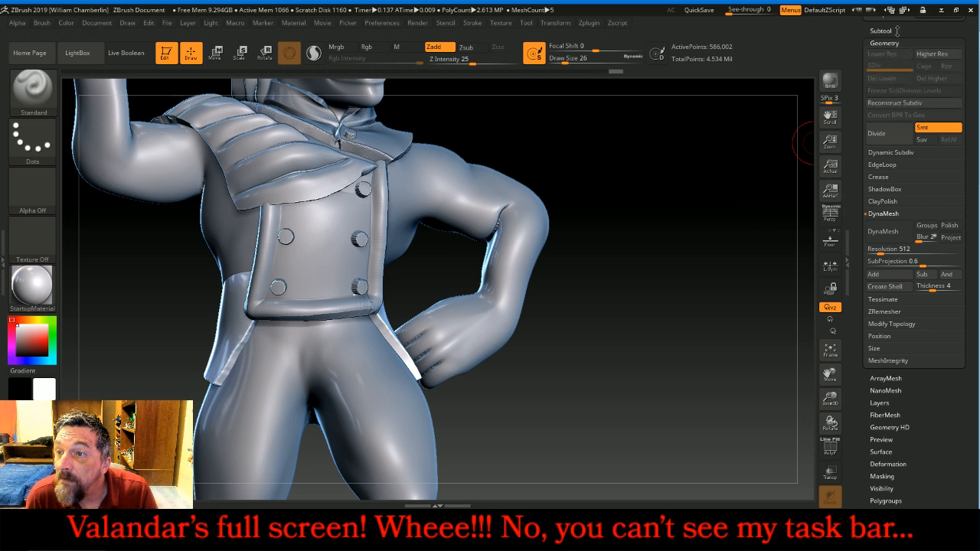
- Merge AslanBody down with the extracted garment and remesh the combined body with DynaMesh at resolution 768
left_click(896, 31)
left_click(894, 59)
left_click(894, 33)
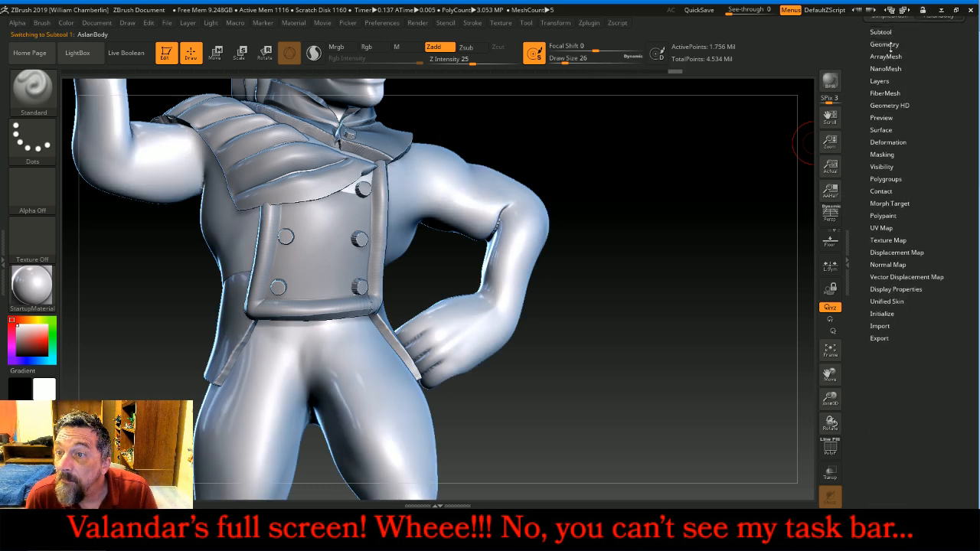
left_click(888, 44)
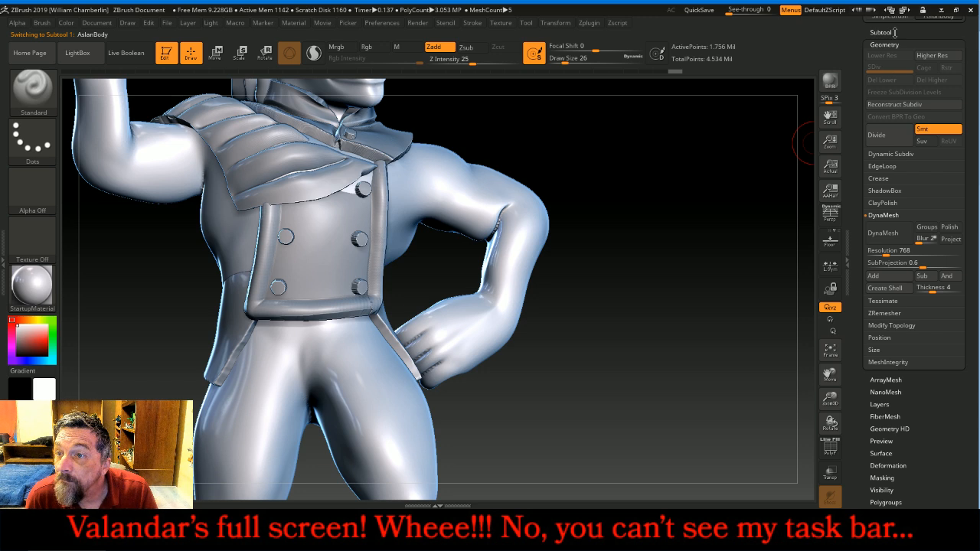
left_click(894, 32)
left_click(877, 387)
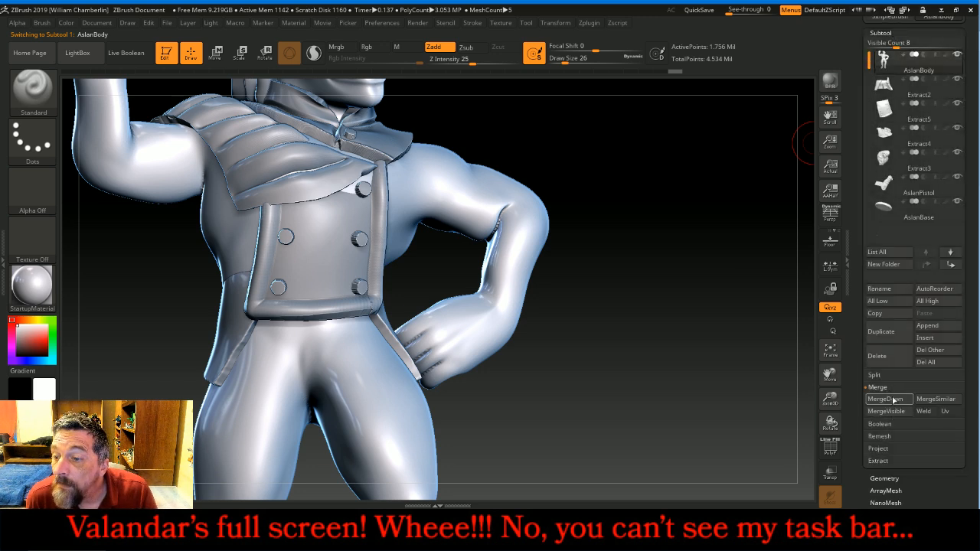
left_click(885, 398)
left_click(885, 427)
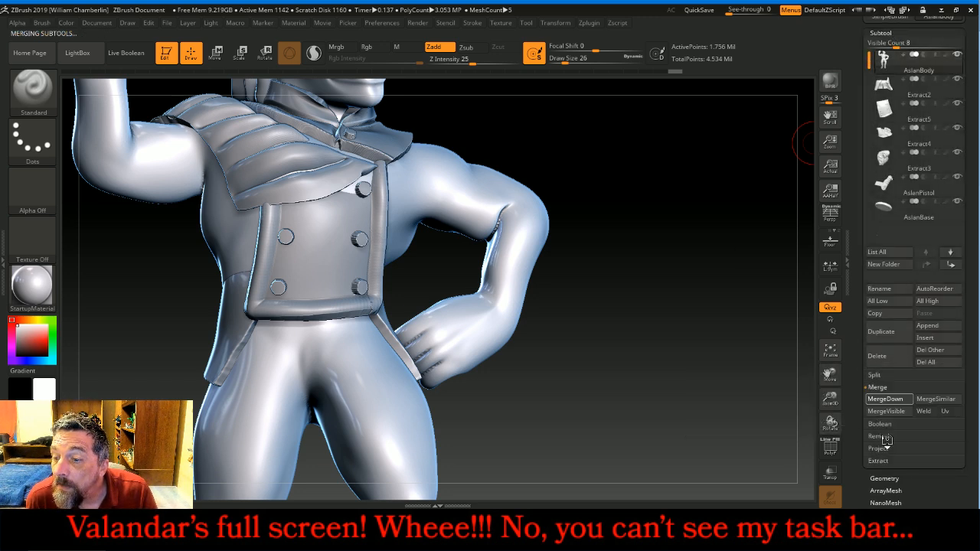
left_click(884, 478)
left_click(882, 233)
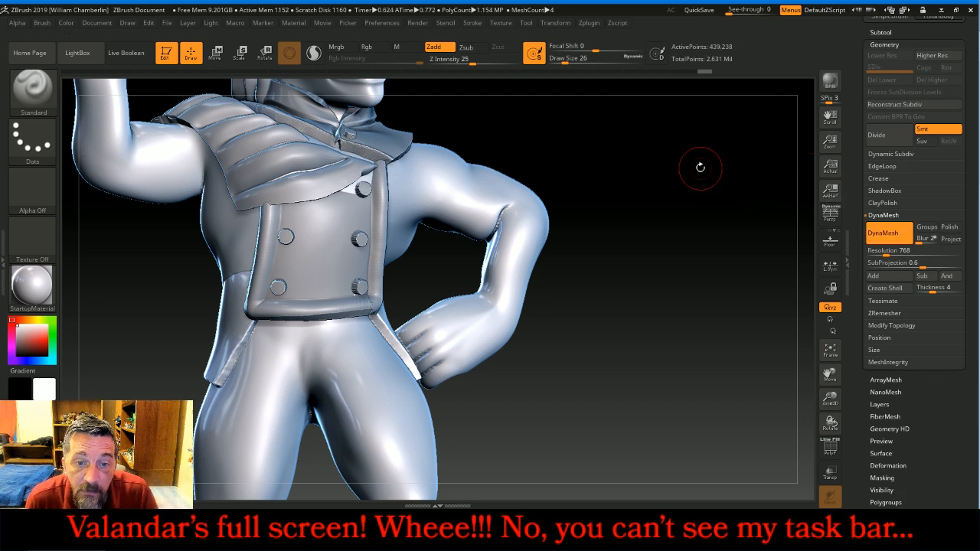
- Smooth the merged seam between the garment and the torso around the waist and lower back
mouse_move(682, 155)
left_mouse_down()
mouse_move(691, 160)
mouse_move(665, 170)
mouse_move(705, 166)
mouse_move(577, 199)
left_mouse_up()
key("shift")
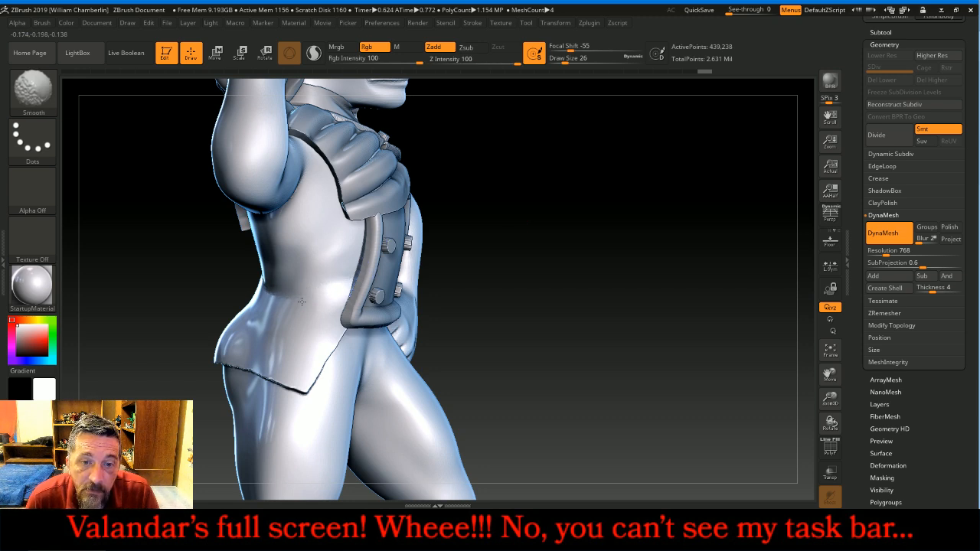
mouse_move(564, 228)
left_mouse_down()
mouse_move(612, 228)
mouse_move(597, 225)
left_mouse_up()
key("shift")
left_click_drag(254, 262, 261, 258, "shift")
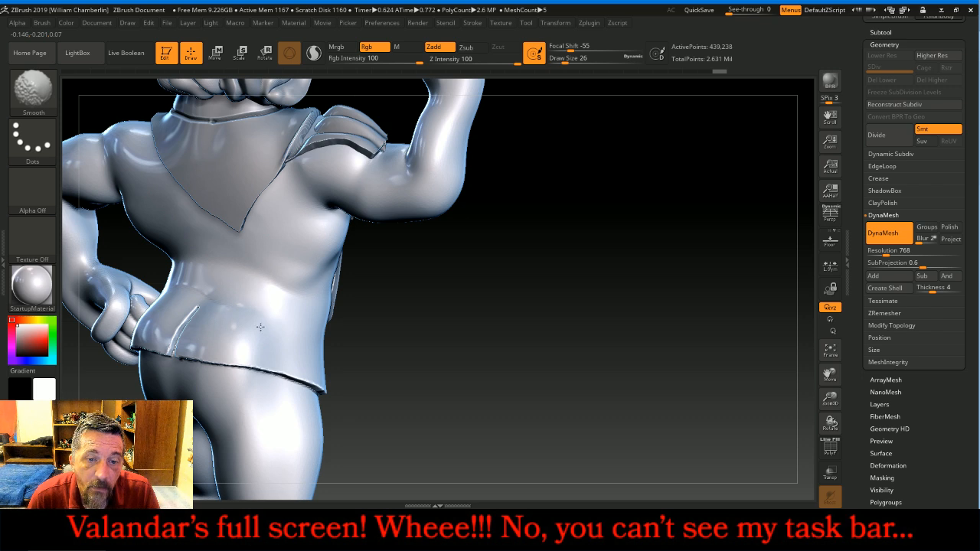
left_click_drag(184, 266, 193, 249, "shift")
mouse_move(508, 320)
left_mouse_down()
mouse_move(548, 324)
mouse_move(530, 321)
left_mouse_up()
left_click_drag(167, 246, 162, 253, "shift")
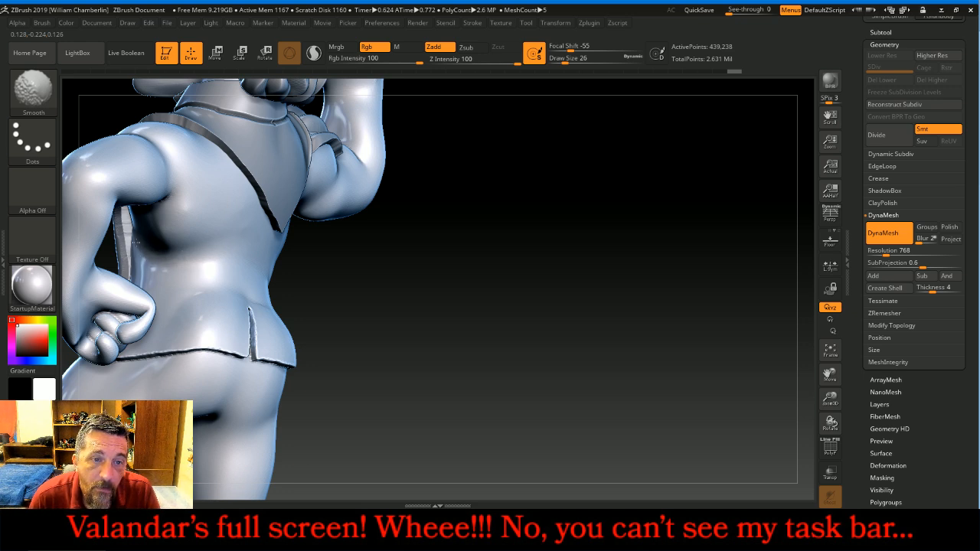
mouse_move(454, 278)
left_mouse_down()
mouse_move(507, 284)
mouse_move(577, 269)
mouse_move(520, 271)
left_mouse_up()
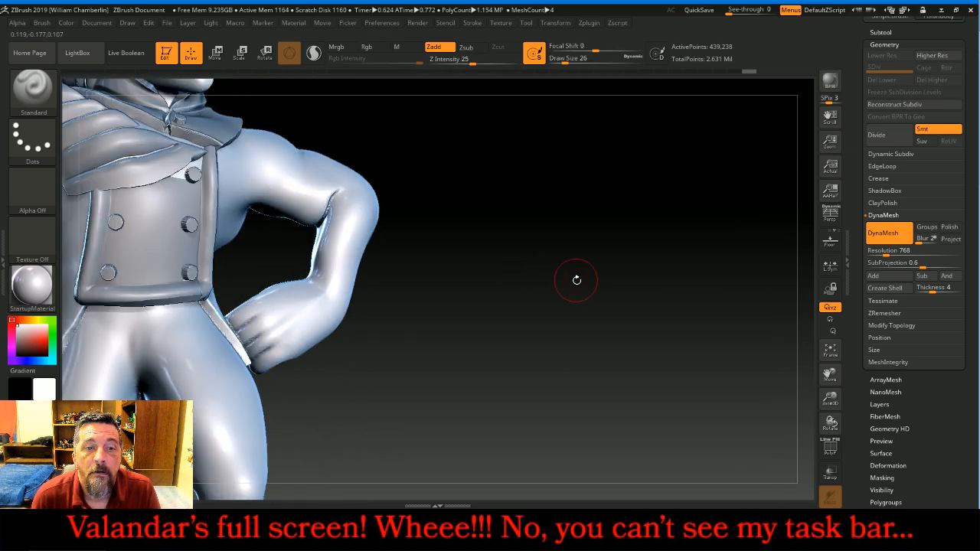
- Shrink the body surface beneath the vest and shoulder drape with the Inflat brush in Zsub mode at intensity 10
left_click(32, 92)
left_click(194, 242)
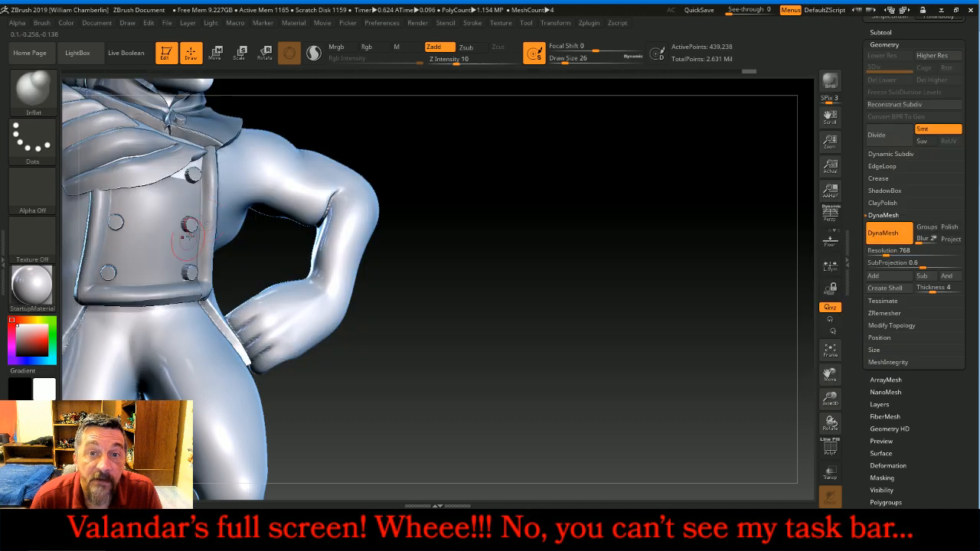
left_click(475, 49)
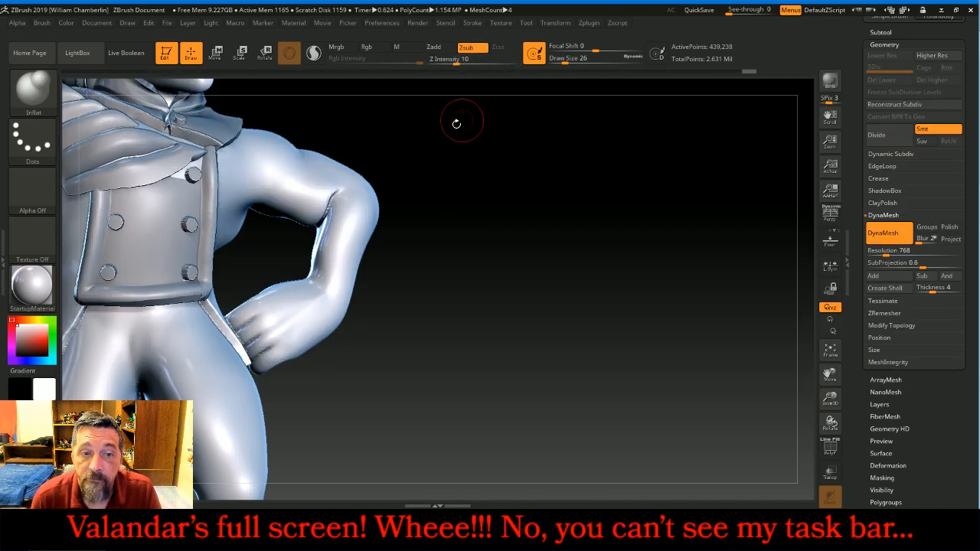
mouse_move(443, 166)
left_mouse_down()
mouse_move(463, 190)
mouse_move(415, 182)
left_mouse_up()
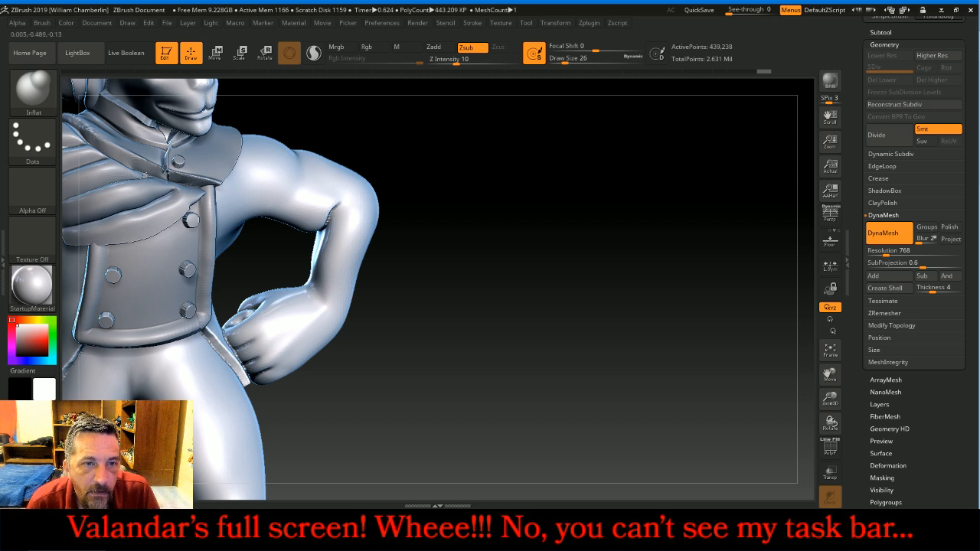
left_click_drag(414, 196, 658, 295)
left_click_drag(831, 374, 940, 406)
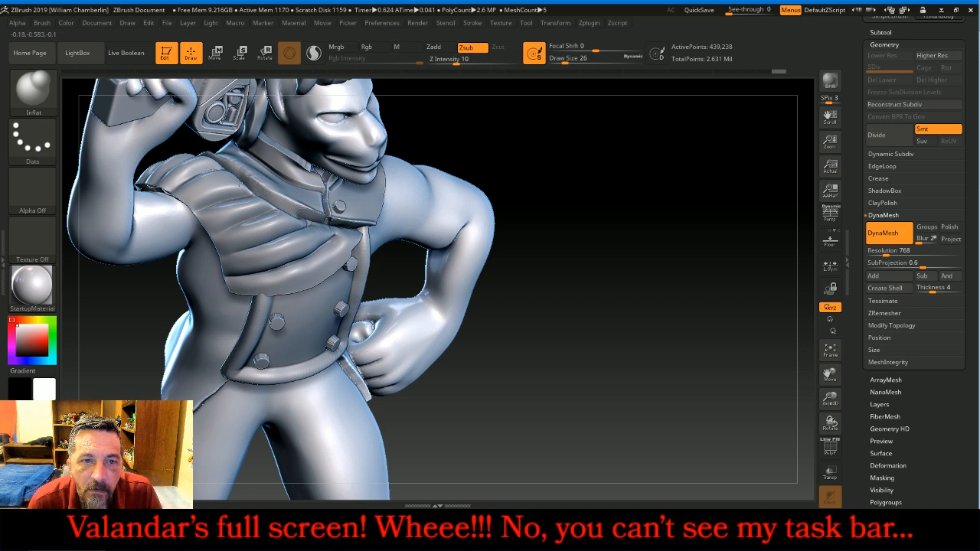
mouse_move(630, 192)
left_mouse_down()
mouse_move(674, 235)
mouse_move(641, 246)
left_mouse_up()
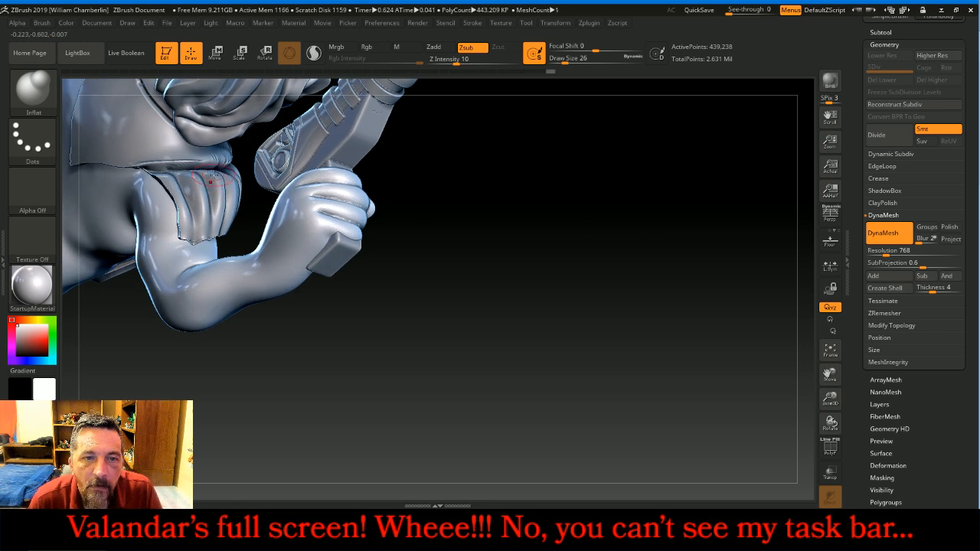
left_click_drag(586, 319, 641, 260)
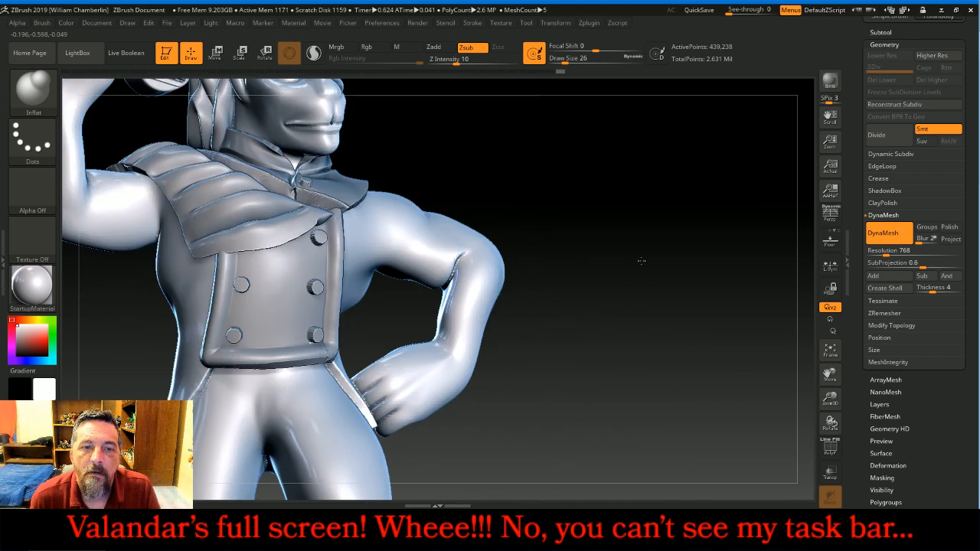
- Frame the whole figure for review and check the live chat in the Firefox window
left_click(830, 348)
left_click_drag(706, 338, 611, 322)
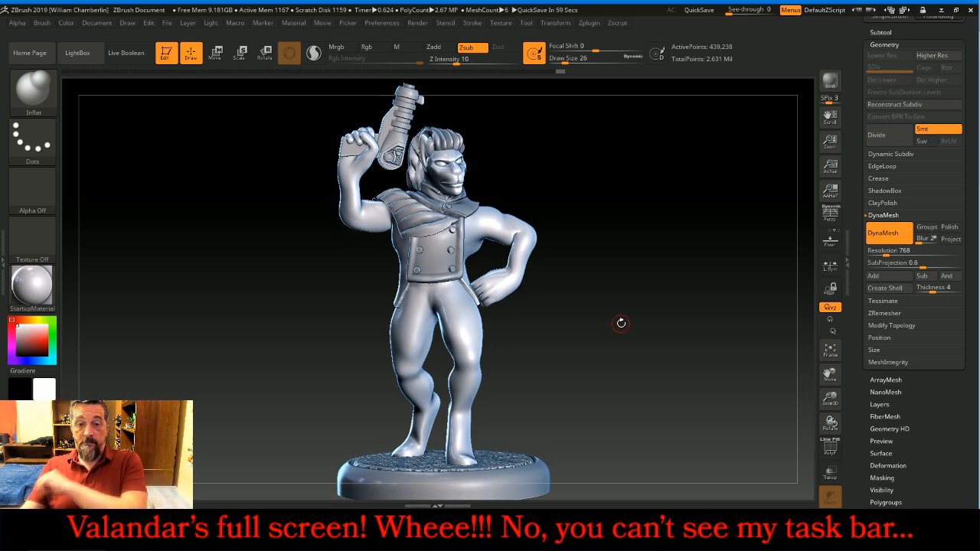
left_click(411, 540)
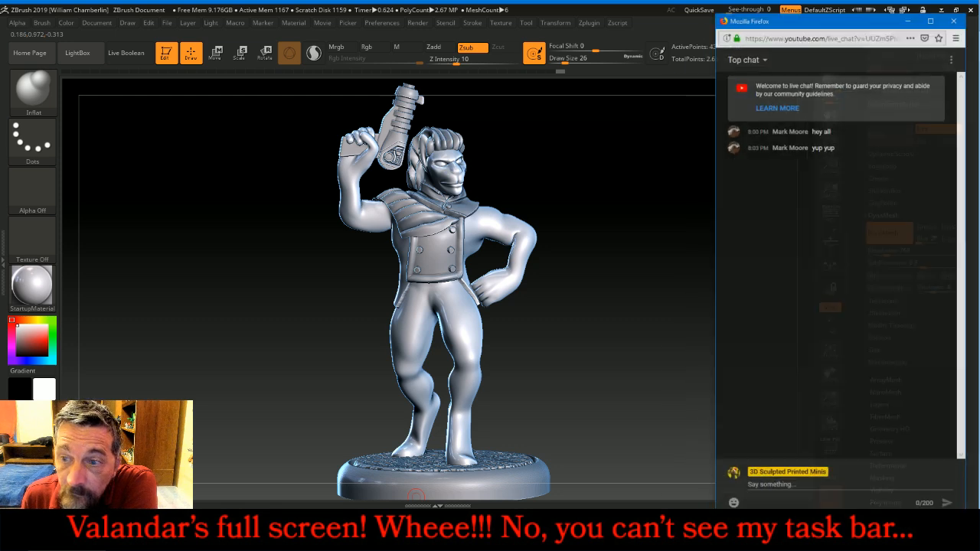
- Mask a band around each forearm on AslanBody for the sleeve cuffs
left_click_drag(645, 346, 658, 345)
left_click_drag(830, 398, 834, 446)
left_click_drag(678, 140, 675, 186)
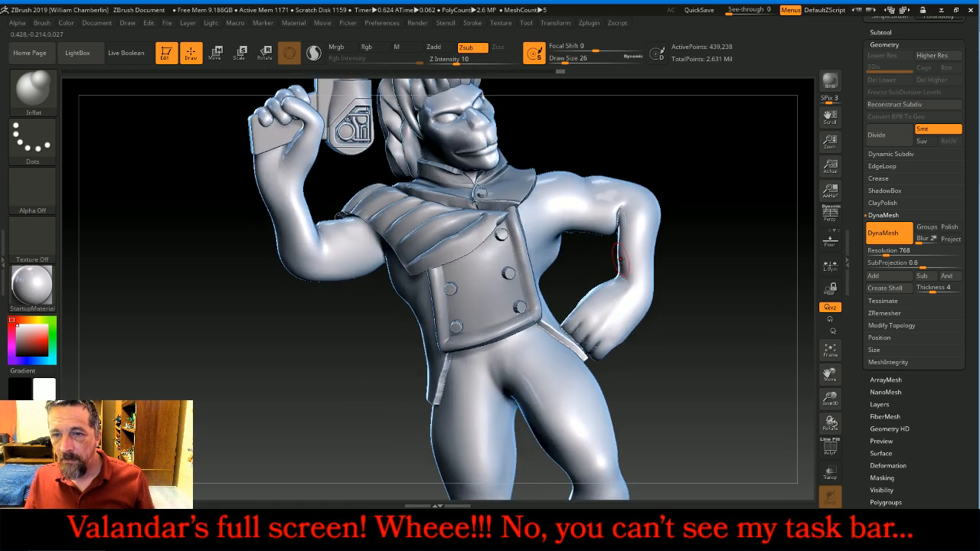
key("ctrl")
left_click_drag(600, 245, 697, 273, "ctrl")
mouse_move(722, 313)
left_mouse_down()
mouse_move(766, 292)
mouse_move(706, 243)
mouse_move(720, 234)
mouse_move(675, 237)
mouse_move(669, 227)
left_mouse_up()
key("ctrl")
left_click_drag(259, 159, 335, 193, "ctrl")
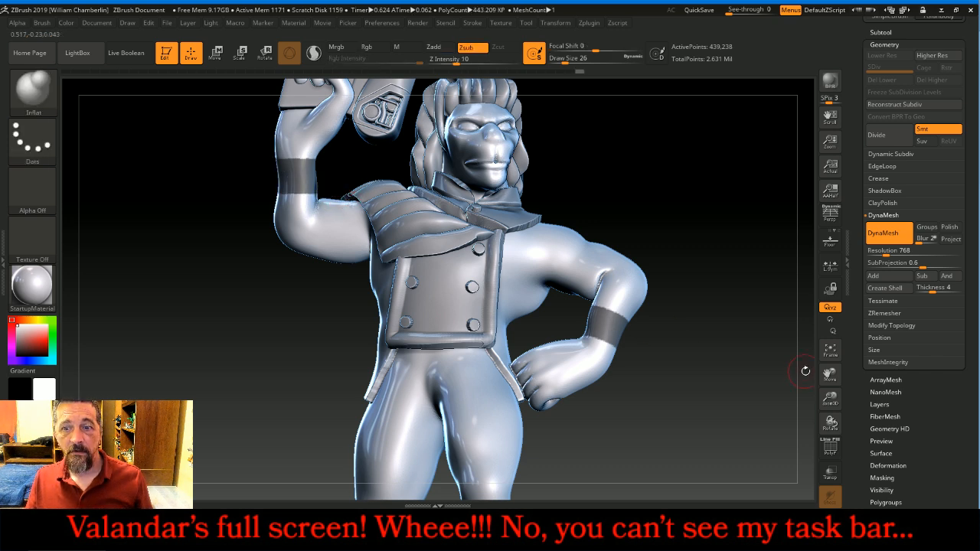
left_click_drag(136, 302, 355, 190, "ctrl")
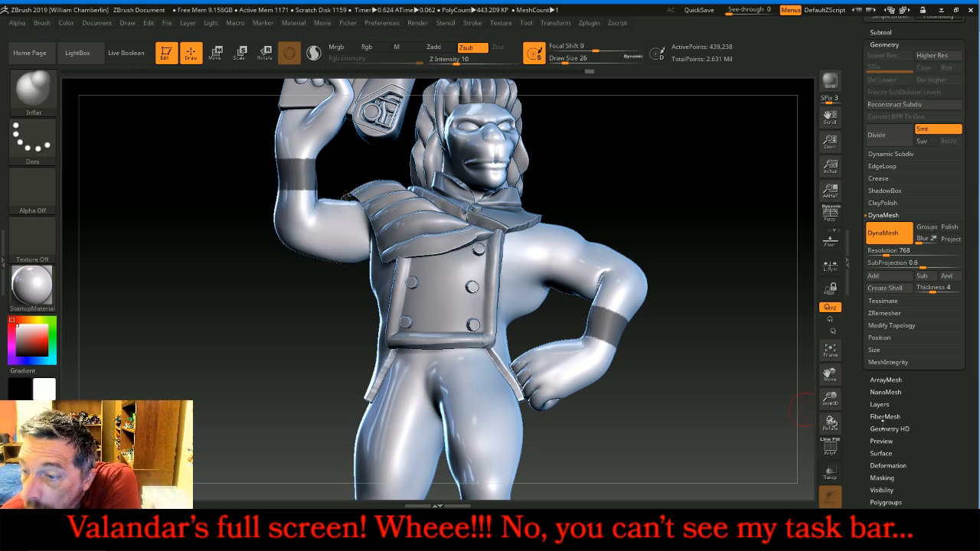
- Extract the masked forearm bands as a new cuff subtool with a thickness of 0.02 and clear its mask
left_click(882, 32)
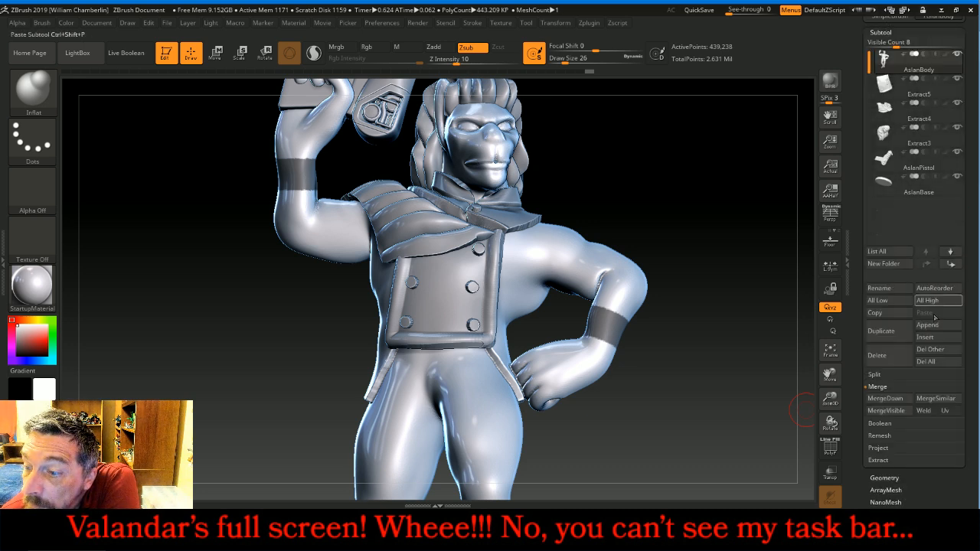
left_click(939, 460)
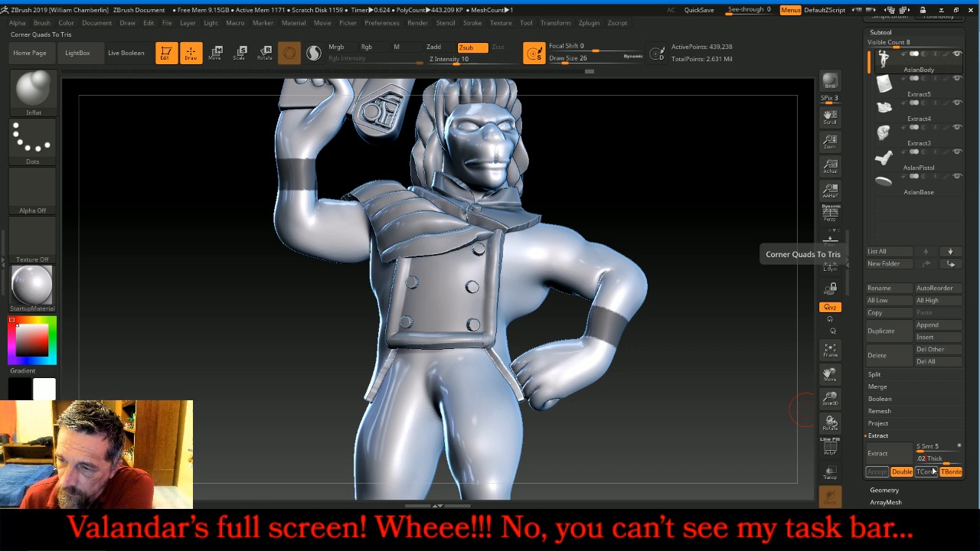
left_click(878, 453)
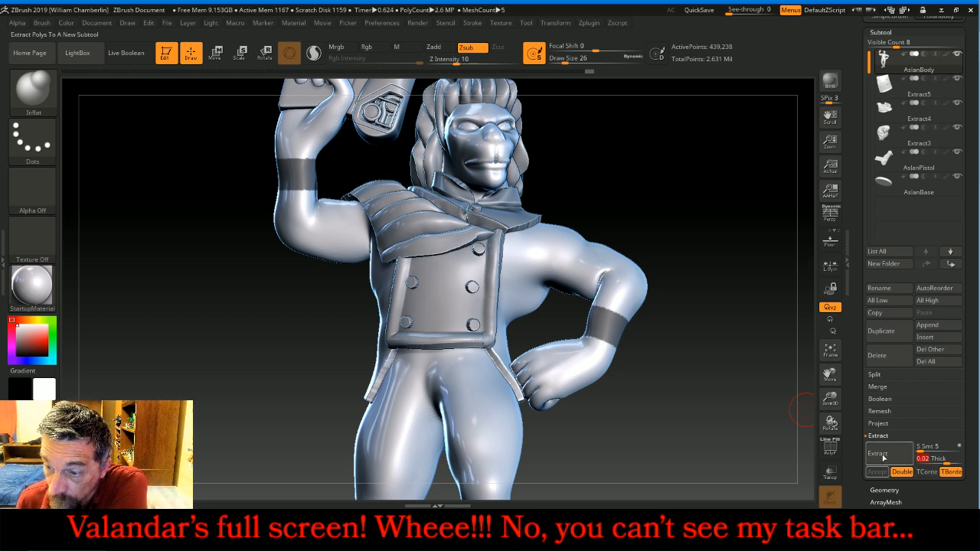
left_click(878, 472)
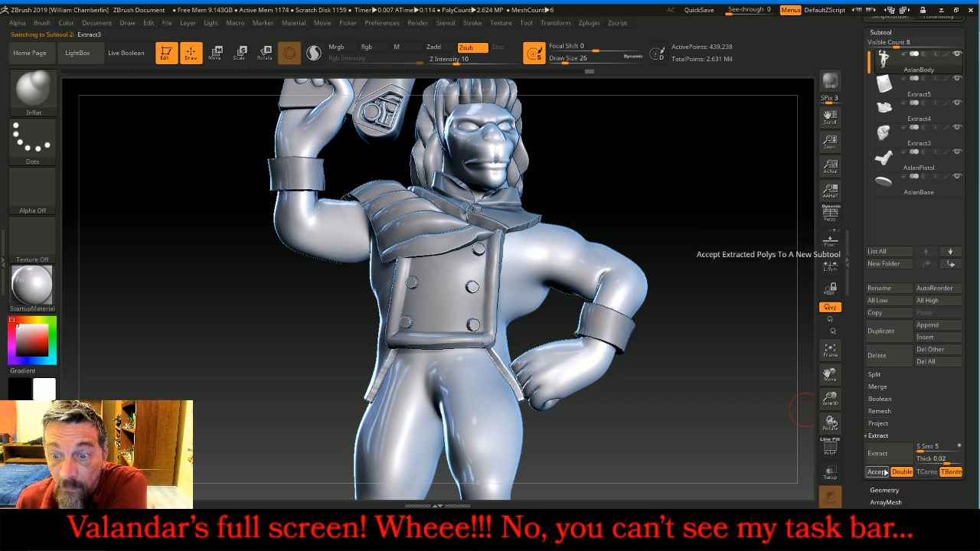
left_click_drag(699, 171, 747, 221, "ctrl")
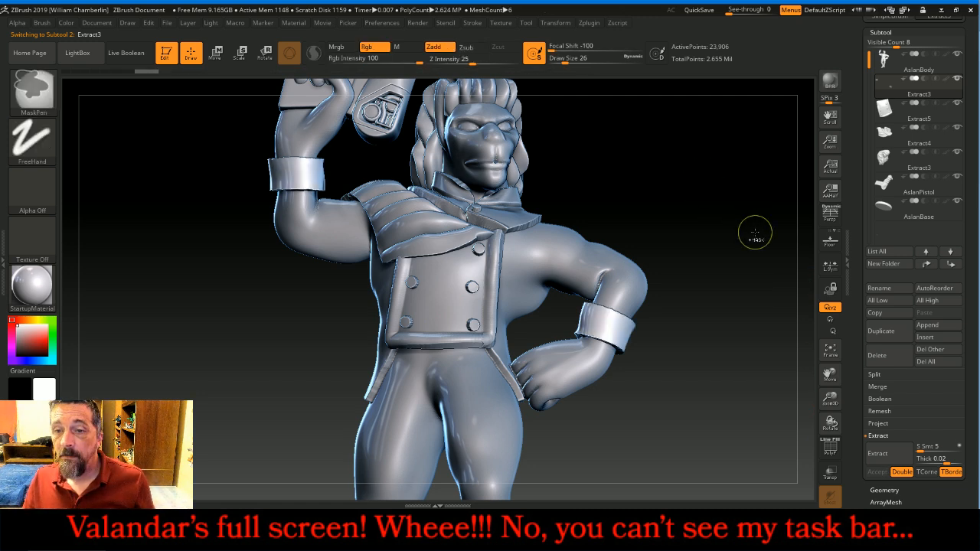
- Inflate the sleeve of the arm resting on the hip on AslanBody with the Inflat brush in Zadd mode at intensity 10
left_click(881, 65)
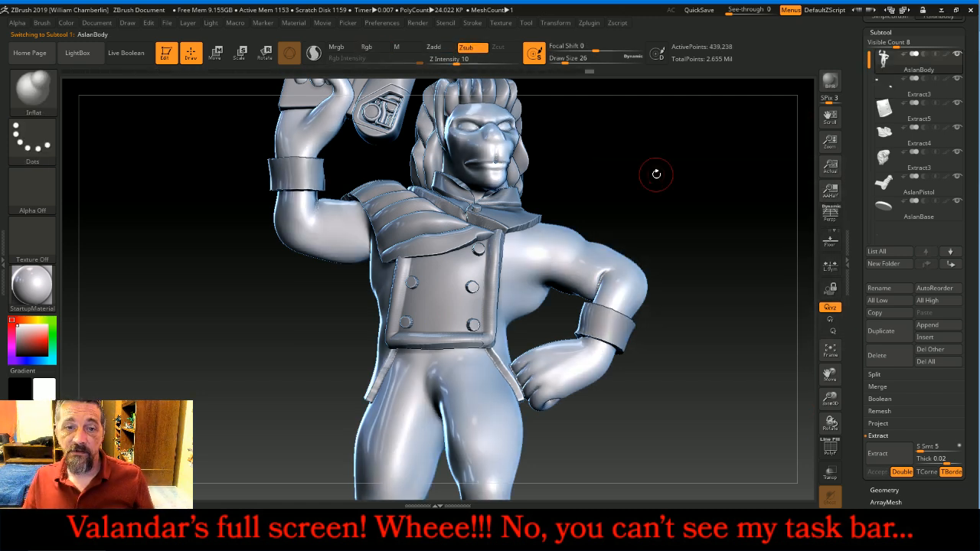
key("shift")
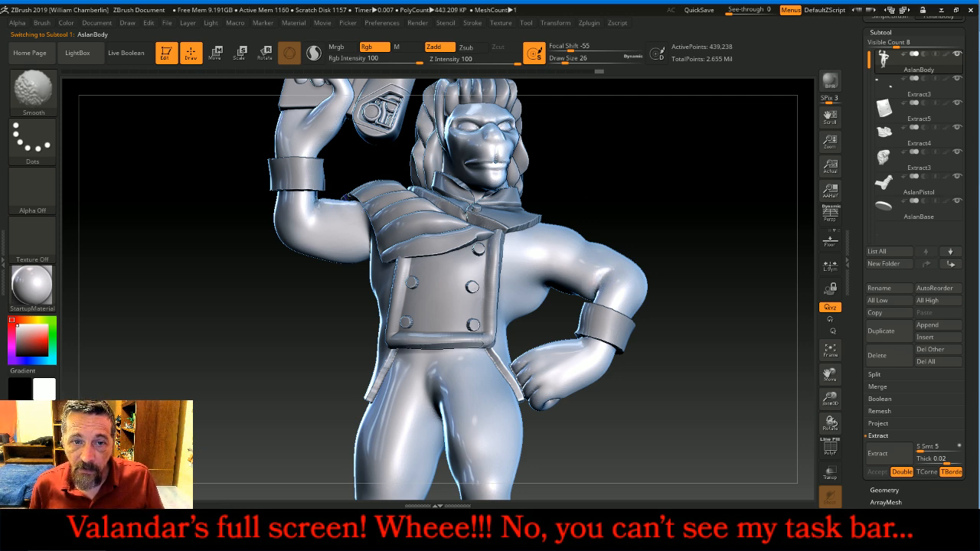
mouse_move(762, 248)
left_mouse_down()
mouse_move(746, 220)
mouse_move(754, 92)
left_mouse_up()
mouse_move(668, 274)
left_mouse_down()
mouse_move(667, 233)
mouse_move(691, 212)
mouse_move(652, 197)
left_mouse_up()
key("shift")
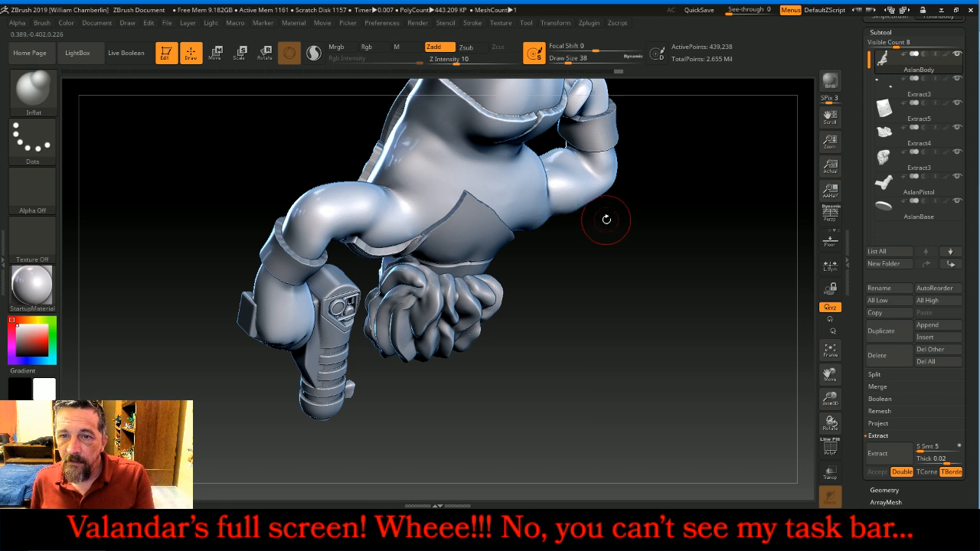
left_click_drag(699, 215, 653, 302)
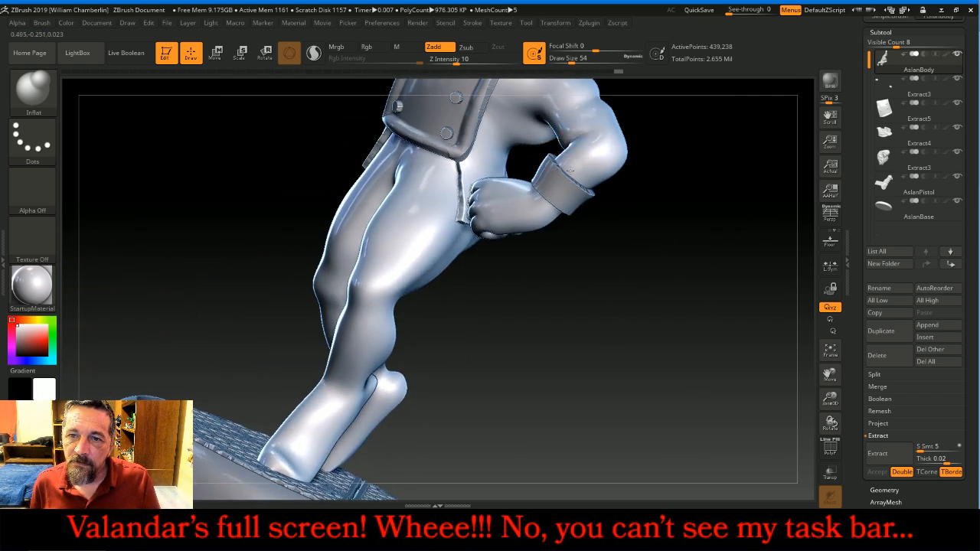
left_click_drag(608, 182, 558, 147)
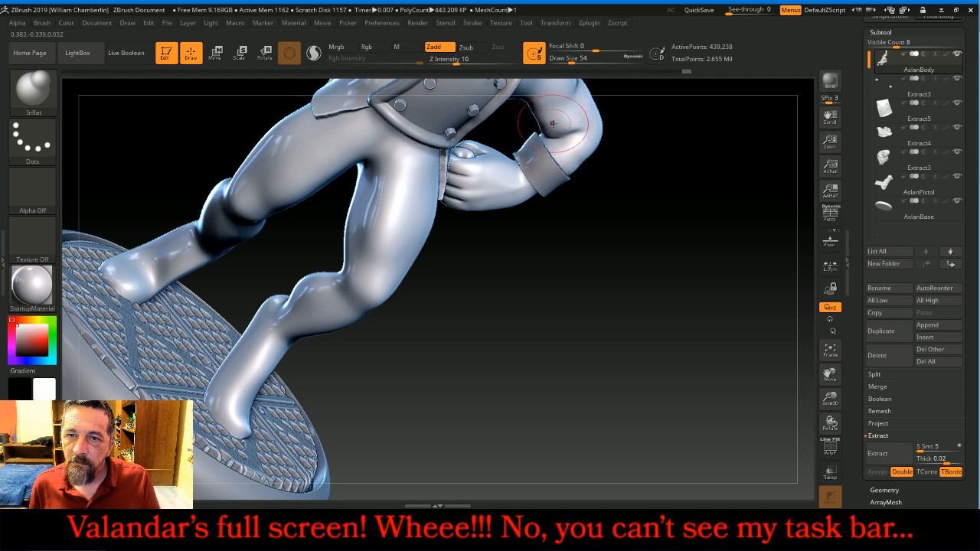
left_click_drag(632, 207, 647, 228)
- Puff out the raised arm's sleeve next to its cuff with the Inflat brush at draw size 54
left_click_drag(836, 375, 856, 494)
left_click_drag(745, 287, 647, 236)
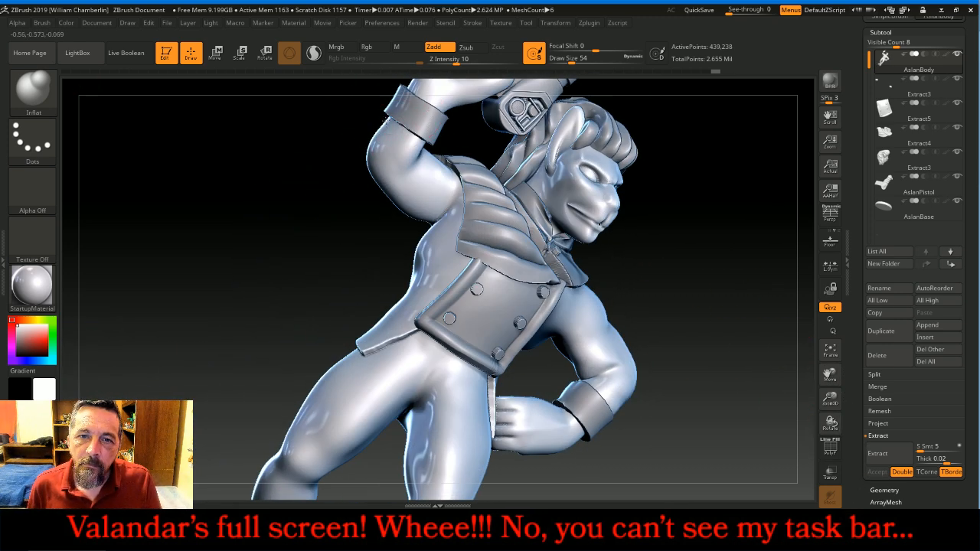
mouse_move(391, 120)
left_mouse_down()
mouse_move(375, 159)
mouse_move(317, 190)
mouse_move(390, 156)
left_mouse_up()
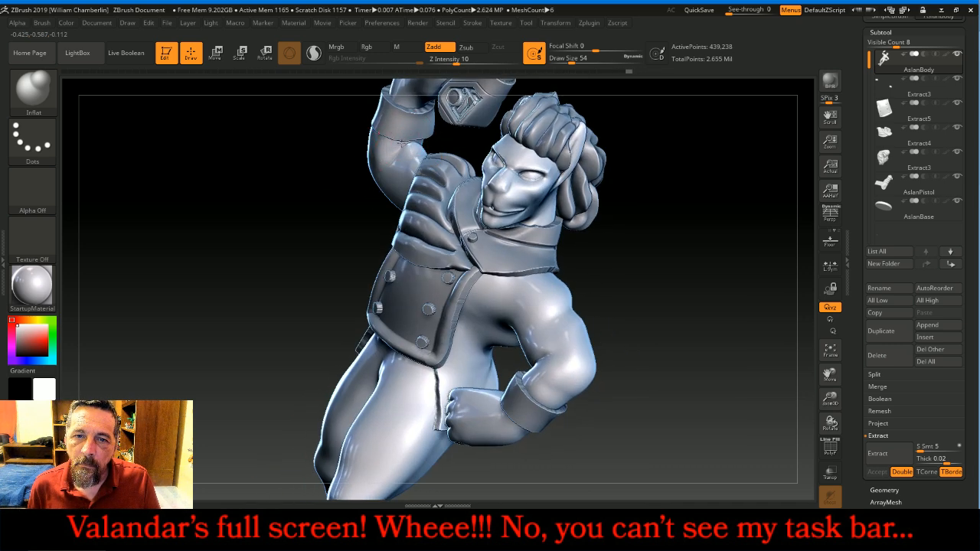
left_click_drag(671, 242, 597, 250)
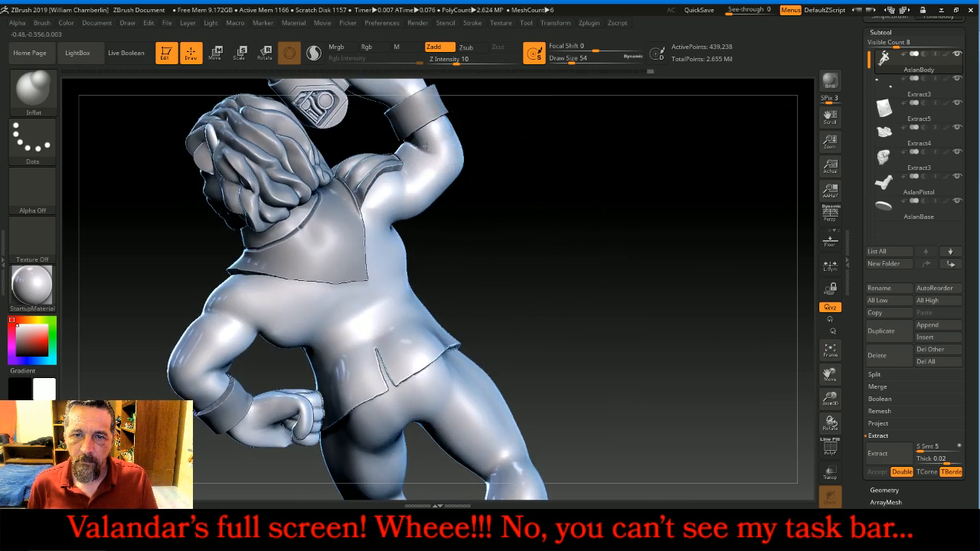
left_click_drag(507, 192, 569, 249)
- Refine and smooth the raised arm's inner elbow near the shoulder drape, reducing the brush to draw size 14
left_click_drag(834, 401, 838, 483)
key("bracketleft")
key("bracketleft")
key("bracketleft")
key("bracketleft")
key("bracketleft")
key("bracketleft")
key("bracketleft")
key("bracketleft")
key("bracketleft")
key("bracketleft")
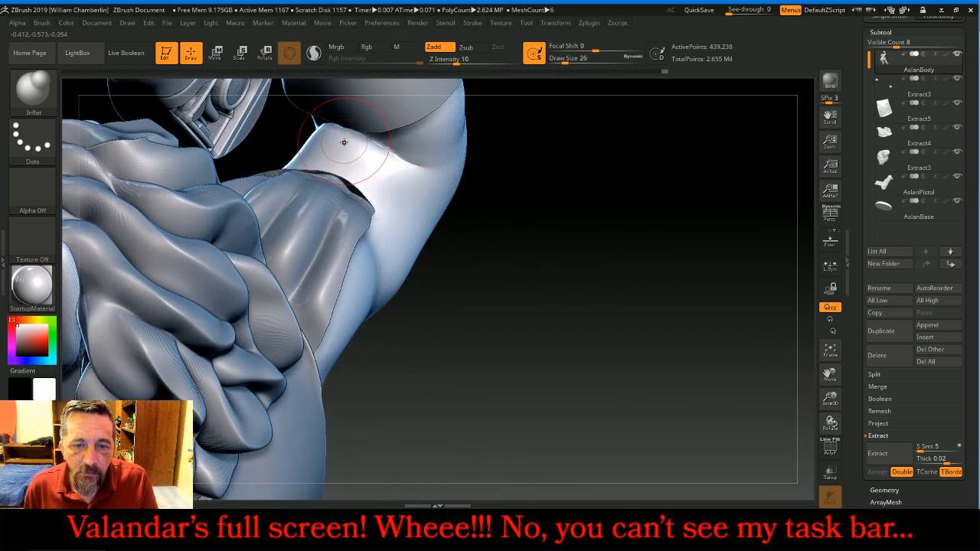
key("shift")
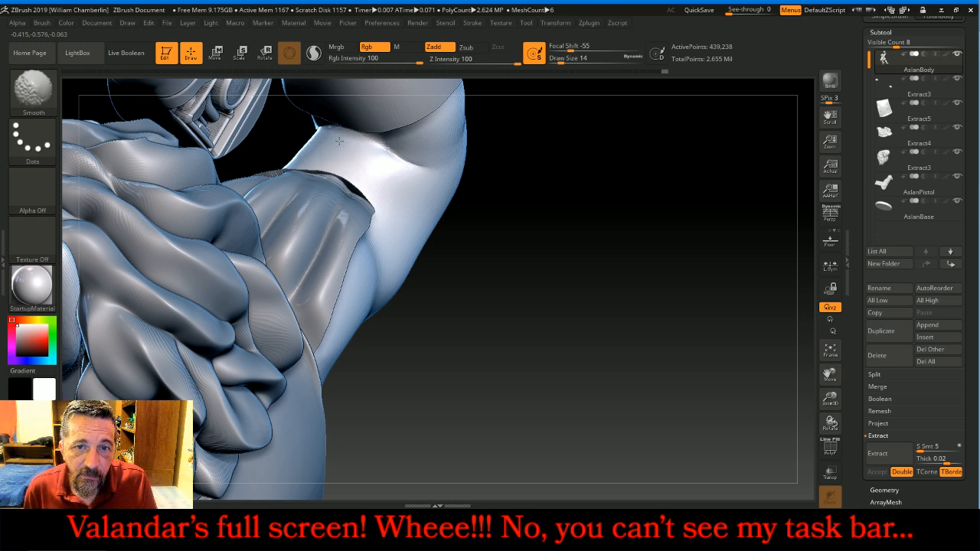
- Pull the ear tips up above the hair with the Move Topological brush at draw size 50
mouse_move(630, 311)
left_mouse_down()
mouse_move(708, 310)
mouse_move(719, 295)
mouse_move(706, 320)
mouse_move(717, 317)
left_mouse_up()
left_click(830, 351)
mouse_move(807, 356)
left_mouse_down()
mouse_move(744, 341)
mouse_move(800, 341)
mouse_move(696, 344)
left_mouse_up()
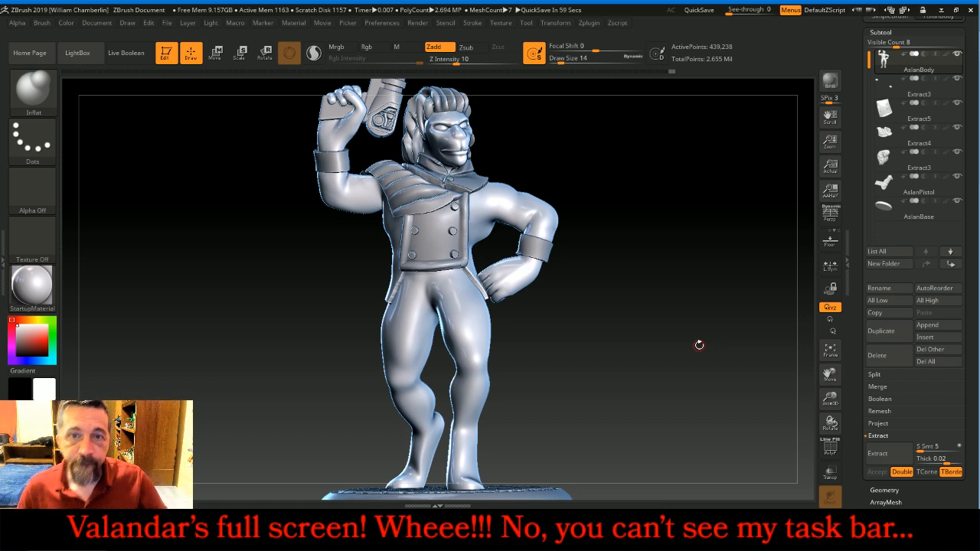
mouse_move(698, 346)
left_mouse_down()
mouse_move(666, 344)
mouse_move(685, 352)
left_mouse_up()
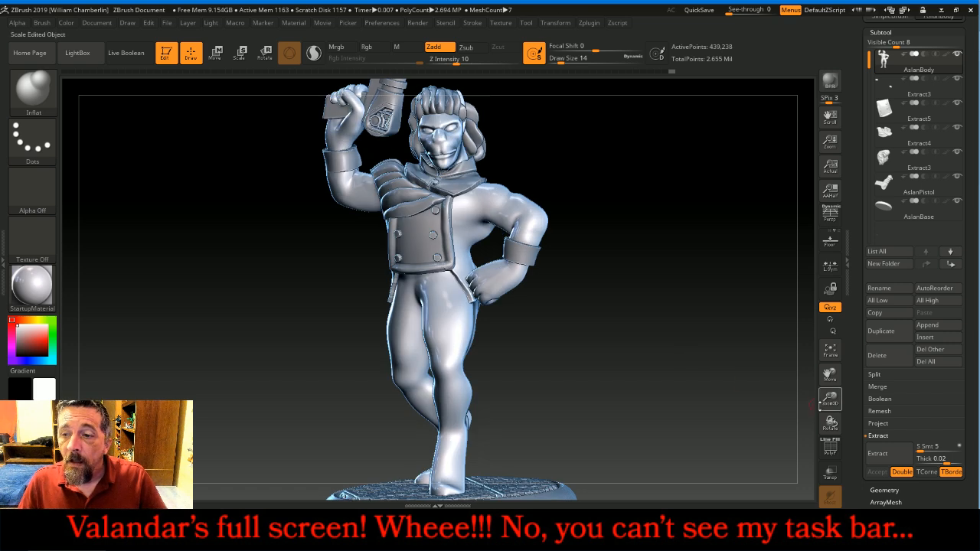
left_click_drag(829, 375, 834, 542)
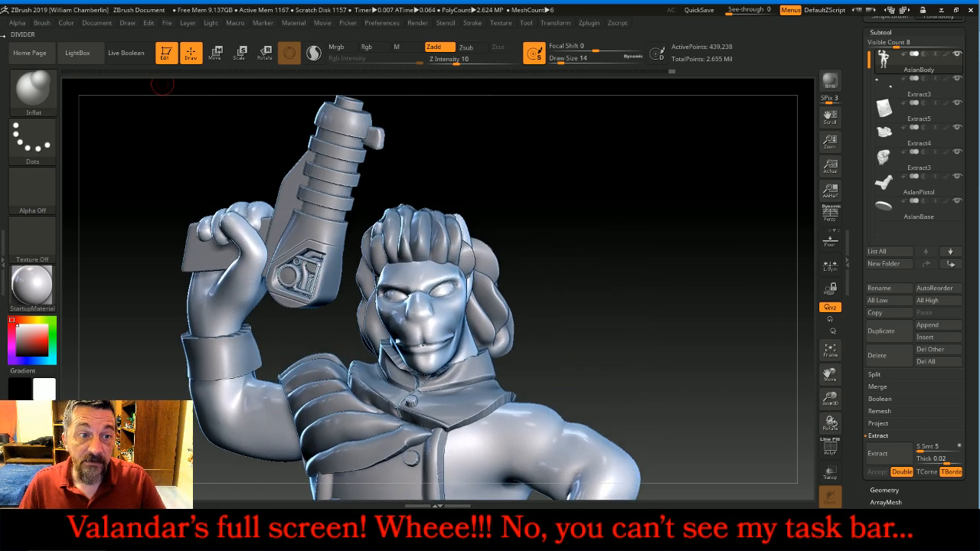
left_click(28, 91)
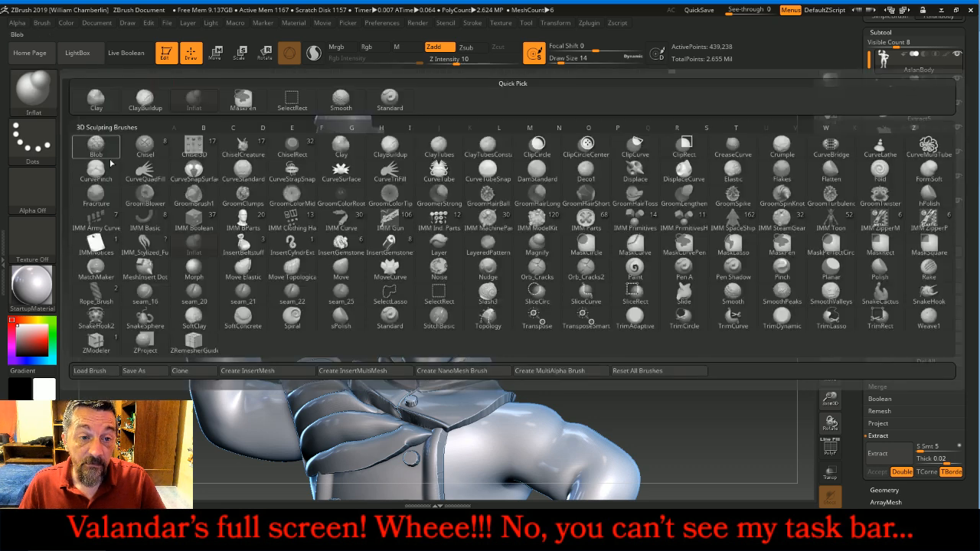
left_click(299, 272)
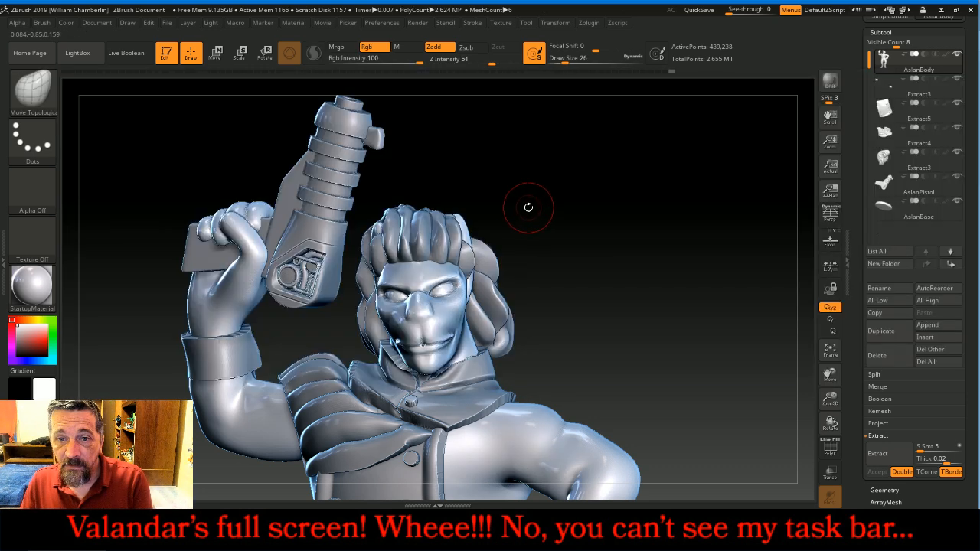
key("bracketright")
key("bracketright")
key("bracketright")
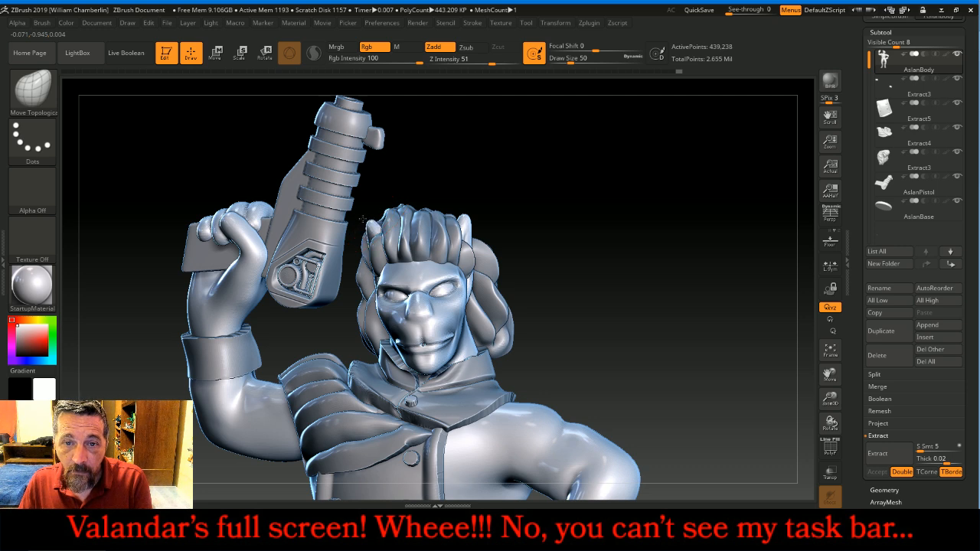
left_click_drag(597, 198, 637, 216)
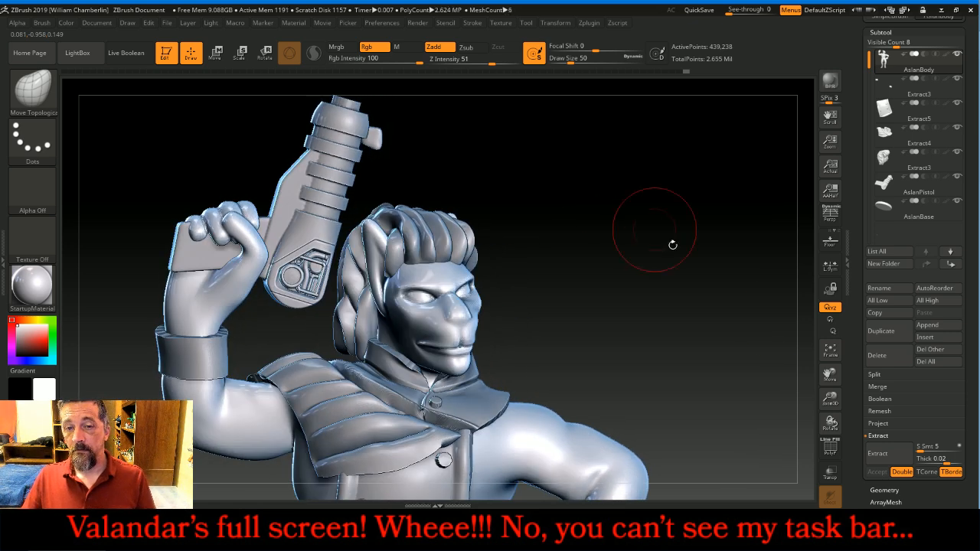
- Hide the AslanBase subtool so the undersides of the feet can be reached
left_click(829, 347)
left_click_drag(734, 344, 675, 327)
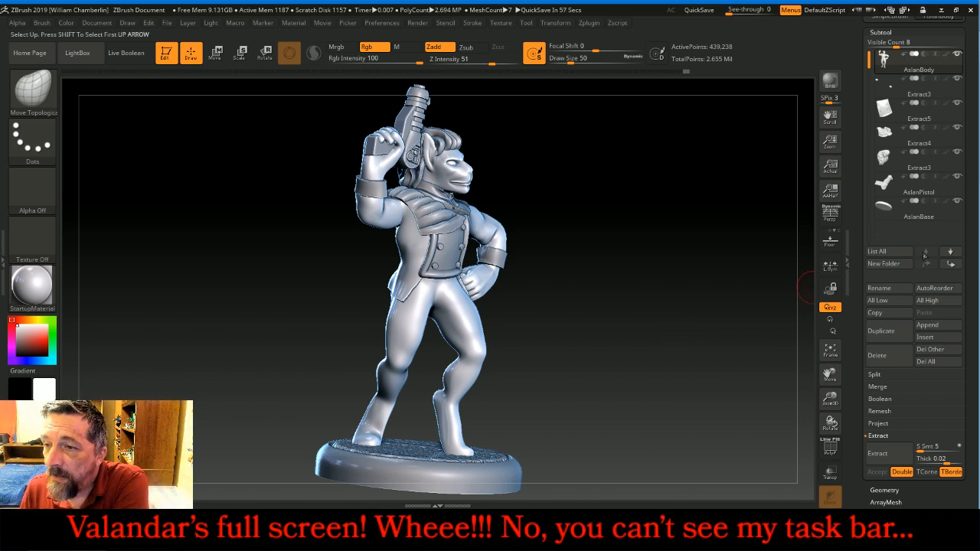
left_click(955, 205)
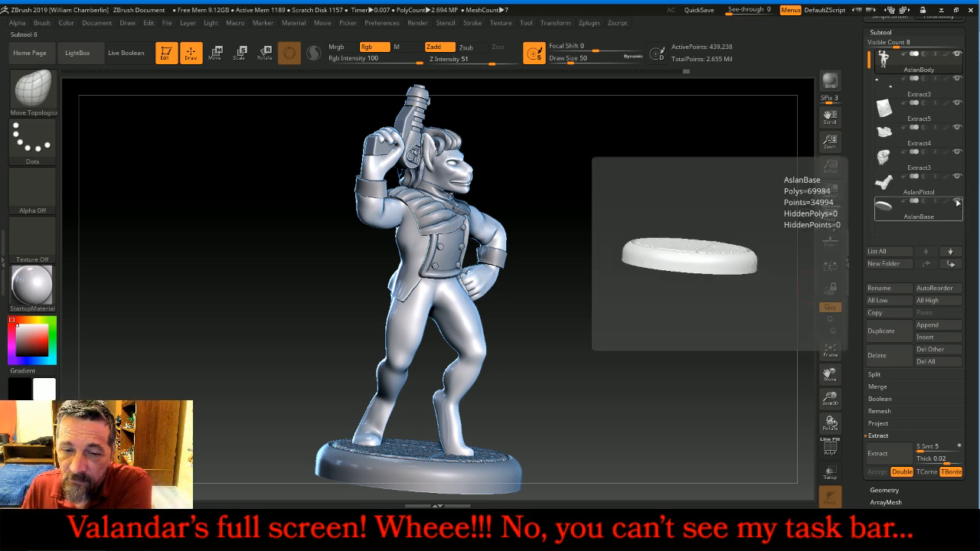
left_click(956, 202)
- Mask the lower front ends of both feet on AslanBody, correcting the masked areas from several angles
mouse_move(759, 271)
left_mouse_down()
mouse_move(693, 277)
mouse_move(766, 282)
mouse_move(581, 314)
mouse_move(595, 280)
mouse_move(624, 343)
mouse_move(576, 350)
mouse_move(577, 364)
left_mouse_up()
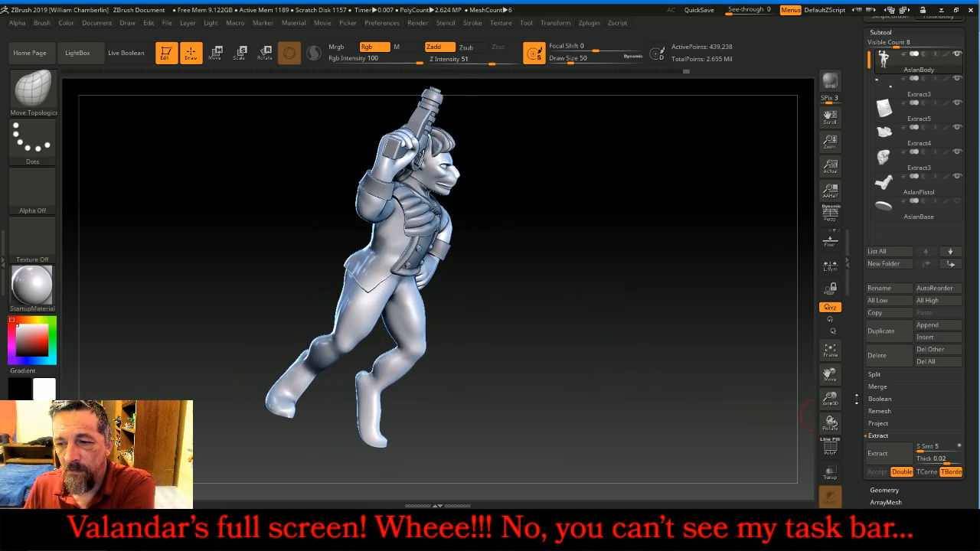
left_click_drag(829, 398, 868, 176)
mouse_move(580, 382)
left_mouse_down()
mouse_move(648, 324)
mouse_move(635, 335)
mouse_move(641, 342)
mouse_move(630, 323)
mouse_move(604, 324)
left_mouse_up()
mouse_move(628, 281)
left_mouse_down()
mouse_move(654, 280)
mouse_move(640, 279)
left_mouse_up()
mouse_move(691, 255)
left_mouse_down()
mouse_move(702, 267)
mouse_move(683, 279)
mouse_move(666, 273)
mouse_move(755, 234)
mouse_move(646, 203)
mouse_move(647, 187)
mouse_move(646, 208)
left_mouse_up()
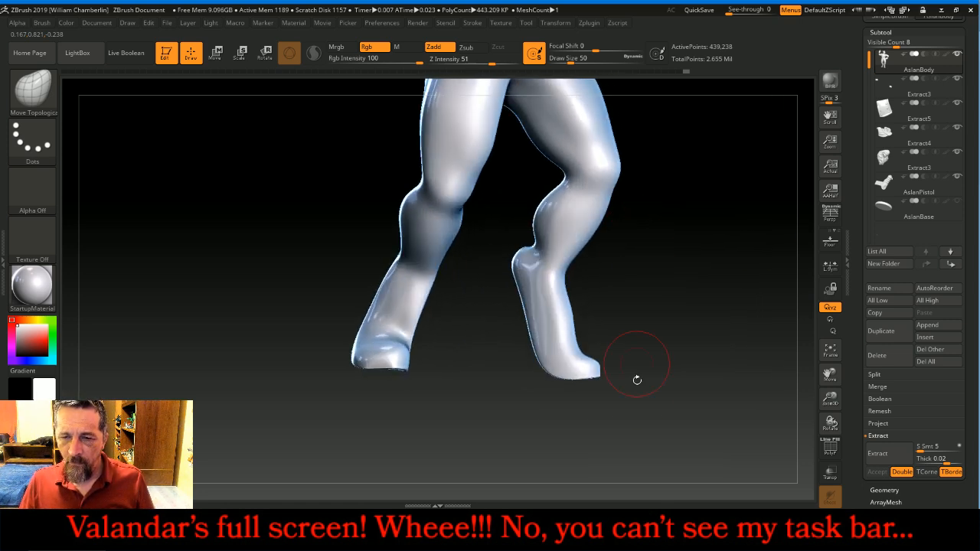
left_click_drag(655, 433, 494, 351, "ctrl")
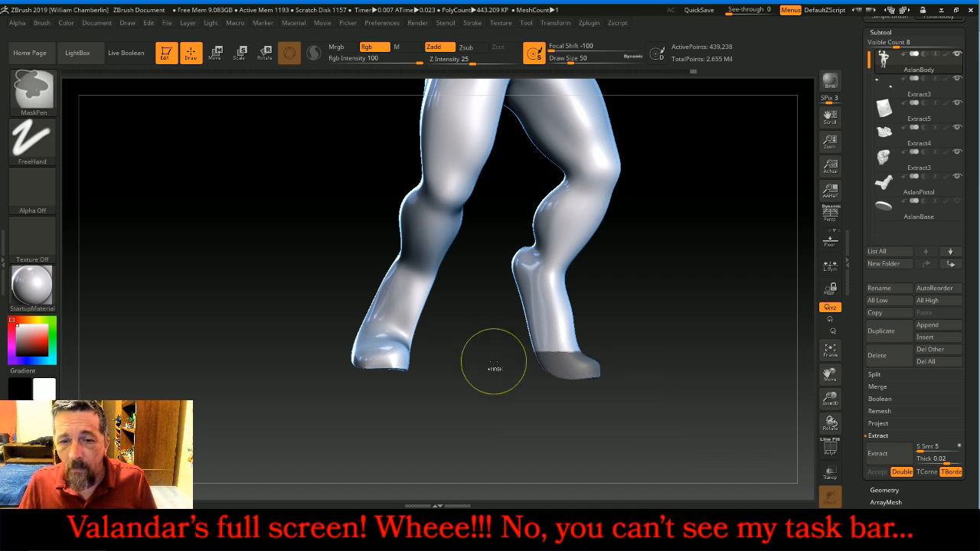
left_click_drag(313, 395, 430, 340, "ctrl")
mouse_move(674, 334)
left_mouse_down()
mouse_move(724, 321)
mouse_move(692, 328)
mouse_move(714, 268)
mouse_move(740, 274)
left_mouse_up()
left_click_drag(702, 473, 542, 310, "ctrl+alt")
left_click_drag(677, 243, 702, 267)
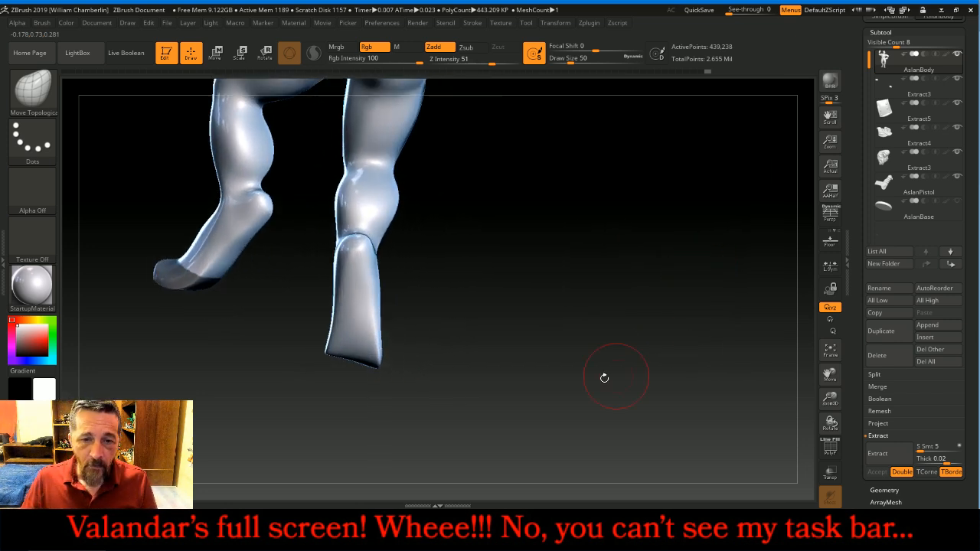
left_click_drag(512, 260, 518, 250)
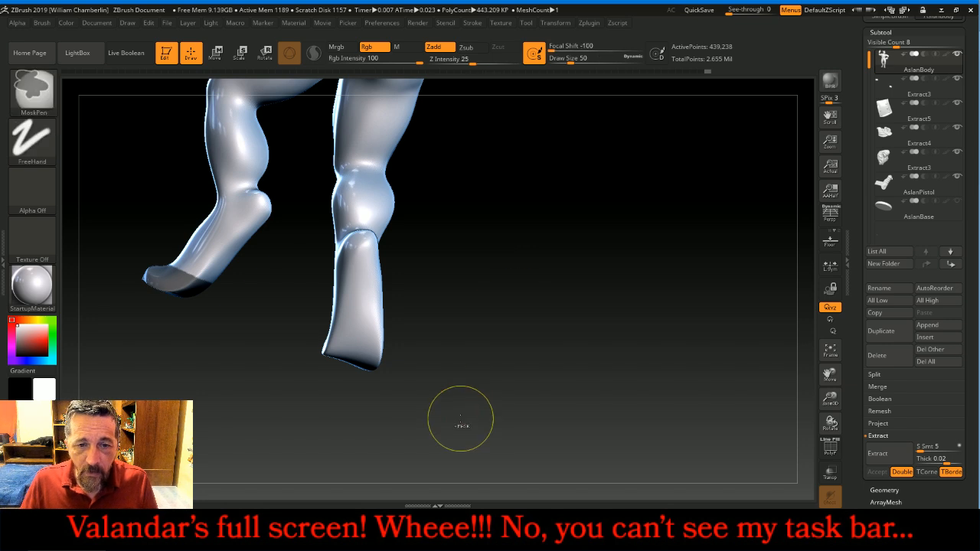
left_click_drag(599, 339, 505, 337)
mouse_move(572, 423)
left_mouse_down("ctrl")
mouse_move(695, 350)
mouse_move(701, 329)
left_mouse_up("ctrl")
- Refine the mask edge around the first foot with the MaskPen brush at draw size 30
key("b")
key("m")
key("t")
mouse_move(495, 345)
left_mouse_down()
mouse_move(593, 339)
mouse_move(548, 319)
left_mouse_up()
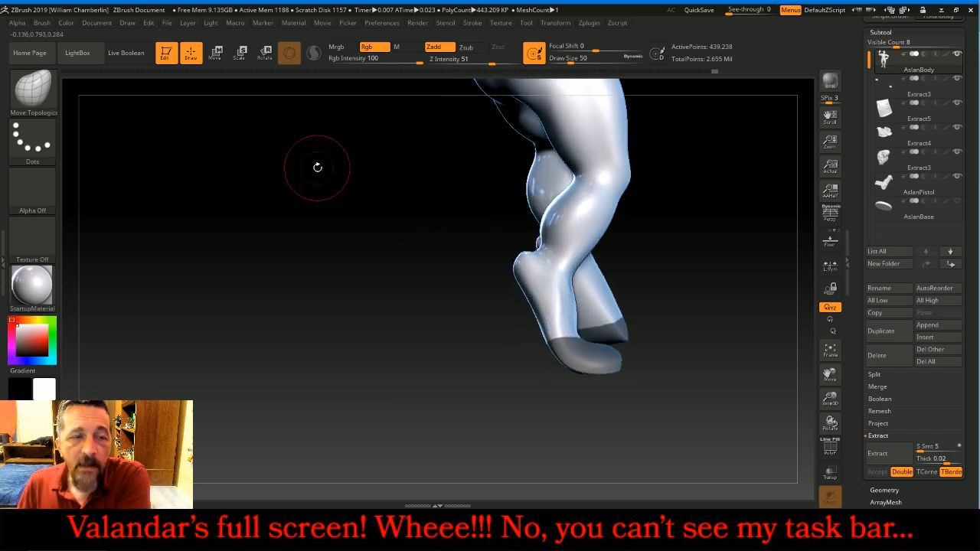
key("bracketleft")
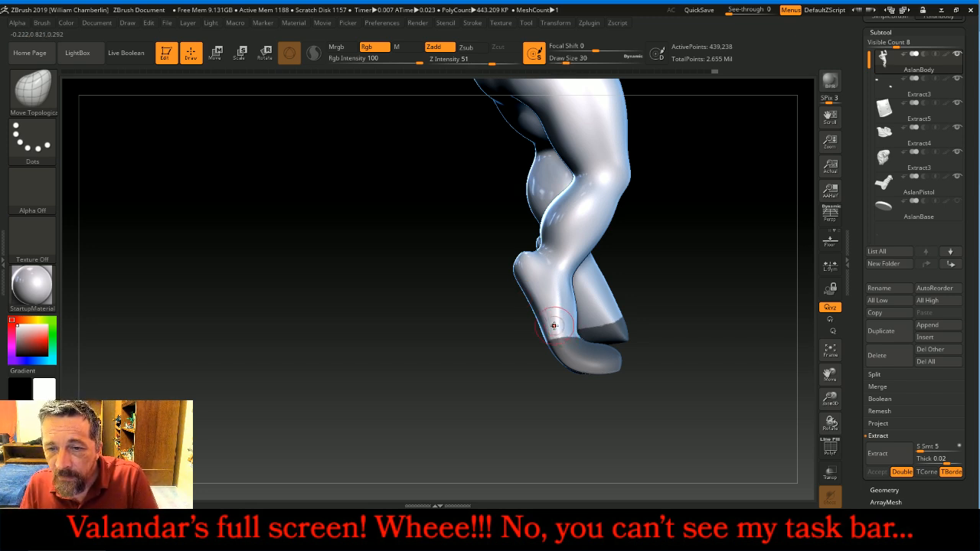
key("ctrl")
left_click_drag(461, 329, 588, 323)
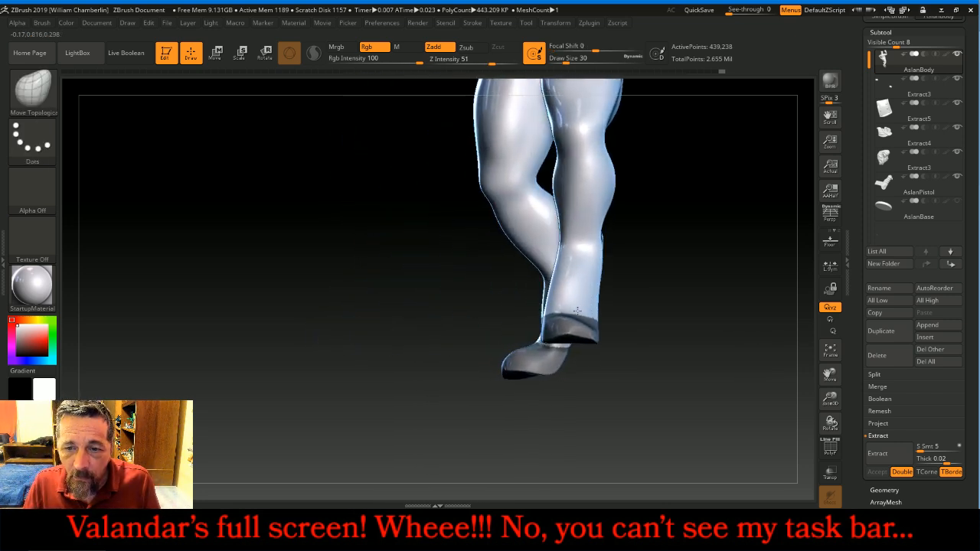
key("ctrl")
left_click_drag(666, 407, 659, 388)
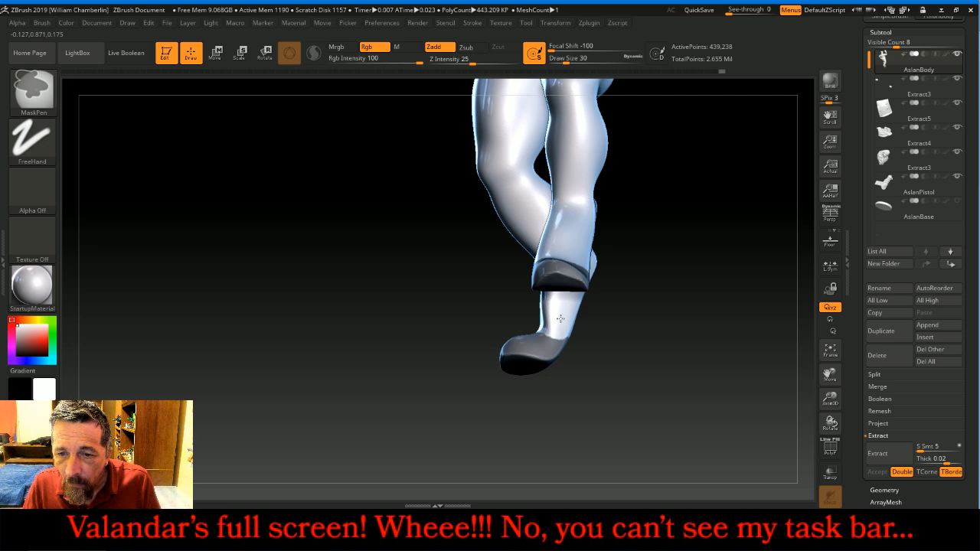
- Even out the mask boundary around the other foot by adding and removing masking on its sides
mouse_move(651, 344)
left_mouse_down()
mouse_move(630, 367)
mouse_move(637, 360)
mouse_move(551, 336)
mouse_move(621, 335)
left_mouse_up()
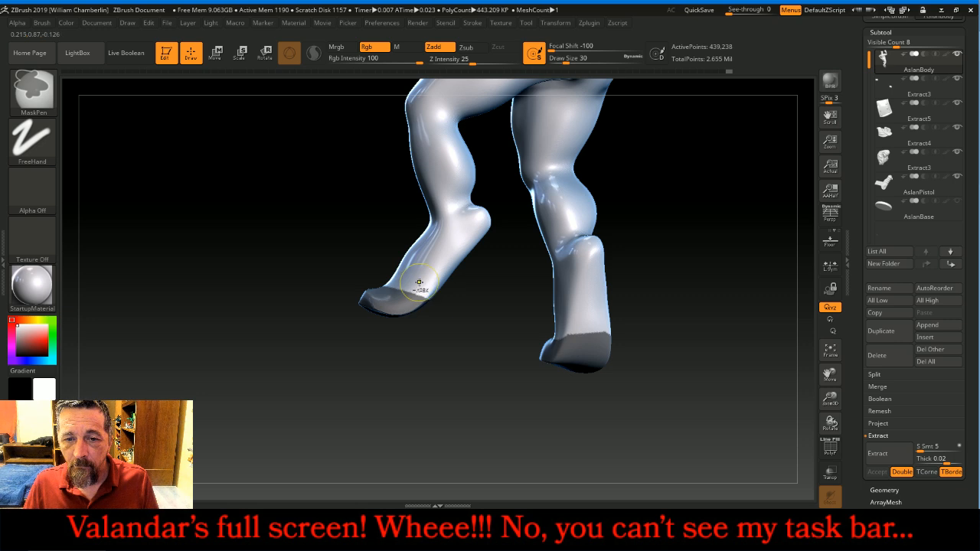
left_click_drag(389, 404, 530, 402)
key("ctrl")
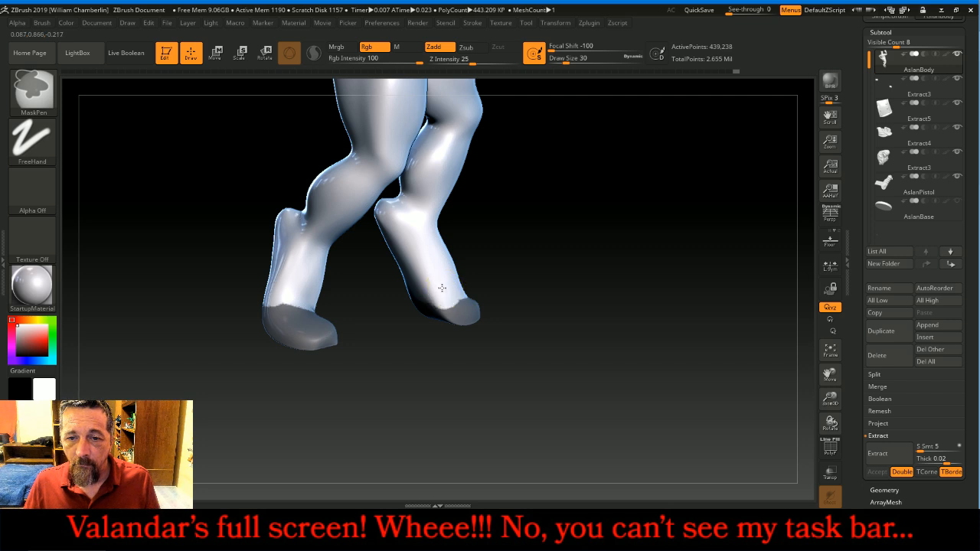
mouse_move(680, 301)
left_mouse_down()
mouse_move(649, 349)
mouse_move(680, 279)
mouse_move(645, 284)
mouse_move(629, 267)
mouse_move(633, 285)
mouse_move(620, 297)
left_mouse_up()
left_click_drag(535, 381, 414, 296, "ctrl")
mouse_move(605, 300)
left_mouse_down()
mouse_move(651, 282)
mouse_move(613, 289)
left_mouse_up()
key("ctrl")
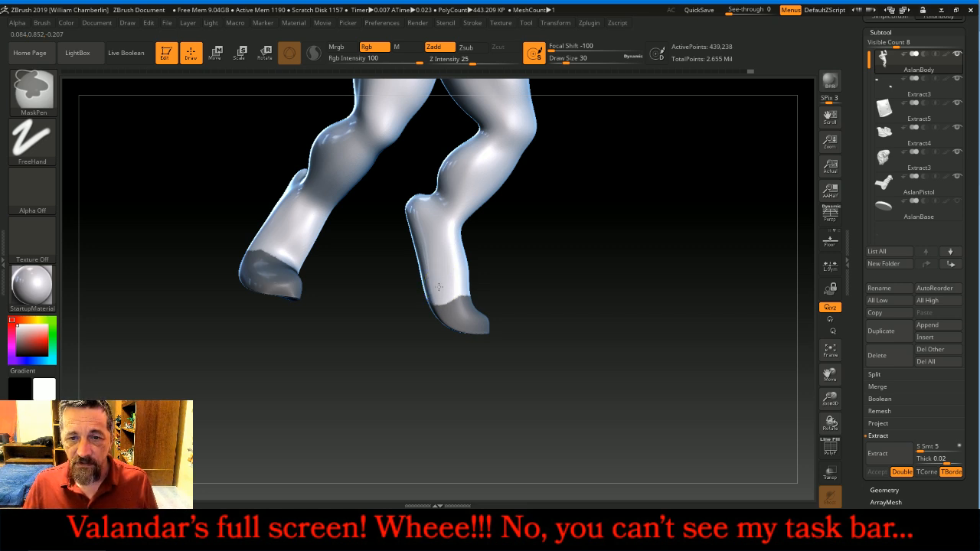
mouse_move(643, 310)
left_mouse_down()
mouse_move(670, 314)
mouse_move(553, 312)
left_mouse_up()
key("ctrl")
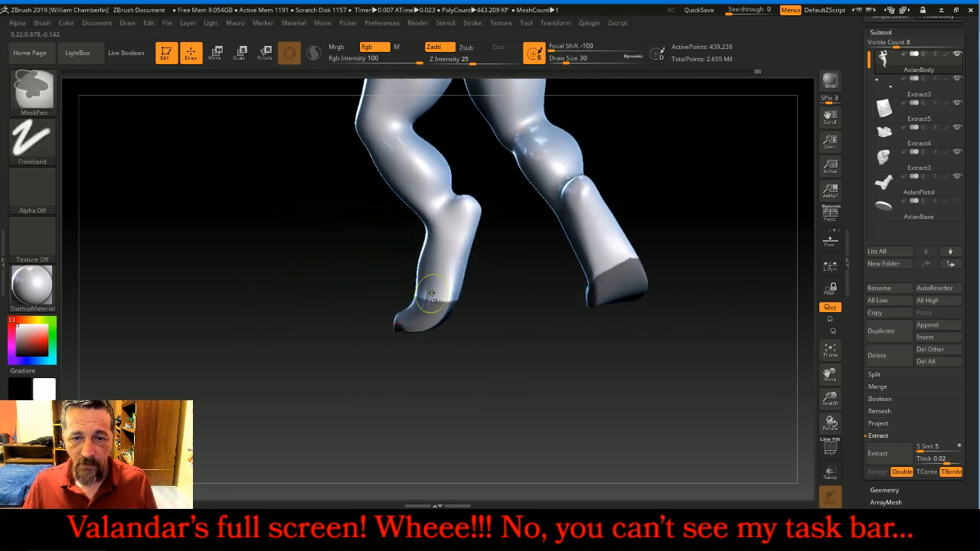
left_click(436, 289, "ctrl")
left_click_drag(459, 348, 539, 346)
left_click(829, 350)
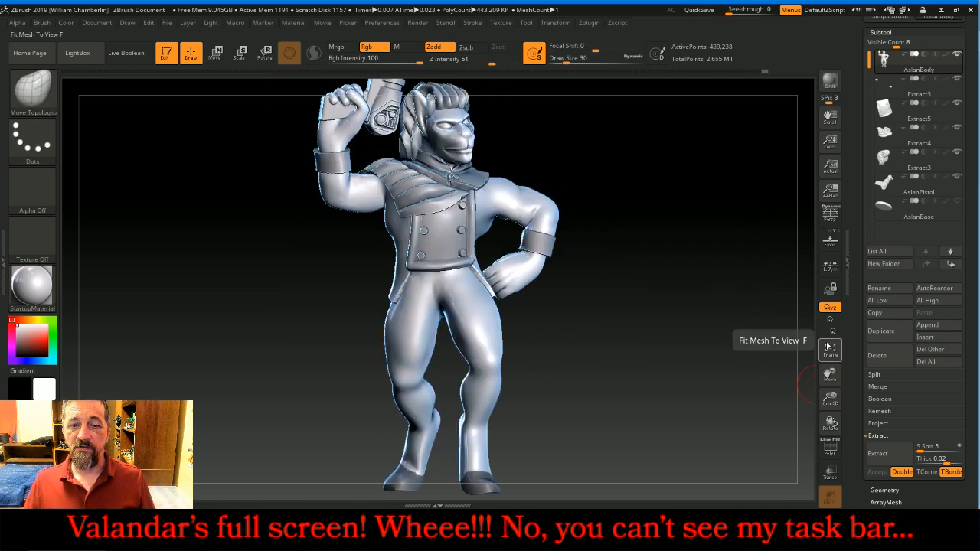
left_click_drag(770, 355, 721, 361)
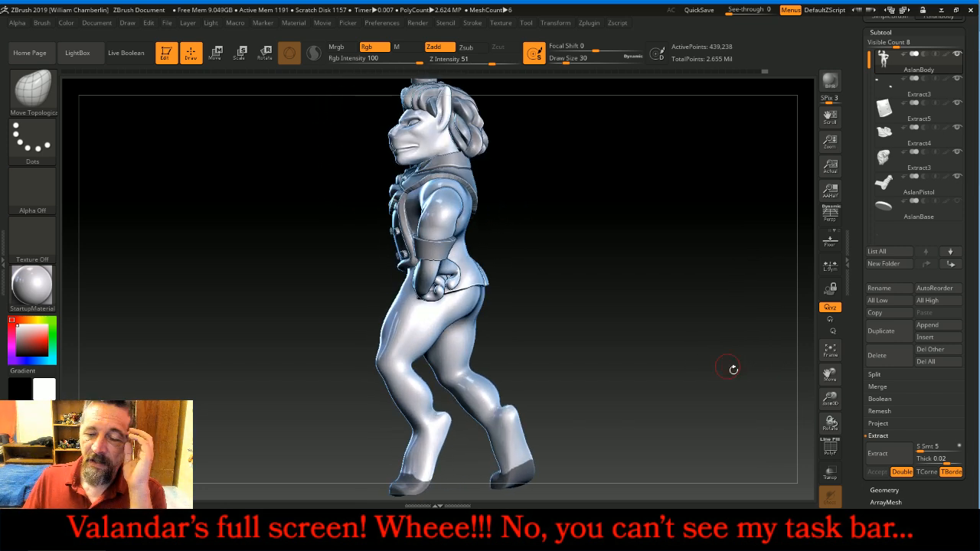
left_click_drag(831, 373, 831, 317)
left_click_drag(727, 311, 802, 320)
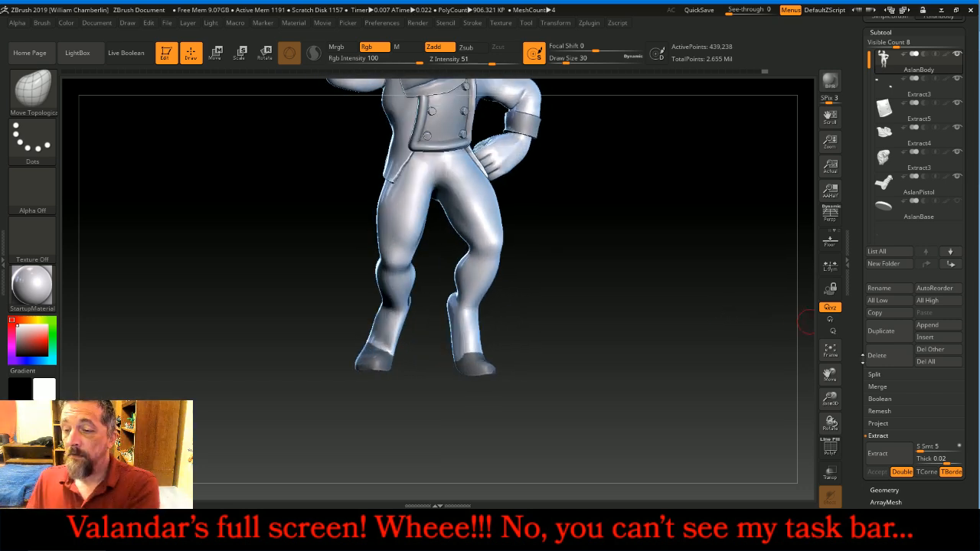
- Extract the masked feet as a new subtool with thickness 0.0125, clear its mask, and reselect AslanBody
left_click(879, 453)
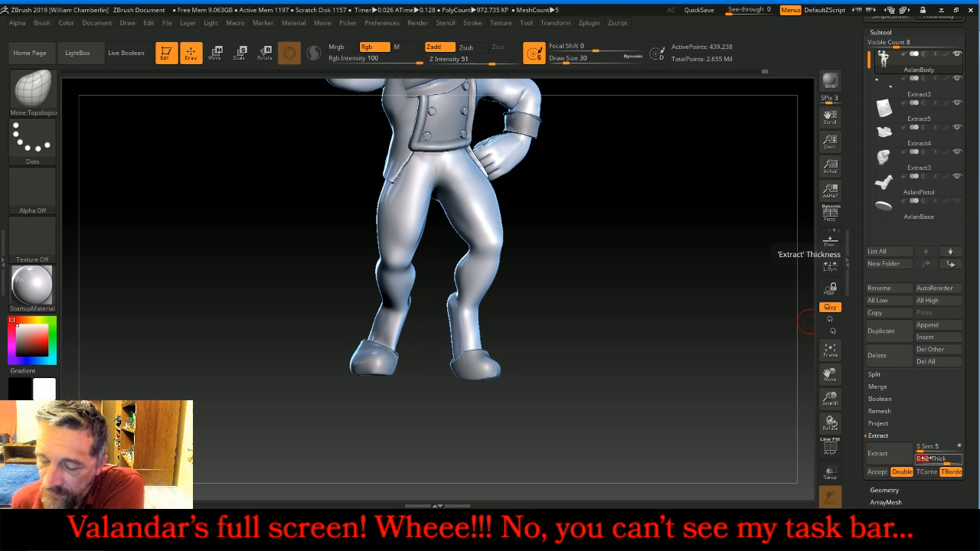
left_click(926, 458)
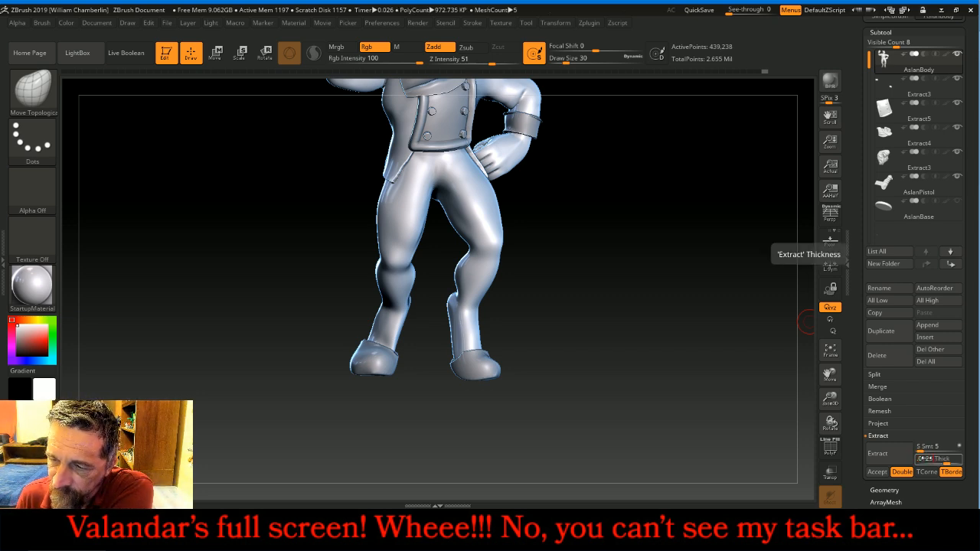
left_click(926, 458)
left_click(900, 454)
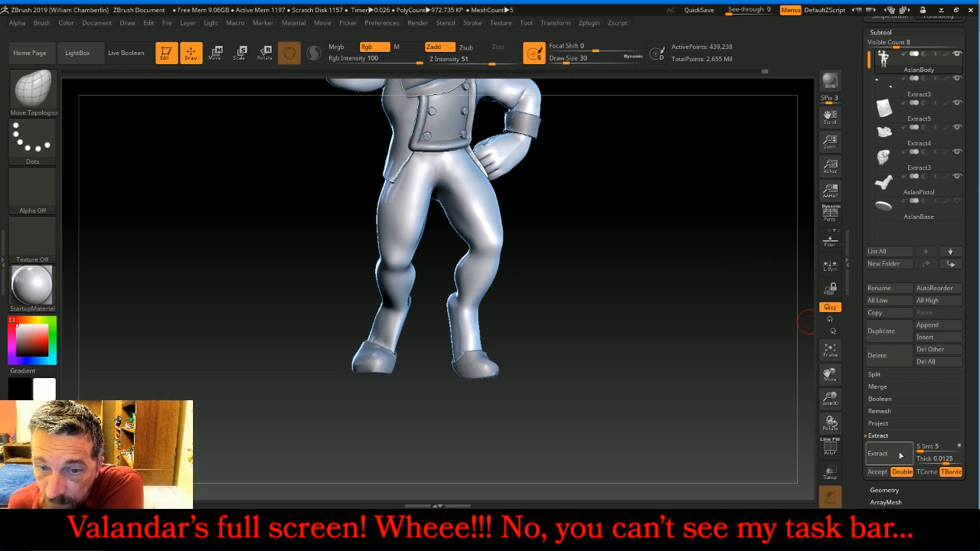
left_click(877, 471)
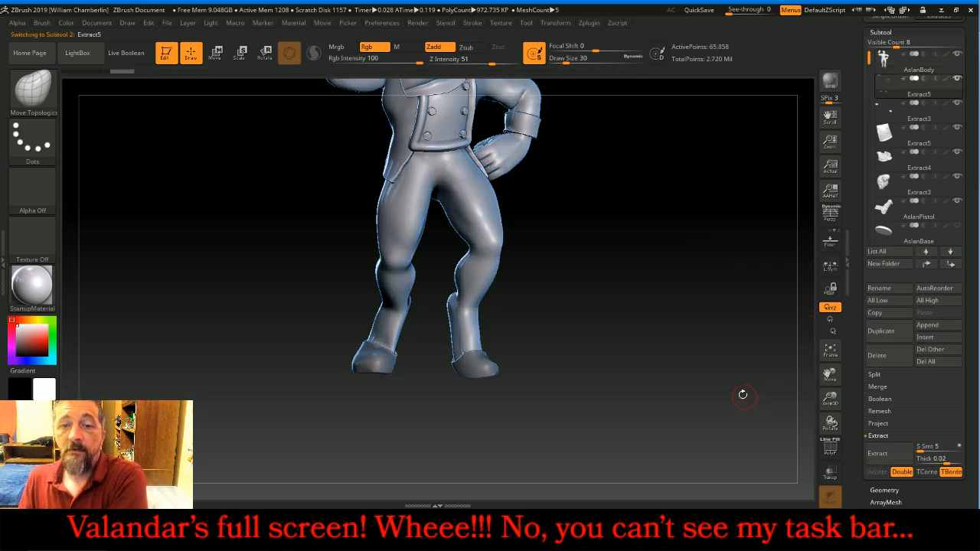
left_click_drag(649, 293, 672, 311, "ctrl")
left_click(902, 65)
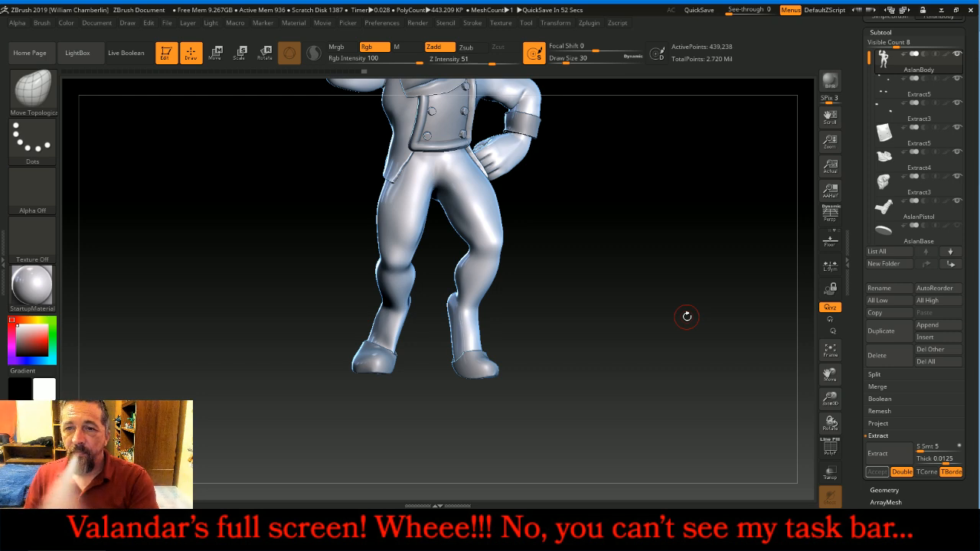
- Mask a band around each knee on AslanBody, trimming the upper and lower mask limits from several angles
left_click_drag(686, 316, 721, 315)
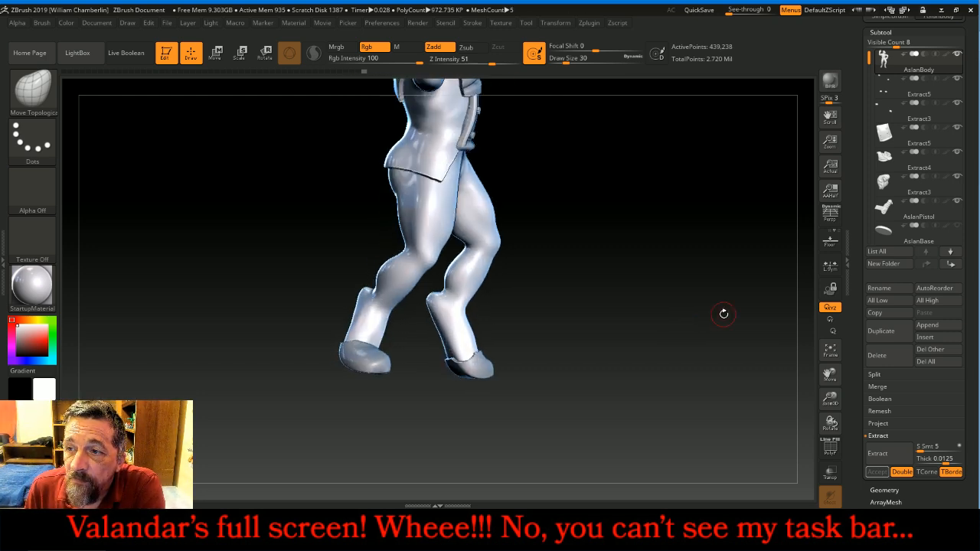
mouse_move(711, 306)
left_mouse_down()
mouse_move(700, 300)
mouse_move(742, 299)
mouse_move(687, 238)
mouse_move(661, 271)
mouse_move(671, 277)
mouse_move(670, 309)
mouse_move(647, 313)
mouse_move(656, 280)
left_mouse_up()
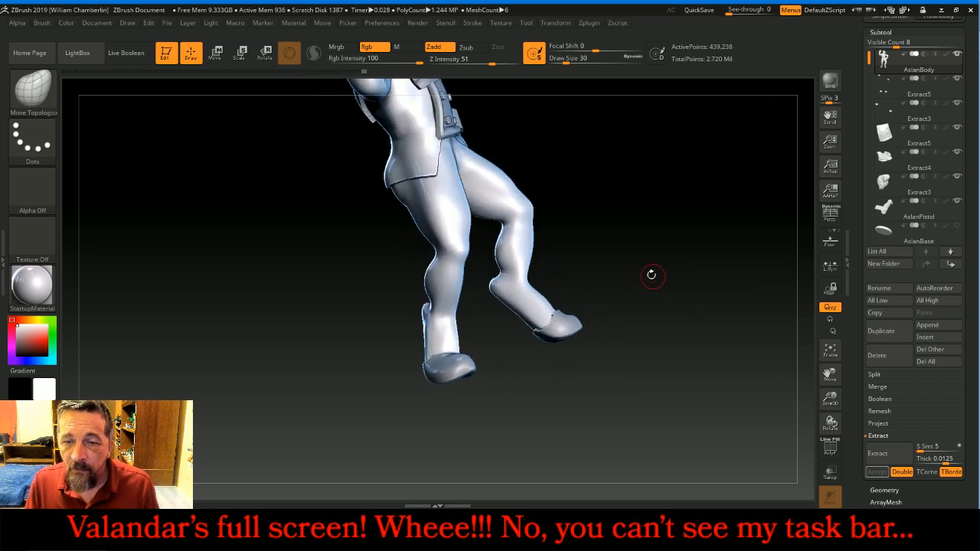
key("ctrl")
mouse_move(546, 256)
left_mouse_down("ctrl")
mouse_move(485, 229)
mouse_move(484, 126)
left_mouse_up("ctrl")
mouse_move(715, 210)
left_mouse_down()
mouse_move(654, 233)
mouse_move(682, 229)
mouse_move(676, 211)
mouse_move(624, 151)
mouse_move(651, 135)
left_mouse_up()
mouse_move(582, 262)
left_mouse_down()
mouse_move(654, 225)
mouse_move(631, 223)
left_mouse_up()
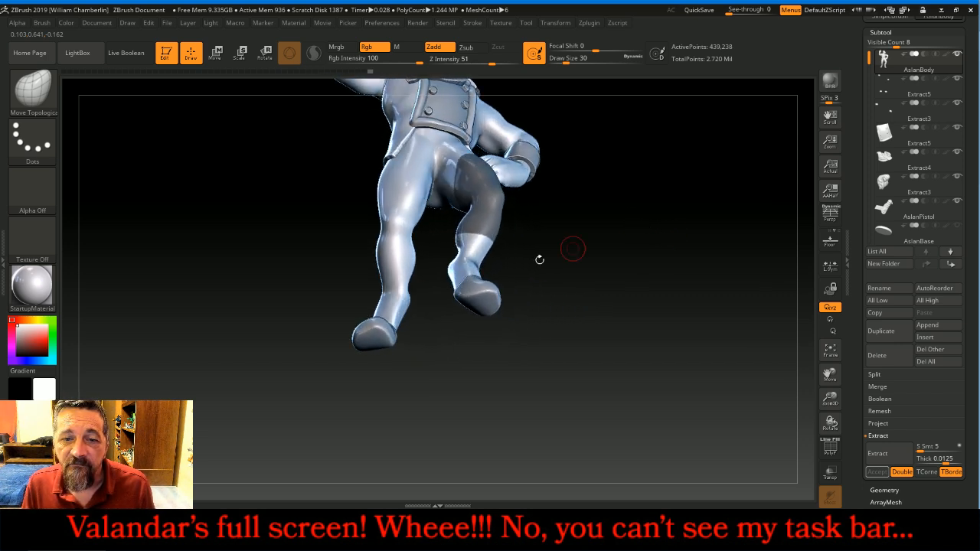
key("ctrl")
mouse_move(361, 262)
left_mouse_down("ctrl")
mouse_move(436, 220)
mouse_move(427, 208)
left_mouse_up("ctrl")
mouse_move(651, 291)
left_mouse_down()
mouse_move(728, 252)
mouse_move(720, 214)
left_mouse_up()
key("ctrl")
mouse_move(572, 138)
left_mouse_down("ctrl")
mouse_move(367, 221)
mouse_move(260, 219)
left_mouse_up("ctrl")
left_click_drag(551, 271, 744, 267)
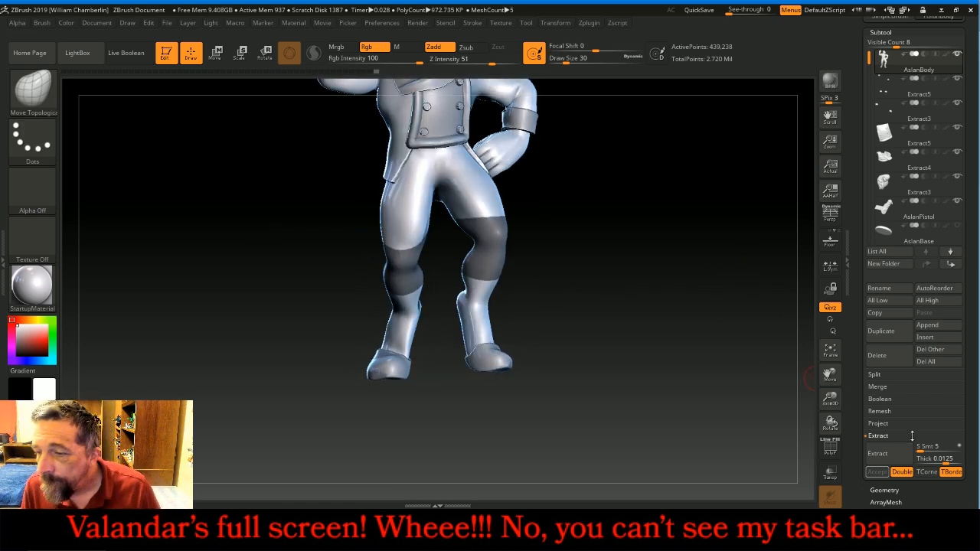
- Extract the masked knee bands as a new subtool with thickness 0.02 and reselect AslanBody
left_click(939, 458)
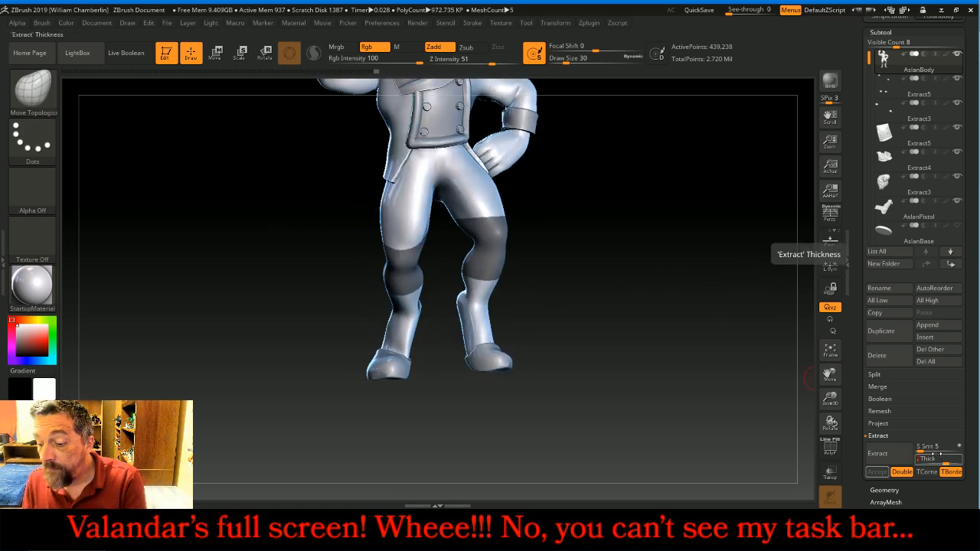
key("Return")
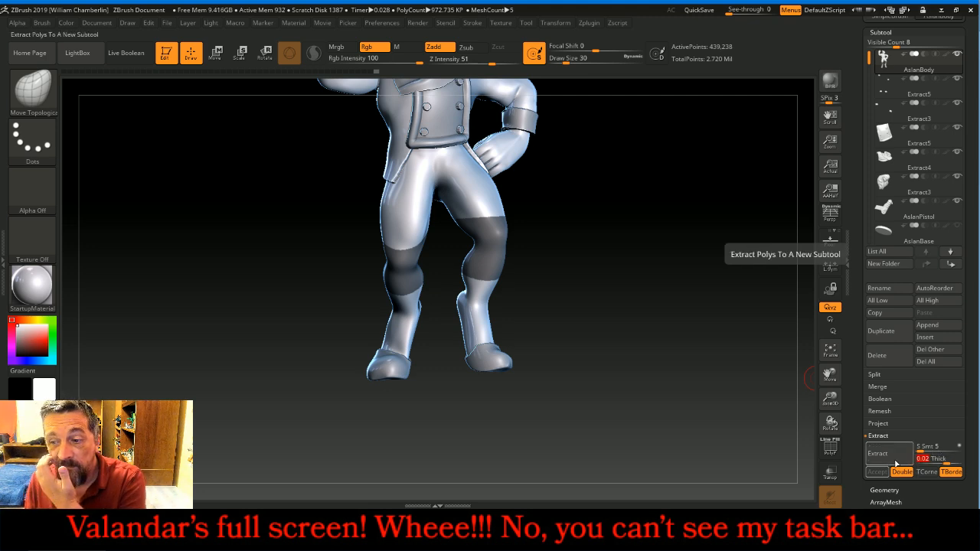
left_click(889, 459)
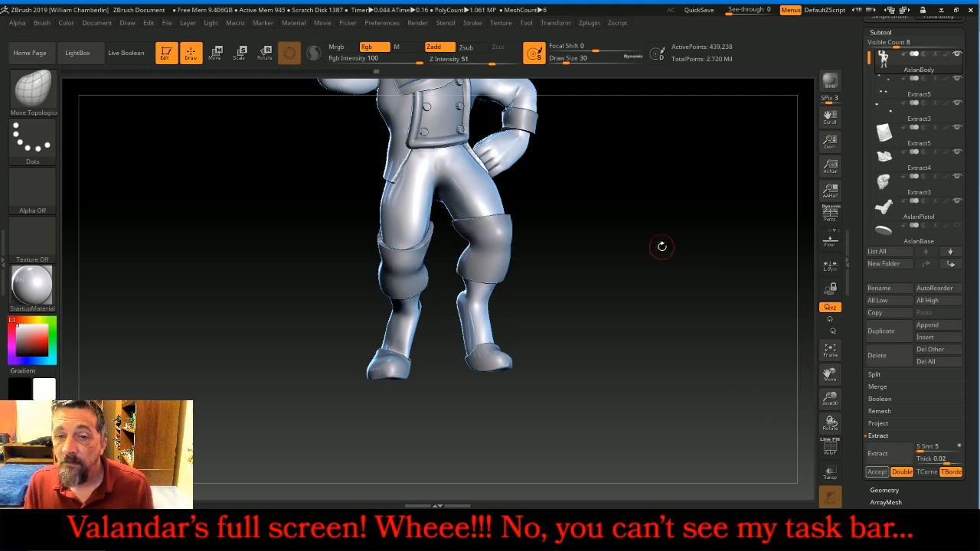
left_click(876, 472)
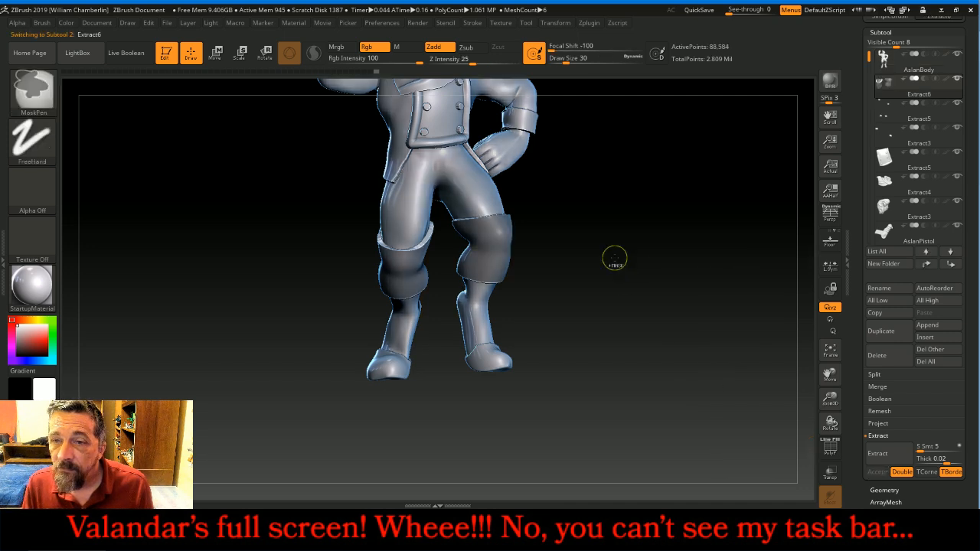
left_click(914, 60)
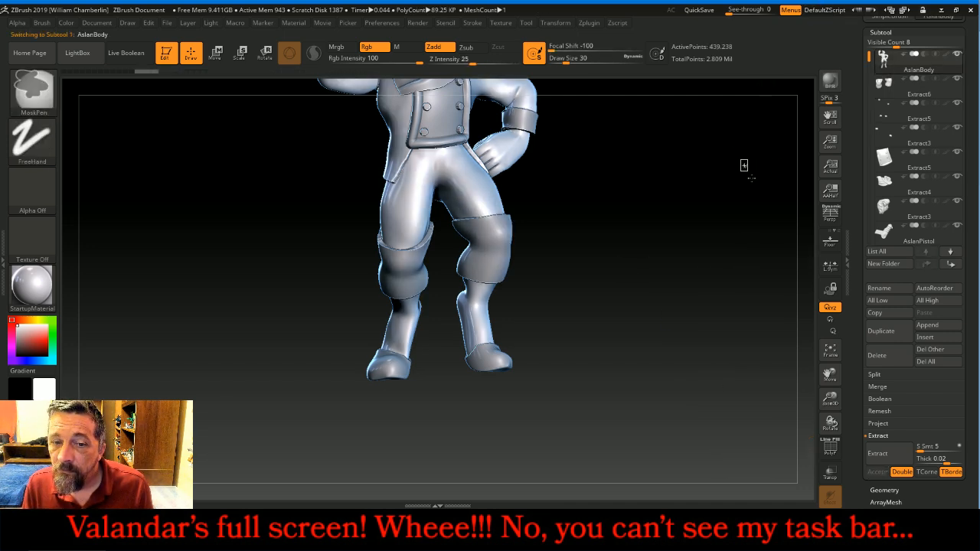
left_click_drag(673, 306, 689, 285)
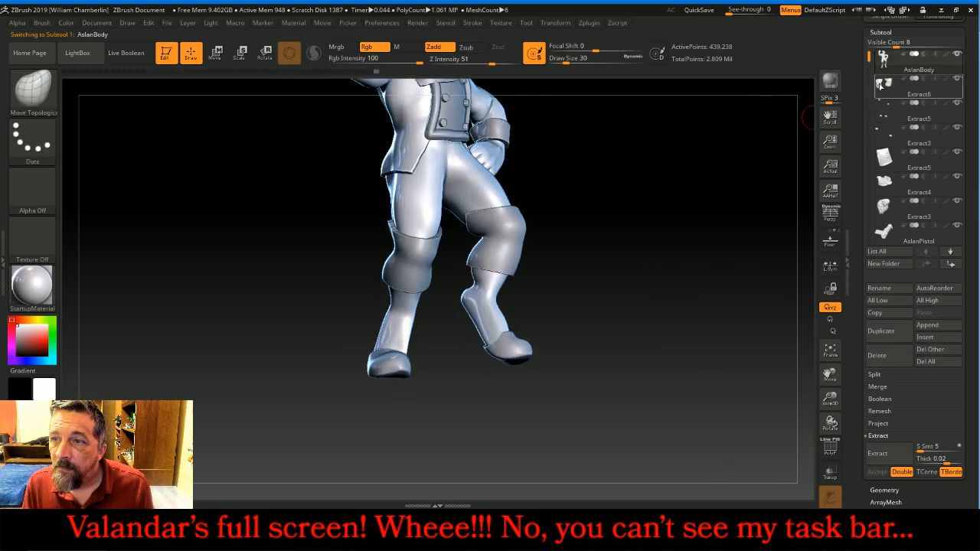
- Remesh the Extract6 knee pieces with DynaMesh at resolution 256 and switch DynaMesh off again
left_click(882, 86)
left_click(880, 490)
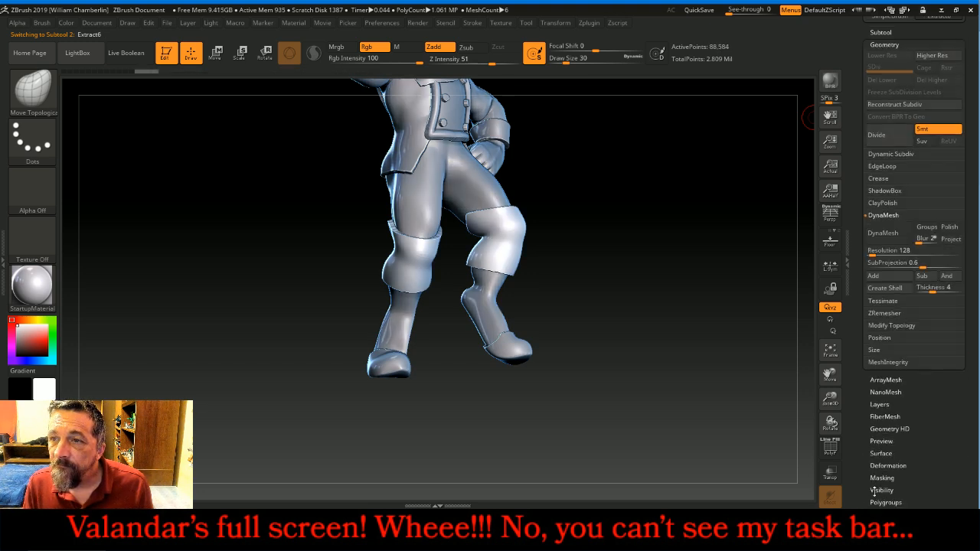
left_click(899, 254)
type("256")
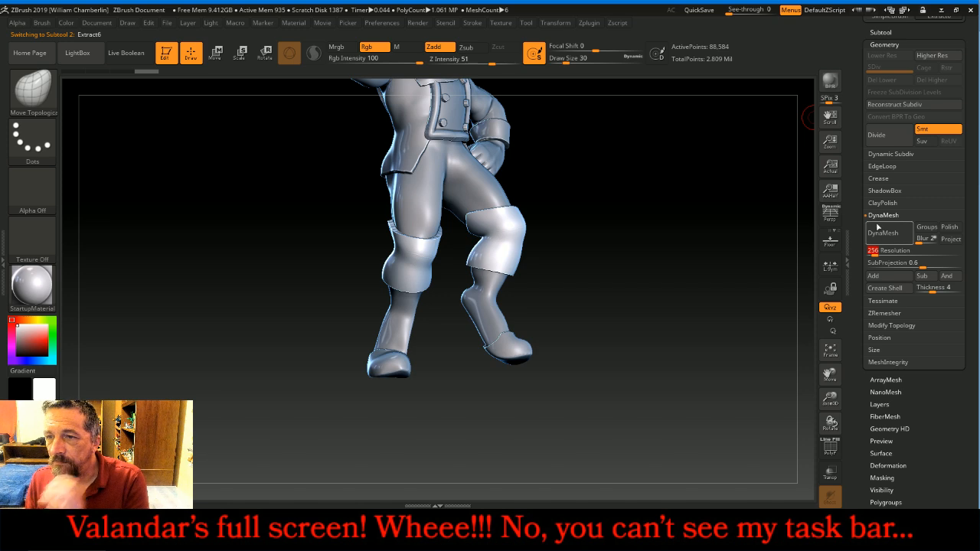
left_click(882, 232)
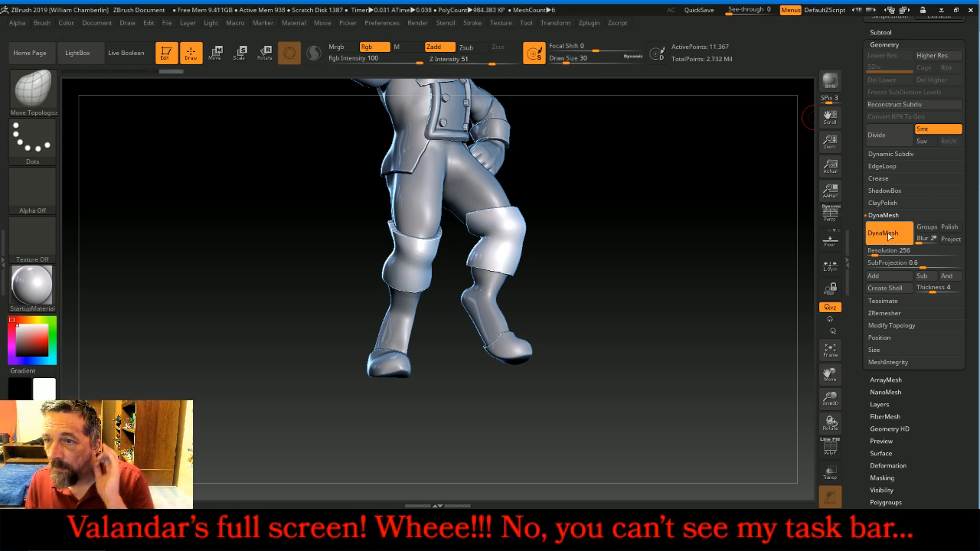
left_click(882, 232)
- Smooth the front and side upper edges of both knee pieces into the thighs at draw size 46
key("bracketright")
key("bracketright")
key("bracketright")
key("bracketright")
key("bracketleft")
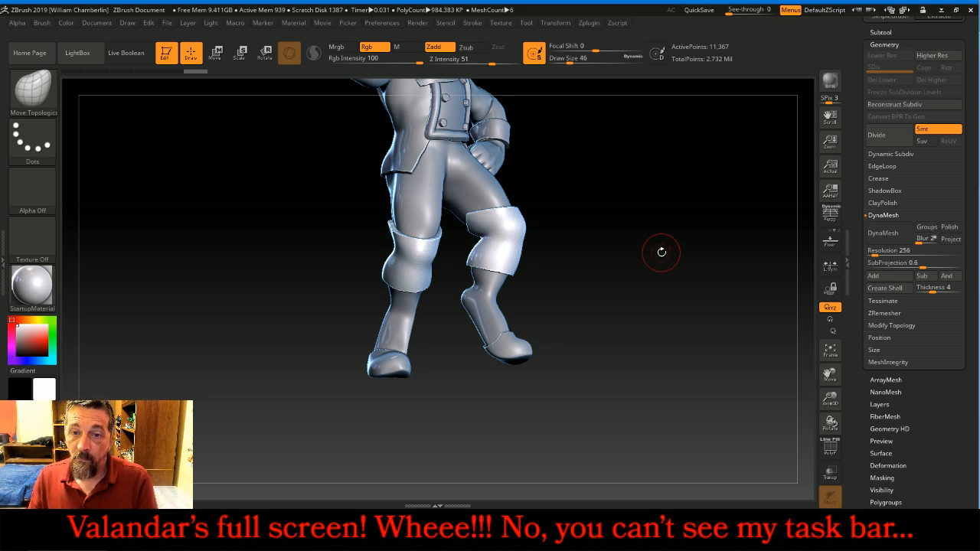
key("shift")
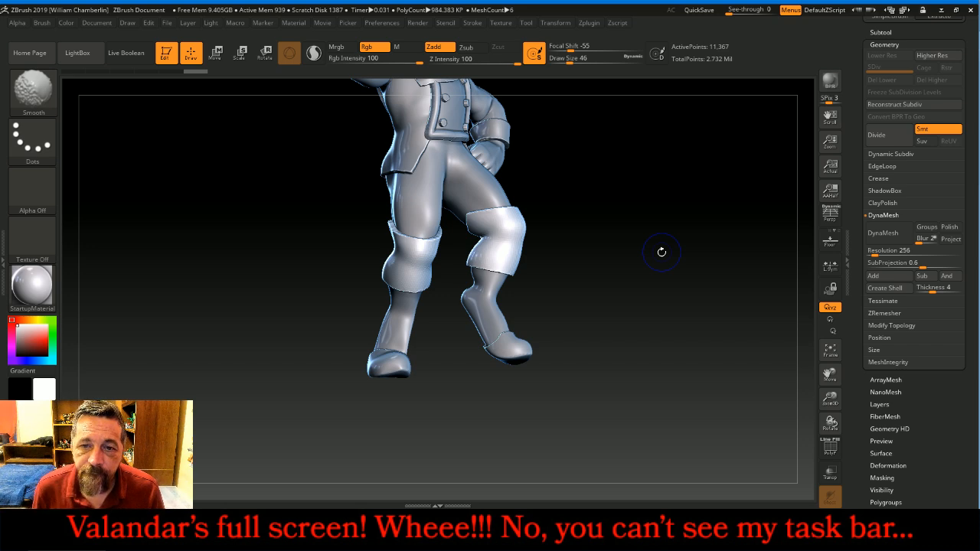
mouse_move(501, 213)
left_mouse_down("shift")
mouse_move(515, 221)
mouse_move(471, 220)
left_mouse_up("shift")
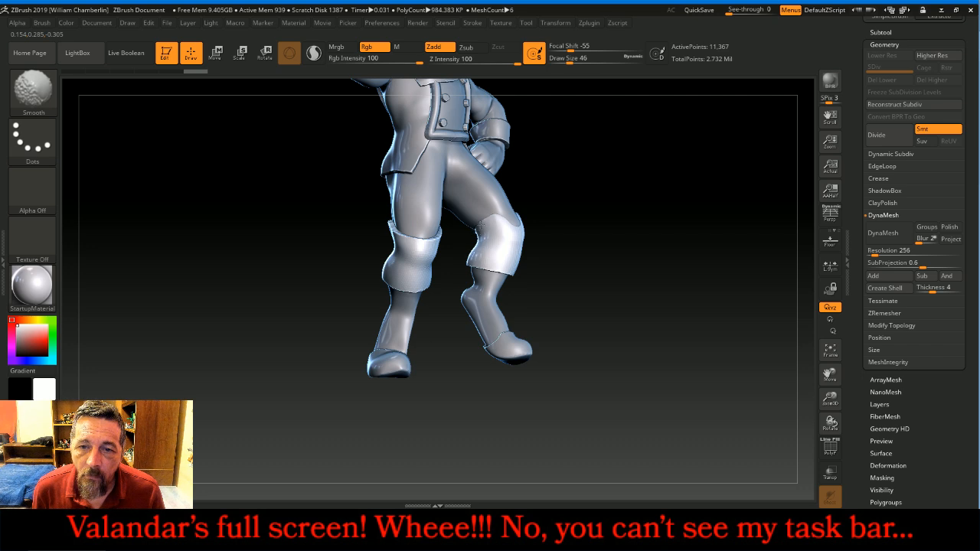
left_click_drag(497, 227, 502, 223, "shift")
left_click_drag(437, 232, 409, 241, "shift")
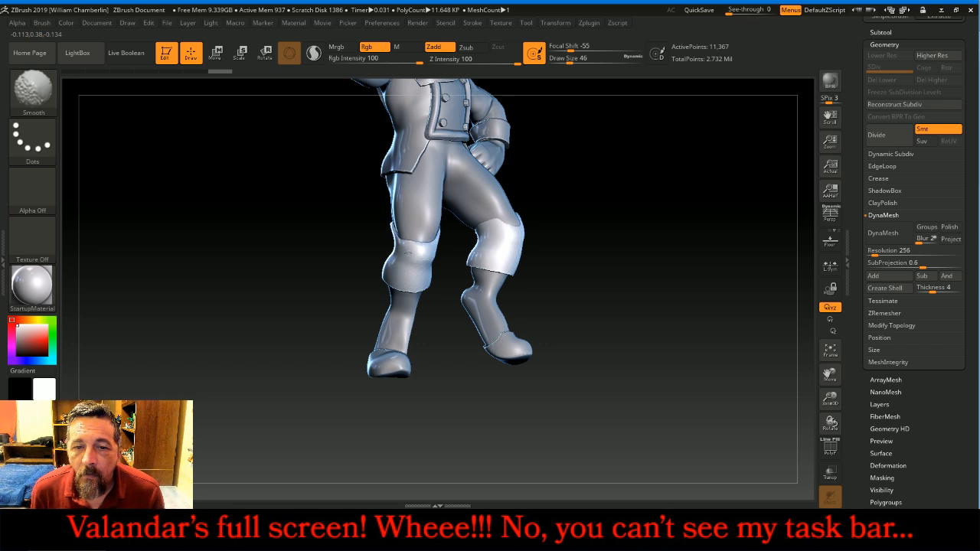
left_click_drag(586, 223, 692, 214)
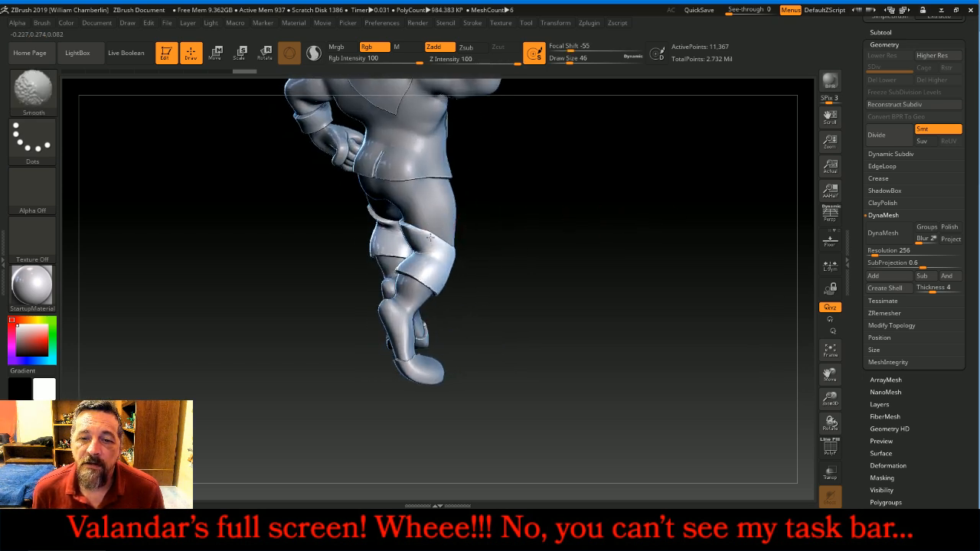
left_click_drag(518, 216, 436, 212)
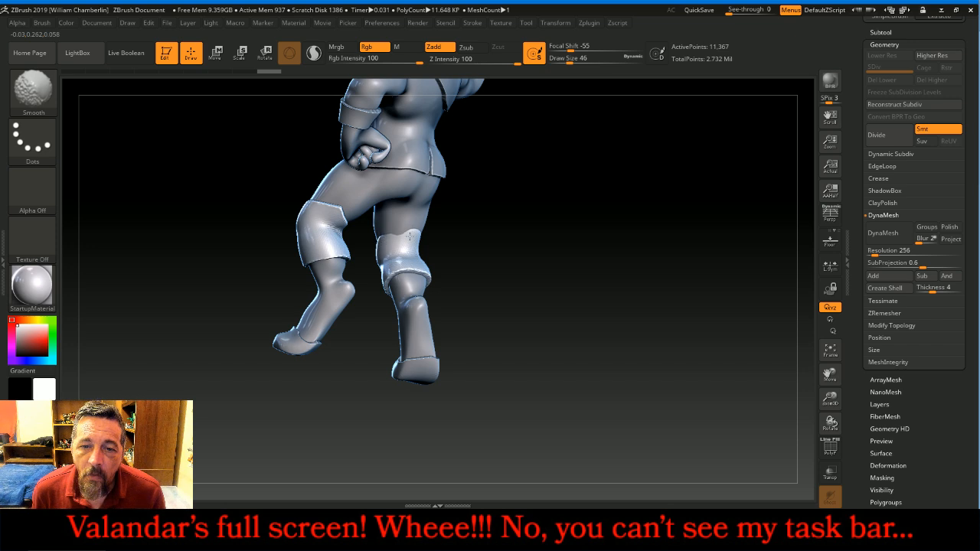
- Smooth the rear upper edges of both knee pieces into the backs of the legs and return to Move Topological
key("b")
key("m")
key("t")
mouse_move(543, 269)
left_mouse_down()
mouse_move(386, 248)
mouse_move(409, 253)
left_mouse_up()
left_click_drag(460, 231, 446, 234, "shift")
left_click_drag(553, 215, 695, 205)
left_click_drag(425, 218, 452, 236, "shift")
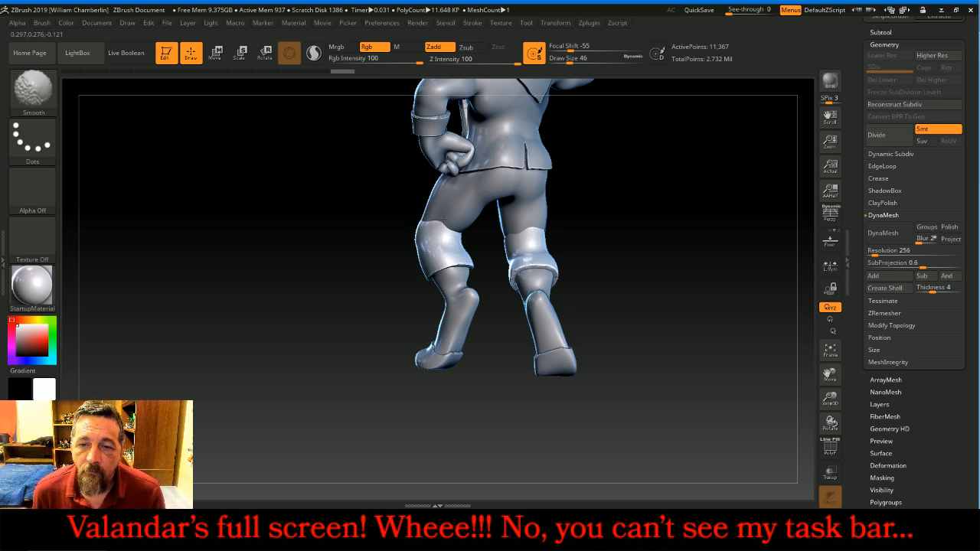
left_click_drag(320, 309, 358, 315)
left_click_drag(510, 248, 674, 260)
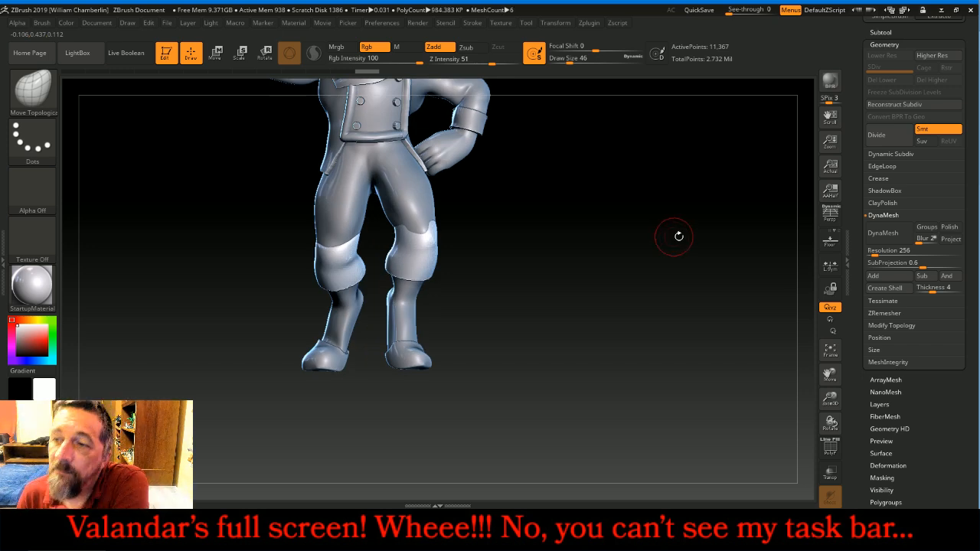
- Subdivide the Extract6 knee pieces up to level 4 and delete the lower subdivision levels
left_click(886, 136)
left_click(886, 136)
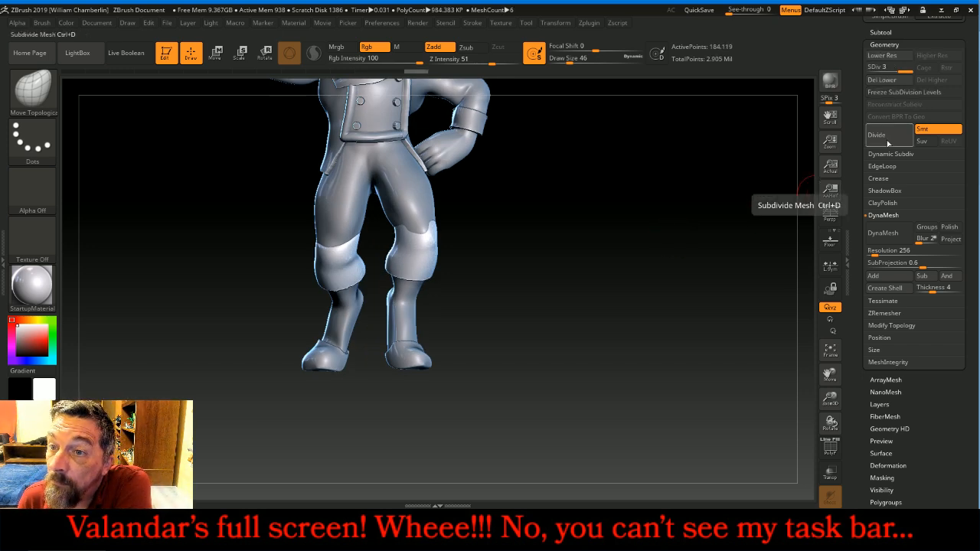
left_click(888, 143)
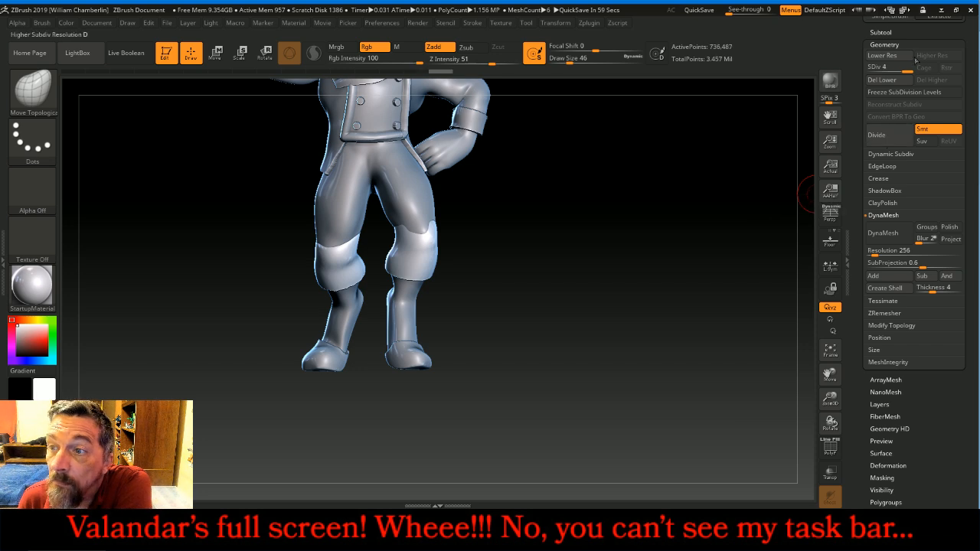
left_click(882, 79)
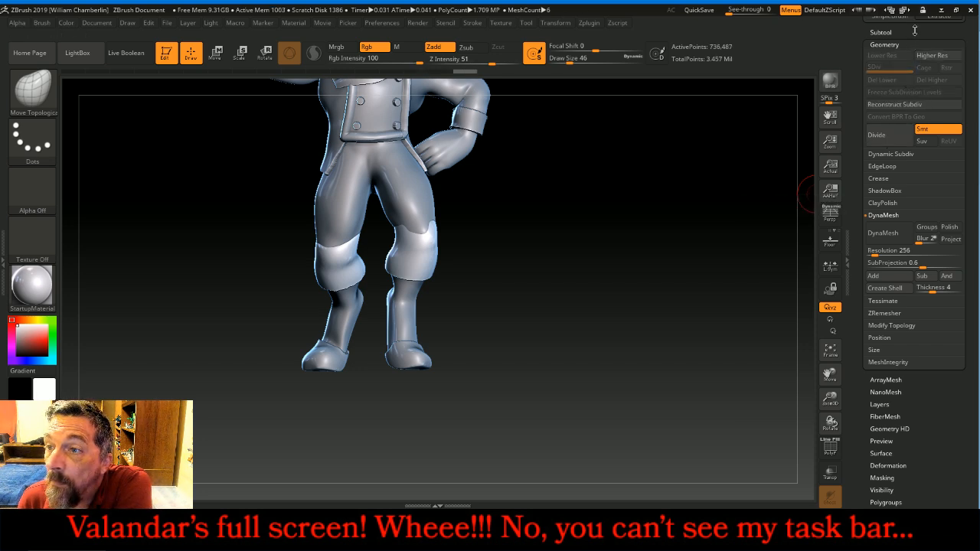
- Subdivide the AslanBody subtool once and discard its lower subdivision level
left_click(913, 31)
left_click(893, 59)
left_click(894, 32)
left_click(885, 44)
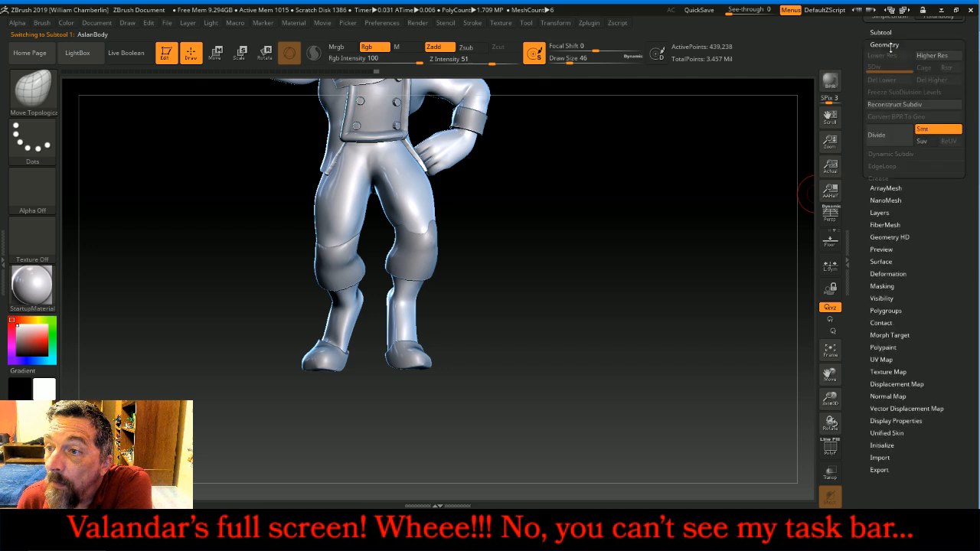
left_click(876, 138)
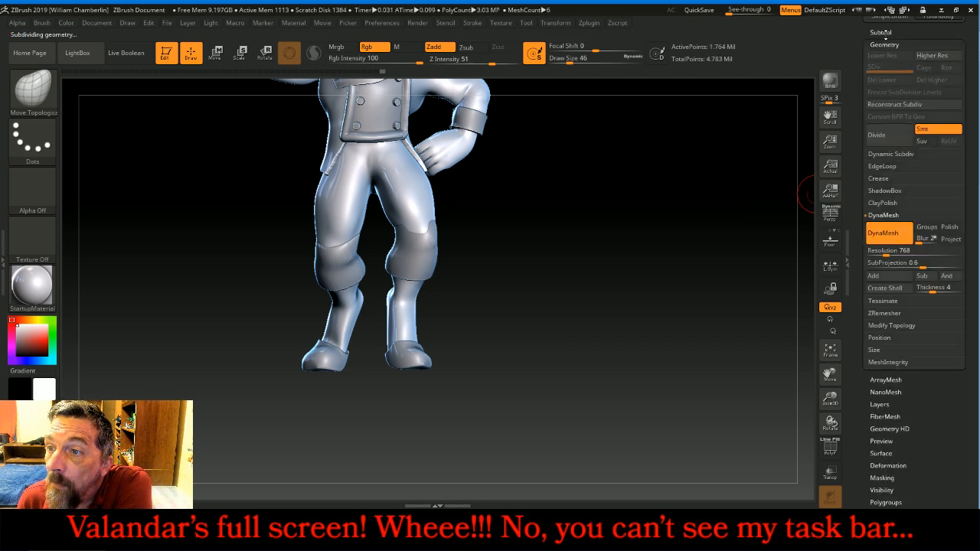
- Merge the Extract6 knee pieces down into AslanBody
left_click(880, 33)
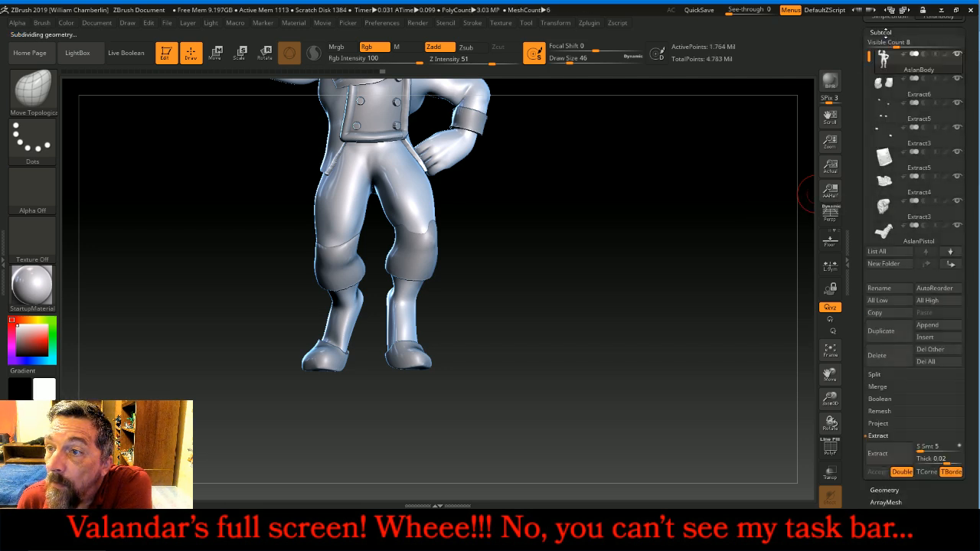
left_click(918, 387)
left_click(884, 399)
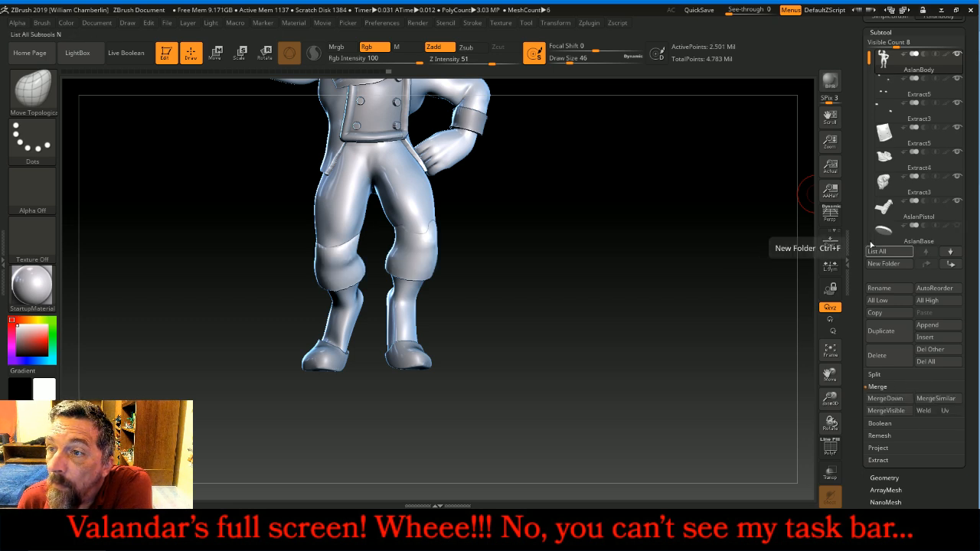
- Remesh the merged AslanBody with DynaMesh at resolution 768
left_click(880, 33)
left_click(884, 44)
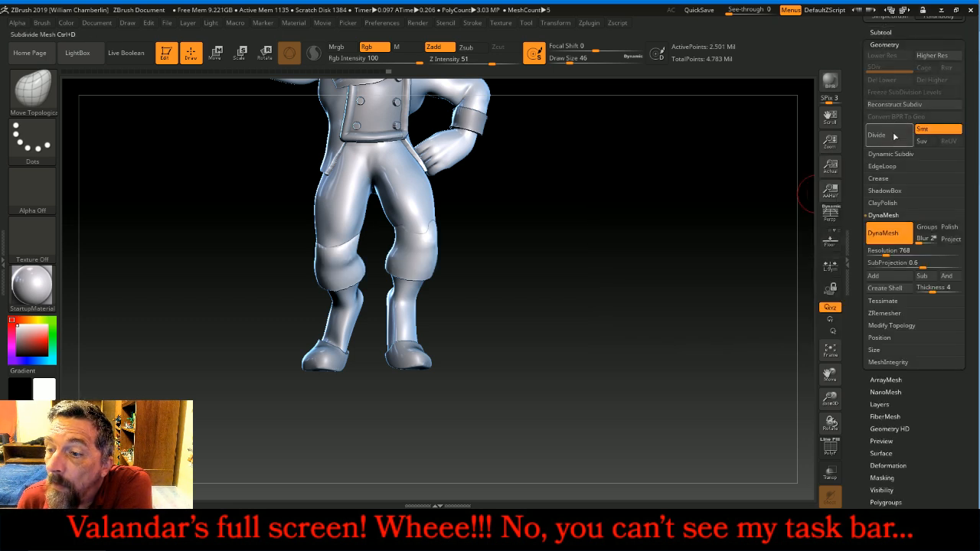
key("ctrl")
left_click_drag(668, 179, 710, 243, "ctrl")
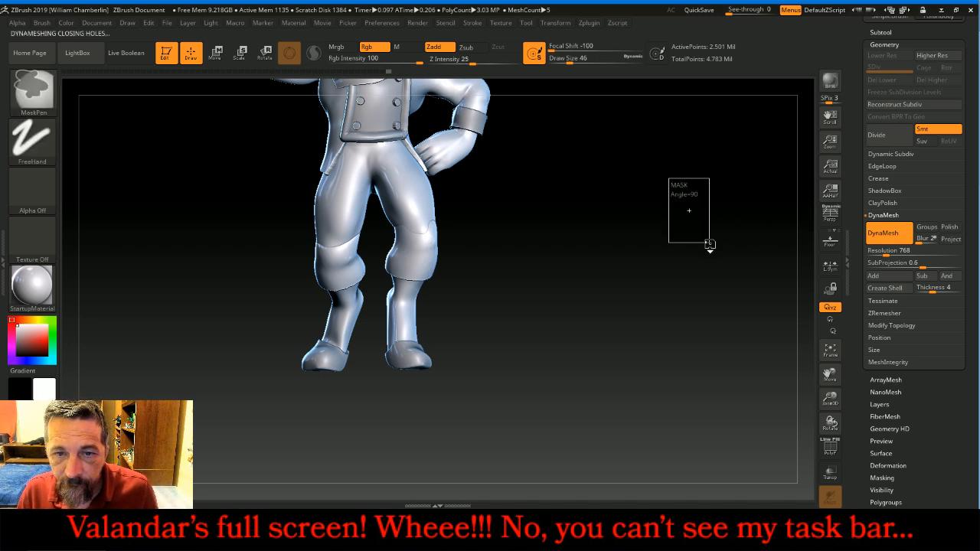
- Smooth the seams between the trousers and the fused knee pieces on the front of both legs
key("shift")
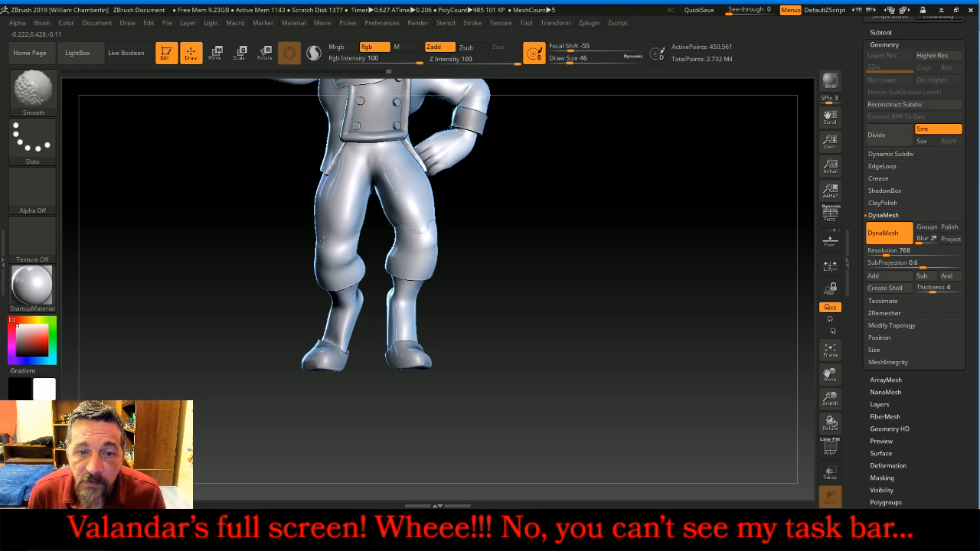
left_click_drag(415, 225, 403, 220, "shift")
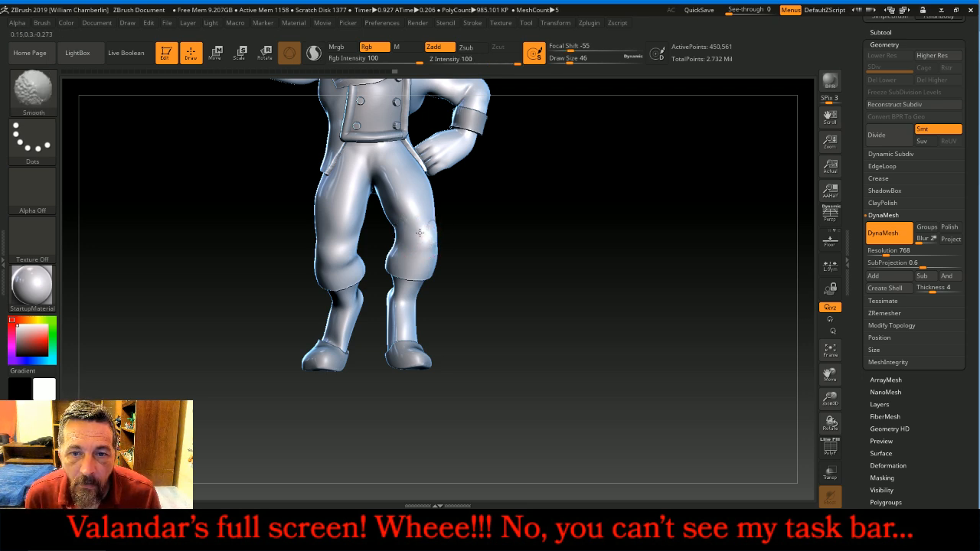
left_click_drag(424, 232, 410, 226, "shift")
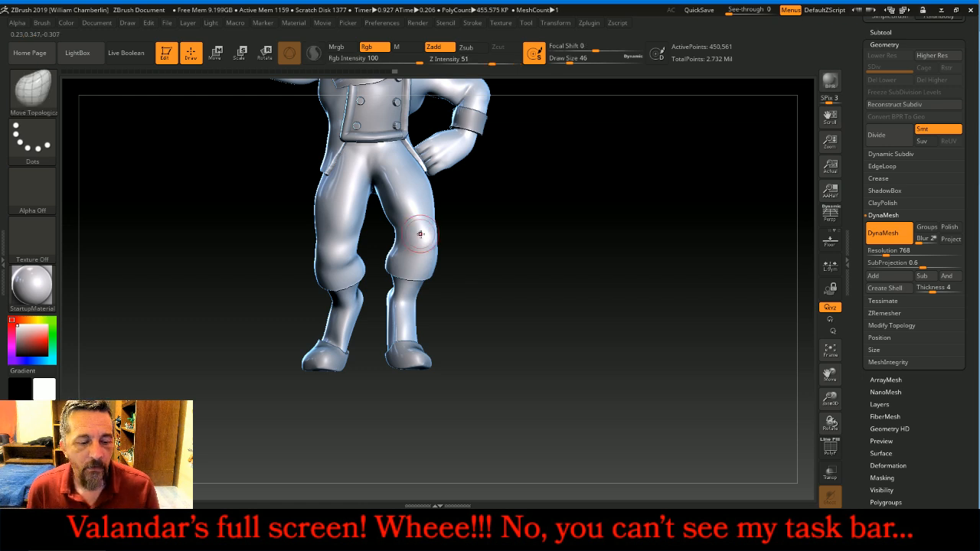
- Smooth the remaining knee seams on the back and sides of both legs
left_click_drag(596, 277, 565, 256)
left_click_drag(444, 236, 441, 233, "shift")
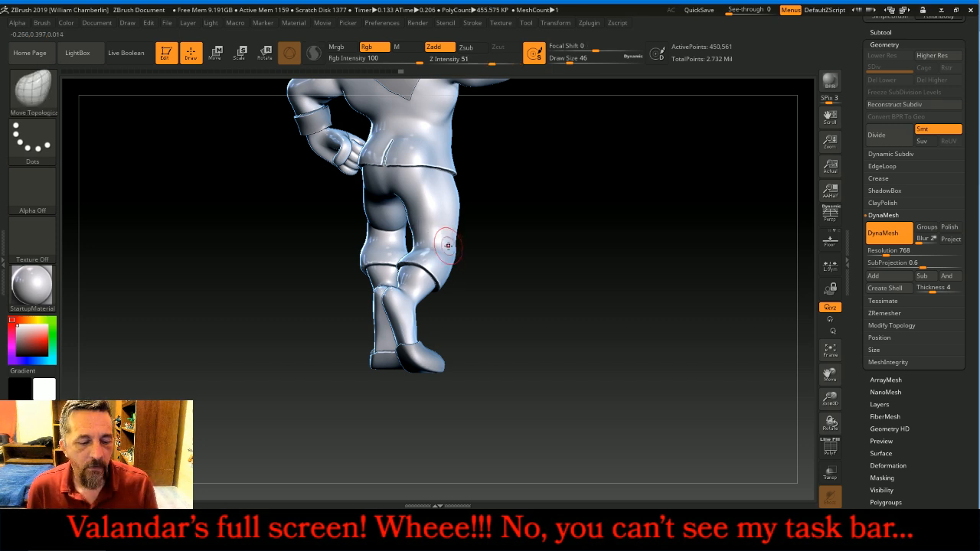
mouse_move(572, 266)
left_mouse_down()
mouse_move(593, 248)
mouse_move(640, 247)
left_mouse_up()
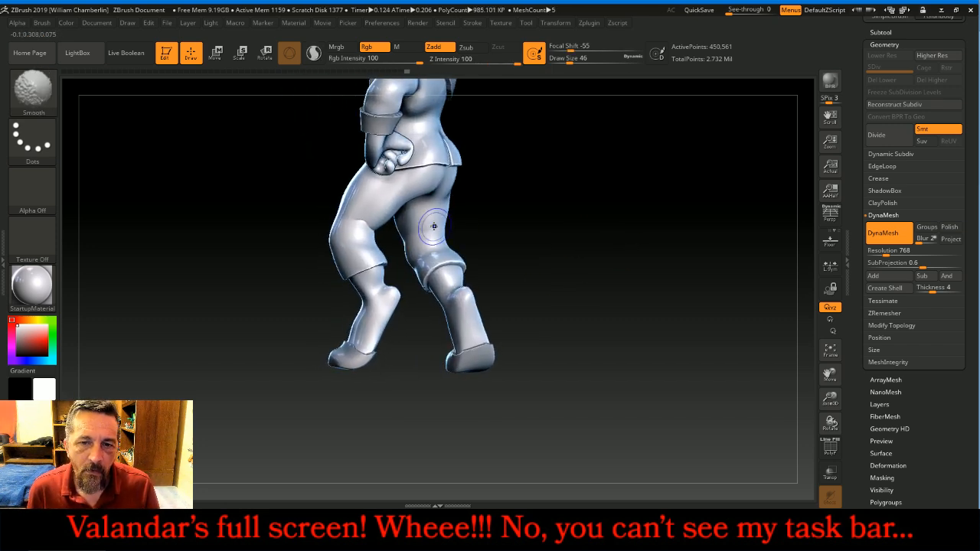
left_click_drag(422, 241, 429, 238, "shift")
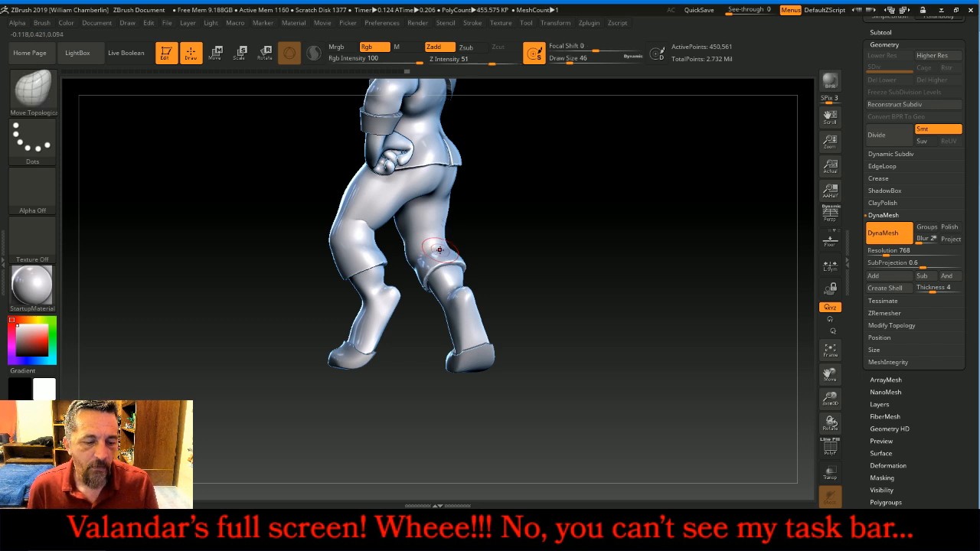
left_click_drag(361, 218, 372, 228, "shift")
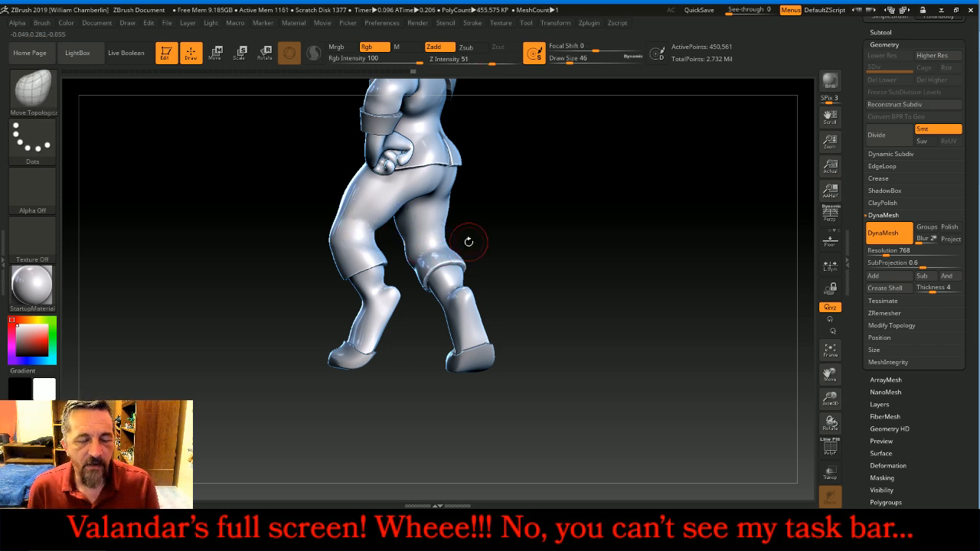
mouse_move(636, 199)
left_mouse_down()
mouse_move(595, 192)
mouse_move(553, 114)
mouse_move(517, 197)
left_mouse_up()
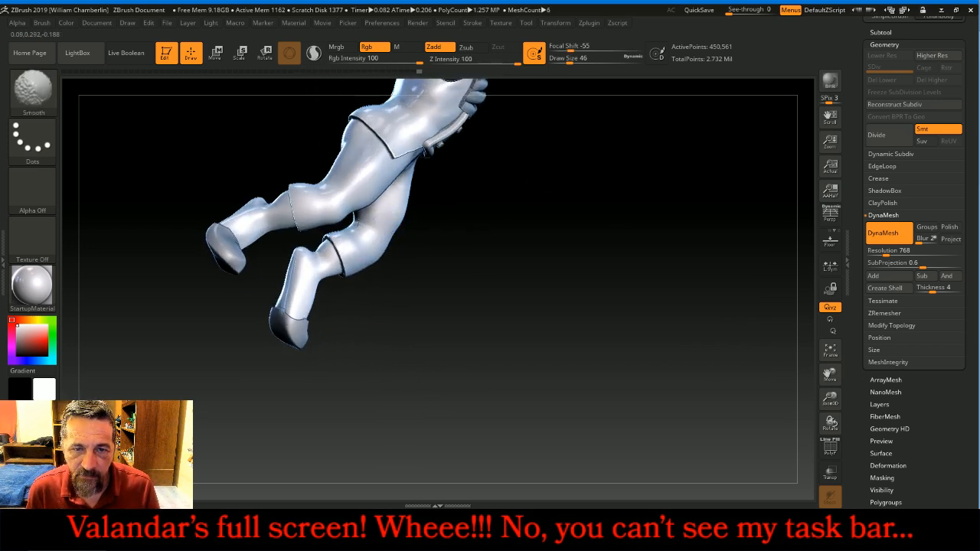
left_click_drag(687, 324, 656, 304)
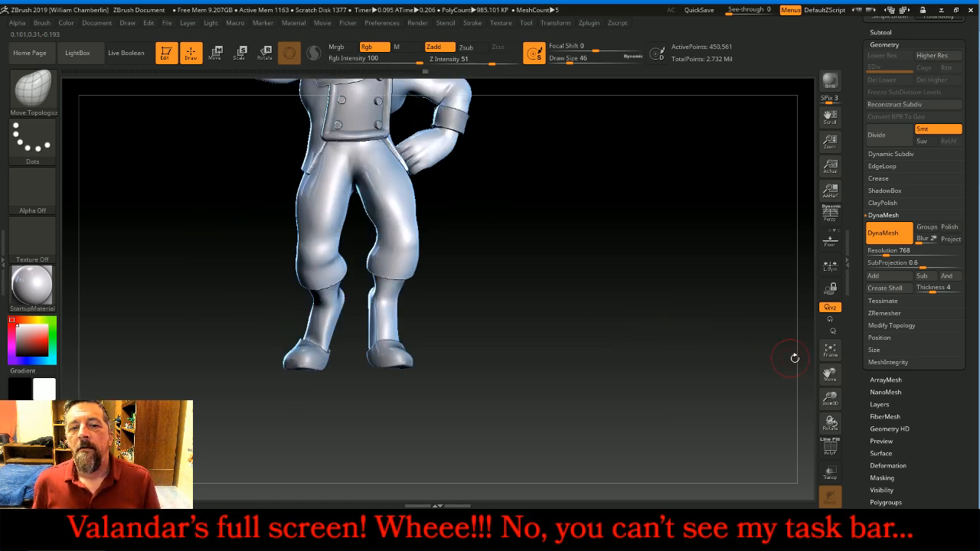
- Select the Extract5 subtool holding the shoes and wrist cuffs, and hide the Extract3 subtool beneath it
left_click(830, 351)
mouse_move(694, 298)
left_mouse_down()
mouse_move(780, 302)
mouse_move(686, 303)
left_mouse_up()
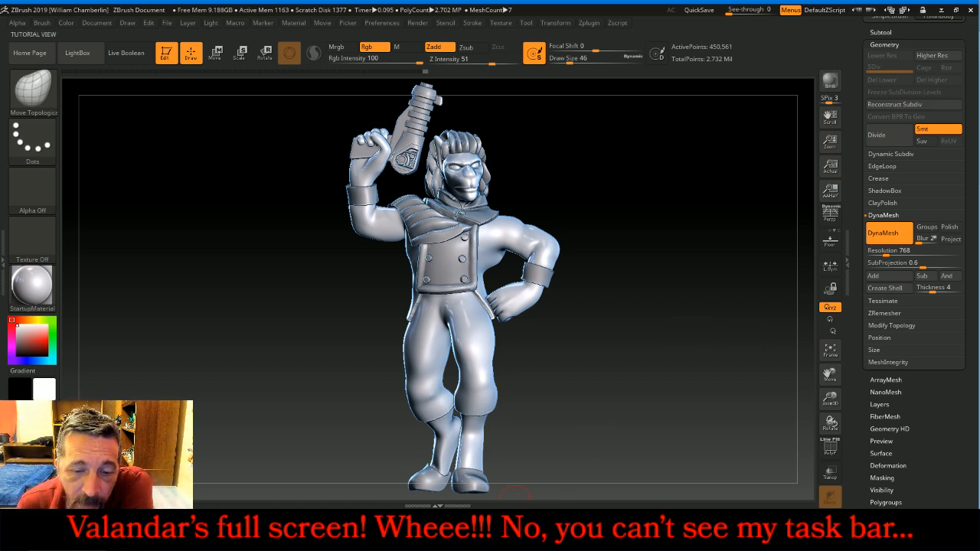
key("alt+Tab")
left_click_drag(632, 351, 662, 353)
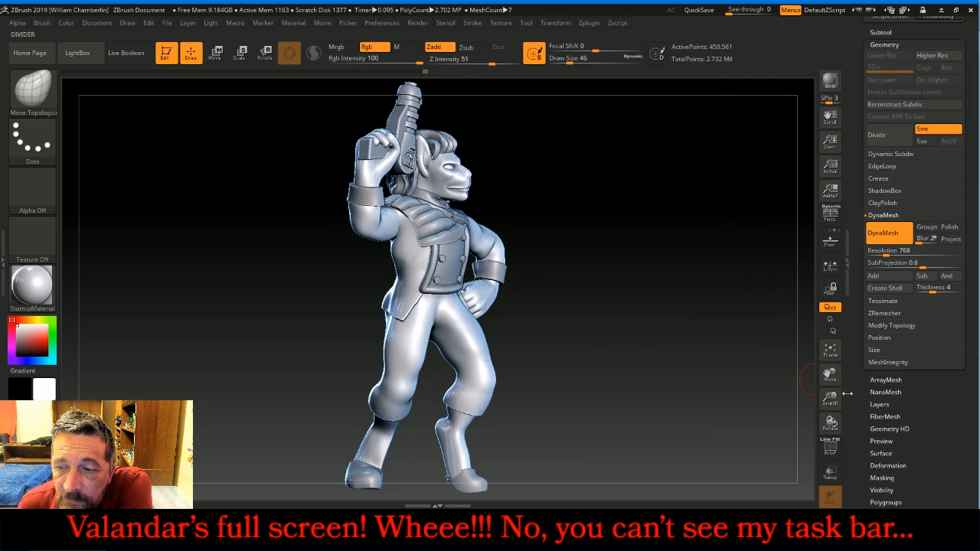
left_click_drag(831, 375, 833, 337)
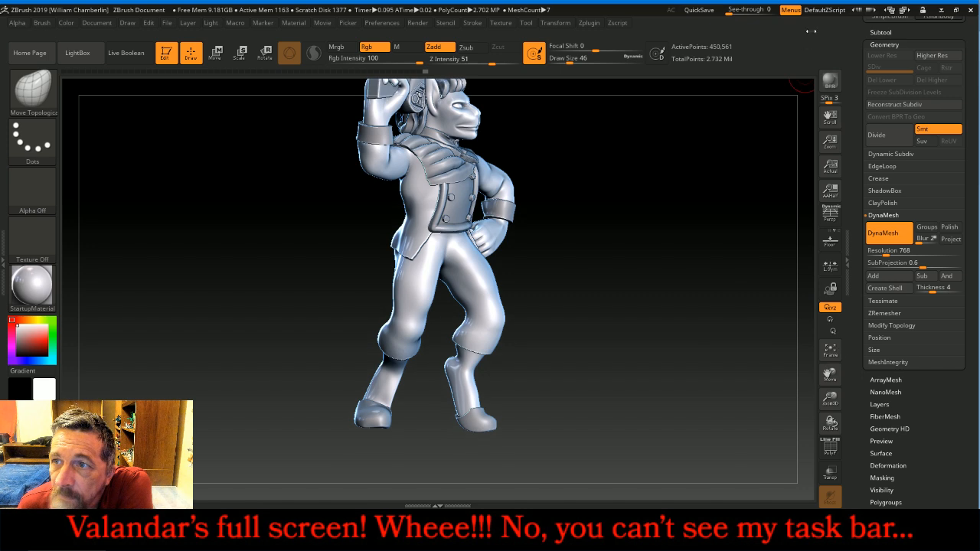
left_click(880, 32)
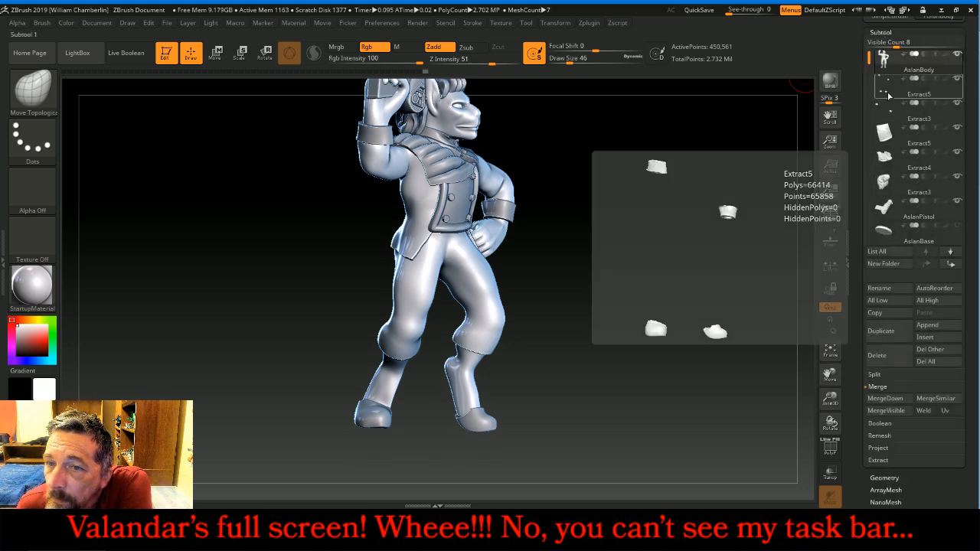
left_click(888, 94)
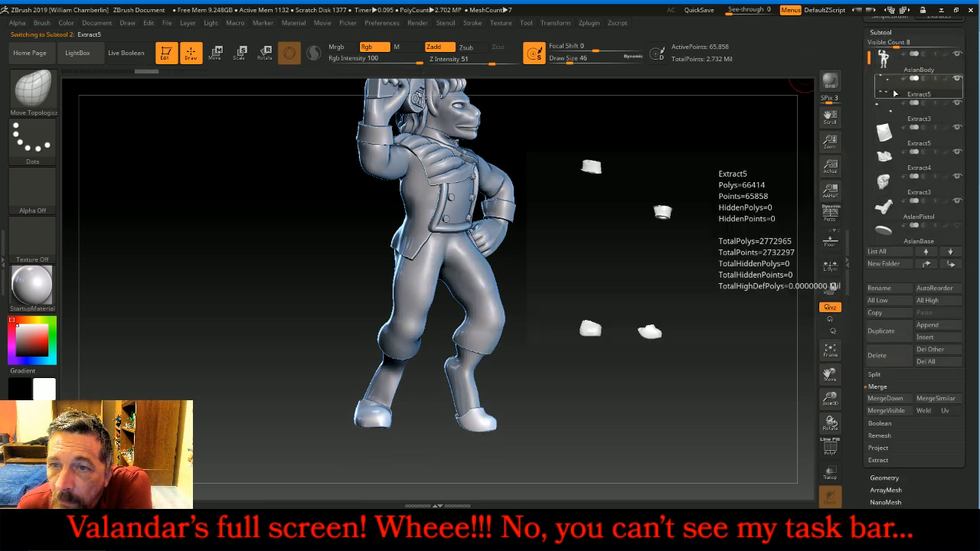
left_click(958, 105)
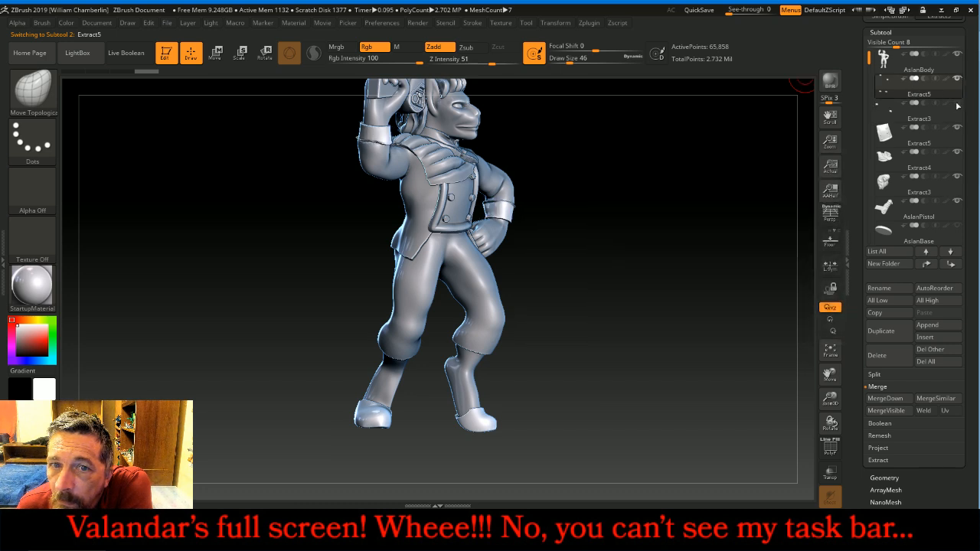
mouse_move(958, 105)
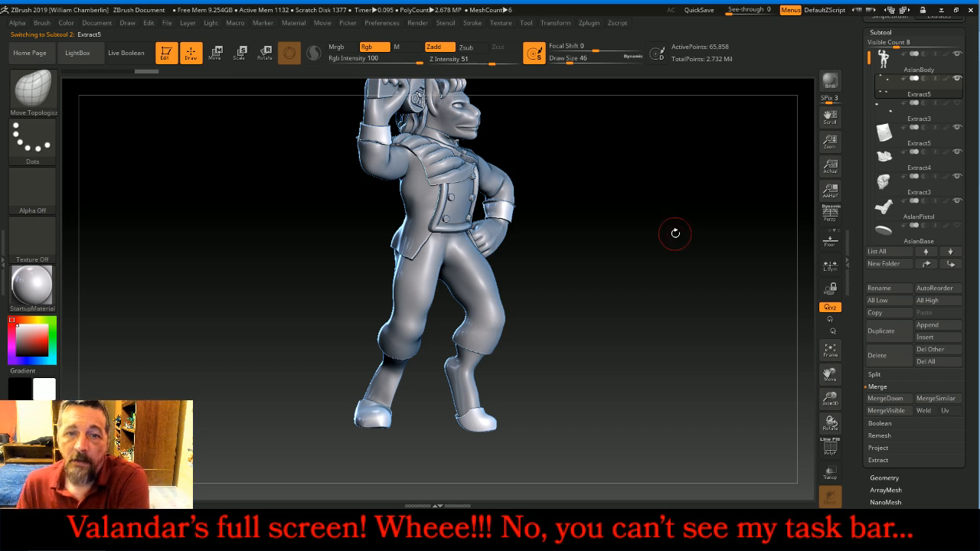
- Mask the two shoes of Extract5 while leaving its wrist cuffs unmasked
key("ctrl")
left_click_drag(562, 276, 290, 104, "ctrl")
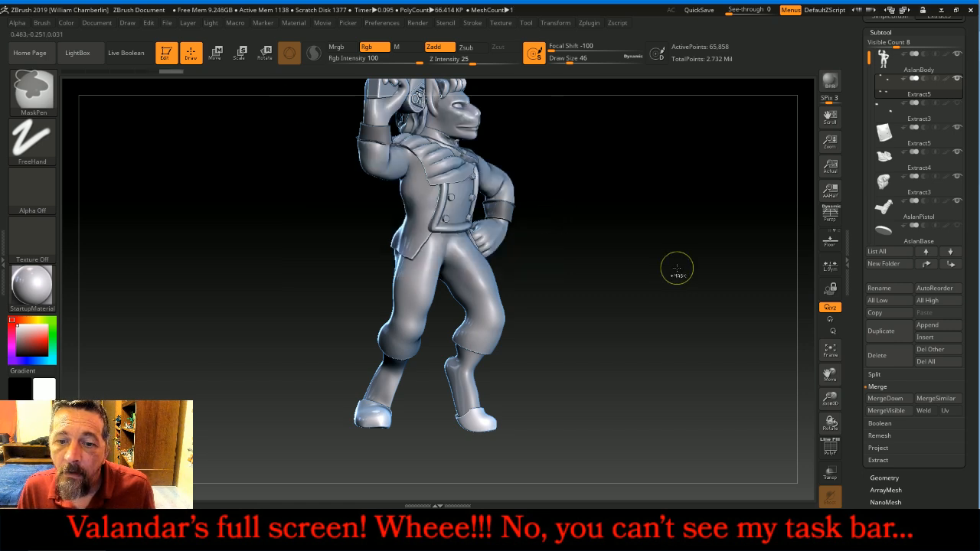
left_click(692, 327, "ctrl")
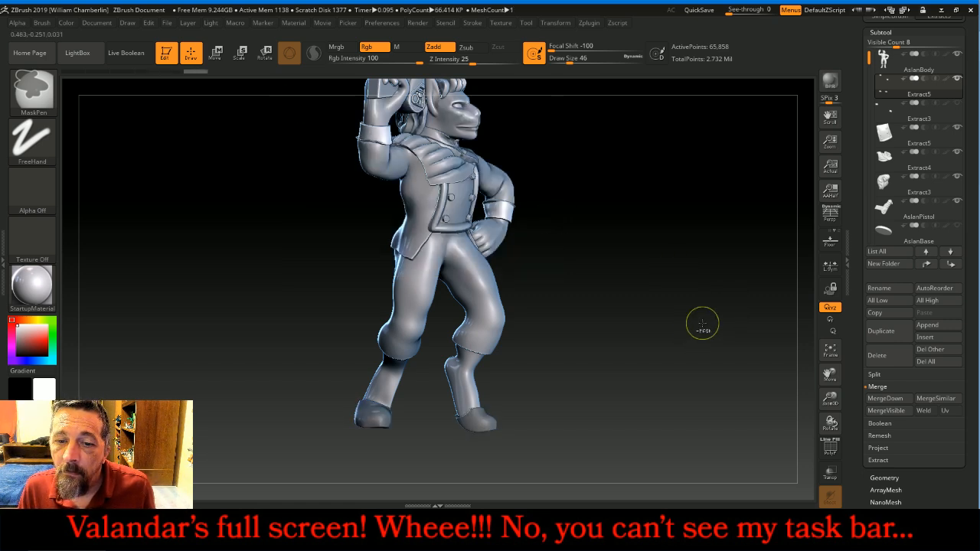
left_click_drag(702, 322, 268, 503, "ctrl+alt")
left_click_drag(613, 346, 207, 467, "ctrl")
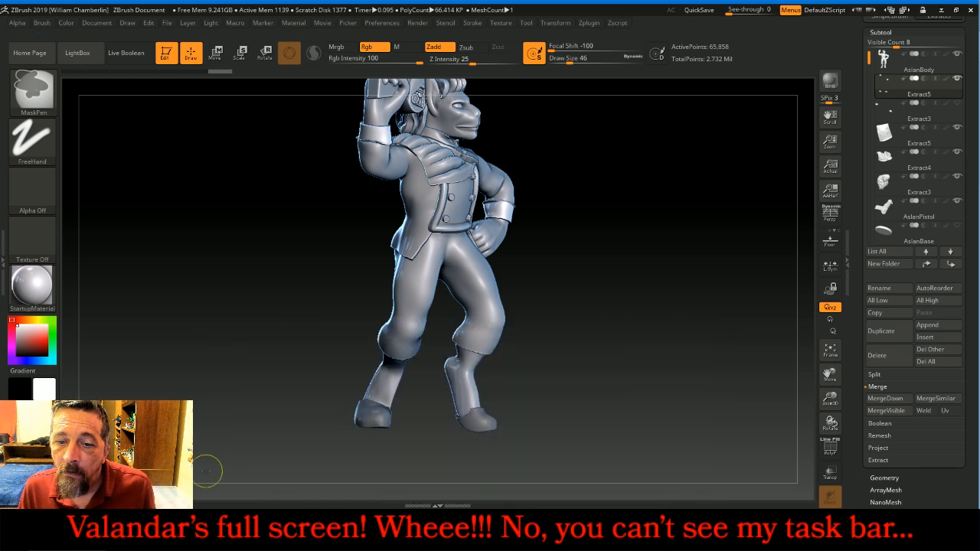
- Try hiding the unmasked wrist cuffs of Extract5, and restore all hidden points
scroll(904, 479, "down", 8)
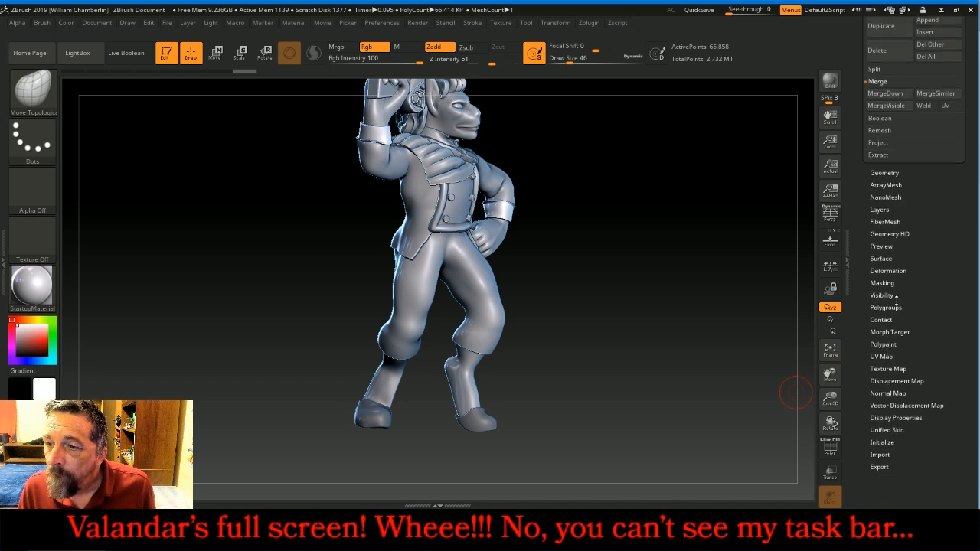
left_click(888, 296)
left_click(900, 320)
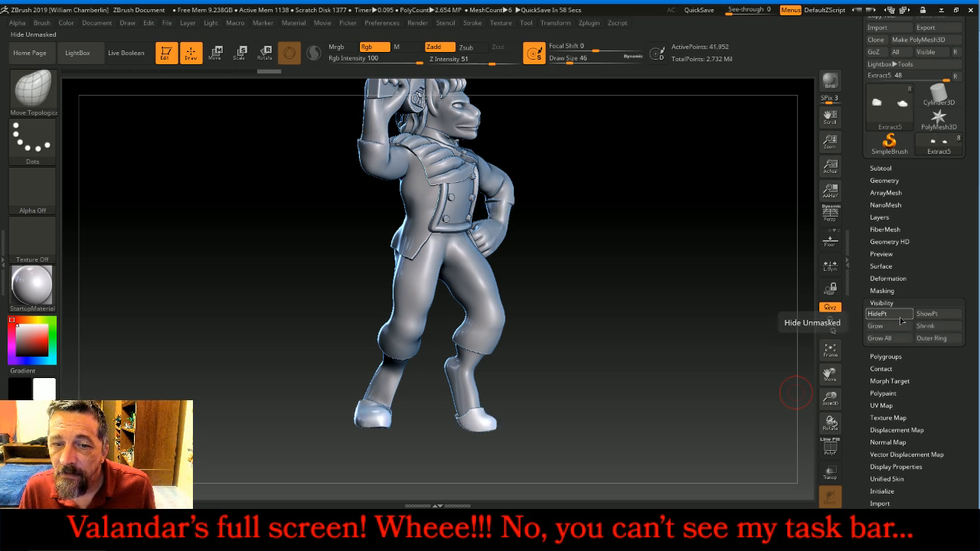
left_click(901, 320)
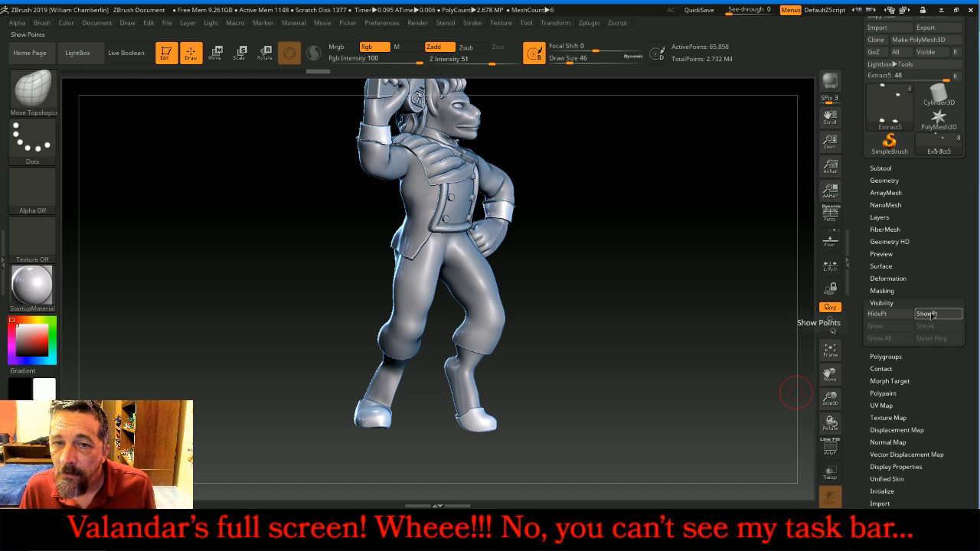
- Isolate the Extract5 shoes by masking them and hiding the unmasked cuffs, and delete the hidden geometry
mouse_move(649, 306)
left_mouse_down("ctrl")
mouse_move(523, 388)
mouse_move(292, 480)
left_mouse_up("ctrl")
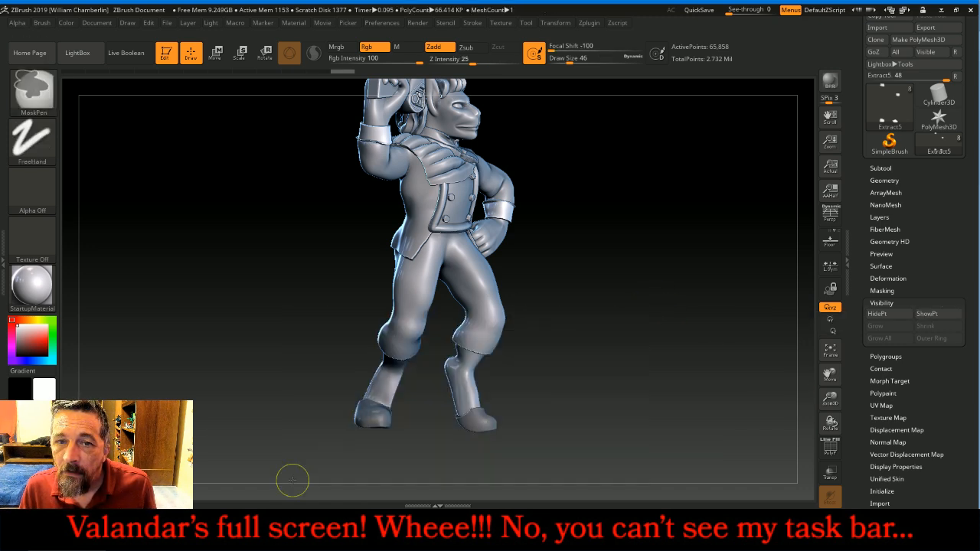
left_click(903, 314)
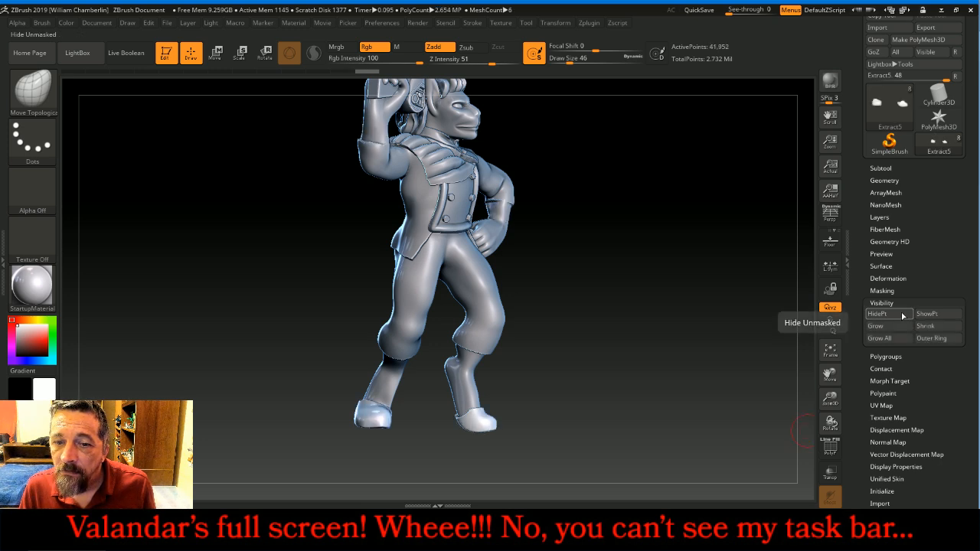
left_click(888, 180)
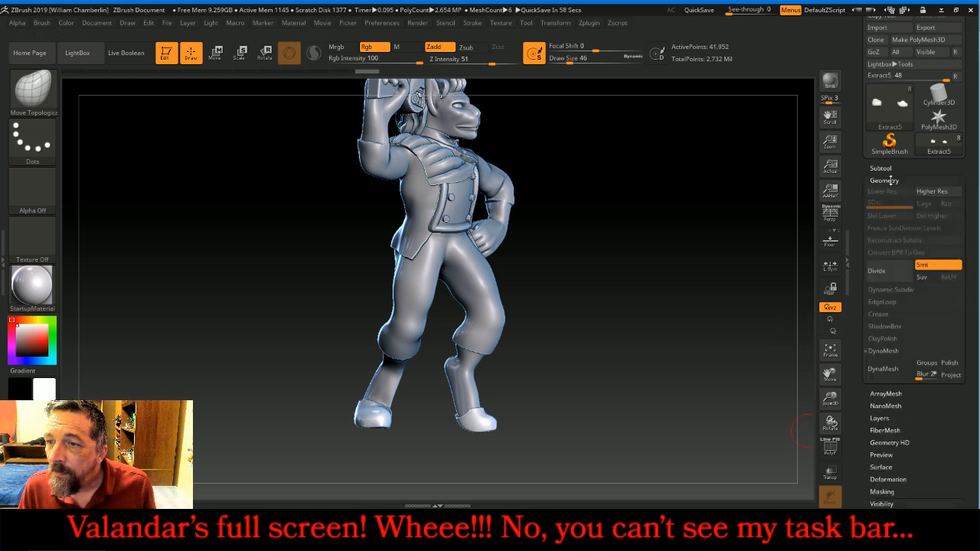
left_click(910, 462)
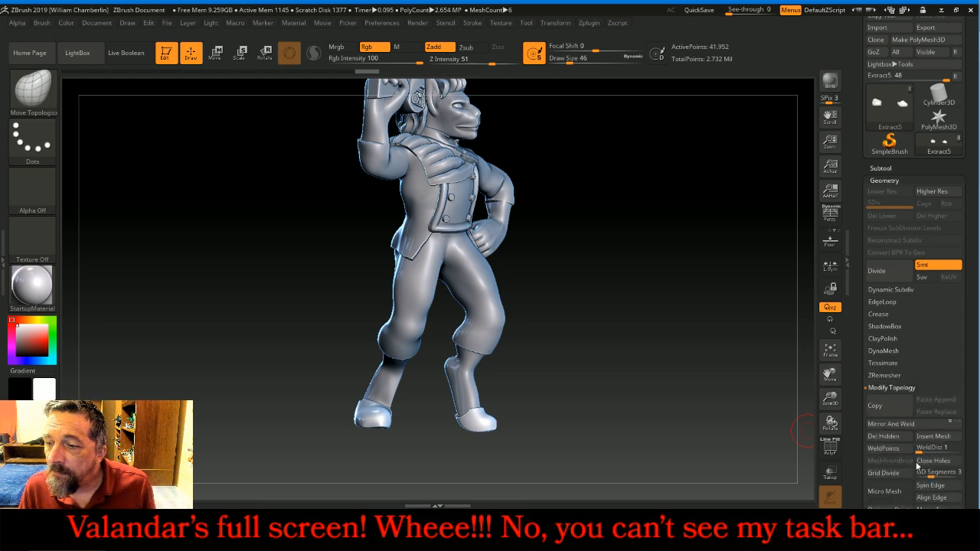
left_click(897, 438)
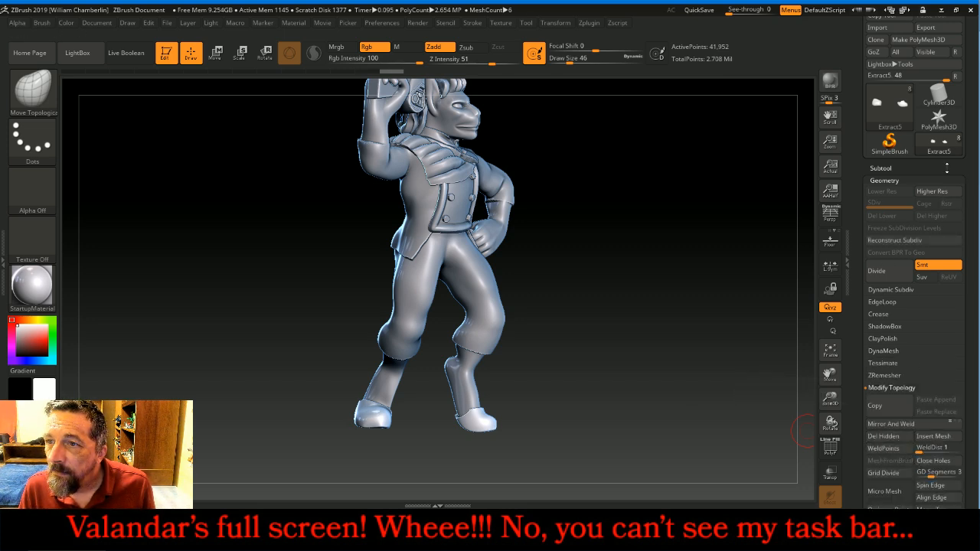
- Make the hidden Extract3 subtool visible again
left_click(880, 168)
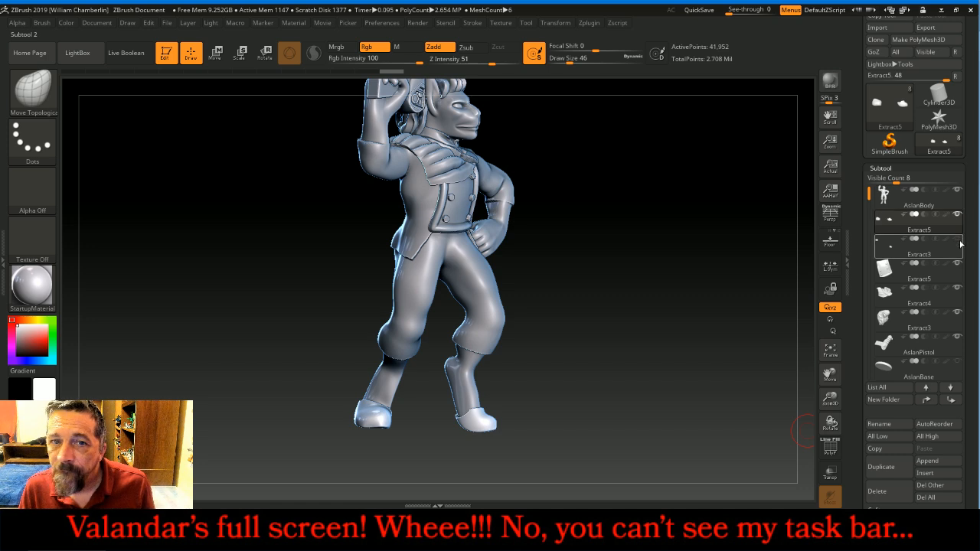
left_click(959, 238)
left_click_drag(740, 337, 655, 311)
left_click_drag(829, 399, 835, 484)
left_click_drag(829, 374, 781, 247)
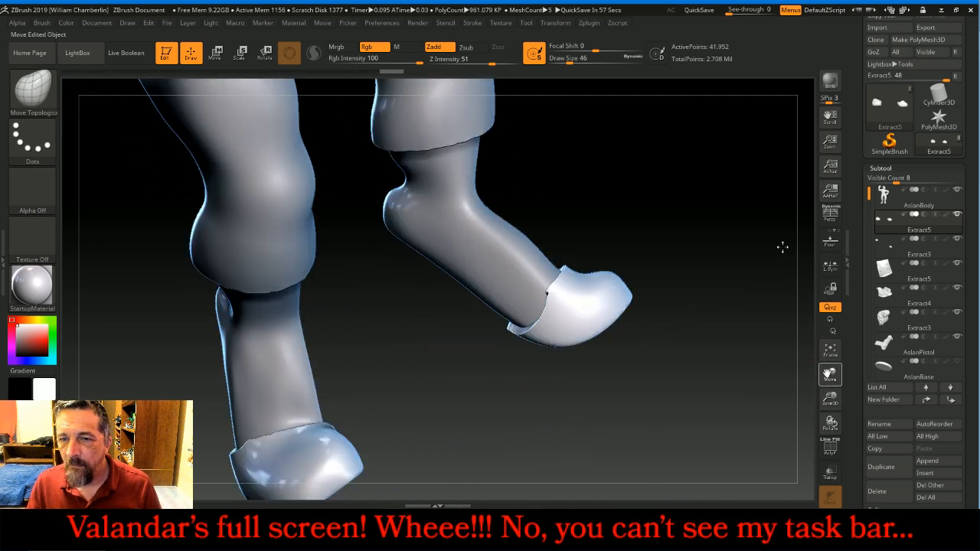
- Reduce the draw size to 14, try a masked band across the raised foot's shoe, and clear the mask
key("bracketleft")
key("bracketleft")
key("bracketleft")
key("bracketleft")
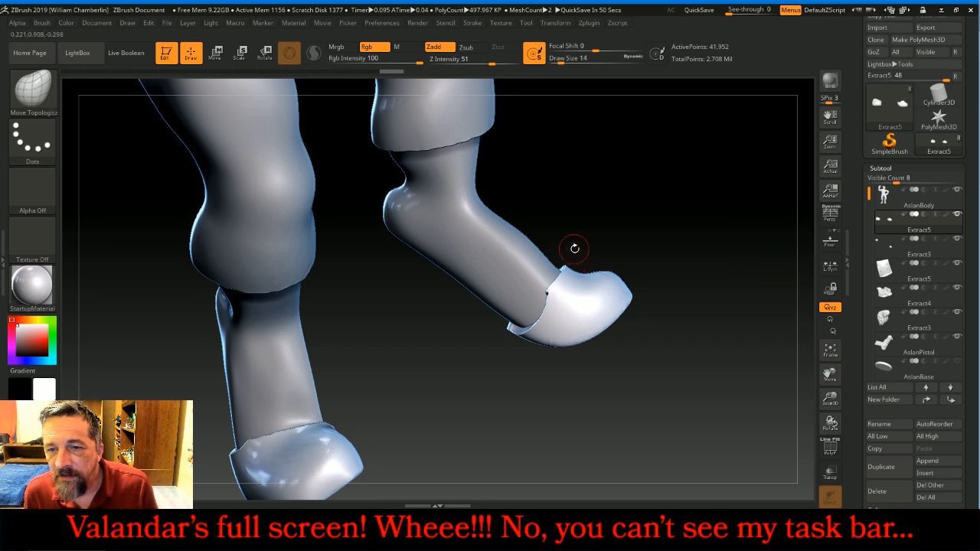
key("ctrl")
left_click_drag(573, 319, 595, 379, "ctrl")
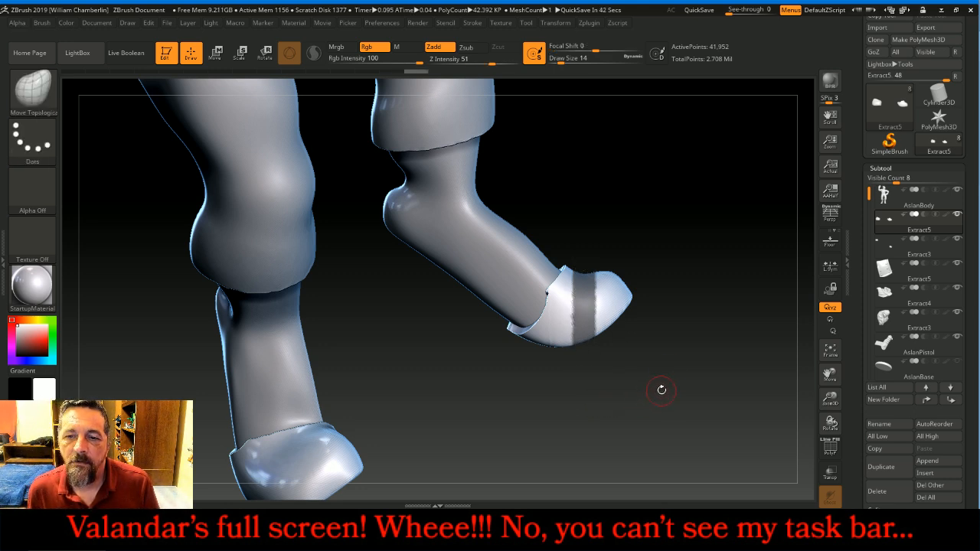
left_click(673, 369, "ctrl")
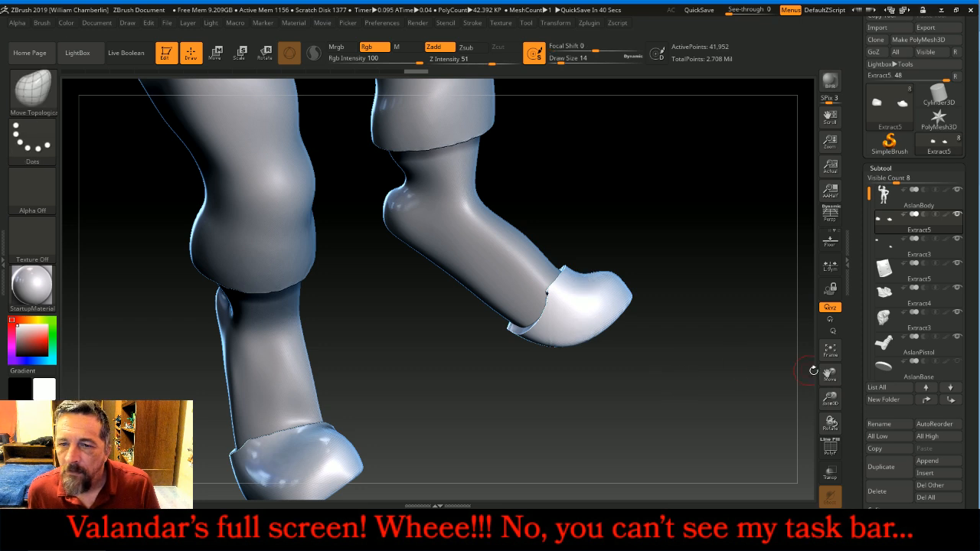
- DynaMesh the Extract5 shoes at a resolution of 512
left_click(914, 168)
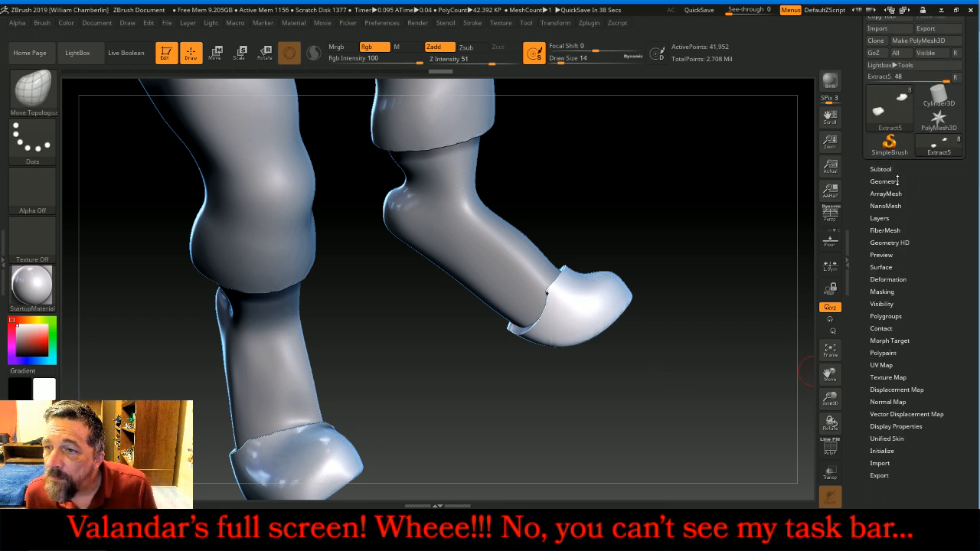
left_click(884, 181)
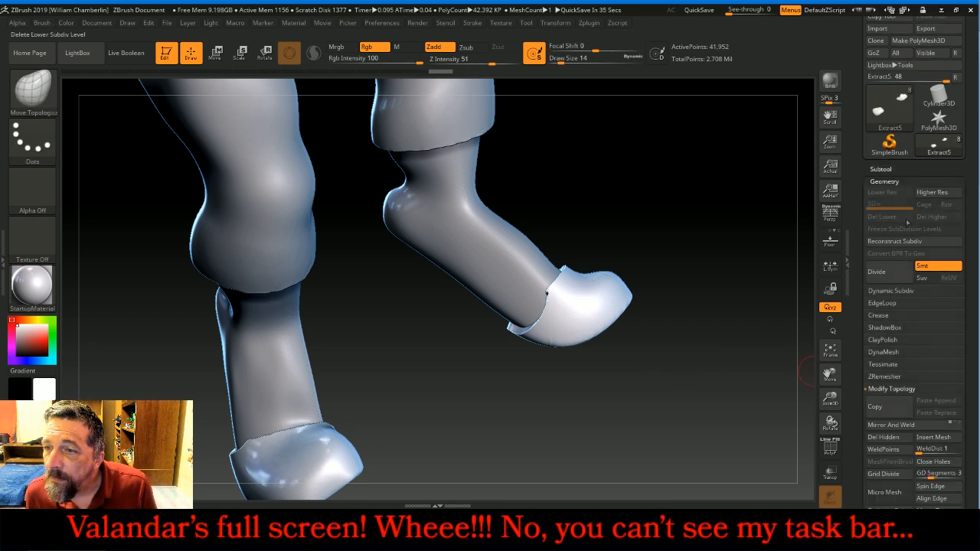
left_click(884, 352)
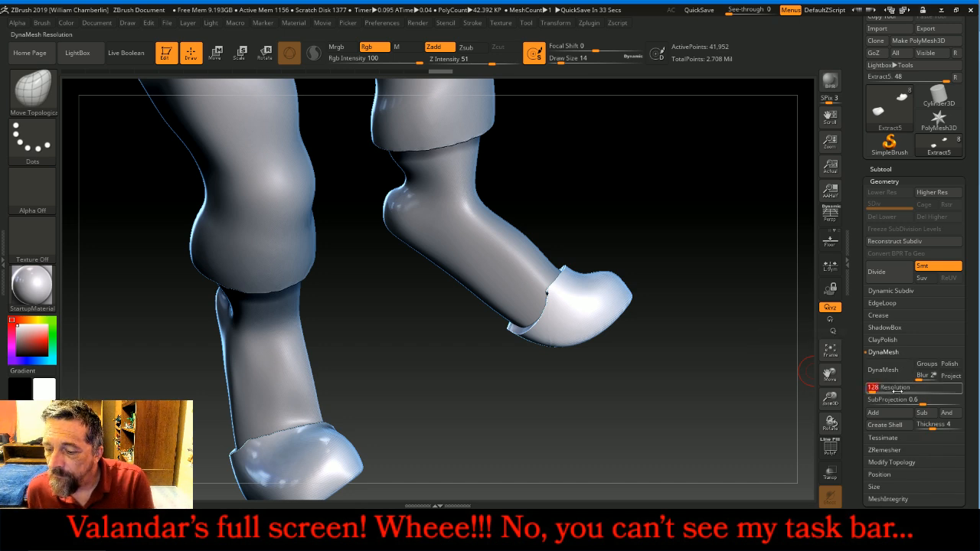
type("512")
key("Return")
left_click(883, 369)
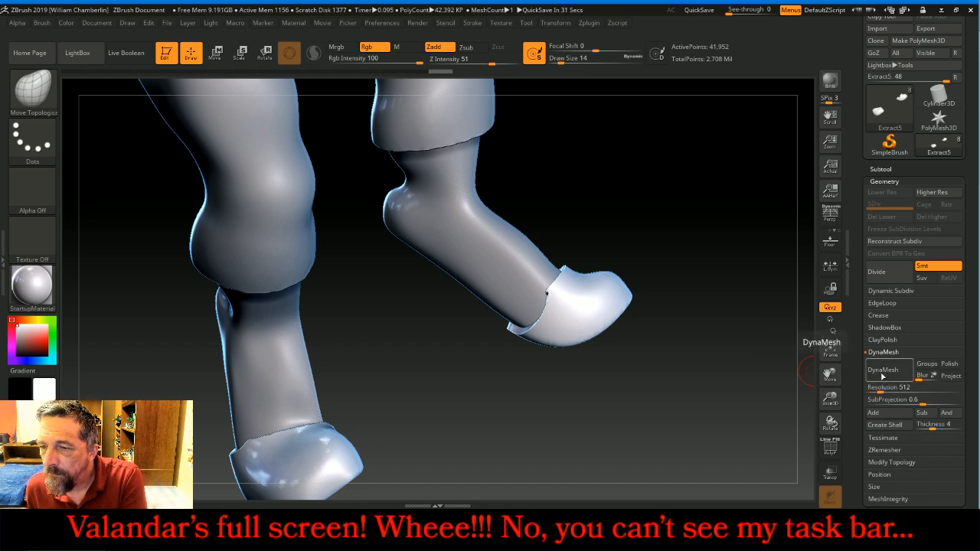
left_click(890, 274)
left_click(882, 216)
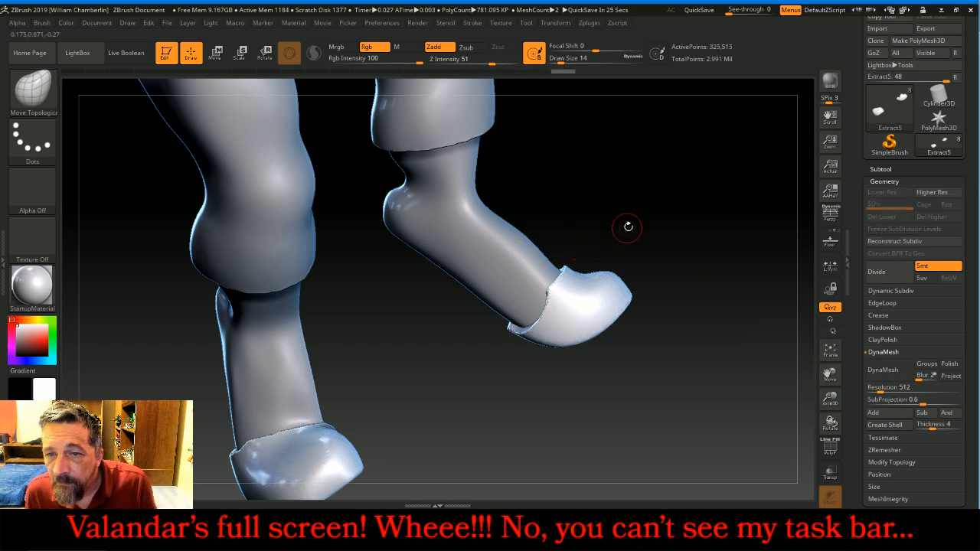
- Mask a narrow band across the middle of the raised foot's shoe
left_click_drag(622, 229, 629, 223)
key("ctrl")
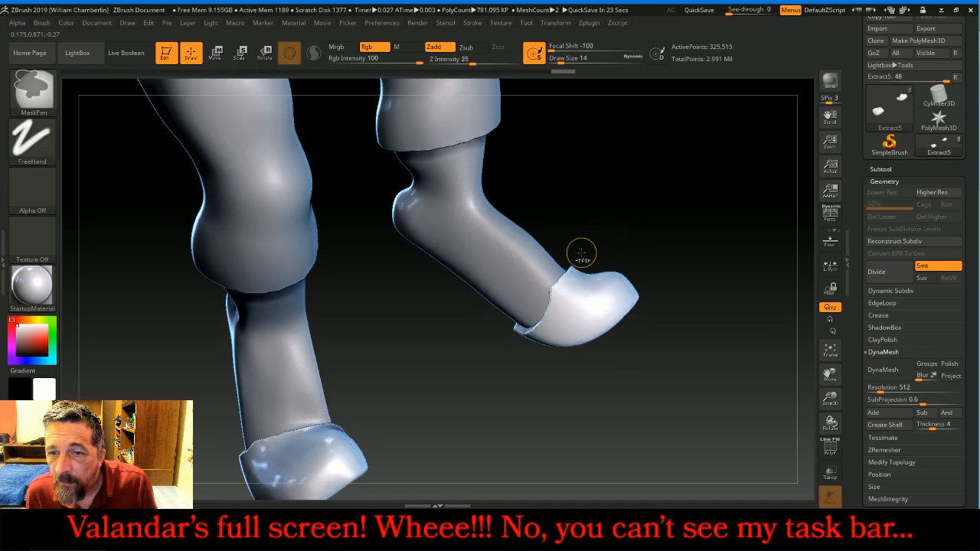
left_click_drag(581, 258, 595, 381, "ctrl")
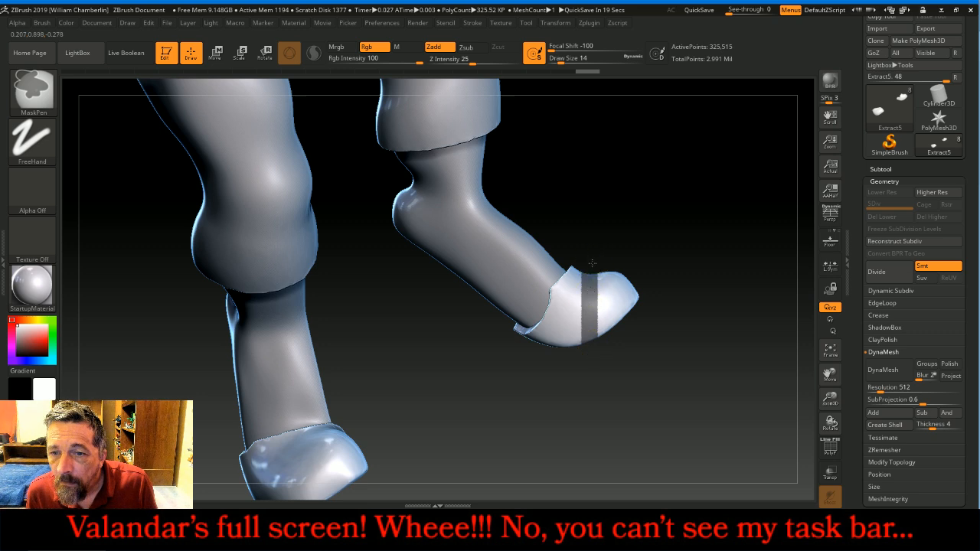
mouse_move(584, 321)
left_mouse_down("ctrl")
mouse_move(575, 386)
mouse_move(616, 392)
mouse_move(654, 360)
mouse_move(718, 360)
mouse_move(725, 375)
left_mouse_up("ctrl")
left_click_drag(731, 380, 735, 377)
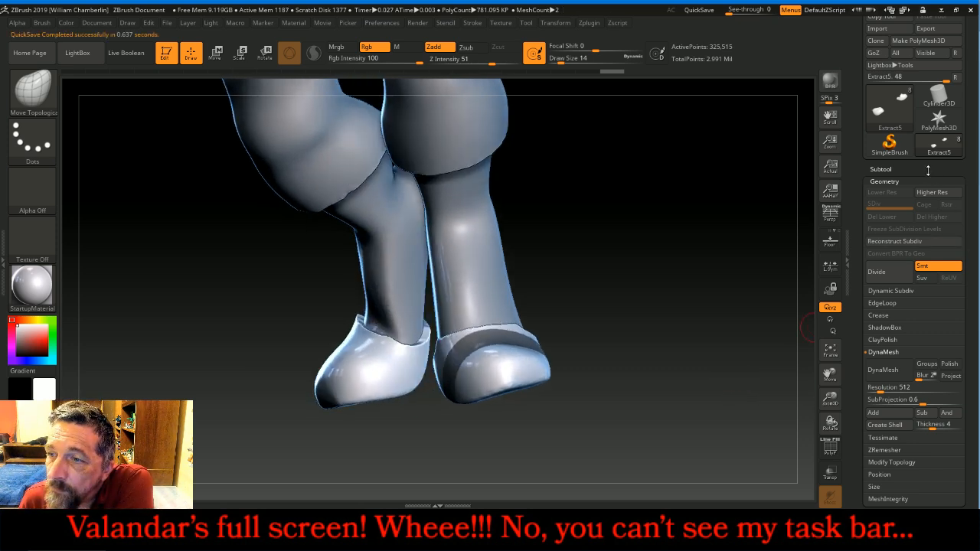
- Extract the masked band of the raised foot's shoe as a new subtool with a thickness of 0.01
left_click(928, 170)
left_click_drag(968, 395, 977, 332)
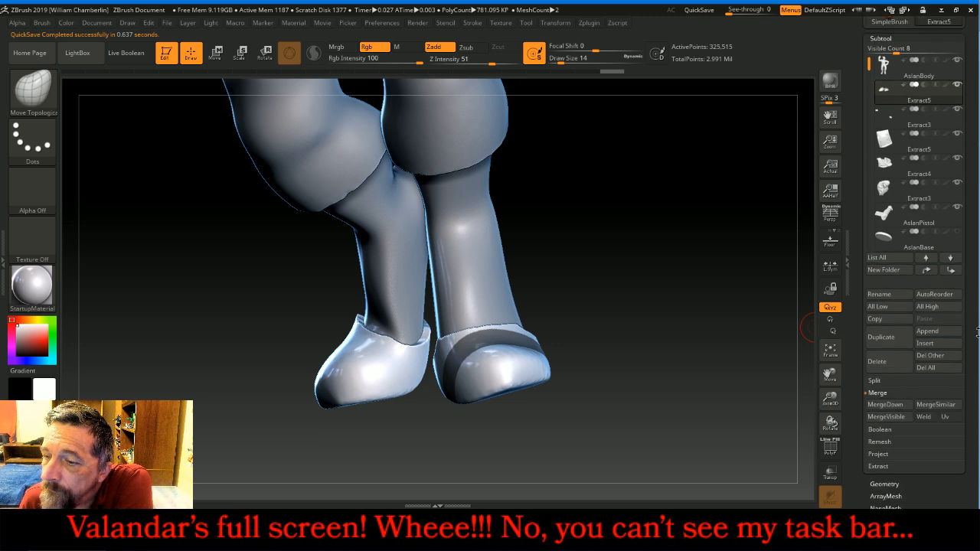
left_click(894, 467)
left_click(929, 462)
type(".01")
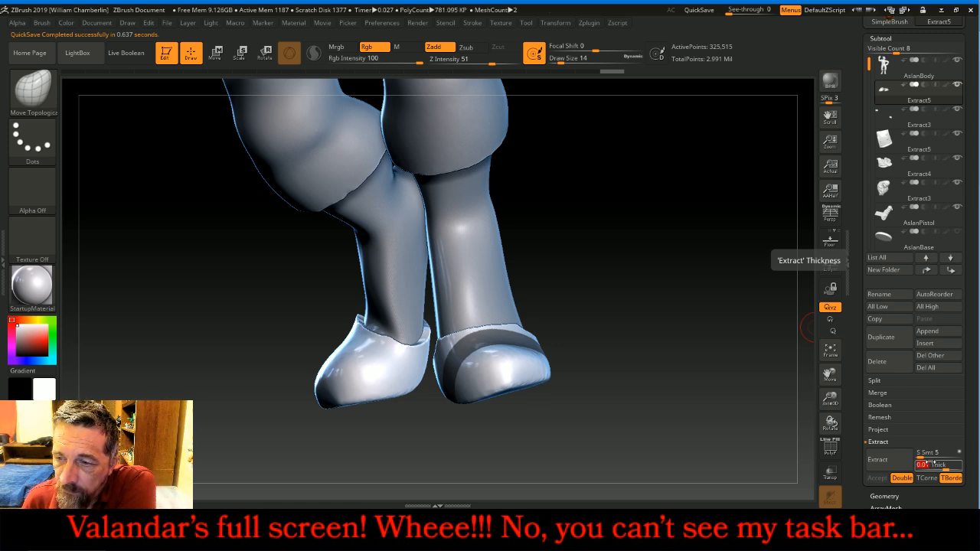
key("Return")
left_click(891, 458)
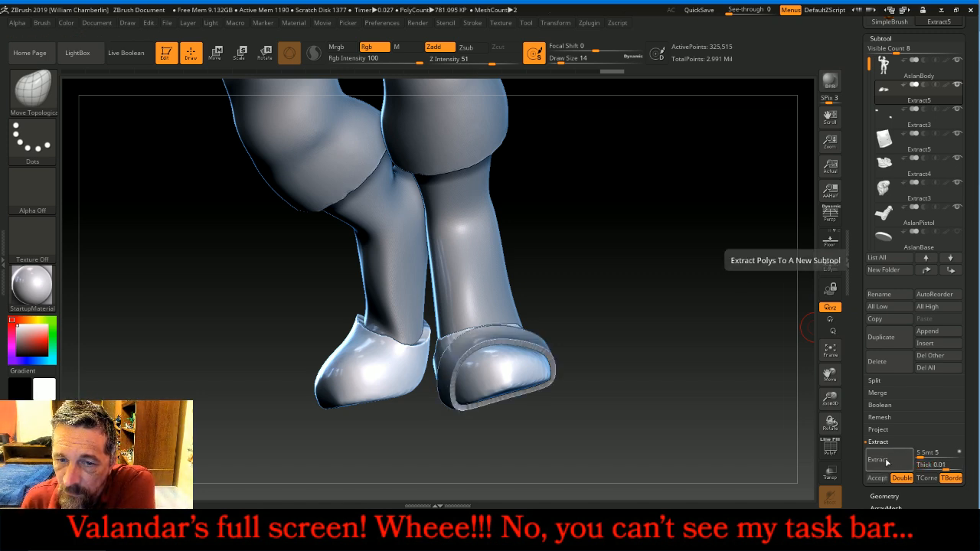
left_click(876, 478)
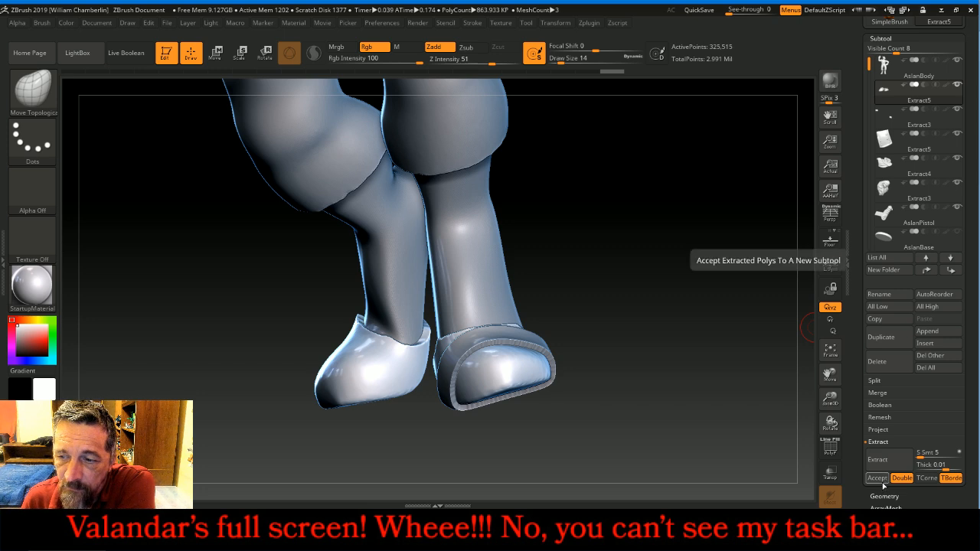
- Clear the mask on the newly extracted strap, and reselect Extract5 and clear its mask too
key("ctrl")
left_click_drag(685, 228, 757, 348, "ctrl")
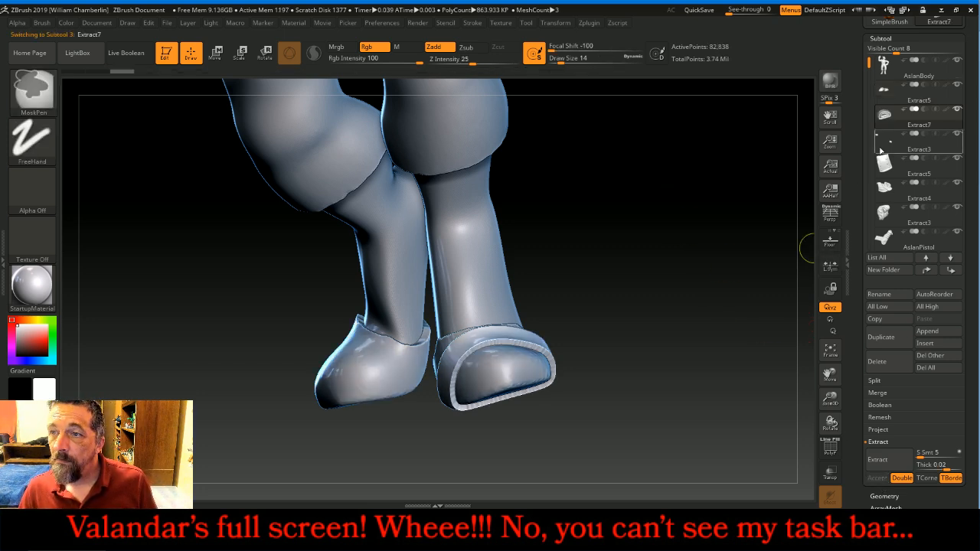
left_click(888, 95)
mouse_move(695, 171)
left_mouse_down("ctrl")
mouse_move(712, 217)
mouse_move(762, 238)
left_mouse_up("ctrl")
mouse_move(638, 239)
left_mouse_down("ctrl")
mouse_move(312, 437)
mouse_move(332, 422)
mouse_move(528, 374)
left_mouse_up("ctrl")
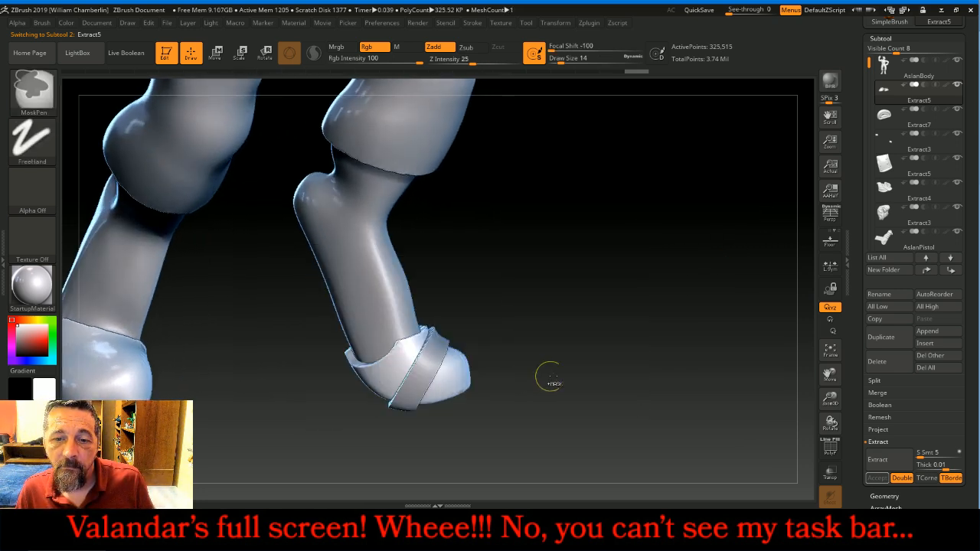
- Isolate the other foot's shoe in Extract5 by masking it and hiding the unmasked strapped shoe, and clear the mask
left_click_drag(832, 373, 943, 351)
mouse_move(387, 421)
left_mouse_down("ctrl")
mouse_move(296, 385)
mouse_move(82, 247)
left_mouse_up("ctrl")
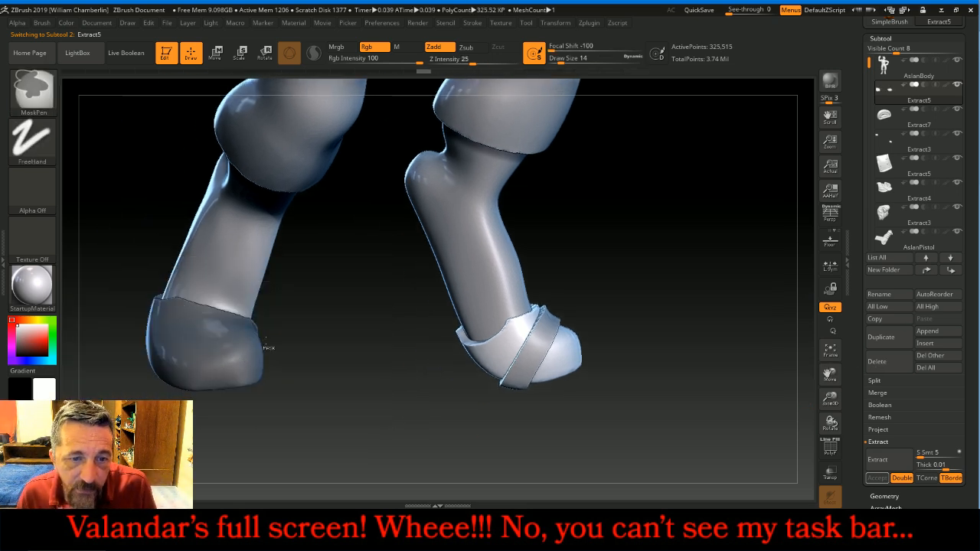
left_click_drag(927, 497, 927, 395)
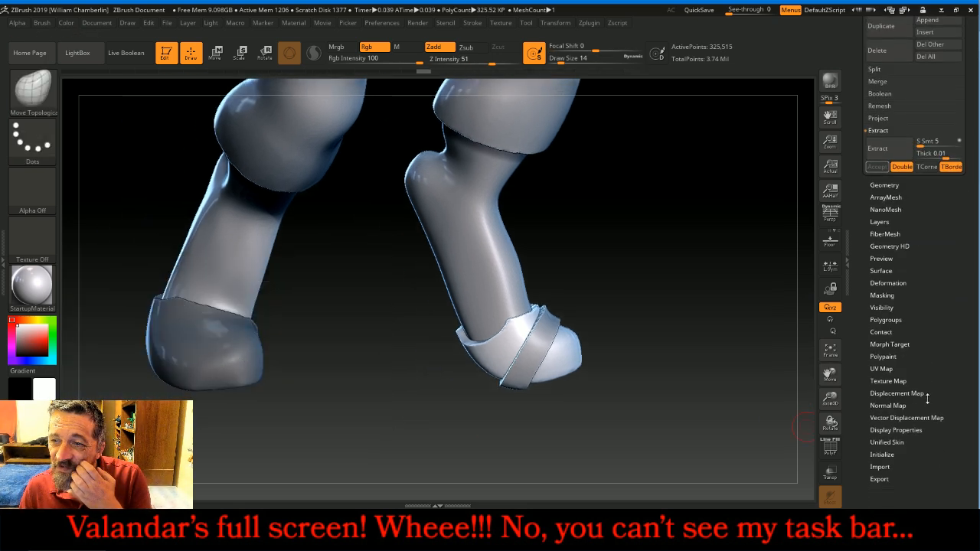
left_click(894, 307)
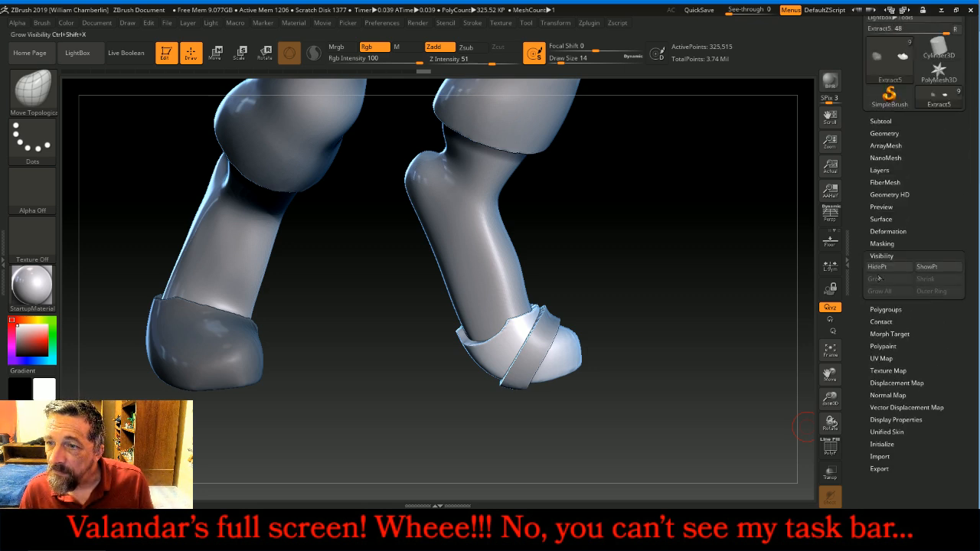
left_click(883, 267)
mouse_move(740, 290)
left_mouse_down()
mouse_move(758, 293)
mouse_move(706, 287)
mouse_move(744, 267)
mouse_move(732, 274)
mouse_move(740, 283)
left_mouse_up()
mouse_move(556, 367)
left_mouse_down("ctrl")
mouse_move(523, 473)
mouse_move(636, 349)
left_mouse_up("ctrl")
left_click_drag(667, 301, 716, 298)
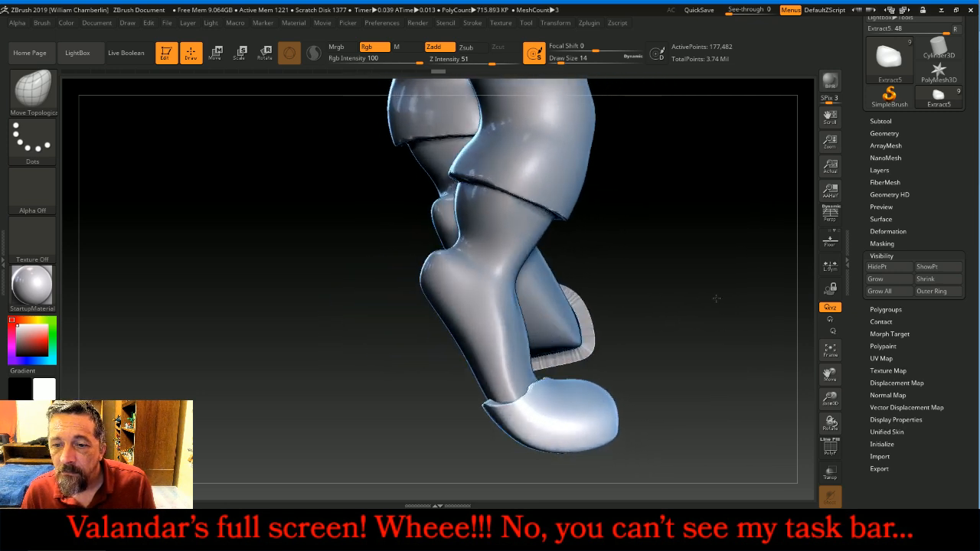
- Mask a matching band across the isolated shoe, clearing the first attempt and repainting it
key("ctrl")
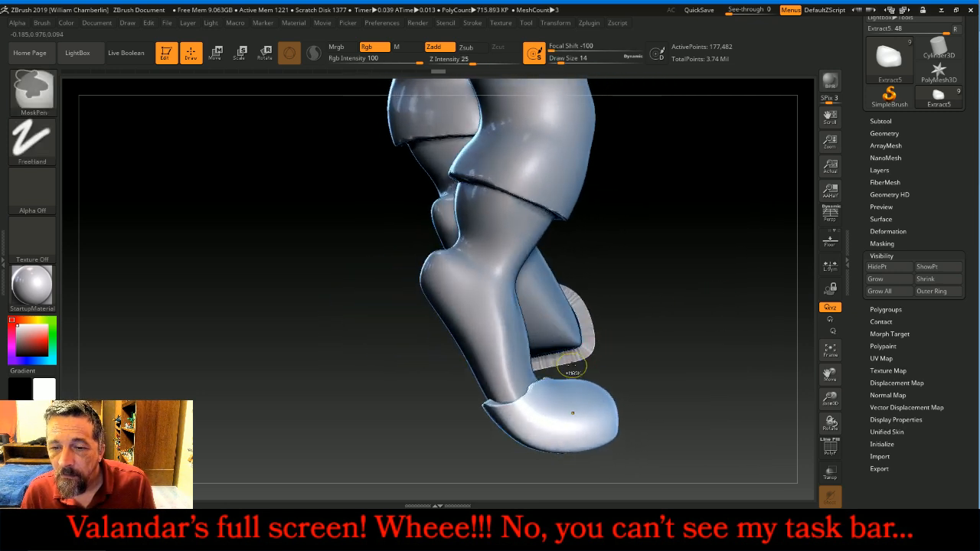
left_click_drag(556, 371, 556, 456, "ctrl")
left_click(683, 386, "ctrl")
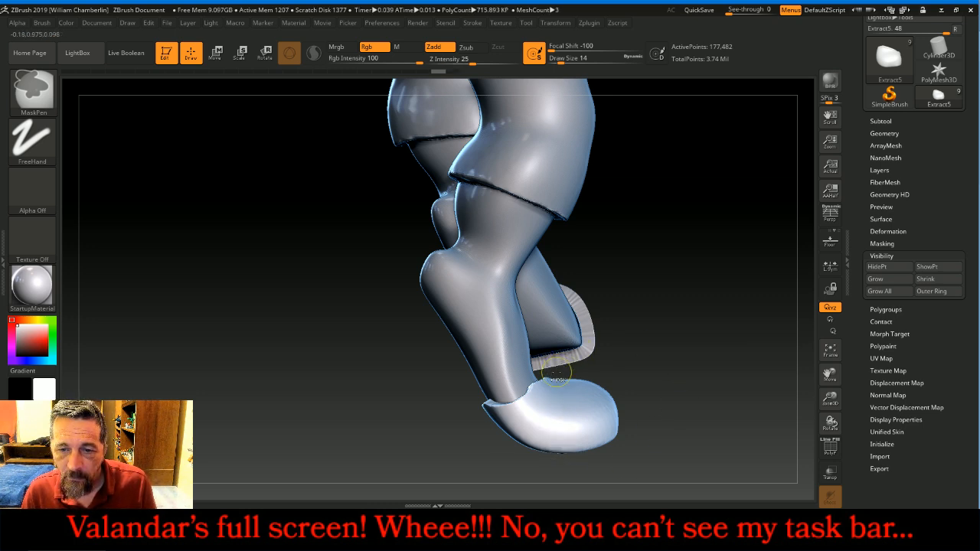
mouse_move(555, 373)
left_mouse_down("ctrl")
mouse_move(578, 467)
mouse_move(551, 371)
left_mouse_up("ctrl")
mouse_move(766, 376)
left_mouse_down()
mouse_move(707, 381)
mouse_move(732, 176)
left_mouse_up()
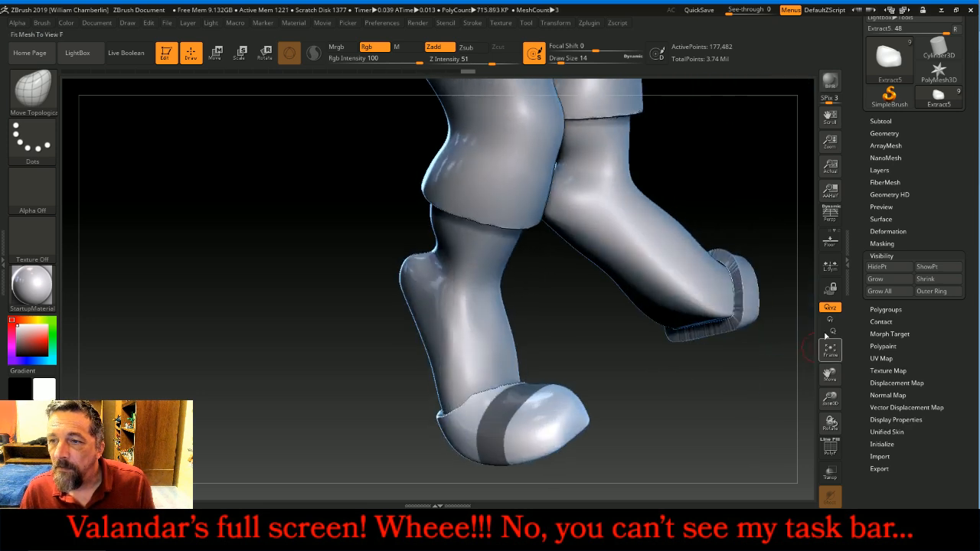
- Restore the hidden shoe of Extract5 and extract the second masked band as a new subtool
left_click(727, 164, "ctrl+shift")
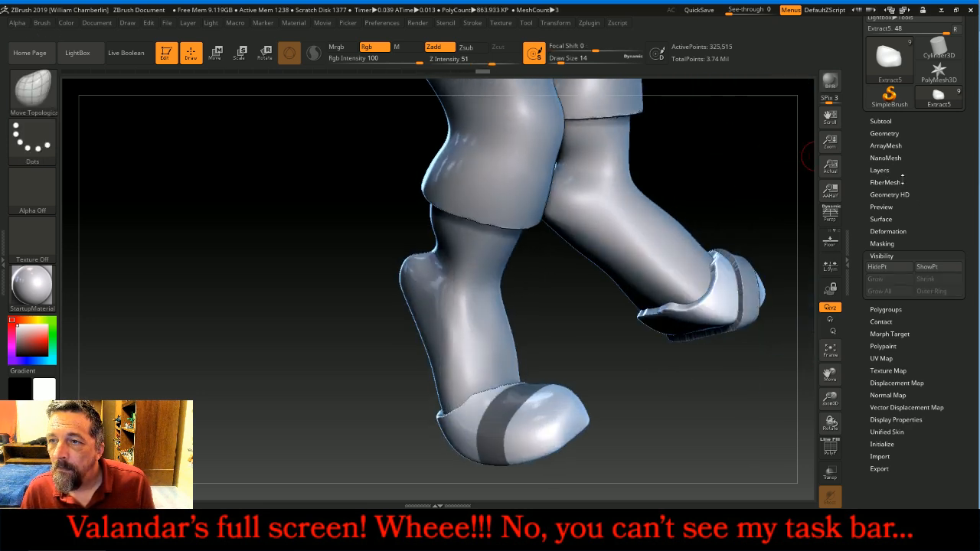
left_click(890, 122)
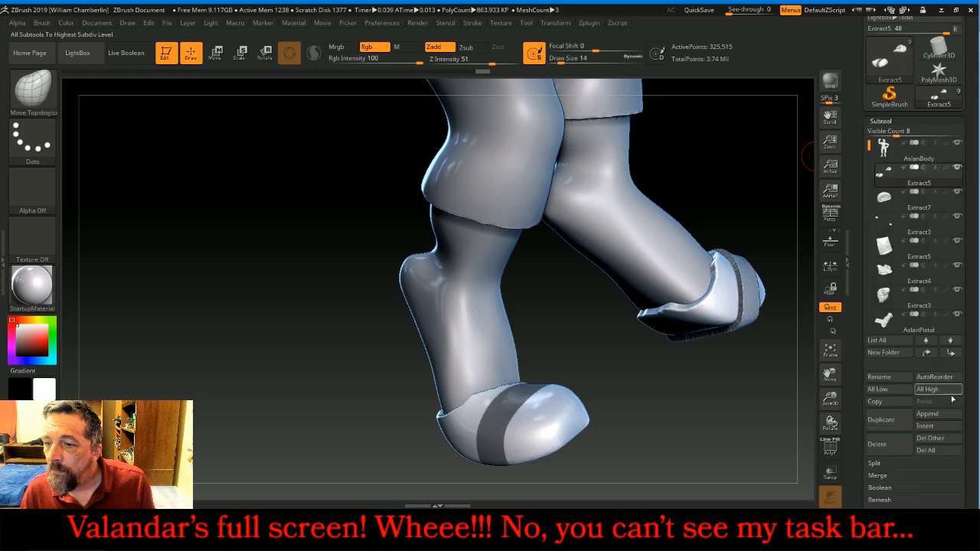
left_click_drag(971, 463, 965, 212)
left_click(877, 302)
left_click(877, 320)
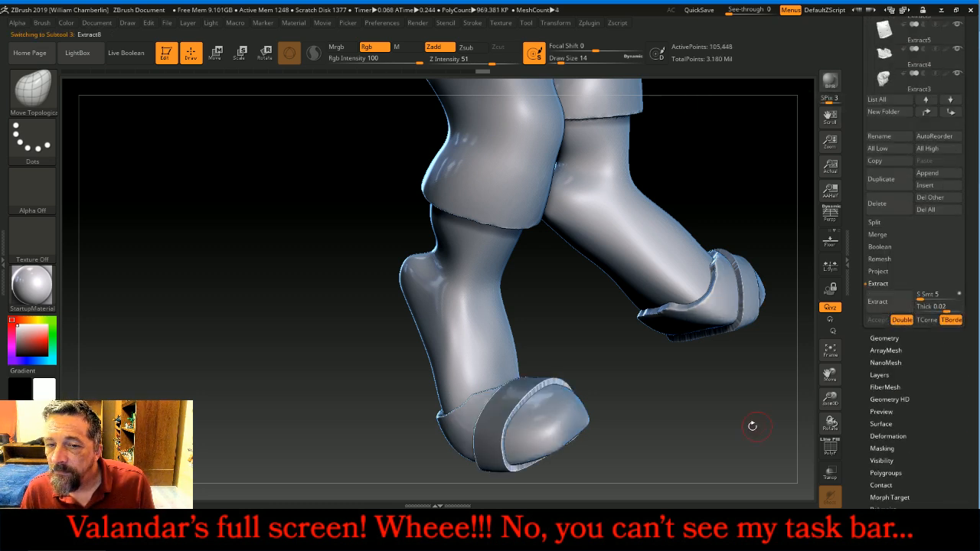
- Merge the Extract8 strap down into the Extract7 strap so both form one subtool
scroll(884, 107, "up", 5)
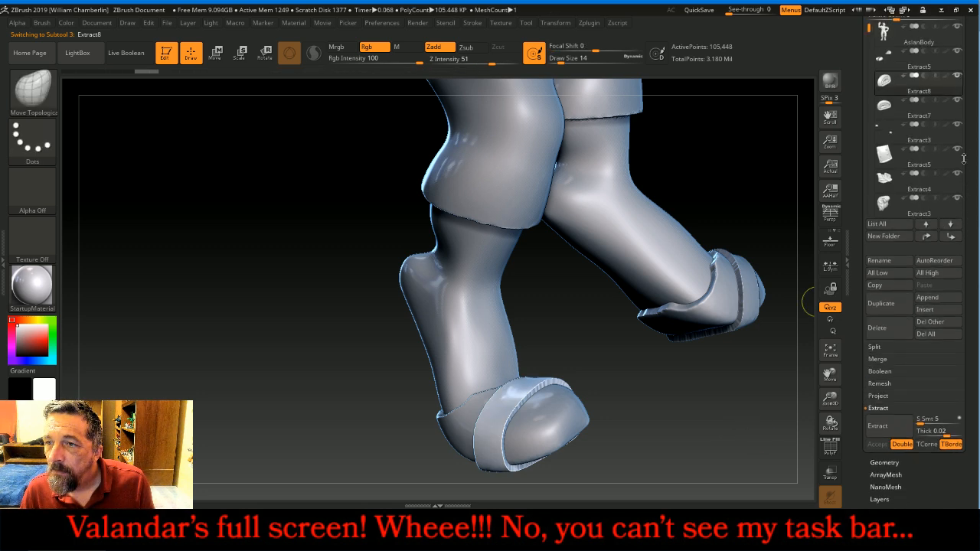
left_click(885, 116)
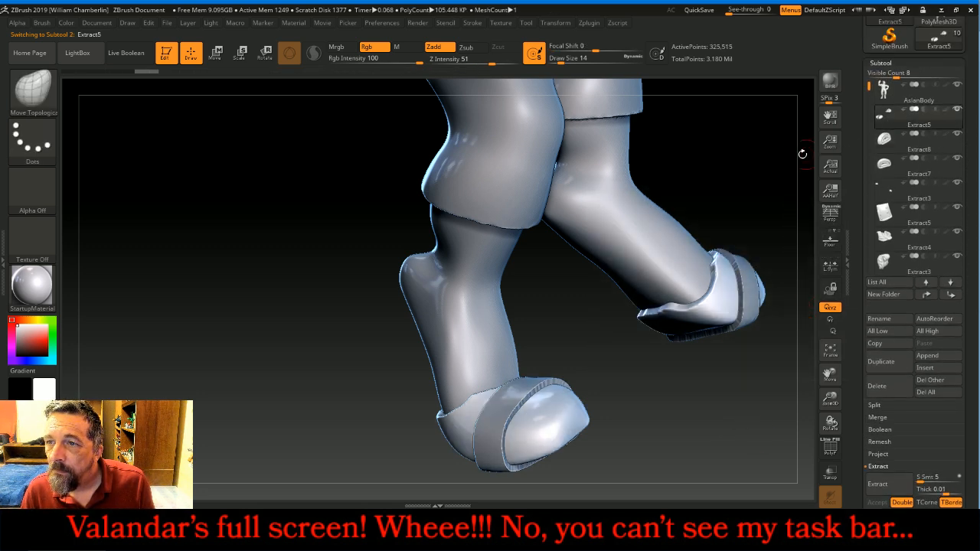
left_click(885, 140)
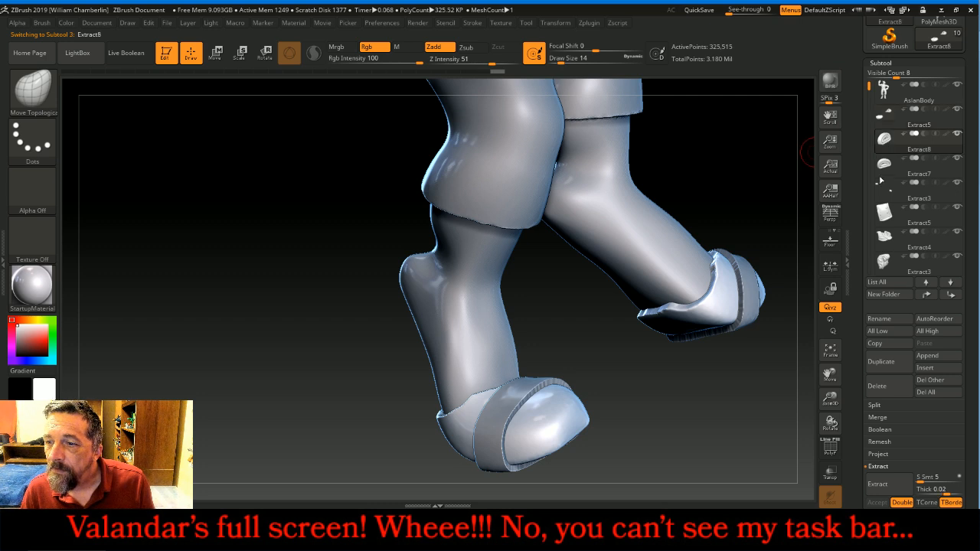
left_click(895, 417)
left_click(887, 429)
- Turn on transparency with ghosting around the front shoe's strap, and make the Extract5 shoes the active subtool
left_click_drag(830, 400, 819, 363)
left_click_drag(674, 297, 756, 316)
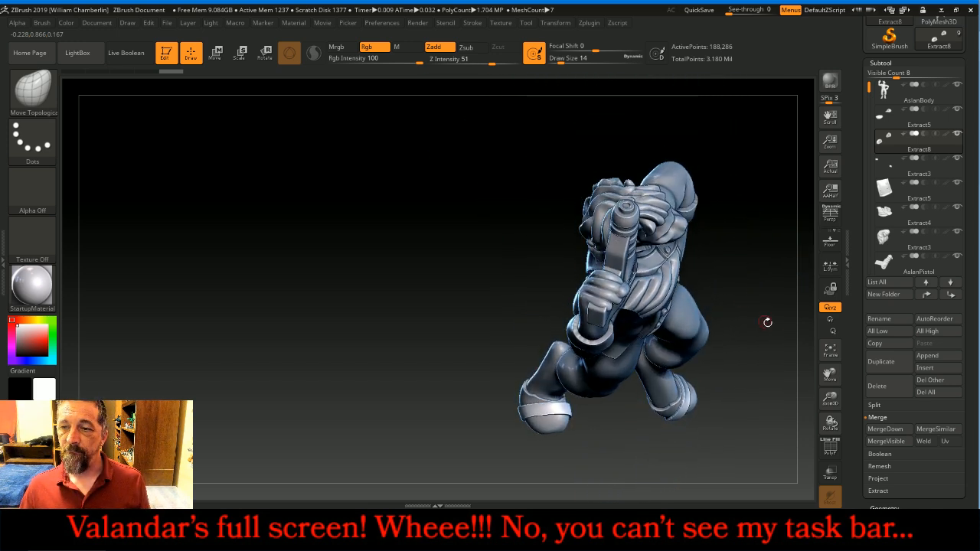
left_click_drag(828, 373, 830, 398)
left_click_drag(728, 413, 708, 395)
left_click(829, 472)
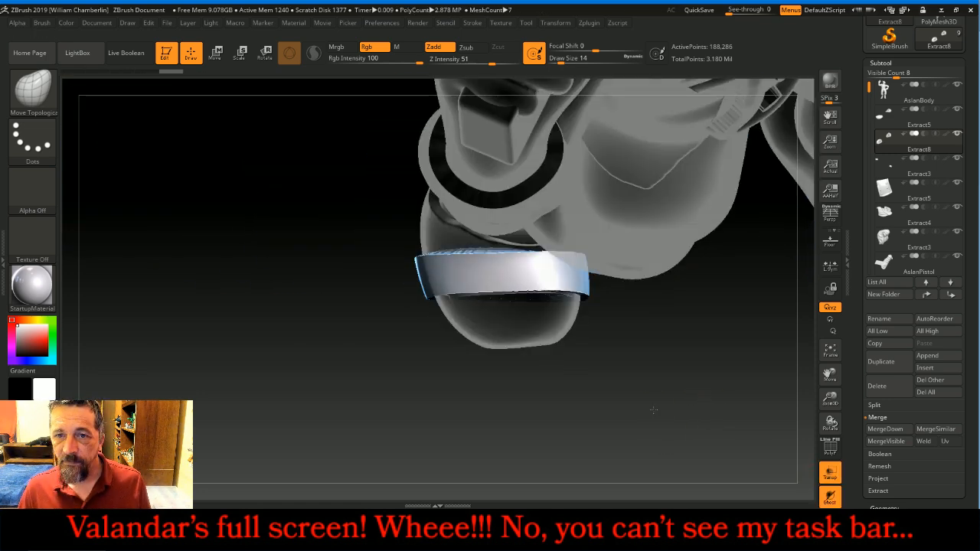
left_click(891, 115)
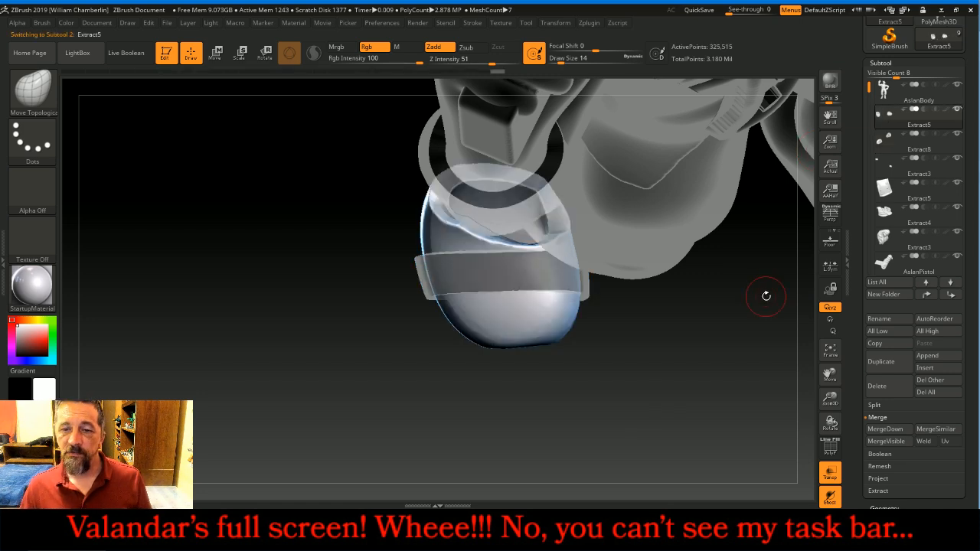
- Mask a hollow square buckle across the strap area of the front Extract5 shoe at draw size 6, clearing the first attempt
key("bracketleft")
key("bracketleft")
key("bracketleft")
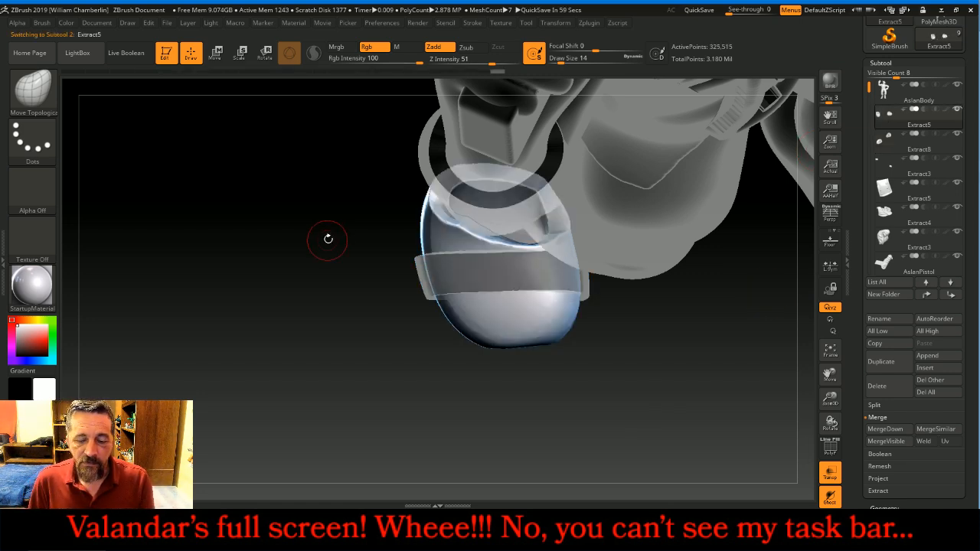
key("bracketleft")
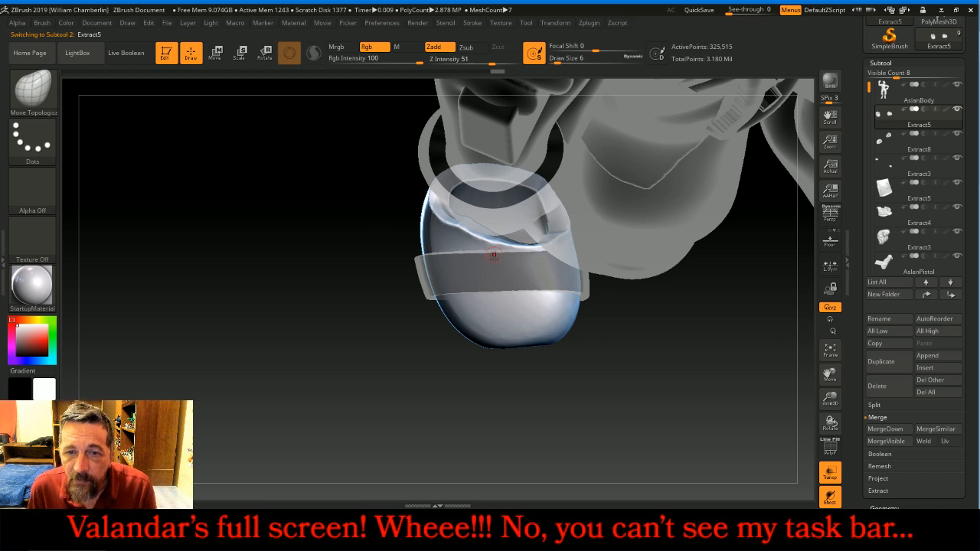
key("ctrl")
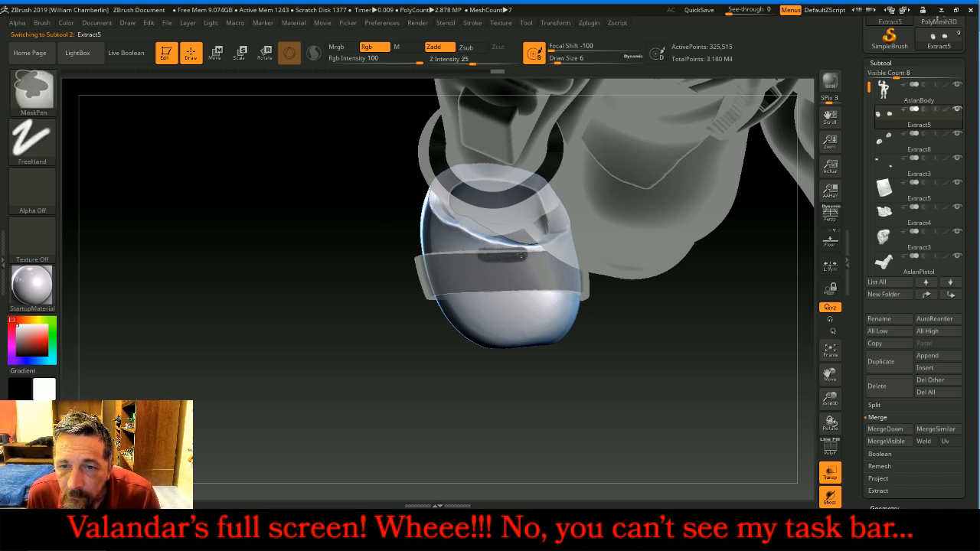
left_click(472, 403, "ctrl")
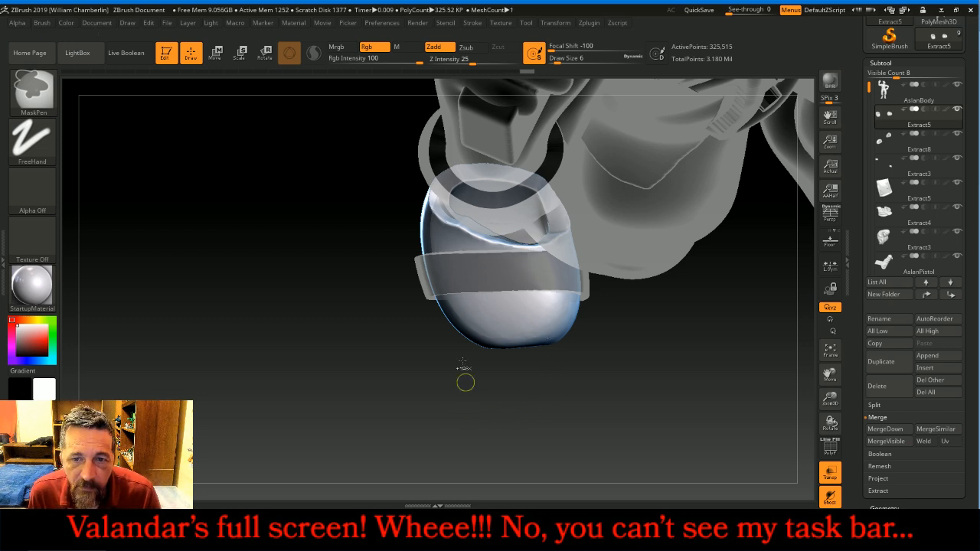
left_click_drag(409, 373, 433, 370)
key("ctrl")
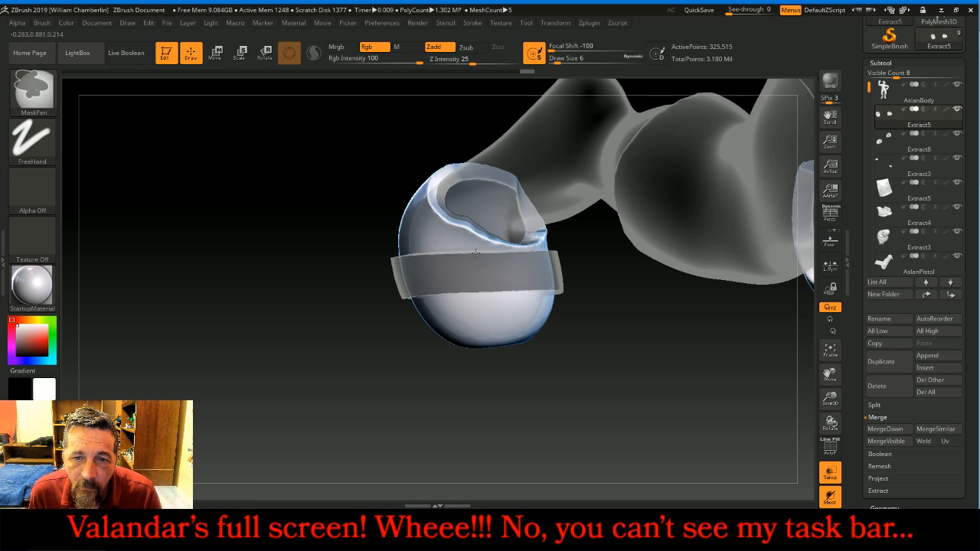
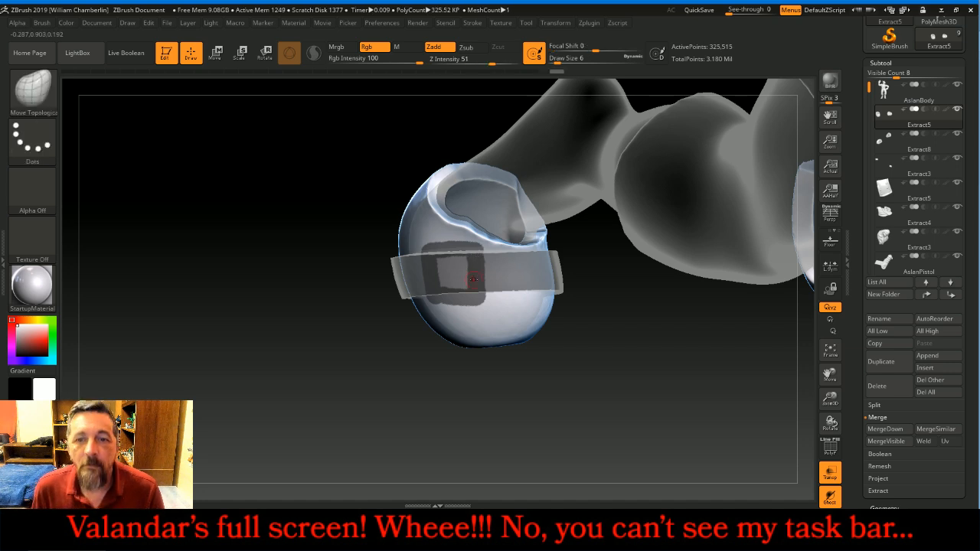
mouse_move(580, 381)
left_mouse_down()
mouse_move(594, 356)
mouse_move(573, 336)
left_mouse_up()
key("ctrl")
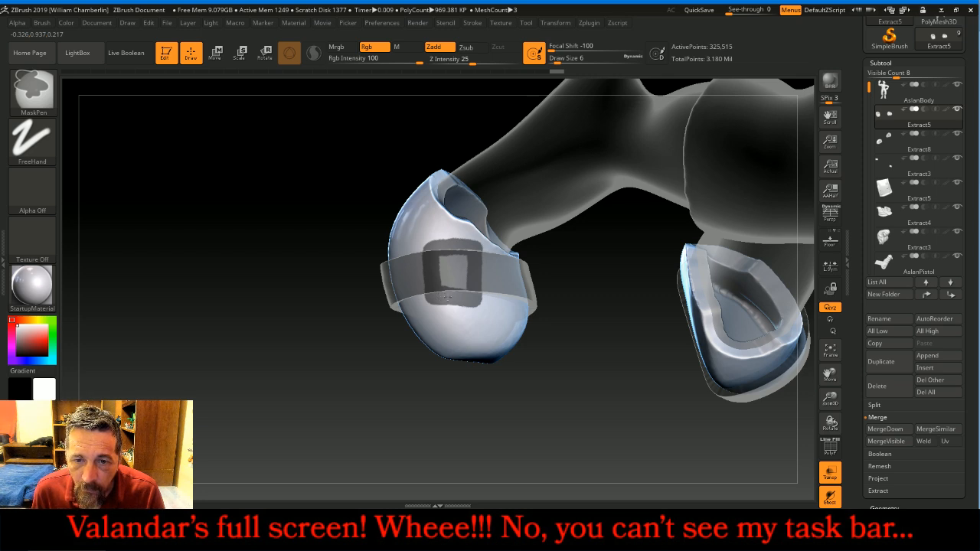
- Mask a matching hollow square buckle across the strap area of the other Extract5 shoe
mouse_move(592, 387)
left_mouse_down()
mouse_move(584, 367)
mouse_move(673, 291)
mouse_move(735, 352)
mouse_move(811, 395)
mouse_move(737, 267)
mouse_move(725, 265)
left_mouse_up()
key("ctrl")
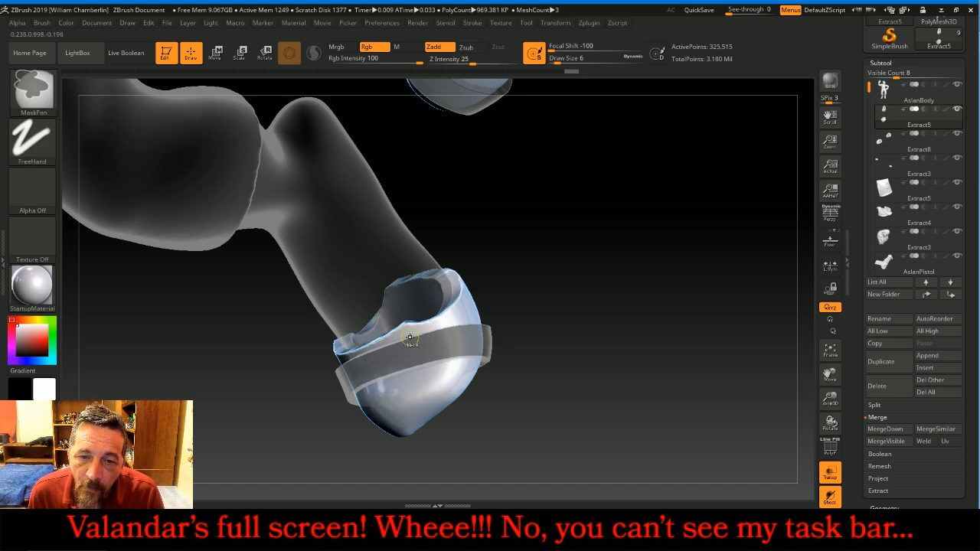
left_click_drag(420, 334, 428, 332, "ctrl")
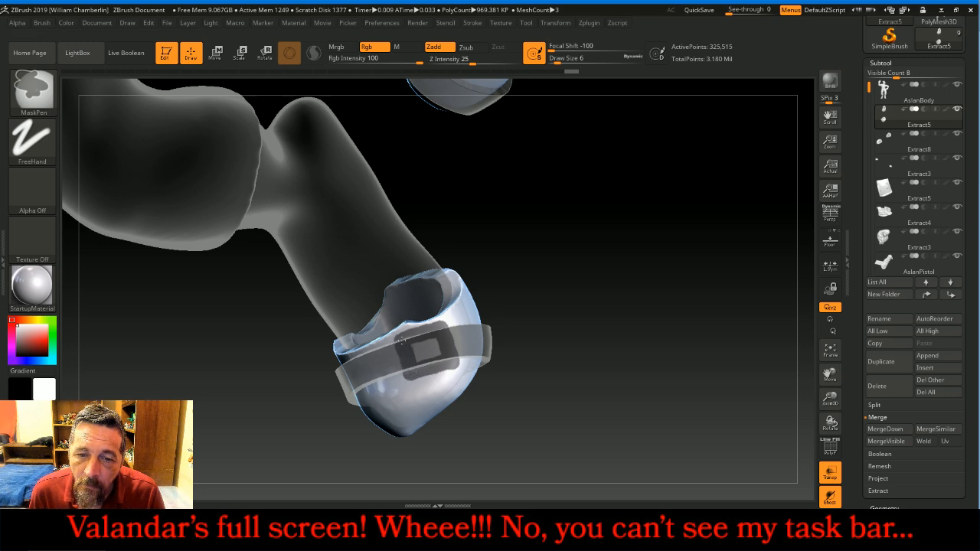
left_click_drag(401, 341, 411, 355, "ctrl")
- Turn off transparency and extract the masked buckles as a new subtool with a thickness of 0.015
left_click(829, 473)
left_click_drag(721, 446, 739, 375)
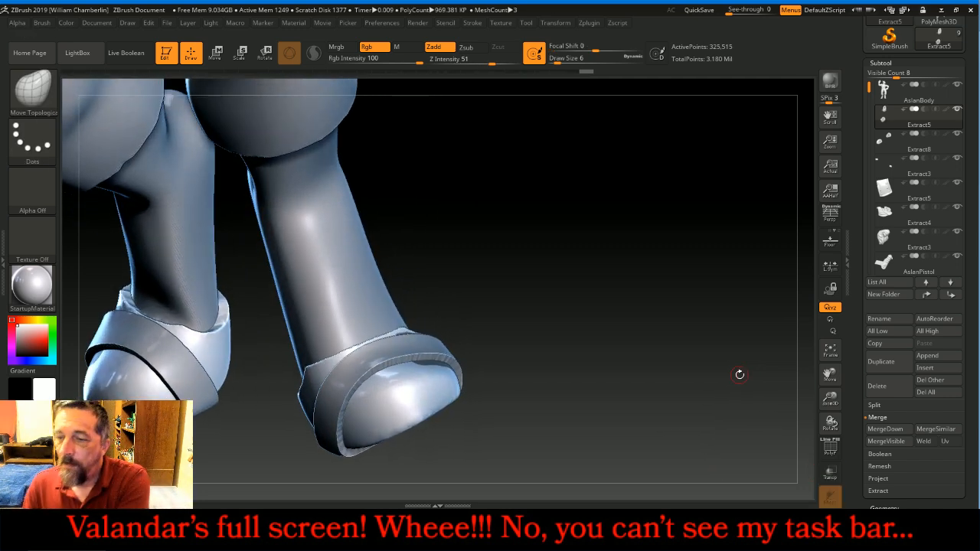
left_click(908, 487)
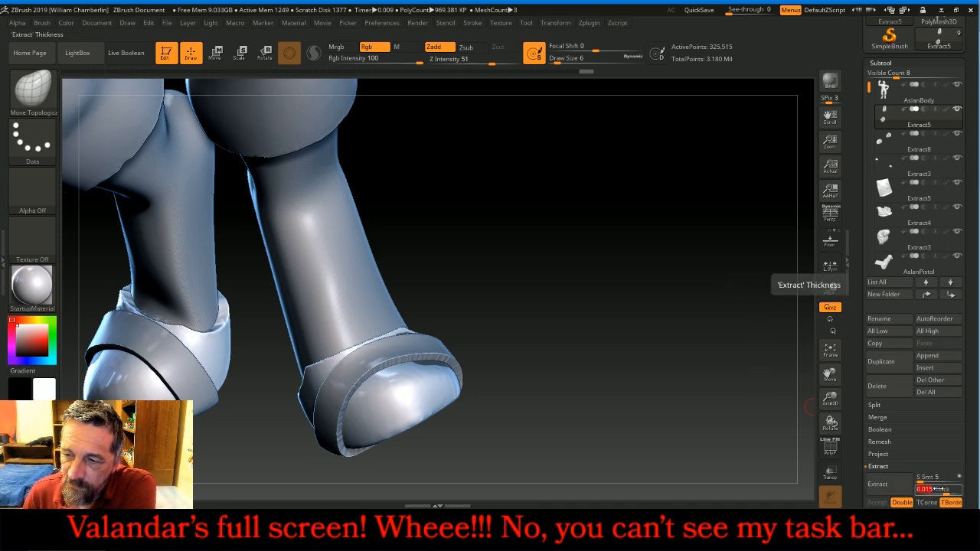
left_click(889, 483)
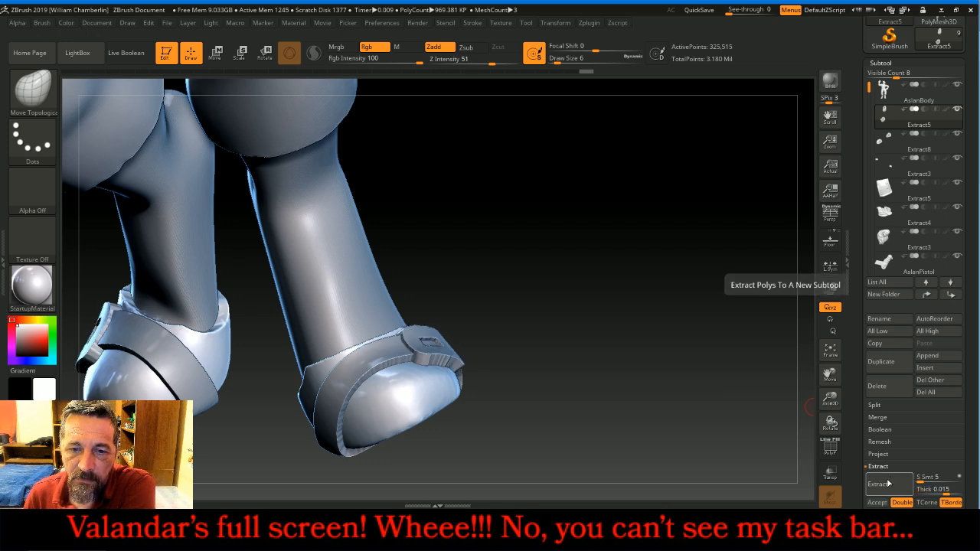
left_click(877, 502)
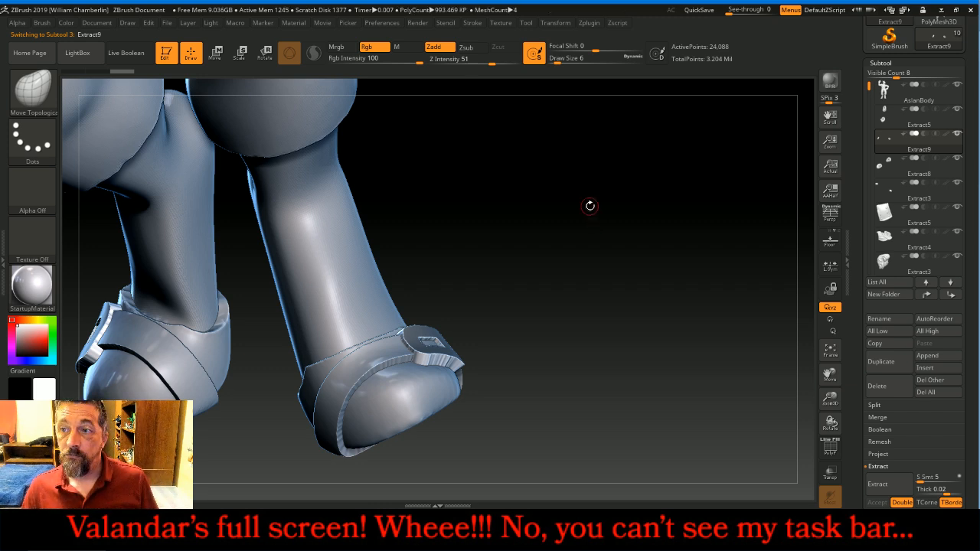
- Clear the masks from the extracted buckles and the Extract5 shoes, leaving the Extract9 buckles as the active subtool
left_click_drag(603, 257, 628, 306, "ctrl")
left_click(895, 92)
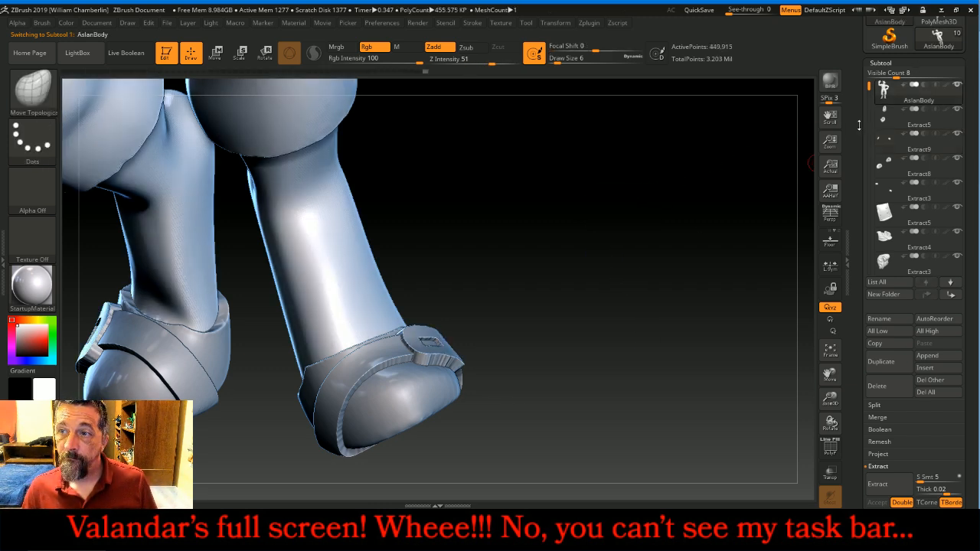
left_click(884, 114)
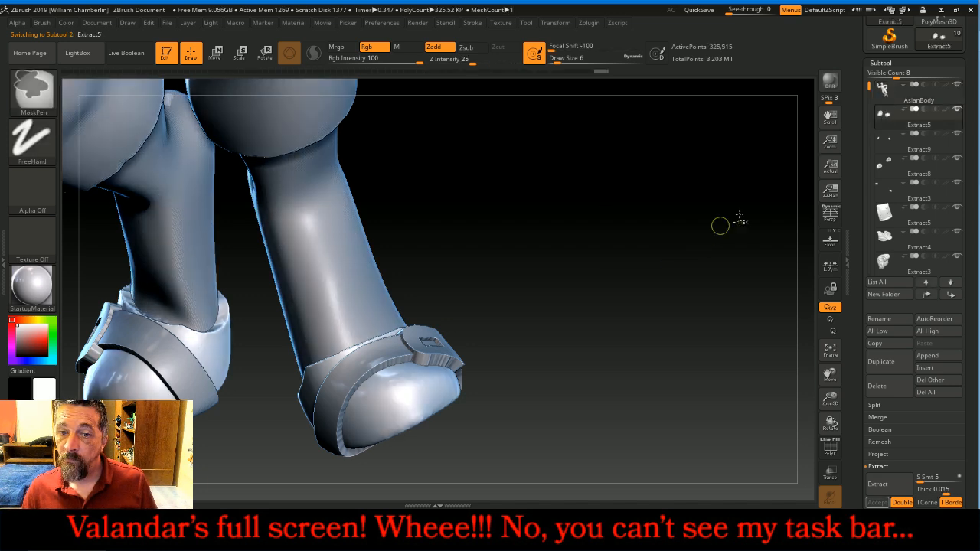
left_click(888, 139)
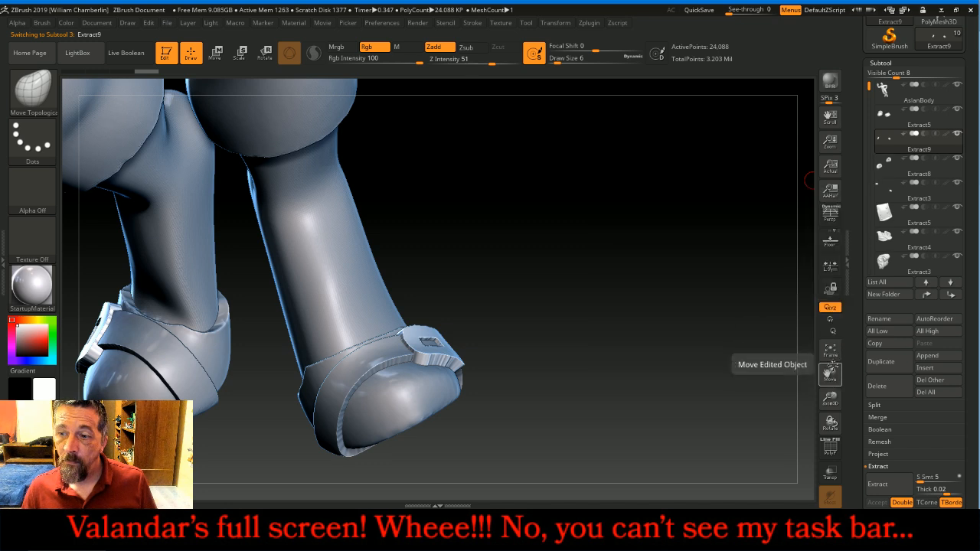
- Show the hidden AslanBase subtool beneath the framed full figure
left_click(832, 352)
left_click(832, 356)
left_click_drag(711, 305, 728, 278)
left_click_drag(680, 265, 754, 191)
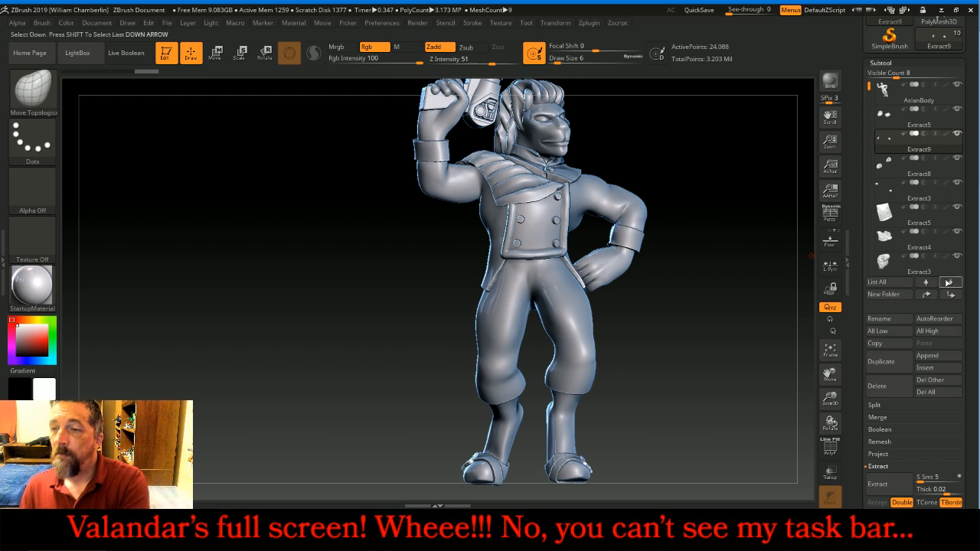
left_click_drag(870, 88, 869, 129)
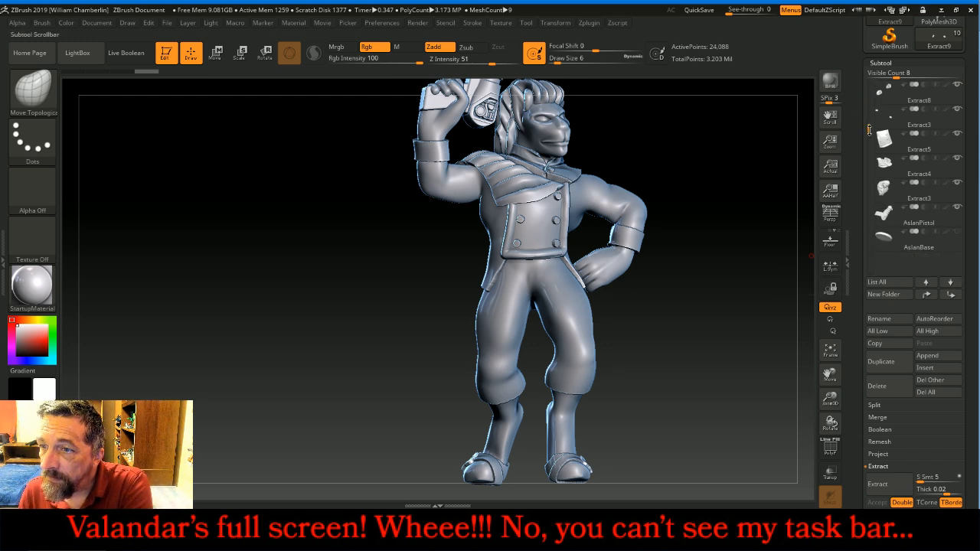
left_click(957, 232)
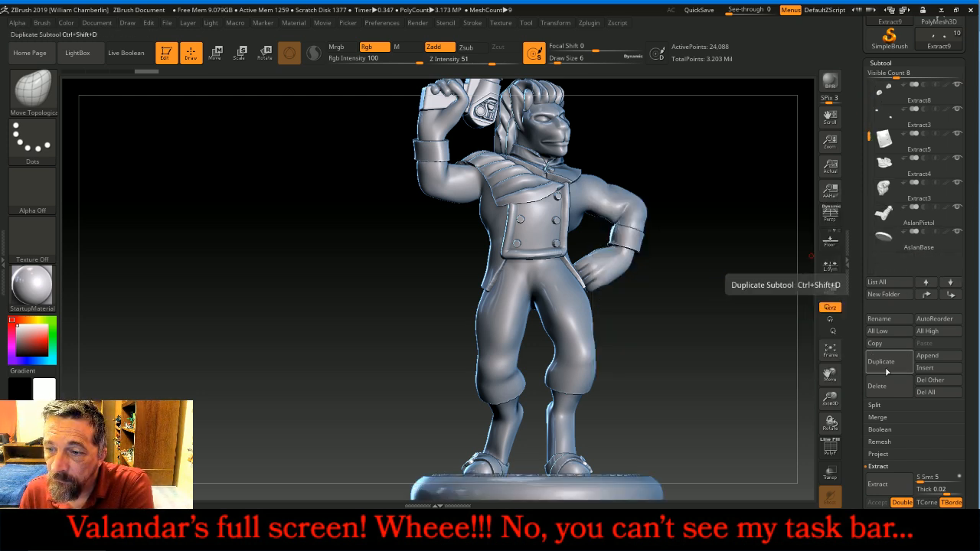
left_click_drag(830, 398, 730, 297)
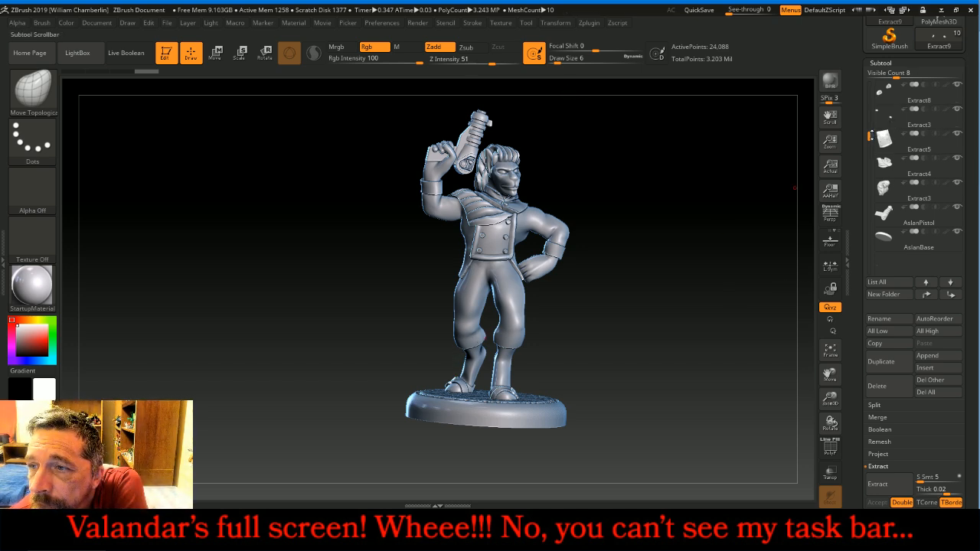
- Merge the Extract9 buckles and Extract8 straps down into the Extract5 shoes so they form one subtool
left_click_drag(865, 119, 863, 86)
left_click(890, 128)
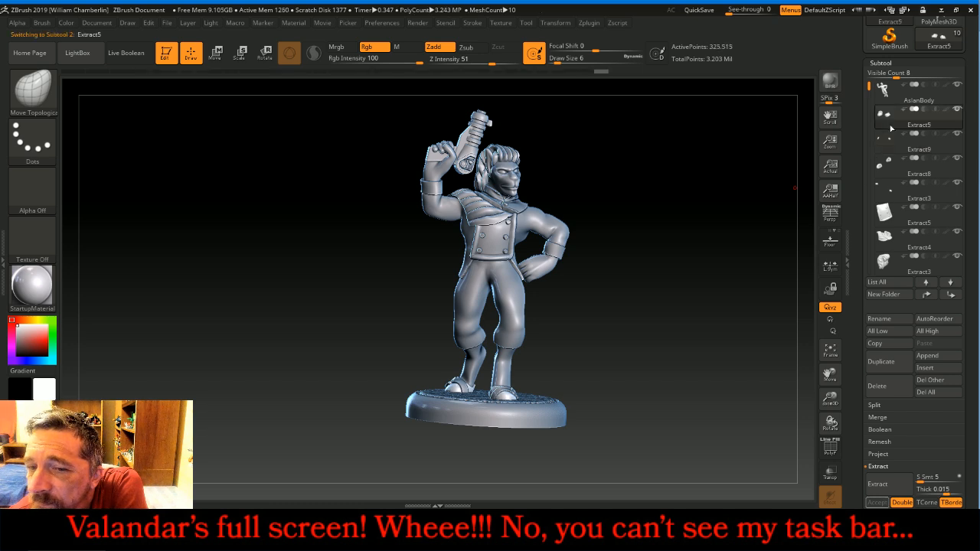
left_click(890, 418)
left_click(888, 428)
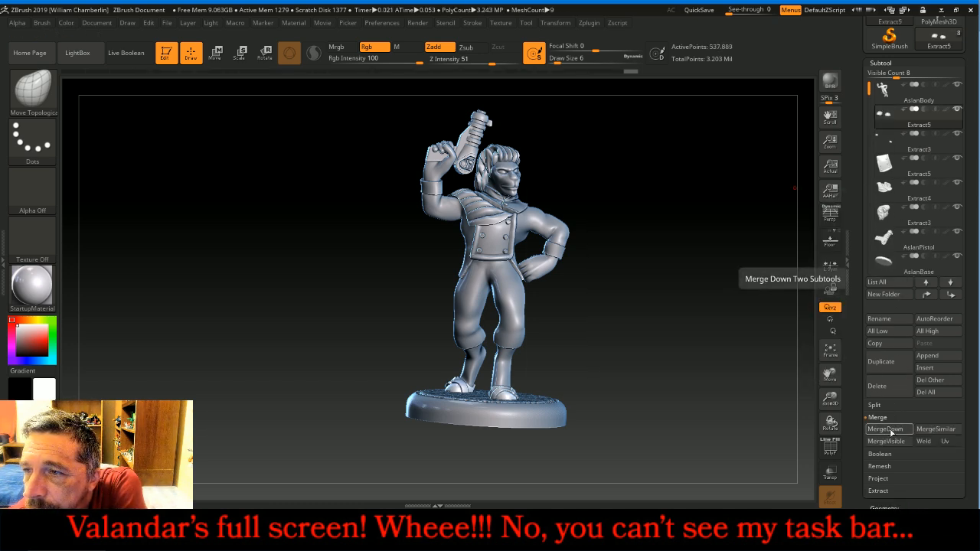
left_click_drag(722, 354, 737, 304)
- Make AslanBody the active subtool and choose the seam_16 brush for the trouser legs
left_click(886, 90)
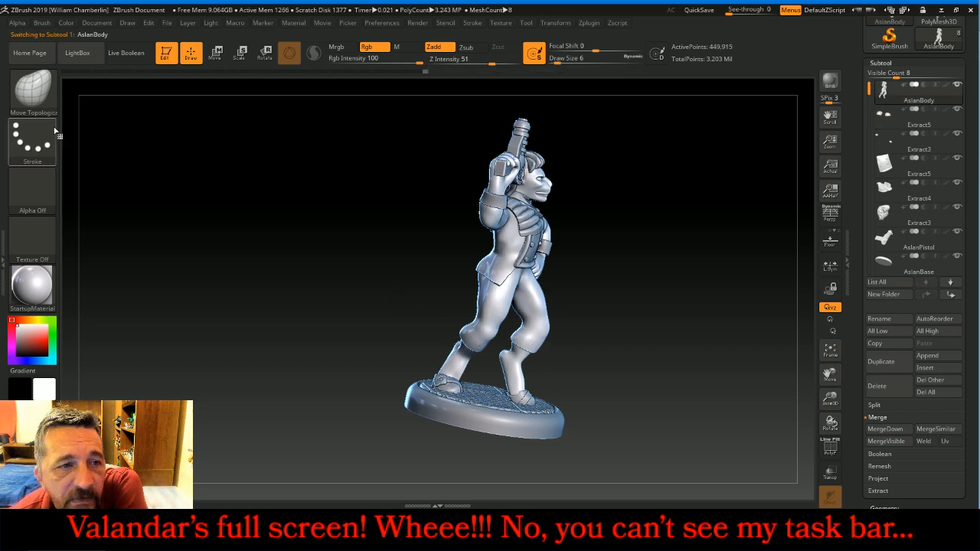
left_click(46, 102)
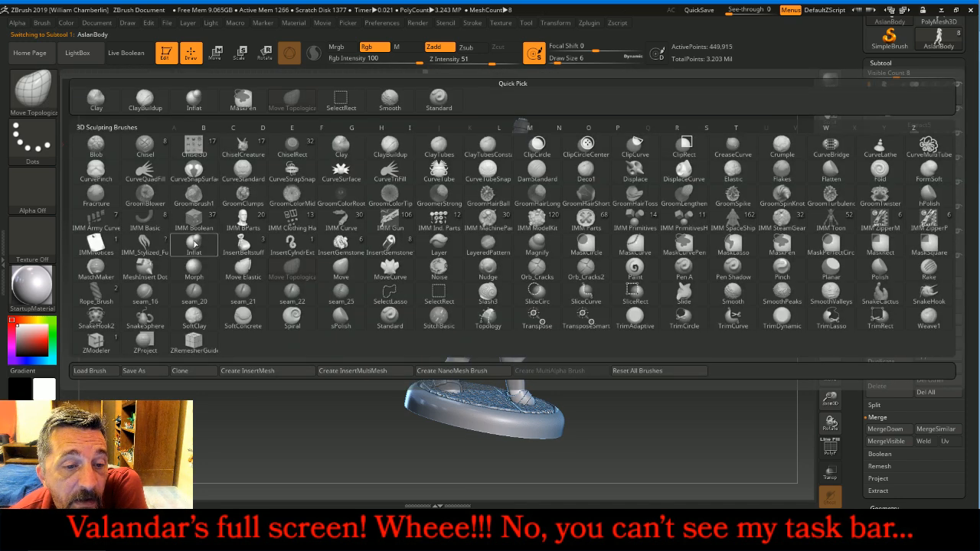
left_click(146, 293)
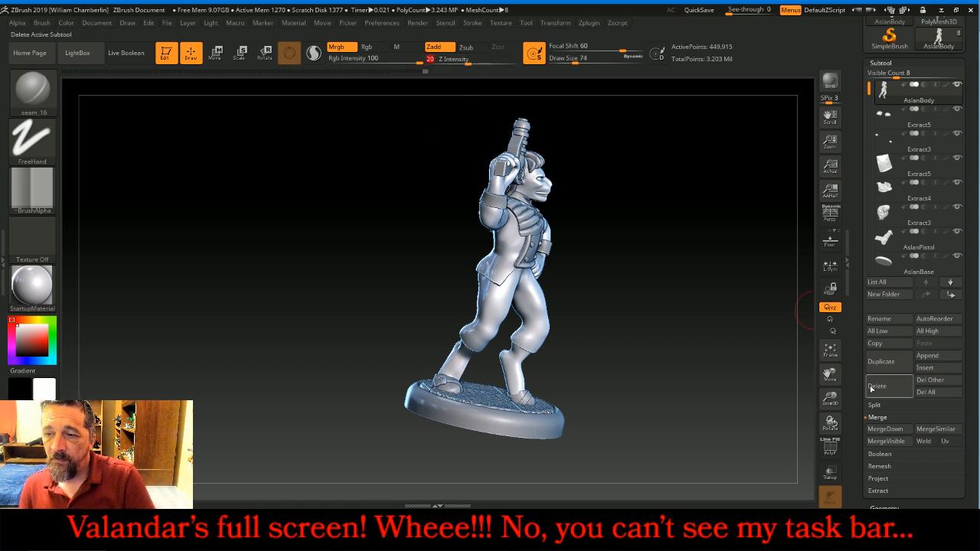
left_click_drag(829, 398, 803, 456)
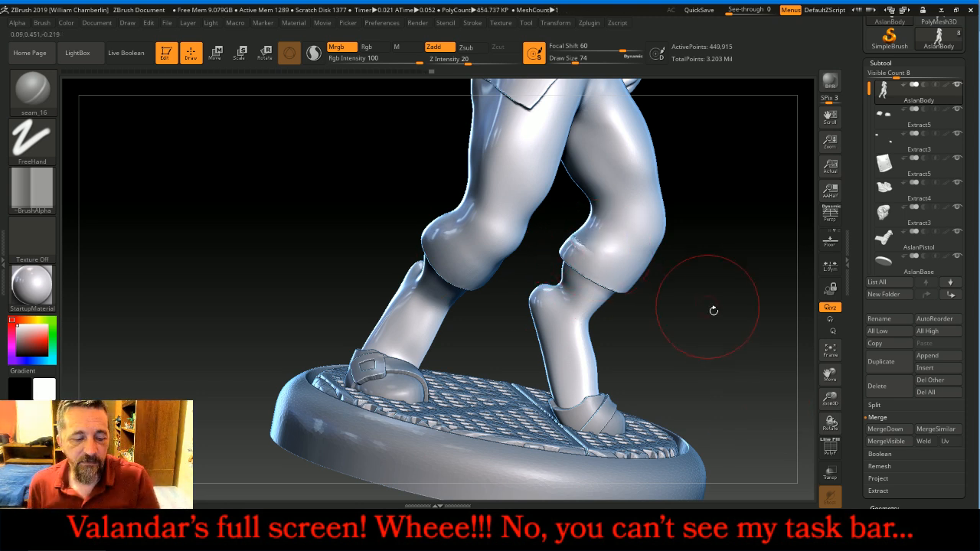
- Try a seam just above the hem of the figure's left trouser leg at draw size 62, and undo it
left_click_drag(967, 84, 964, 146)
key("bracketleft")
key("bracketleft")
left_click_drag(732, 249, 728, 229)
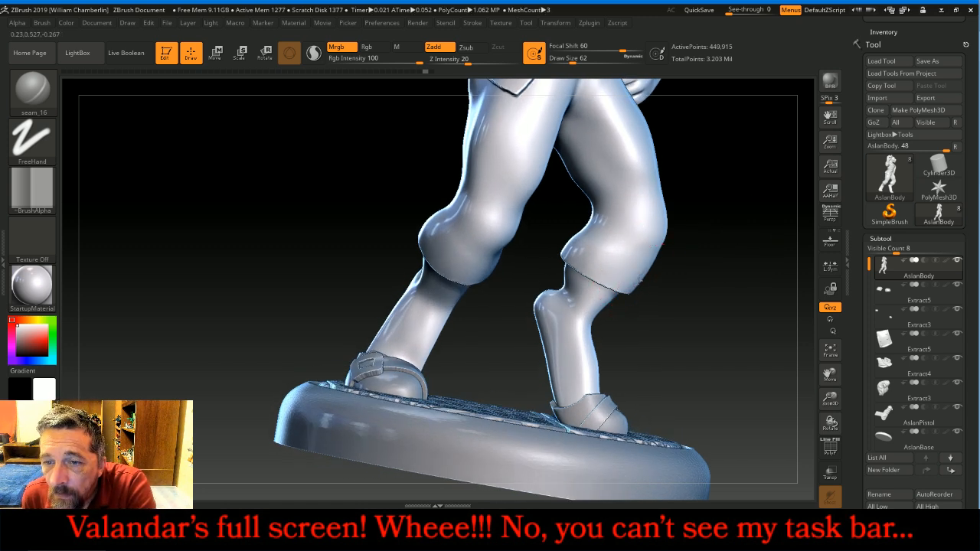
left_click_drag(606, 267, 565, 250)
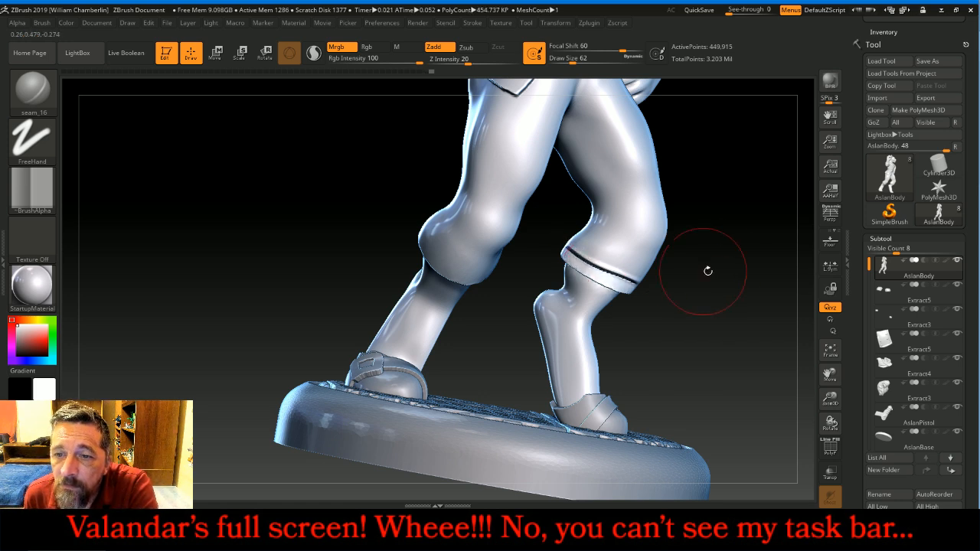
key("ctrl")
key("ctrl+z")
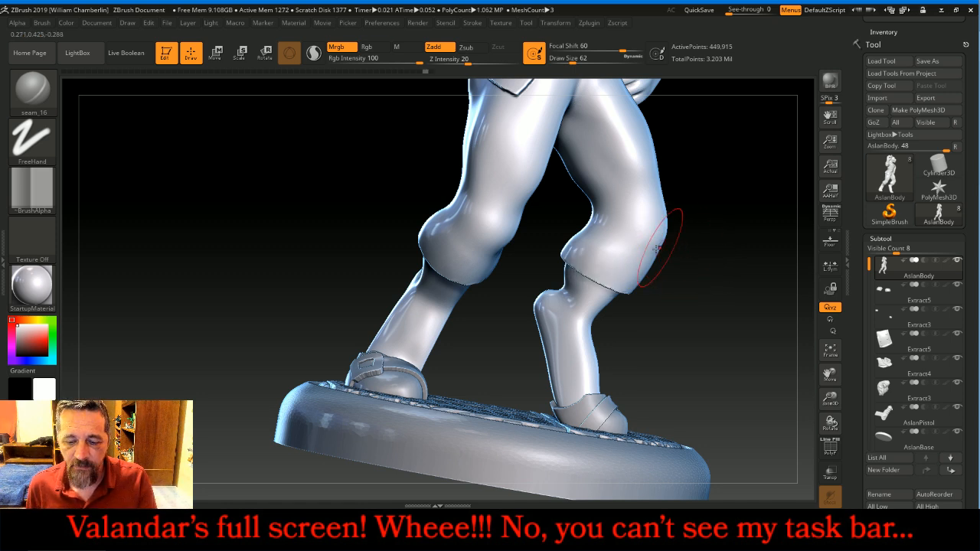
- Carve a seam around the figure's left trouser leg above the hem, using draw size 90 and Z intensity 11
key("bracketright")
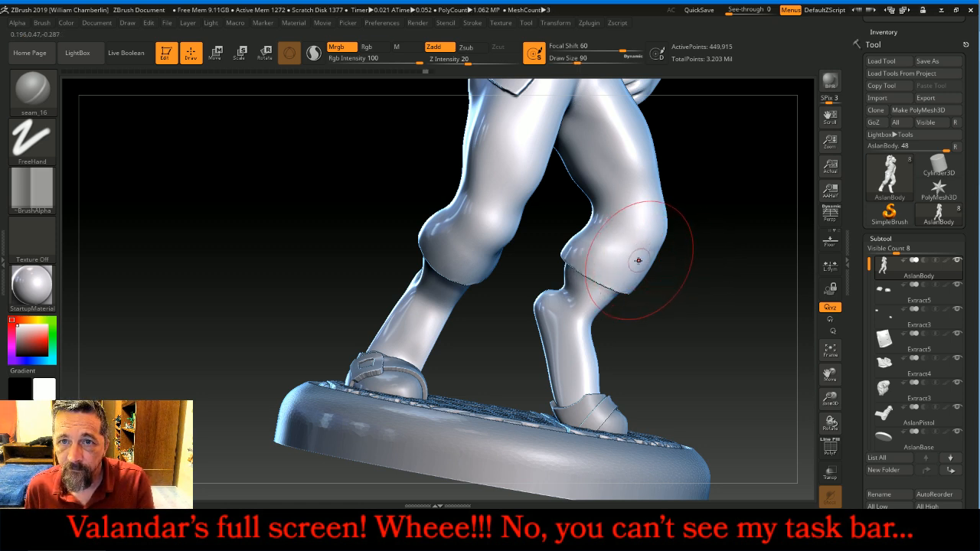
left_click_drag(467, 60, 457, 59)
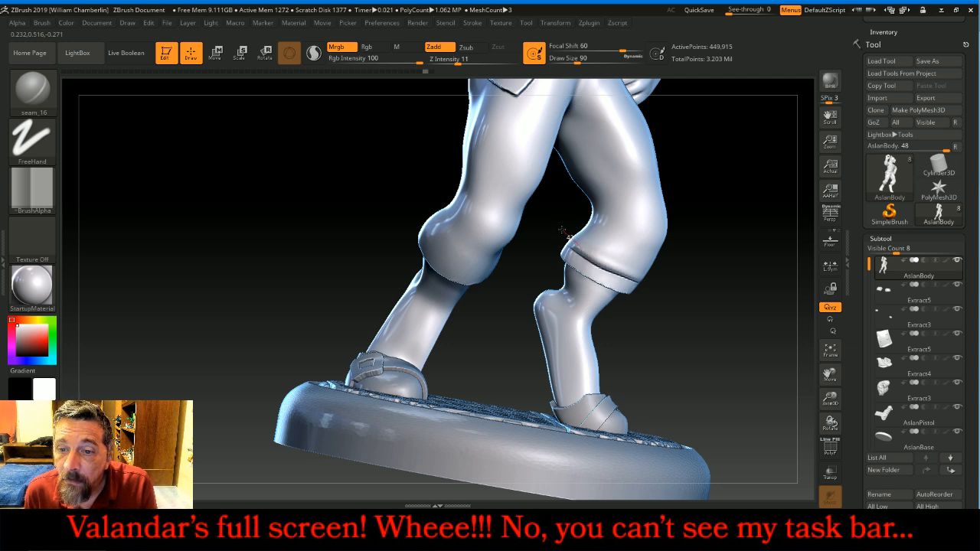
left_click_drag(743, 204, 765, 316)
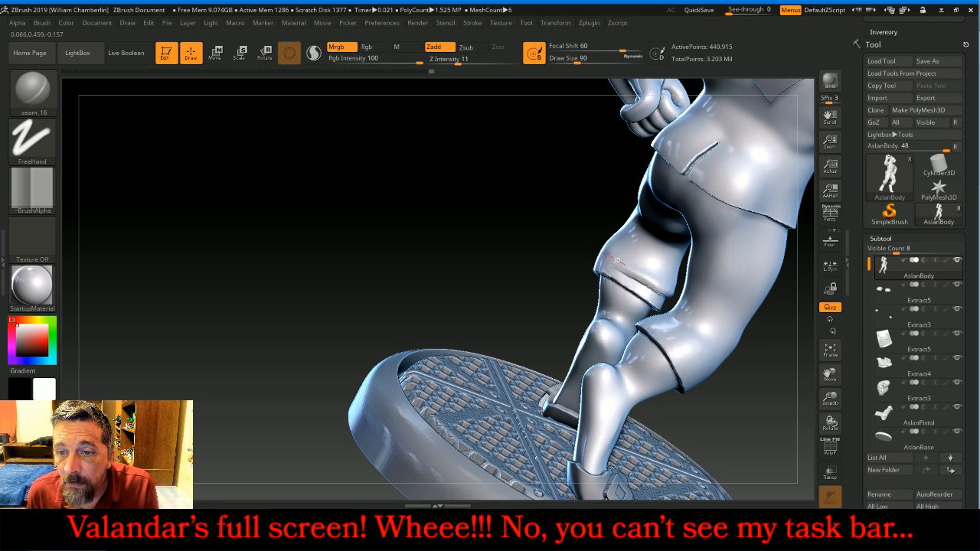
mouse_move(518, 225)
left_mouse_down()
mouse_move(464, 207)
mouse_move(516, 252)
mouse_move(561, 247)
left_mouse_up()
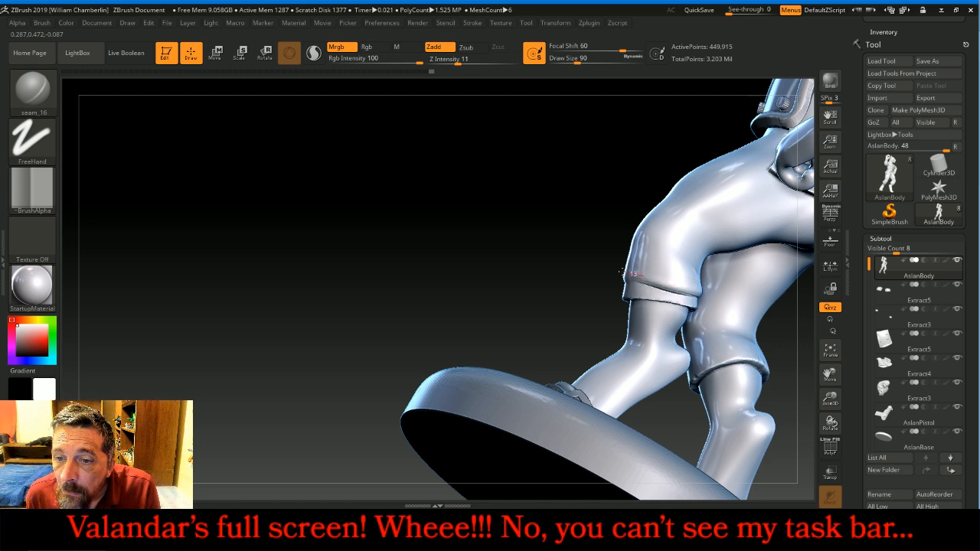
- Carve a matching seam around the figure's right trouser leg just above the hem
left_click_drag(446, 234, 533, 257)
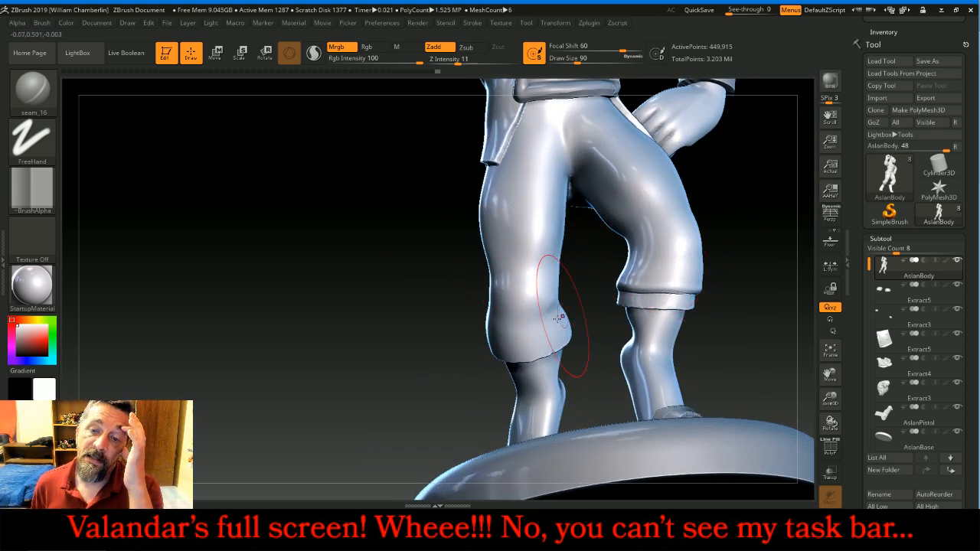
mouse_move(360, 295)
left_mouse_down()
mouse_move(329, 300)
mouse_move(343, 307)
mouse_move(470, 284)
left_mouse_up()
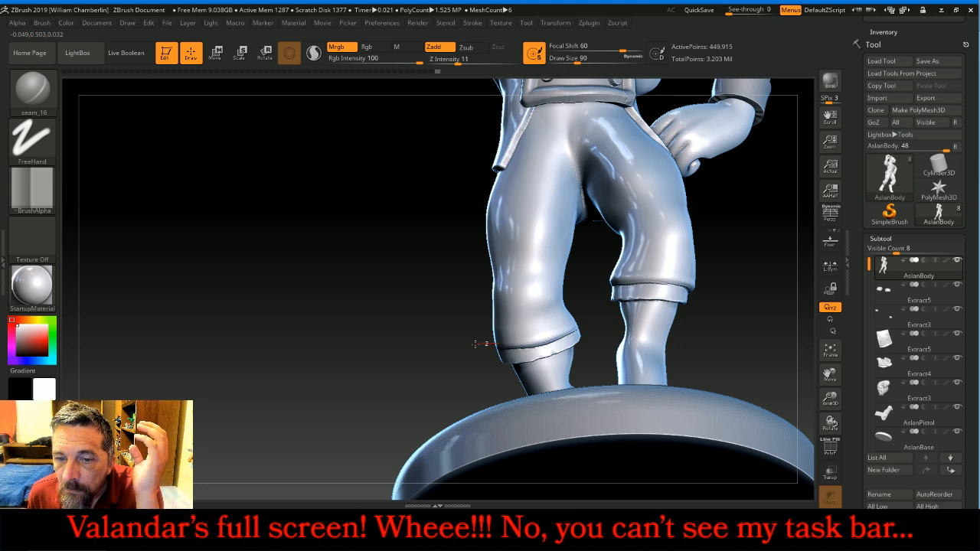
left_click_drag(365, 332, 433, 332)
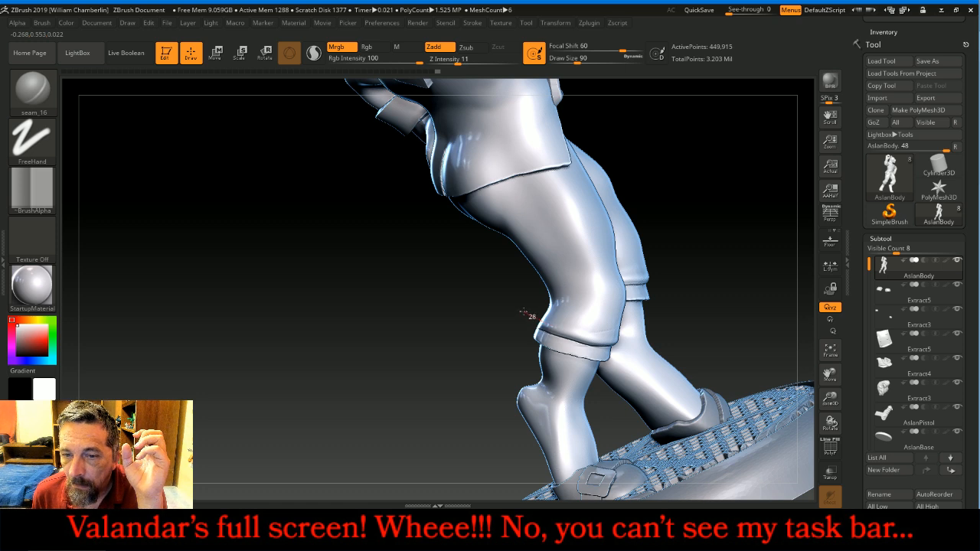
right_click_drag(508, 299, 480, 345)
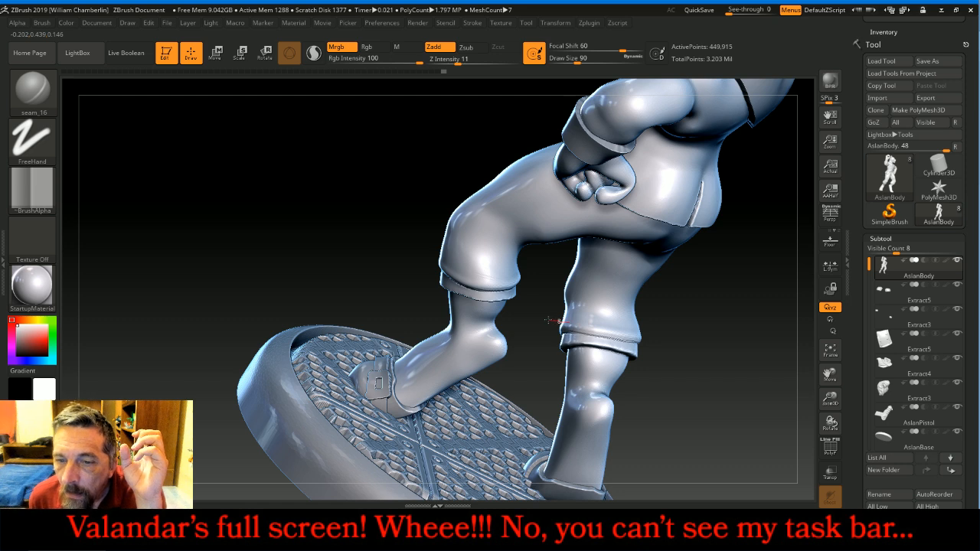
left_click(32, 90)
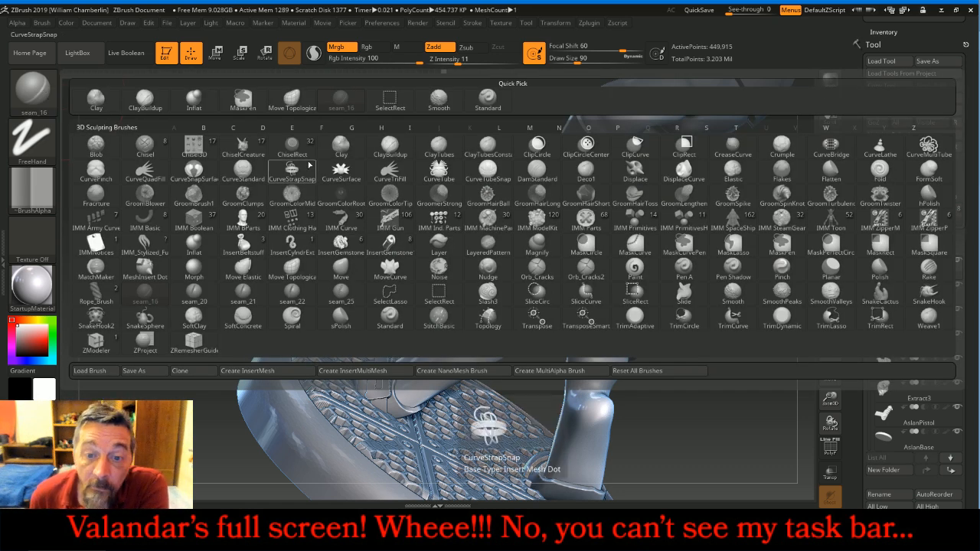
left_click(491, 295)
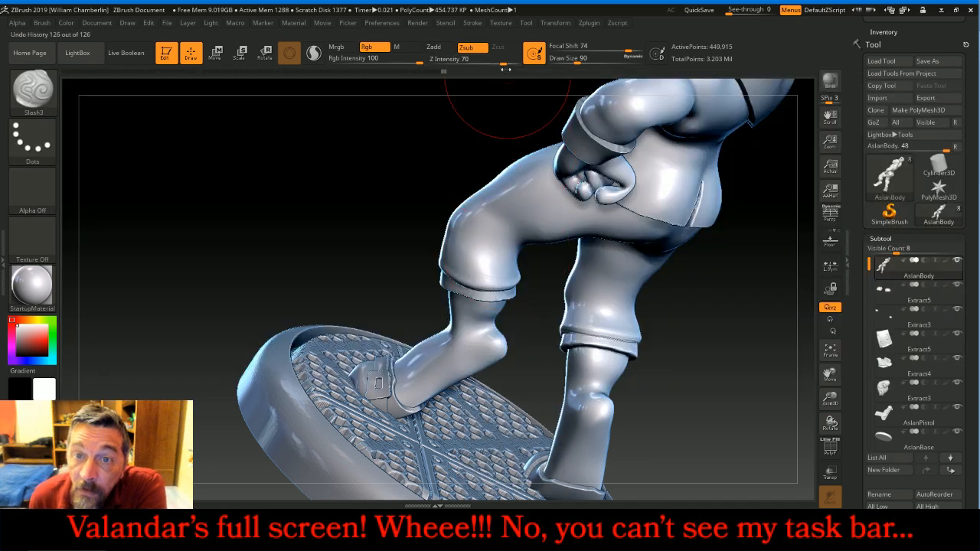
left_click(433, 48)
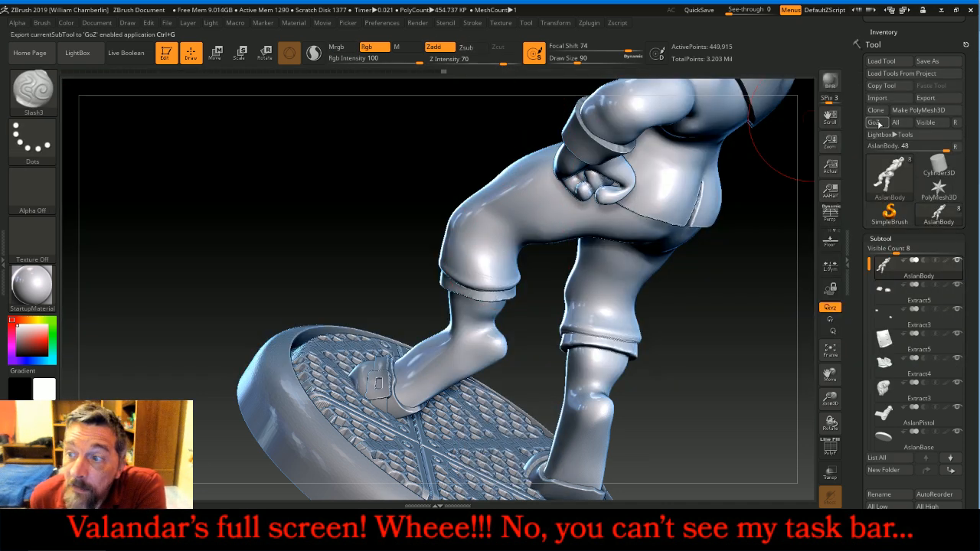
left_click(954, 123)
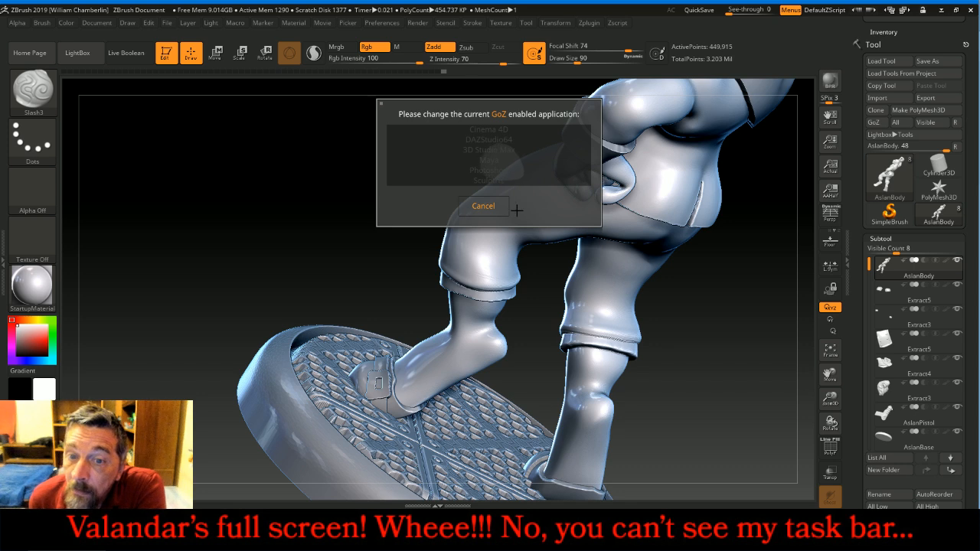
left_click(495, 208)
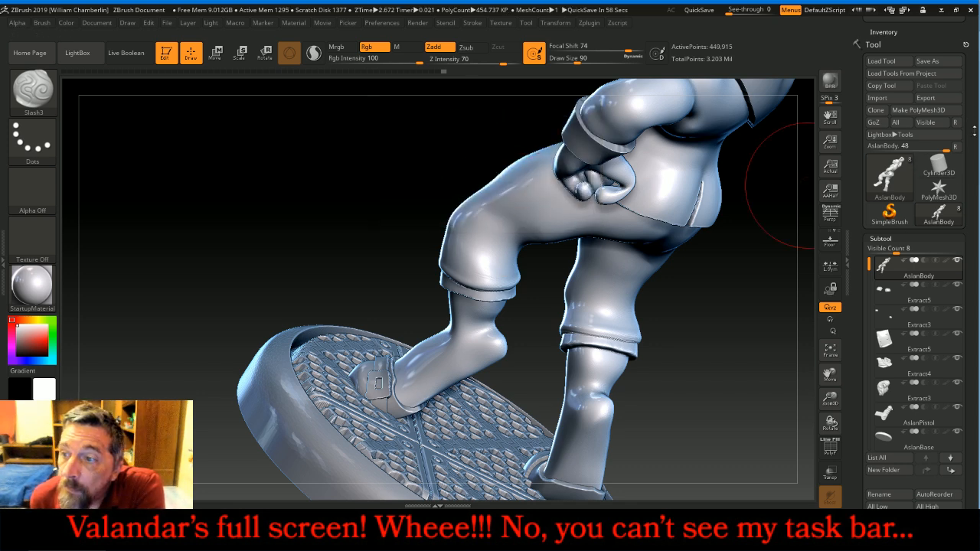
scroll(971, 128, "up", 5)
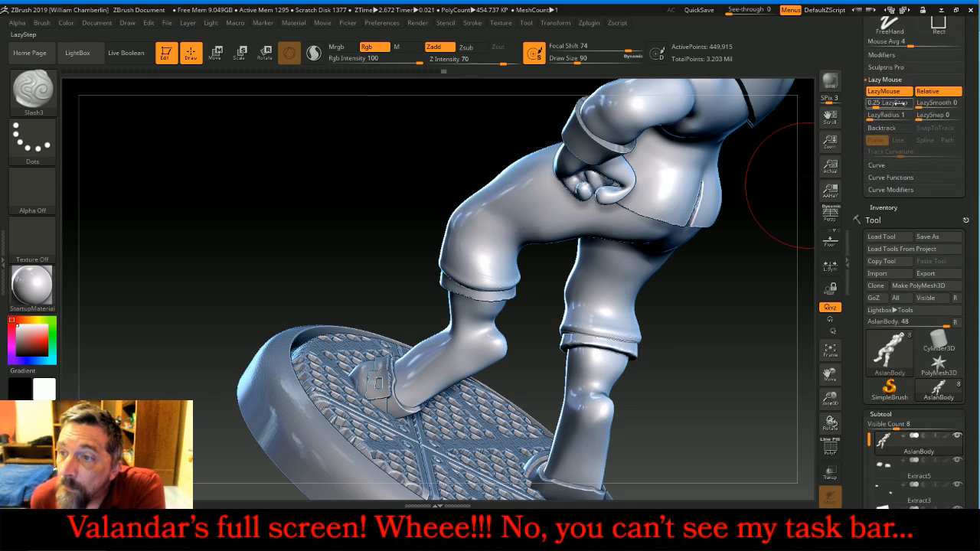
left_click(883, 91)
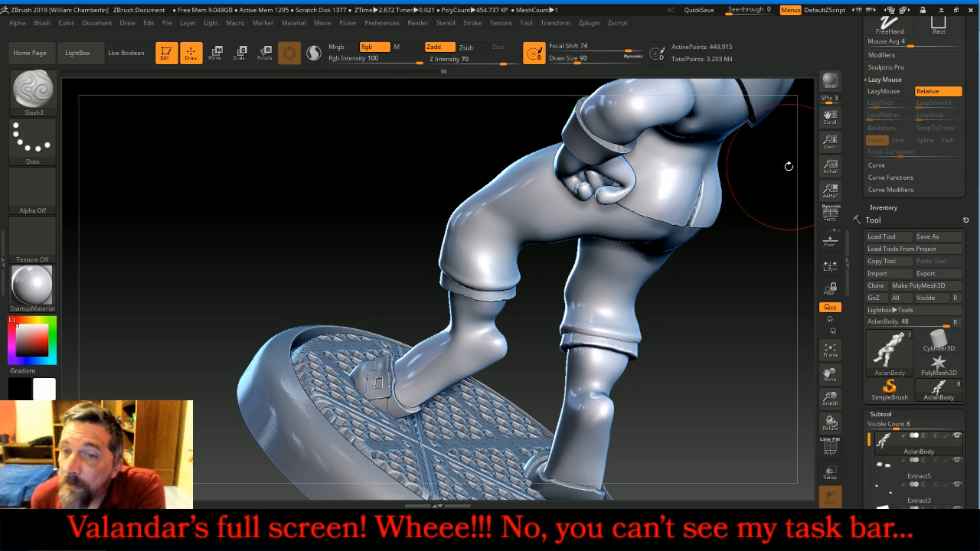
left_click_drag(572, 58, 562, 58)
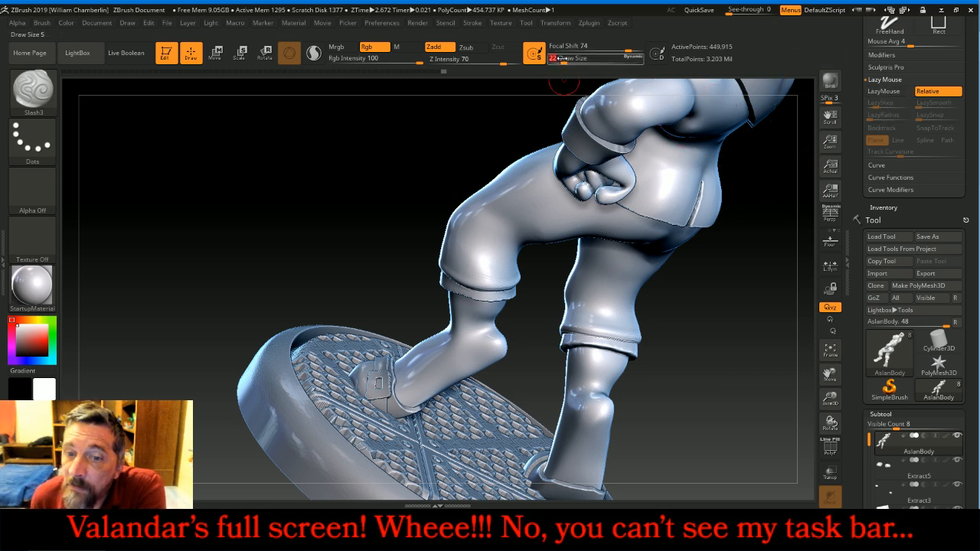
- Set up the Layer brush with Alpha 48, LazyMouse off and draw size 10
left_click(45, 92)
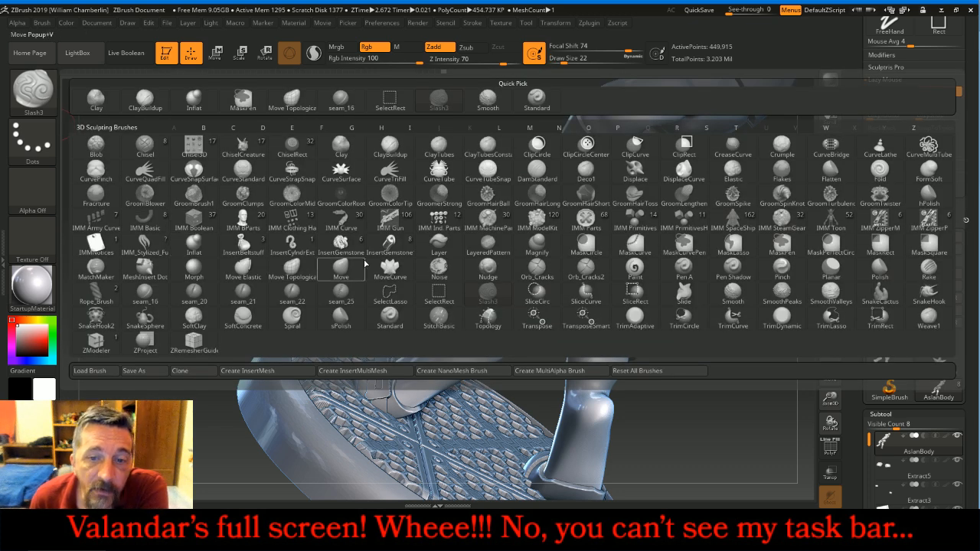
left_click(439, 245)
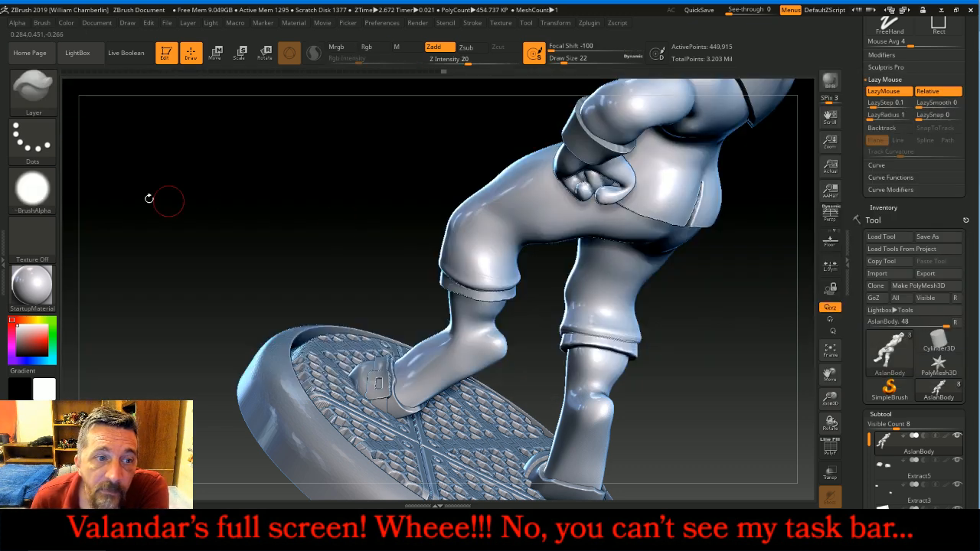
left_click(37, 192)
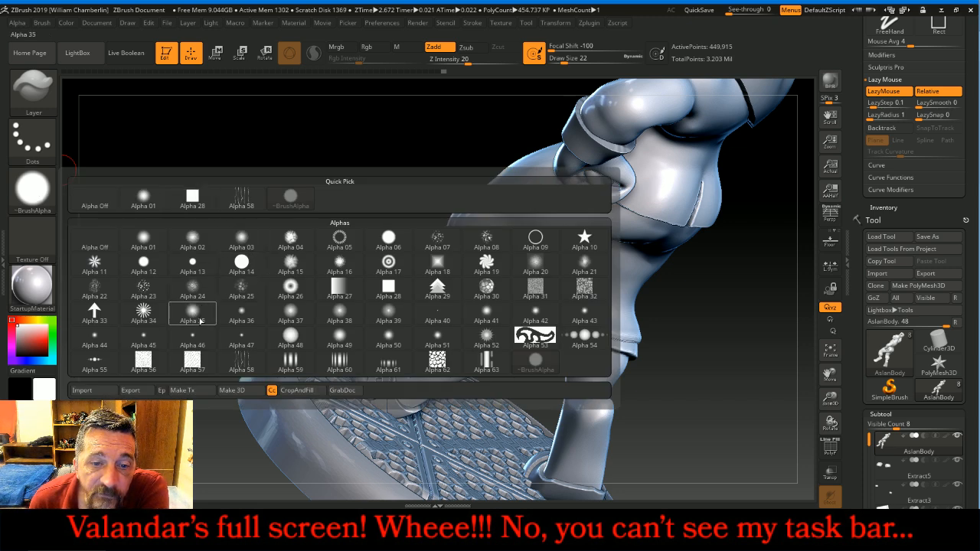
left_click(290, 334)
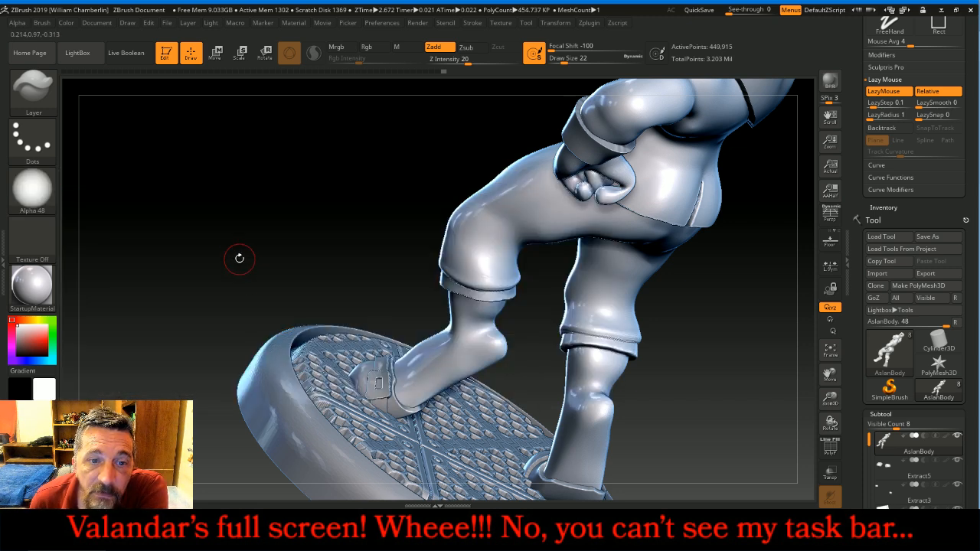
left_click_drag(298, 199, 304, 198)
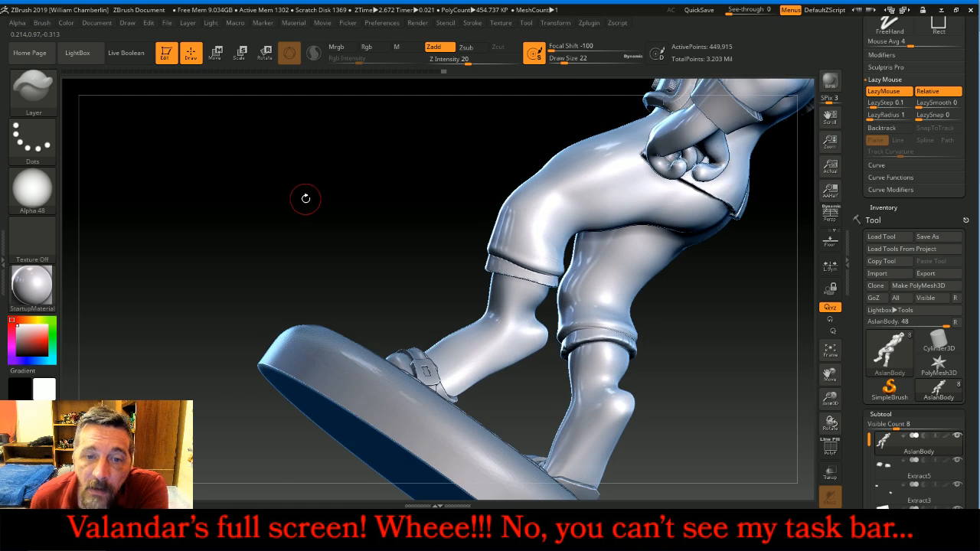
key("bracketleft")
key("bracketleft")
key("bracketleft")
key("l")
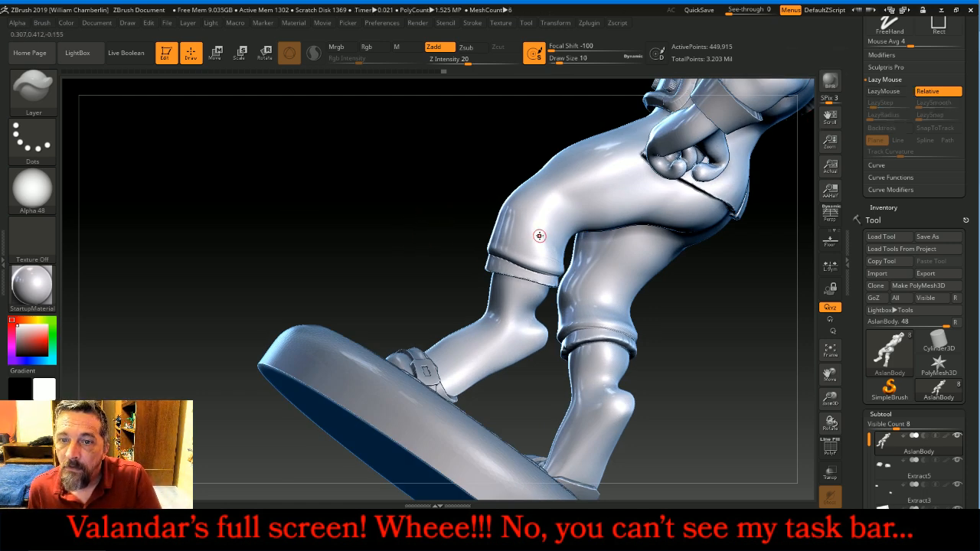
- Try a small knotted tie on the figure's left trouser hem at draw size 7 and Z intensity 63
left_click_drag(829, 397, 831, 409)
left_click_drag(757, 361, 725, 345)
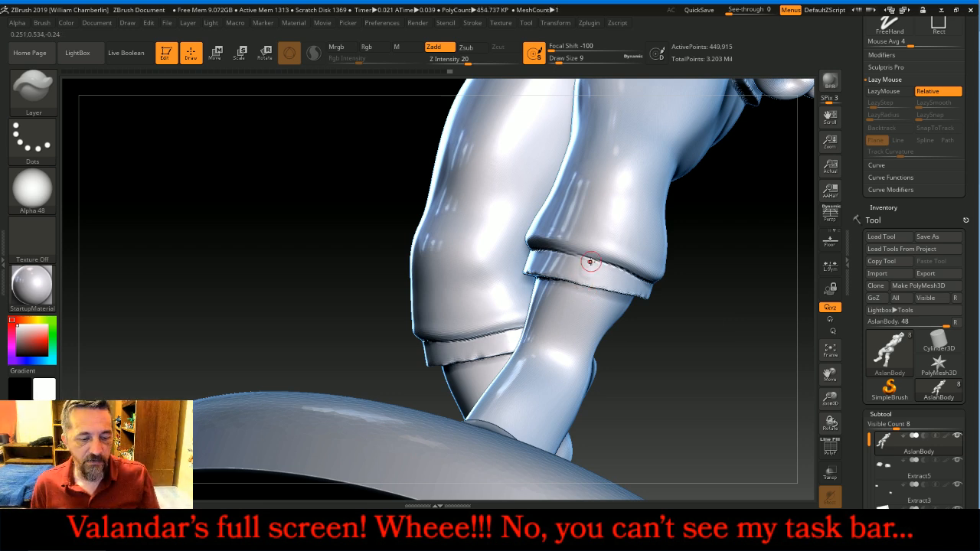
left_click_drag(468, 59, 490, 59)
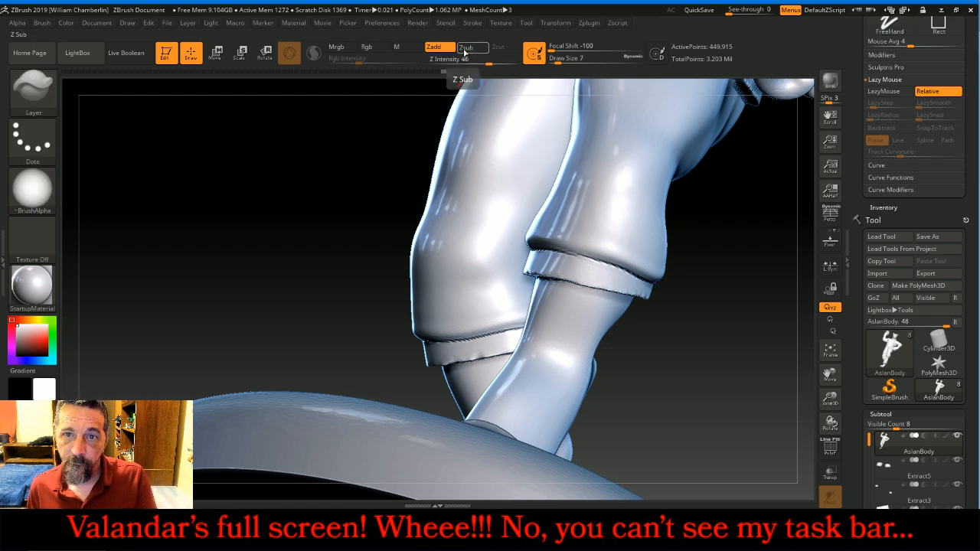
left_click_drag(487, 60, 499, 60)
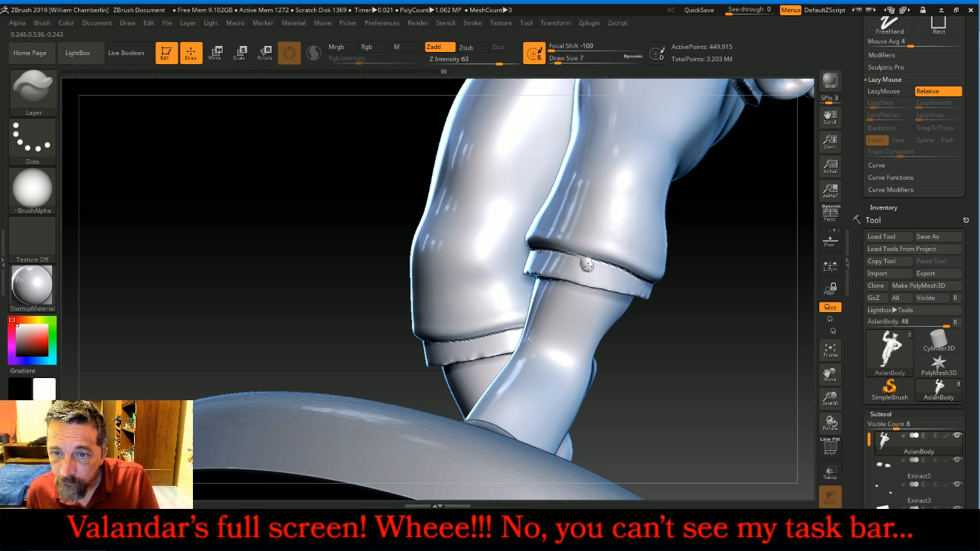
left_click_drag(588, 276, 590, 280)
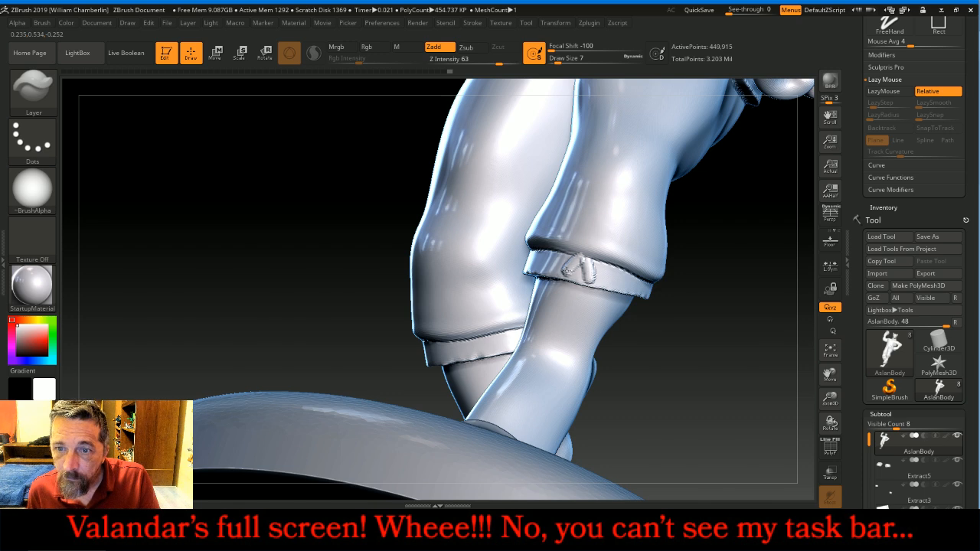
left_click_drag(723, 347, 743, 360)
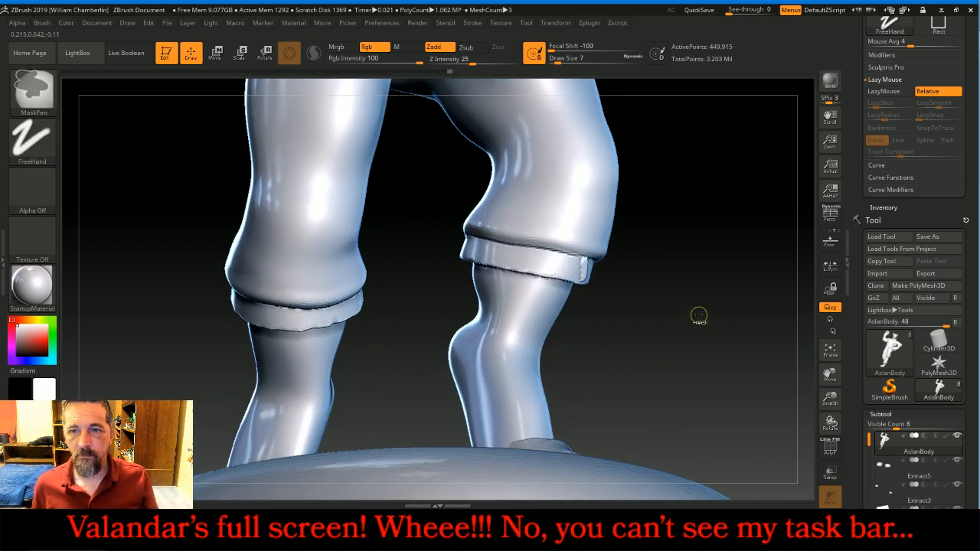
- Draw a small tie with two short ends on the figure's left trouser hem, using Z intensity 87 and draw size 7
left_click_drag(710, 291, 697, 237)
left_click(511, 61)
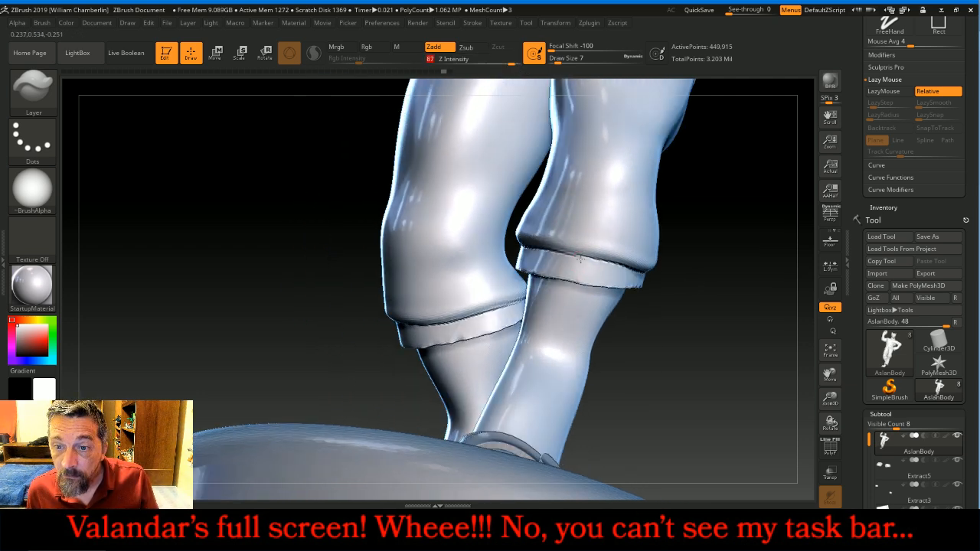
left_click_drag(582, 268, 578, 262)
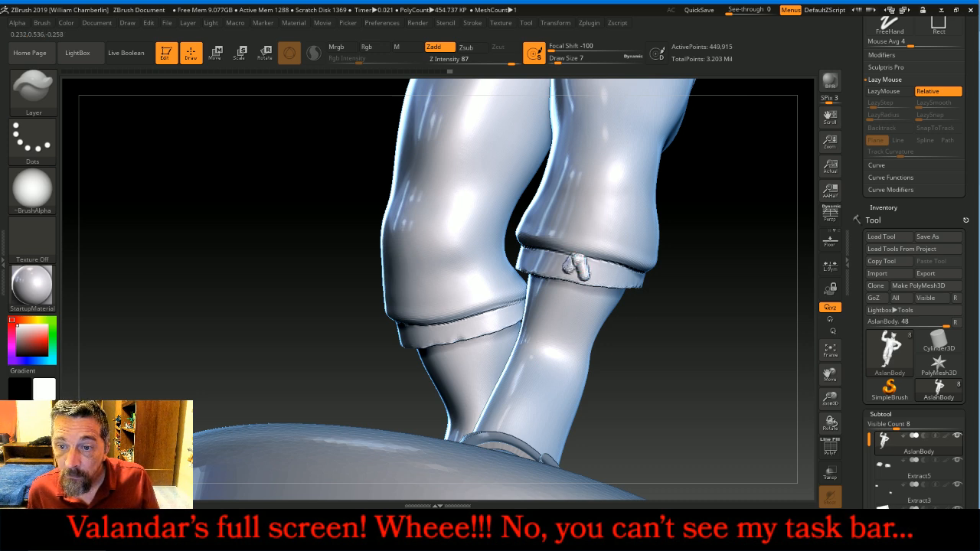
- Add a matching tie to the front of the figure's right trouser hem and check the whole figure
left_click_drag(681, 377, 678, 344)
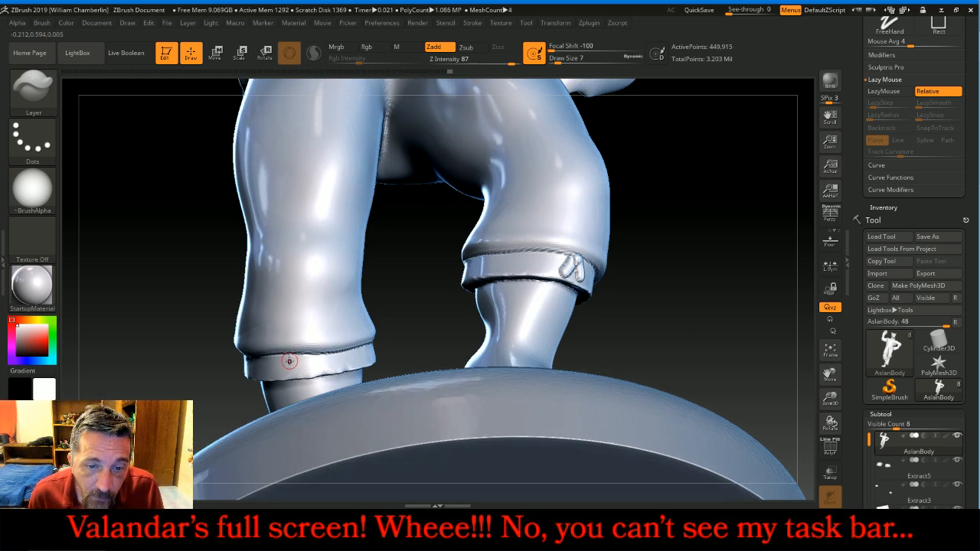
left_click_drag(293, 355, 299, 357)
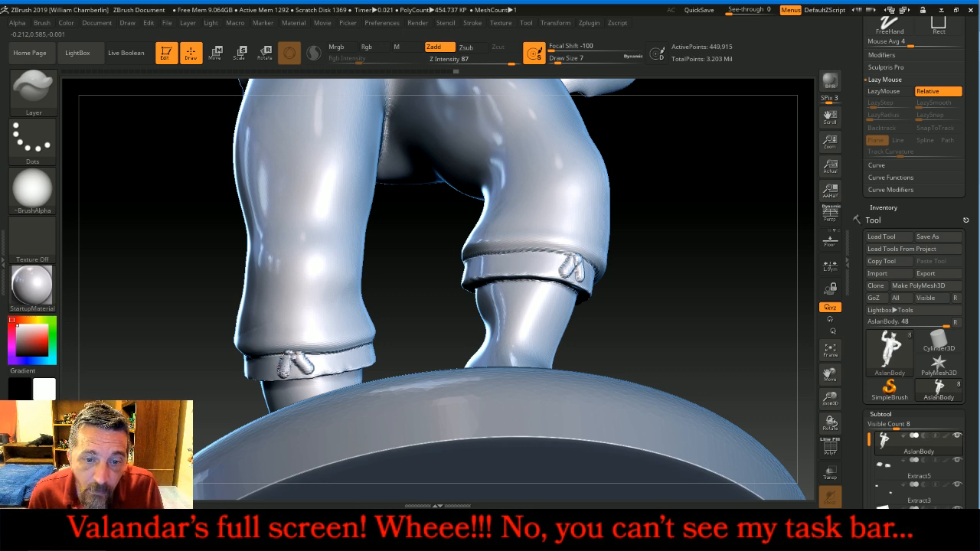
left_click_drag(709, 272, 713, 311)
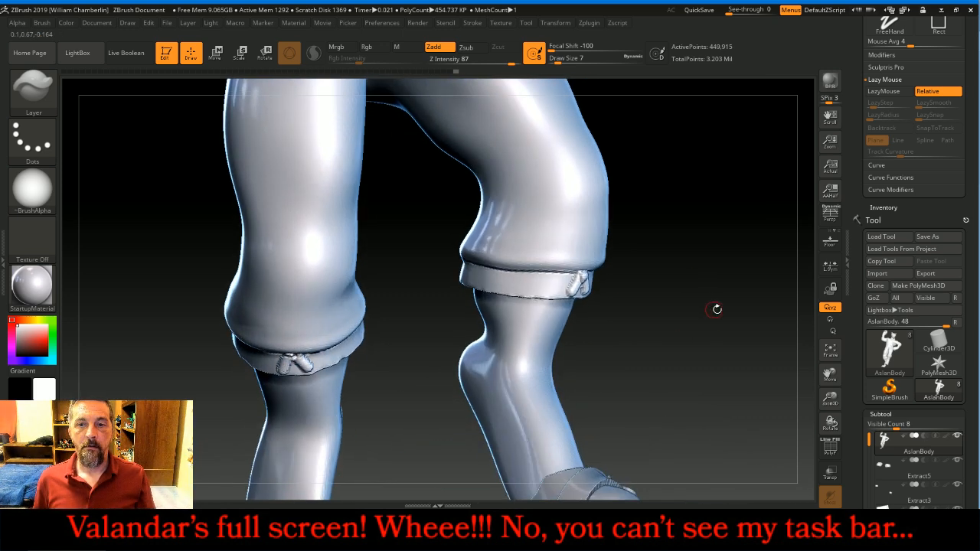
left_click(830, 351)
left_click_drag(781, 337, 747, 299)
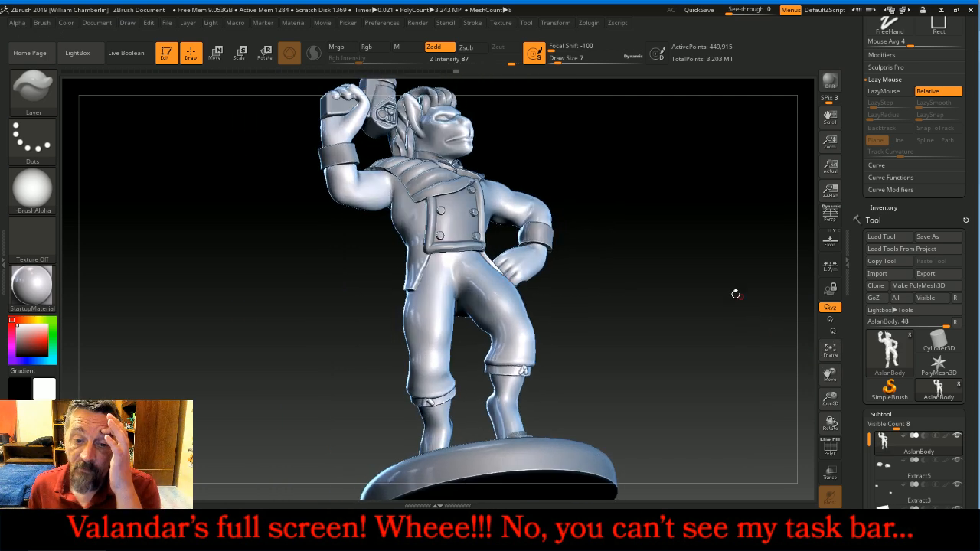
left_click_drag(664, 267, 686, 261)
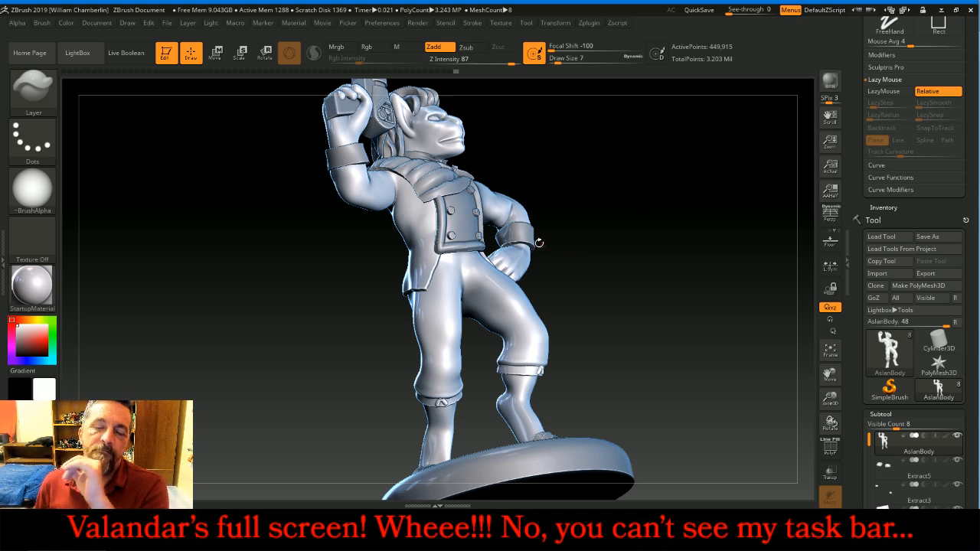
- Set up the ClayBuildup brush with Alpha 01, LazyMouse off and draw size 58 for sculpting the figure's left trouser leg
left_click(48, 100)
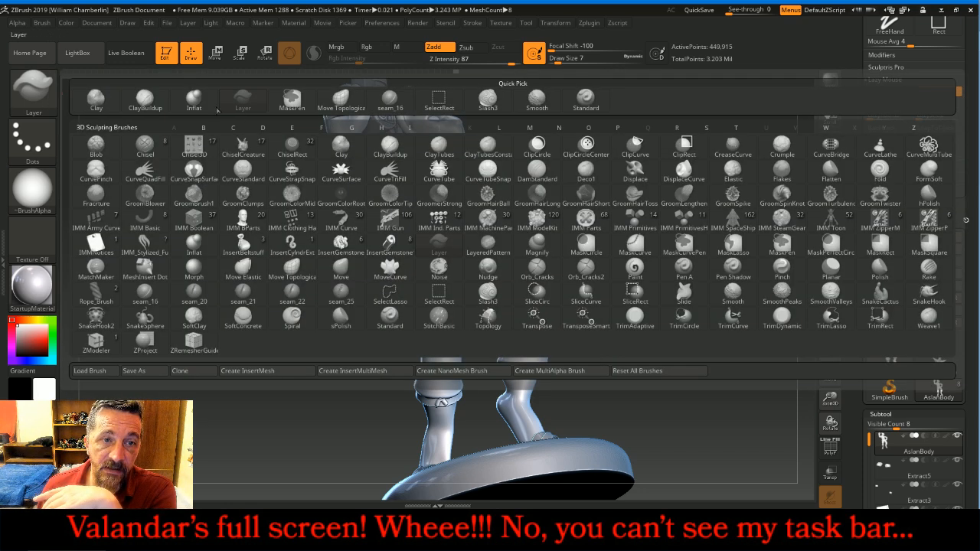
left_click(199, 101)
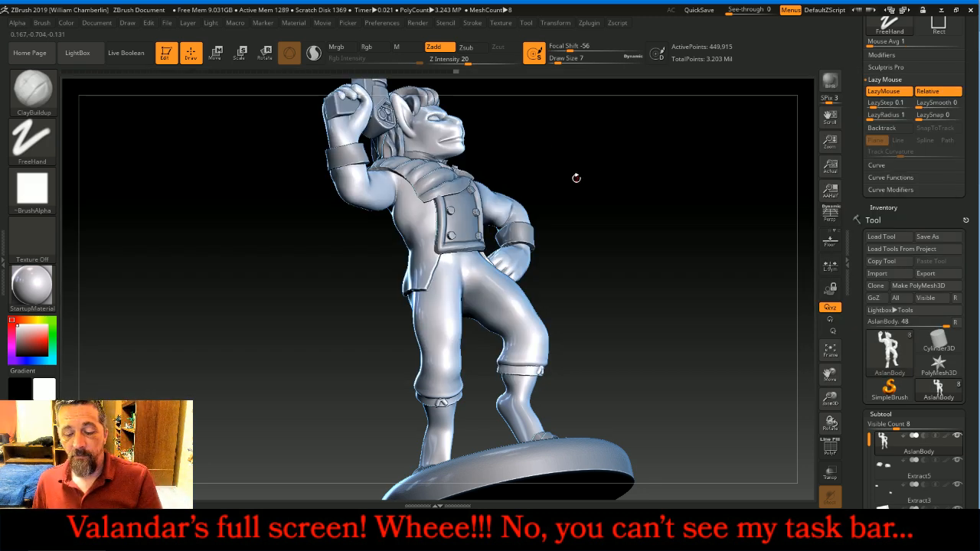
left_click_drag(575, 179, 576, 179)
key("bracketright")
key("bracketright")
key("bracketright")
key("bracketright")
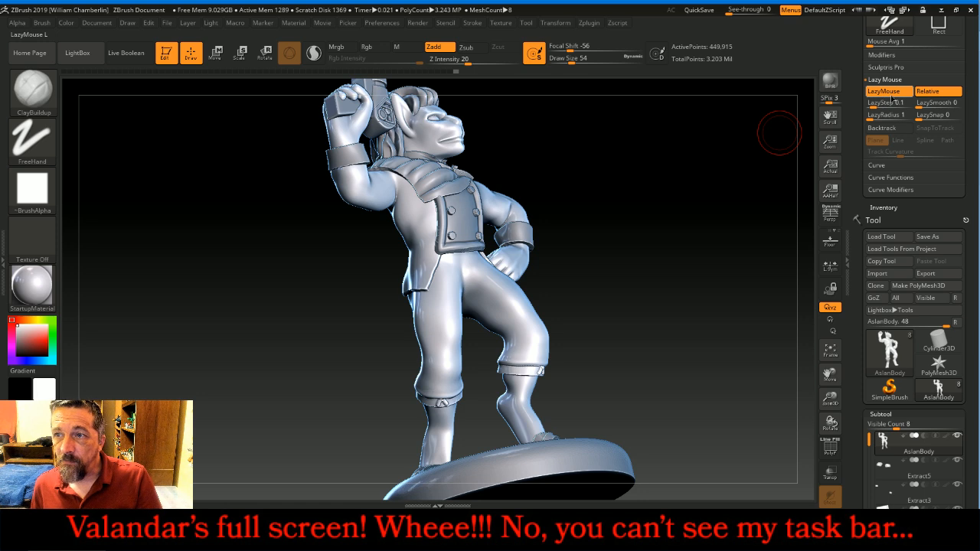
left_click(883, 91)
left_click(43, 194)
left_click(146, 200)
key("bracketright")
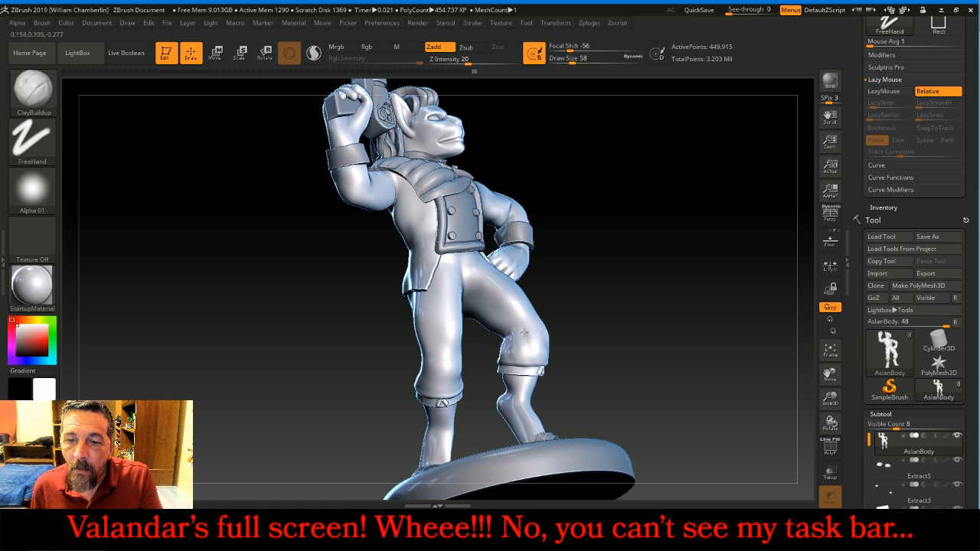
mouse_move(586, 345)
left_mouse_down()
mouse_move(631, 355)
mouse_move(617, 353)
left_mouse_up()
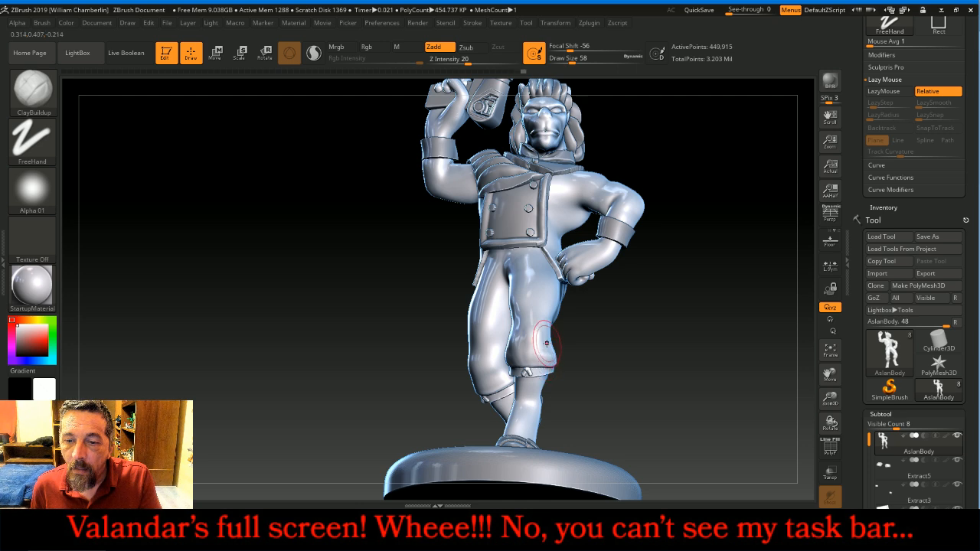
- Build up puffed cloth around the figure's left trouser leg just above the hem, using Z intensity 20 and draw size 58
mouse_move(549, 346)
left_mouse_down()
mouse_move(540, 339)
mouse_move(524, 351)
left_mouse_up()
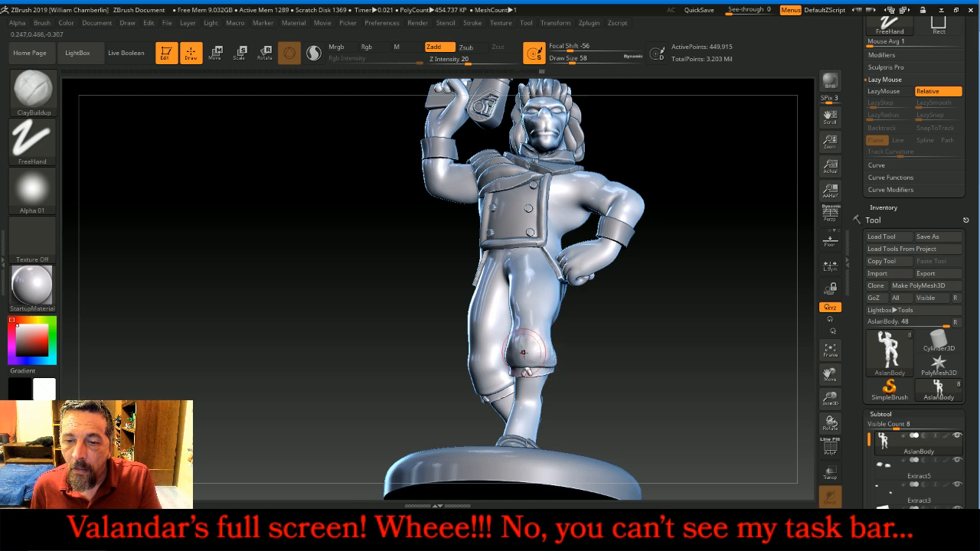
left_click_drag(585, 362, 554, 356)
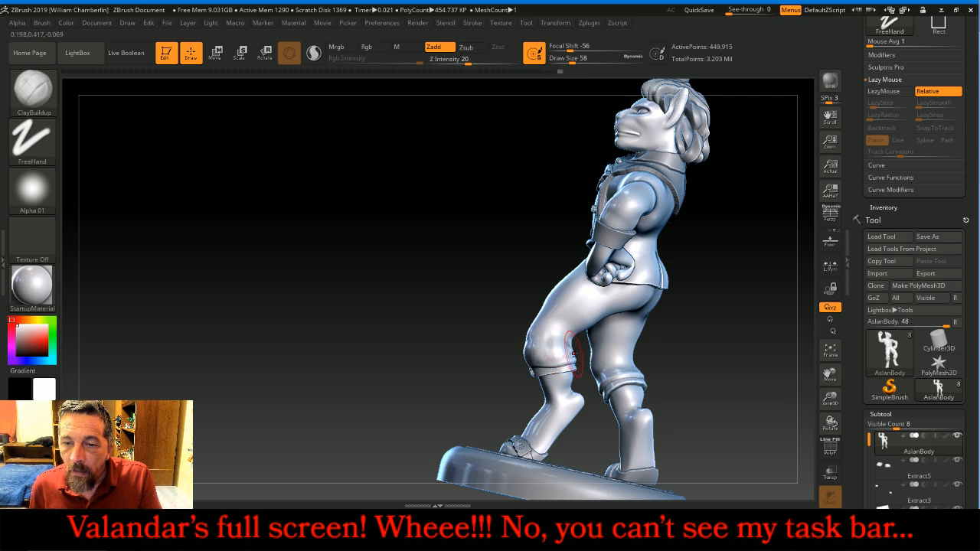
left_click_drag(440, 320, 487, 324)
mouse_move(595, 346)
left_mouse_down()
mouse_move(576, 350)
mouse_move(604, 355)
mouse_move(554, 347)
left_mouse_up()
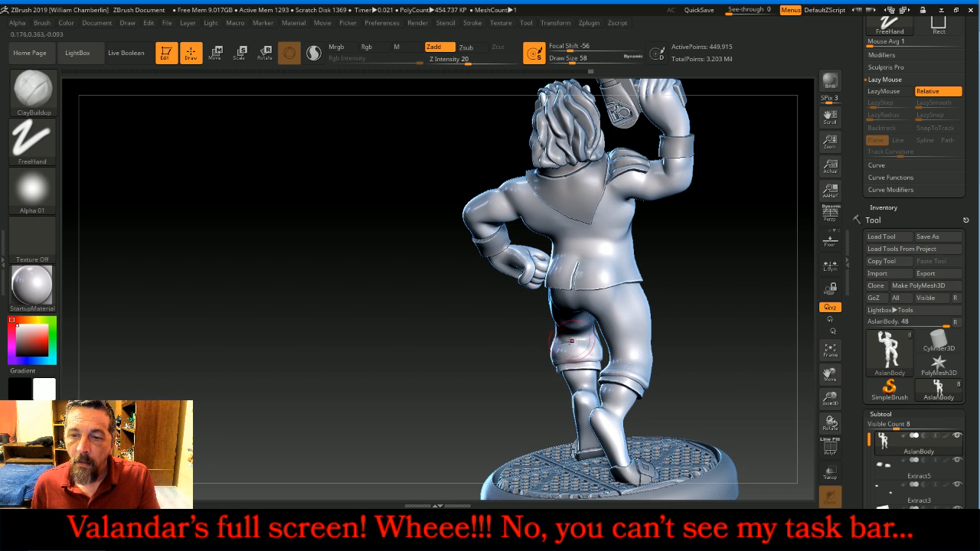
- Build up matching puffed cloth around the figure's right trouser leg above the hem and check the whole figure
mouse_move(456, 348)
left_mouse_down()
mouse_move(415, 290)
mouse_move(449, 278)
mouse_move(413, 287)
mouse_move(437, 318)
mouse_move(665, 350)
mouse_move(688, 365)
mouse_move(661, 340)
mouse_move(692, 345)
left_mouse_up()
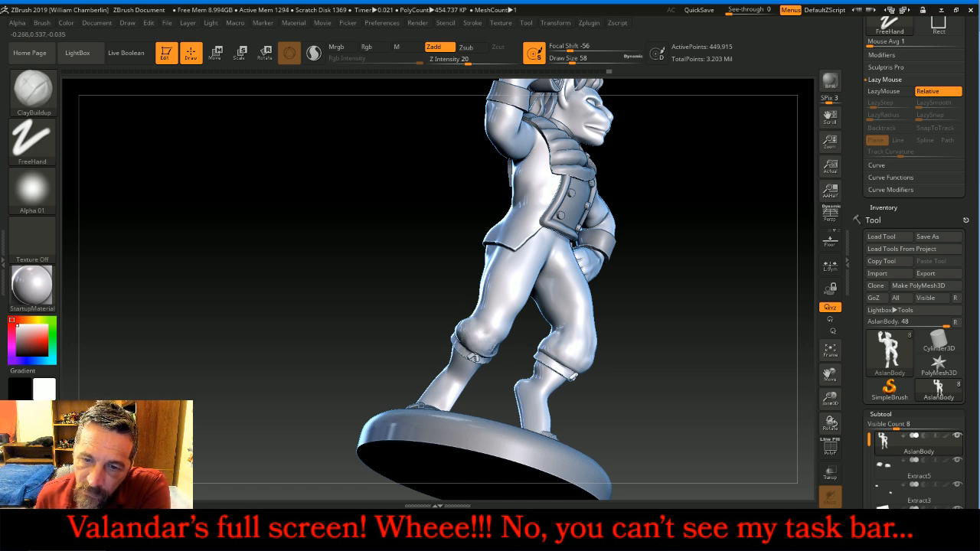
left_click_drag(417, 303, 385, 282)
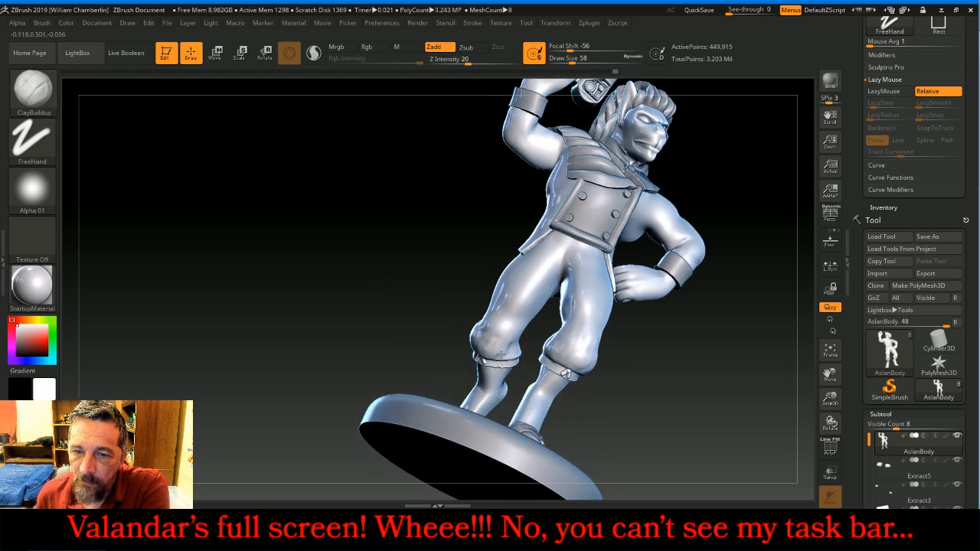
mouse_move(517, 337)
left_mouse_down()
mouse_move(505, 344)
mouse_move(478, 325)
mouse_move(502, 336)
mouse_move(496, 315)
left_mouse_up()
mouse_move(428, 244)
left_mouse_down()
mouse_move(391, 273)
mouse_move(509, 346)
left_mouse_up()
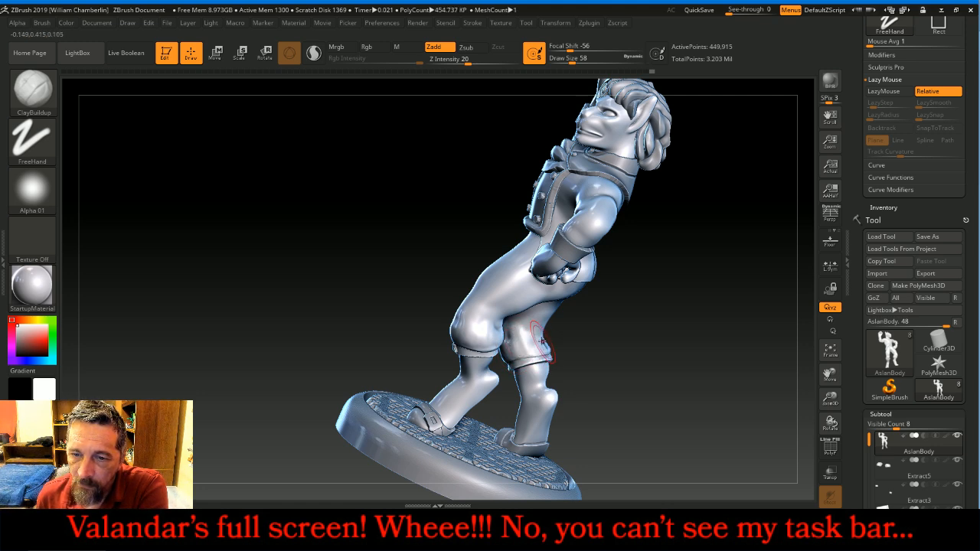
mouse_move(628, 343)
left_mouse_down()
mouse_move(567, 352)
mouse_move(555, 343)
left_mouse_up()
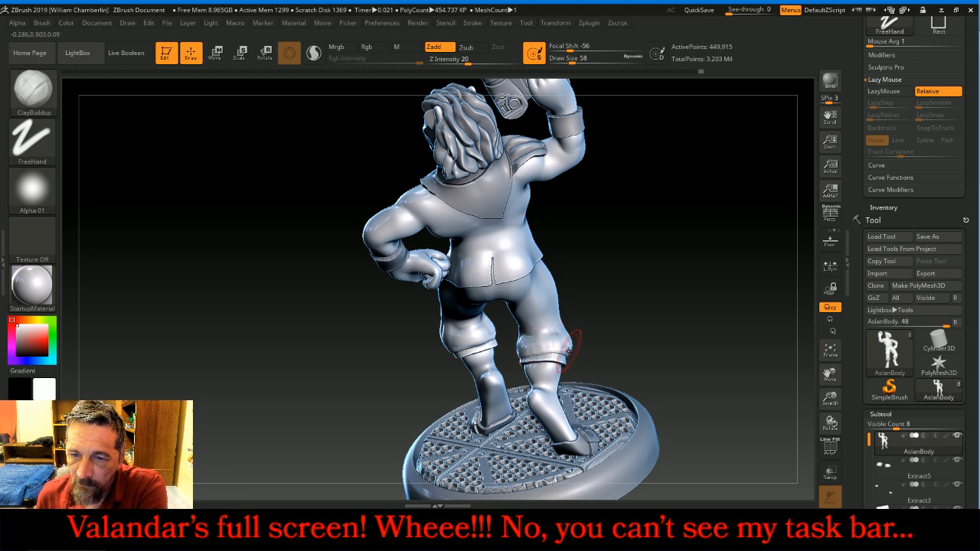
left_click_drag(663, 308, 750, 294)
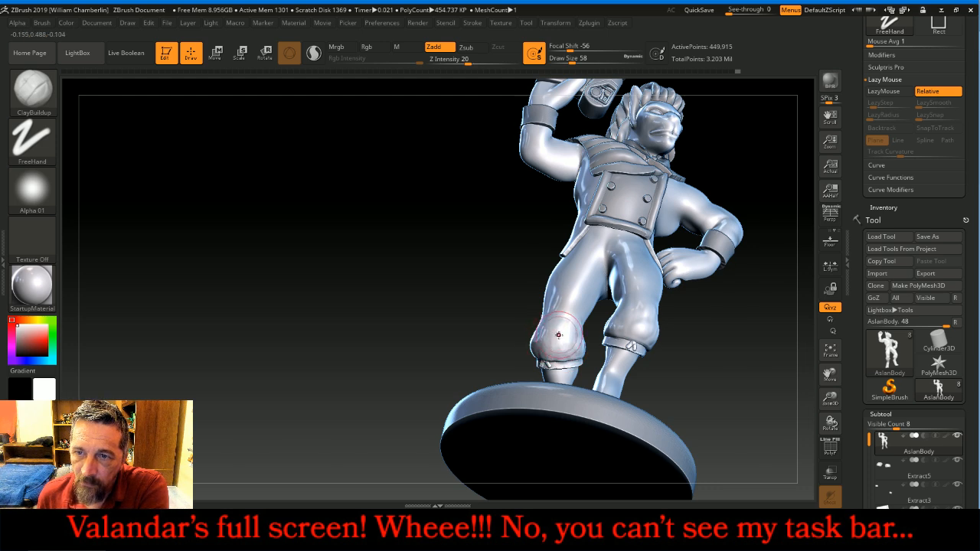
left_click_drag(422, 301, 442, 317)
mouse_move(707, 245)
left_mouse_down()
mouse_move(708, 258)
mouse_move(728, 240)
mouse_move(715, 247)
left_mouse_up()
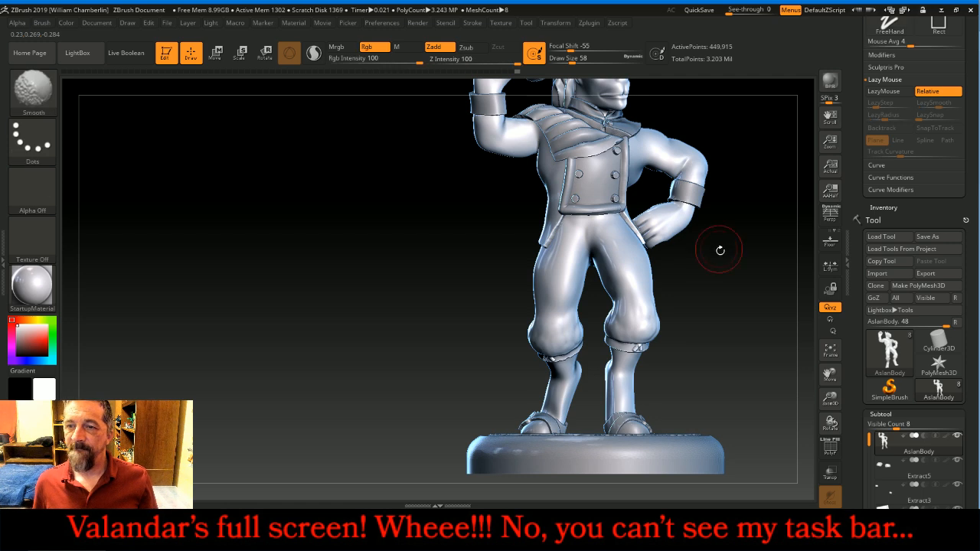
left_click(829, 352)
left_click(833, 357)
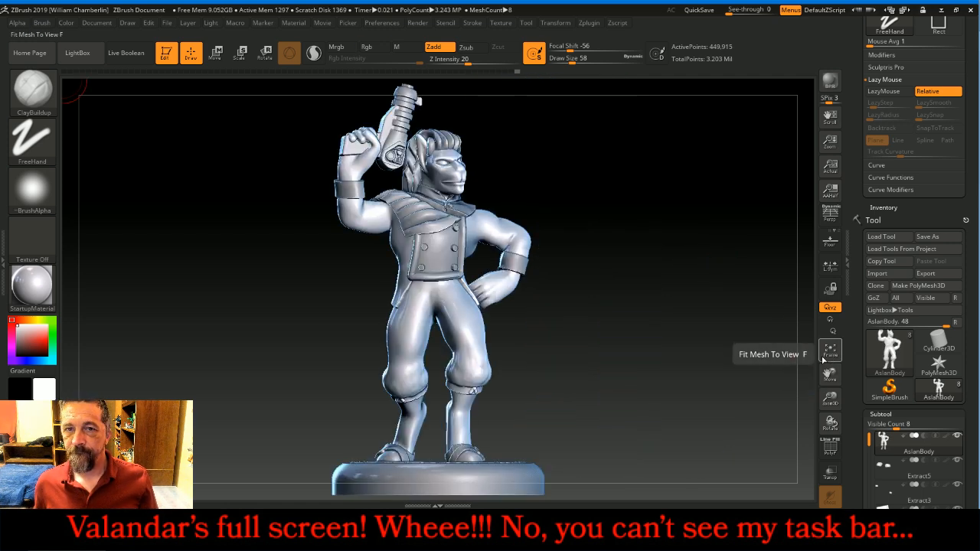
mouse_move(748, 350)
left_mouse_down()
mouse_move(682, 340)
mouse_move(764, 350)
mouse_move(744, 344)
left_mouse_up()
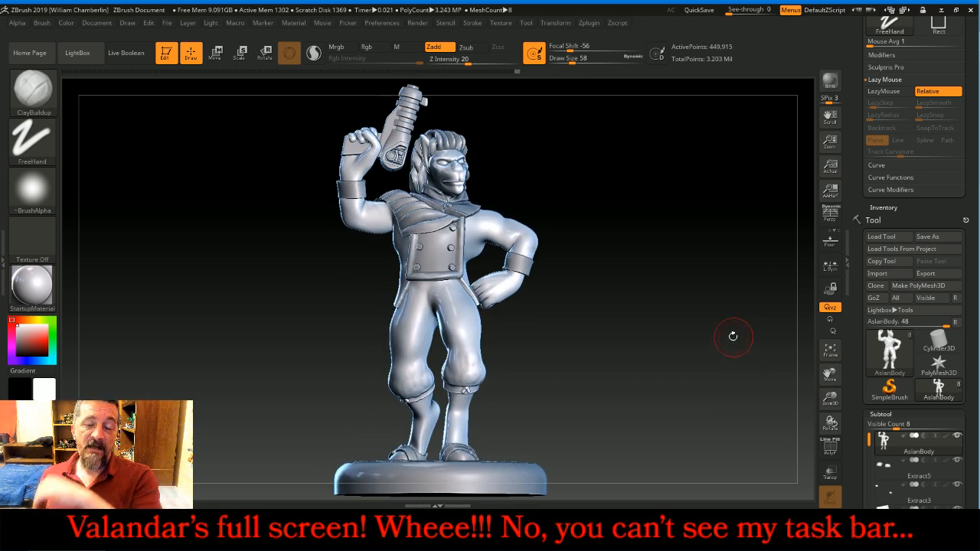
- Reshape the corners of the figure's mouth into a lopsided smirk with the Move brush at draw size 37
left_click_drag(829, 398, 836, 478)
left_click_drag(829, 374, 822, 503)
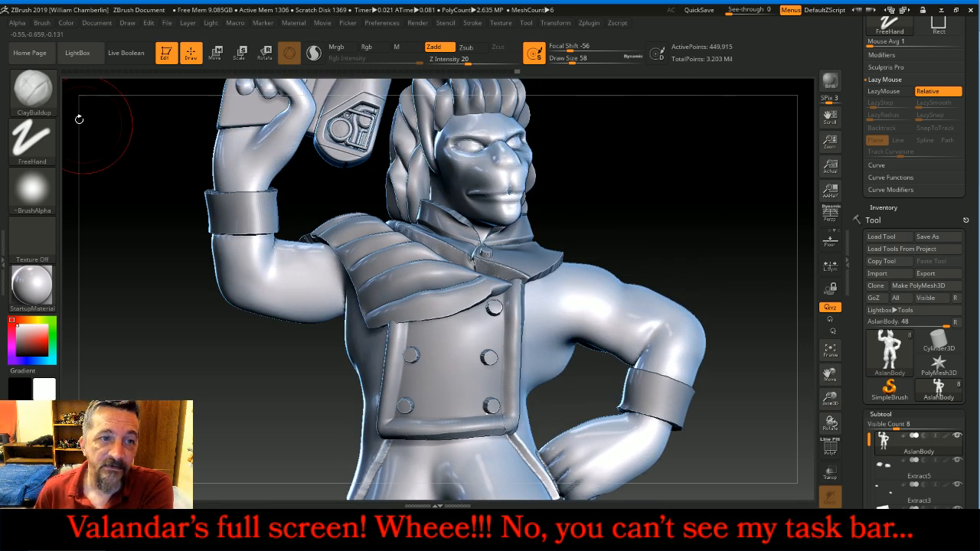
left_click(46, 98)
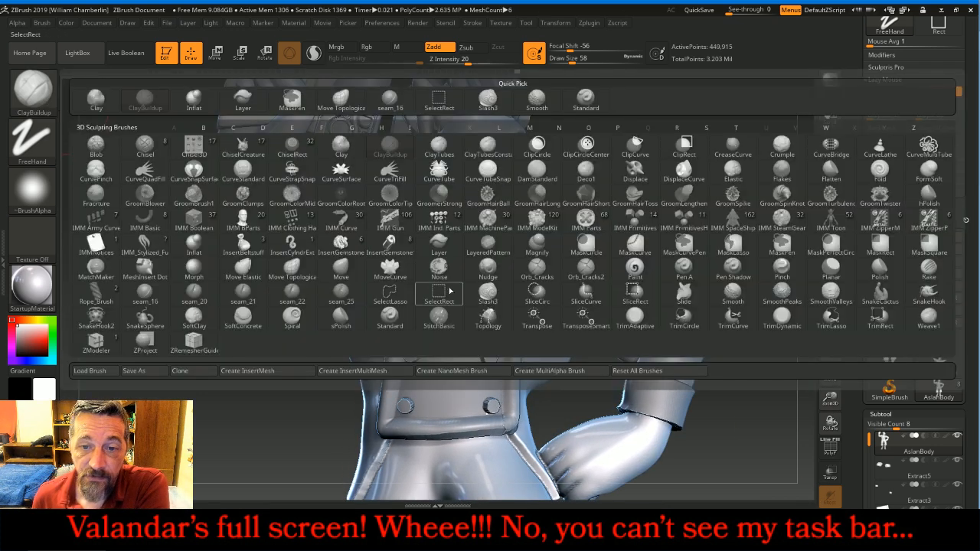
left_click(340, 269)
left_click_drag(572, 61, 567, 61)
left_click_drag(588, 139, 535, 173)
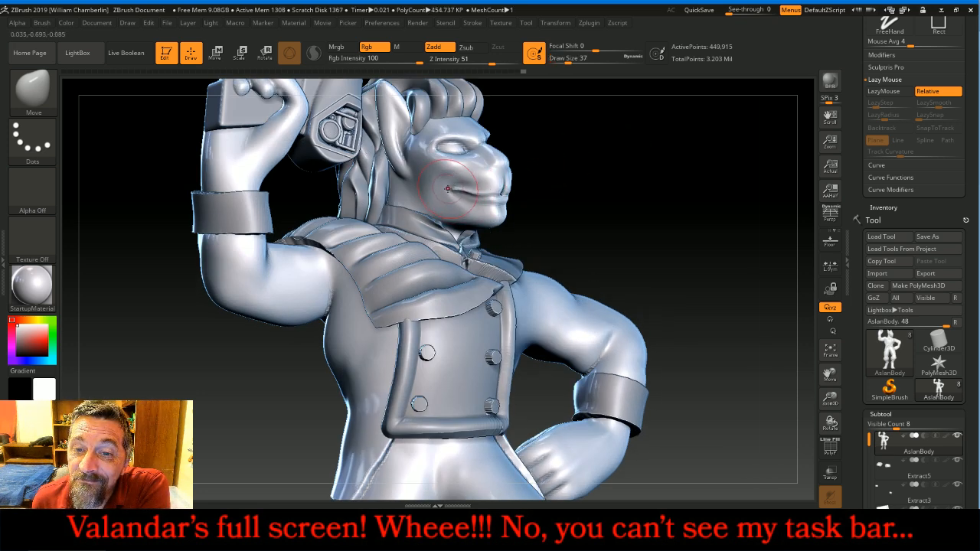
left_click_drag(493, 194, 501, 195)
left_click_drag(597, 217, 586, 175)
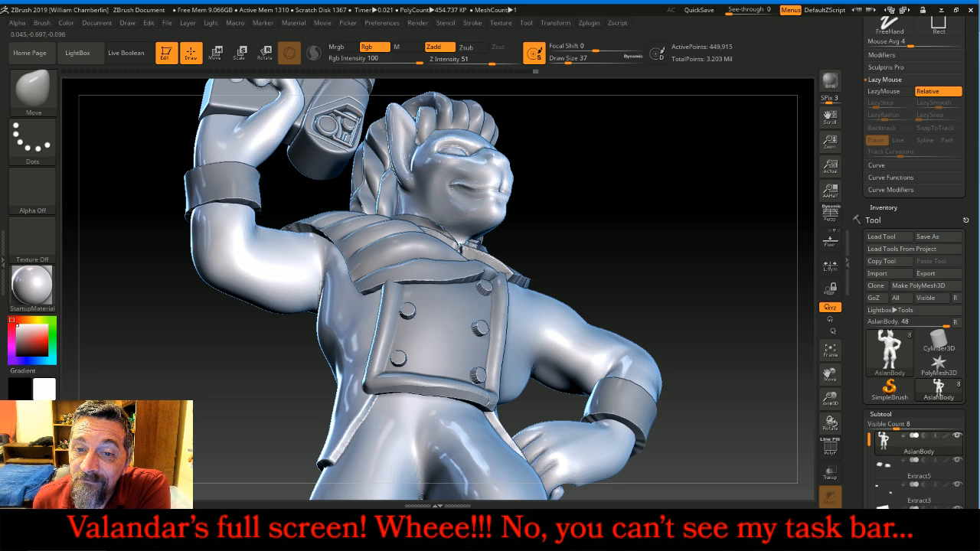
left_click_drag(564, 227, 666, 203)
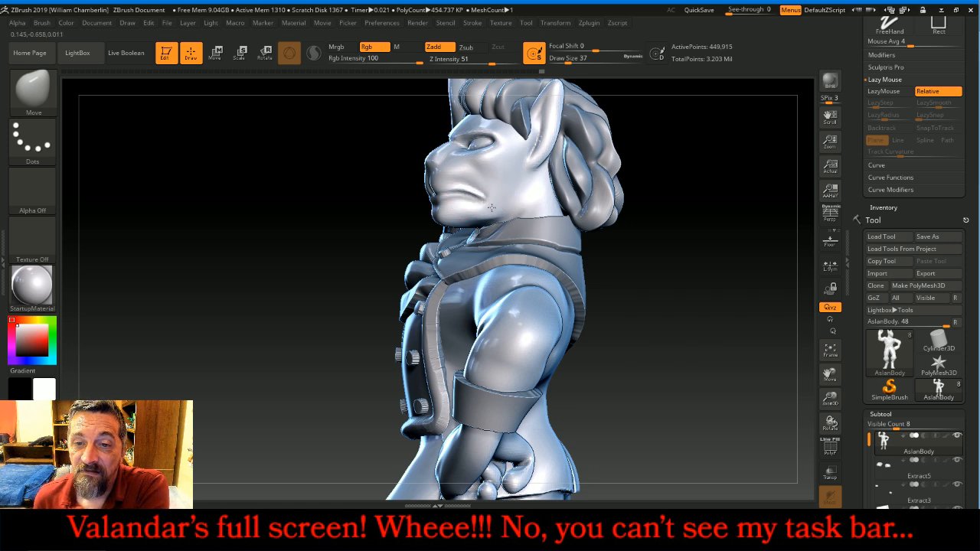
mouse_move(324, 245)
left_mouse_down()
mouse_move(342, 259)
mouse_move(466, 256)
left_mouse_up()
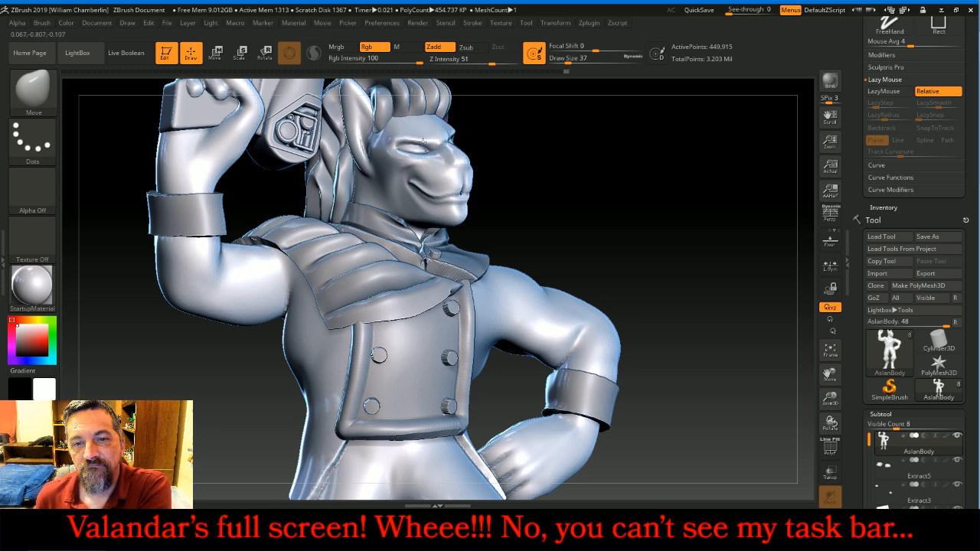
- Adjust the brow above the figure's left eye with the Move brush and review the whole figure
left_click_drag(647, 201, 595, 197)
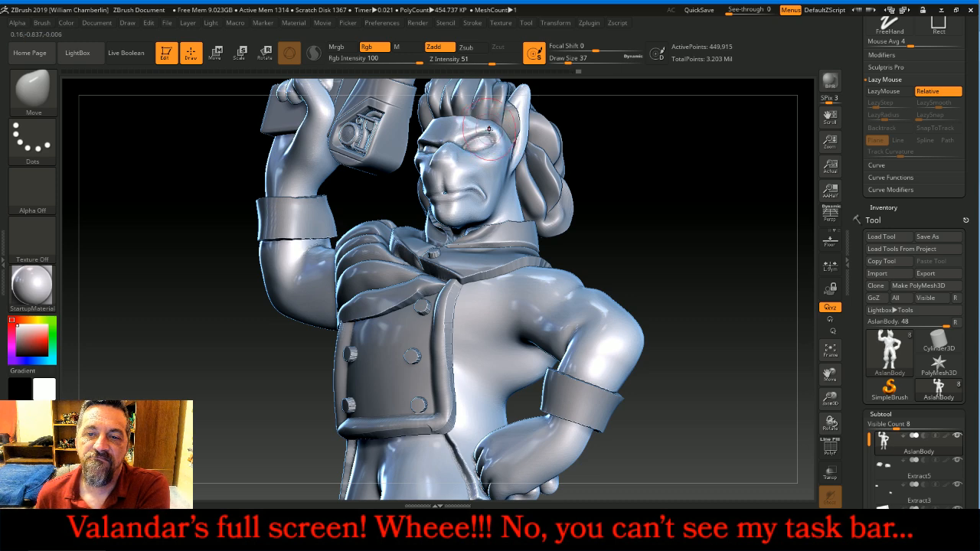
left_click_drag(643, 182, 678, 199)
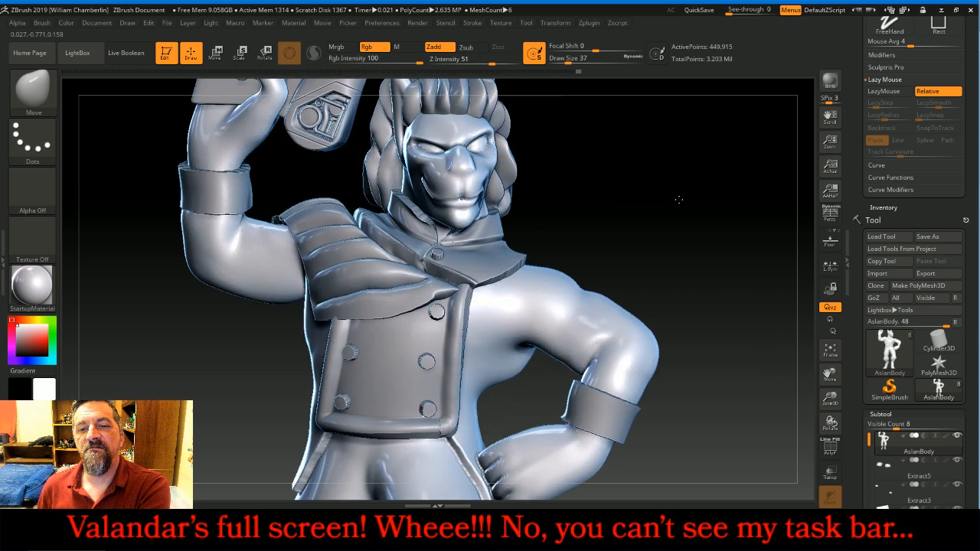
left_click(830, 350)
mouse_move(720, 344)
left_mouse_down()
mouse_move(685, 344)
mouse_move(738, 344)
mouse_move(696, 332)
mouse_move(744, 337)
mouse_move(720, 347)
mouse_move(731, 342)
mouse_move(714, 322)
left_mouse_up()
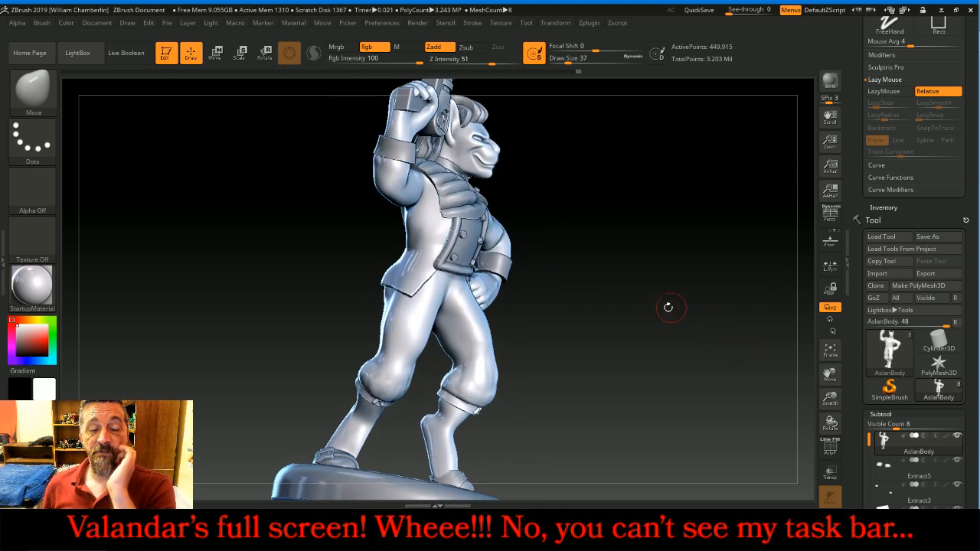
- Load the seam_10 brush from the Stitch2 brush folder in LightBox
left_click(37, 91)
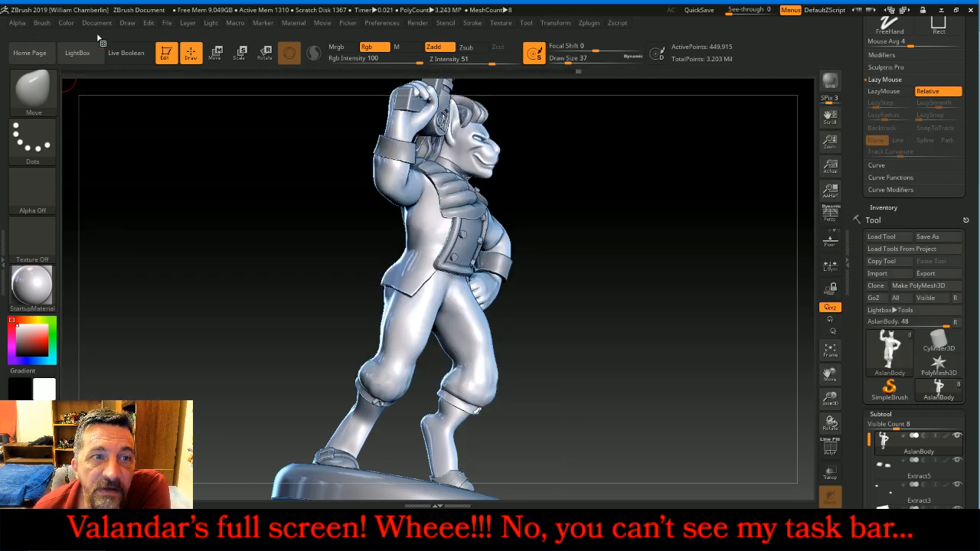
left_click(80, 53)
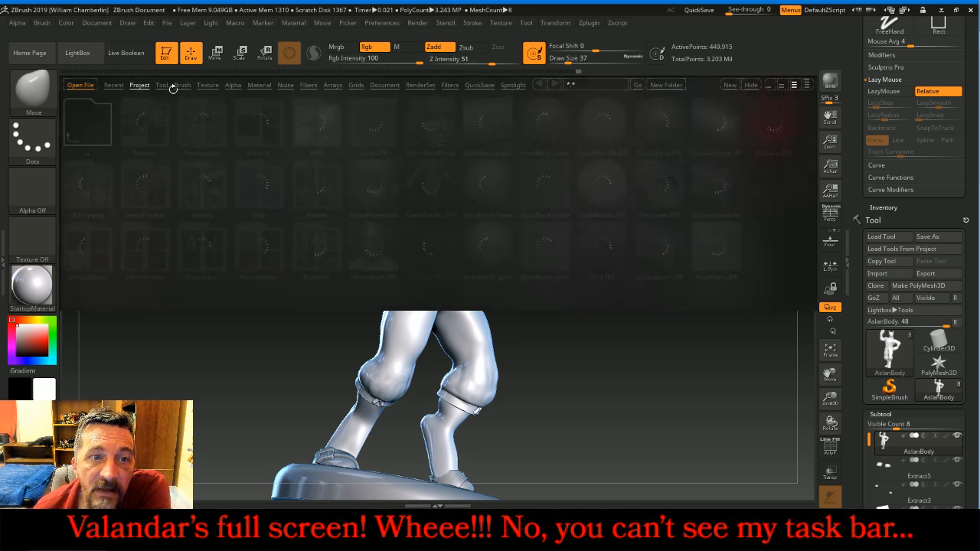
left_click(180, 86)
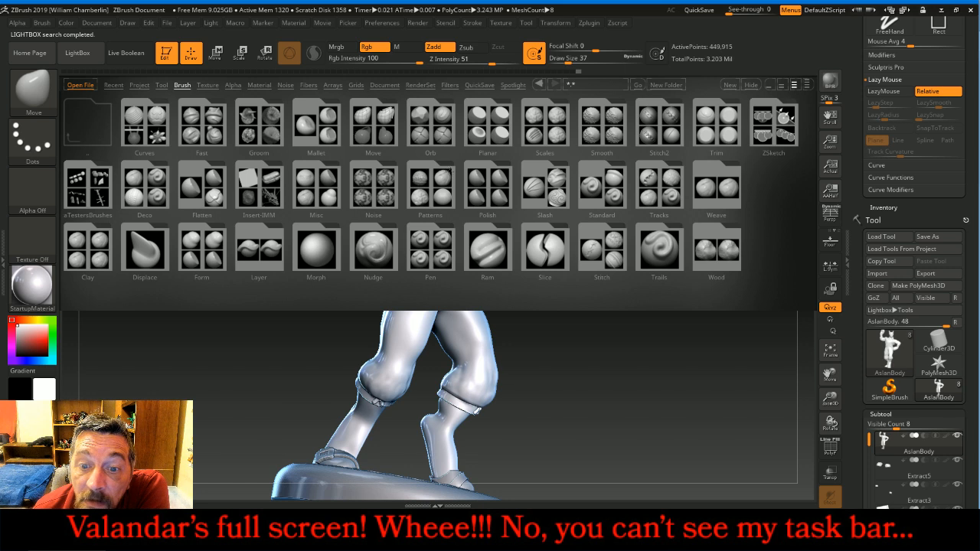
double_click(659, 127)
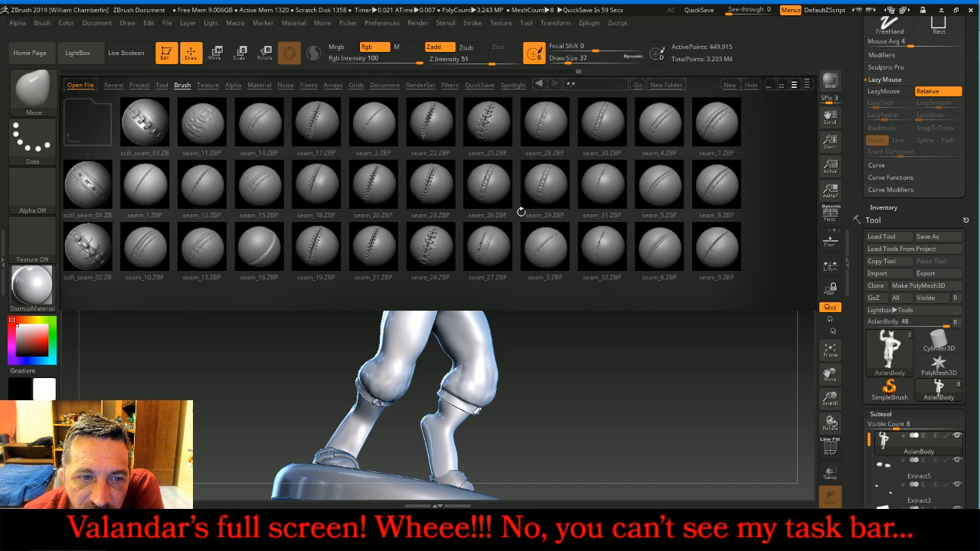
left_click_drag(529, 221, 499, 224)
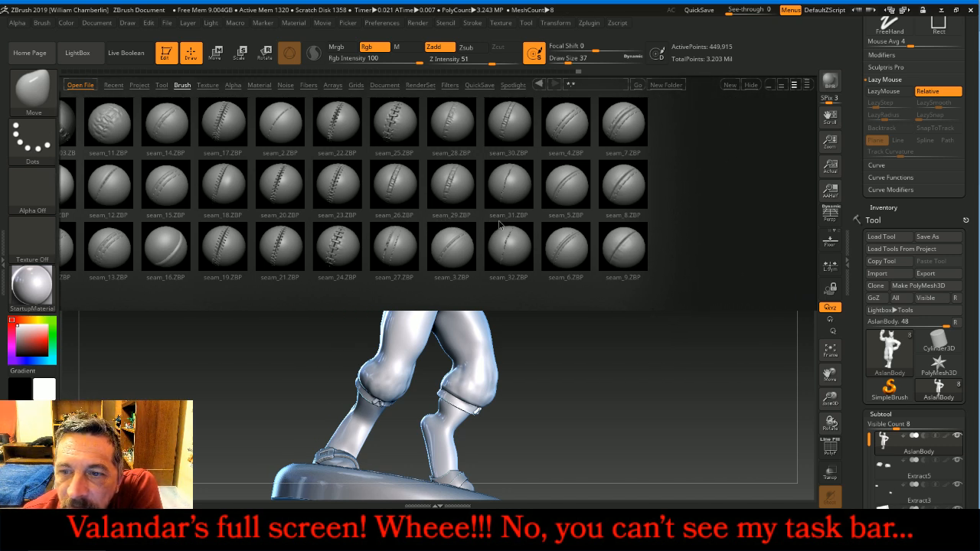
left_click_drag(505, 221, 541, 214)
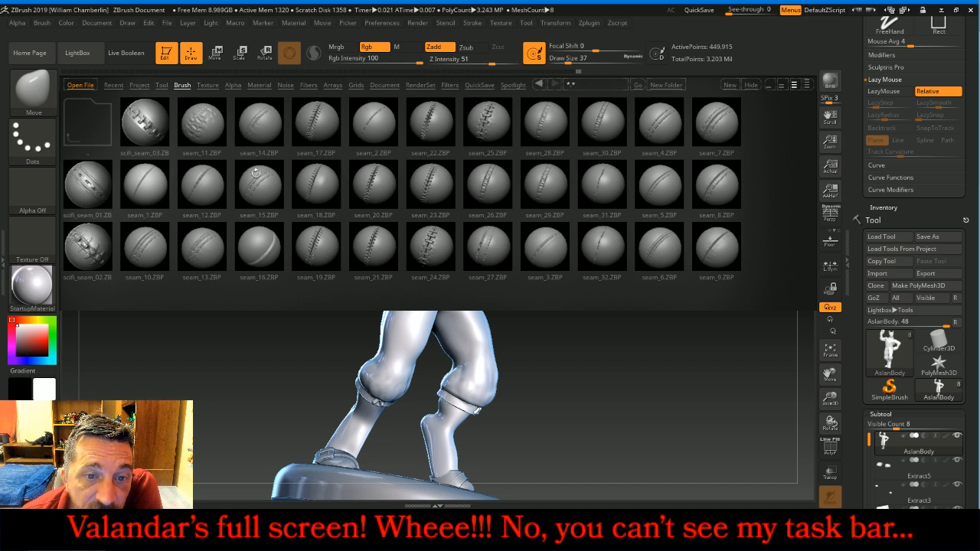
left_click(155, 245)
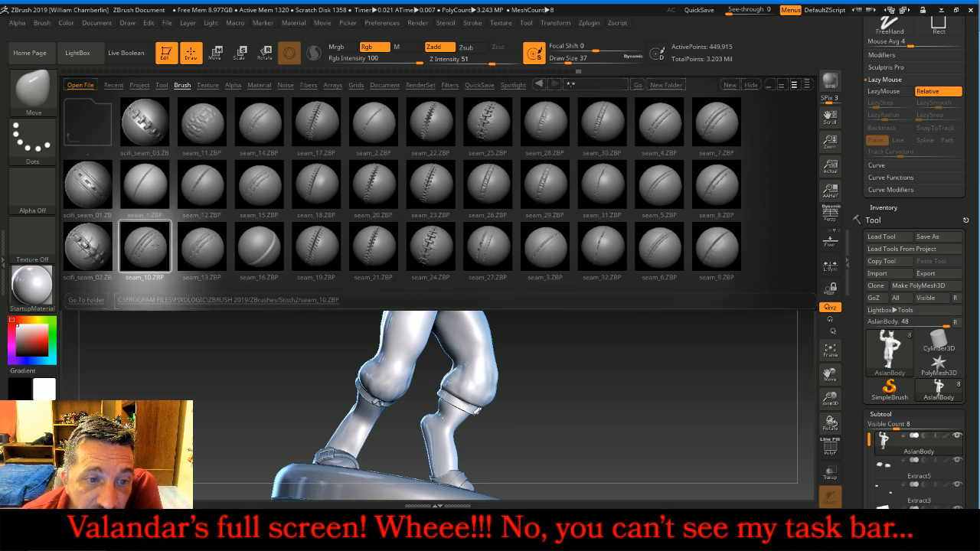
double_click(155, 246)
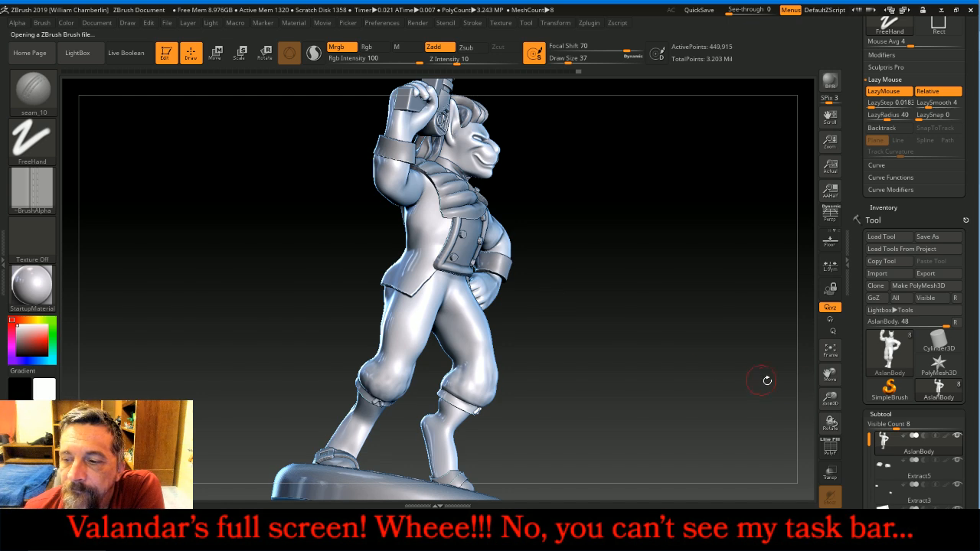
- Make the subtools covering the trousers transparent, with the front of the trousers in close view
left_click_drag(825, 394, 817, 437)
left_click_drag(824, 375, 828, 333)
left_click_drag(691, 308, 672, 292)
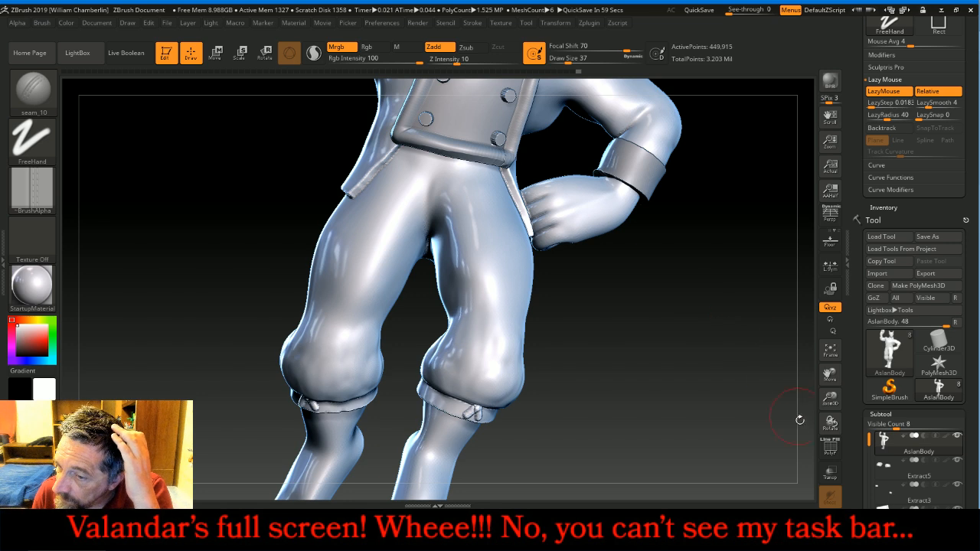
left_click(835, 477)
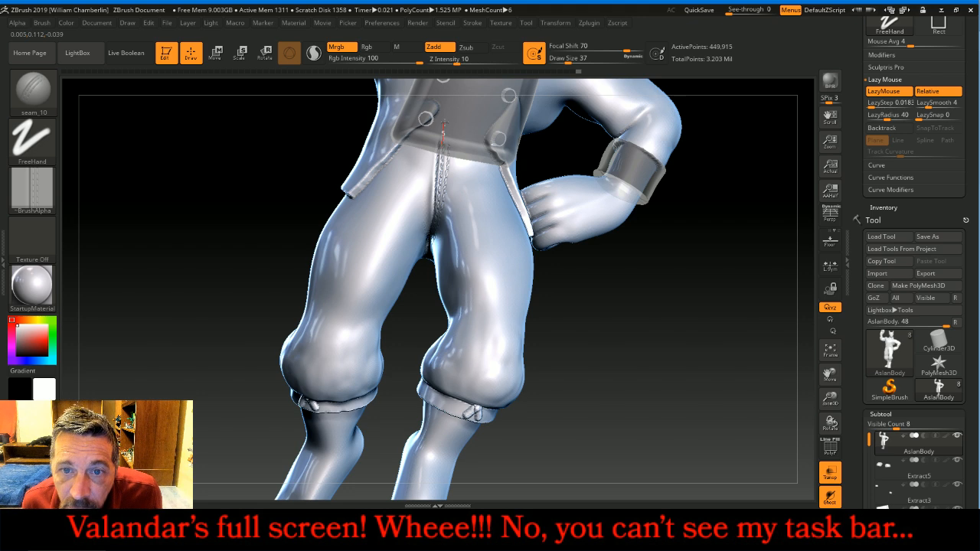
- Try a stitched centre seam down the front of the trousers with seam_10 at draw size 37, and undo it
left_click_drag(443, 120, 445, 119)
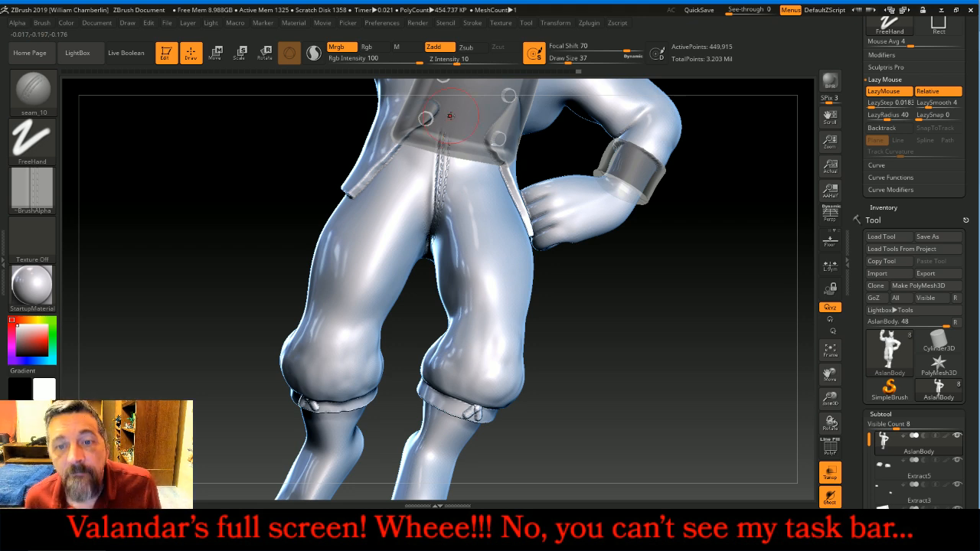
key("ctrl+z")
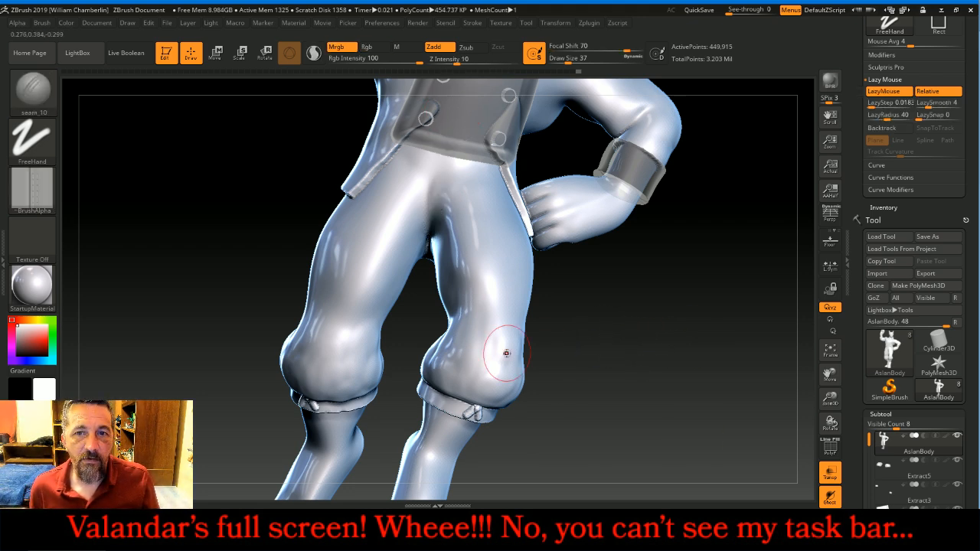
- Switch to the seam_16 brush for the centre seam of the trousers
left_click(34, 192)
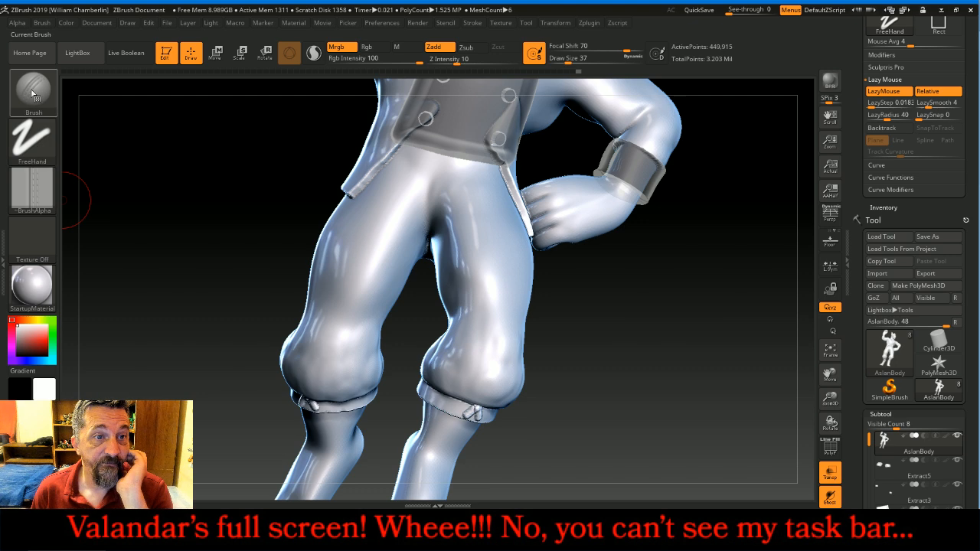
left_click(33, 92)
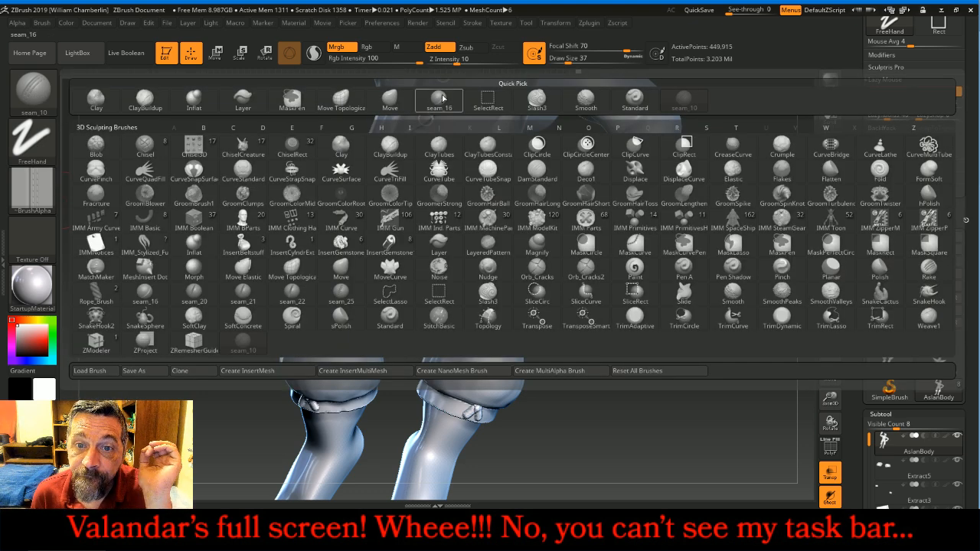
left_click(440, 101)
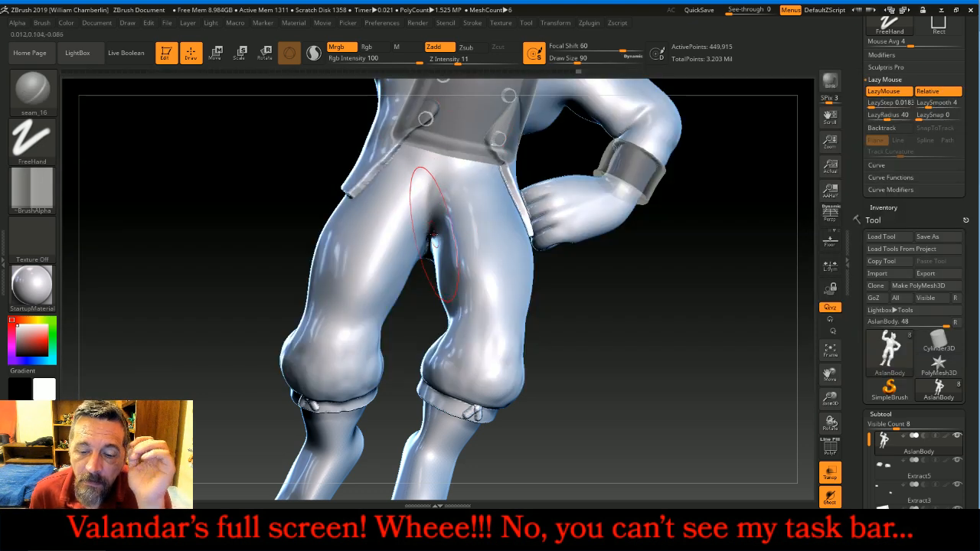
- Sculpt the centre seam and the stitched fly outline on the trousers' front with seam_16, using draw size 66 and Z Intensity 18
key("bracketleft")
key("bracketleft")
key("bracketleft")
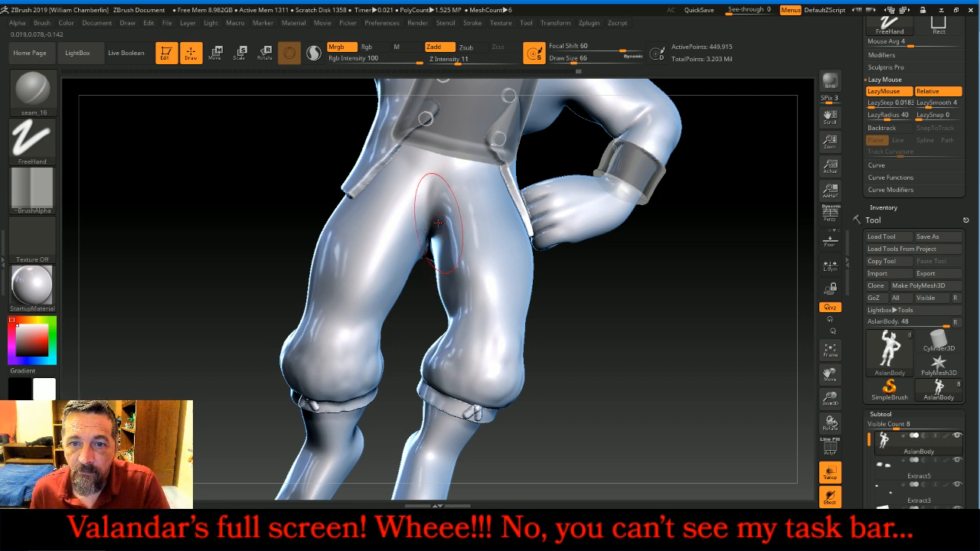
left_click_drag(461, 61, 459, 60)
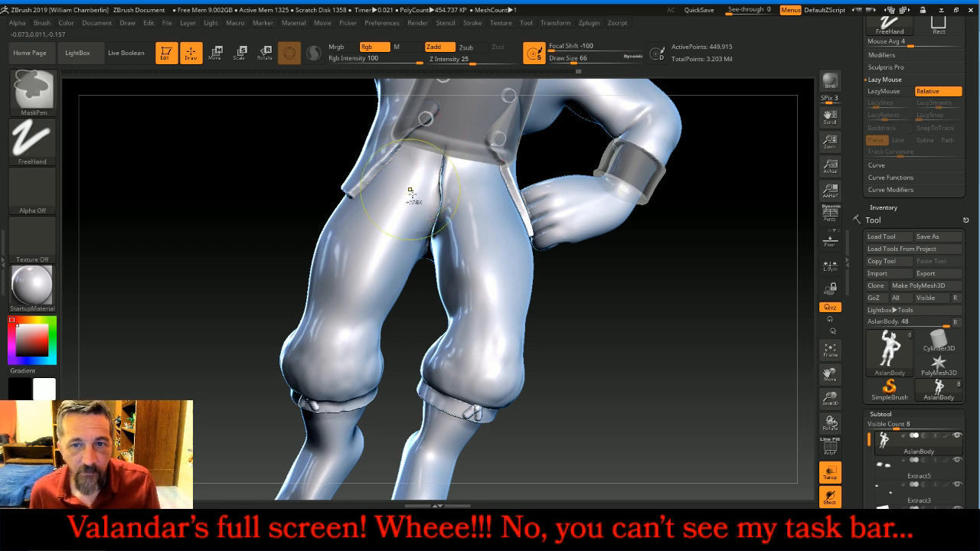
left_click_drag(428, 238, 430, 225)
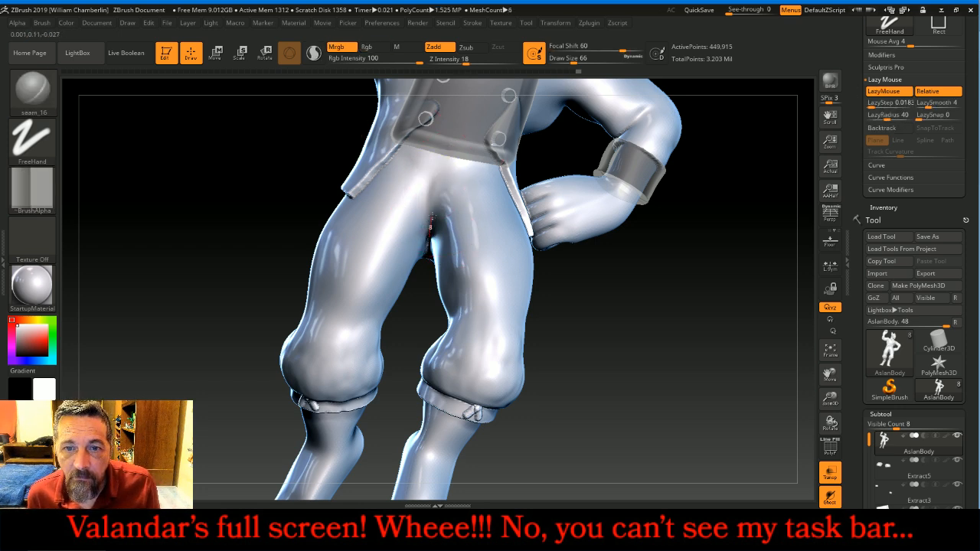
left_click_drag(436, 183, 447, 138)
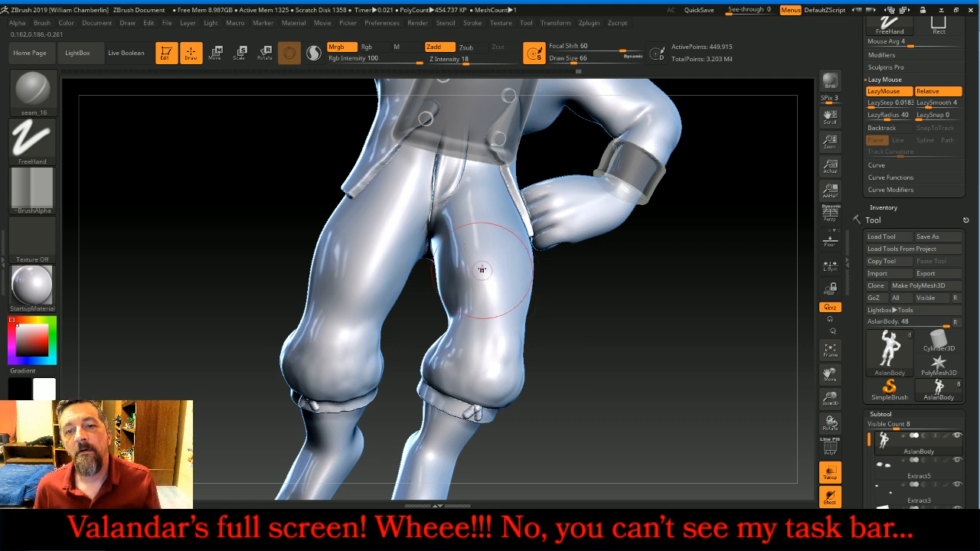
left_click_drag(453, 192, 408, 209)
- Sculpt an inseam along the inner side of each trouser leg, running between the crotch and the knee cuff
left_click_drag(584, 343, 637, 344)
mouse_move(430, 182)
left_mouse_down()
mouse_move(420, 223)
mouse_move(459, 294)
left_mouse_up()
left_click_drag(440, 391, 450, 394)
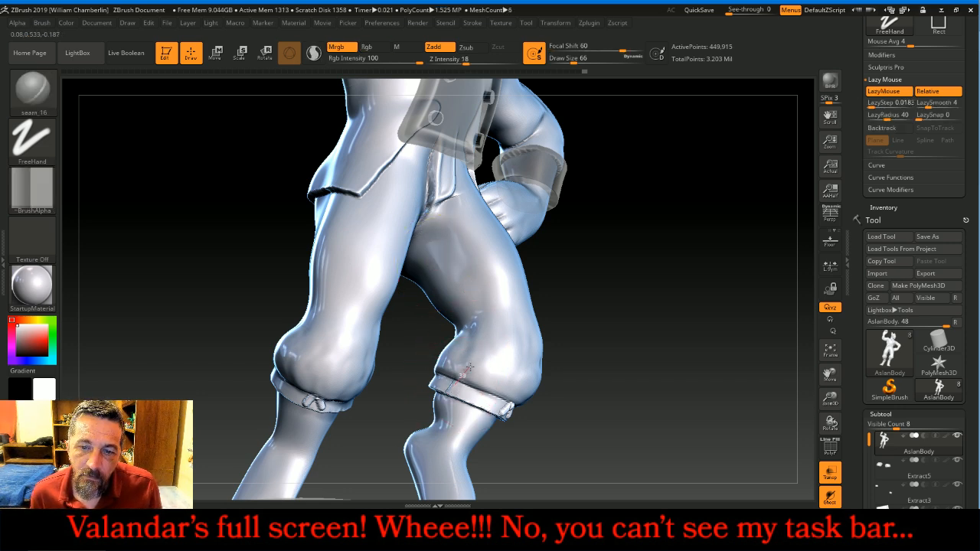
mouse_move(476, 356)
left_mouse_down()
mouse_move(459, 286)
mouse_move(413, 204)
left_mouse_up()
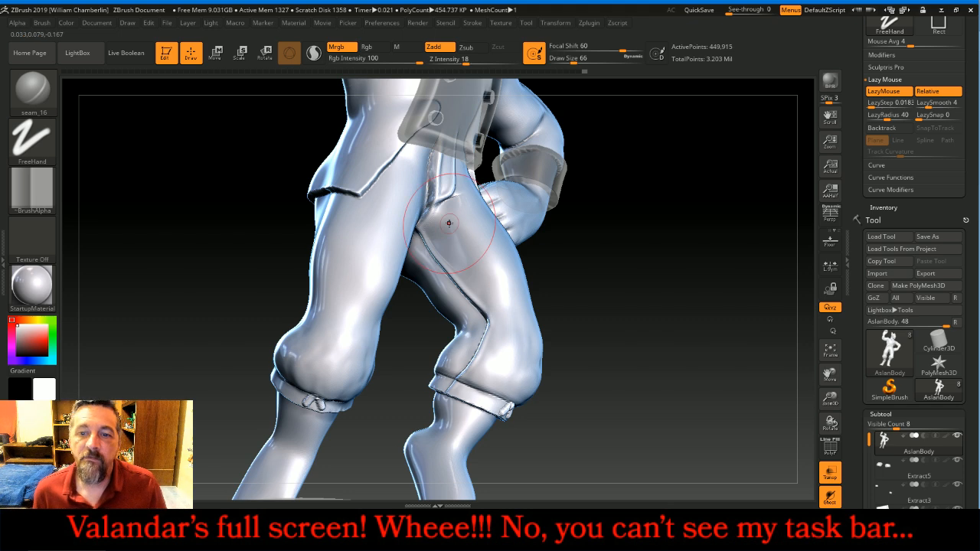
left_click_drag(692, 256, 681, 270)
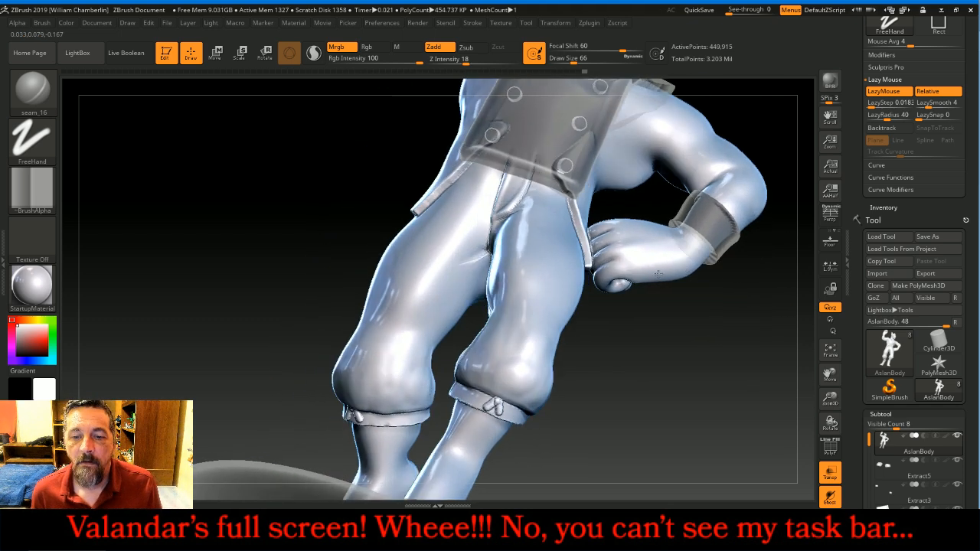
left_click_drag(416, 422, 407, 383)
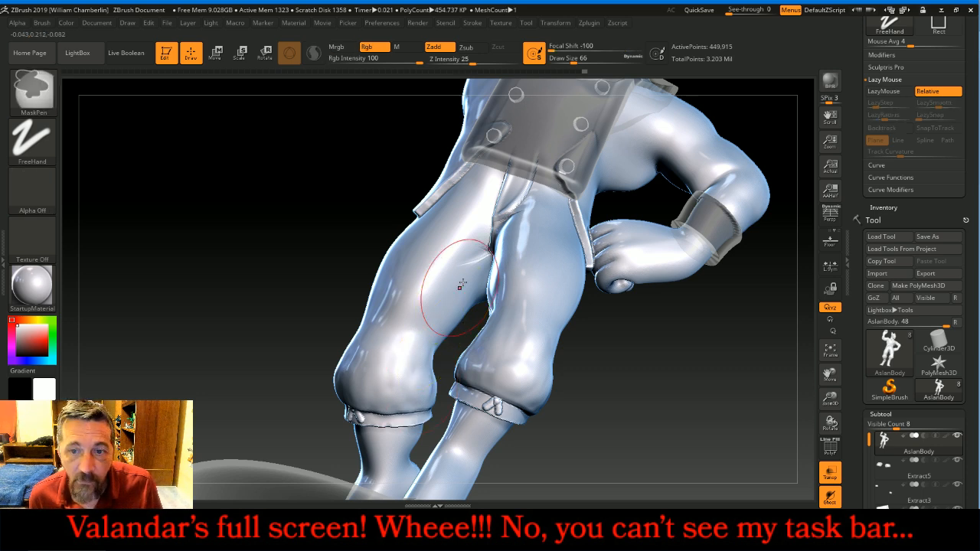
mouse_move(487, 247)
left_mouse_down()
mouse_move(438, 289)
mouse_move(403, 339)
mouse_move(408, 445)
left_mouse_up()
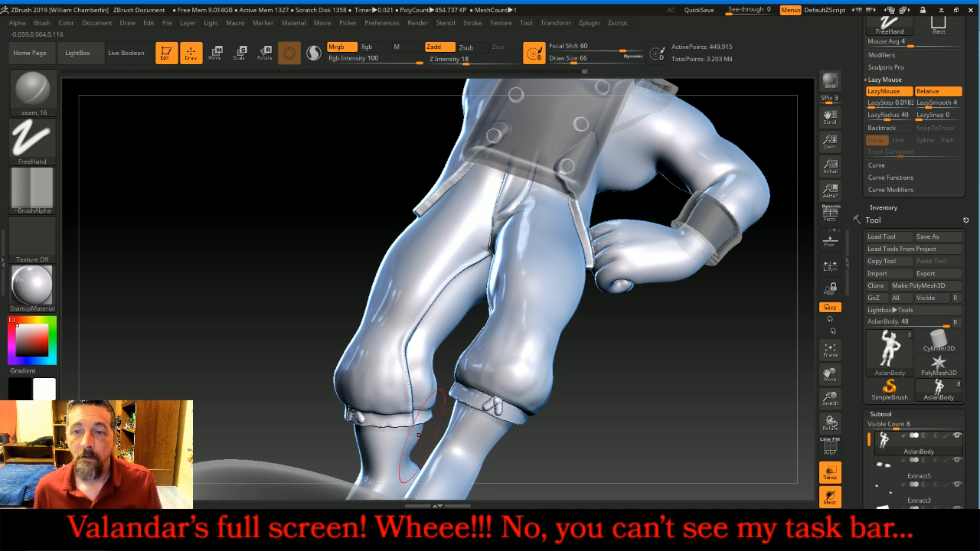
- Sculpt an armhole seam around the shoulder of the raised arm, from the back through the armpit to the front
left_click_drag(696, 398, 725, 339)
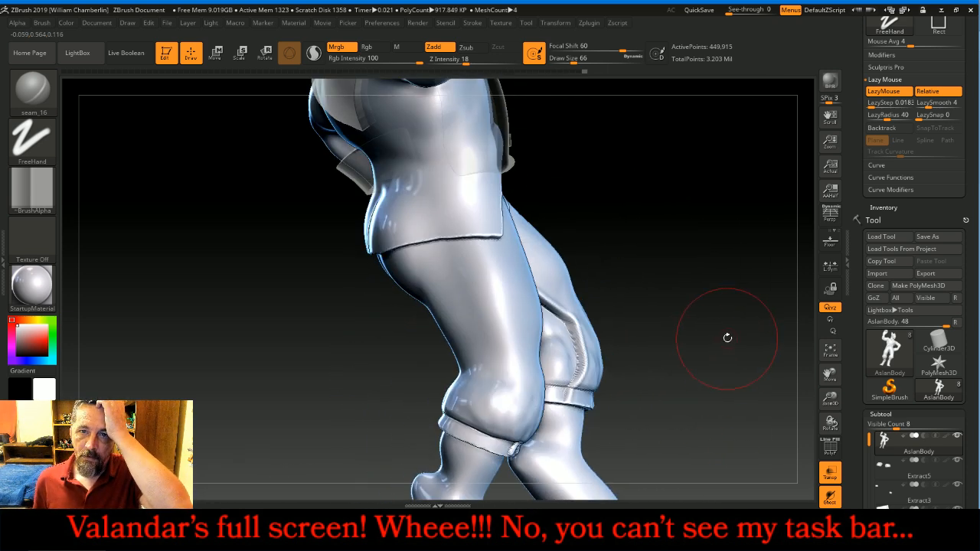
left_click_drag(829, 374, 810, 442)
left_click_drag(680, 289, 710, 278)
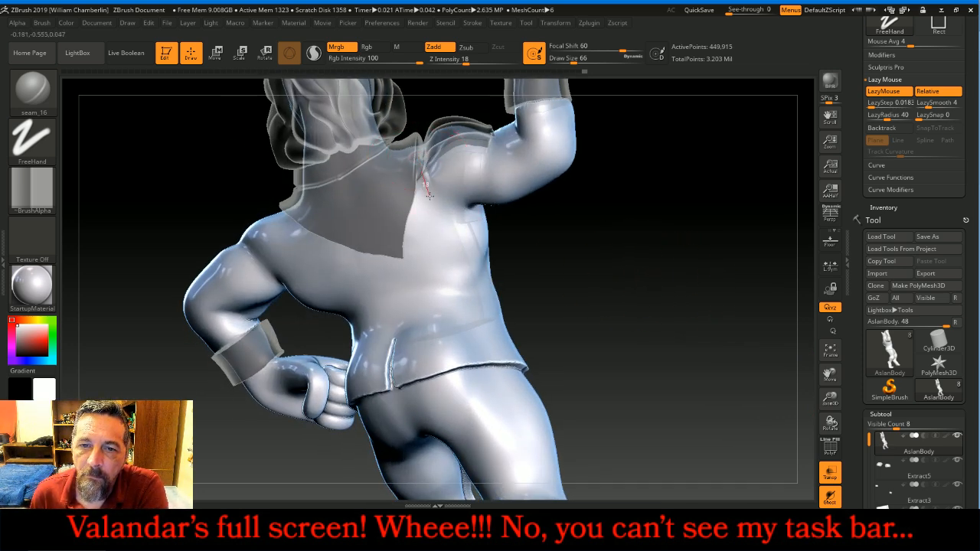
mouse_move(440, 210)
left_mouse_down()
mouse_move(468, 228)
mouse_move(495, 212)
left_mouse_up()
left_click_drag(638, 282, 558, 278)
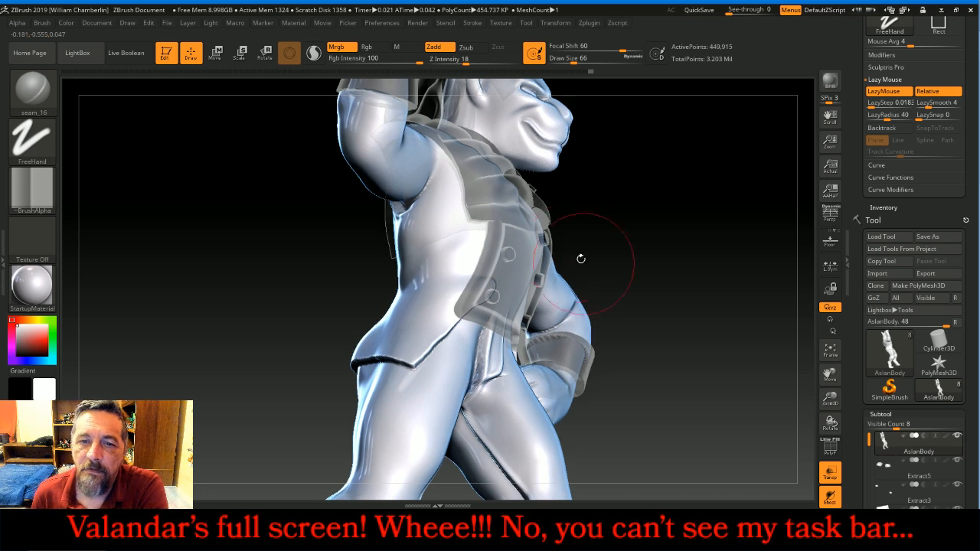
left_click_drag(414, 207, 424, 203)
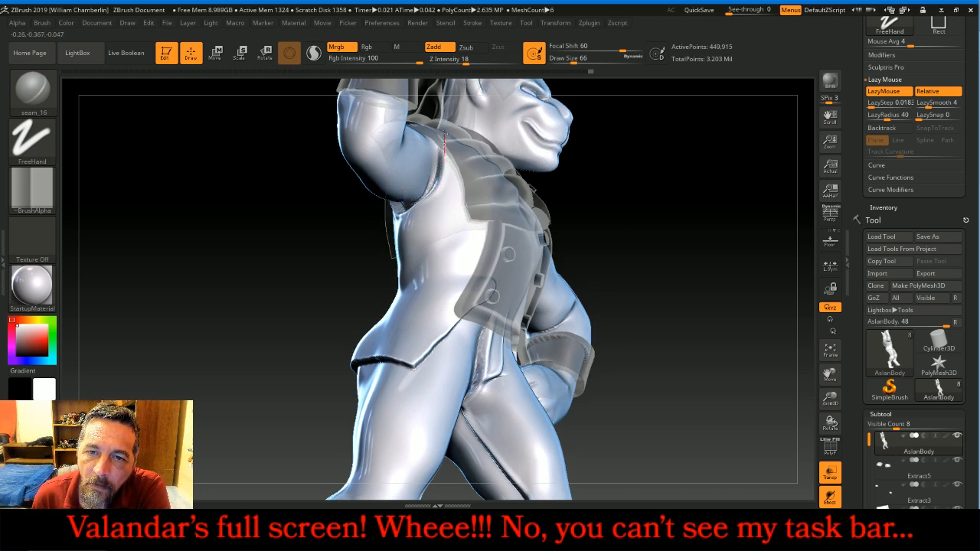
left_click_drag(440, 121, 440, 117)
- Sculpt an armhole seam around the shoulder of the arm resting on the hip, from the front through the armpit to the back
left_click_drag(704, 267, 688, 280)
left_click_drag(750, 218, 685, 192)
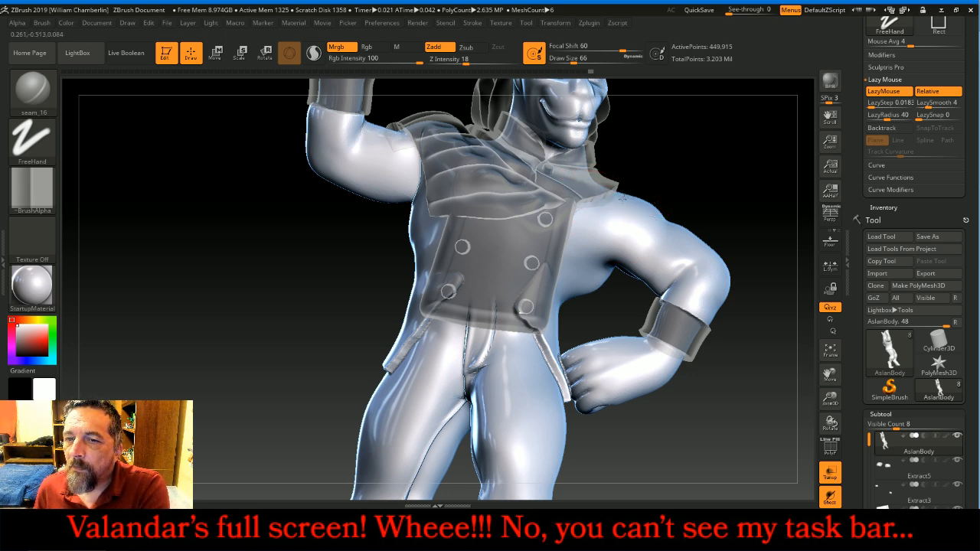
left_click_drag(601, 238, 596, 248)
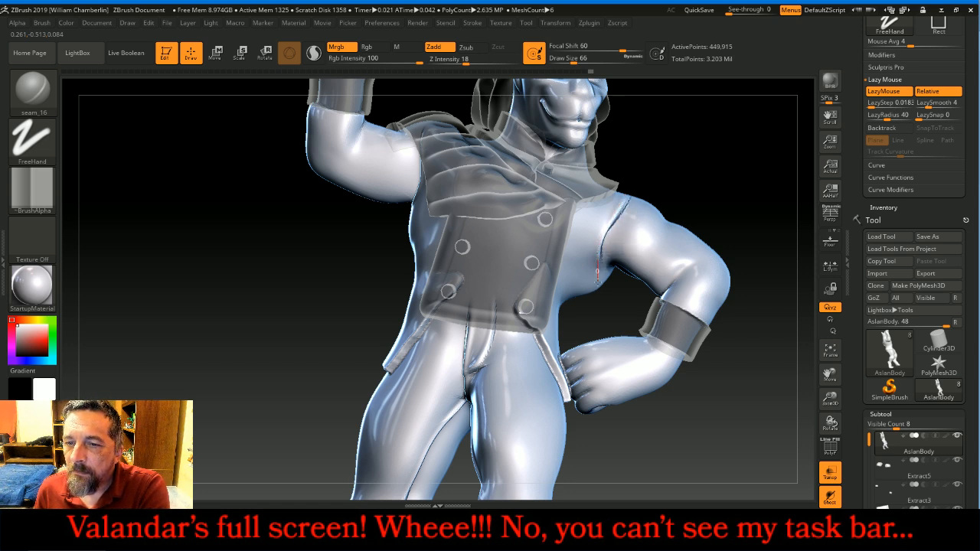
left_click_drag(616, 291, 617, 294)
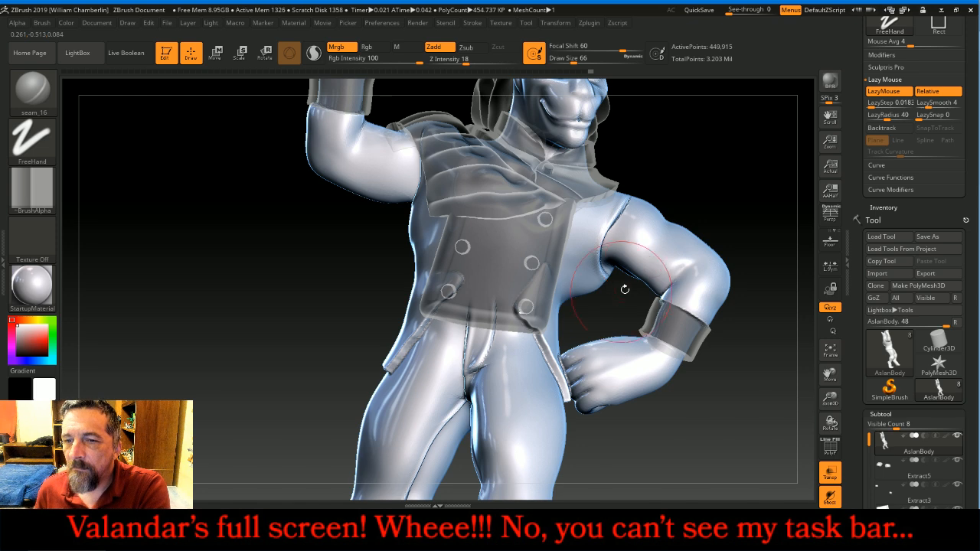
mouse_move(758, 177)
left_mouse_down()
mouse_move(682, 159)
mouse_move(624, 246)
left_mouse_up()
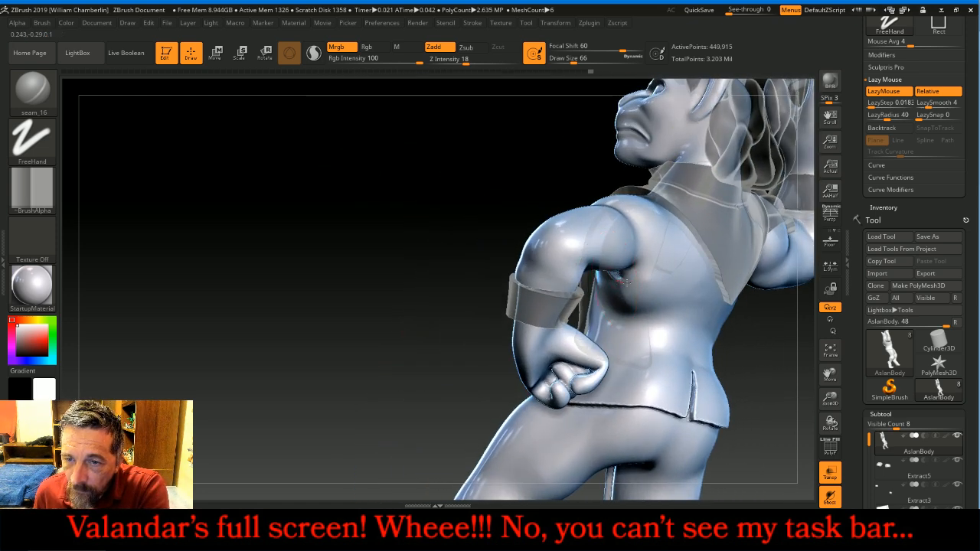
left_click_drag(625, 280, 648, 277)
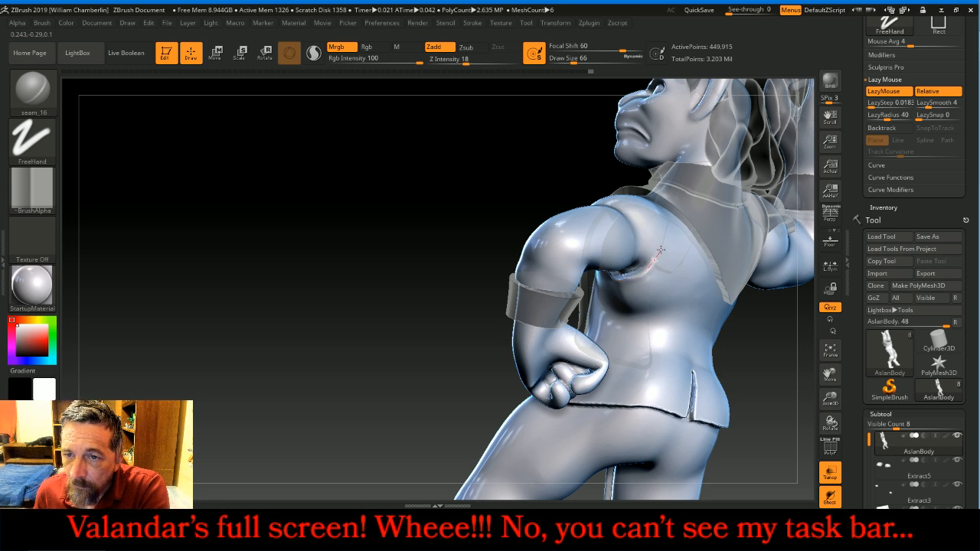
left_click_drag(657, 234, 658, 227)
left_click_drag(521, 145, 508, 205)
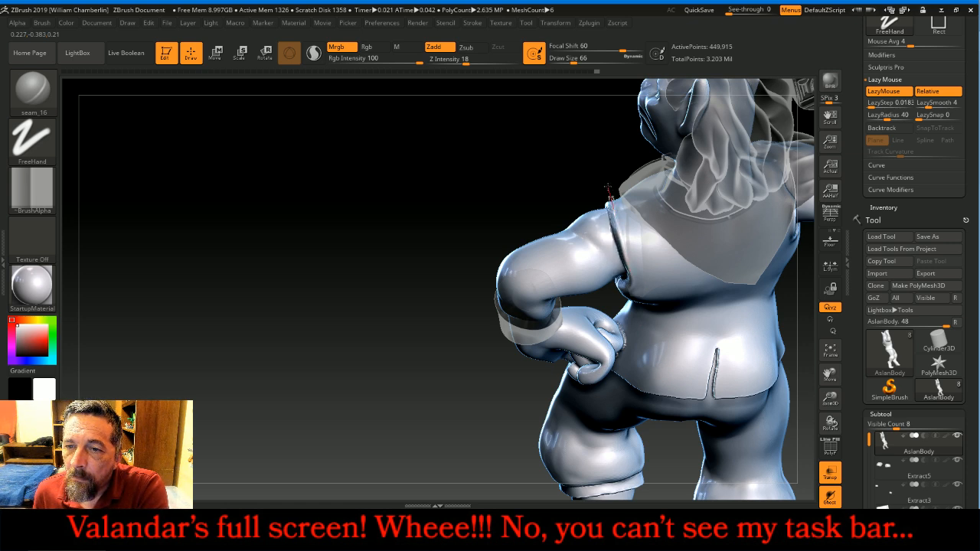
- Sculpt a seam along the jacket's side between hem and armpit below the raised arm, and another along that arm's sleeve to the cuff
mouse_move(528, 168)
left_mouse_down()
mouse_move(503, 159)
mouse_move(635, 156)
mouse_move(710, 107)
mouse_move(757, 100)
left_mouse_up()
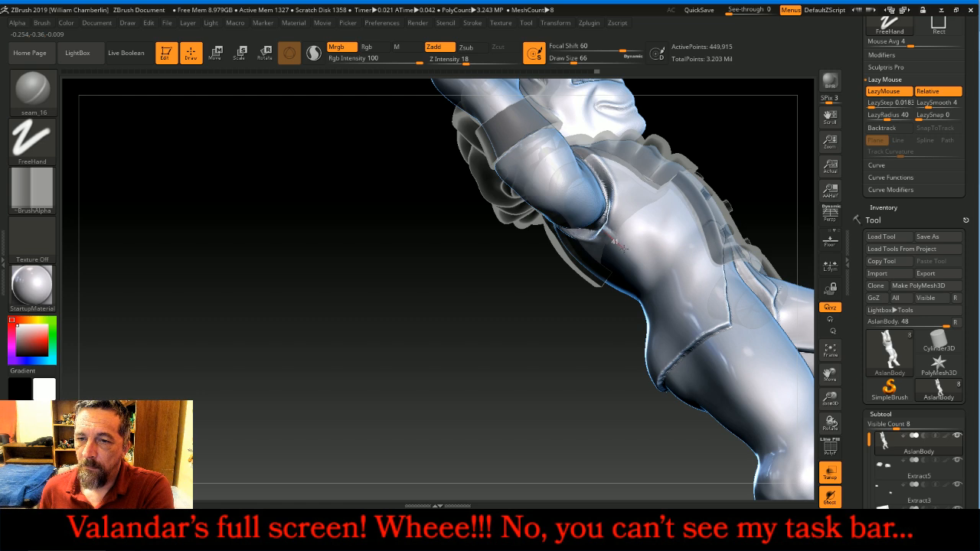
left_click_drag(422, 295, 465, 315)
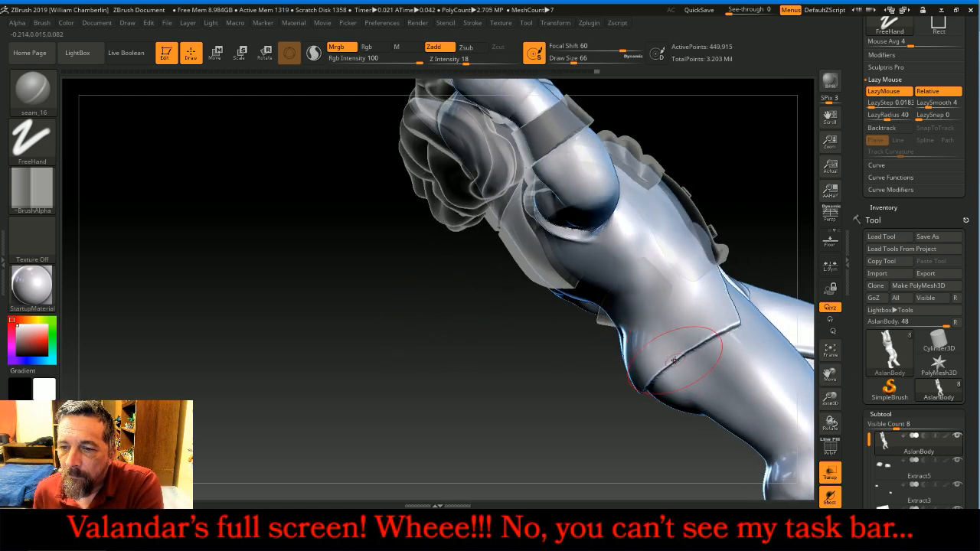
mouse_move(674, 350)
left_mouse_down()
mouse_move(647, 283)
mouse_move(598, 234)
left_mouse_up()
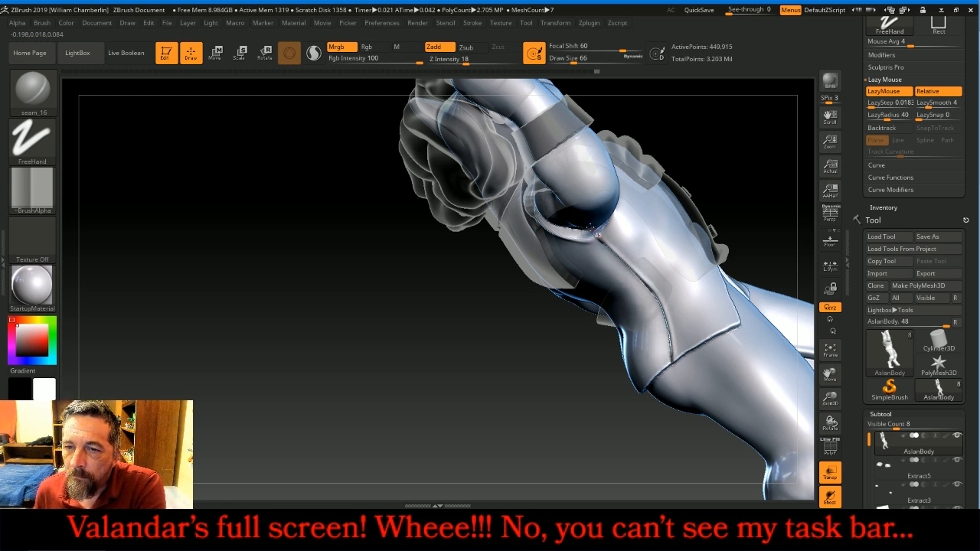
left_click_drag(521, 400, 475, 388)
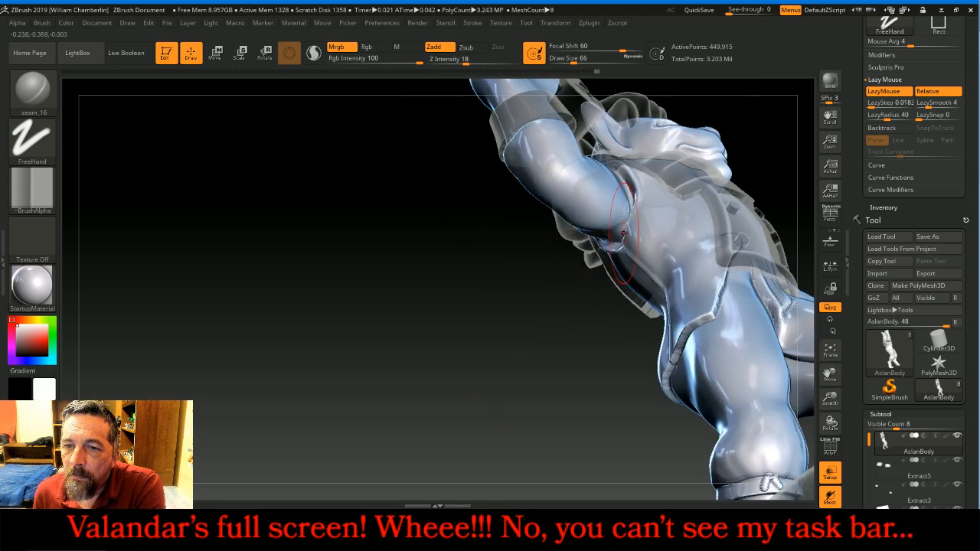
mouse_move(604, 216)
left_mouse_down()
mouse_move(567, 170)
mouse_move(546, 98)
left_mouse_up()
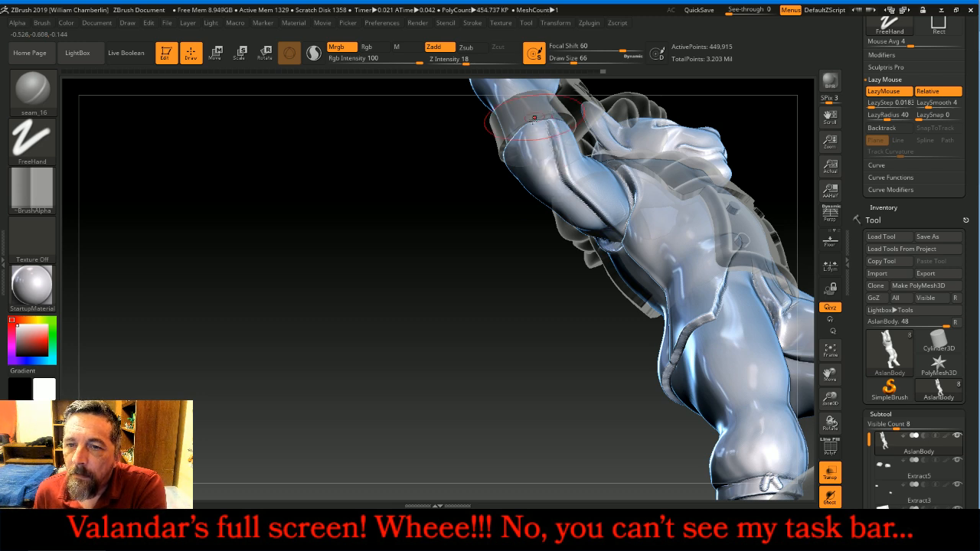
- Try to hide the polygons of the hand and forearm resting on the hip to expose the jacket's side
mouse_move(455, 335)
left_mouse_down()
mouse_move(417, 373)
mouse_move(397, 277)
mouse_move(414, 260)
left_mouse_up()
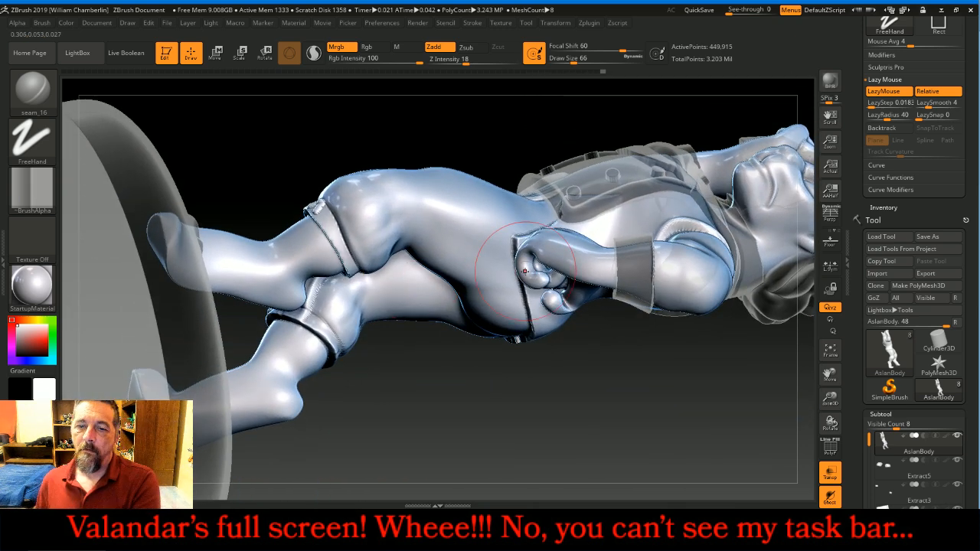
left_click(561, 255, "ctrl+shift")
left_click(561, 255, "ctrl+shift")
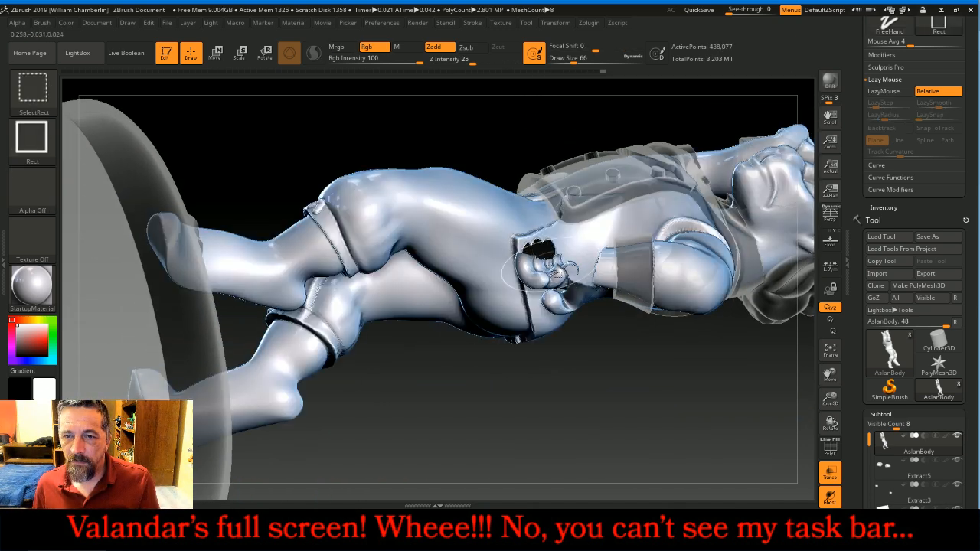
left_click(536, 277, "ctrl+shift")
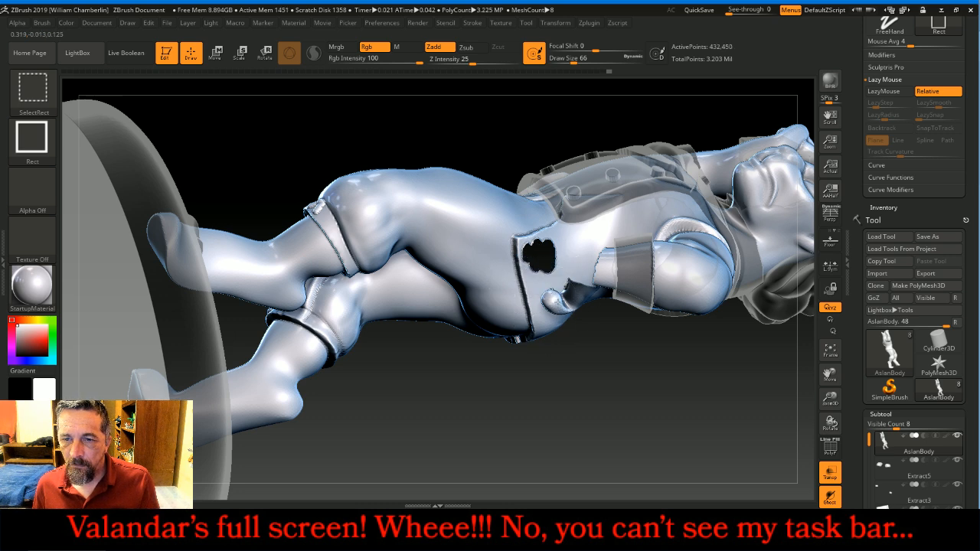
left_click(557, 304, "ctrl+shift")
left_click(576, 303, "ctrl+shift")
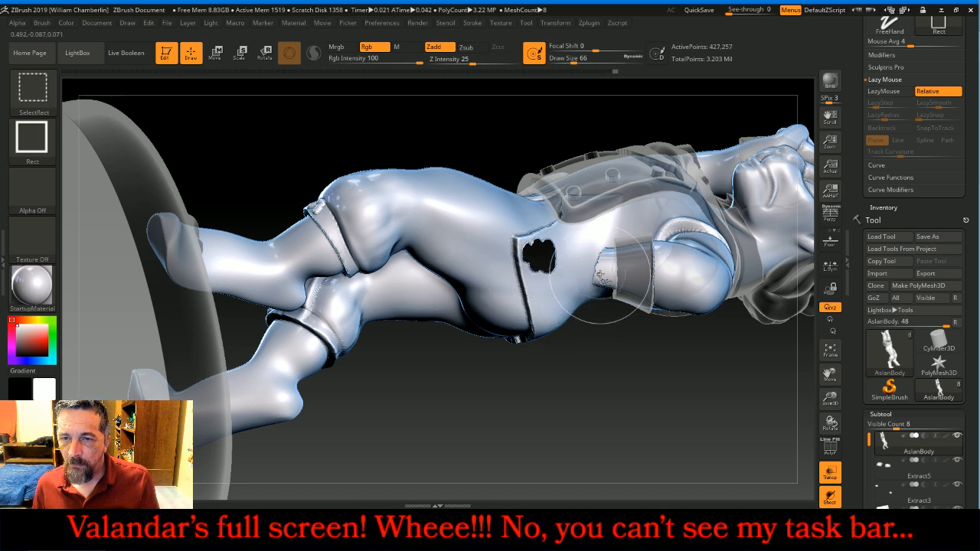
left_click(609, 269, "ctrl+shift")
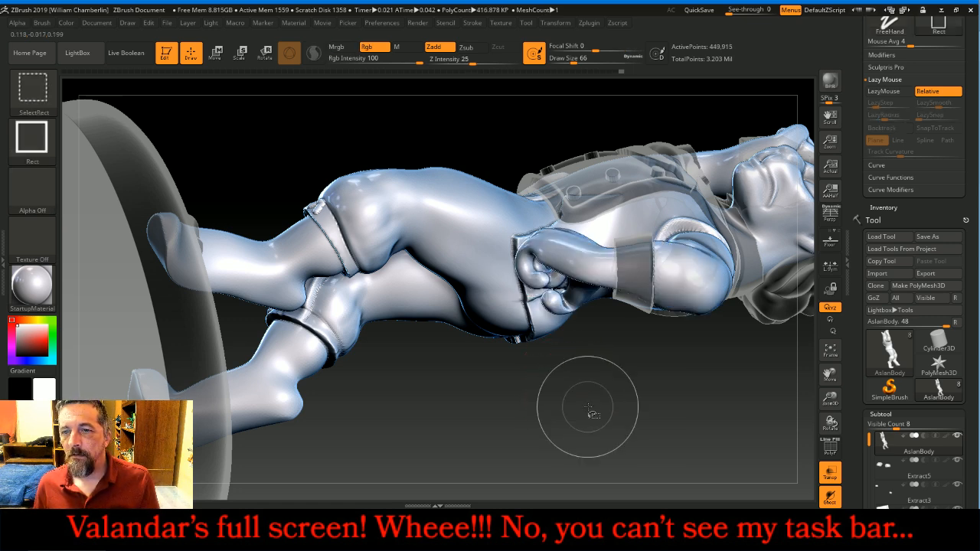
- Sculpt the jacket's side seam between hem and armpit beneath the arm resting on the hip
left_click_drag(590, 442, 686, 322)
left_click_drag(720, 362, 724, 330)
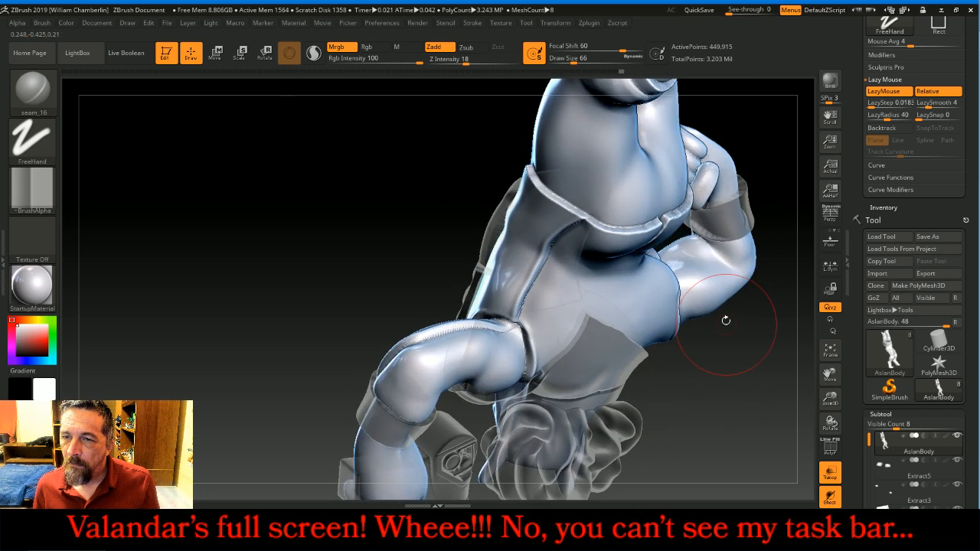
left_click_drag(699, 255, 665, 273)
left_click_drag(720, 395, 692, 266)
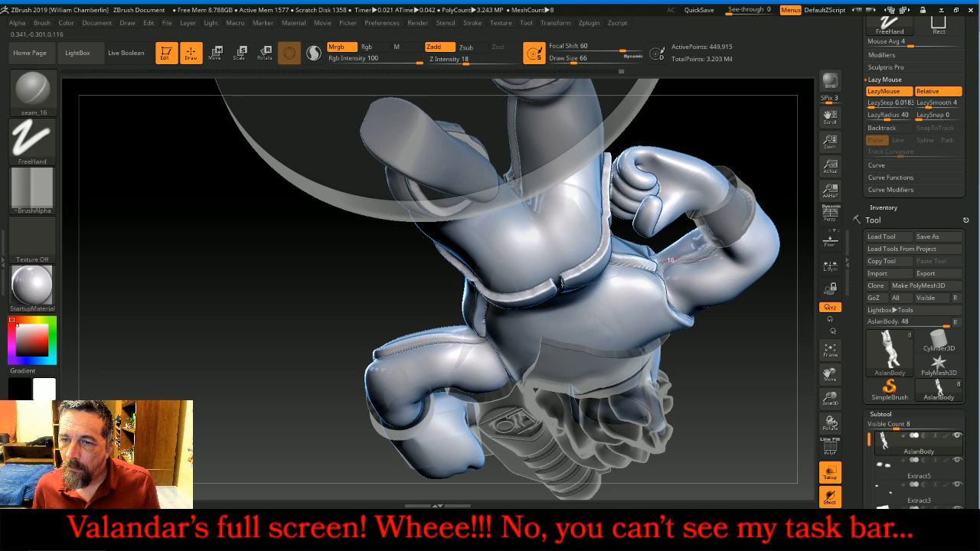
left_click_drag(641, 270, 640, 273)
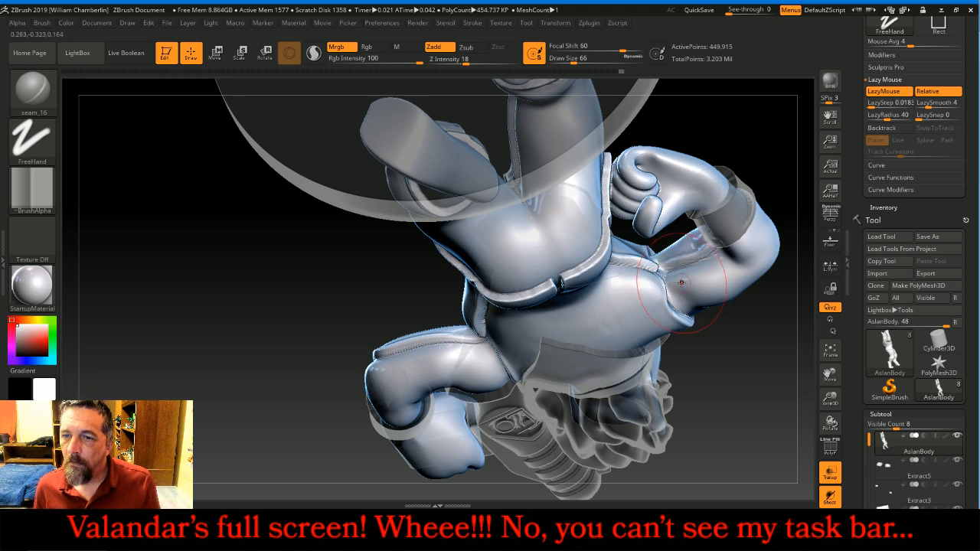
- Turn off the transparency of the other subtools and frame the whole figure in a front view
left_click_drag(741, 135, 776, 265)
left_click_drag(754, 180, 755, 201)
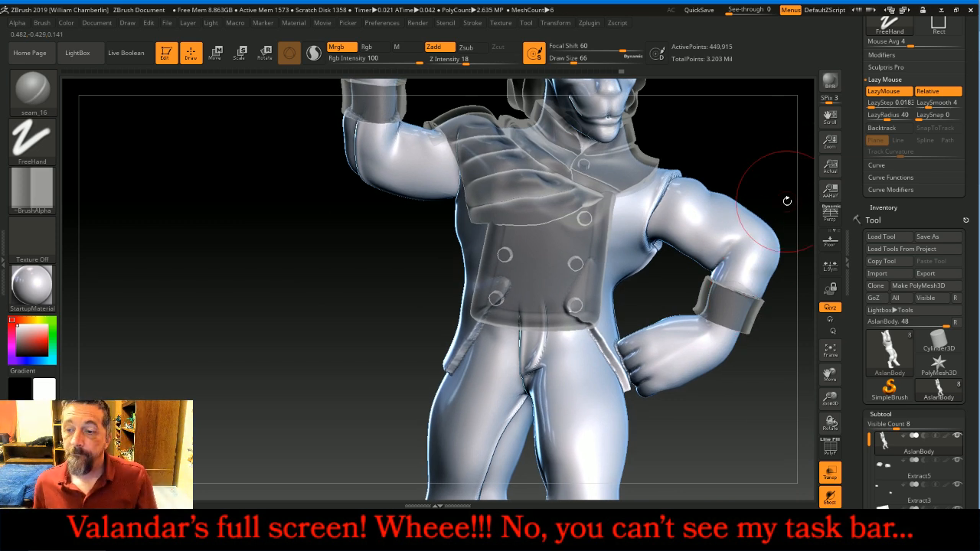
left_click(829, 472)
left_click(830, 351)
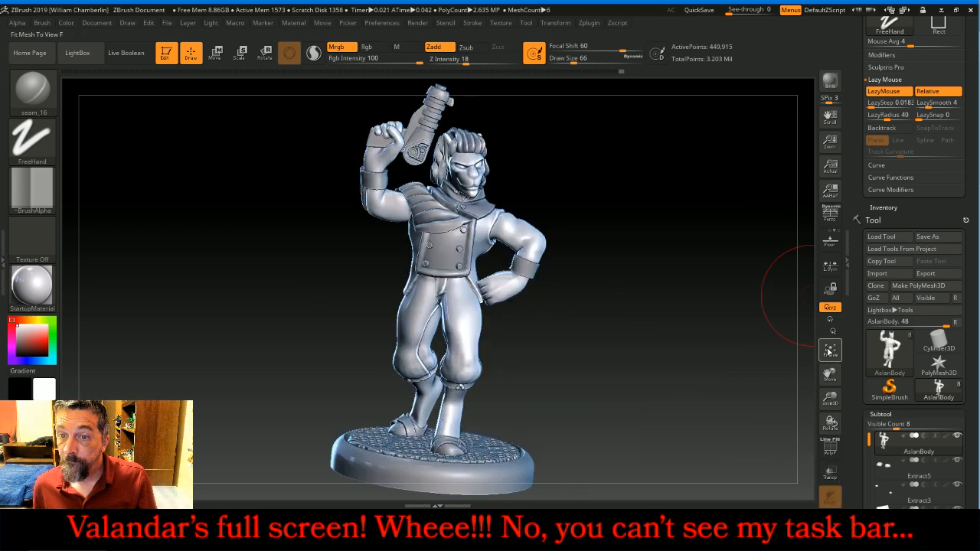
left_click_drag(701, 367, 698, 371)
mouse_move(679, 205)
left_mouse_down()
mouse_move(770, 207)
mouse_move(665, 203)
mouse_move(674, 207)
left_mouse_up()
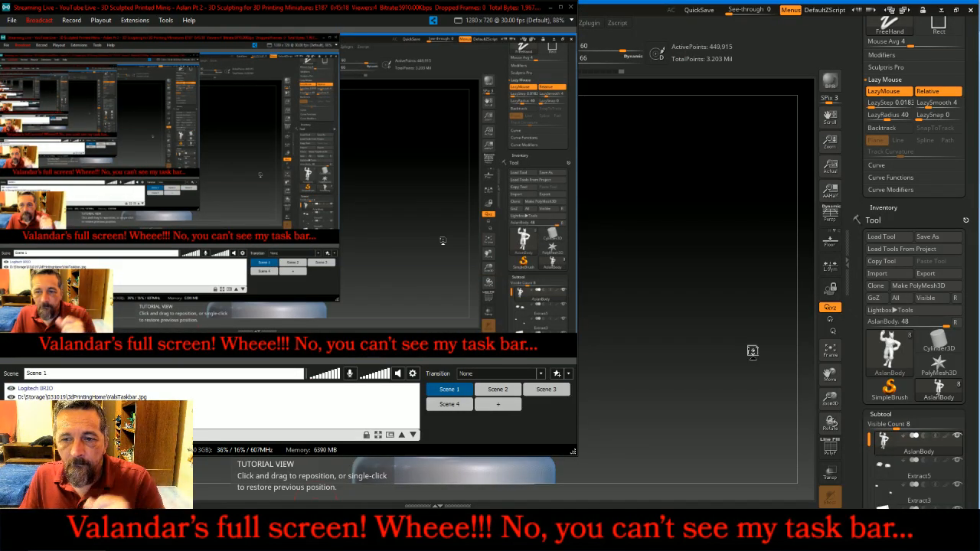
left_click(750, 350)
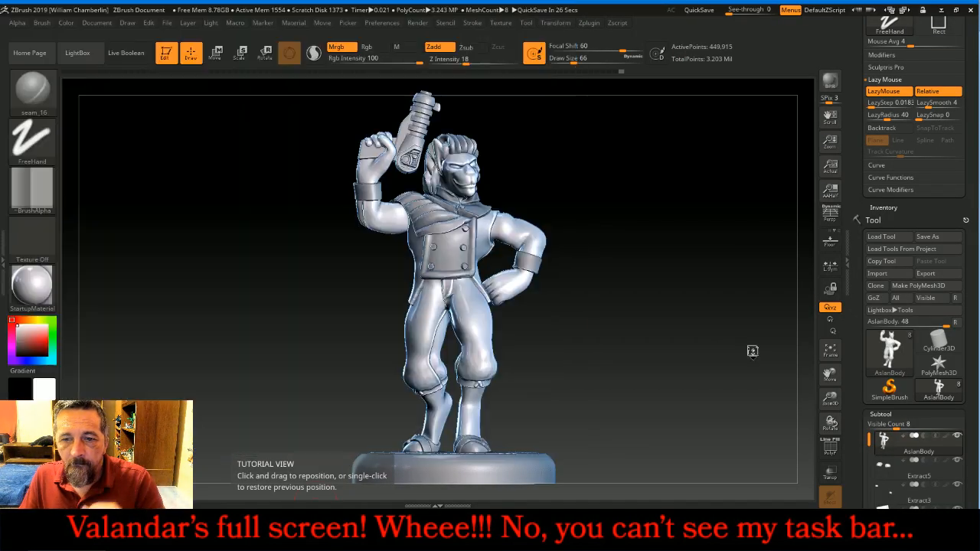
left_click_drag(764, 354, 753, 349)
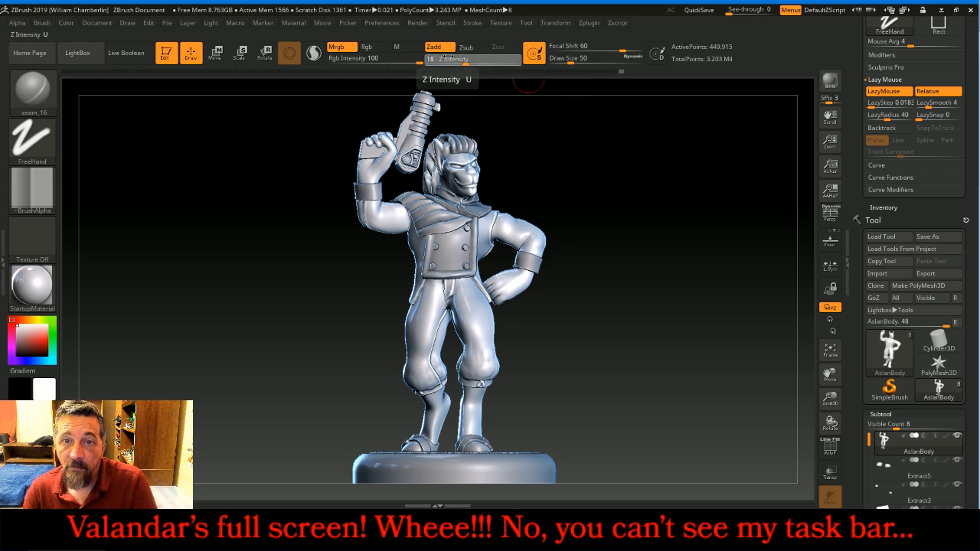
- Make the other subtools transparent and carve a seam along the jacket's front edge with seam_16, draw size 34, Z intensity 10
left_click_drag(645, 236, 702, 242)
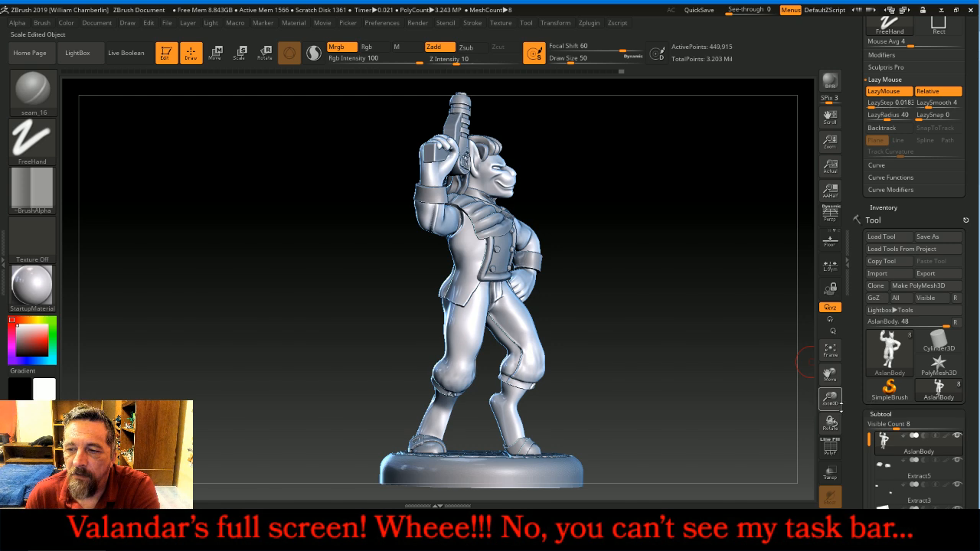
left_click_drag(829, 398, 830, 473)
mouse_move(830, 373)
left_mouse_down()
mouse_move(847, 341)
mouse_move(793, 315)
left_mouse_up()
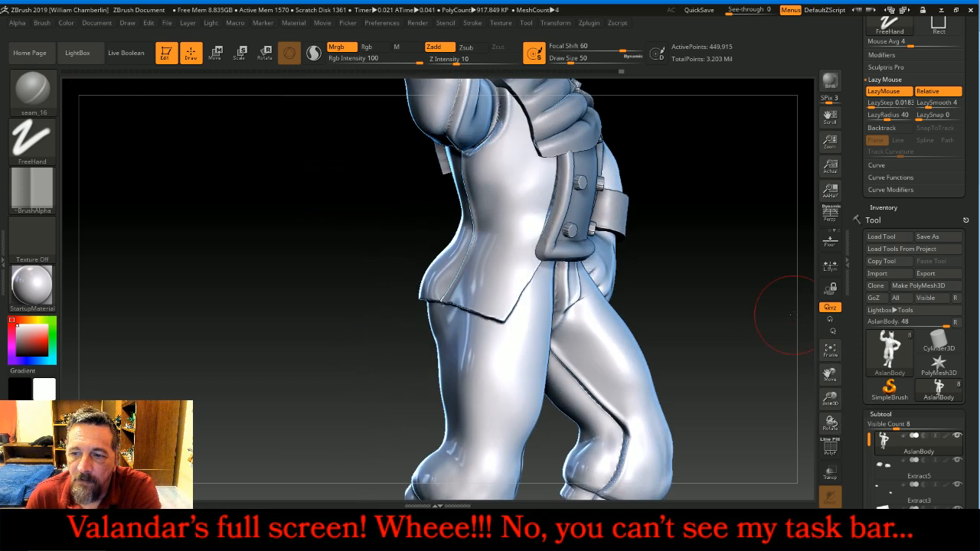
left_click(829, 472)
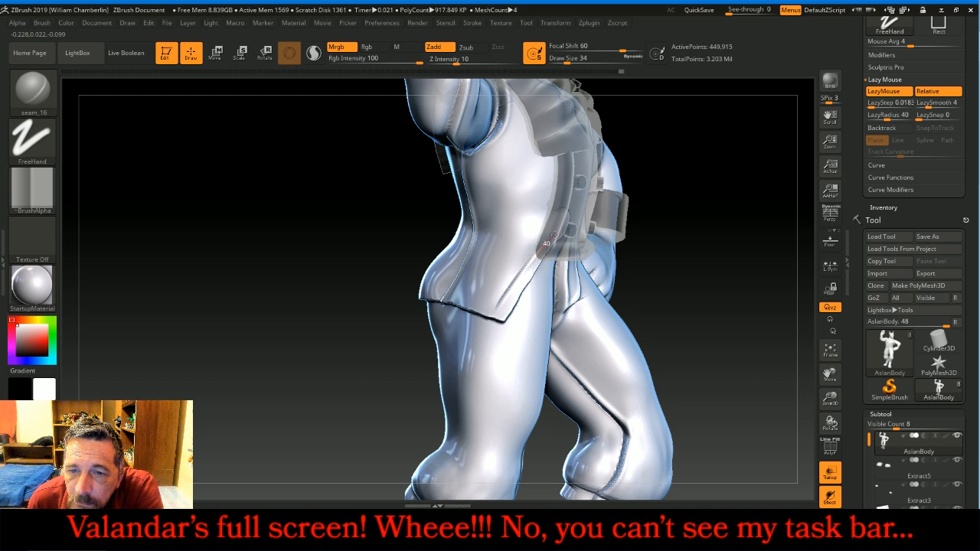
left_click_drag(737, 219, 583, 266)
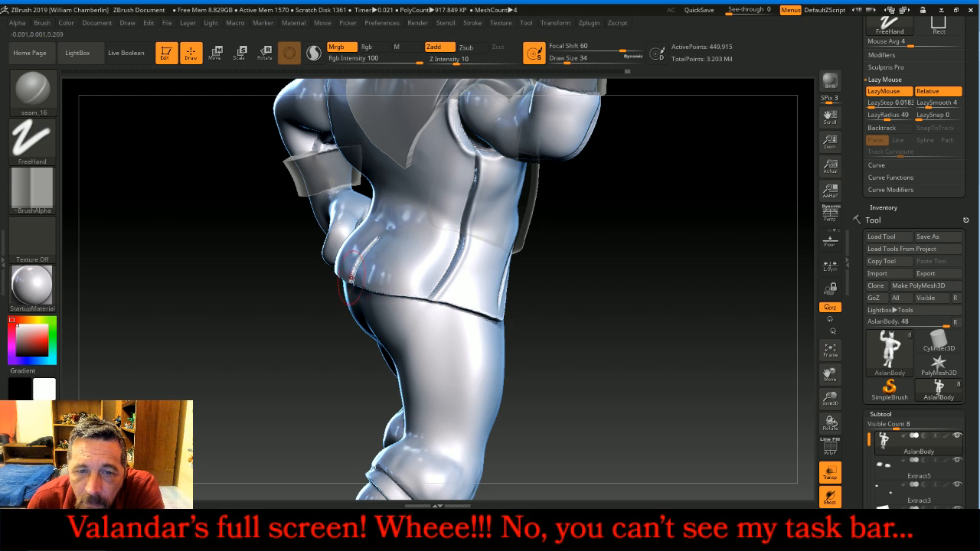
- Carve the seam along the jacket's lower hem and around the vent at the back
left_click_drag(683, 294, 589, 280)
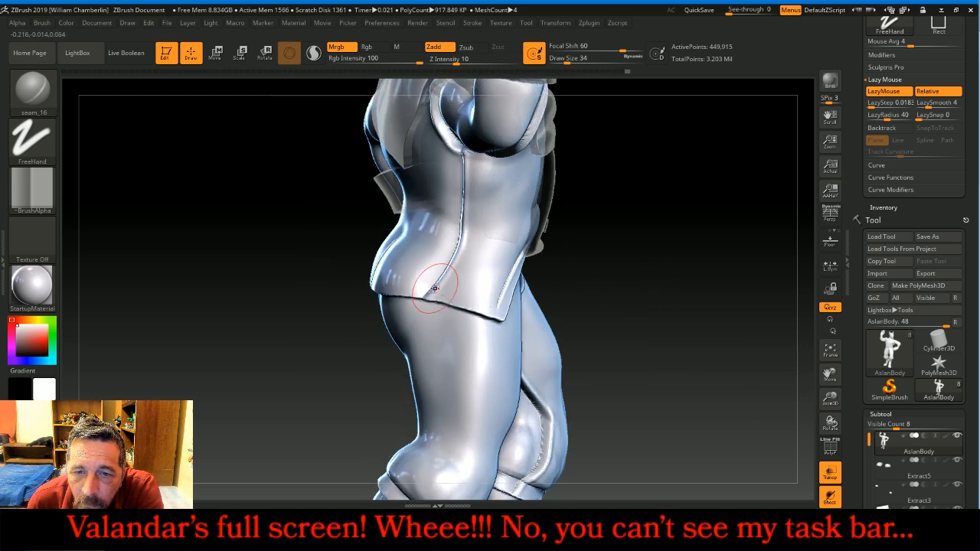
left_click_drag(434, 289, 431, 289)
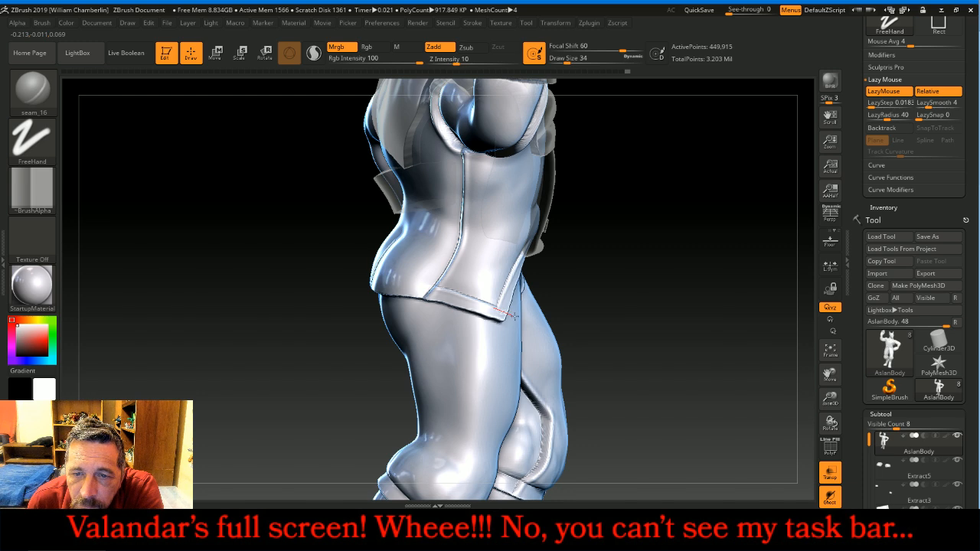
left_click_drag(635, 274, 734, 262)
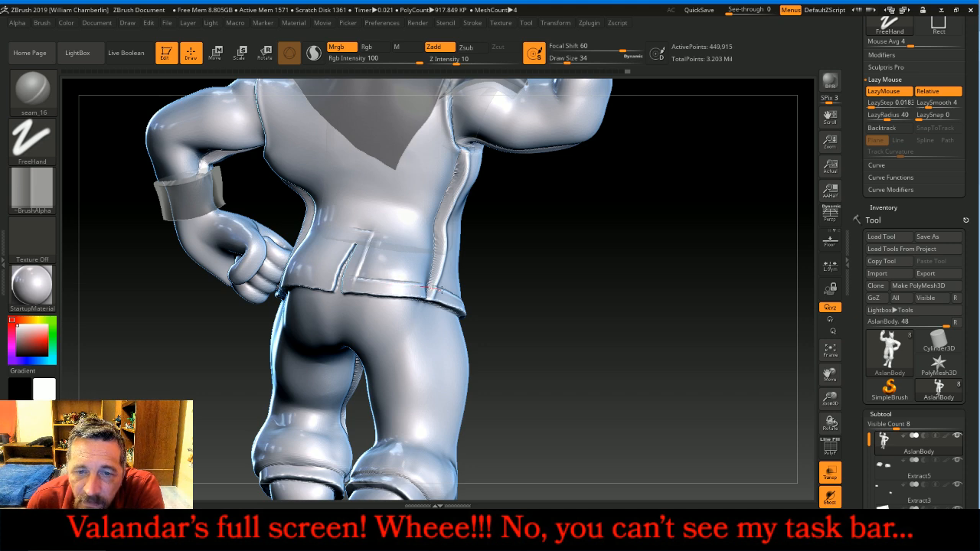
mouse_move(620, 289)
left_mouse_down()
mouse_move(573, 288)
mouse_move(656, 285)
mouse_move(649, 300)
mouse_move(575, 290)
left_mouse_up()
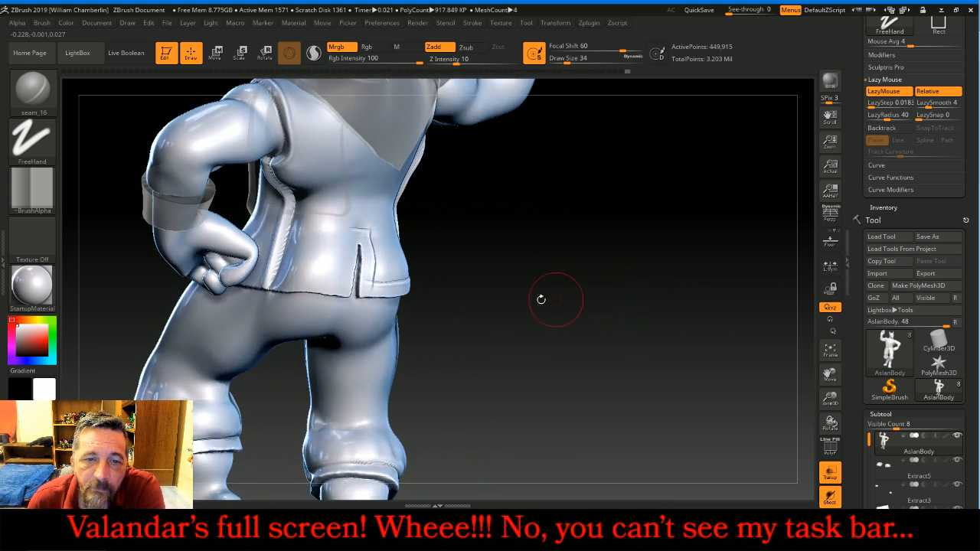
mouse_move(276, 278)
left_mouse_down()
mouse_move(279, 262)
mouse_move(303, 280)
mouse_move(357, 287)
mouse_move(345, 273)
mouse_move(353, 209)
left_mouse_up()
left_click_drag(585, 255, 654, 258)
- Hide the body's polygroups of the hand resting on the hip to expose the jacket hem behind it
key("ctrl+shift")
left_click(319, 259, "ctrl+shift")
left_click(317, 263, "ctrl+shift")
left_click(295, 256, "ctrl+shift")
left_click(296, 282, "ctrl+shift")
left_click(288, 297, "ctrl+shift")
left_click(322, 286, "ctrl+shift")
left_click(322, 287, "ctrl+shift")
left_click(311, 269, "ctrl+shift")
left_click(305, 264, "ctrl+shift")
- Carve the seam along the jacket's front edge and hem on the side of the hidden hand
left_click_drag(391, 315, 350, 296)
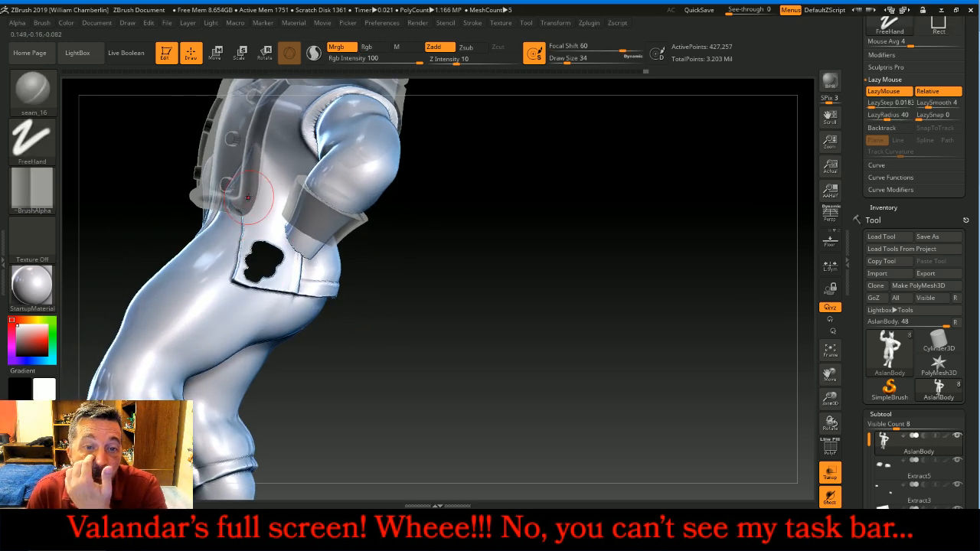
left_click_drag(251, 199, 254, 277)
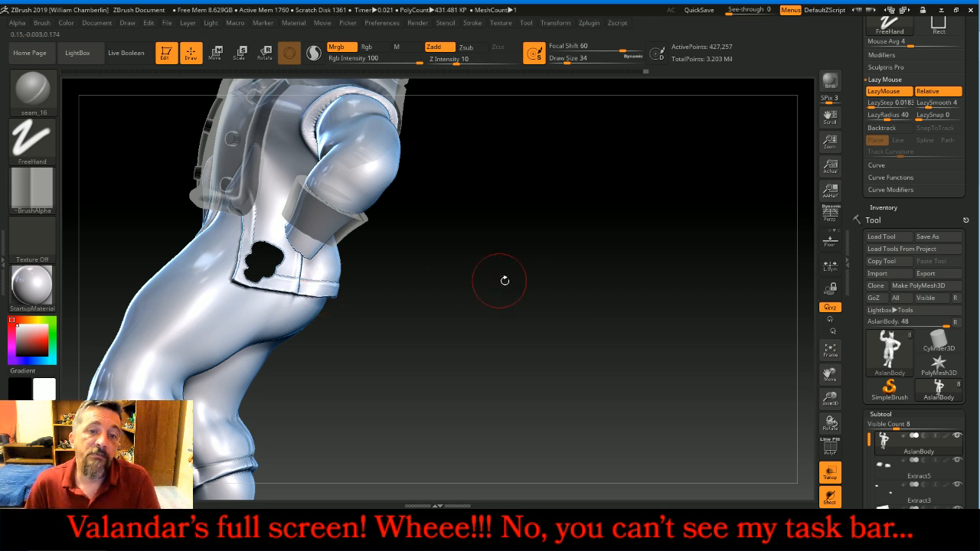
left_click_drag(674, 247, 665, 254)
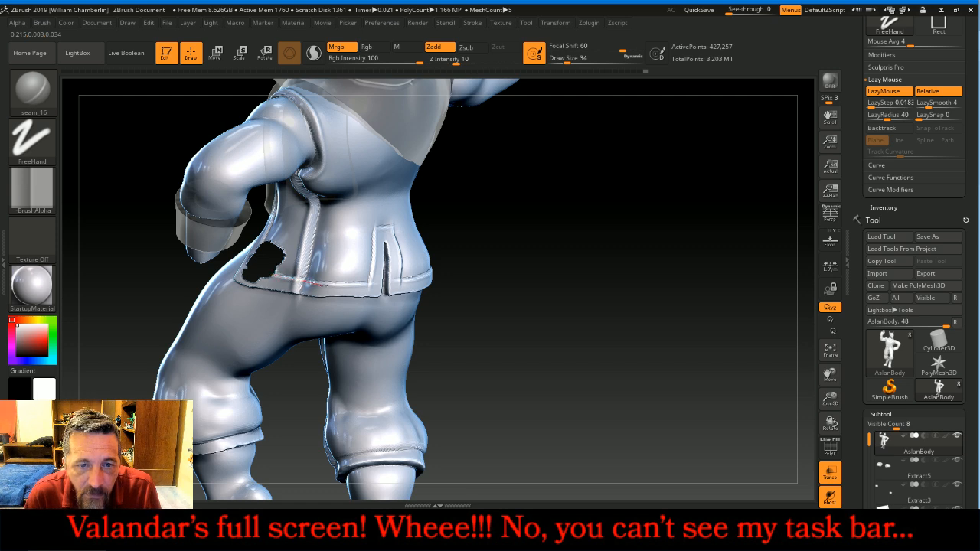
- Unhide the hand, turn off subtool transparency and frame the whole figure, viewed from the back
left_click(652, 240, "ctrl+shift")
mouse_move(656, 234)
left_mouse_down()
mouse_move(662, 223)
mouse_move(699, 222)
mouse_move(691, 230)
left_mouse_up()
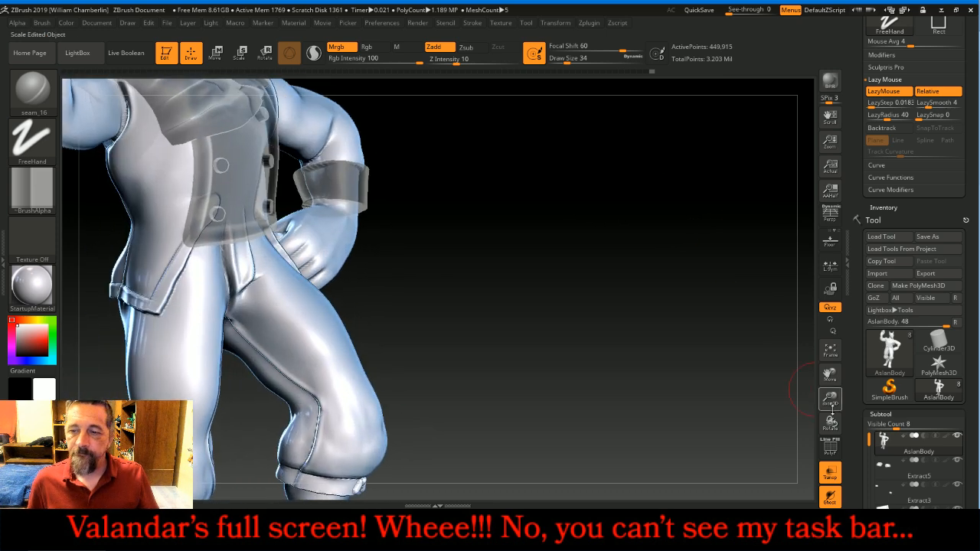
left_click(830, 472)
left_click(832, 354)
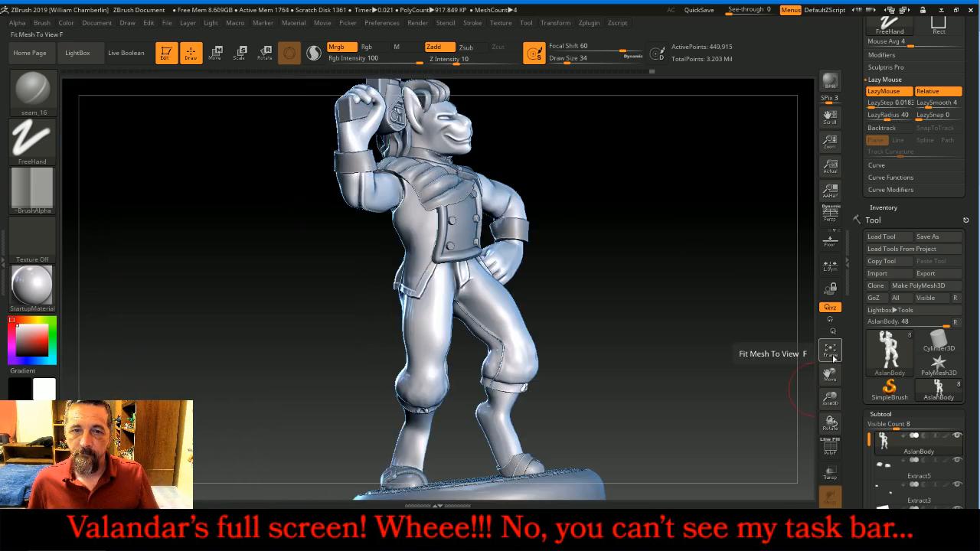
left_click_drag(792, 355, 685, 324)
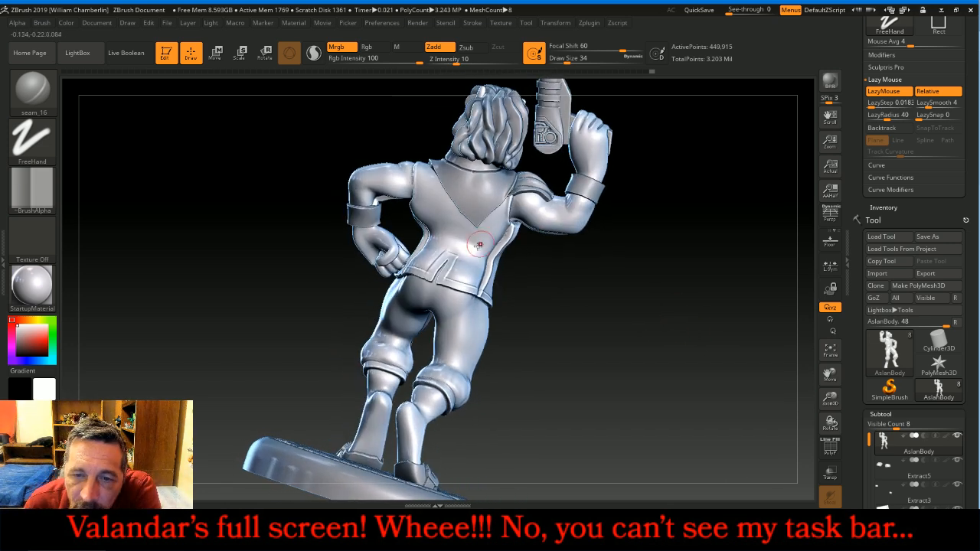
left_click_drag(443, 261, 448, 261)
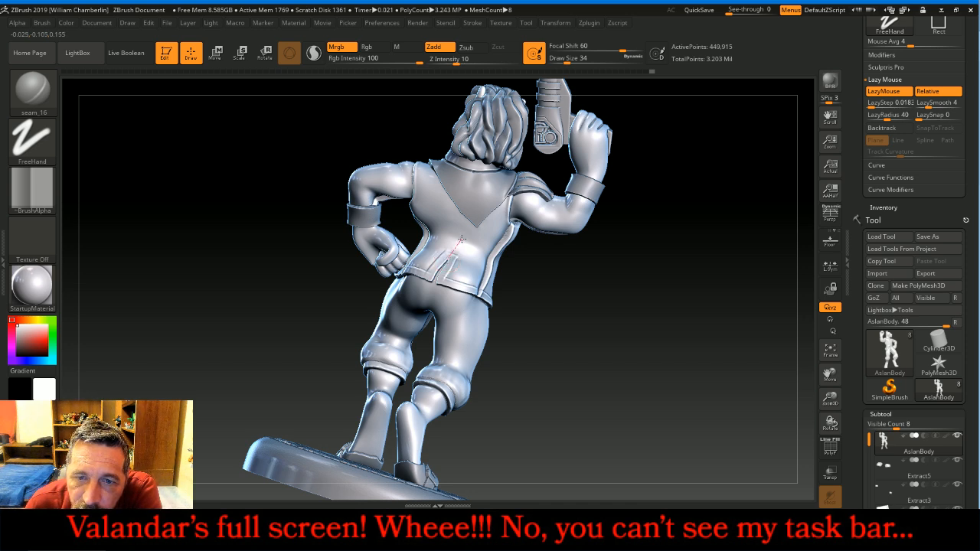
left_click_drag(468, 229, 468, 230)
key("ctrl+z")
- Carve a centre seam up the jacket's back from the vent to the pointed yoke, and frame the figure
left_click_drag(446, 264, 450, 265)
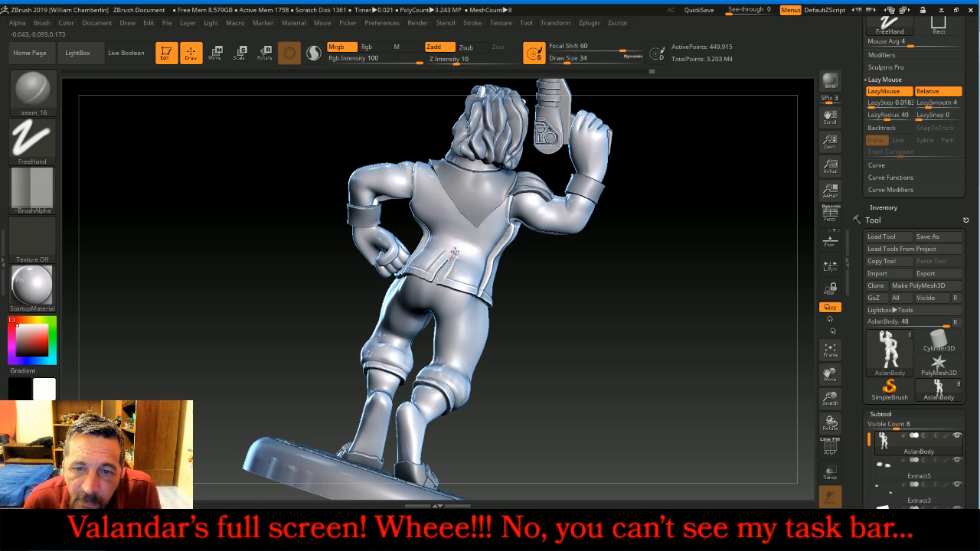
left_click_drag(459, 233, 471, 191)
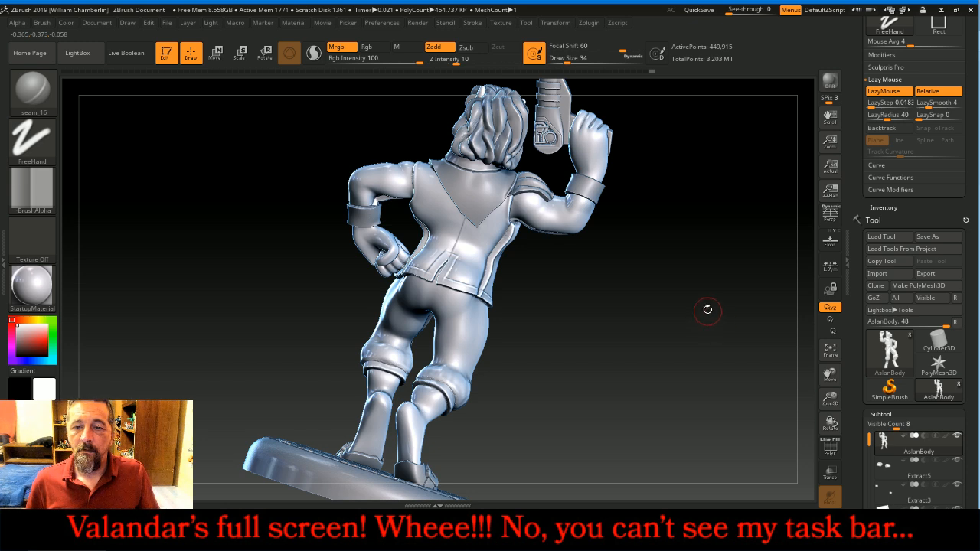
left_click_drag(724, 374, 737, 349)
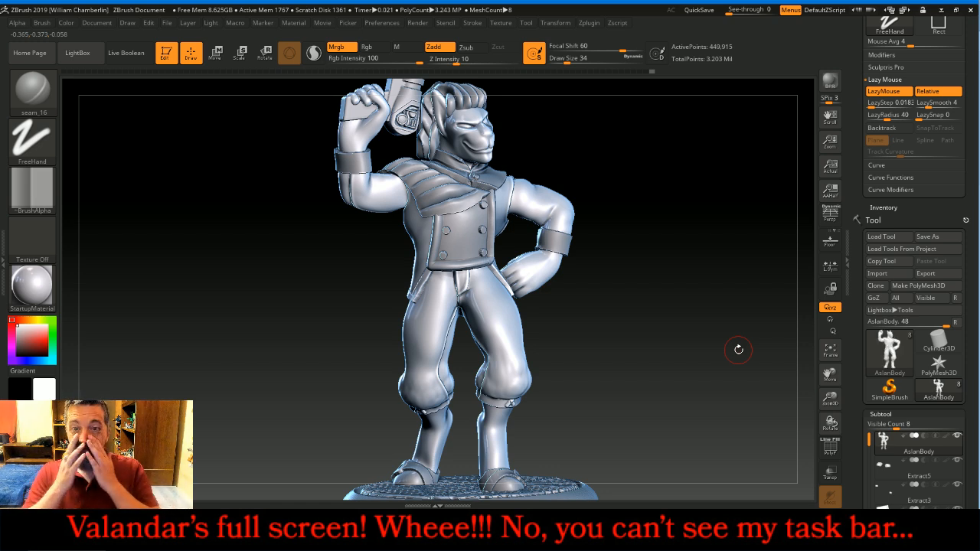
left_click(826, 359)
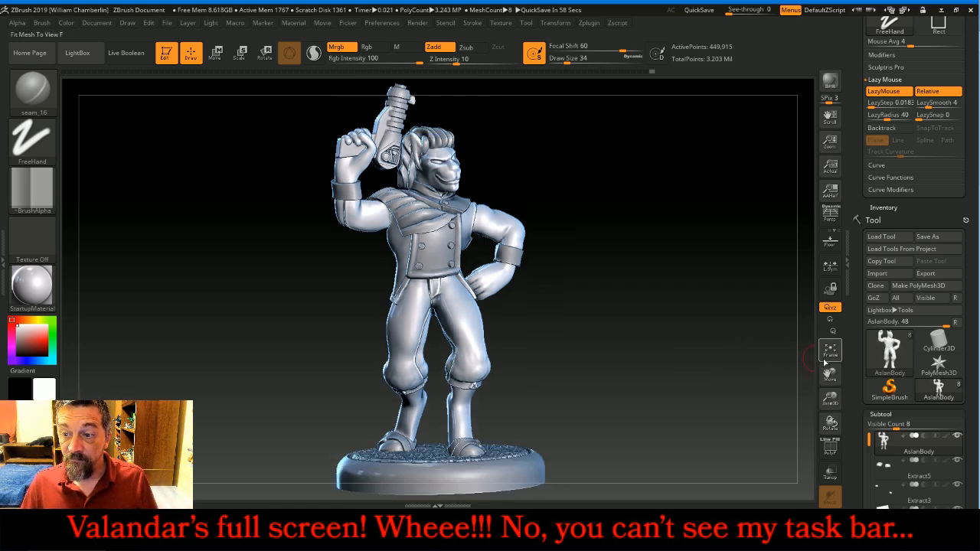
mouse_move(717, 311)
left_mouse_down()
mouse_move(817, 296)
mouse_move(702, 296)
mouse_move(708, 311)
left_mouse_up()
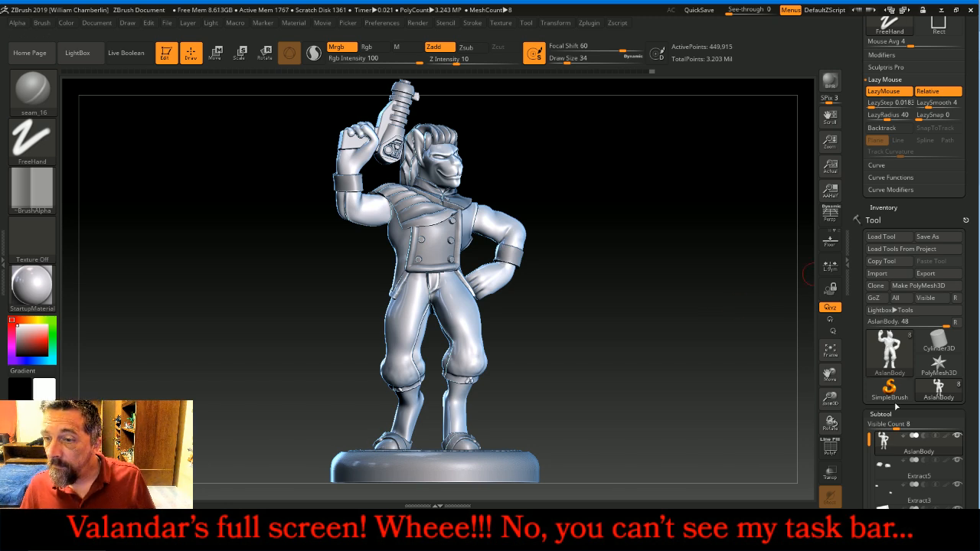
- Examine the whole figure at full and reduced size with the AslanBase subtool active, and reselect AslanBody
scroll(888, 391, "down", 5)
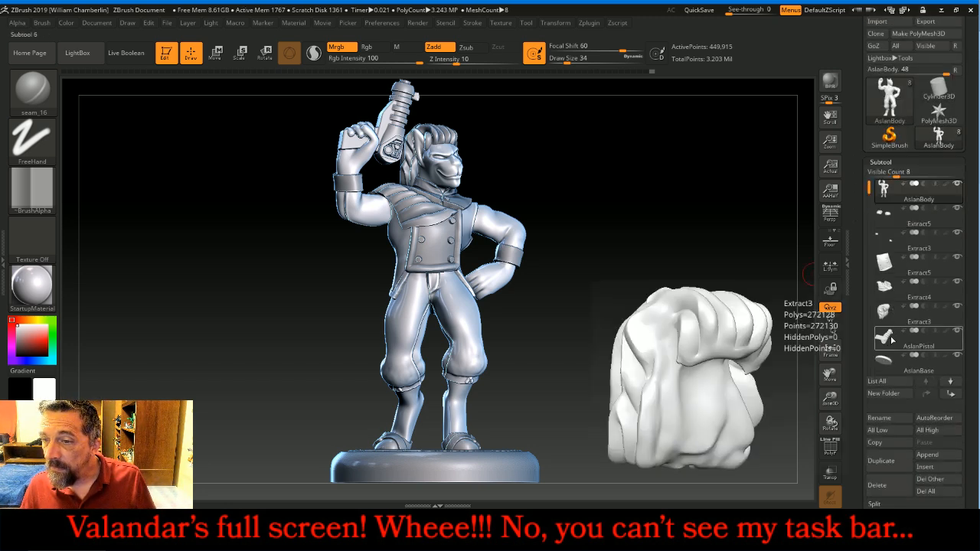
left_click(890, 363)
mouse_move(765, 362)
left_mouse_down()
mouse_move(784, 375)
mouse_move(755, 373)
left_mouse_up()
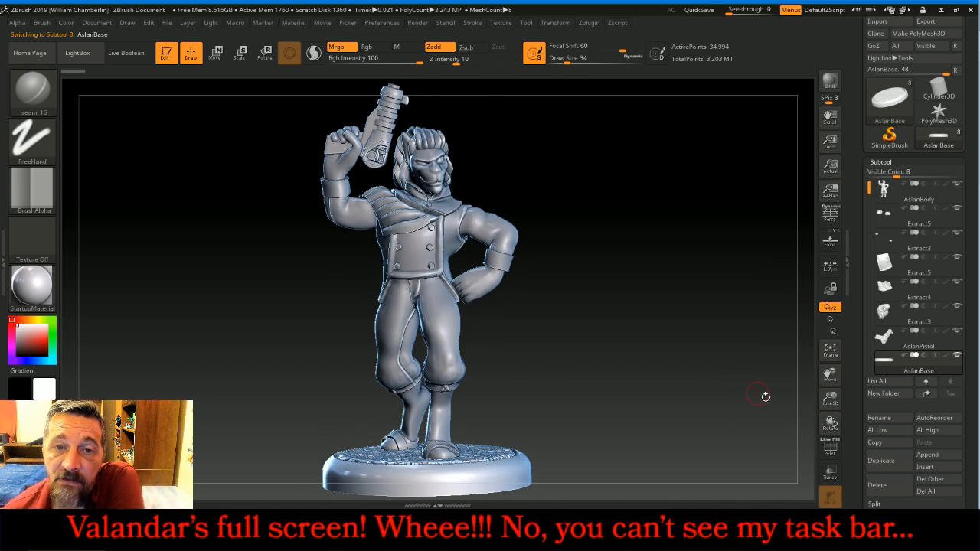
left_click_drag(829, 399, 809, 282)
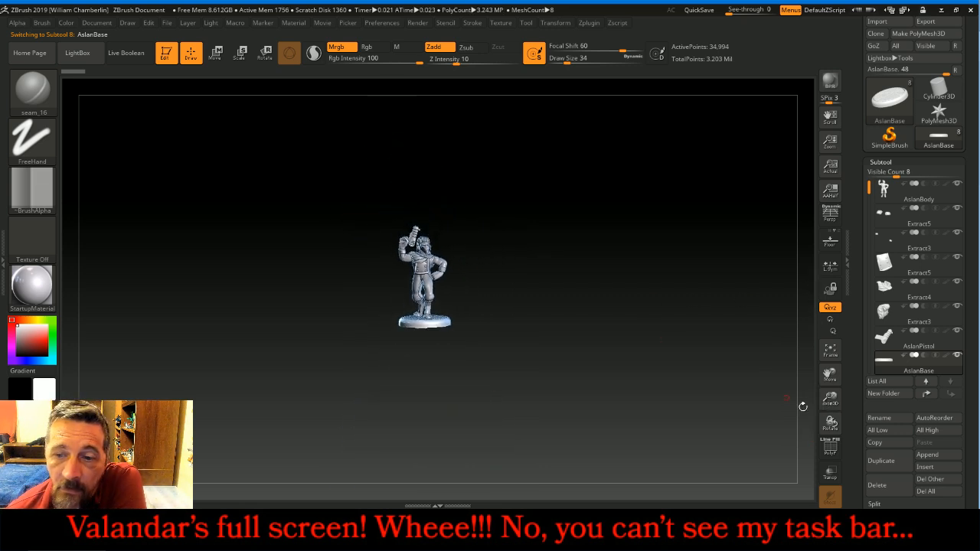
left_click_drag(830, 401, 828, 417)
left_click_drag(577, 342, 581, 346)
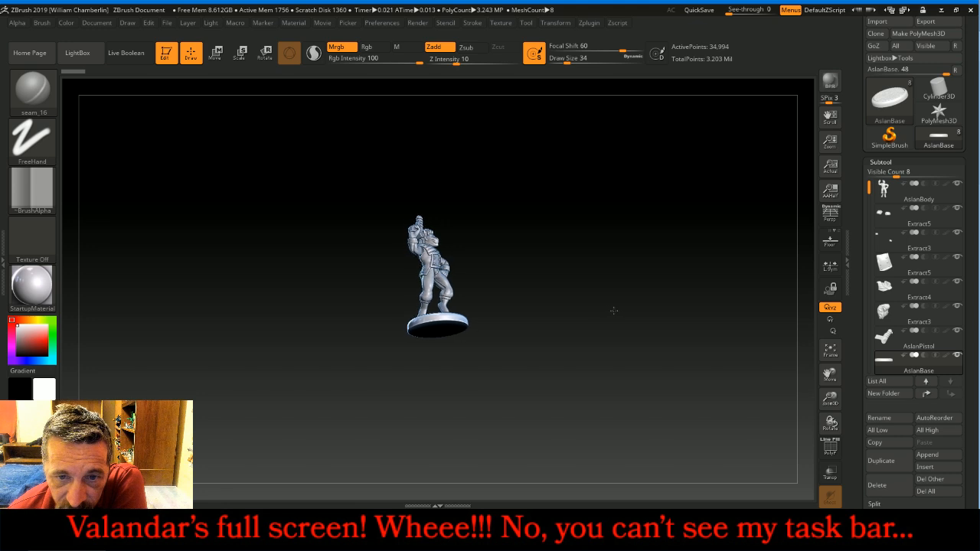
left_click_drag(618, 385, 578, 363)
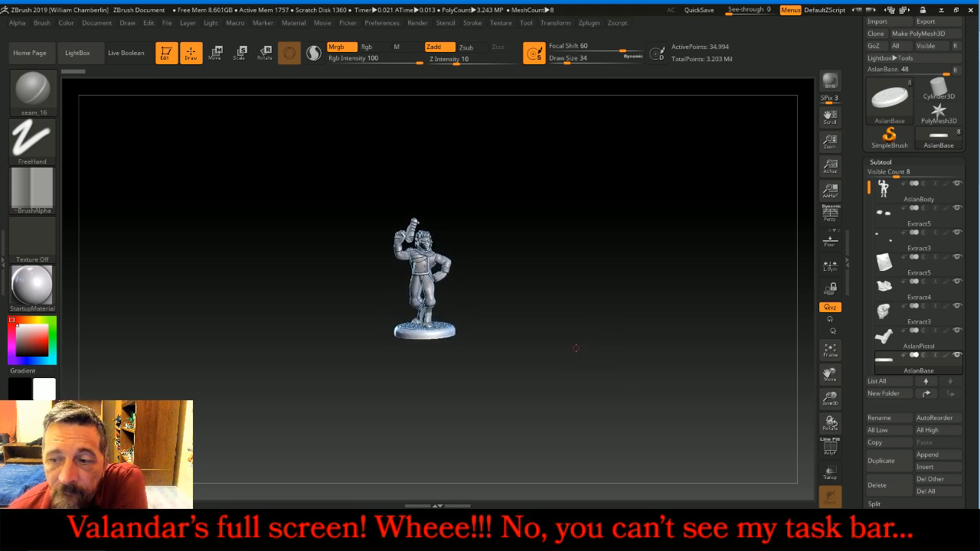
left_click_drag(830, 400, 829, 392)
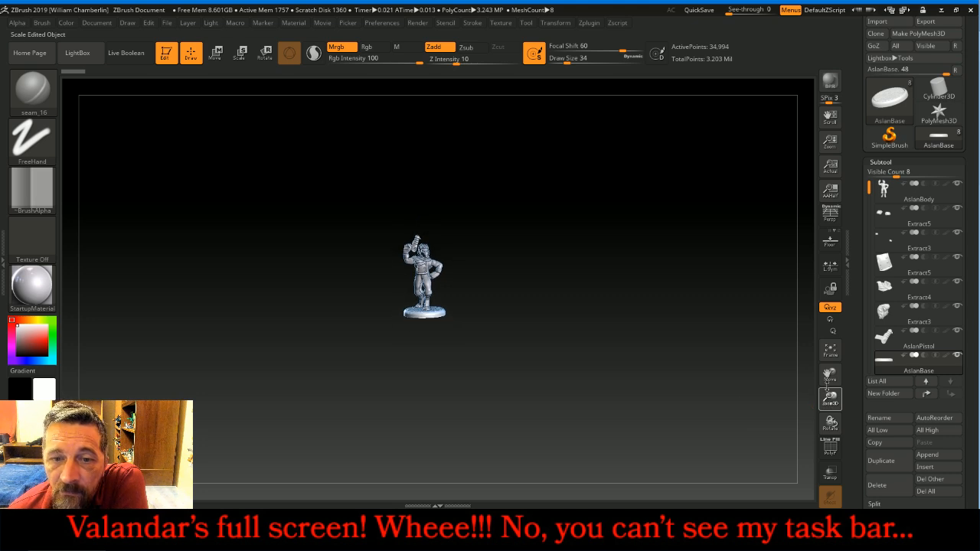
left_click_drag(697, 355, 682, 346)
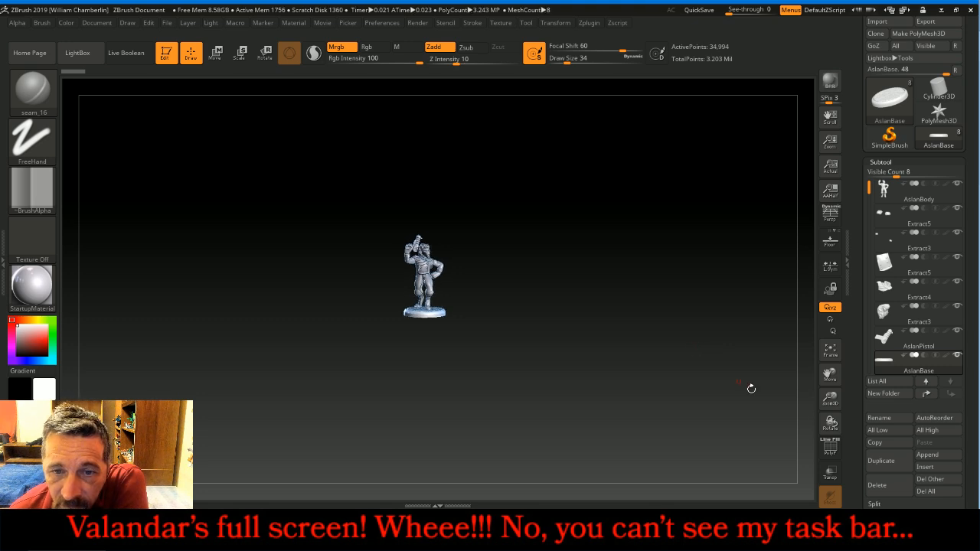
left_click_drag(829, 399, 809, 430)
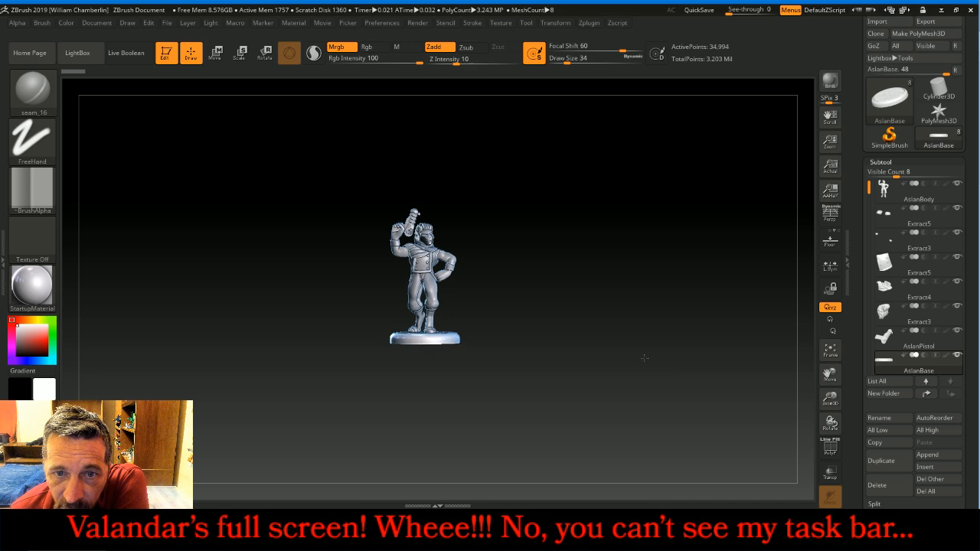
mouse_move(647, 368)
left_mouse_down()
mouse_move(766, 369)
mouse_move(657, 357)
left_mouse_up()
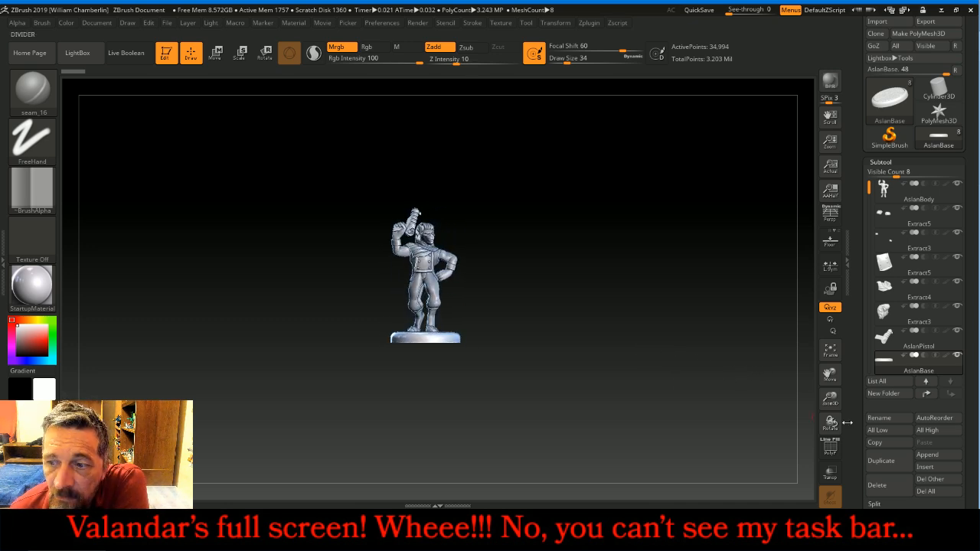
left_click(836, 352)
left_click(837, 353)
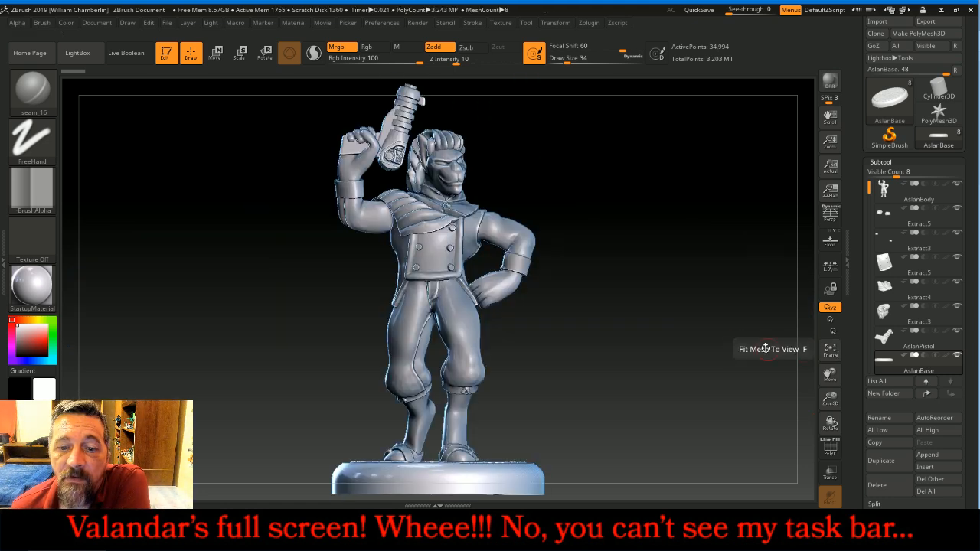
left_click_drag(720, 336, 738, 343)
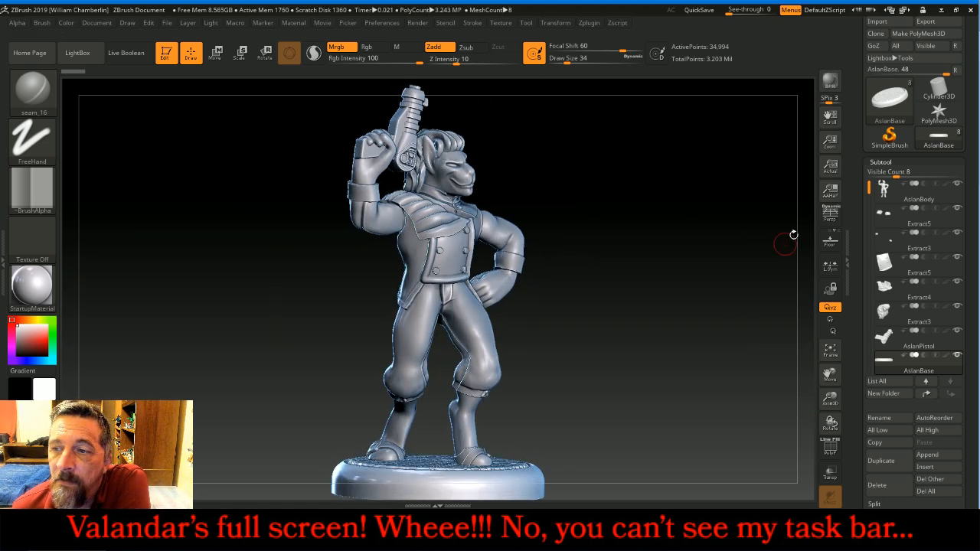
left_click(884, 187)
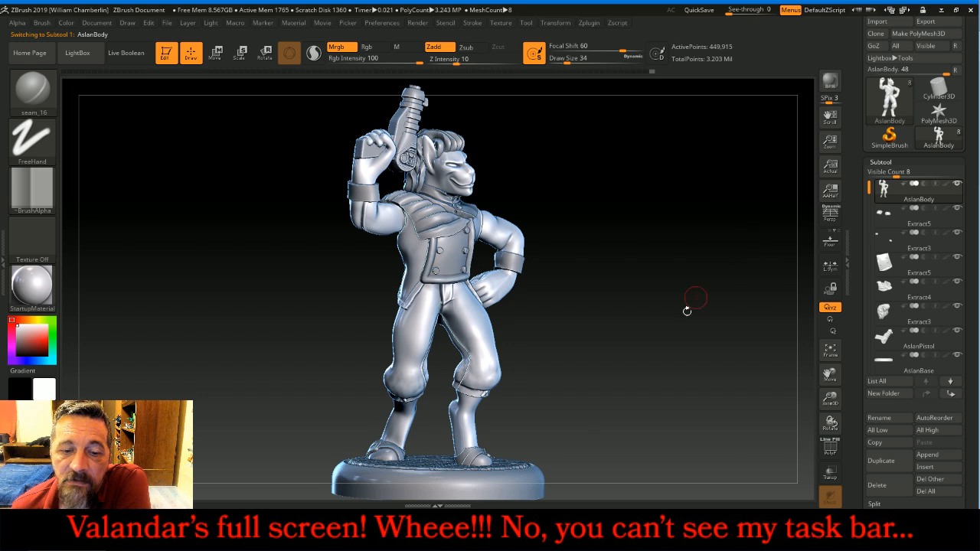
- Bring up the YouTube live chat window in Firefox to read the messages, and return to ZBrush
mouse_move(306, 526)
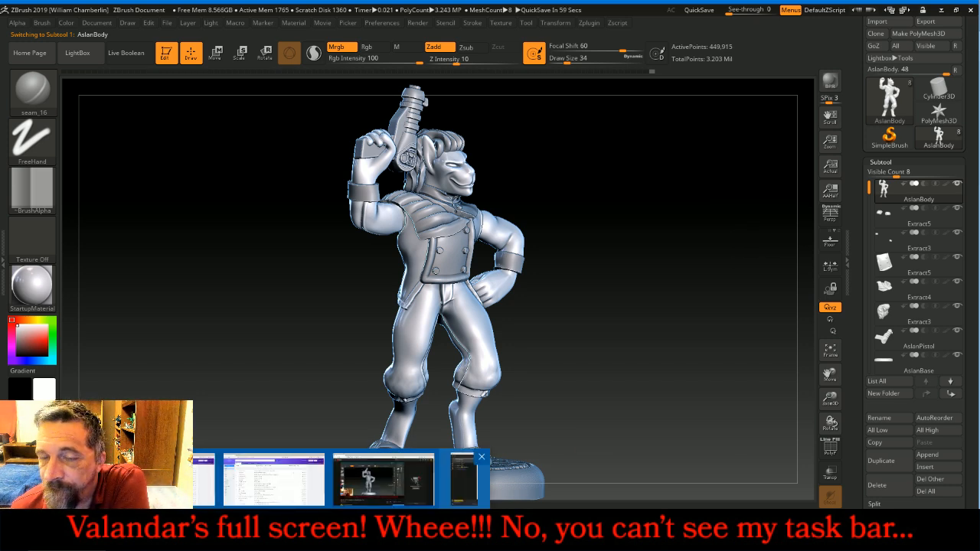
left_click(464, 482)
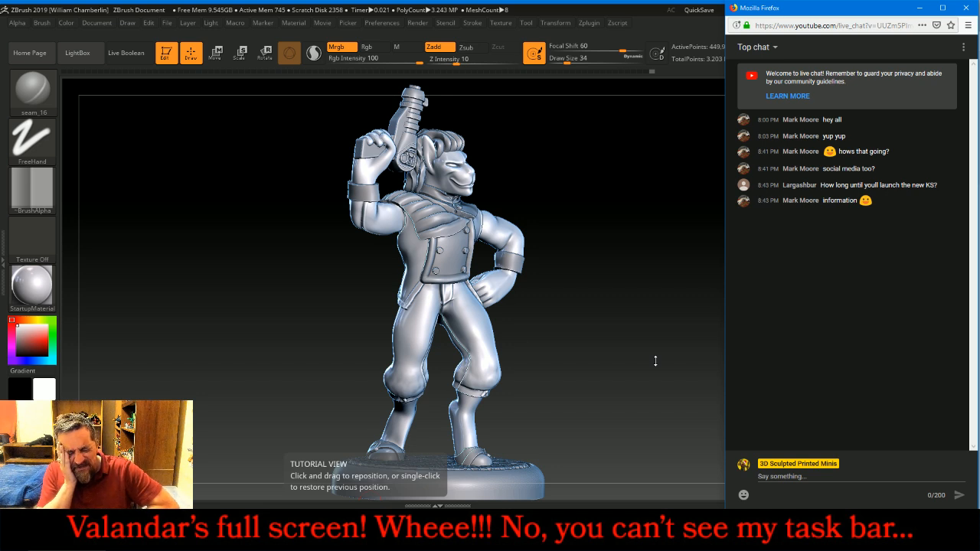
left_click(593, 342)
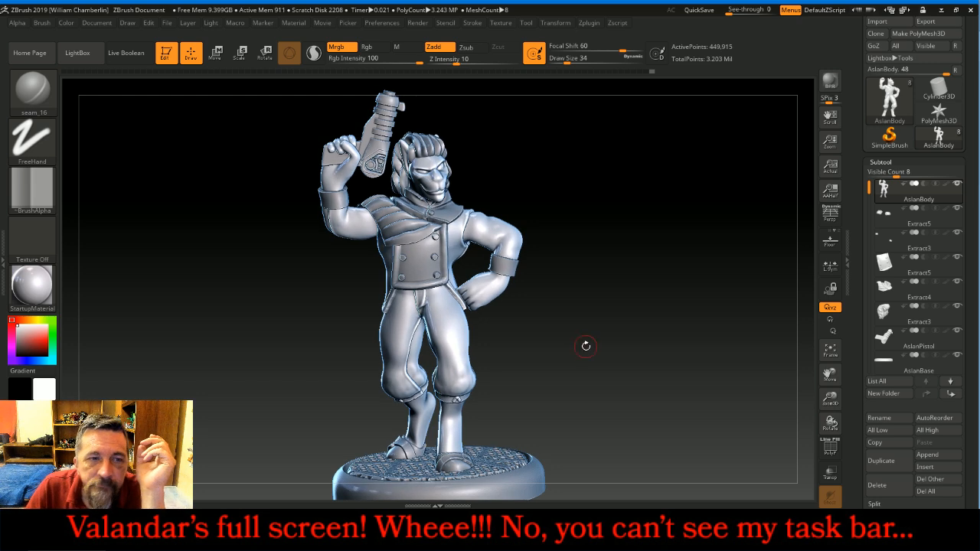
- Switch to the ClayBuildup brush and set its draw size to 10 for detailing the front of the trousers
left_click(35, 89)
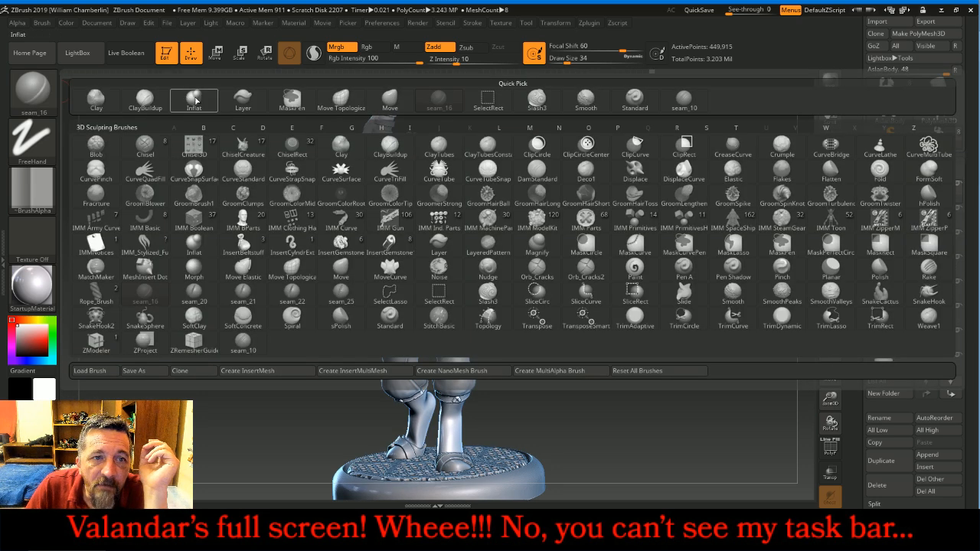
left_click(145, 98)
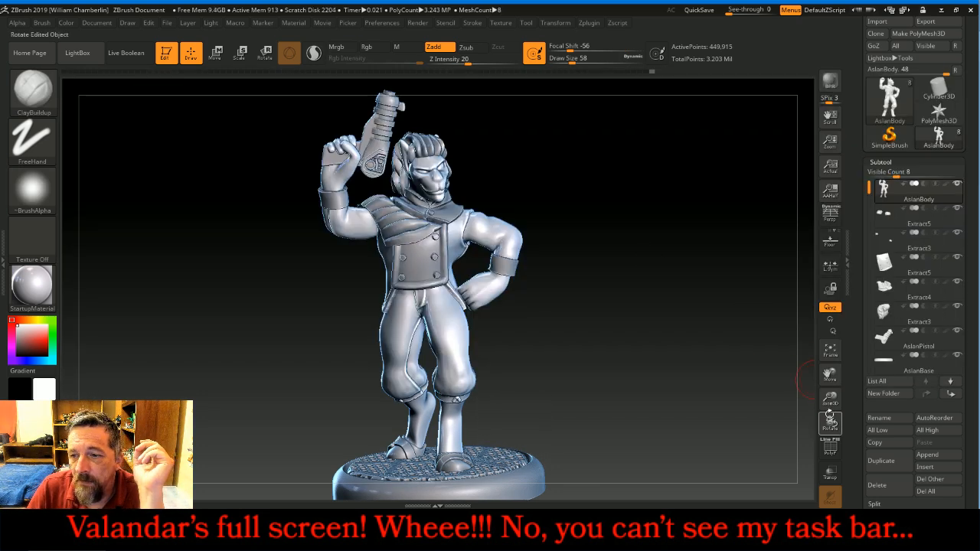
left_click_drag(830, 399, 829, 493)
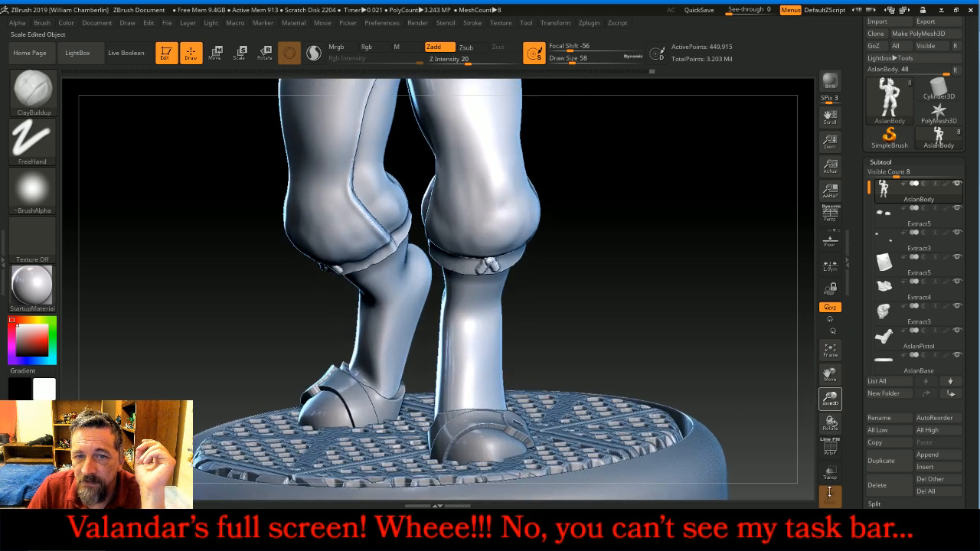
left_click_drag(829, 375, 841, 498)
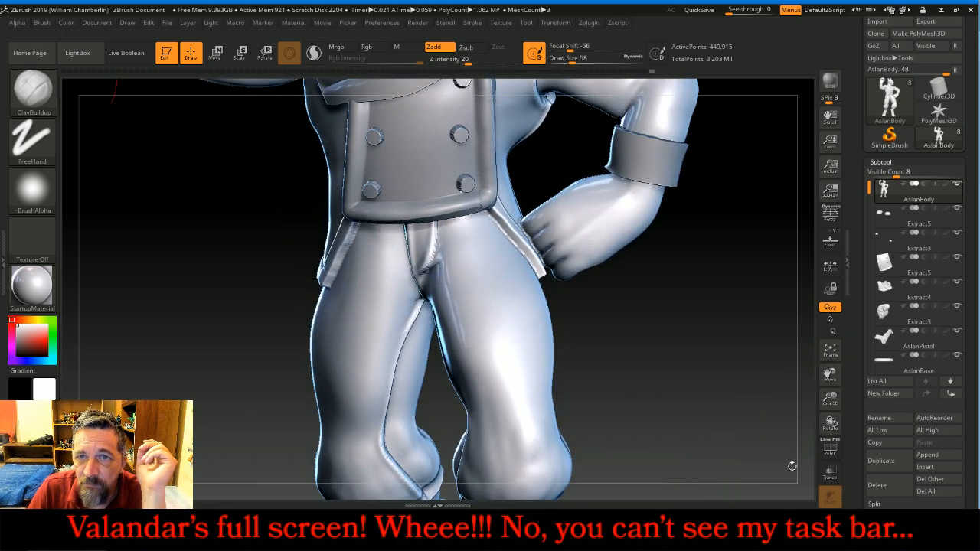
key("bracketleft")
key("bracketleft")
key("bracketleft")
key("bracketleft")
key("bracketleft")
key("bracketleft")
key("bracketleft")
key("bracketleft")
key("bracketleft")
key("bracketleft")
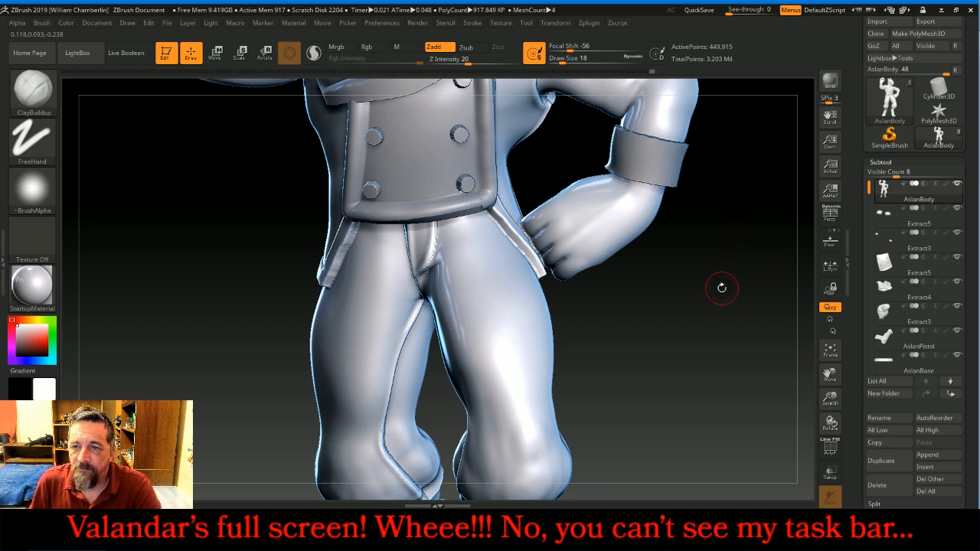
key("bracketleft")
key("bracketleft")
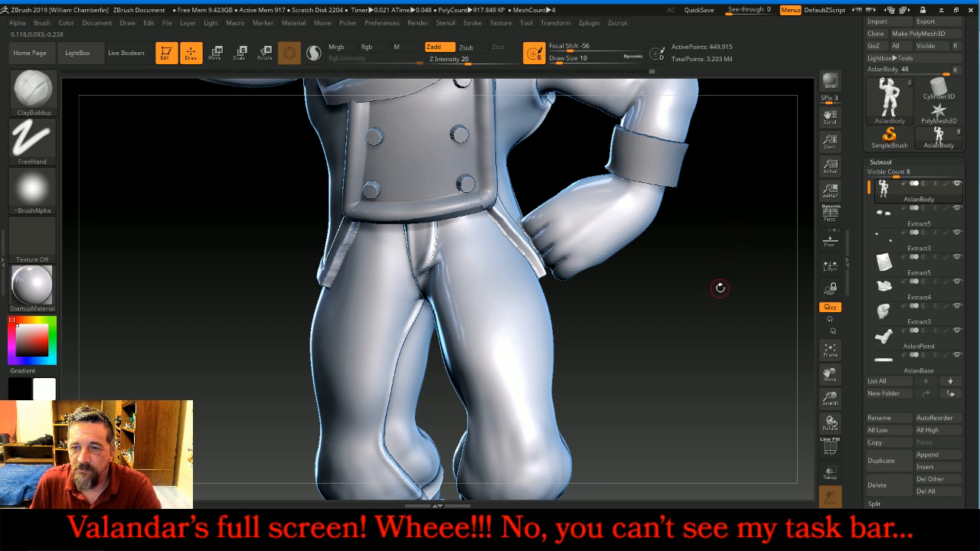
- Sculpt raised fabric folds radiating from the crotch across the front of both thighs
left_click_drag(717, 282, 691, 288)
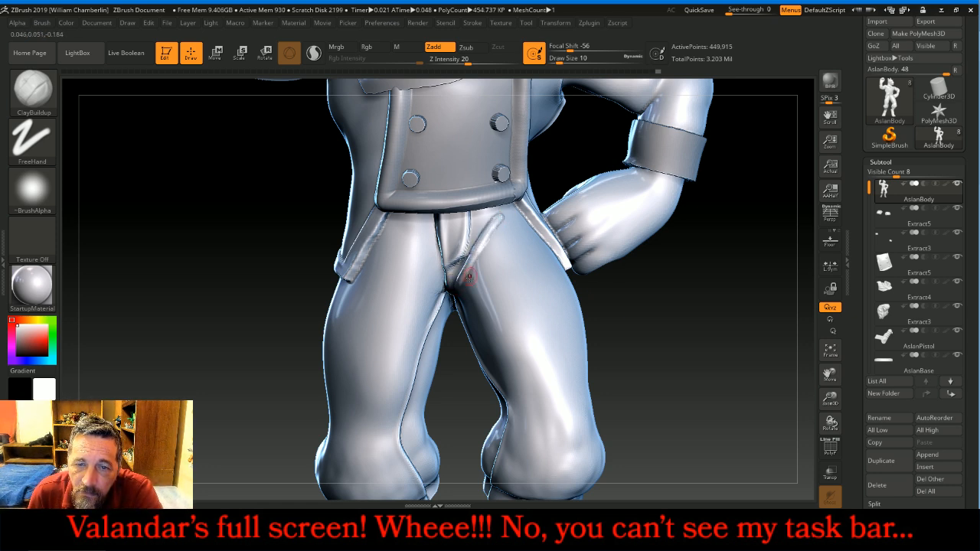
left_click_drag(470, 285, 514, 238)
left_click_drag(461, 301, 508, 283)
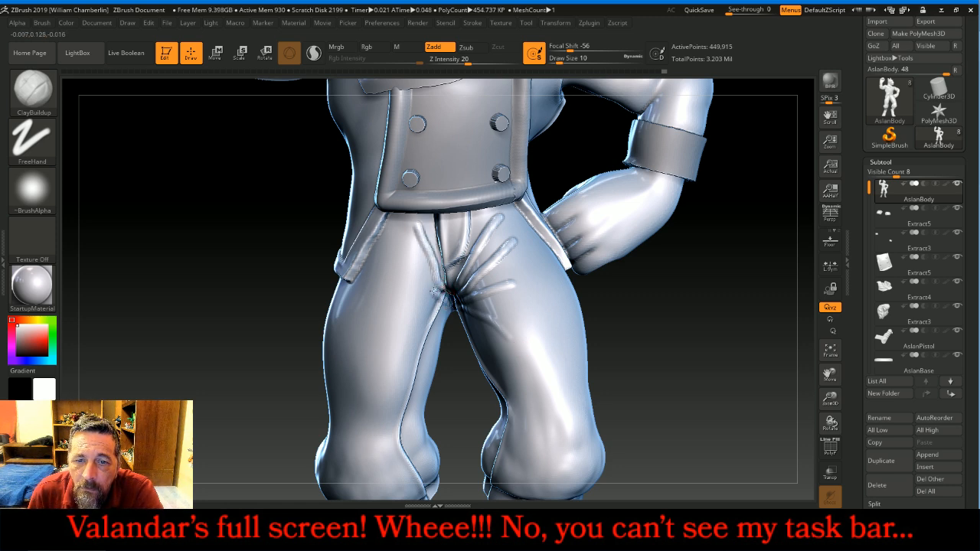
left_click_drag(421, 273, 390, 233)
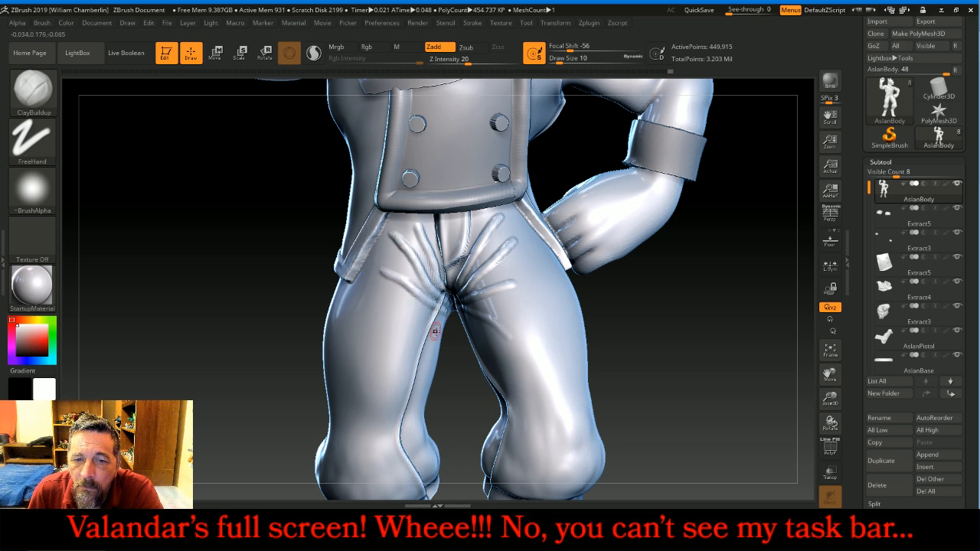
left_click_drag(441, 322, 376, 332)
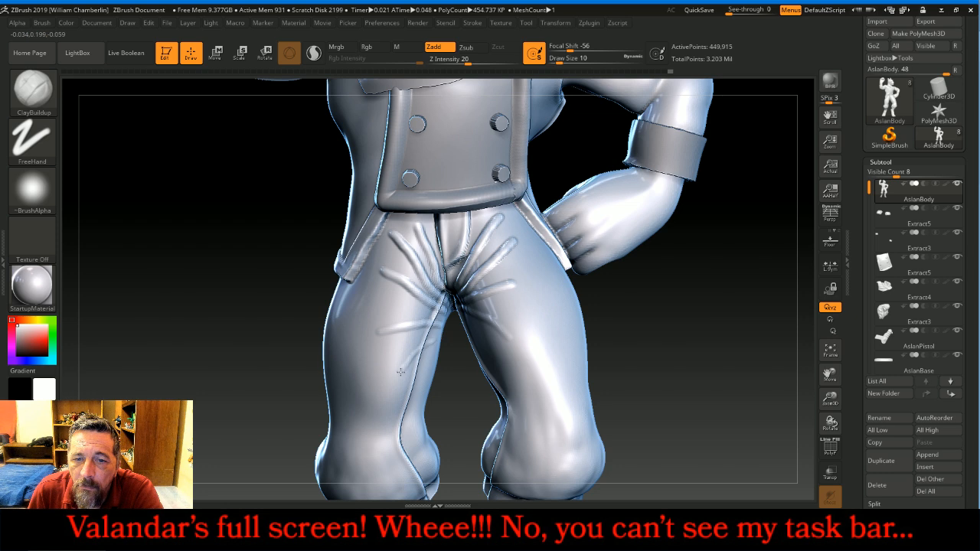
- Sculpt short diagonal folds across the trouser seat below the jacket's back vent, undoing the extra stroke on the thigh
mouse_move(694, 358)
left_mouse_down()
mouse_move(674, 360)
mouse_move(697, 359)
left_mouse_up()
mouse_move(614, 302)
left_mouse_down()
mouse_move(623, 307)
mouse_move(605, 316)
mouse_move(600, 298)
mouse_move(544, 301)
left_mouse_up()
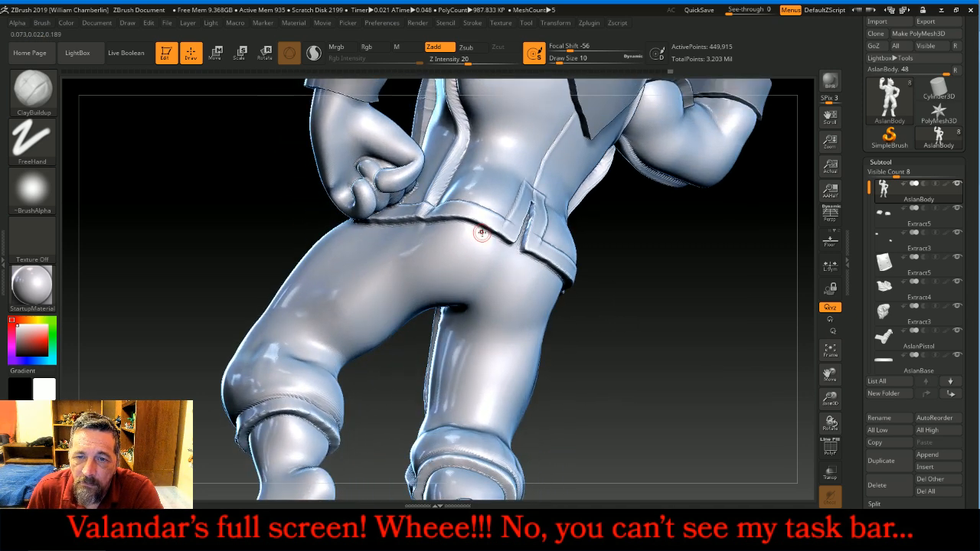
mouse_move(512, 258)
left_mouse_down()
mouse_move(538, 280)
mouse_move(536, 295)
mouse_move(464, 251)
mouse_move(508, 311)
left_mouse_up()
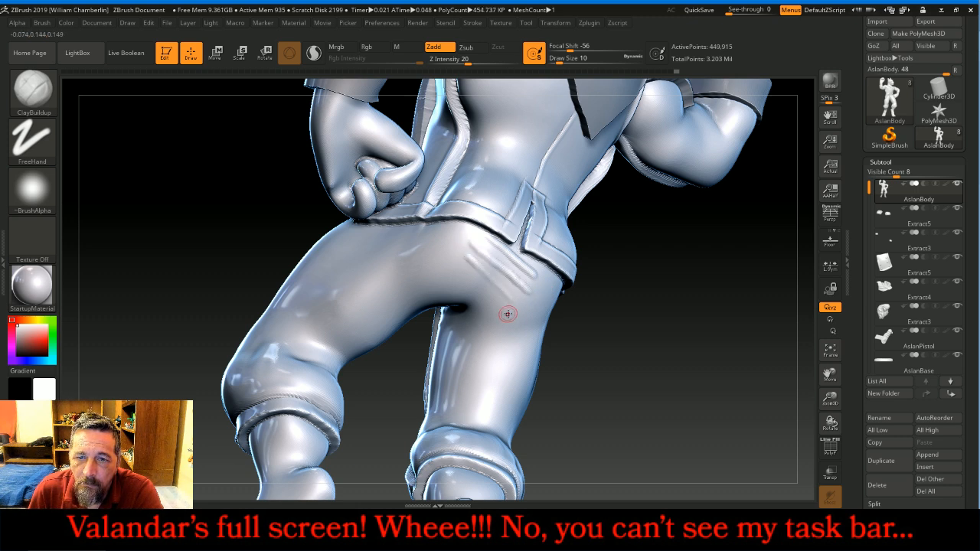
left_click_drag(383, 245, 430, 295)
key("ctrl+z")
- Turn on LazyMouse for the brush and set LazyRadius to 13
left_click_drag(682, 301, 675, 280)
left_click_drag(972, 146, 962, 247)
left_click(887, 179)
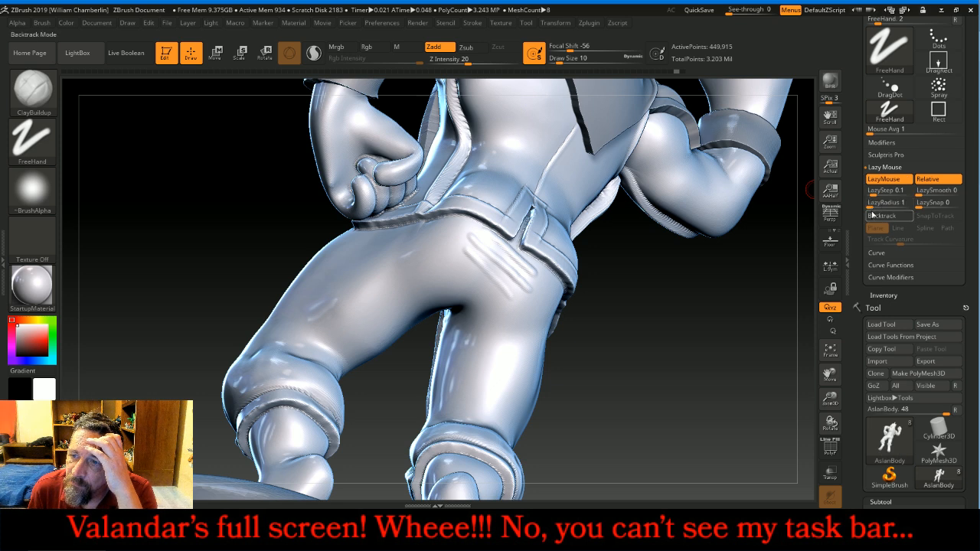
left_click_drag(524, 283, 532, 291)
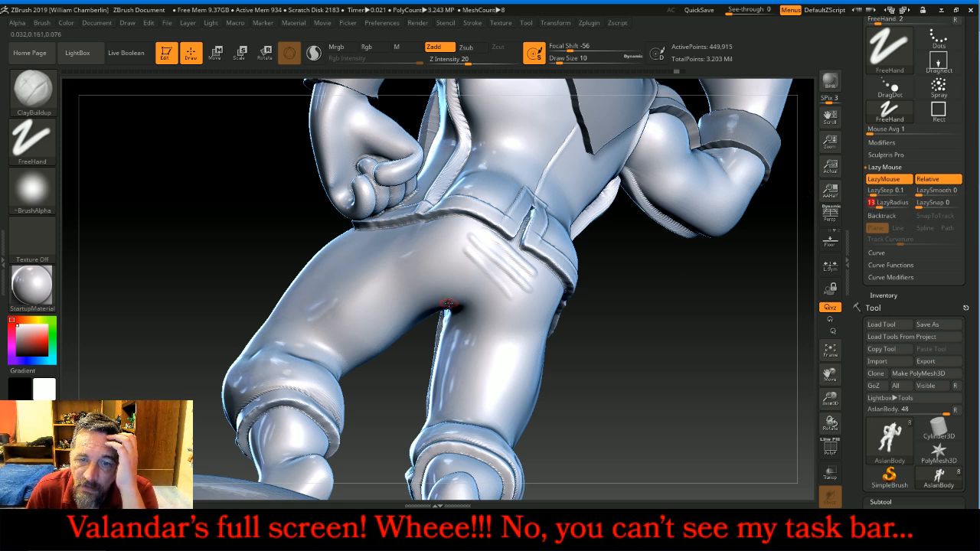
- Sculpt long folds fanning out from the crotch across the back of both thighs
left_click_drag(453, 305, 378, 241)
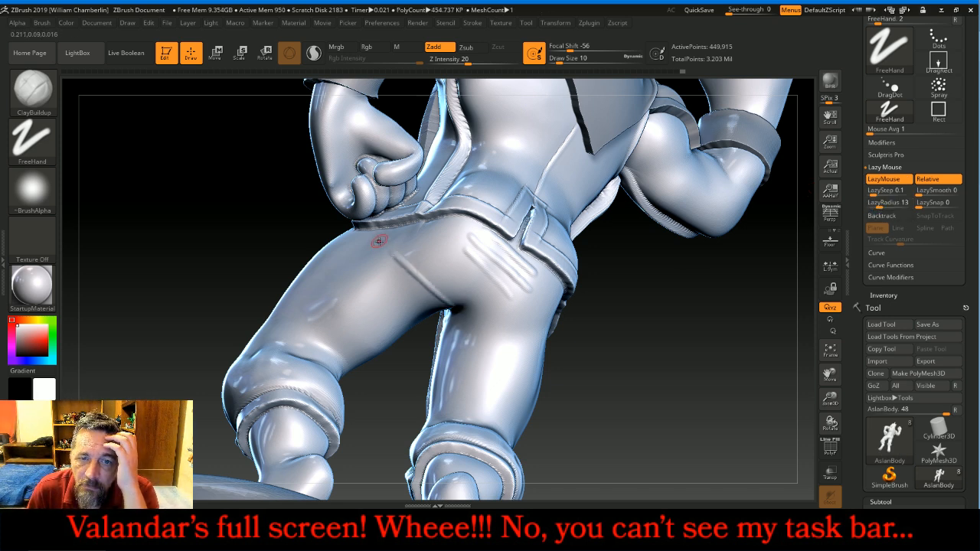
left_click_drag(409, 291, 346, 251)
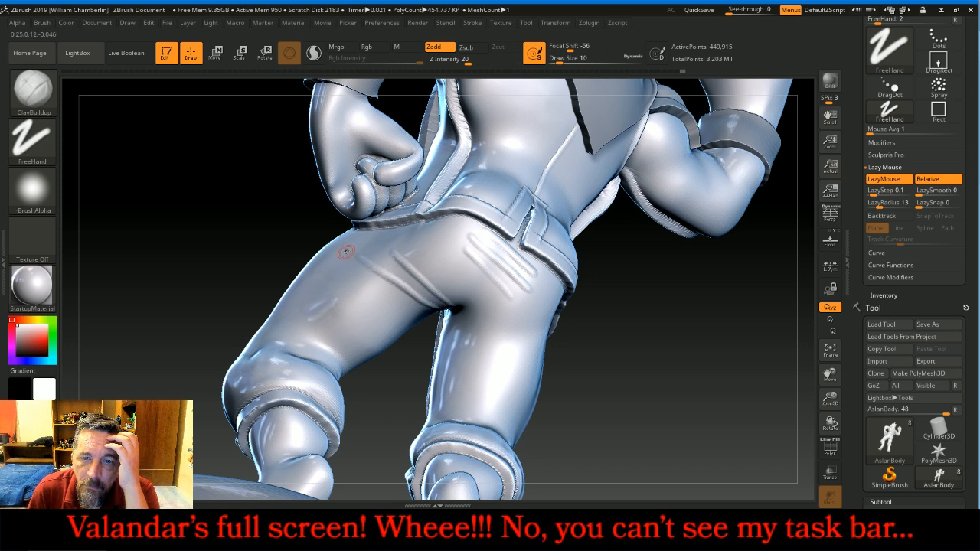
left_click_drag(426, 314, 331, 295)
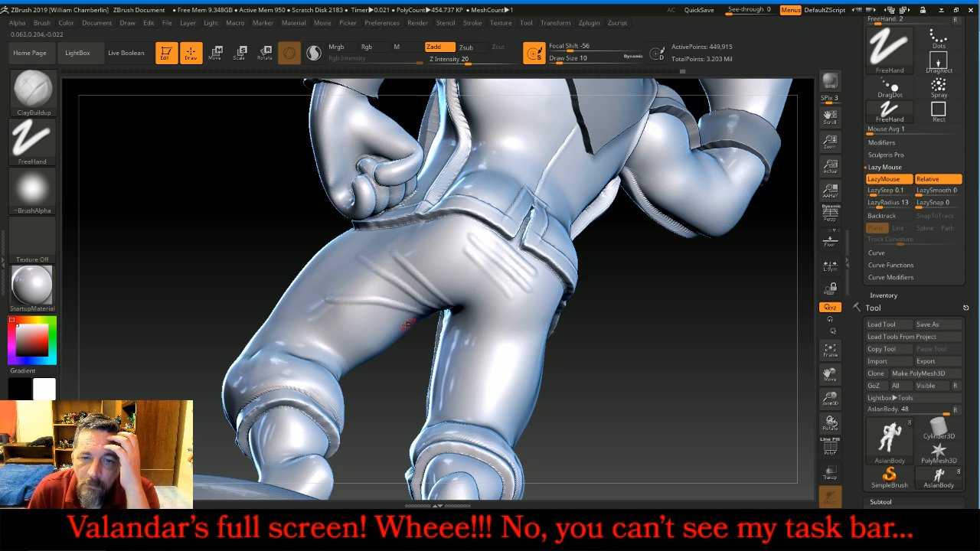
left_click_drag(461, 312, 542, 332)
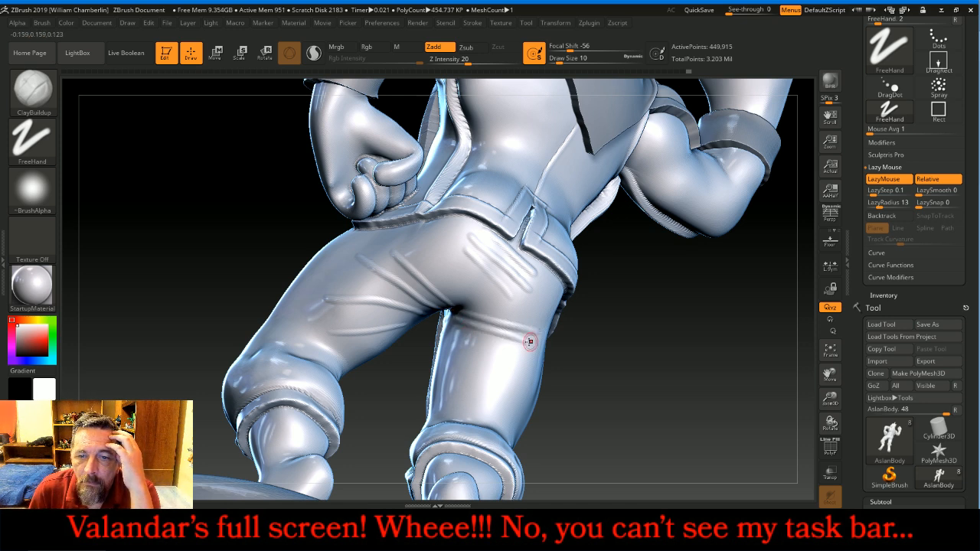
left_click_drag(451, 335, 516, 408)
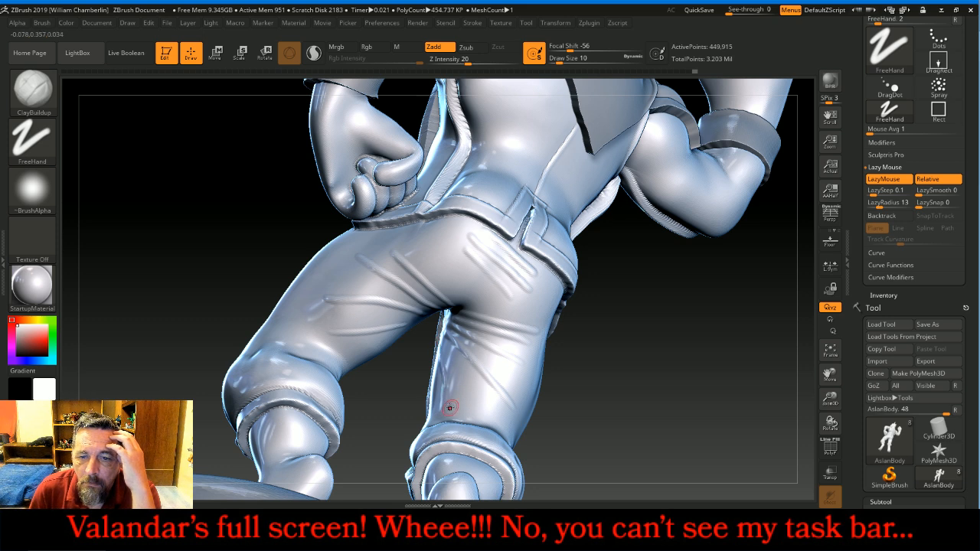
- Sculpt creases around the back of the figure's bent left knee, undoing the stray stroke on the thigh
left_click_drag(714, 387, 642, 379)
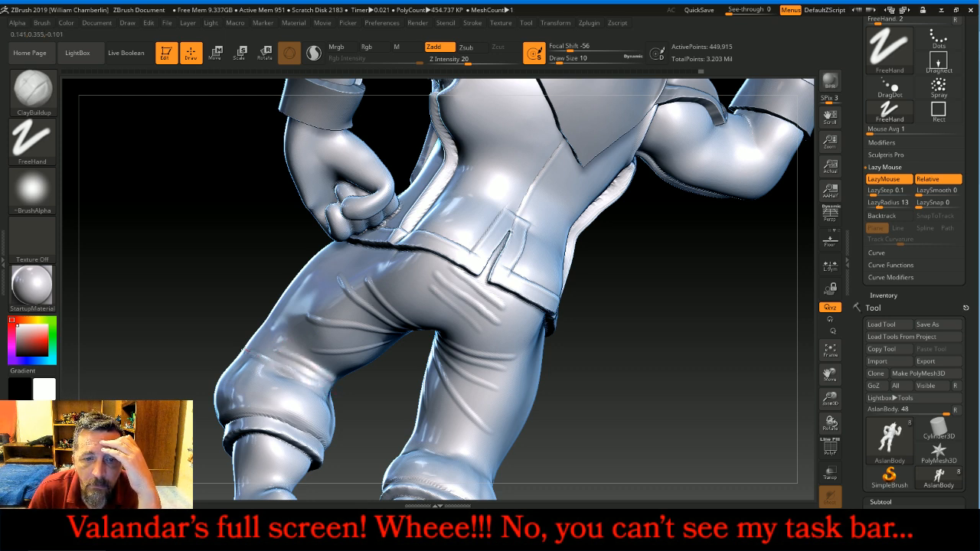
left_click_drag(230, 316, 220, 304)
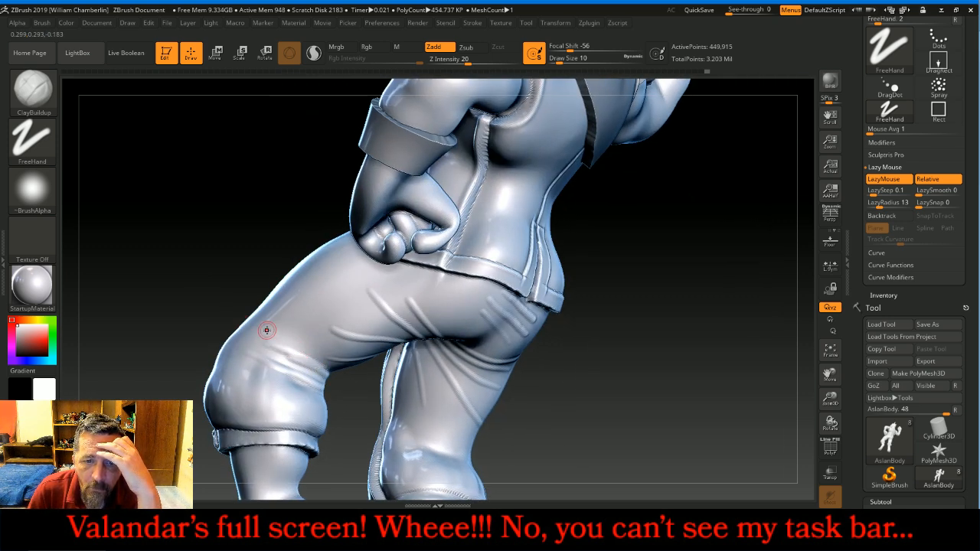
key("ctrl+z")
left_click_drag(354, 416, 339, 381)
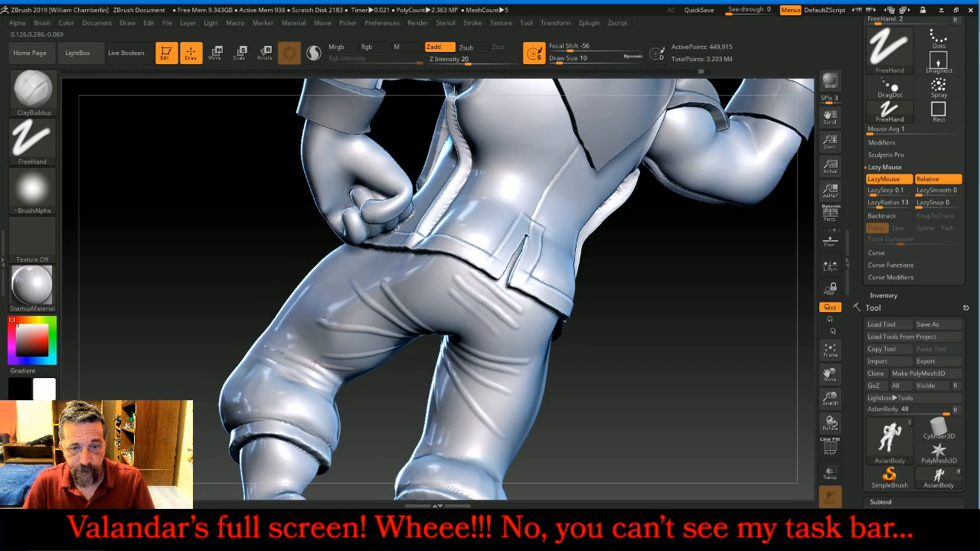
mouse_move(290, 347)
left_mouse_down()
mouse_move(281, 335)
mouse_move(321, 331)
mouse_move(378, 342)
left_mouse_up()
left_click_drag(594, 406, 557, 365)
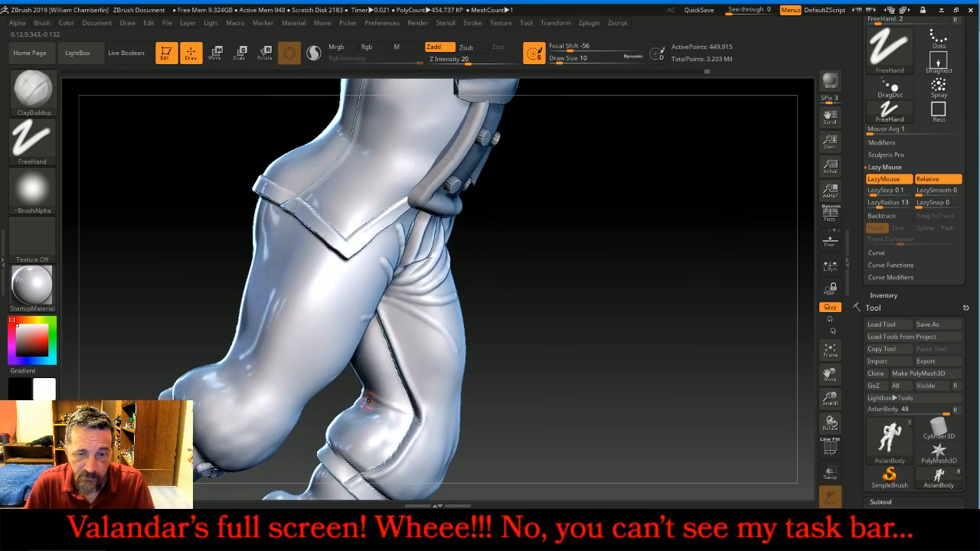
left_click_drag(564, 286, 649, 336)
left_click_drag(597, 358, 662, 339)
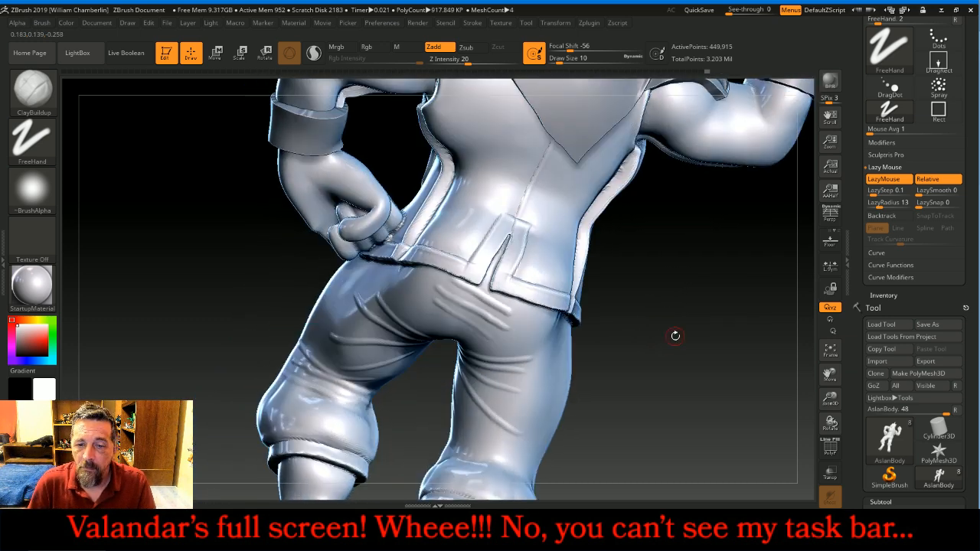
- Sculpt creases across the back of the figure's right knee, above the gathered trouser cuff
left_click_drag(830, 373, 520, 354)
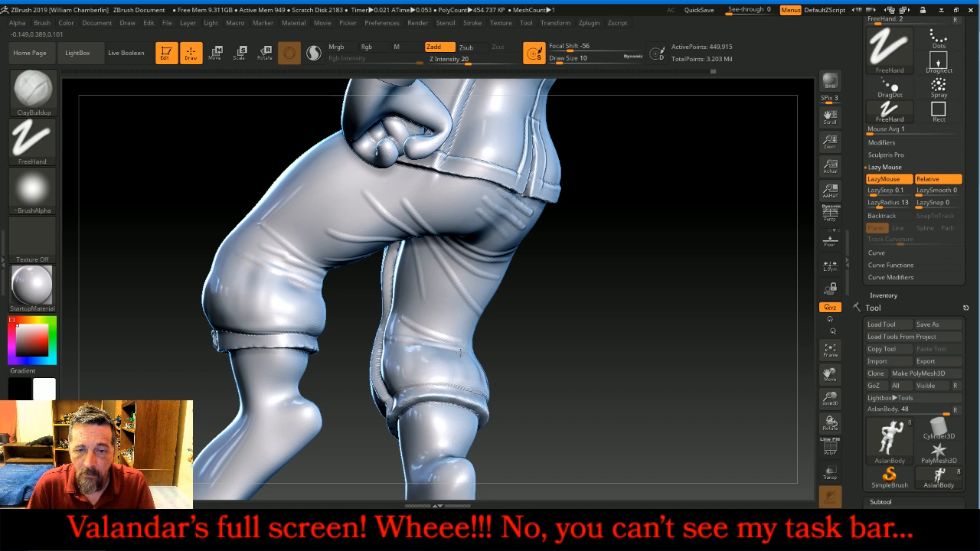
left_click_drag(546, 378, 464, 340)
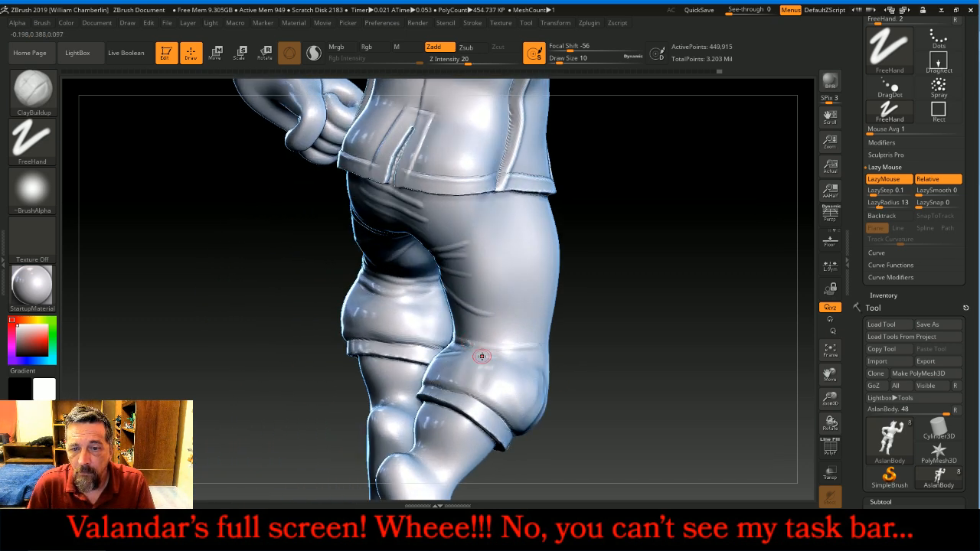
left_click_drag(595, 344, 746, 378)
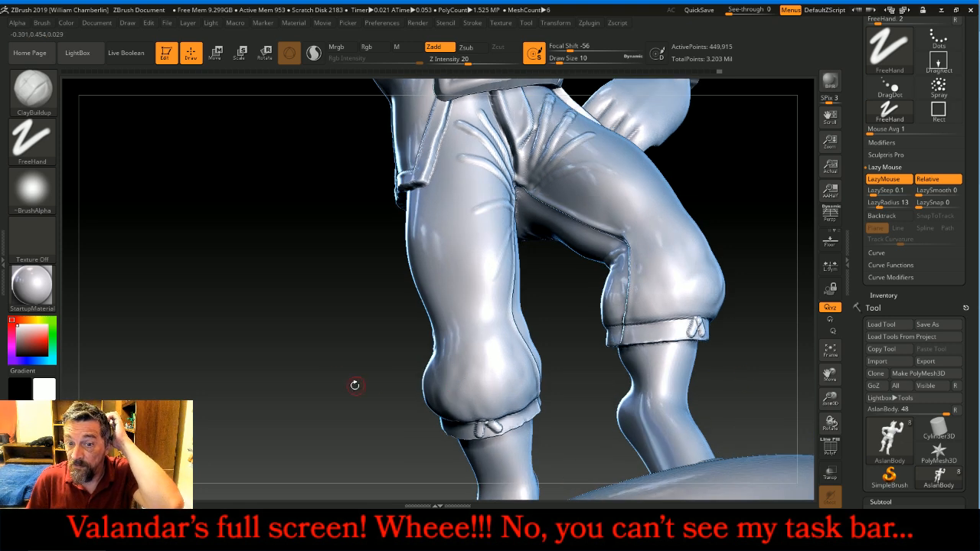
left_click_drag(364, 385, 313, 372)
left_click_drag(253, 252, 253, 283)
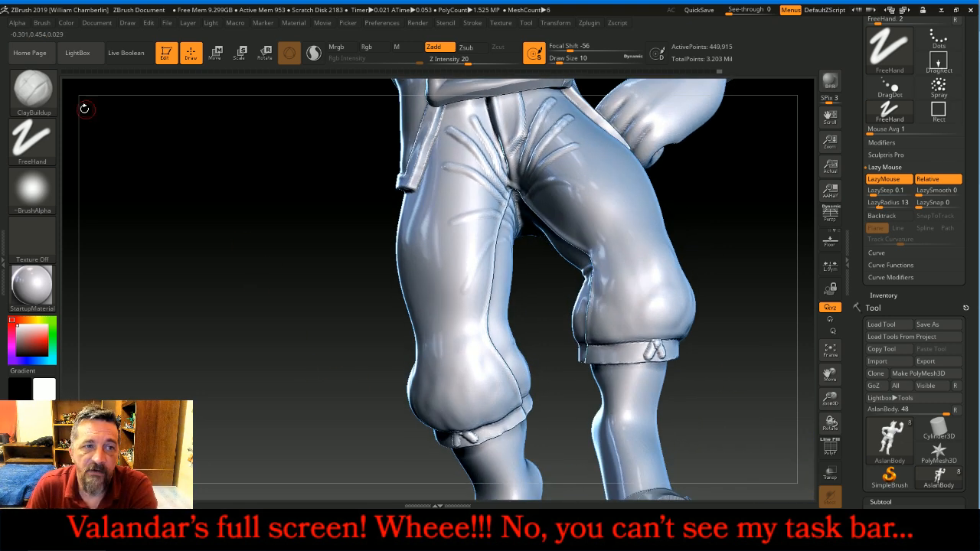
- Switch to the Slash3 brush and reduce its draw size to 14
left_click(32, 91)
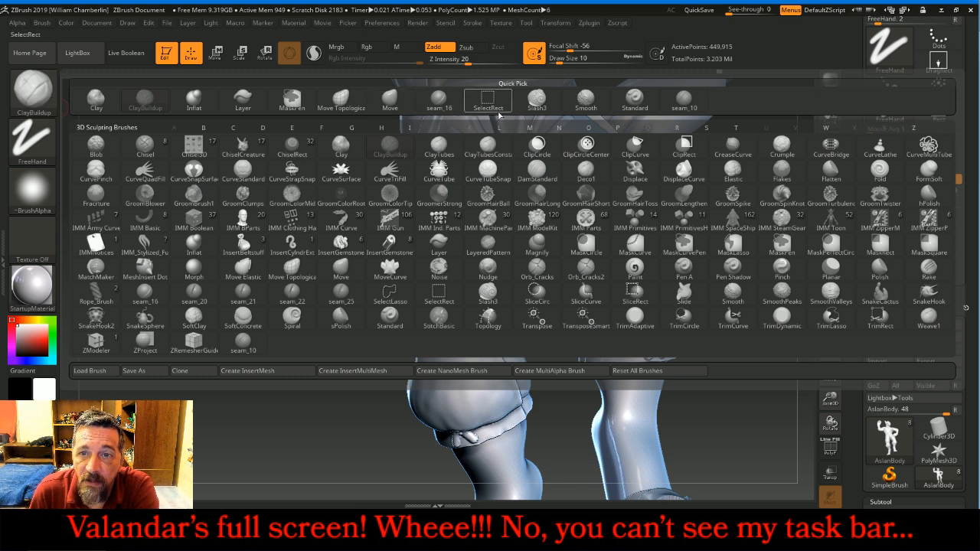
left_click(537, 100)
key("bracketleft")
key("bracketleft")
key("bracketleft")
key("bracketleft")
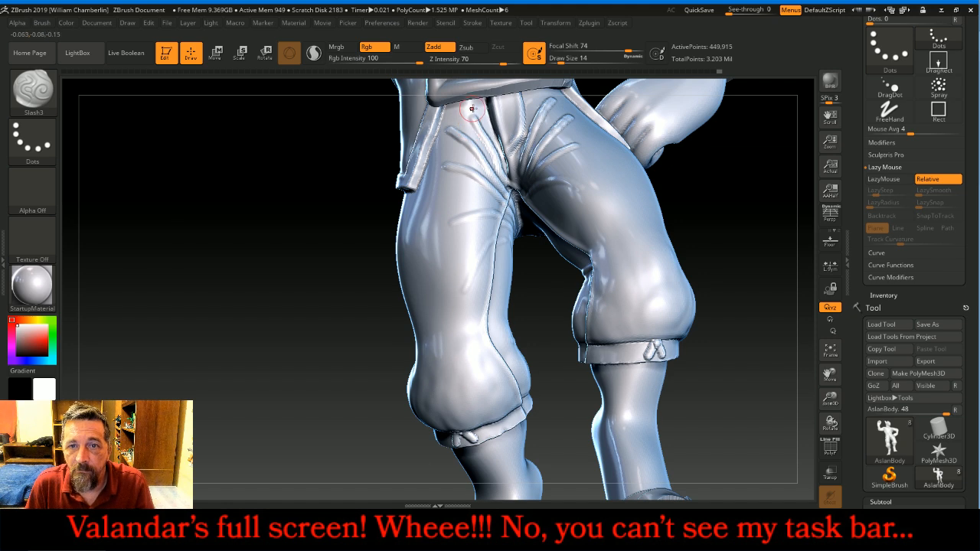
- Smooth the raised folds around the crotch and front thighs so they blend into the trousers
key("shift")
mouse_move(451, 130)
left_mouse_down("shift")
mouse_move(429, 192)
mouse_move(465, 135)
left_mouse_up("shift")
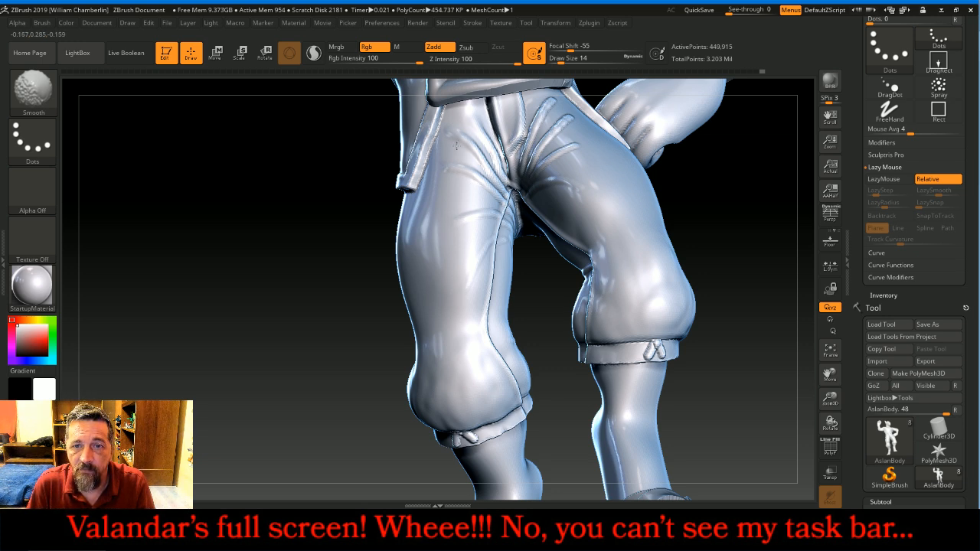
mouse_move(461, 141)
left_mouse_down("shift")
mouse_move(480, 159)
mouse_move(479, 146)
left_mouse_up("shift")
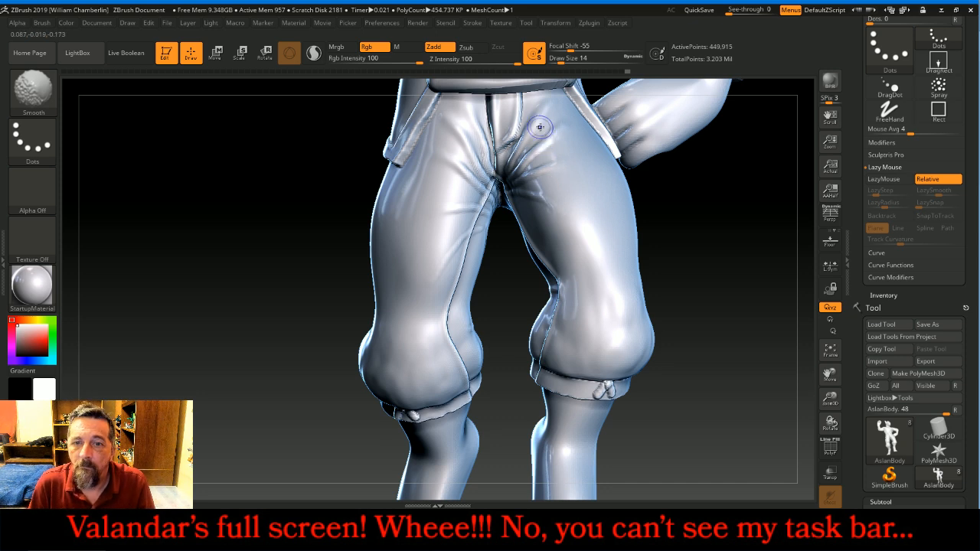
- Smooth the creases around the knees and the folds across the seat and backs of the thighs
mouse_move(706, 300)
left_mouse_down()
mouse_move(745, 297)
mouse_move(575, 292)
left_mouse_up()
key("shift")
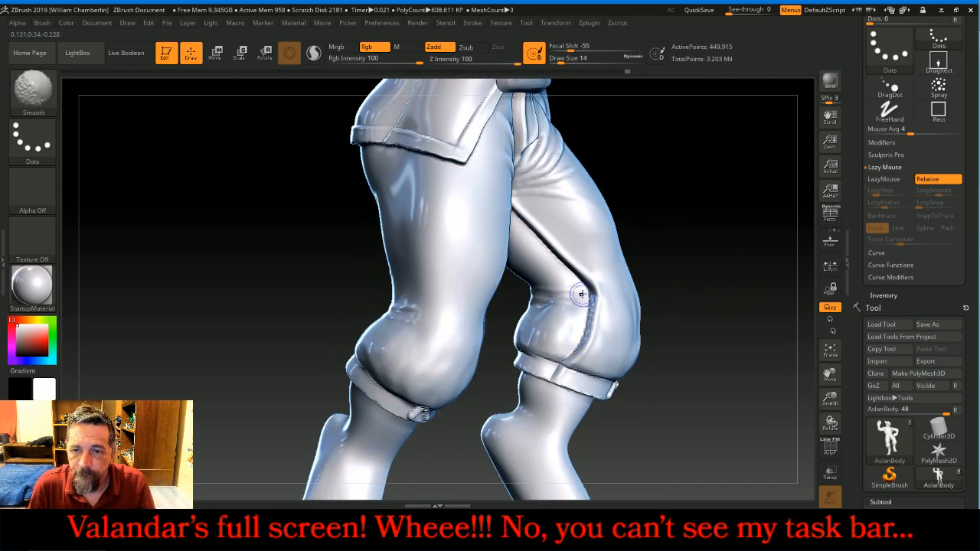
left_click_drag(401, 312, 419, 306, "shift")
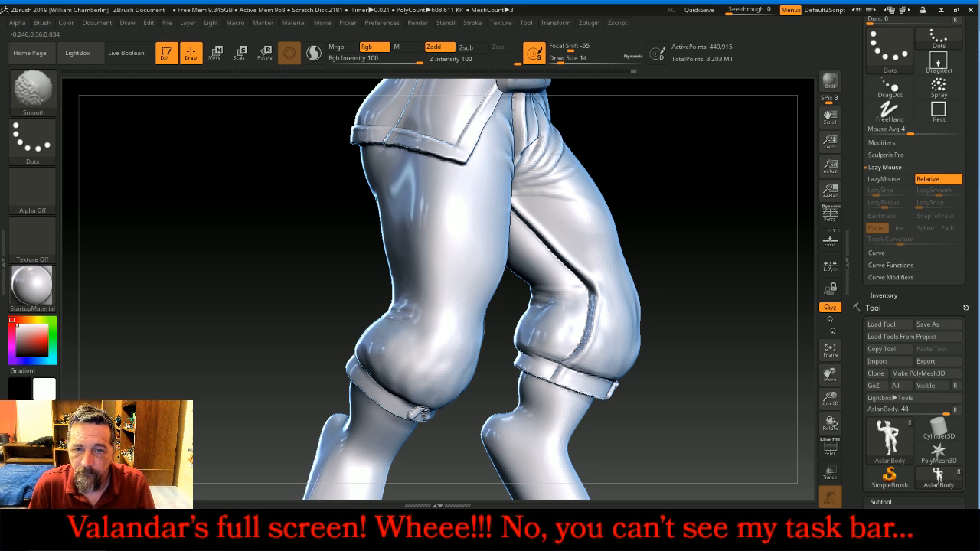
mouse_move(333, 287)
left_mouse_down()
mouse_move(284, 278)
mouse_move(325, 238)
mouse_move(373, 215)
mouse_move(356, 199)
left_mouse_up()
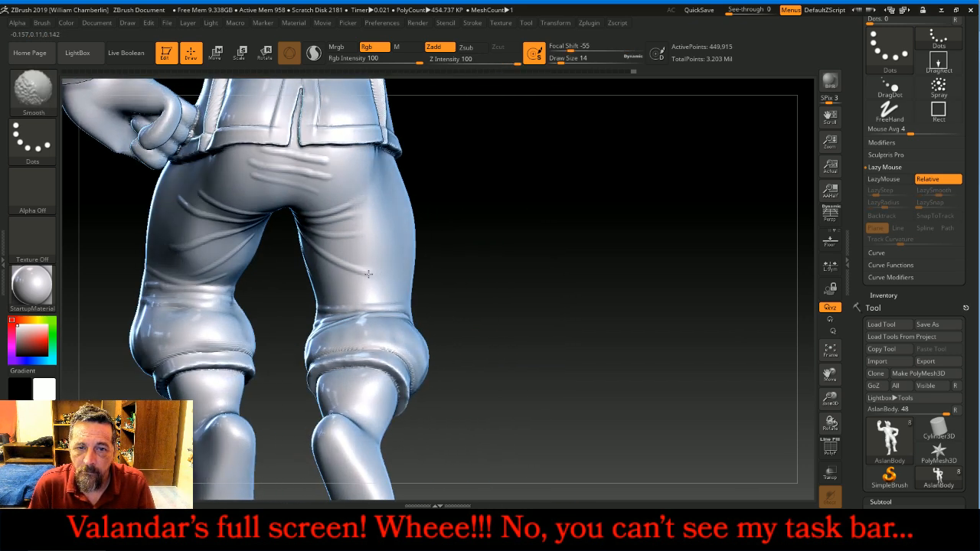
left_click_drag(362, 250, 373, 274, "shift")
mouse_move(335, 175)
left_mouse_down("shift")
mouse_move(300, 157)
mouse_move(252, 160)
left_mouse_up("shift")
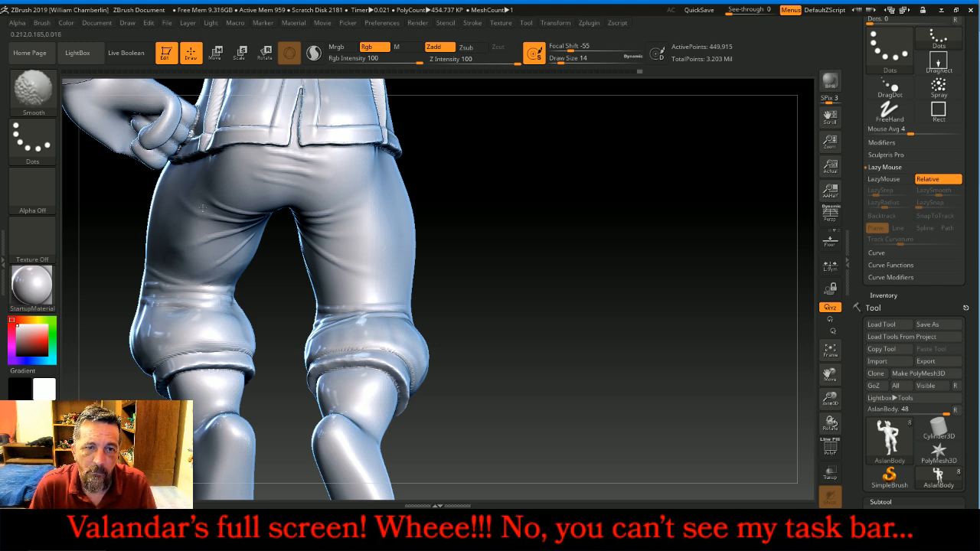
- Set the Slash3 brush to subtract with a draw size of 22 and a Z intensity of 13
left_click_drag(616, 229, 656, 238)
left_click_drag(829, 375, 957, 416)
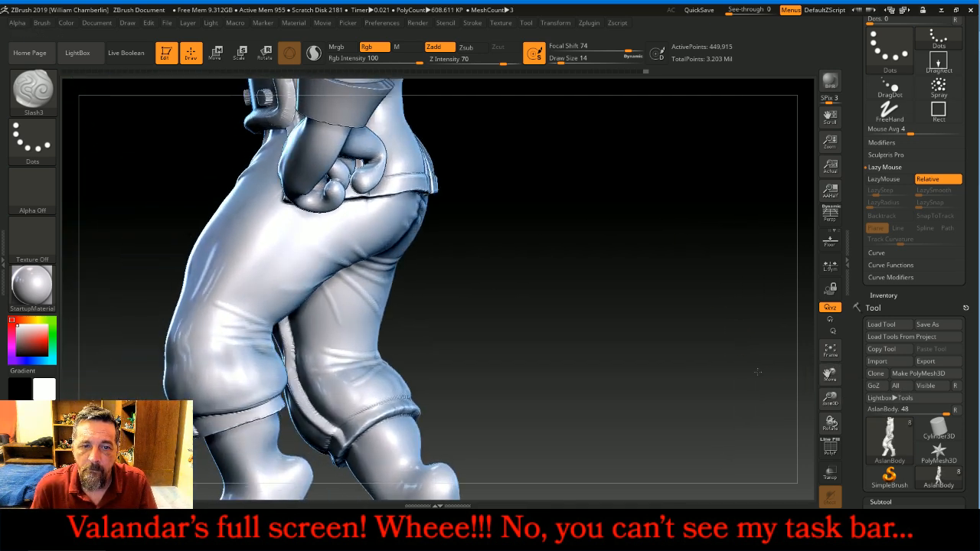
left_click_drag(799, 374, 746, 369)
key("shift")
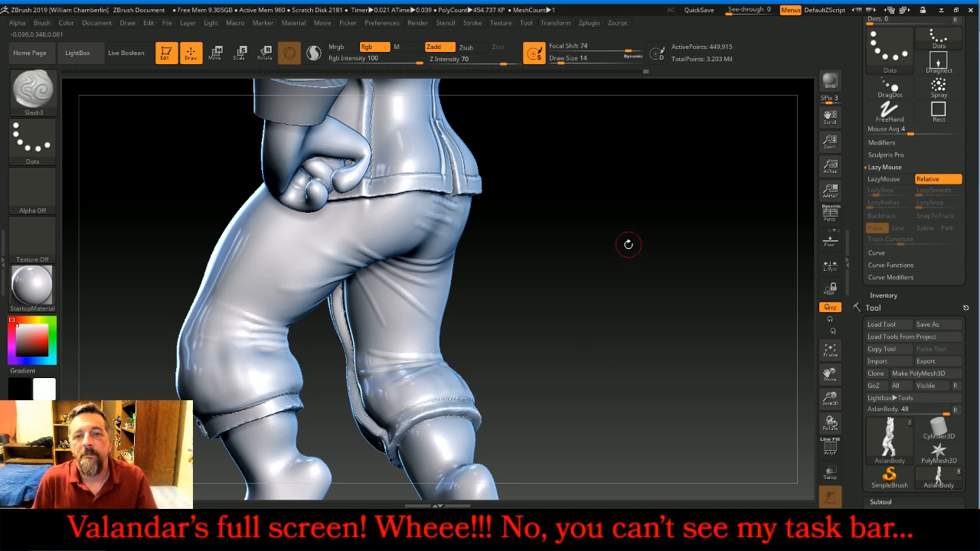
key("bracketright")
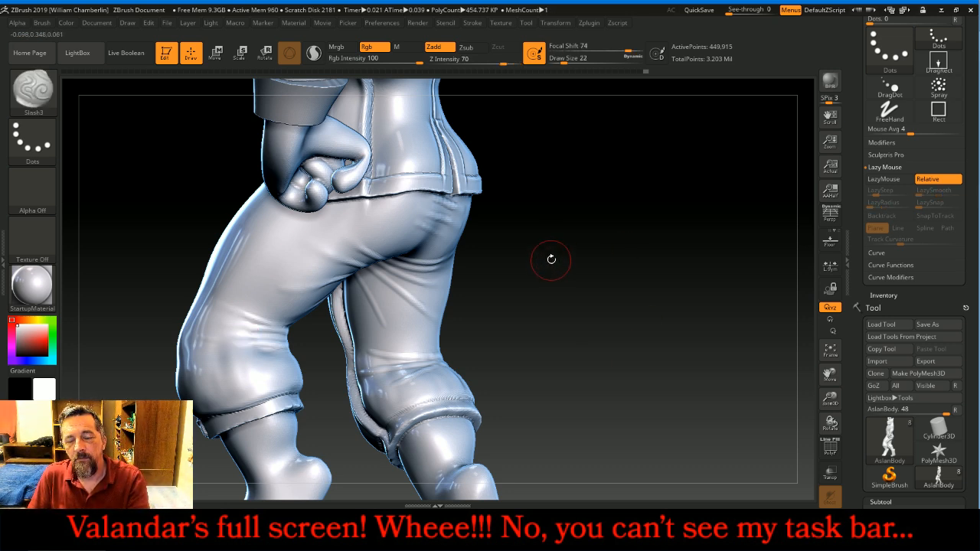
left_click(470, 48)
left_click_drag(468, 58, 456, 59)
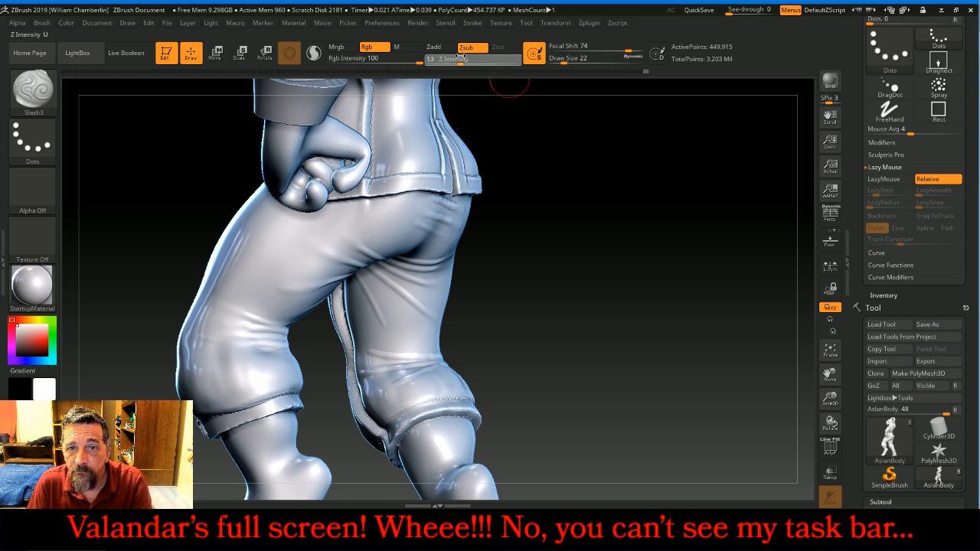
- Carve shallow grooves between the fabric folds on the seat and the backs of the thighs
left_click_drag(607, 258, 481, 254)
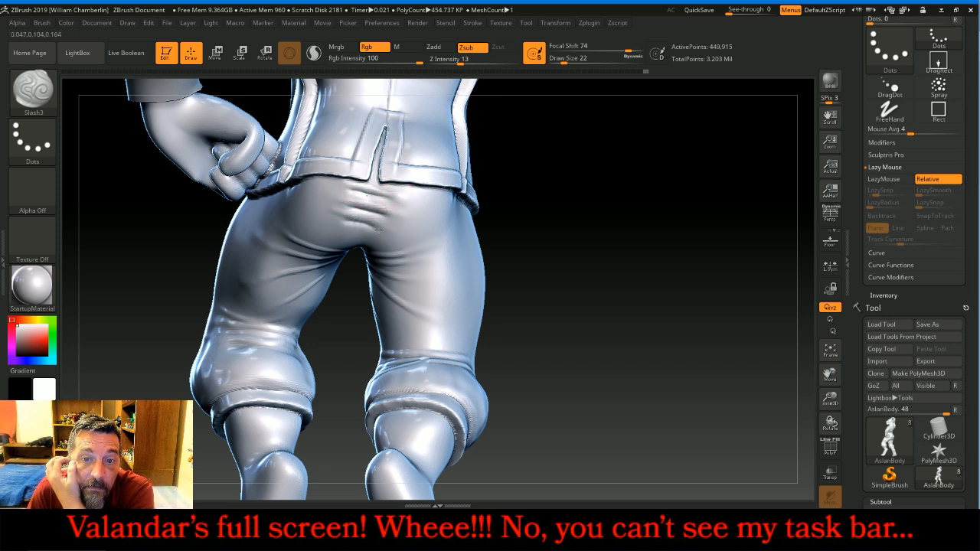
left_click_drag(635, 252, 616, 242)
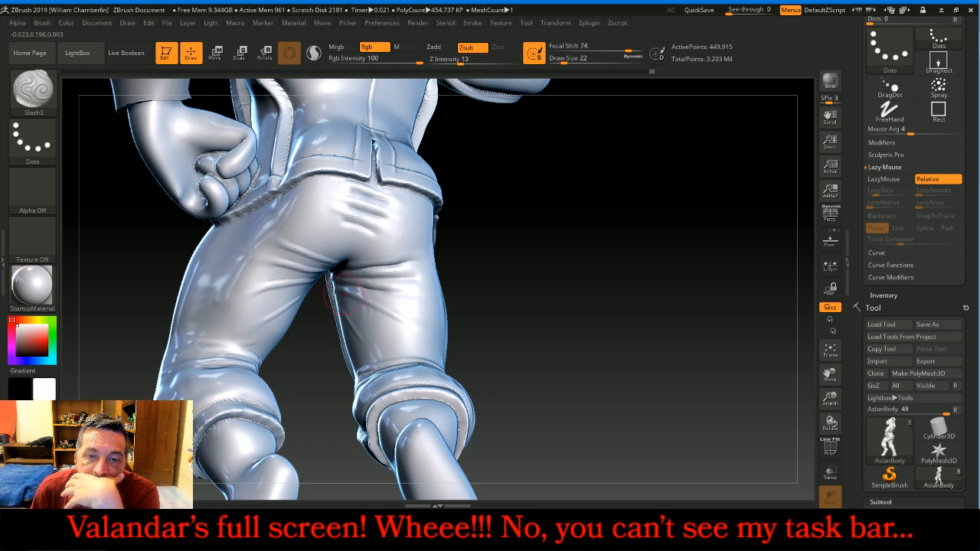
left_click_drag(368, 309, 413, 338)
mouse_move(574, 325)
left_mouse_down()
mouse_move(606, 286)
mouse_move(603, 253)
left_mouse_up()
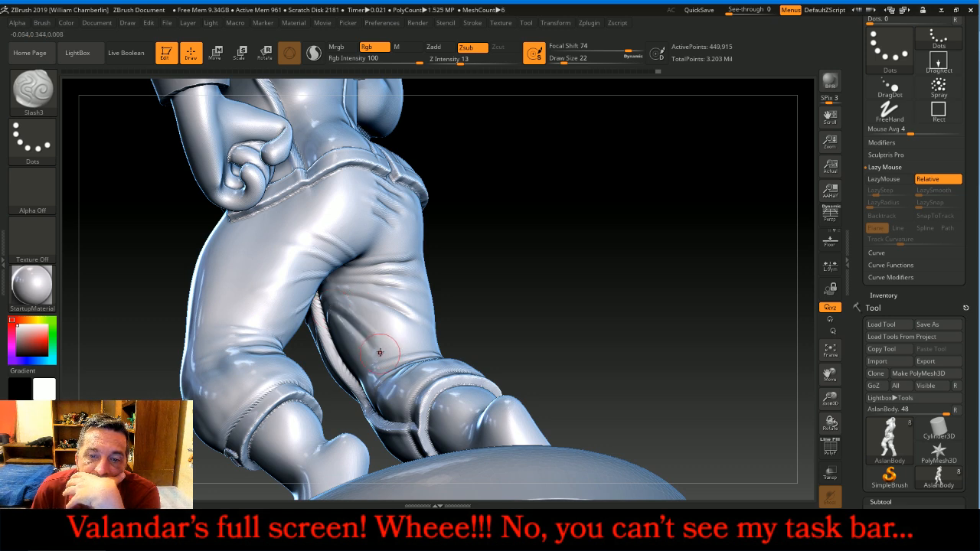
- Carve shallow grooves between the folds radiating from the crotch across the front of the upper thighs
mouse_move(572, 249)
left_mouse_down()
mouse_move(647, 193)
mouse_move(643, 109)
mouse_move(636, 121)
left_mouse_up()
left_click_drag(298, 268, 283, 260)
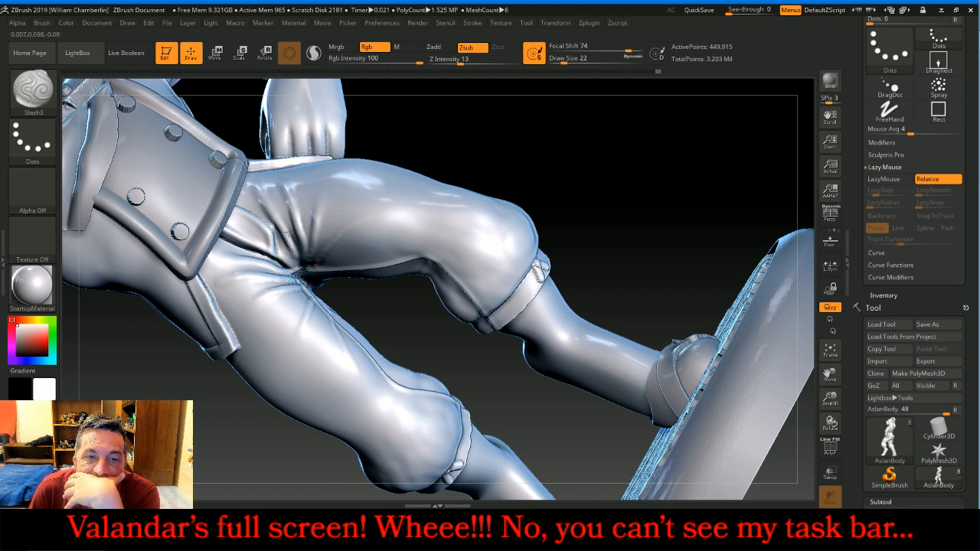
left_click_drag(268, 192, 261, 178)
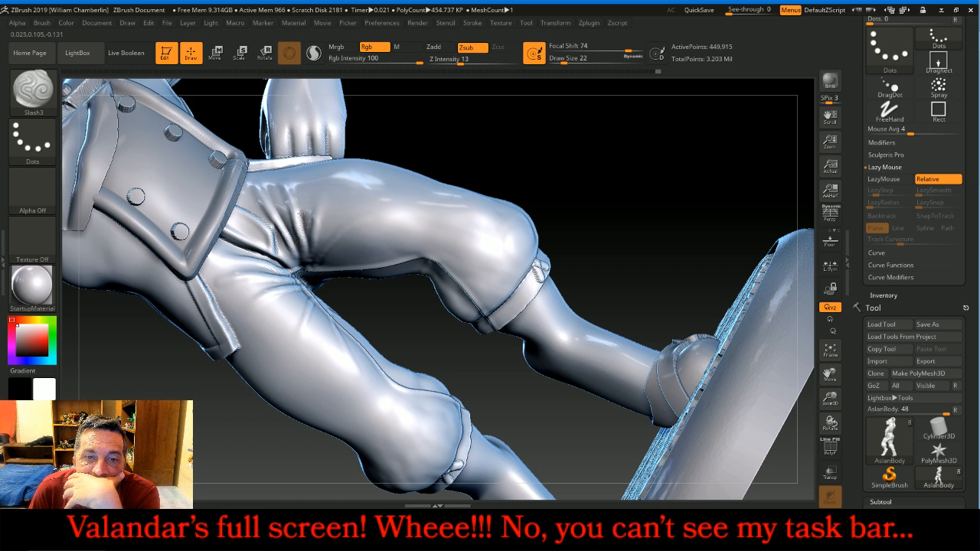
left_click_drag(293, 188, 303, 197)
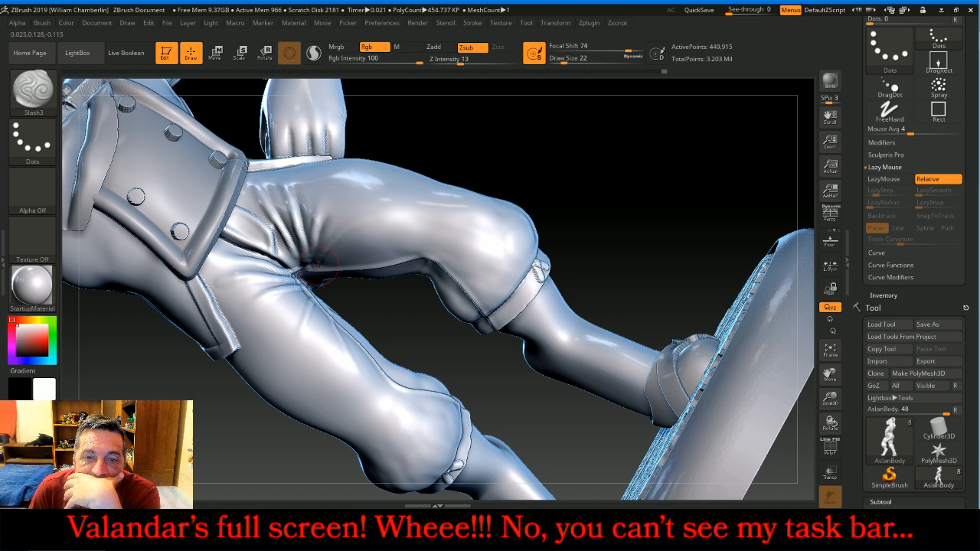
- Deepen the creases around the sides and backs of both knees, undoing one stray stroke on the right knee
left_click_drag(605, 170, 518, 212)
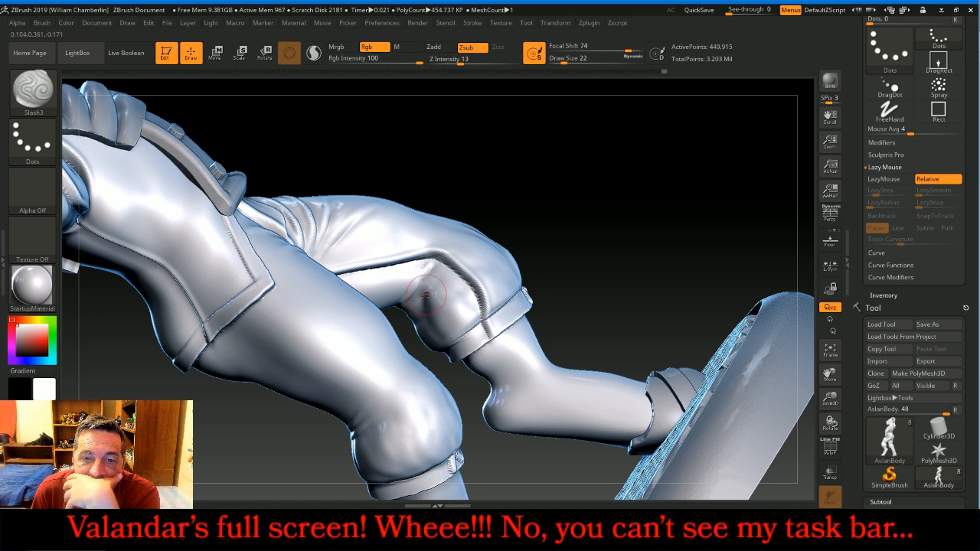
mouse_move(577, 194)
left_mouse_down()
mouse_move(651, 100)
mouse_move(700, 135)
mouse_move(693, 119)
left_mouse_up()
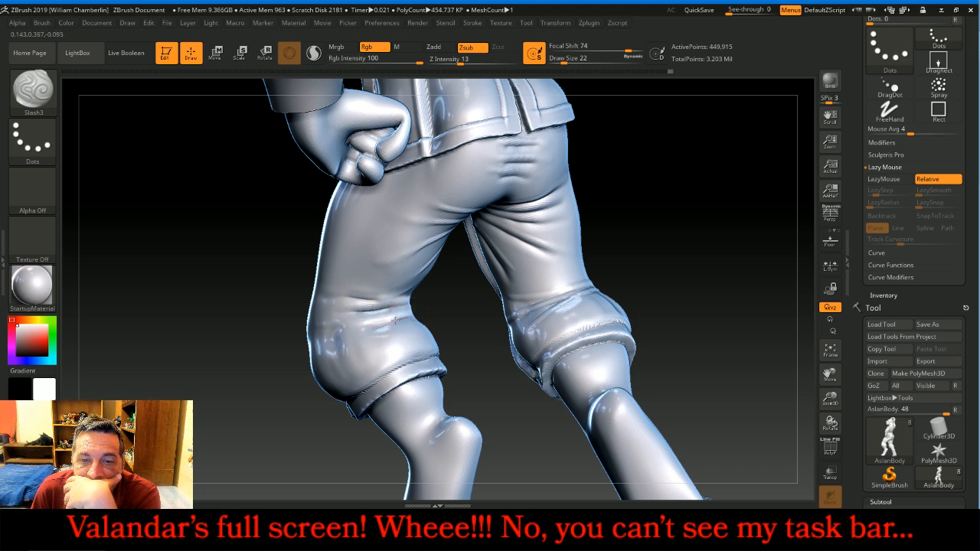
mouse_move(689, 254)
left_mouse_down()
mouse_move(706, 246)
mouse_move(681, 251)
mouse_move(490, 188)
mouse_move(429, 310)
left_mouse_up()
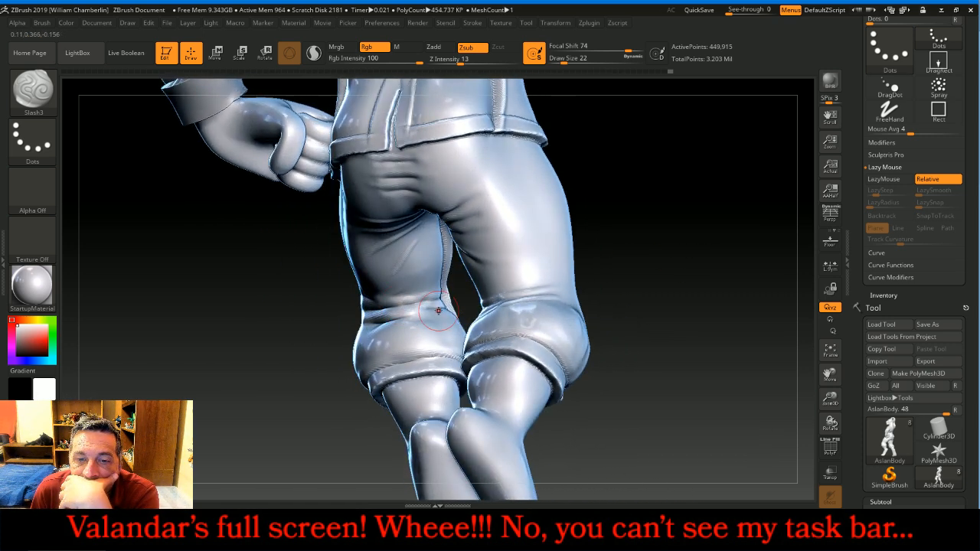
mouse_move(660, 212)
left_mouse_down()
mouse_move(700, 227)
mouse_move(553, 322)
left_mouse_up()
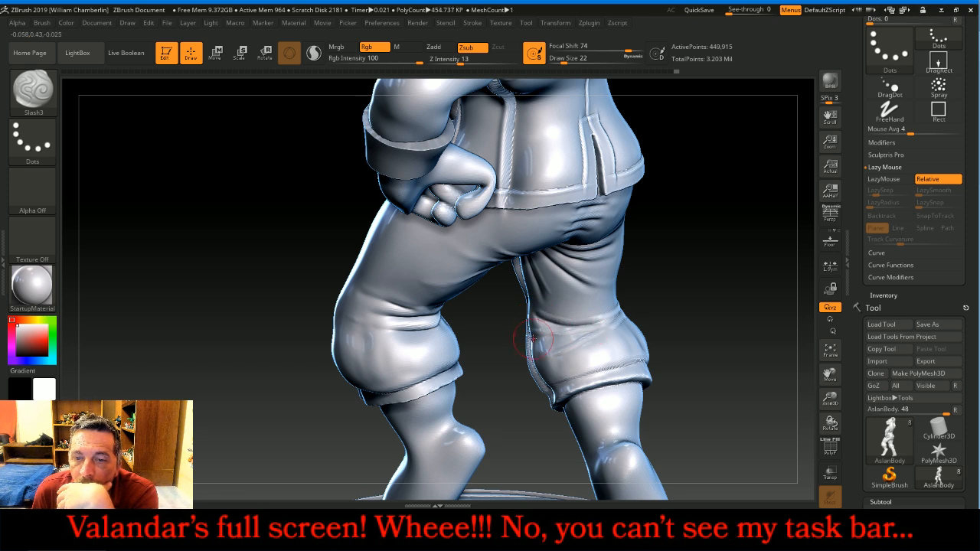
mouse_move(587, 336)
left_mouse_down()
mouse_move(595, 334)
mouse_move(579, 345)
left_mouse_up()
key("ctrl+z")
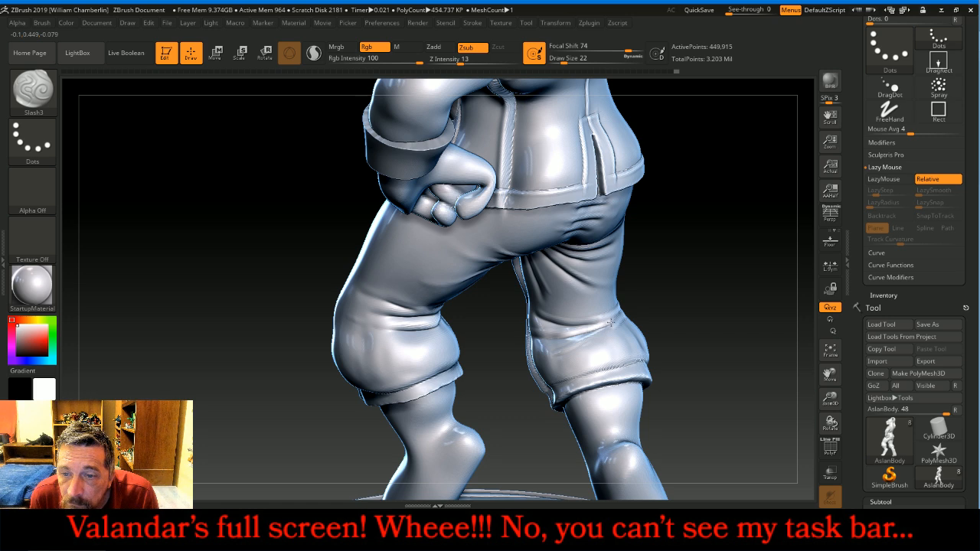
left_click_drag(627, 326, 567, 349)
left_click_drag(708, 260, 633, 314)
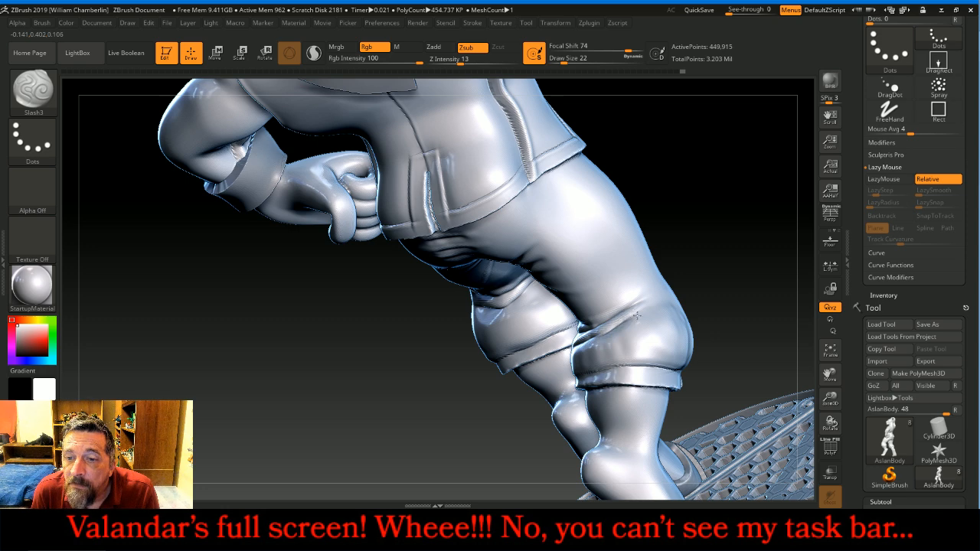
- Set the Slash3 brush to add with a Z intensity of 8 and a draw size of 30
left_click_drag(737, 249, 532, 223)
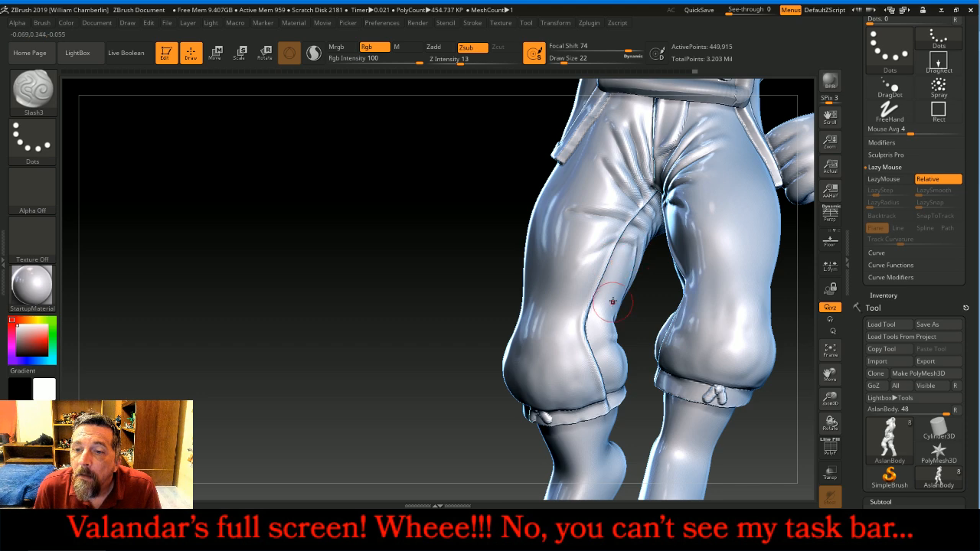
mouse_move(441, 230)
left_mouse_down()
mouse_move(398, 190)
mouse_move(410, 171)
mouse_move(421, 166)
mouse_move(449, 204)
mouse_move(456, 243)
left_mouse_up()
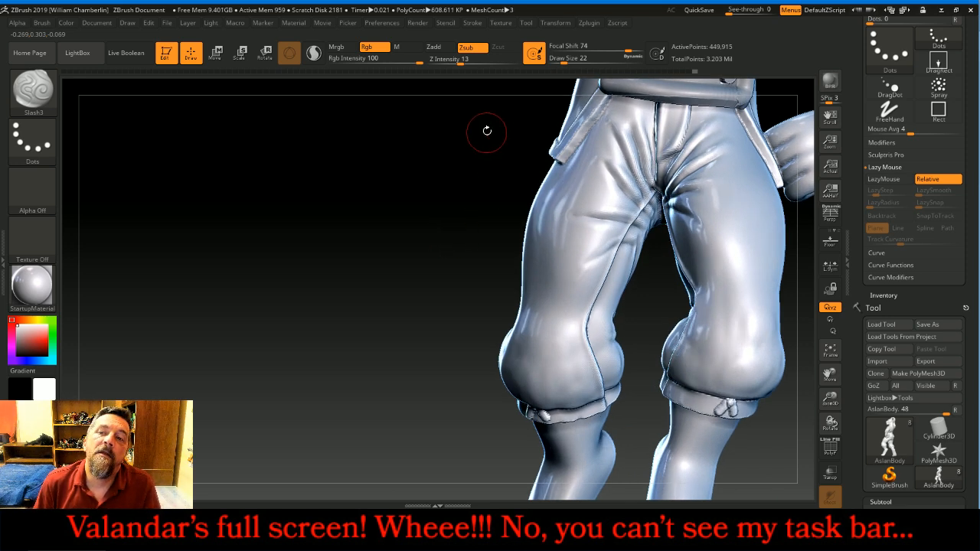
left_click(433, 48)
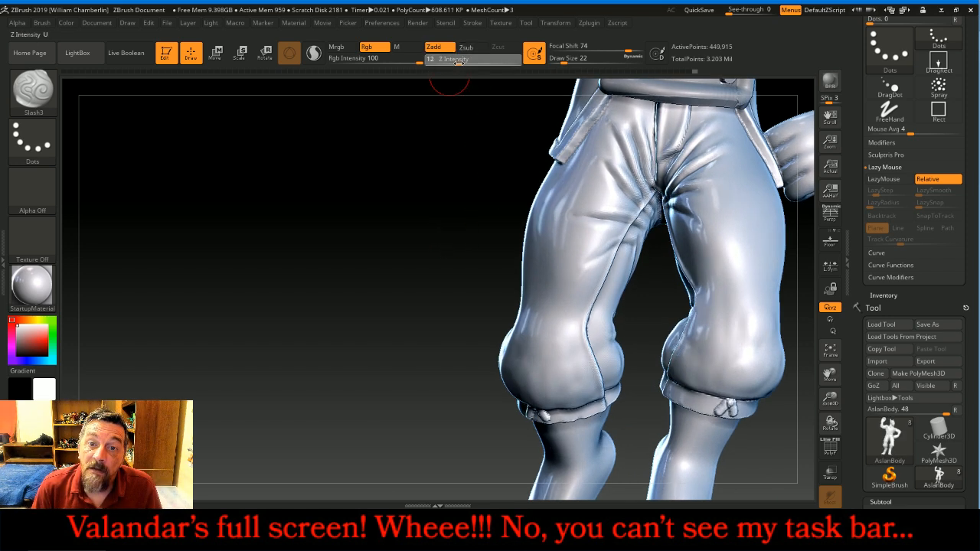
key("Return")
key("bracketright")
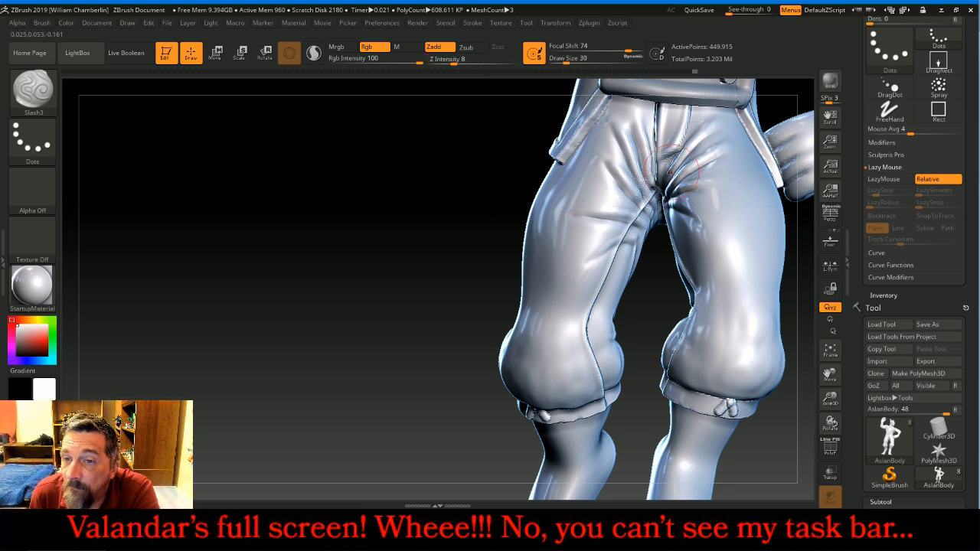
- Raise soft folds between the grooves around the crotch and along the front and inner upper thighs
left_click_drag(462, 204, 464, 199)
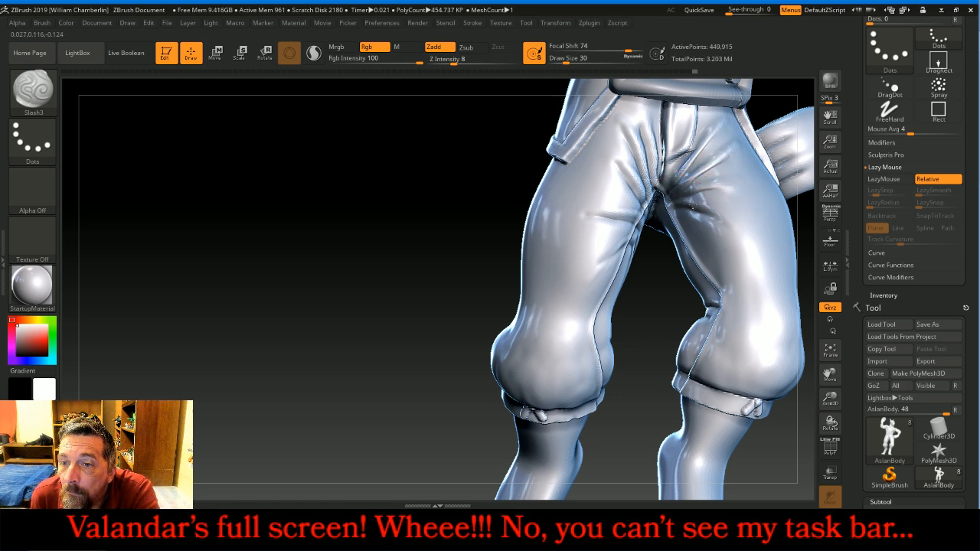
mouse_move(486, 180)
left_mouse_down()
mouse_move(457, 183)
mouse_move(455, 175)
left_mouse_up()
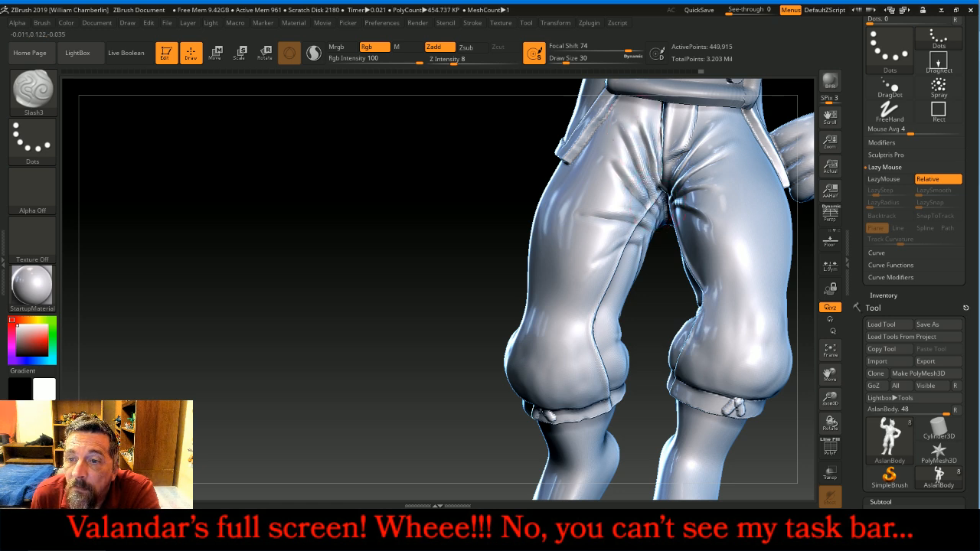
left_click_drag(646, 175, 619, 125)
left_click_drag(656, 219, 631, 241)
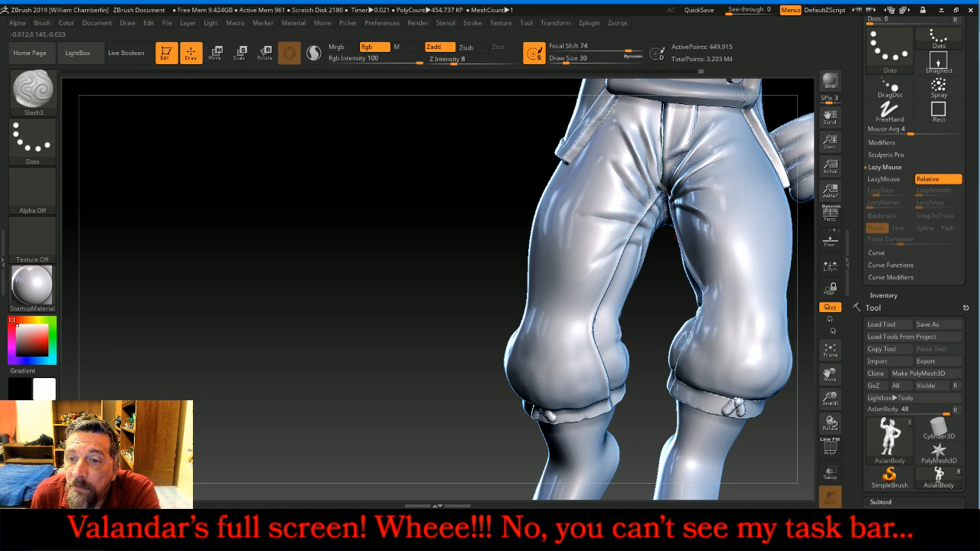
left_click_drag(641, 188, 608, 158)
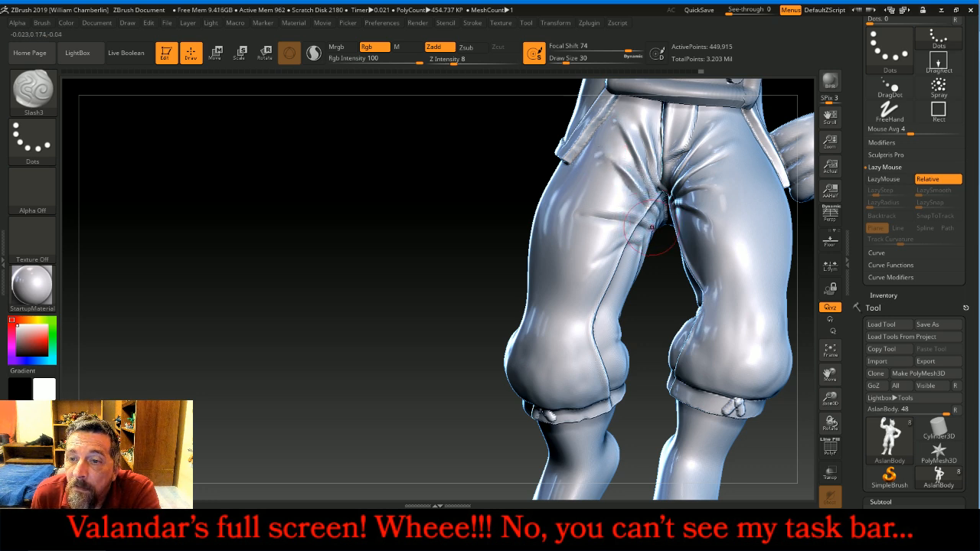
left_click_drag(617, 213, 589, 211)
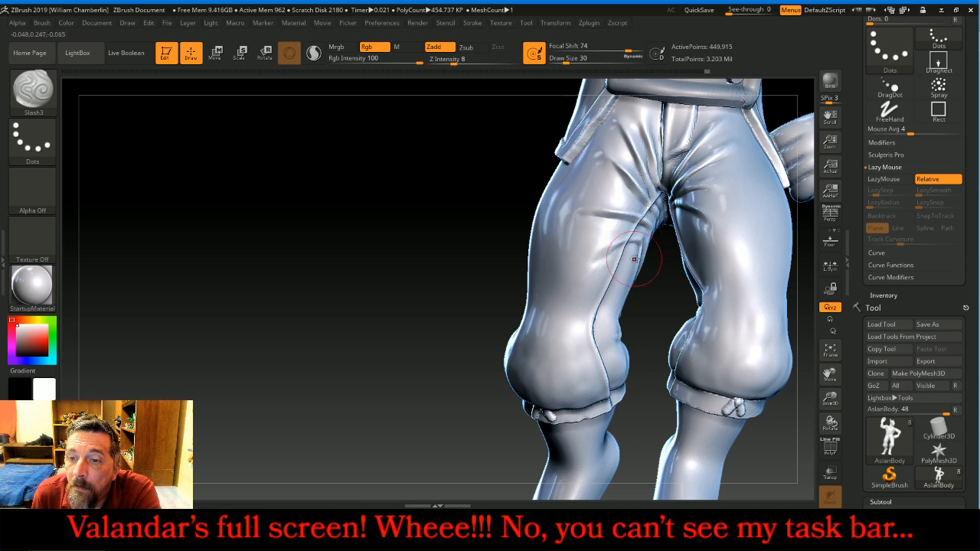
- Raise soft diagonal folds down the back of the right thigh, starting beneath the seat
mouse_move(442, 215)
left_mouse_down()
mouse_move(408, 200)
mouse_move(400, 136)
left_mouse_up()
left_click_drag(647, 246, 655, 310)
left_click_drag(754, 366, 737, 329)
left_click_drag(673, 248, 694, 307)
left_click_drag(675, 231, 720, 288)
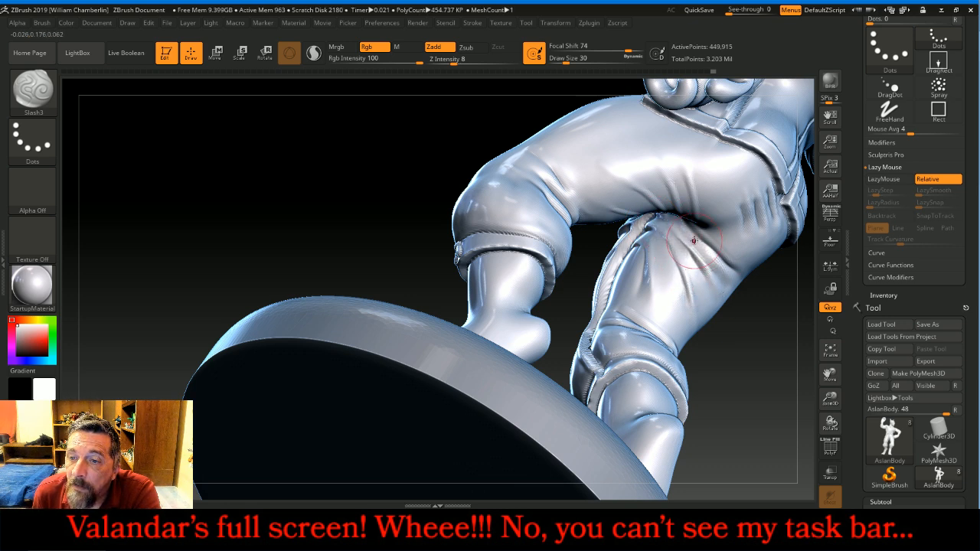
left_click_drag(688, 237, 727, 275)
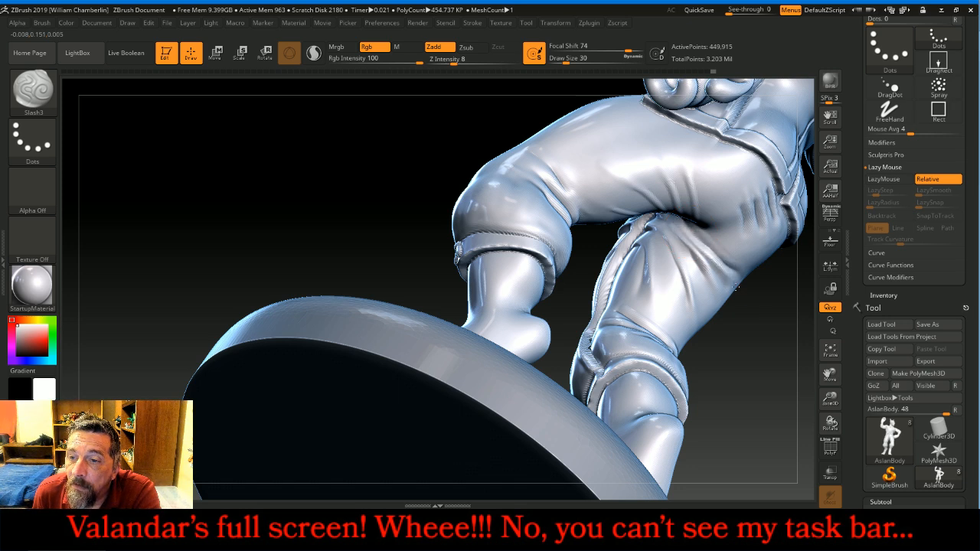
left_click_drag(699, 233, 733, 268)
- Raise soft folds along the underside of the bent left thigh and around the back of its knee
left_click_drag(756, 331, 689, 168)
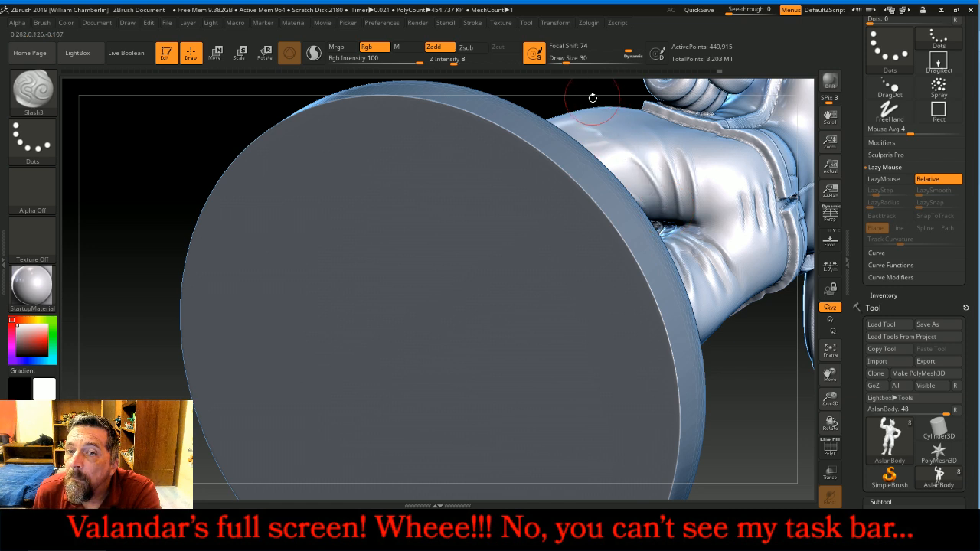
left_click_drag(563, 90, 544, 115)
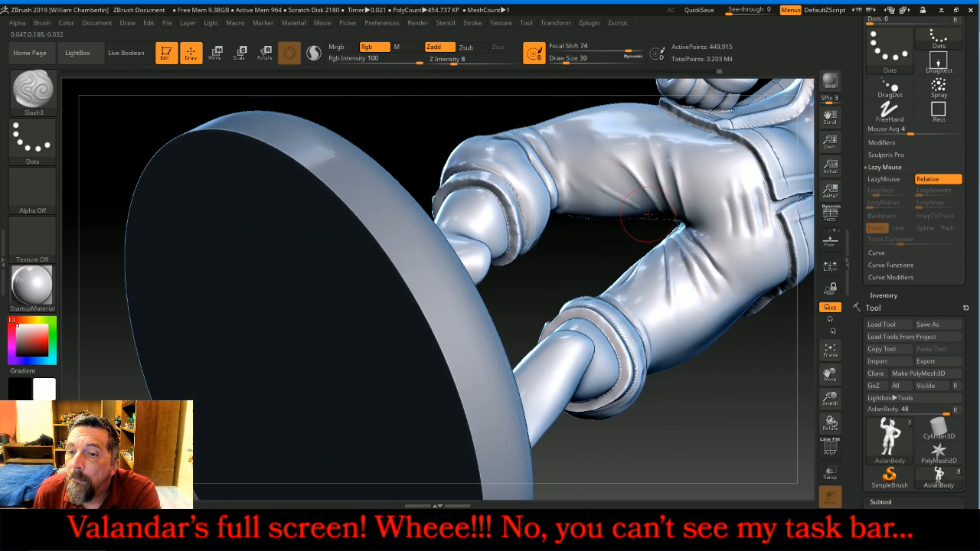
left_click_drag(625, 199, 589, 174)
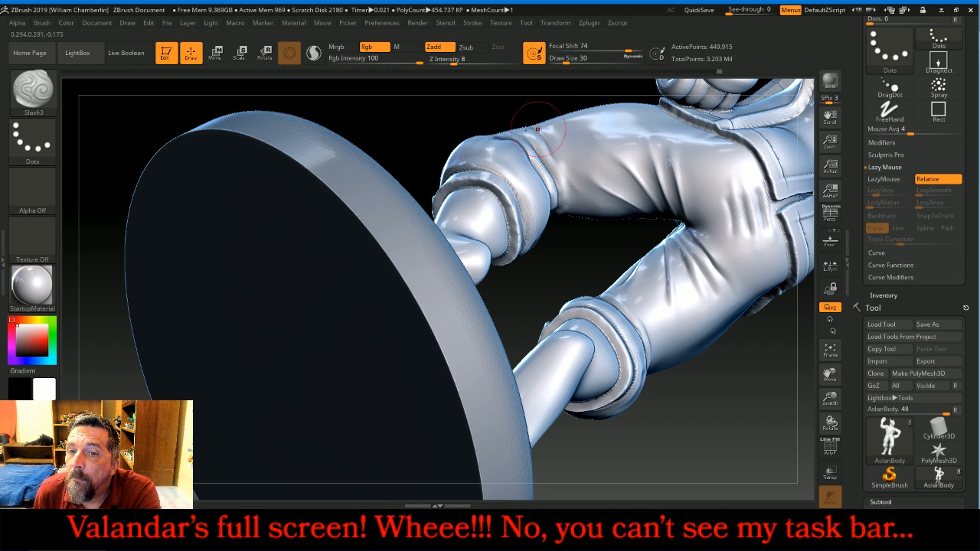
left_click_drag(442, 124, 398, 129)
left_click_drag(542, 132, 548, 157)
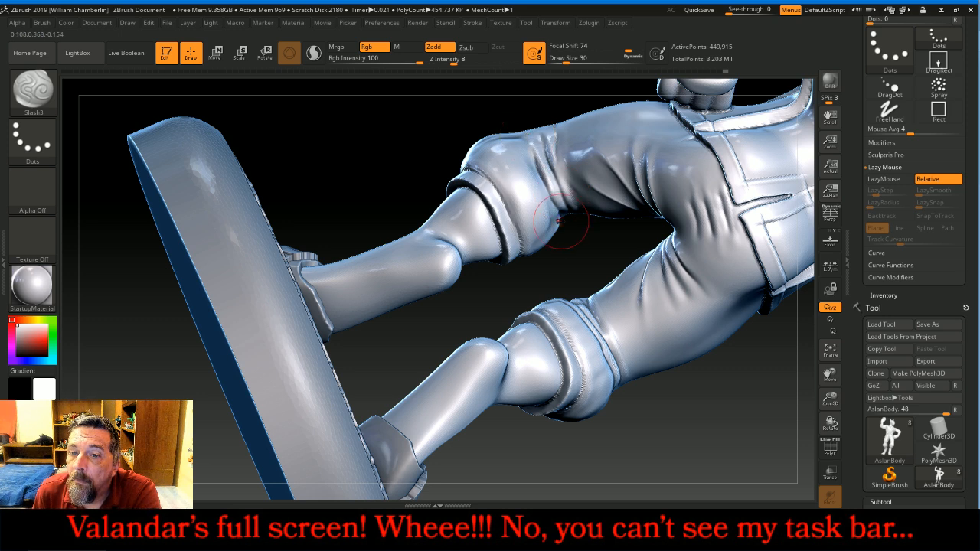
- Raise soft folds along the lower back of the right thigh and around the back of its knee above the cuff
left_click_drag(416, 131, 426, 218)
left_click_drag(352, 184, 472, 150)
left_click_drag(647, 122, 541, 150)
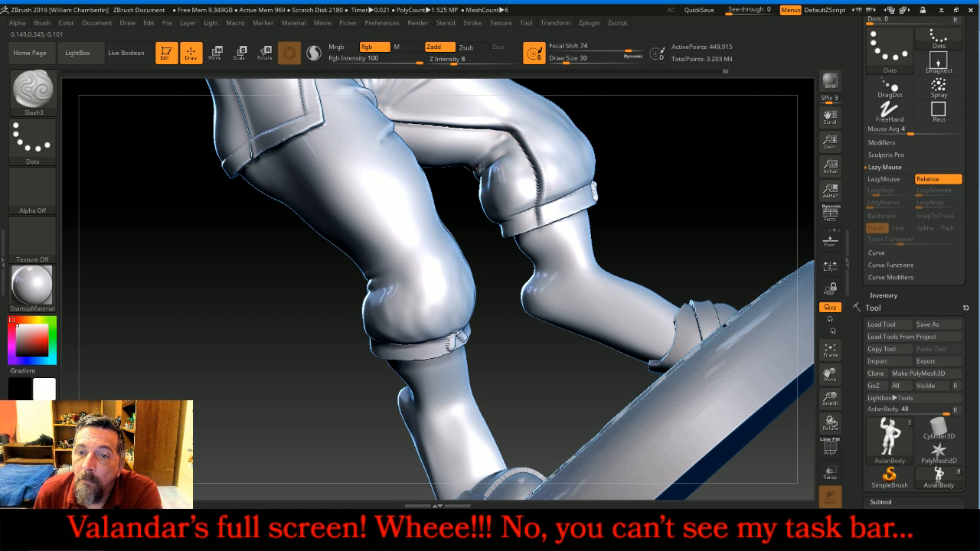
mouse_move(693, 136)
left_mouse_down()
mouse_move(663, 155)
mouse_move(619, 160)
mouse_move(693, 222)
mouse_move(646, 154)
mouse_move(630, 105)
mouse_move(634, 119)
left_mouse_up()
left_click_drag(687, 212, 630, 95)
left_click_drag(685, 185, 661, 106)
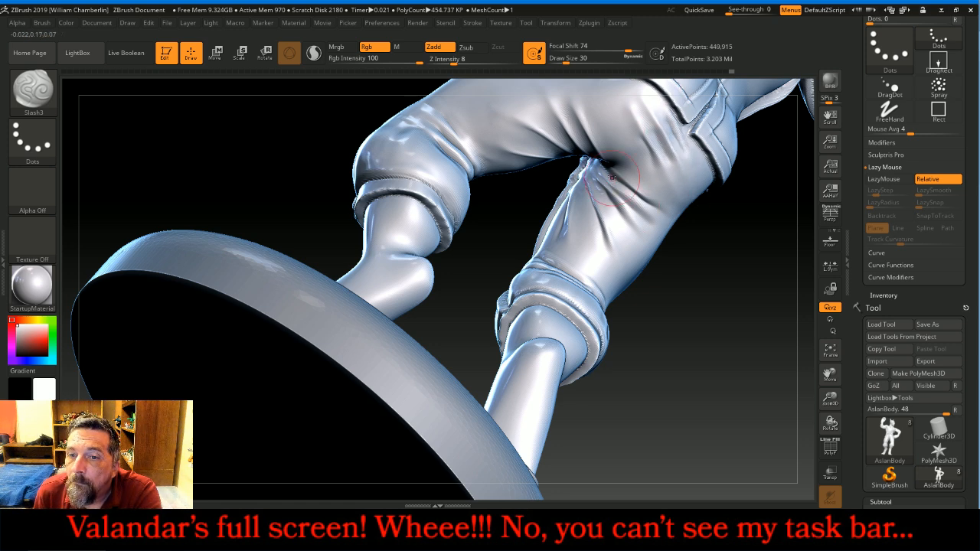
mouse_move(694, 308)
left_mouse_down()
mouse_move(732, 386)
mouse_move(704, 342)
left_mouse_up()
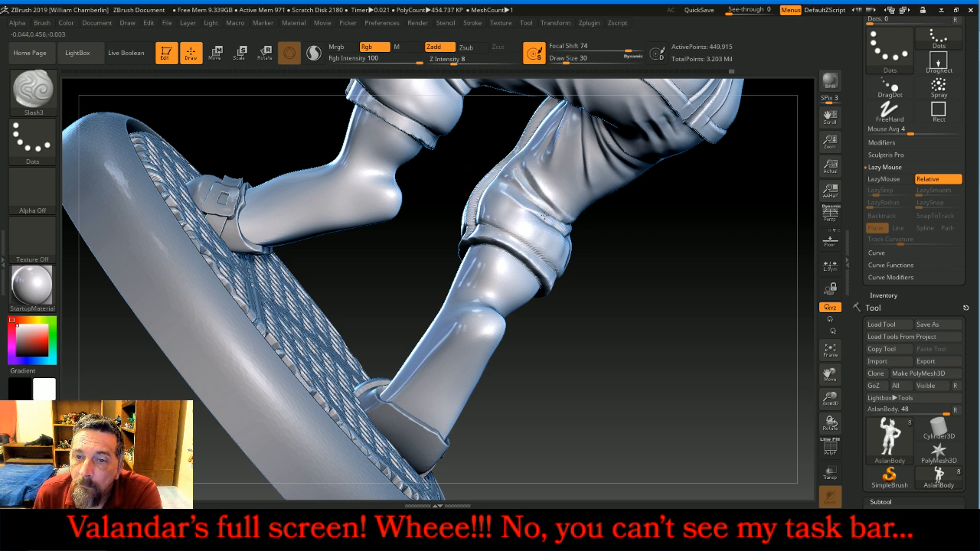
left_click_drag(662, 346, 589, 275)
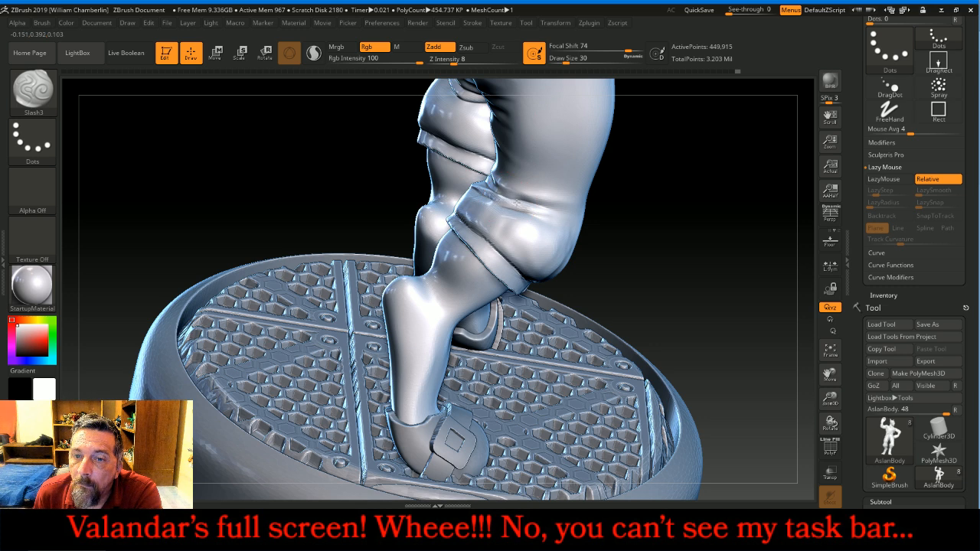
left_click_drag(542, 212, 564, 216)
- With the brush subtracting at Z intensity 15, carve short vertical gathers into the front of the right trouser leg above its cuff
mouse_move(726, 297)
left_mouse_down()
mouse_move(666, 230)
mouse_move(674, 222)
left_mouse_up()
left_click(830, 350)
mouse_move(787, 258)
left_mouse_down()
mouse_move(730, 258)
mouse_move(713, 278)
mouse_move(700, 261)
mouse_move(727, 251)
mouse_move(716, 254)
mouse_move(727, 257)
mouse_move(723, 271)
mouse_move(753, 285)
left_mouse_up()
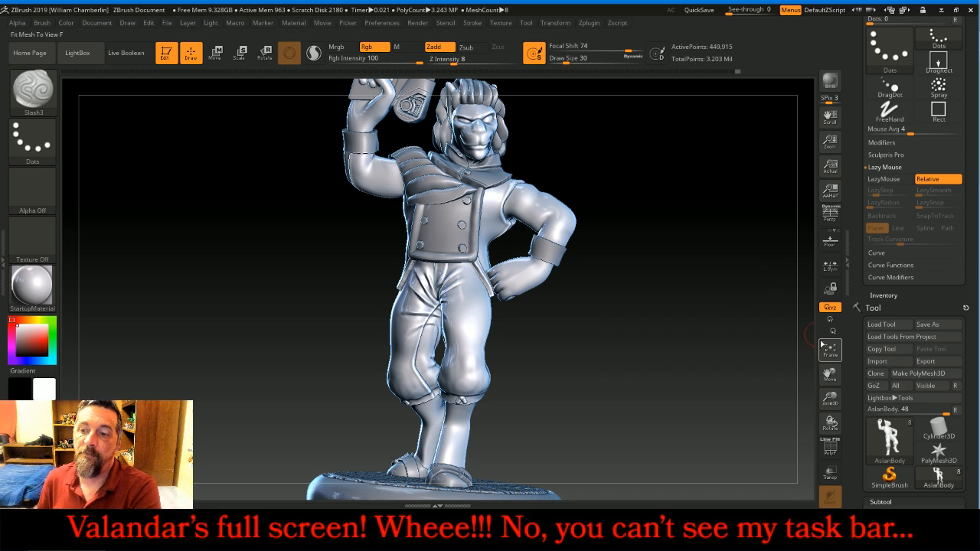
left_click_drag(830, 374, 857, 326)
left_click_drag(831, 397, 832, 436)
left_click_drag(830, 373, 834, 325)
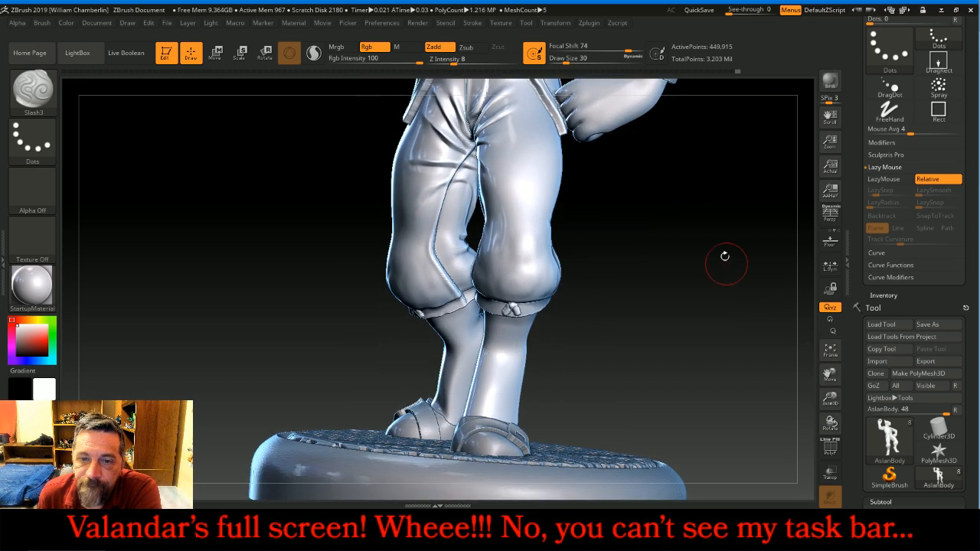
left_click_drag(713, 258, 701, 250)
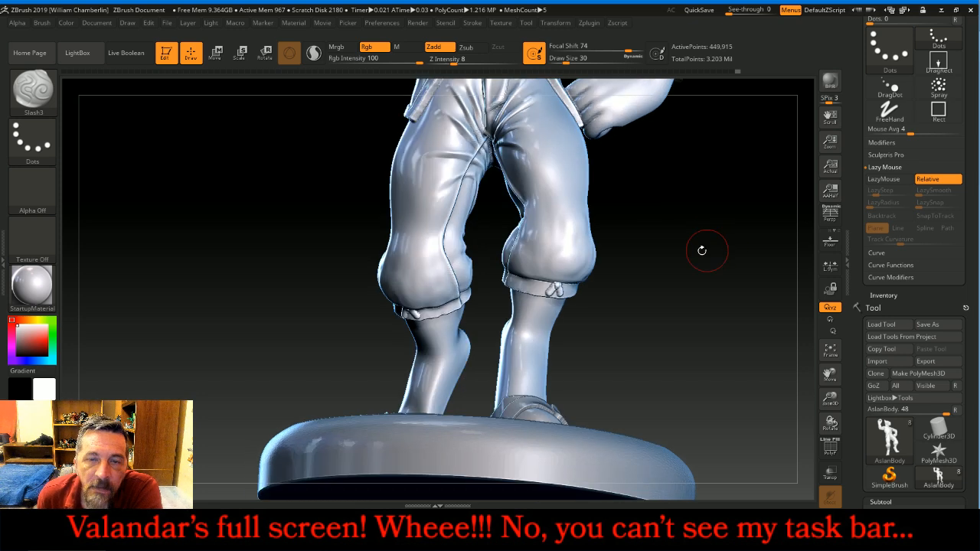
left_click(471, 53)
left_click(462, 61)
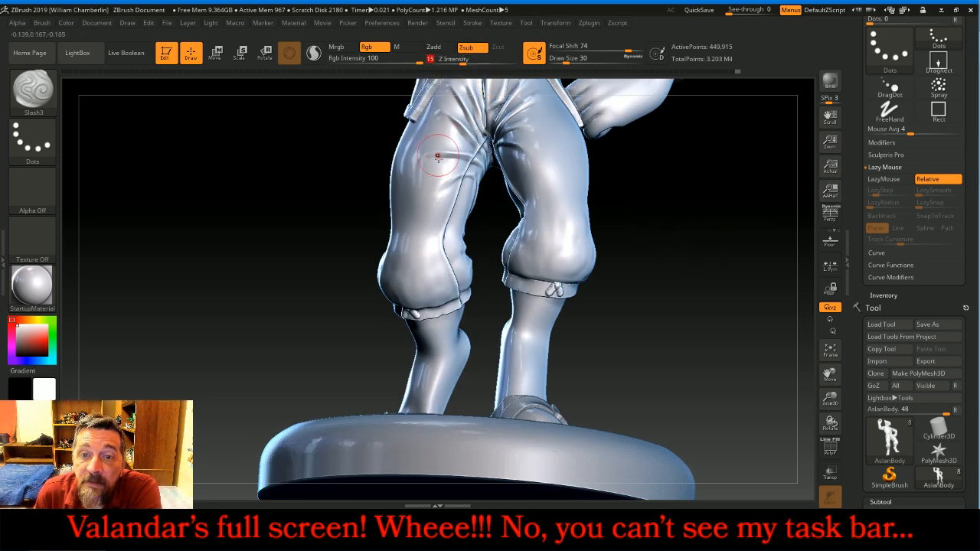
left_click_drag(641, 286, 682, 271)
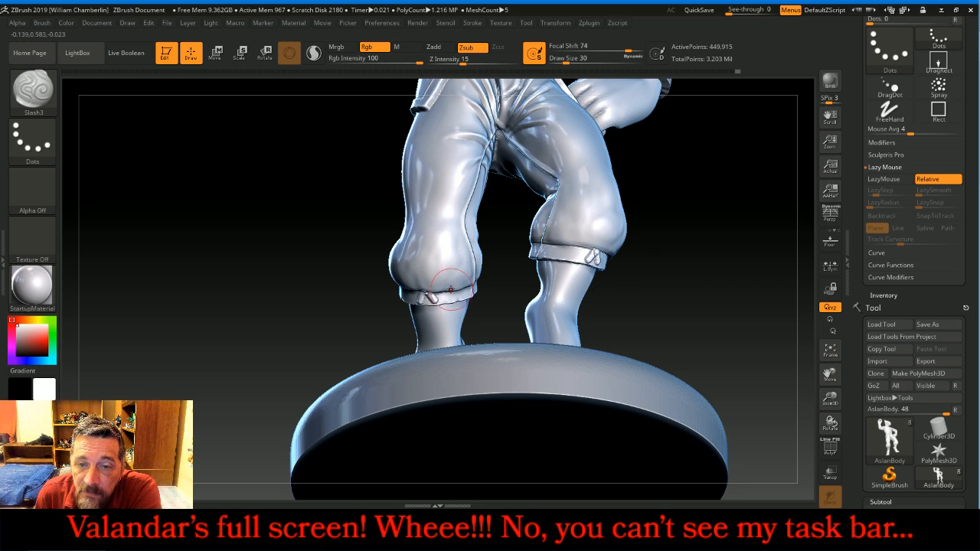
left_click_drag(452, 270, 454, 255)
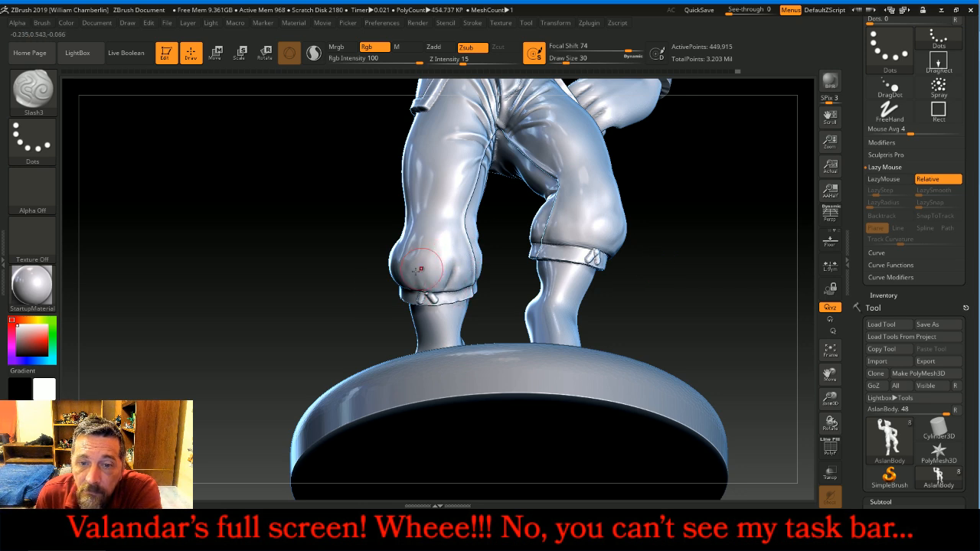
- Carve short vertical gathers around the outer side and back of the right trouser leg, just above the cuff
mouse_move(309, 308)
left_mouse_down()
mouse_move(332, 287)
mouse_move(404, 284)
mouse_move(393, 263)
mouse_move(379, 263)
left_mouse_up()
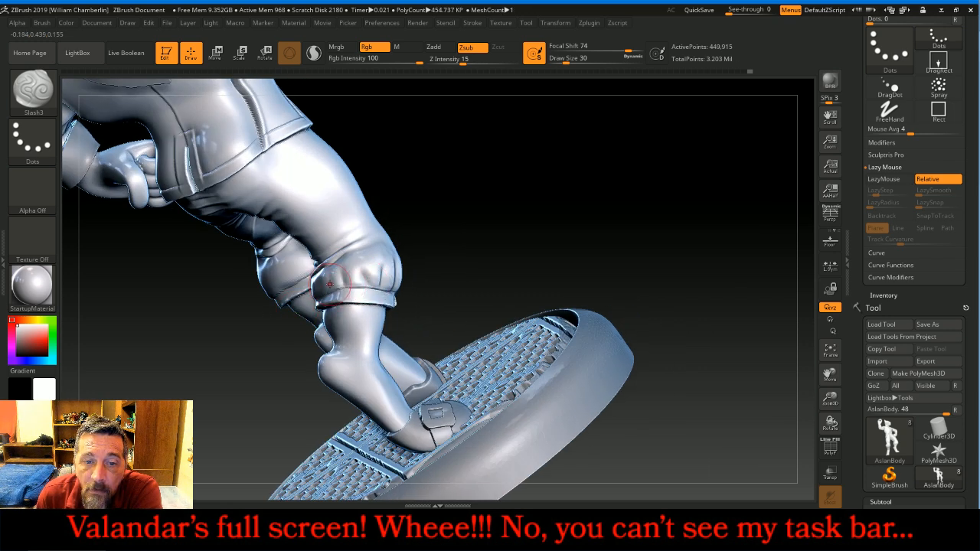
left_click_drag(329, 277, 333, 269)
mouse_move(451, 218)
left_mouse_down()
mouse_move(542, 186)
mouse_move(536, 192)
left_mouse_up()
left_click_drag(348, 289, 311, 296)
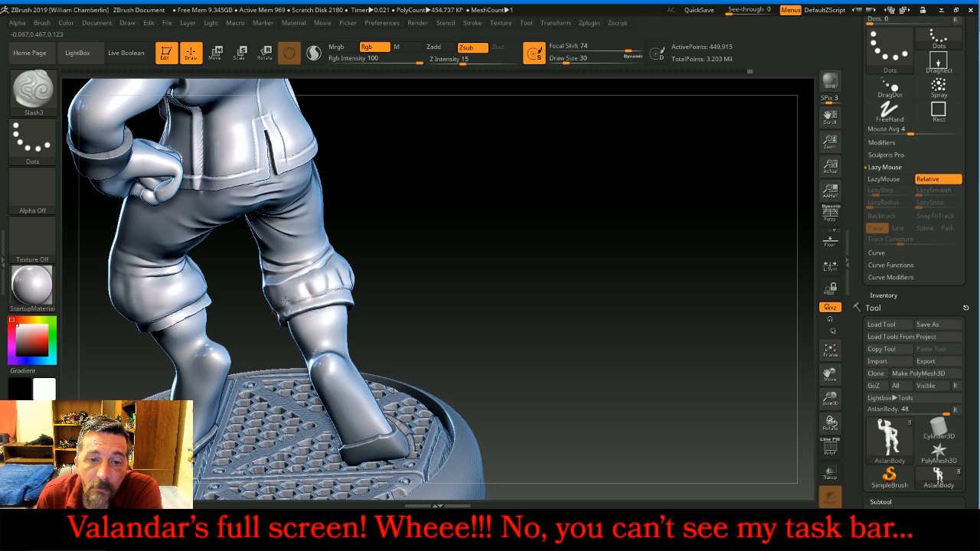
left_click_drag(424, 275, 392, 271)
left_click_drag(258, 302, 259, 301)
- Carve short vertical gathers all around the left trouser leg, just above its cuff
left_click_drag(475, 284, 475, 240)
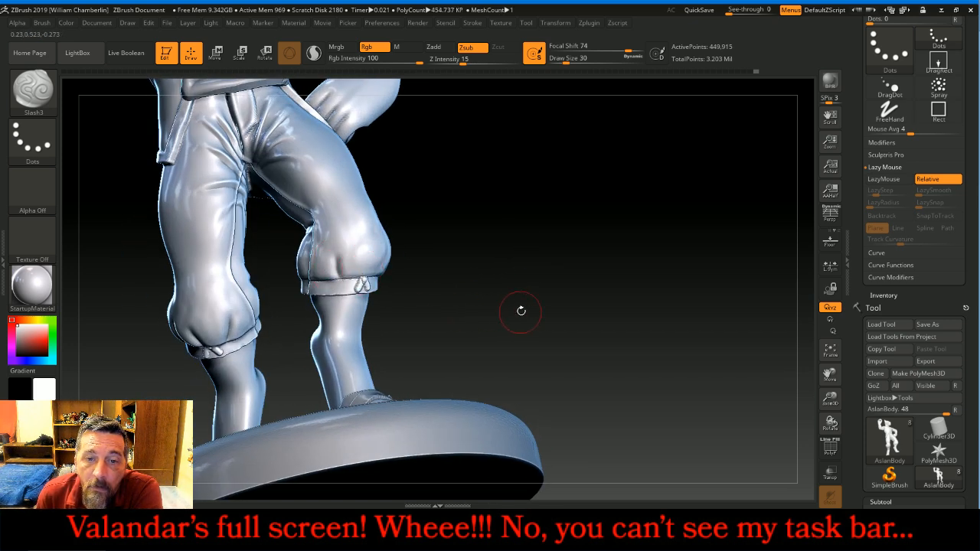
left_click_drag(519, 313, 492, 284)
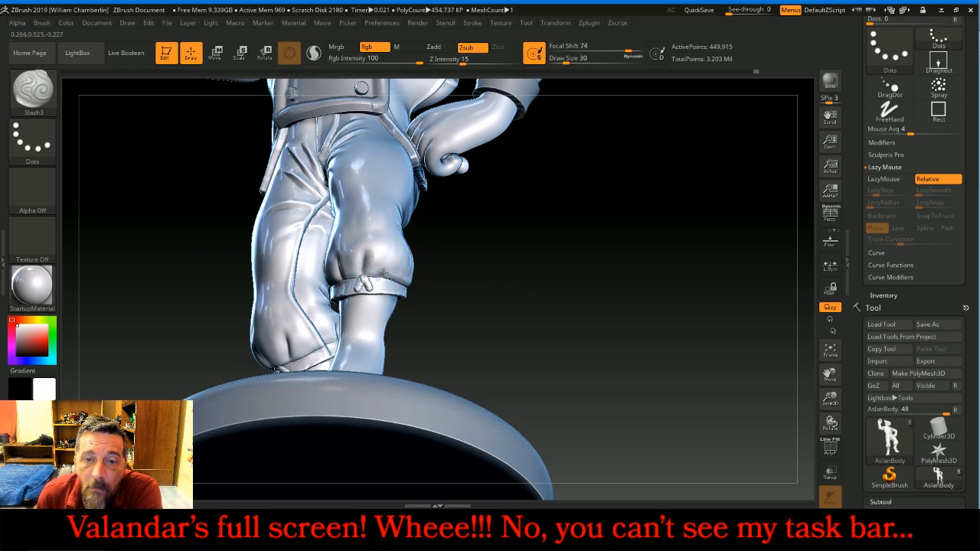
left_click_drag(505, 309, 453, 280)
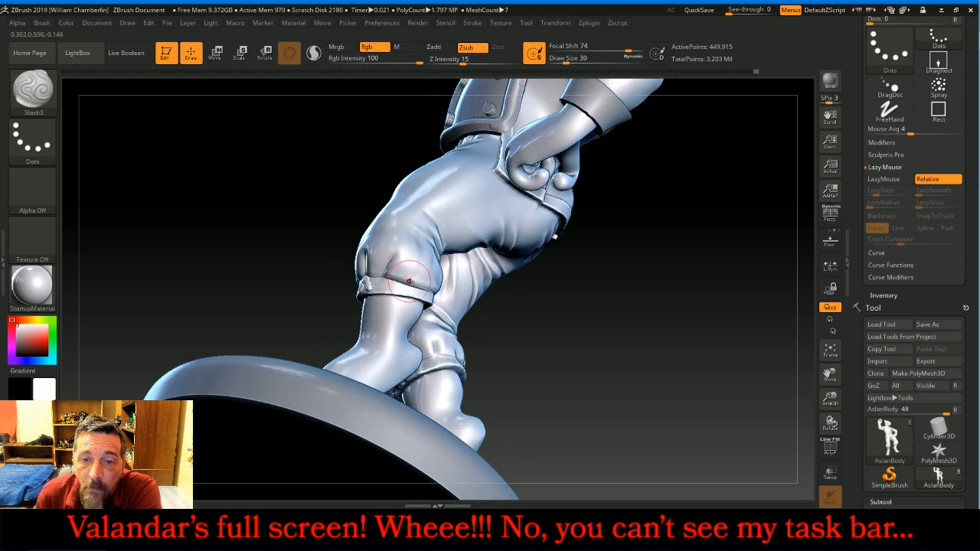
left_click_drag(575, 363, 498, 346)
left_click_drag(438, 278, 438, 266)
mouse_move(347, 216)
left_mouse_down()
mouse_move(316, 177)
mouse_move(411, 245)
left_mouse_up()
left_click_drag(489, 309, 481, 329)
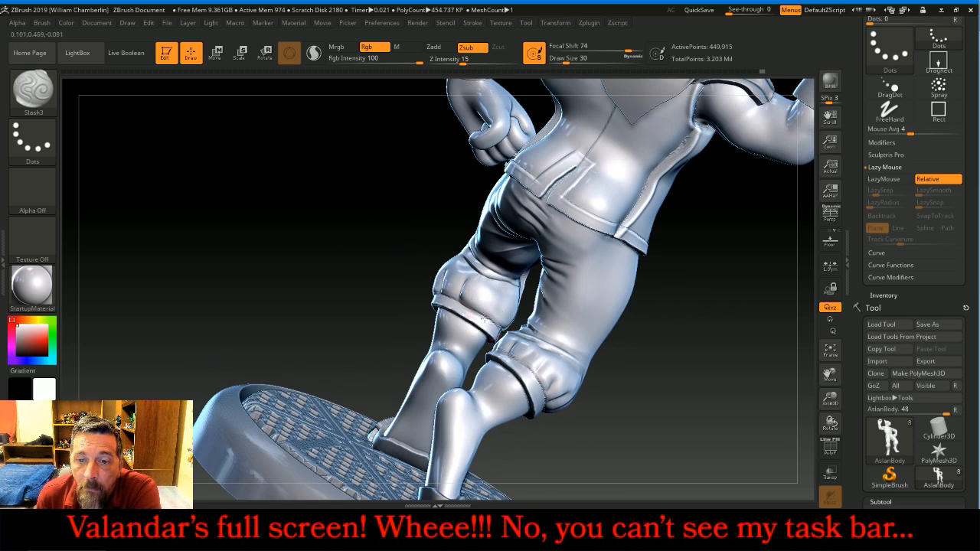
left_click_drag(695, 401, 536, 337)
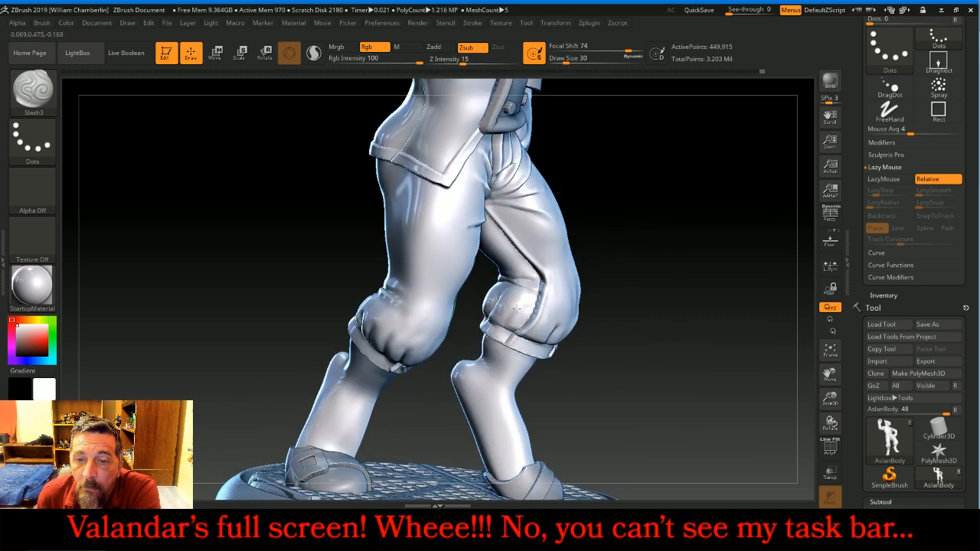
- With the brush adding at Z intensity 9, raise soft puffs between the gathers all around the right trouser cuff
left_click(433, 46)
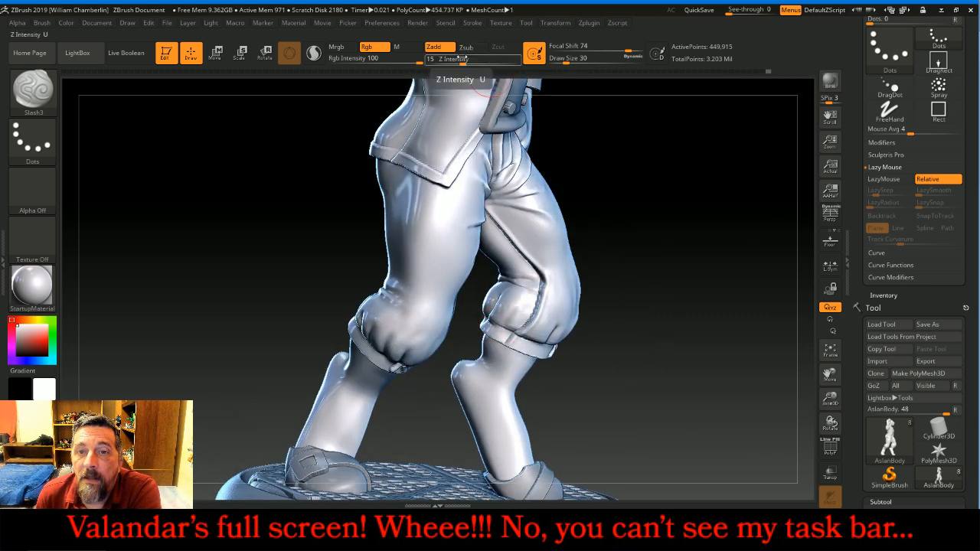
left_click_drag(459, 60, 453, 65)
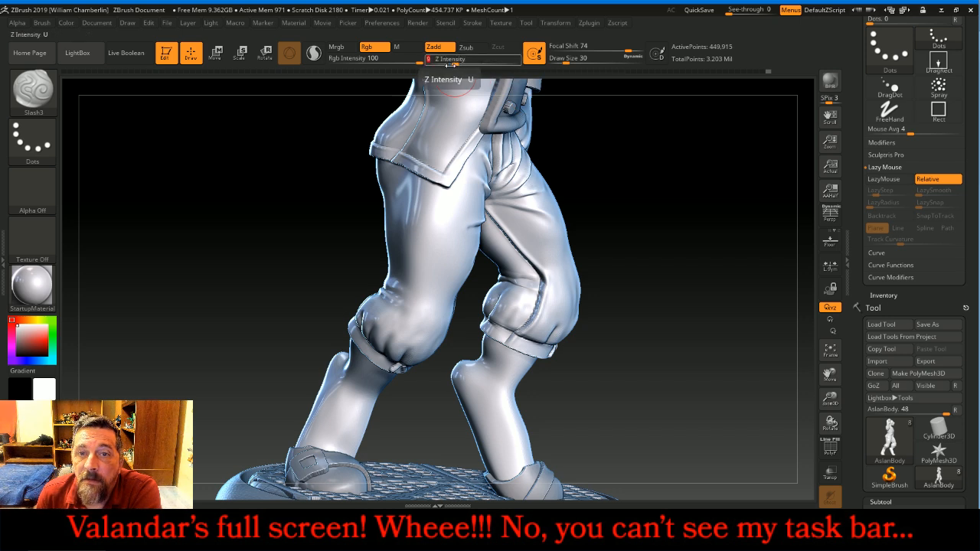
mouse_move(623, 248)
left_mouse_down()
mouse_move(655, 247)
mouse_move(582, 247)
left_mouse_up()
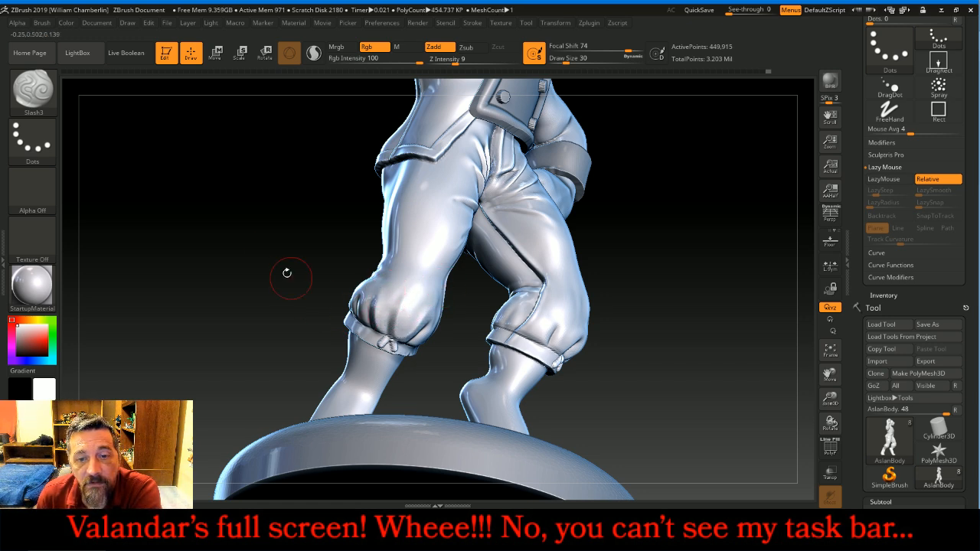
left_click_drag(297, 283, 283, 257)
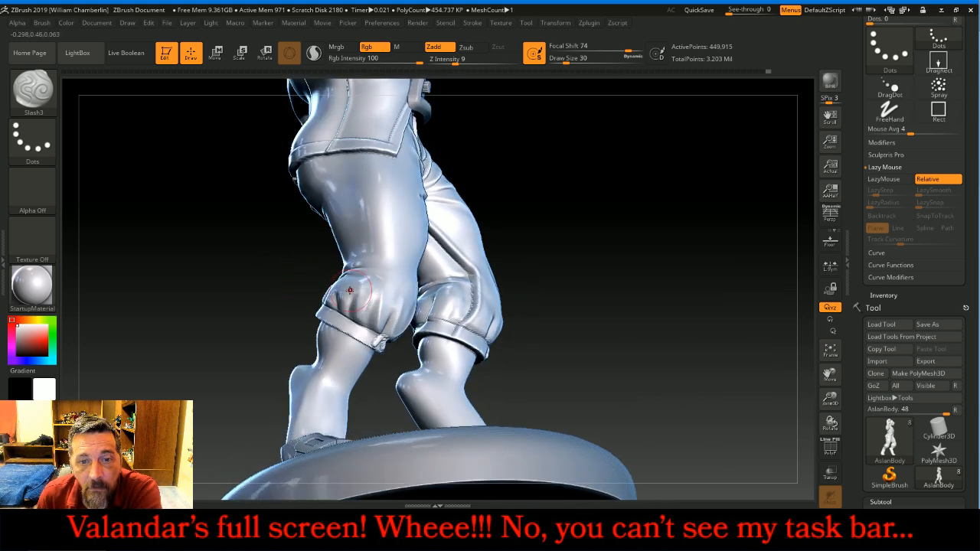
left_click_drag(220, 254, 312, 288)
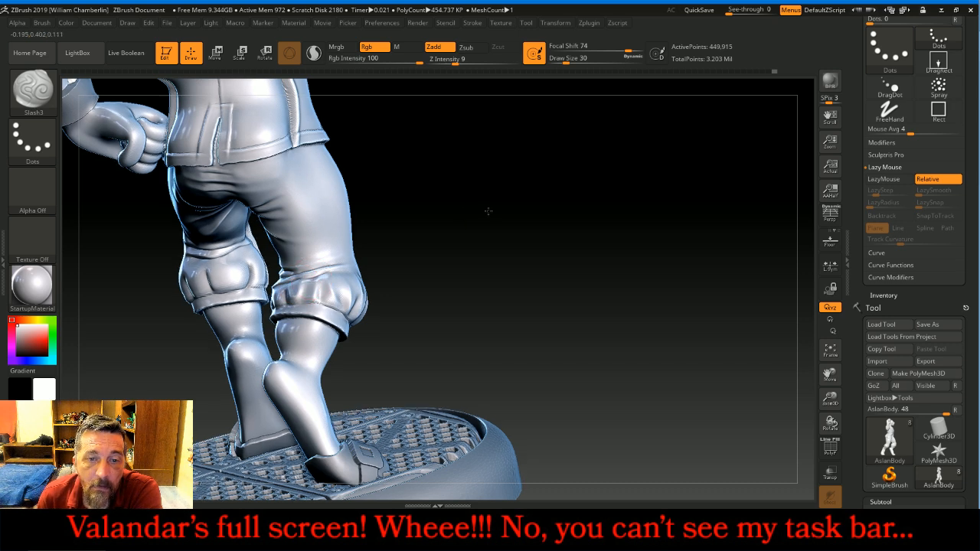
left_click_drag(485, 212, 501, 201)
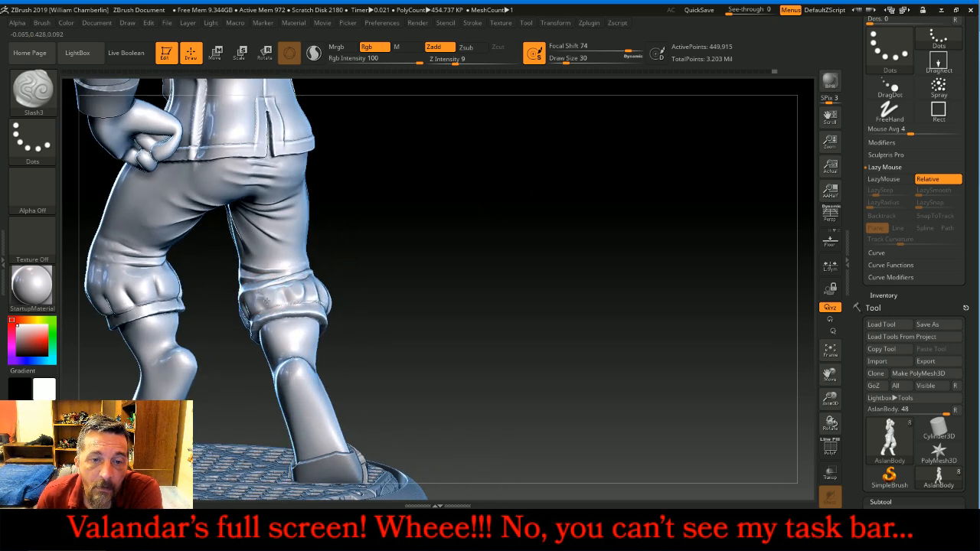
left_click_drag(422, 222, 409, 219)
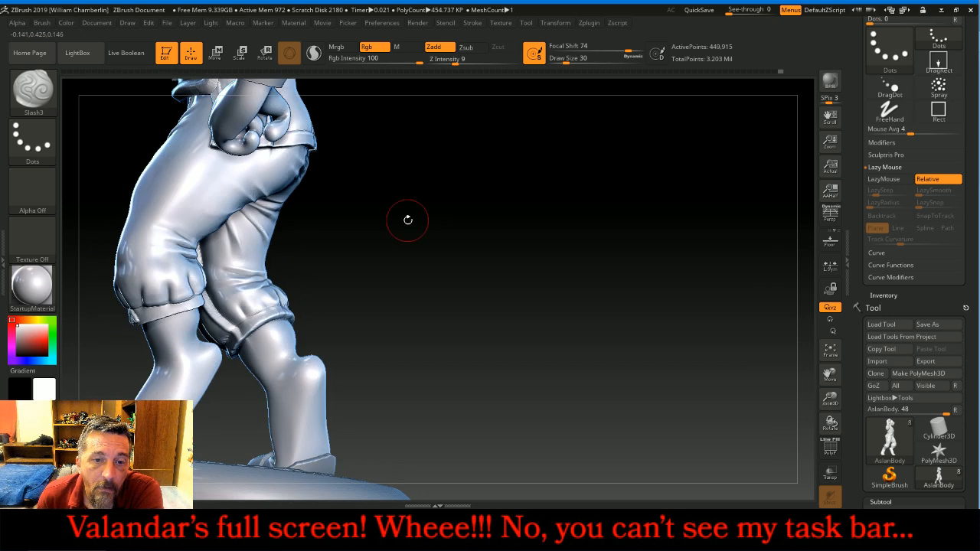
left_click_drag(260, 310, 243, 321)
mouse_move(407, 264)
left_mouse_down()
mouse_move(466, 258)
mouse_move(458, 255)
left_mouse_up()
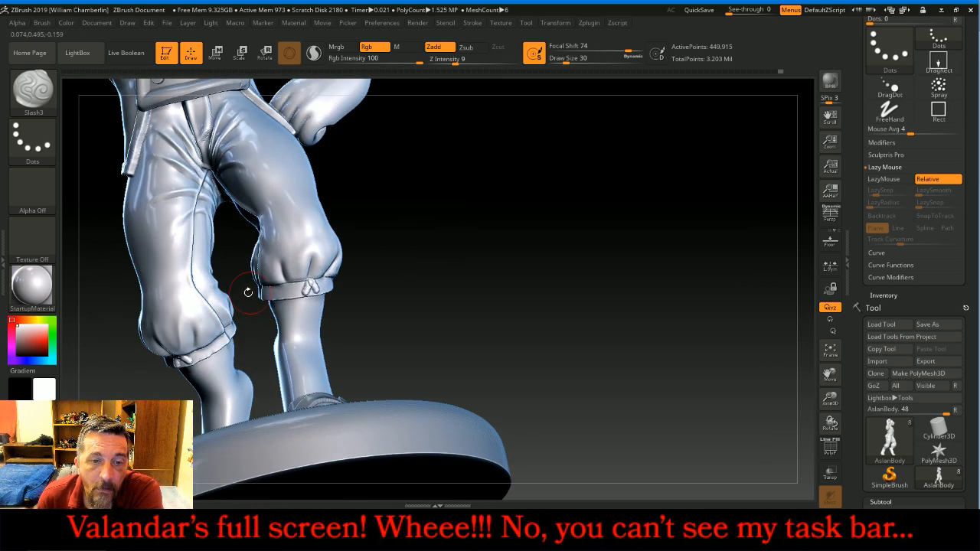
mouse_move(200, 319)
left_mouse_down()
mouse_move(203, 327)
mouse_move(209, 316)
left_mouse_up()
- Raise soft puffs between the gathers on the inner side and front of the left trouser leg, smoothing alongside the inner seam
mouse_move(494, 262)
left_mouse_down()
mouse_move(569, 241)
mouse_move(507, 235)
left_mouse_up()
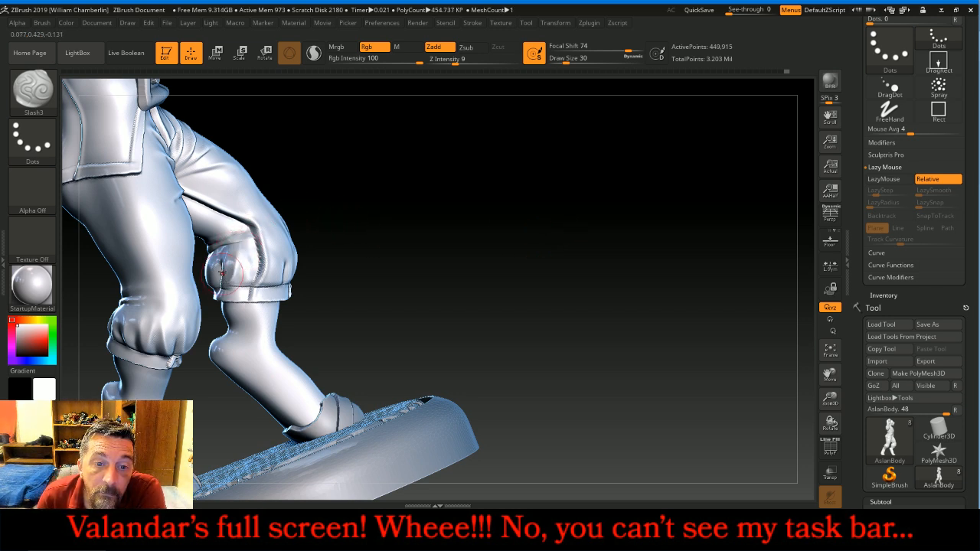
left_click_drag(256, 254, 248, 283, "shift")
left_click_drag(433, 275, 378, 258)
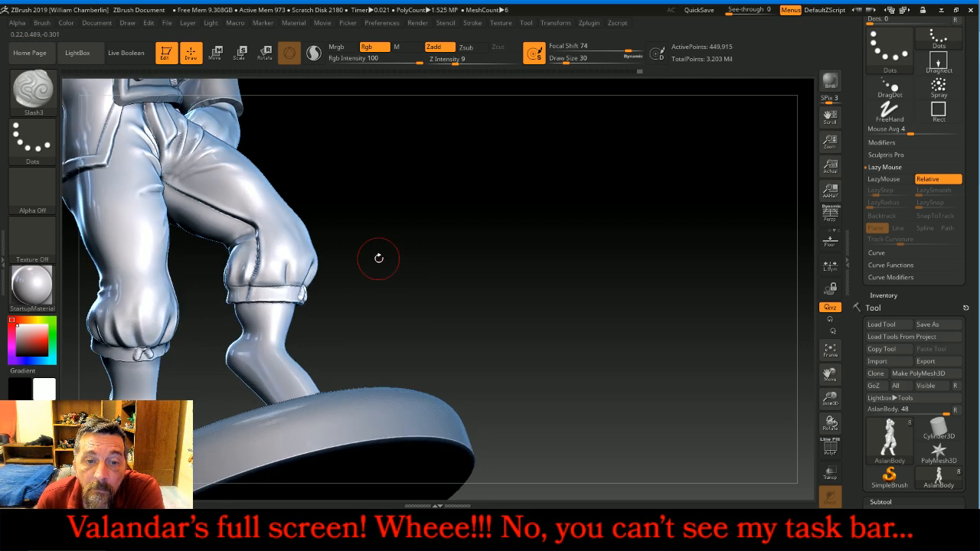
left_click_drag(270, 248, 267, 268)
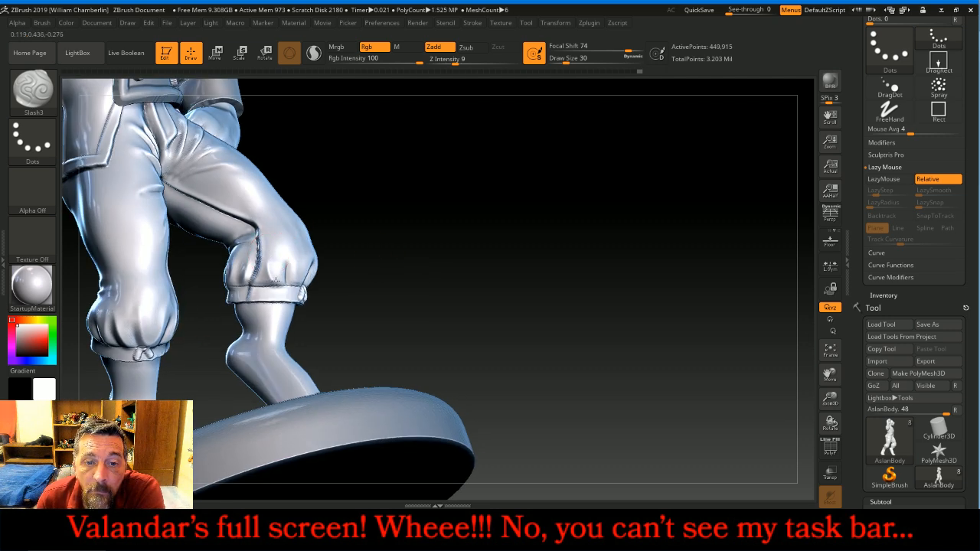
left_click_drag(372, 212, 409, 224)
left_click_drag(388, 255, 345, 272)
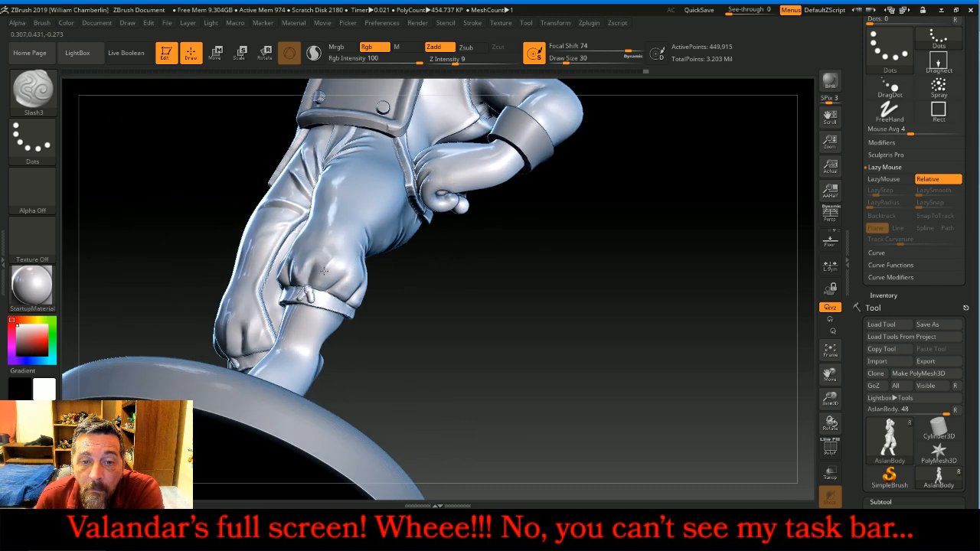
- Raise soft puffs between the gathers on the outer side and back of the left trouser leg, and frame the whole figure
left_click_drag(409, 304, 390, 294)
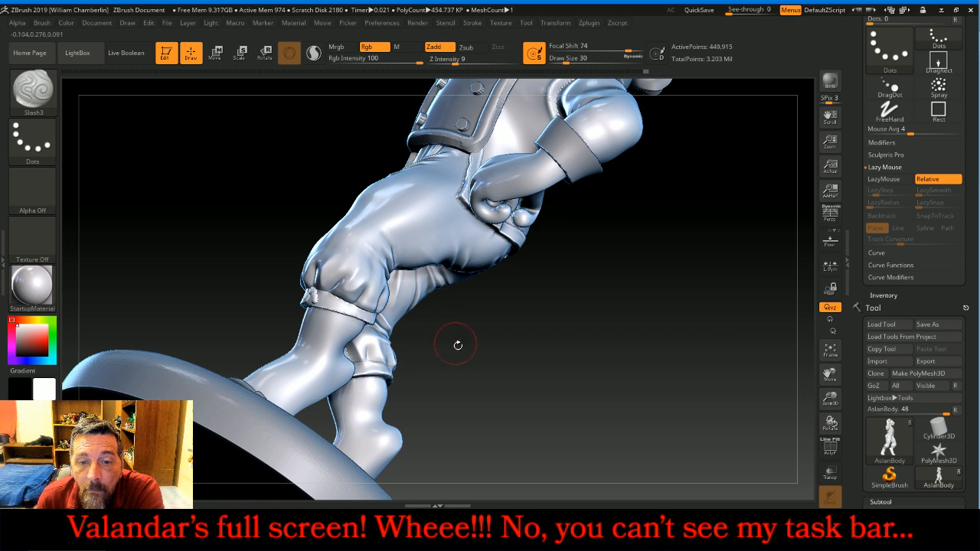
left_click_drag(448, 339, 429, 329)
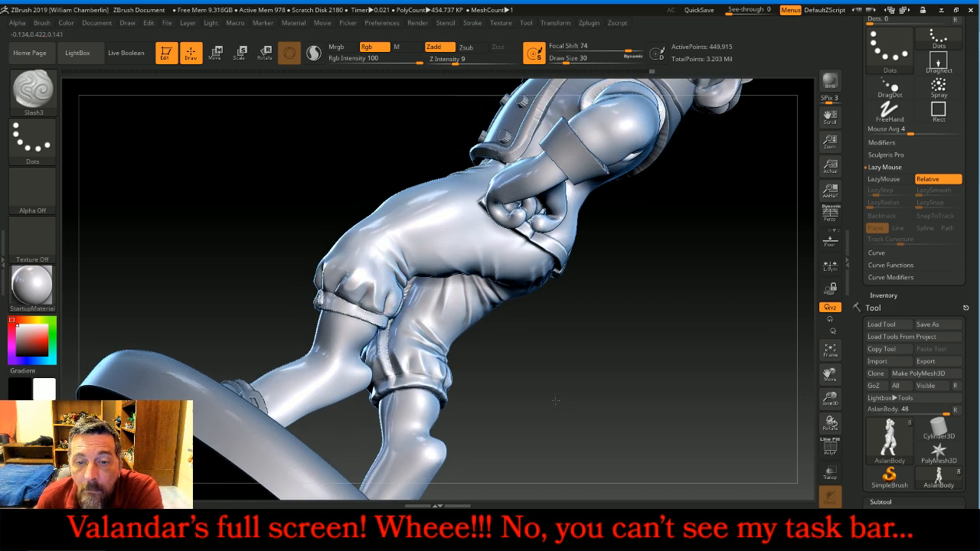
left_click_drag(497, 399, 457, 426)
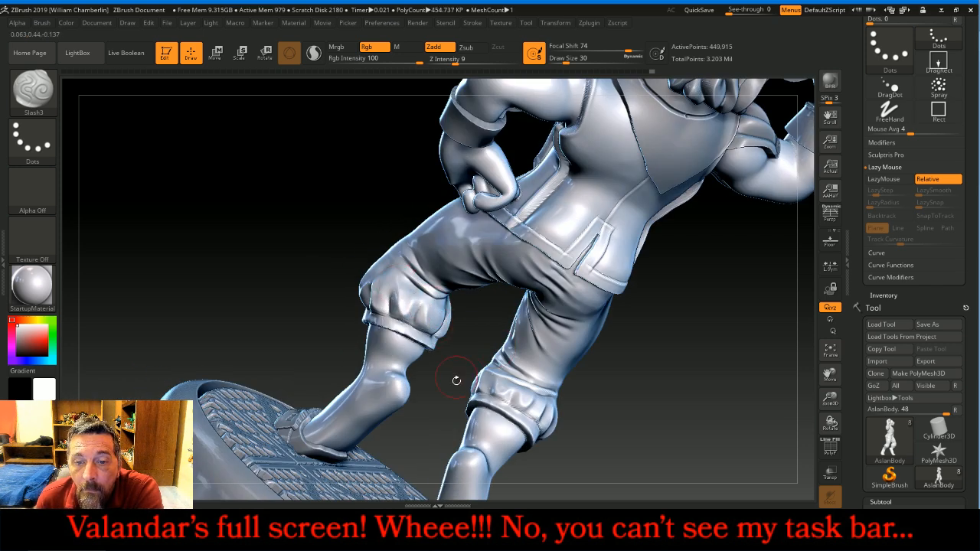
left_click_drag(296, 271, 345, 274)
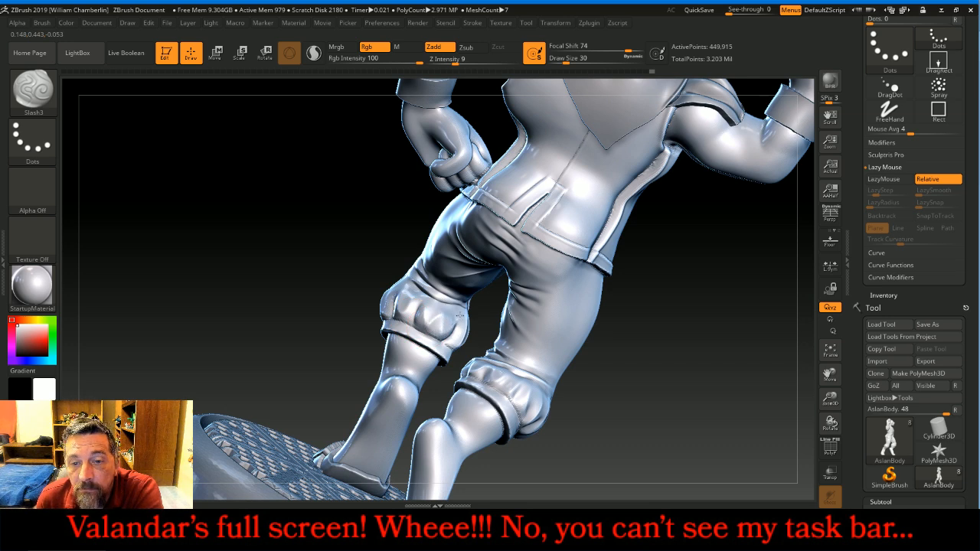
left_click_drag(332, 283, 397, 249)
left_click_drag(613, 300, 728, 288)
left_click(830, 349)
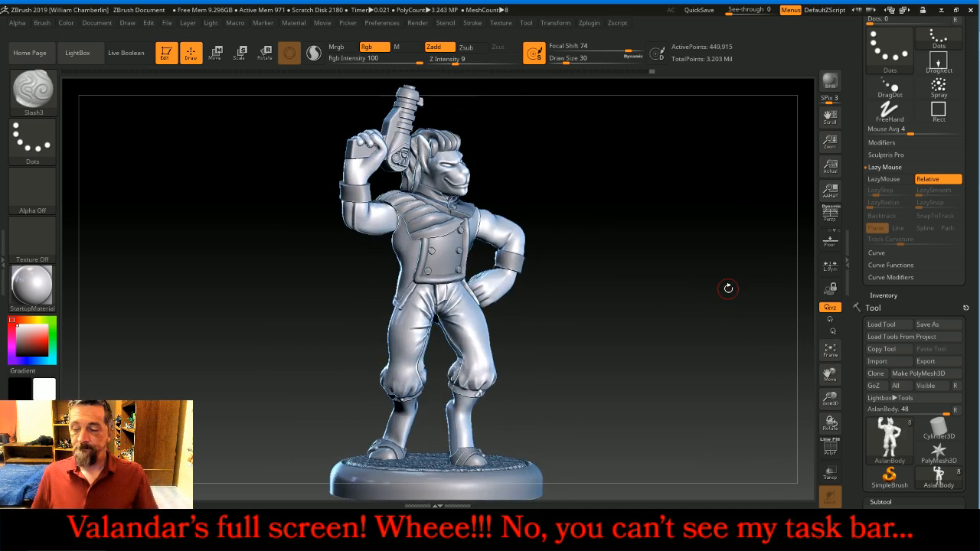
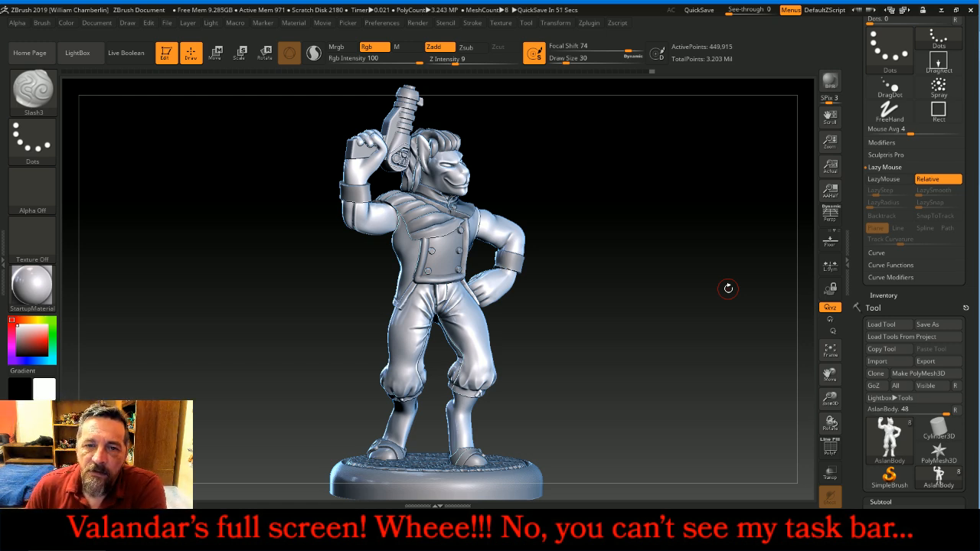
- With the ClayBuildup brush at Z intensity 14, build up fabric folds on the raised right arm's upper sleeve near the armpit
left_click(32, 89)
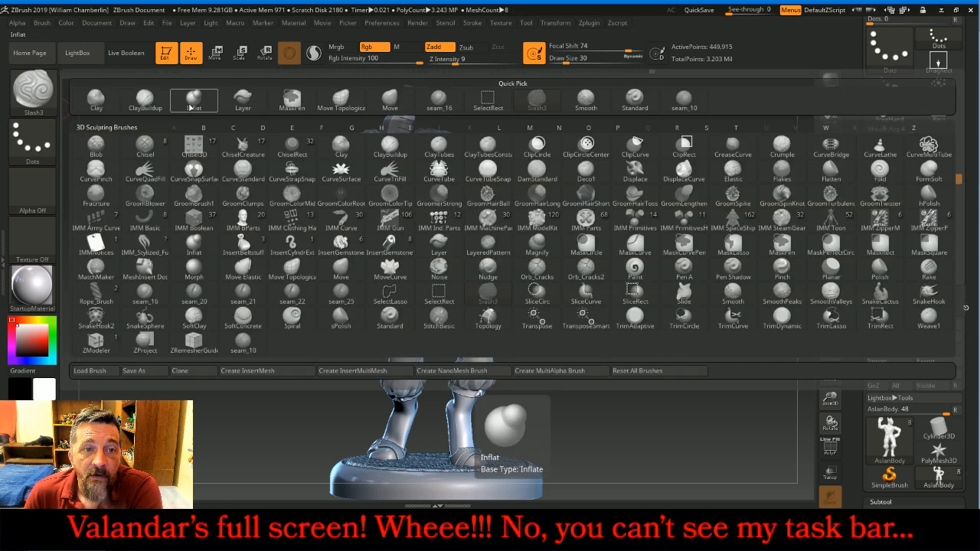
left_click(167, 102)
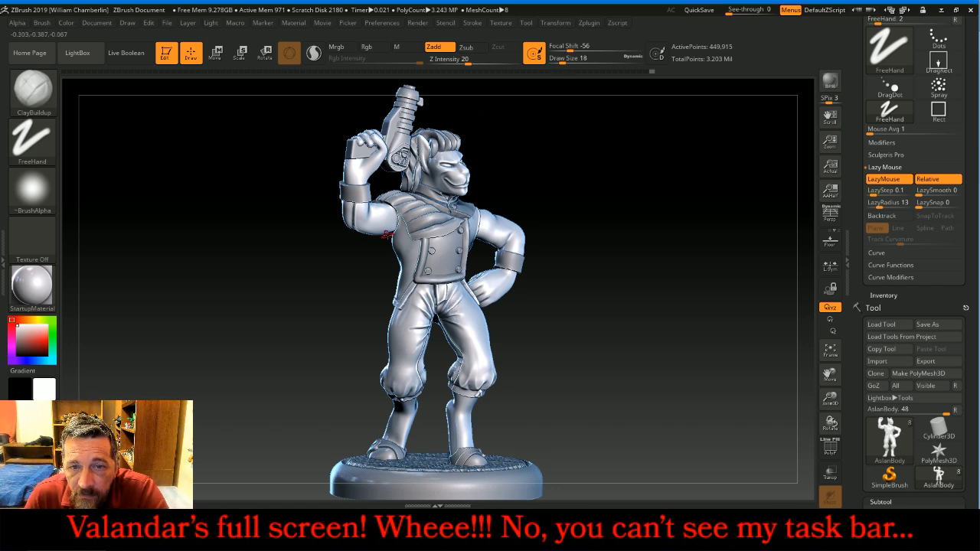
left_click_drag(830, 399, 838, 460)
left_click_drag(830, 375, 817, 426)
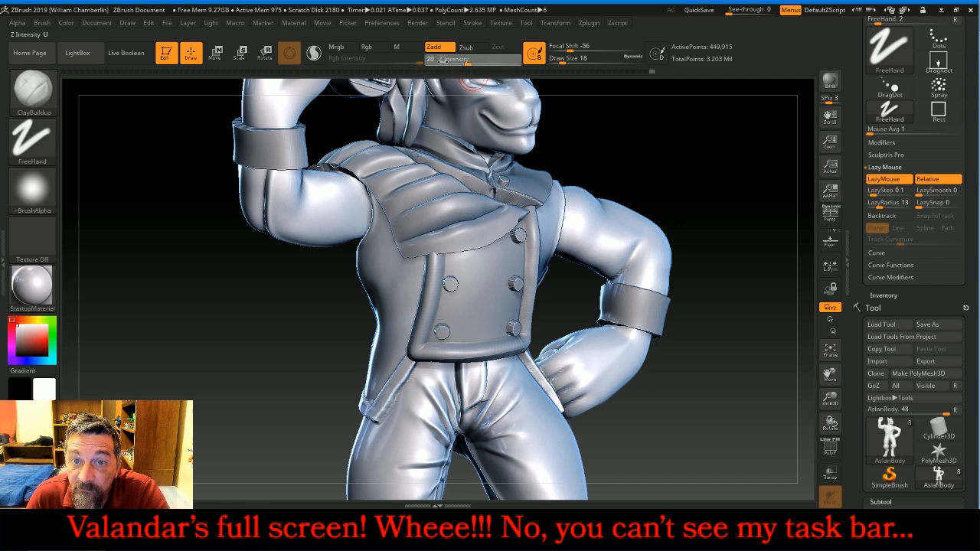
type("14")
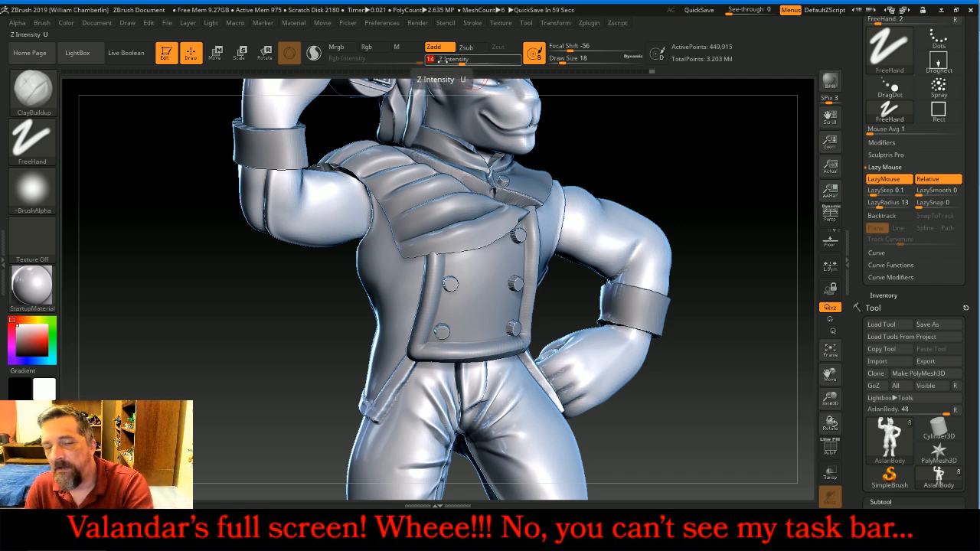
key("Return")
left_click_drag(711, 165, 704, 165)
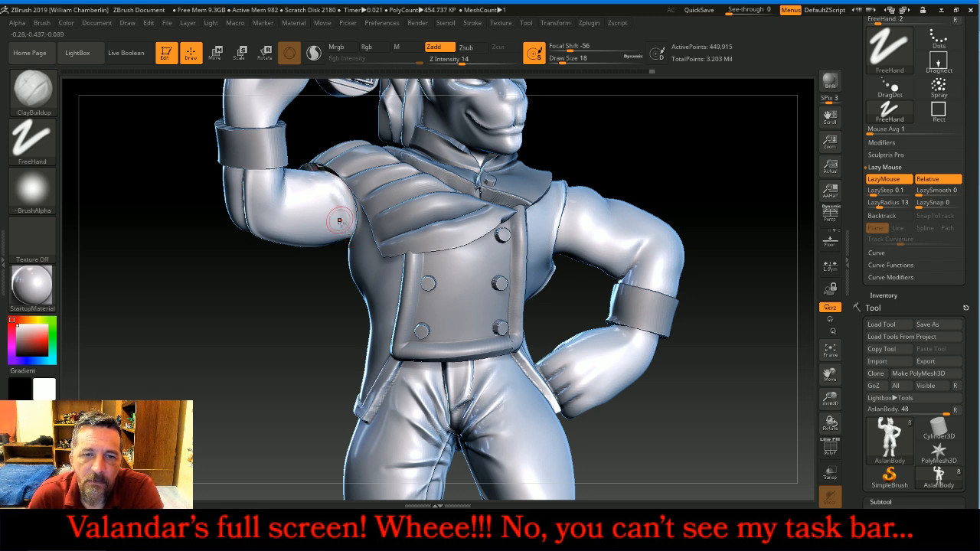
left_click_drag(326, 213, 294, 185)
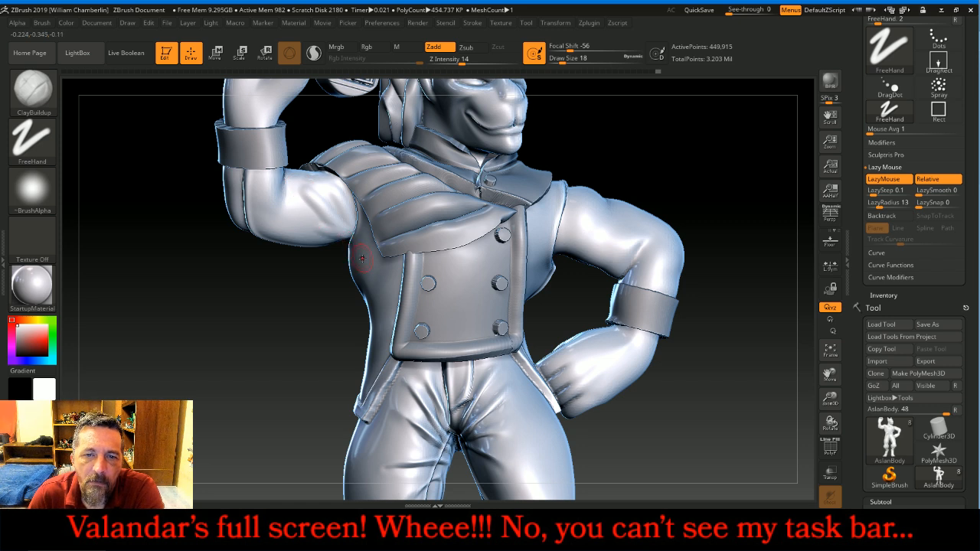
- Build up pulled fabric folds down the right side of the jacket and around the left armpit
left_click_drag(269, 324, 314, 295)
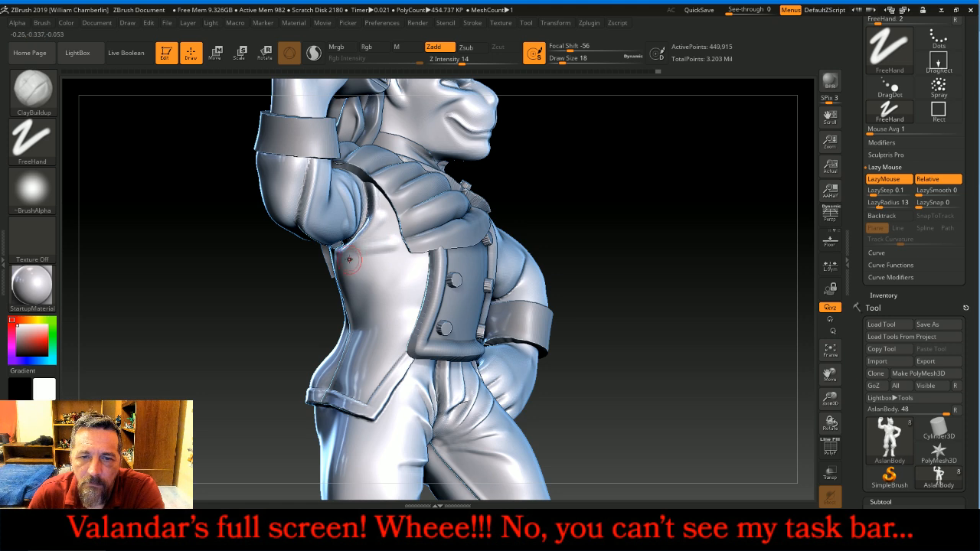
mouse_move(363, 256)
left_mouse_down()
mouse_move(415, 284)
mouse_move(378, 290)
mouse_move(403, 337)
mouse_move(351, 284)
mouse_move(359, 383)
left_mouse_up()
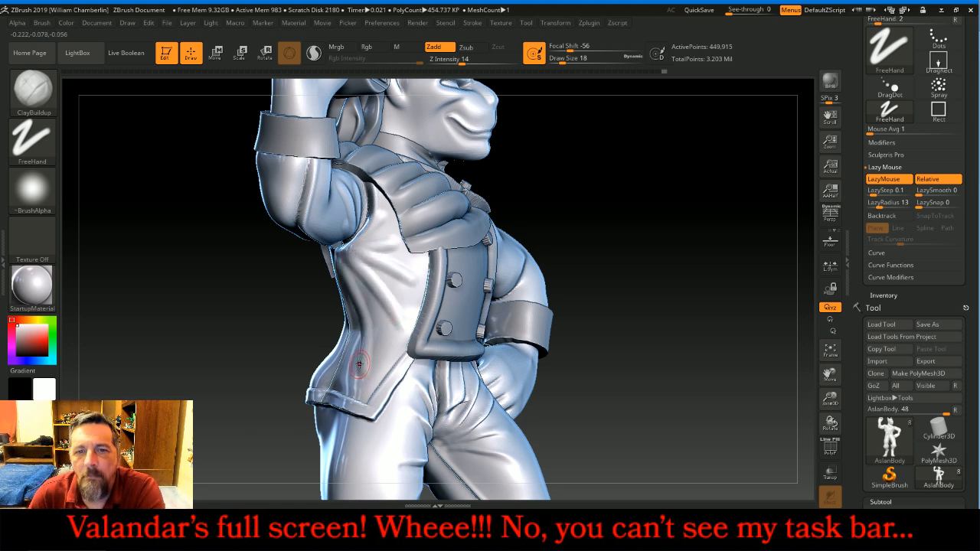
left_click_drag(706, 218, 573, 206)
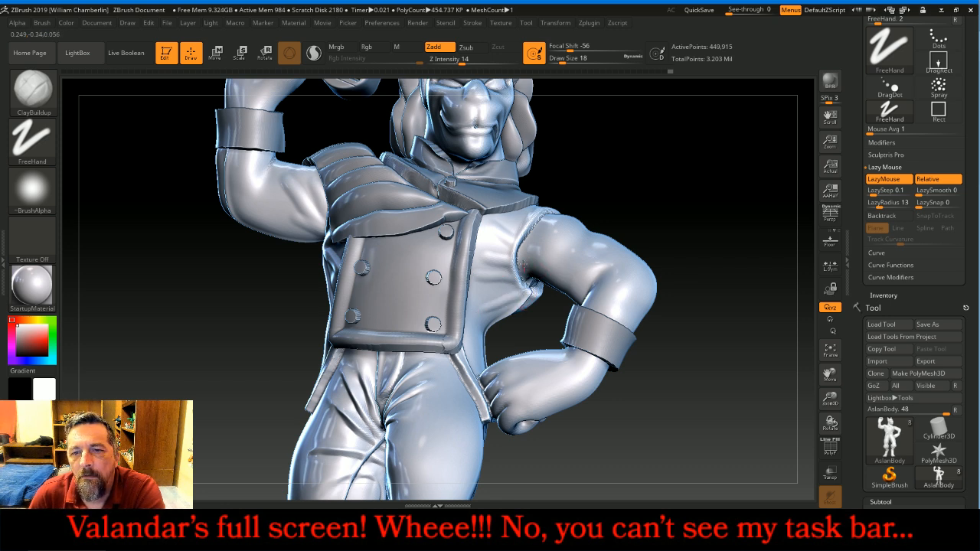
- Raise folds along the front of the left sleeve toward the elbow, and around the raised right sleeve's elbow
left_click_drag(643, 158, 599, 229)
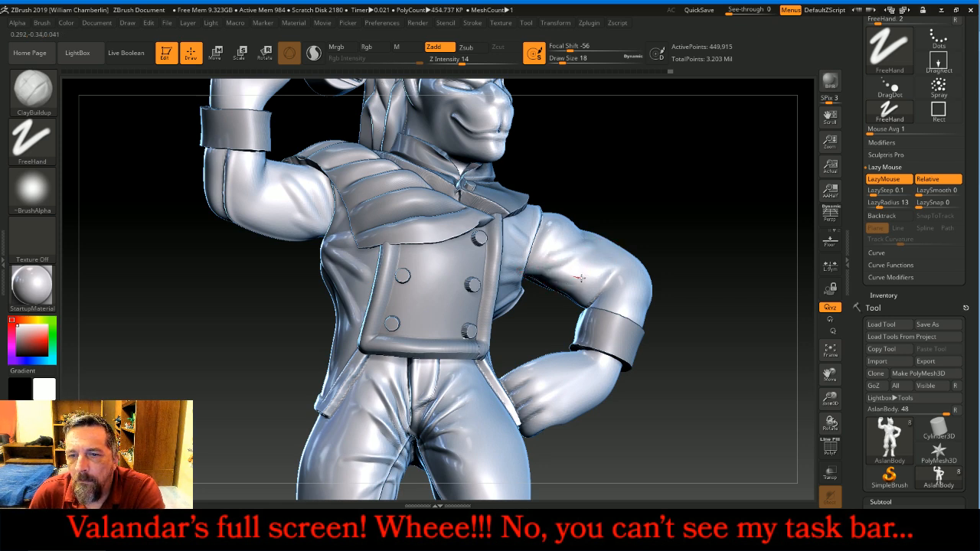
left_click_drag(708, 201, 686, 225)
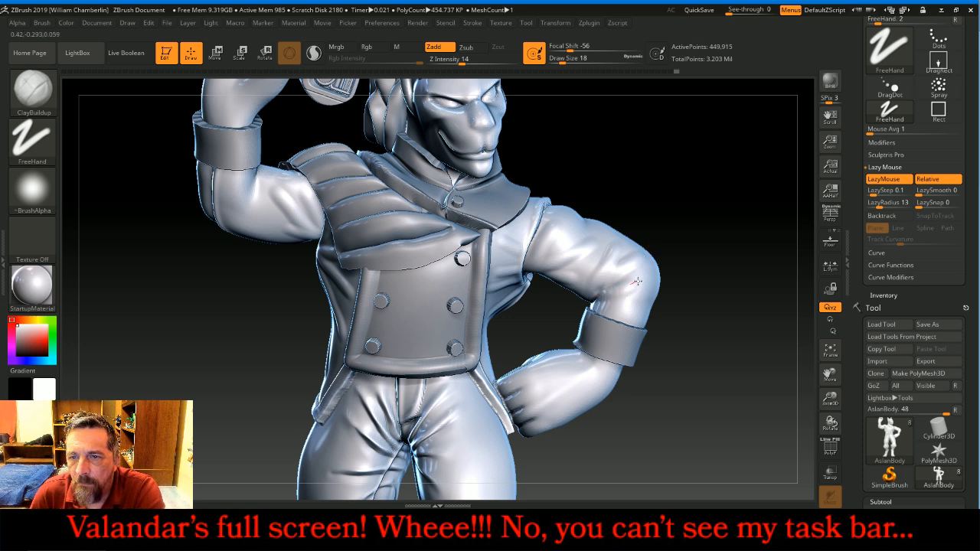
mouse_move(704, 232)
left_mouse_down()
mouse_move(685, 189)
mouse_move(626, 184)
left_mouse_up()
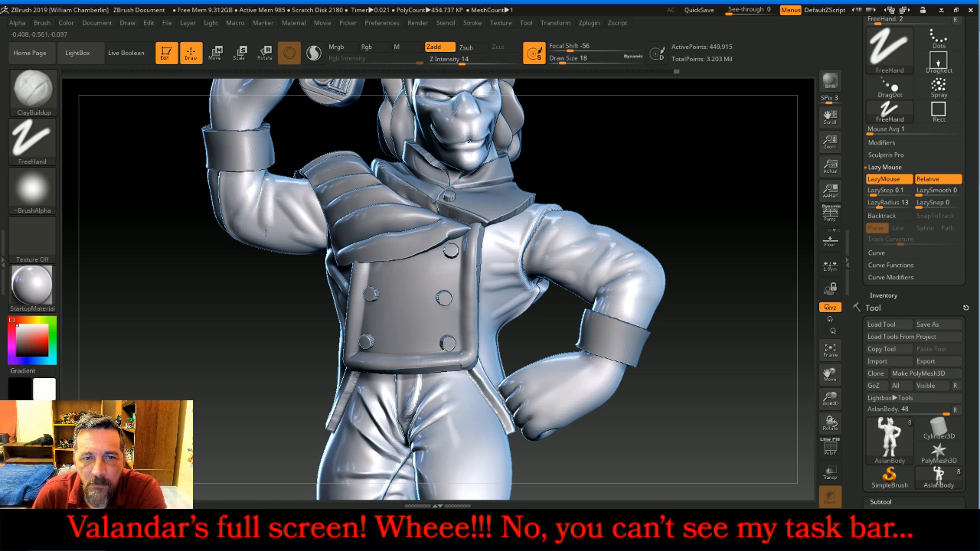
- Build up folds on the back of the raised right sleeve and diagonally across the jacket back below its armpit
mouse_move(209, 322)
left_mouse_down()
mouse_move(291, 318)
mouse_move(306, 291)
left_mouse_up()
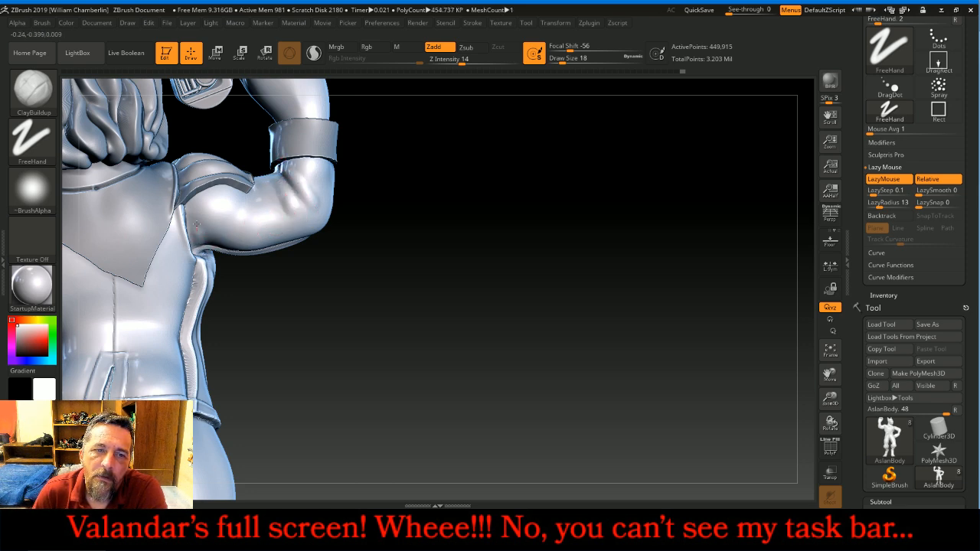
mouse_move(227, 219)
left_mouse_down()
mouse_move(241, 205)
mouse_move(239, 228)
mouse_move(249, 223)
left_mouse_up()
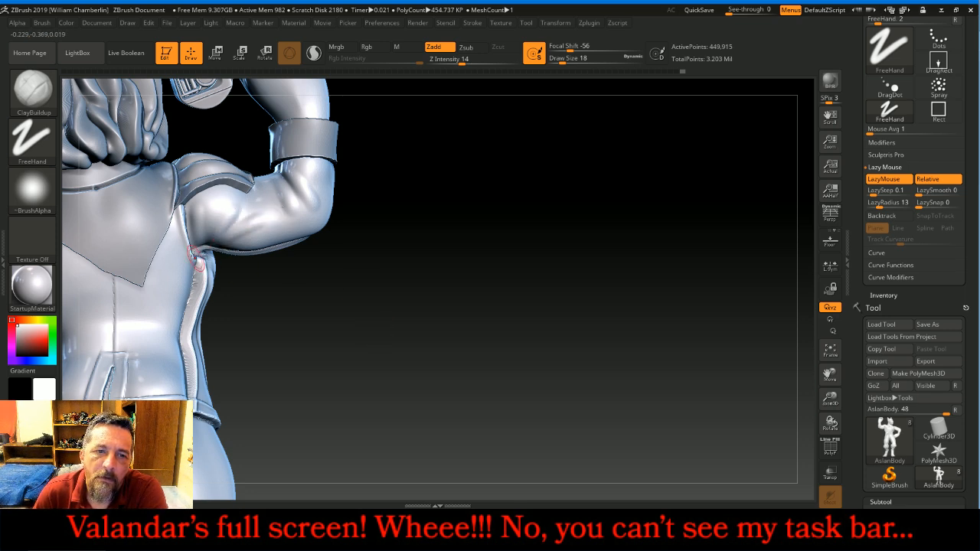
left_click_drag(193, 264, 147, 323)
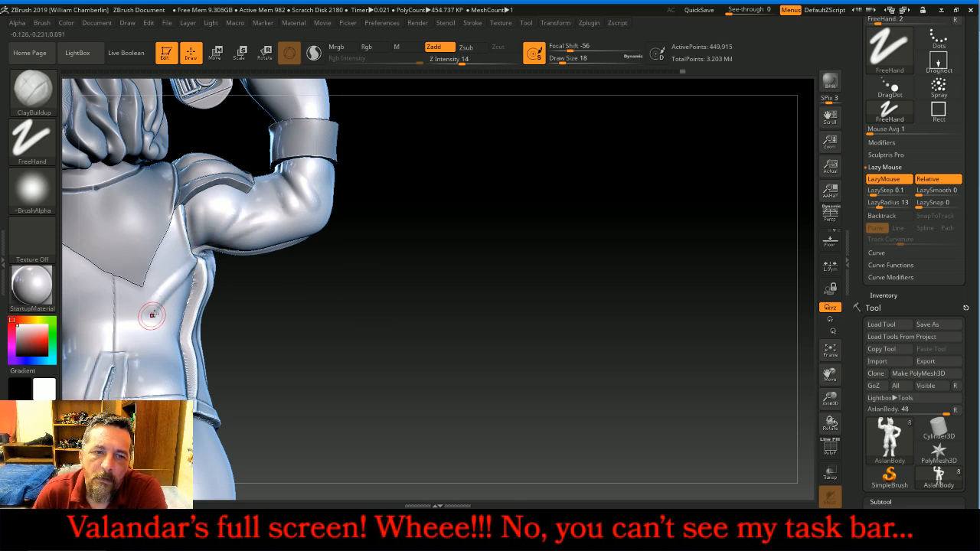
left_click_drag(191, 274, 158, 341)
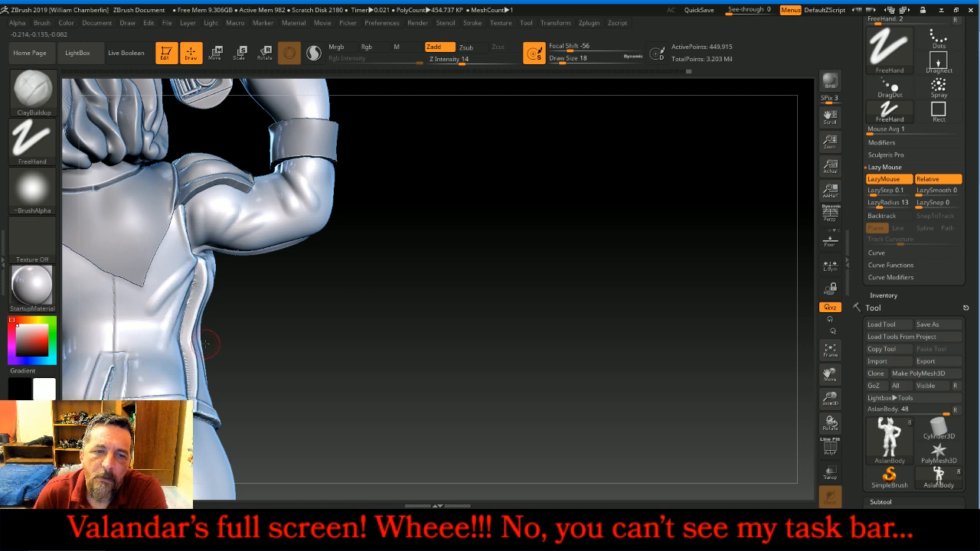
- Raise folds on the jacket's back beside the left armpit and on the back of the left sleeve at shoulder and elbow
left_click_drag(789, 381, 685, 354)
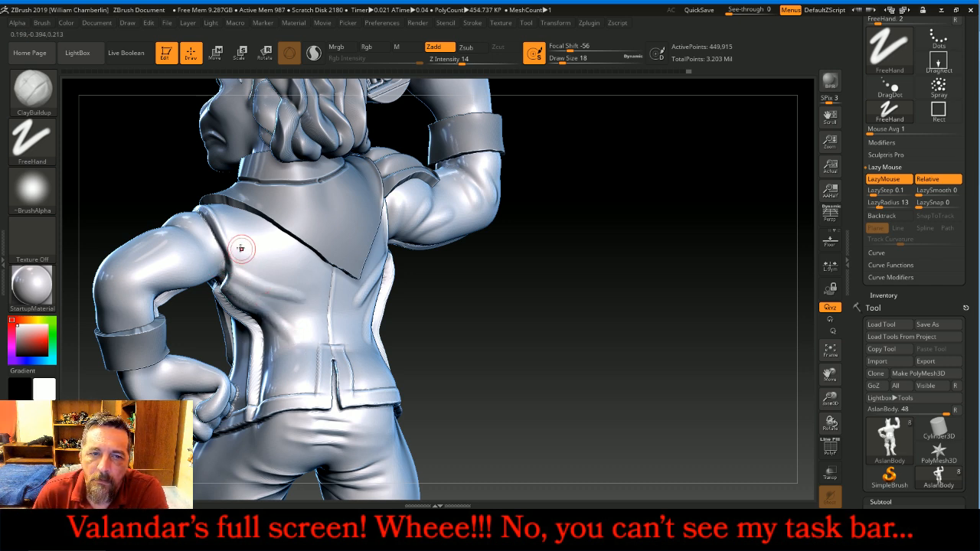
left_click_drag(194, 227, 202, 215)
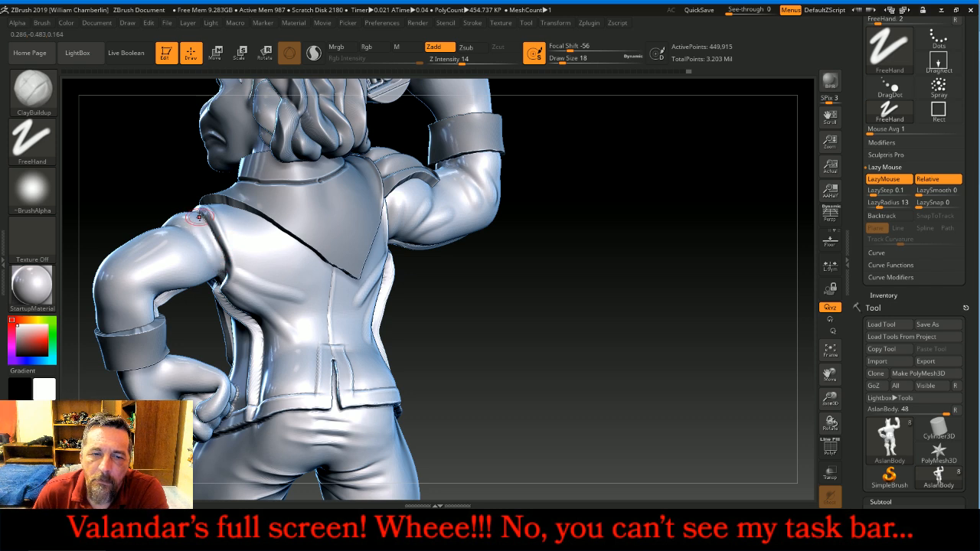
left_click_drag(465, 371, 433, 354)
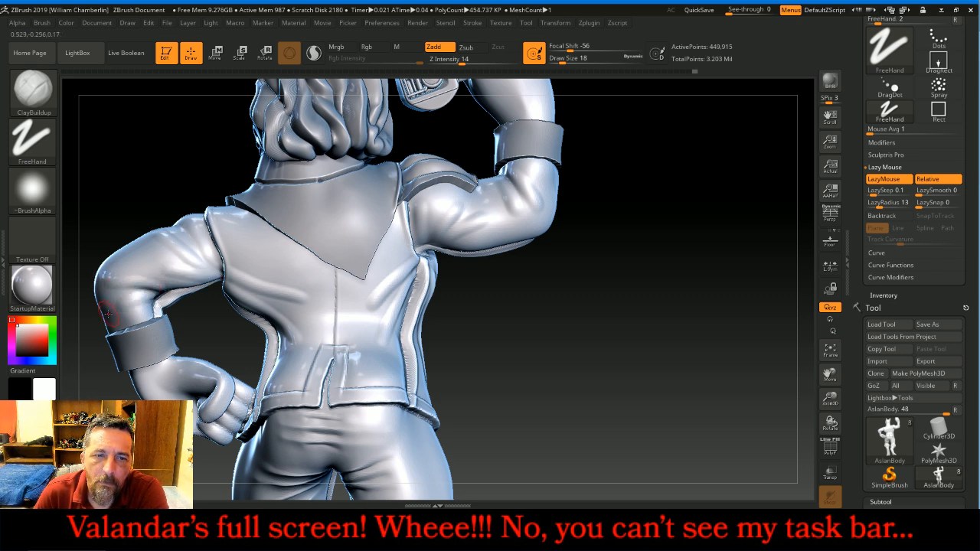
- Smooth the new folds on the jacket's right side, from the front around the side seam to the back
left_click_drag(558, 375, 831, 461)
key("f")
left_click_drag(774, 408, 792, 414)
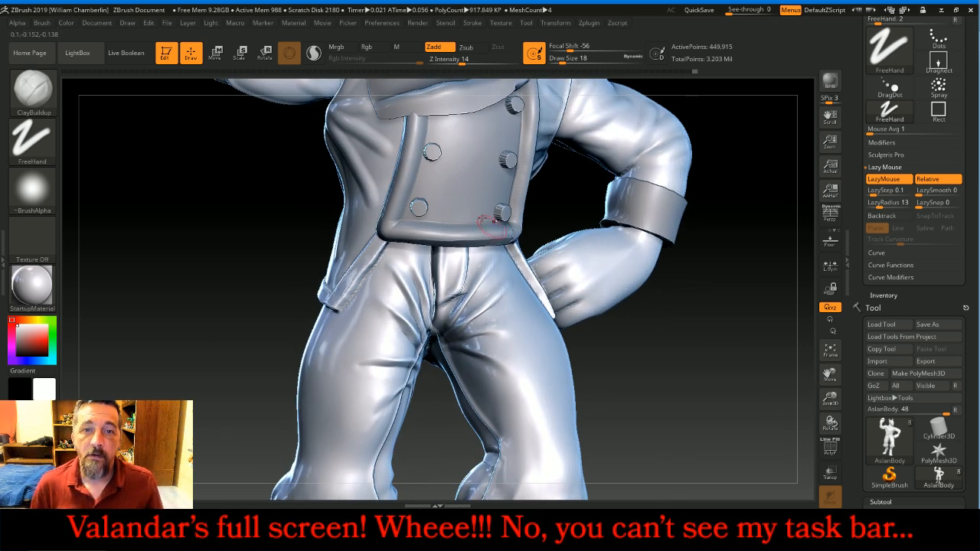
key("shift")
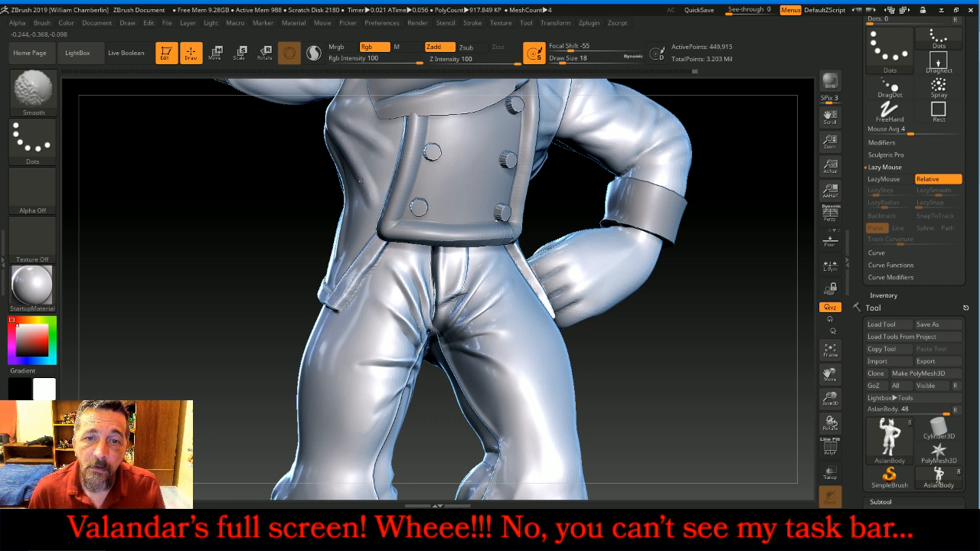
left_click_drag(232, 183, 316, 191)
key("shift")
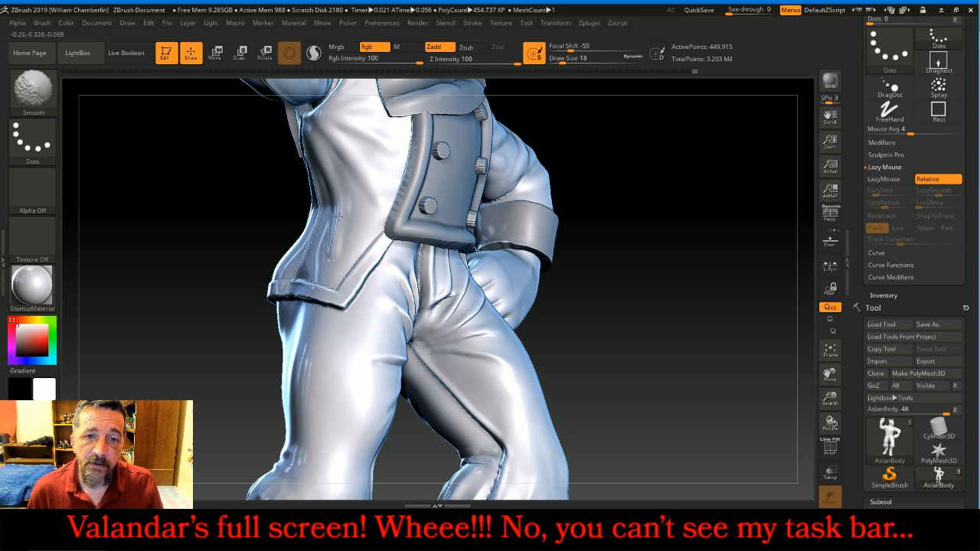
left_click_drag(206, 207, 360, 188)
left_click_drag(239, 177, 228, 198, "shift")
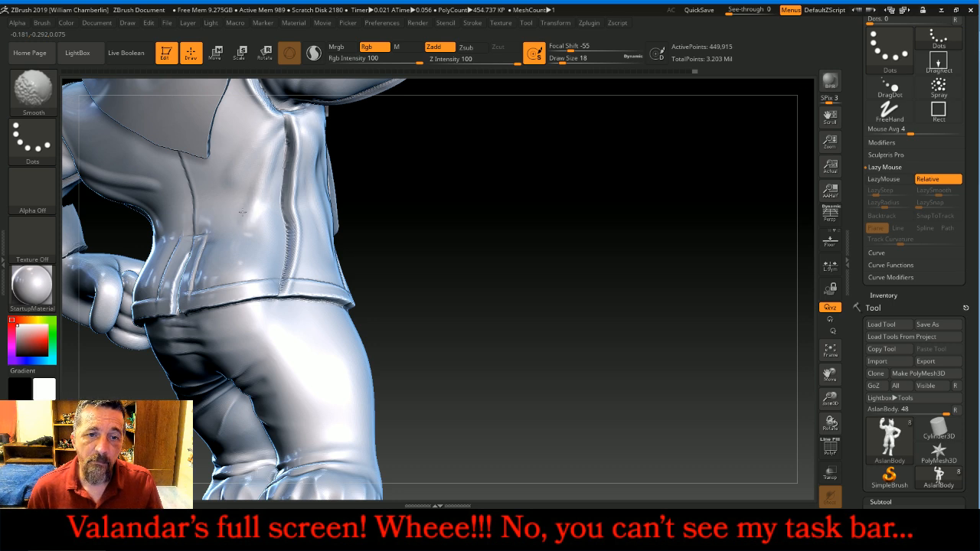
- Smooth the folds on the left half of the jacket's back and the back of the left sleeve
left_click_drag(539, 237, 577, 234)
left_click_drag(830, 373, 921, 382)
left_click_drag(758, 362, 792, 353)
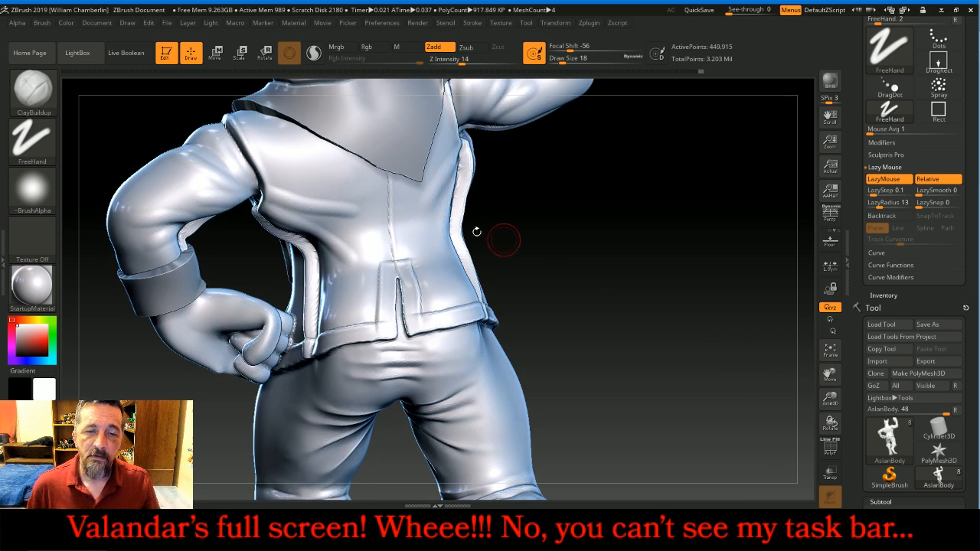
left_click_drag(301, 209, 284, 200, "shift")
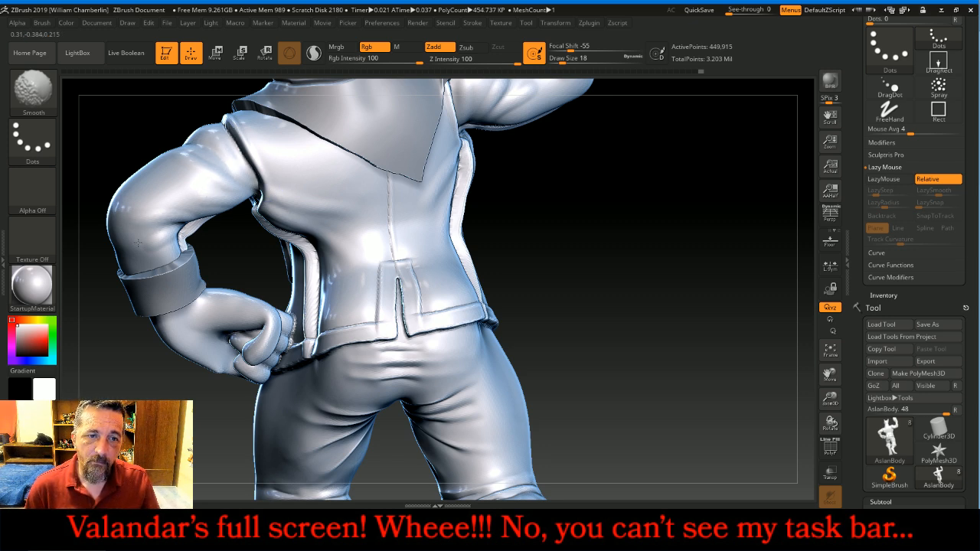
- Smooth the folds on the front of the left sleeve between the shoulder and elbow
key("b")
key("c")
key("b")
mouse_move(637, 265)
left_mouse_down()
mouse_move(717, 245)
mouse_move(732, 258)
left_mouse_up()
key("shift")
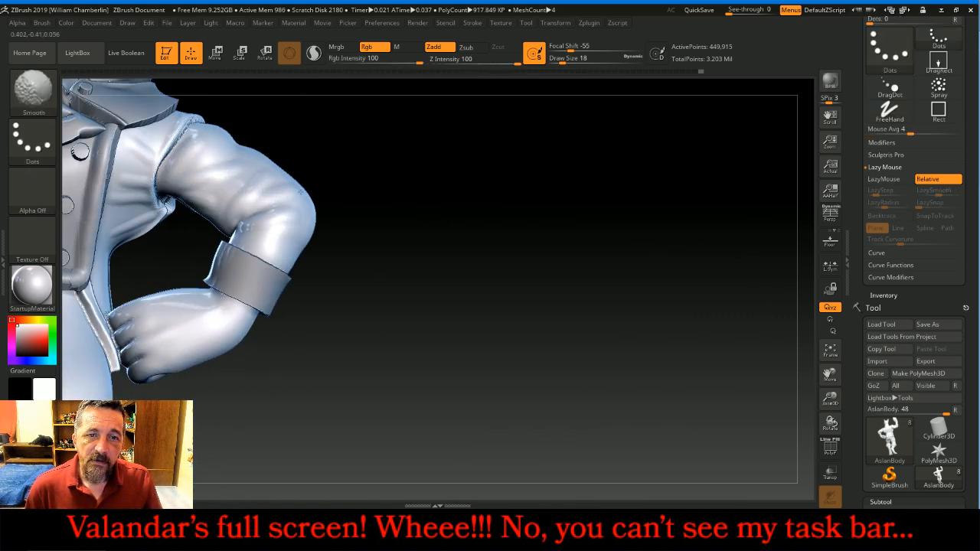
left_click_drag(303, 216, 214, 205, "shift")
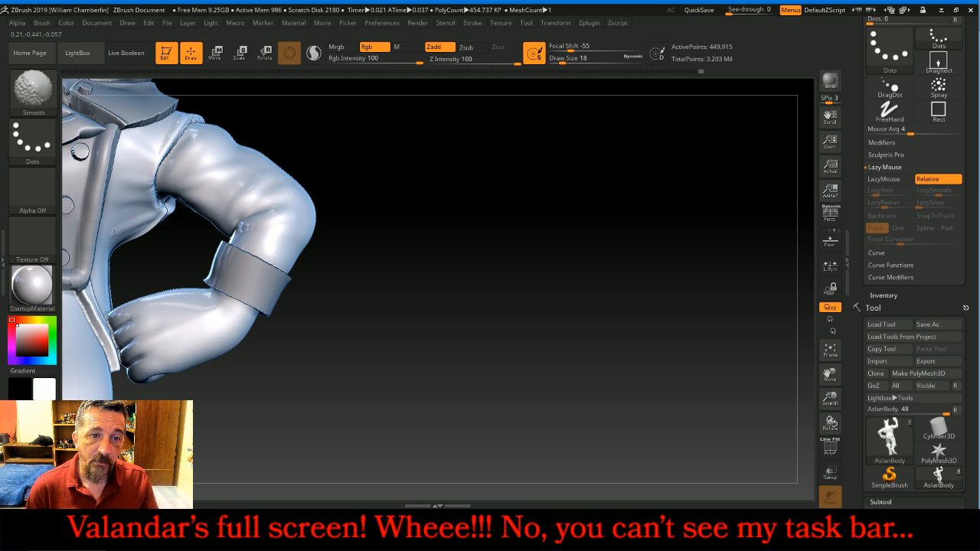
- Smooth the folds on the front and back of the raised right sleeve
left_click(829, 349)
left_click_drag(778, 358, 771, 328)
left_click_drag(829, 399, 840, 438)
left_click_drag(683, 327, 715, 331)
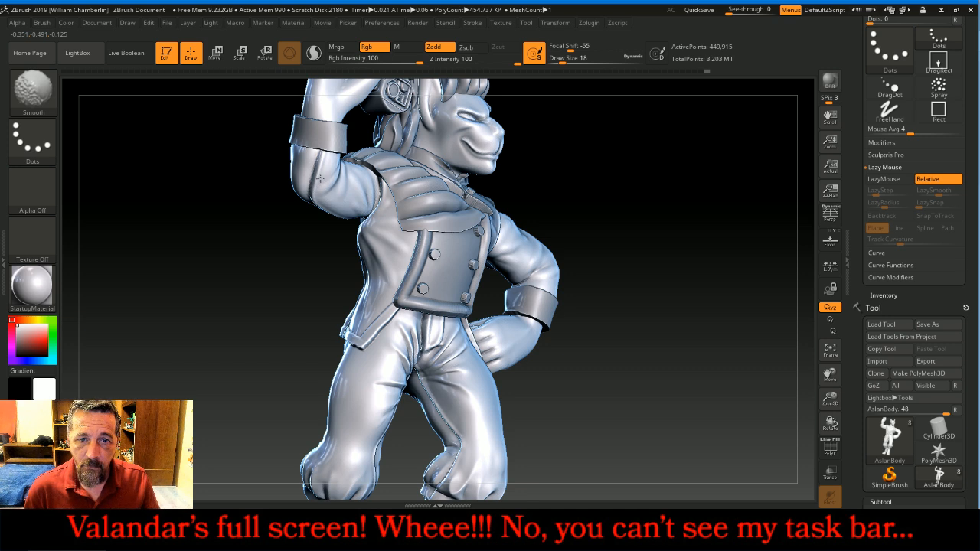
mouse_move(718, 180)
left_mouse_down()
mouse_move(639, 175)
mouse_move(737, 179)
mouse_move(686, 188)
left_mouse_up()
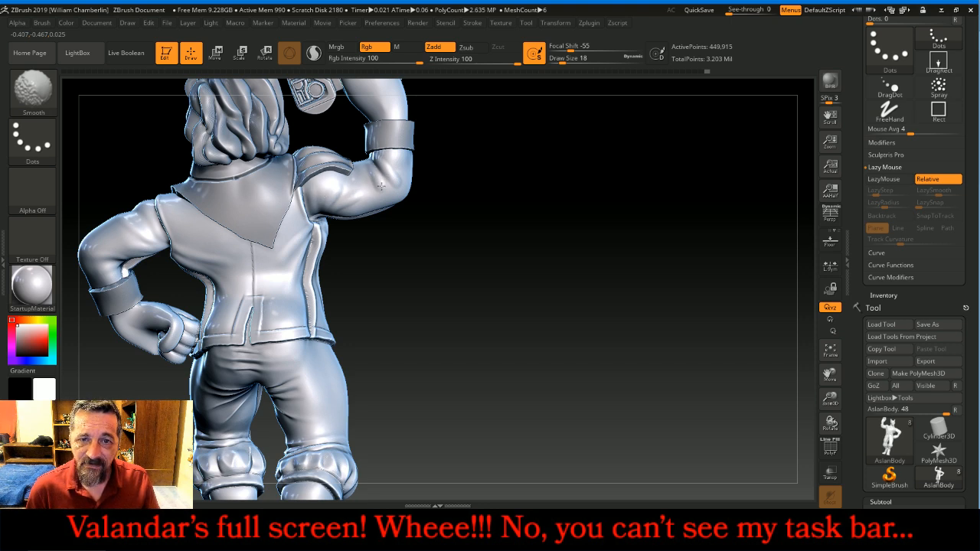
mouse_move(580, 252)
left_mouse_down()
mouse_move(593, 272)
mouse_move(715, 258)
mouse_move(711, 243)
mouse_move(733, 221)
mouse_move(724, 225)
left_mouse_up()
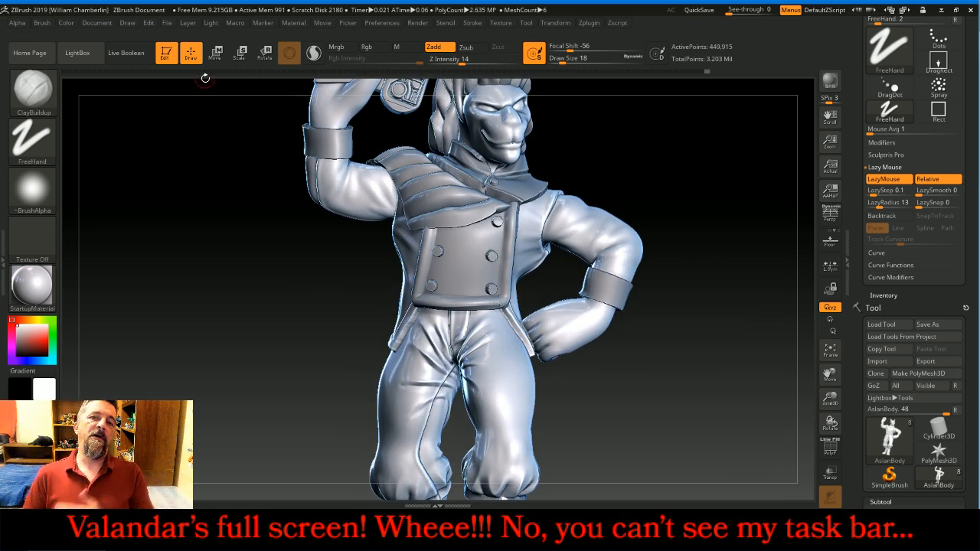
- With the Slash3 brush subtracting at Z intensity 14, carve creases between the jacket folds around the left armpit
left_click(45, 104)
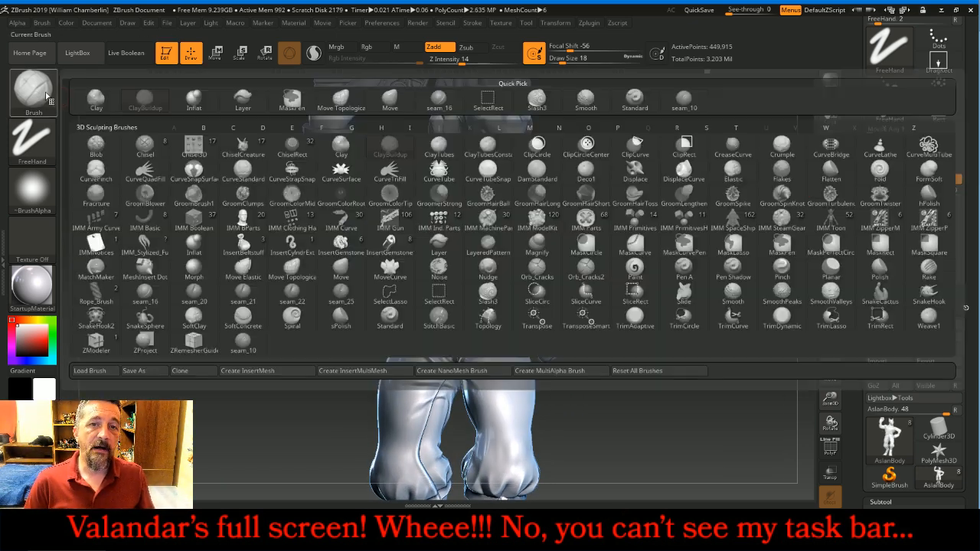
left_click(543, 103)
left_click(473, 49)
left_click_drag(456, 61, 461, 61)
left_click_drag(747, 273, 651, 230)
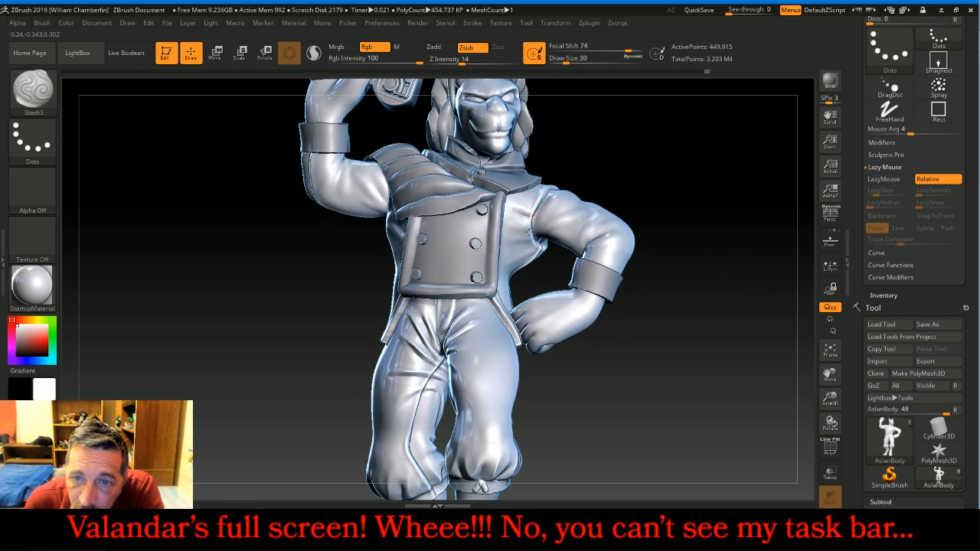
left_click_drag(715, 312, 712, 291)
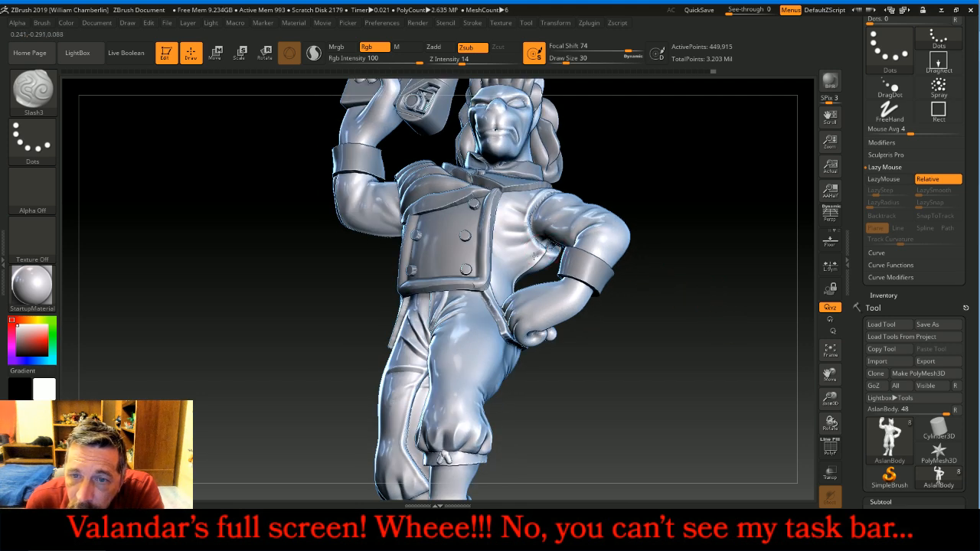
- Carve creases between the folds on the front of the left sleeve from the shoulder to the elbow
left_click_drag(654, 196, 753, 177)
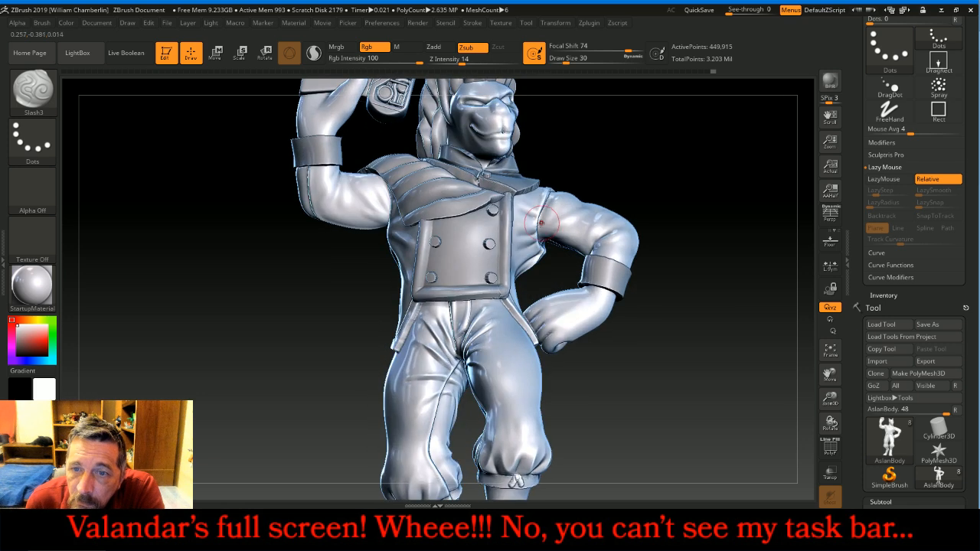
left_click_drag(557, 215, 570, 194)
left_click_drag(559, 231, 588, 214)
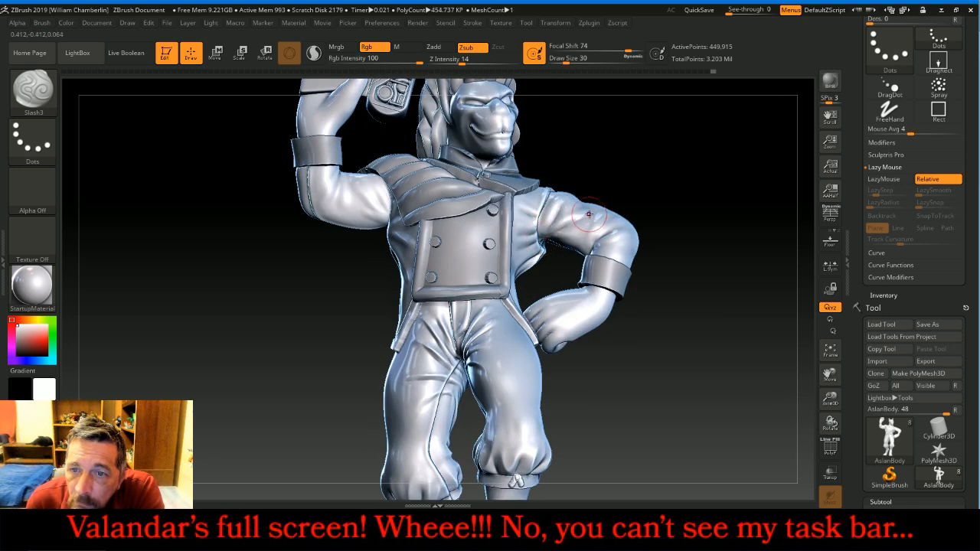
left_click_drag(667, 181, 699, 185)
left_click_drag(609, 224, 605, 242)
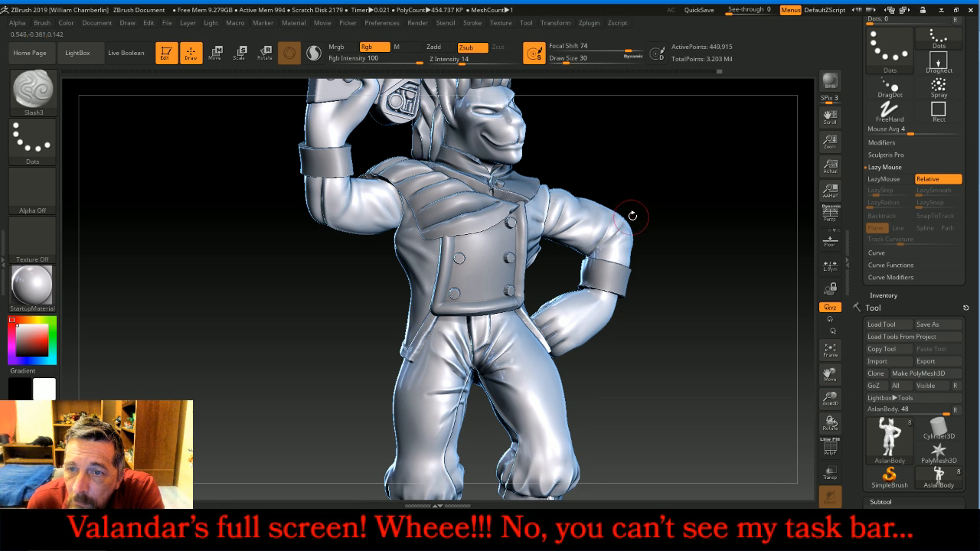
- Carve creases between the folds on the jacket's right side beneath the raised arm
left_click_drag(682, 190, 658, 168)
left_click_drag(664, 128, 671, 125)
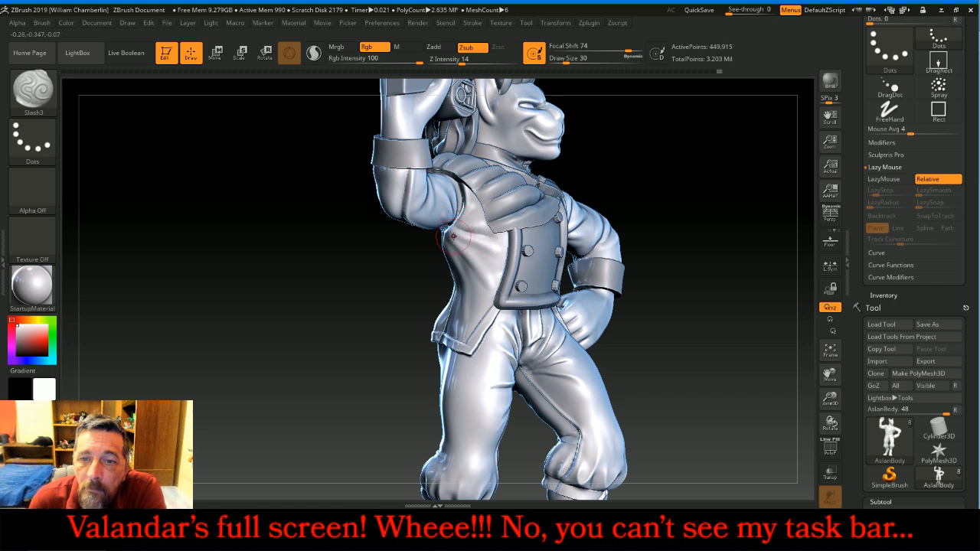
left_click_drag(355, 280, 395, 284)
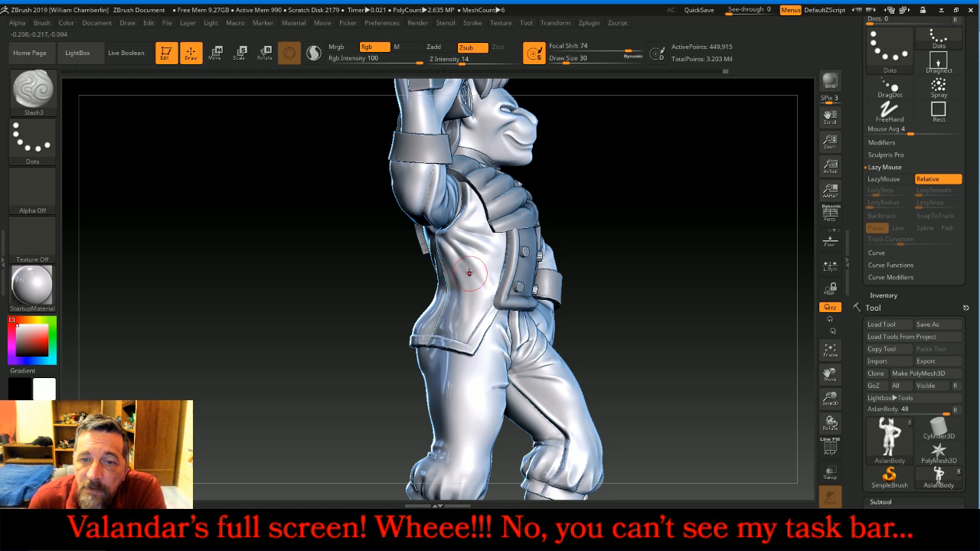
left_click_drag(610, 214, 636, 204)
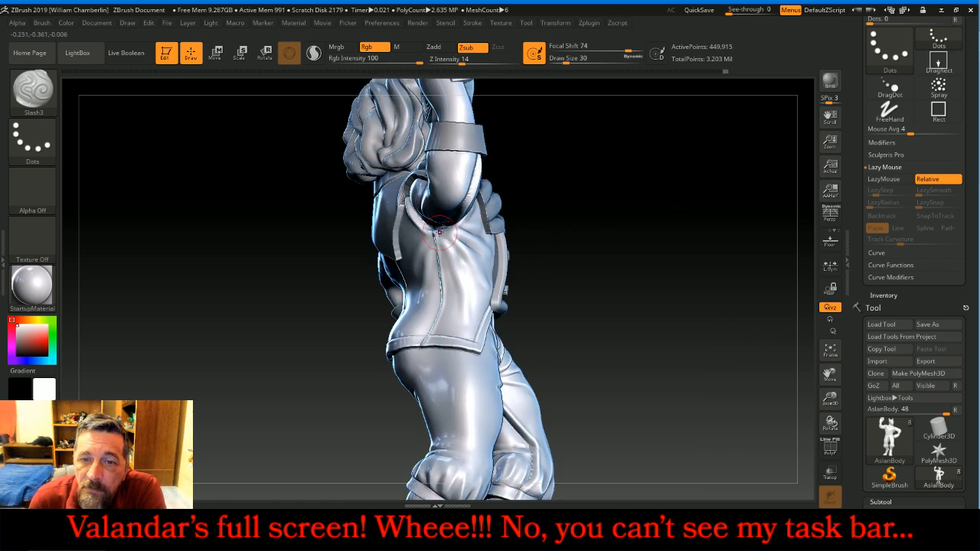
left_click_drag(660, 222, 595, 212)
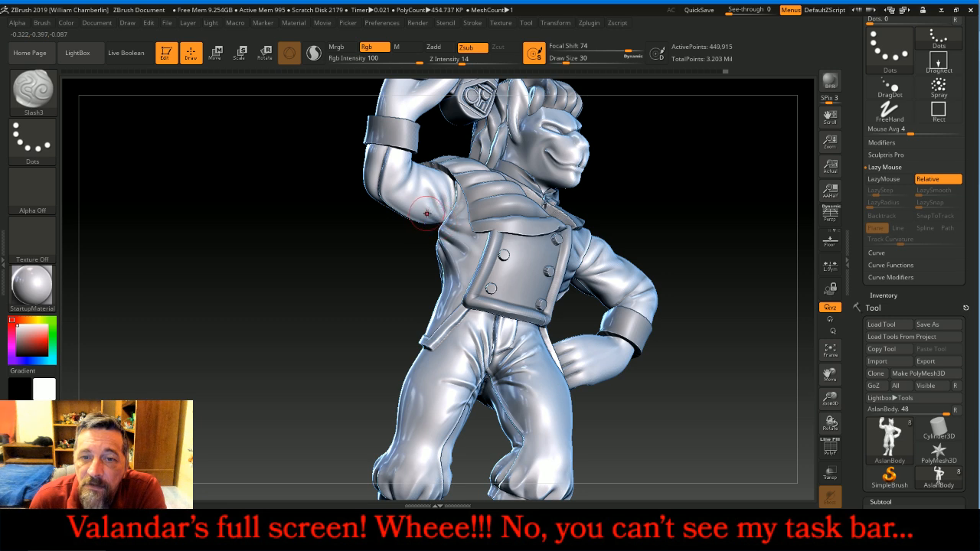
- Carve creases between the folds around the elbow on the front and back of the raised right sleeve
left_click_drag(376, 271, 352, 258)
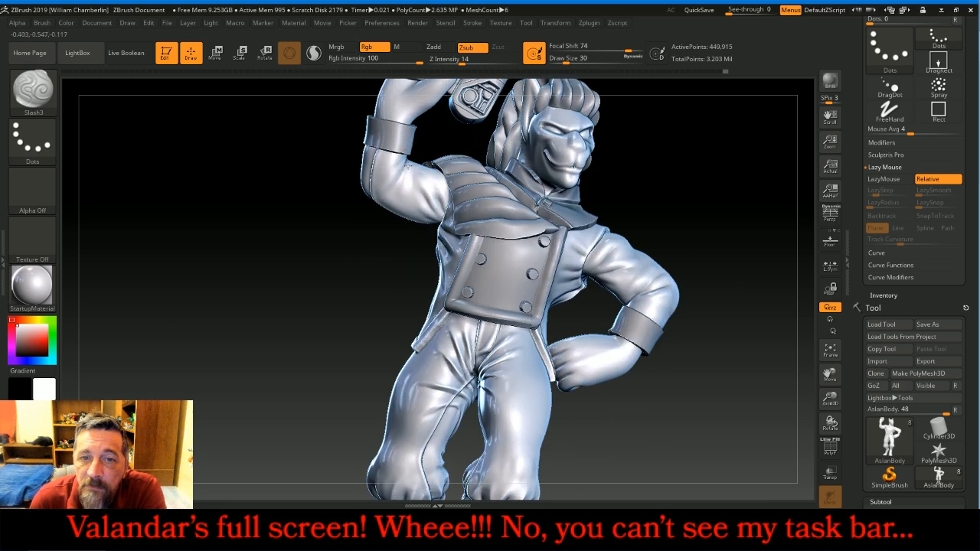
left_click_drag(394, 192, 411, 177)
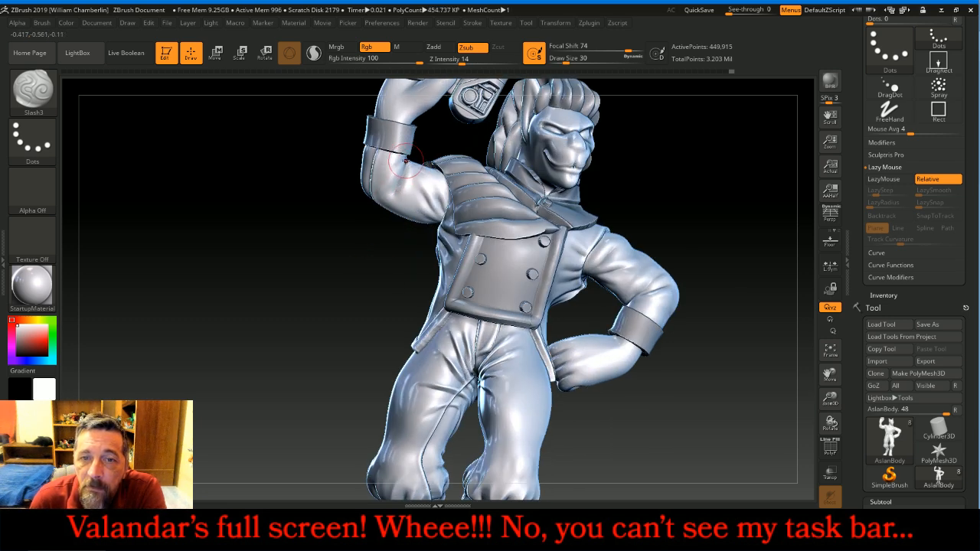
left_click_drag(319, 273, 639, 184)
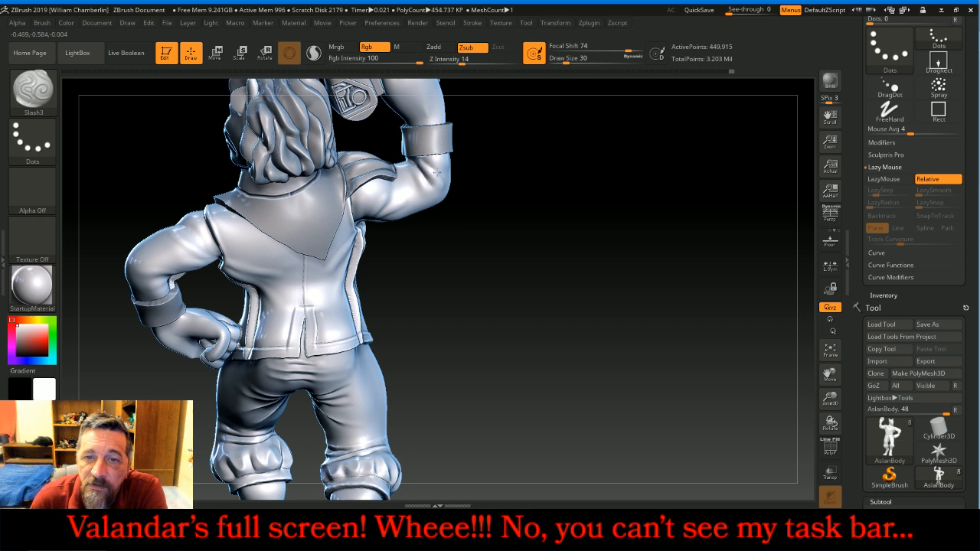
- Carve creases on the jacket's back near both armpits and on the back of the left sleeve
left_click_drag(511, 253, 492, 212)
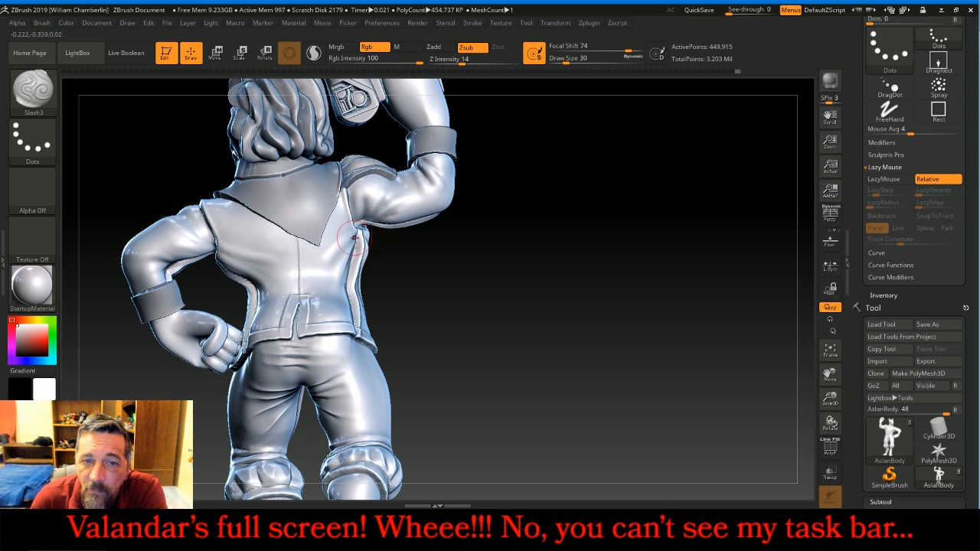
left_click_drag(498, 307, 428, 301)
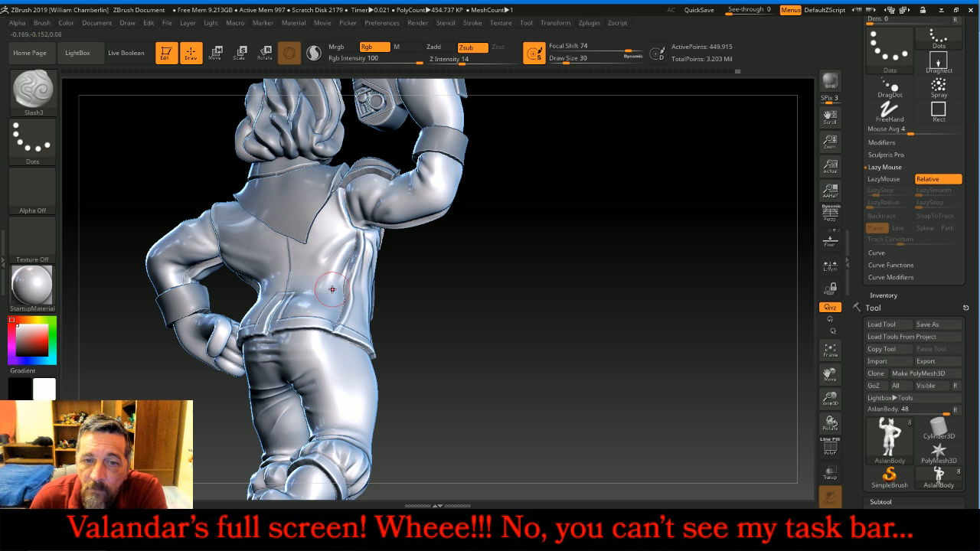
mouse_move(492, 269)
left_mouse_down()
mouse_move(405, 263)
mouse_move(464, 236)
mouse_move(239, 243)
left_mouse_up()
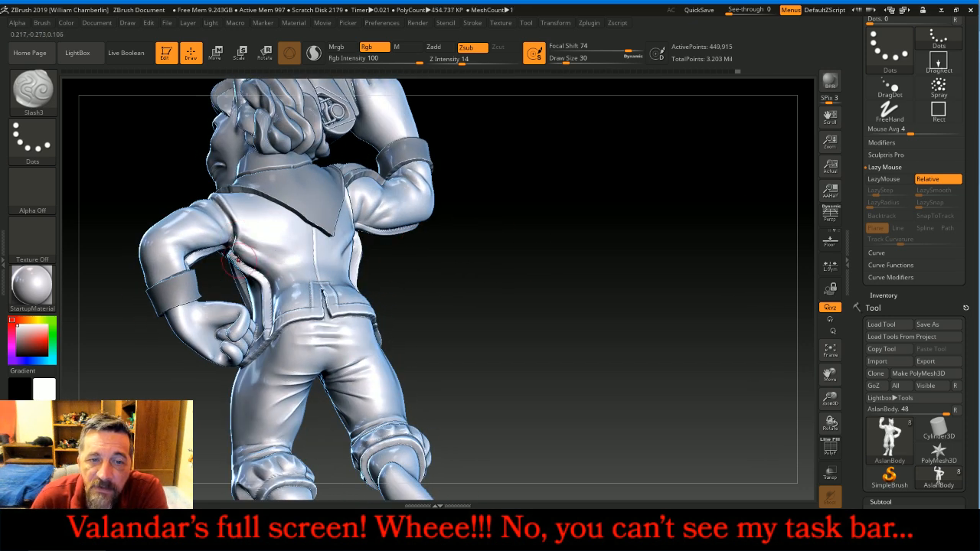
mouse_move(474, 280)
left_mouse_down()
mouse_move(573, 329)
mouse_move(466, 280)
left_mouse_up()
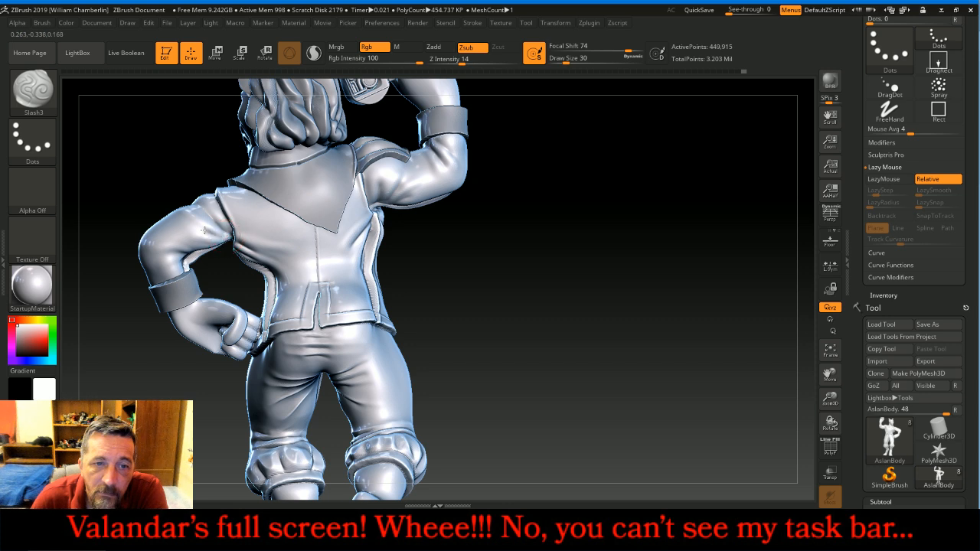
mouse_move(166, 161)
left_mouse_down()
mouse_move(166, 136)
mouse_move(170, 149)
left_mouse_up()
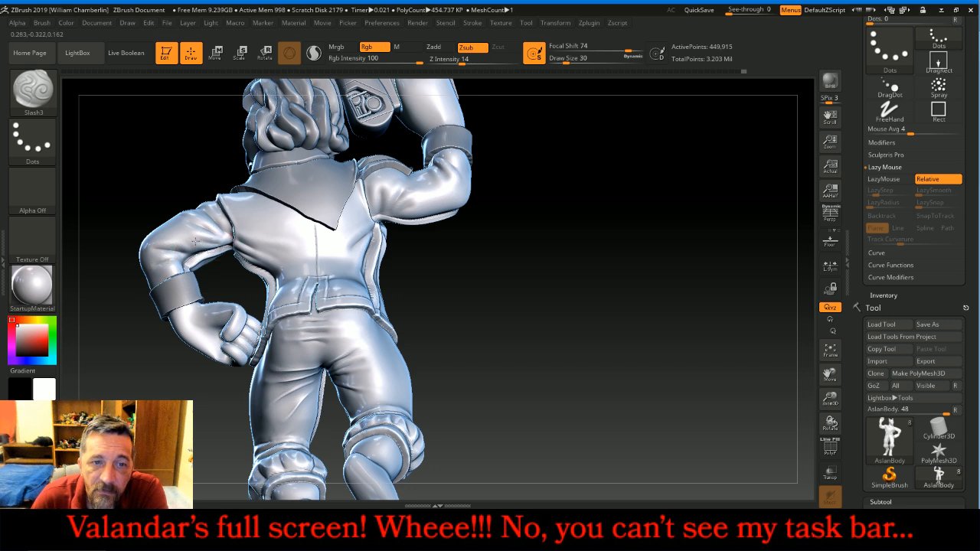
- Switch the Slash3 brush to adding at Z intensity 8 and raise sharp ridges along the jacket folds beneath the right armpit
left_click_drag(627, 294, 614, 257)
left_click(828, 352)
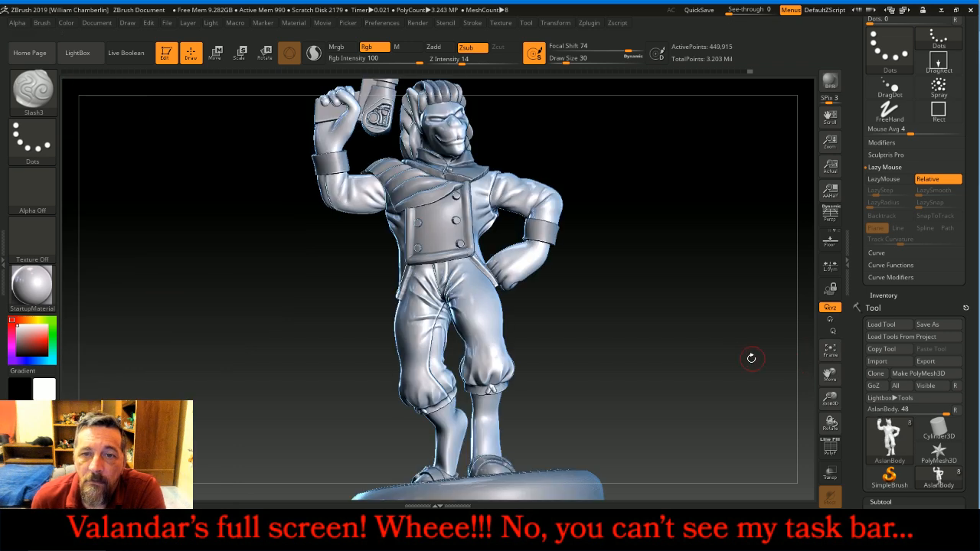
left_click_drag(757, 357, 744, 353)
left_click(433, 47)
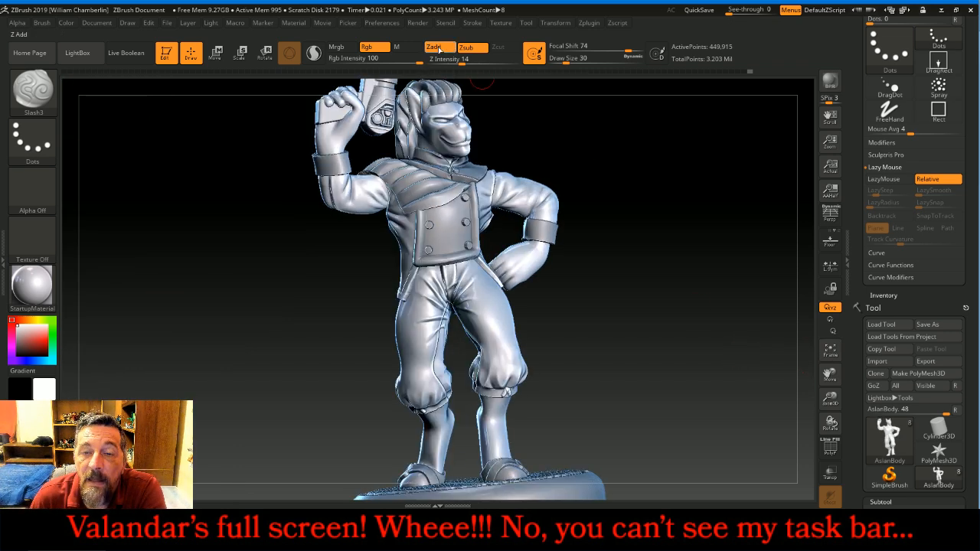
left_click_drag(590, 142, 790, 343)
left_click_drag(828, 396, 832, 424)
left_click_drag(788, 354, 766, 344)
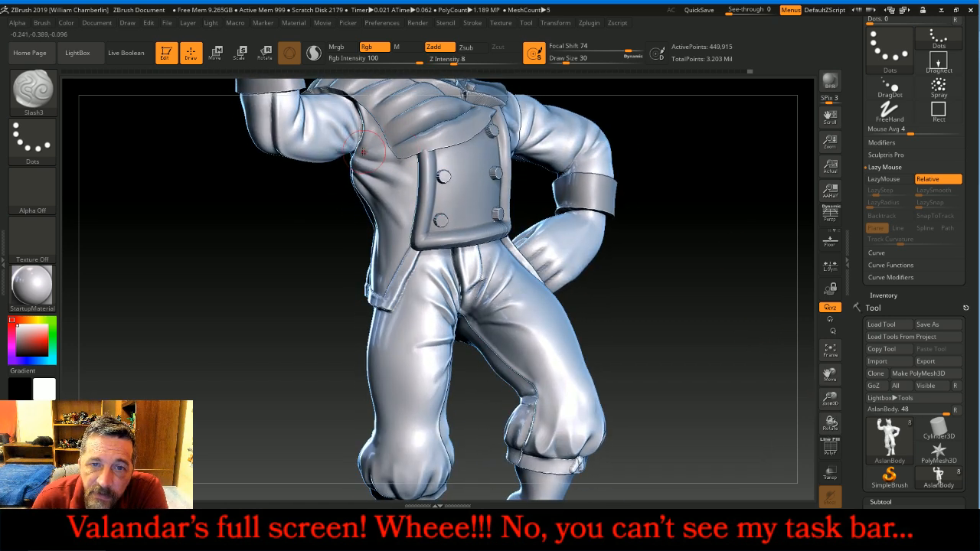
left_click_drag(367, 152, 376, 159)
left_click_drag(304, 240, 319, 229)
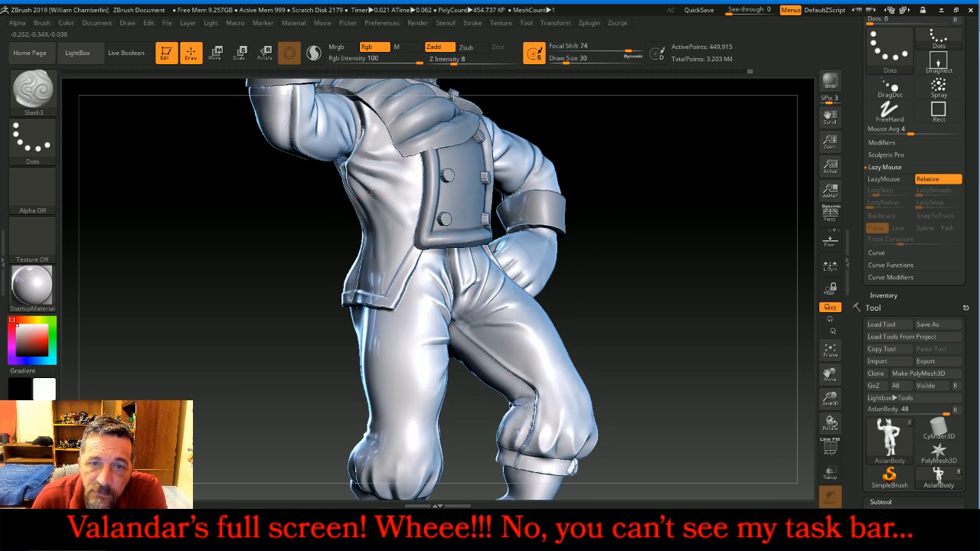
left_click_drag(306, 225, 289, 232)
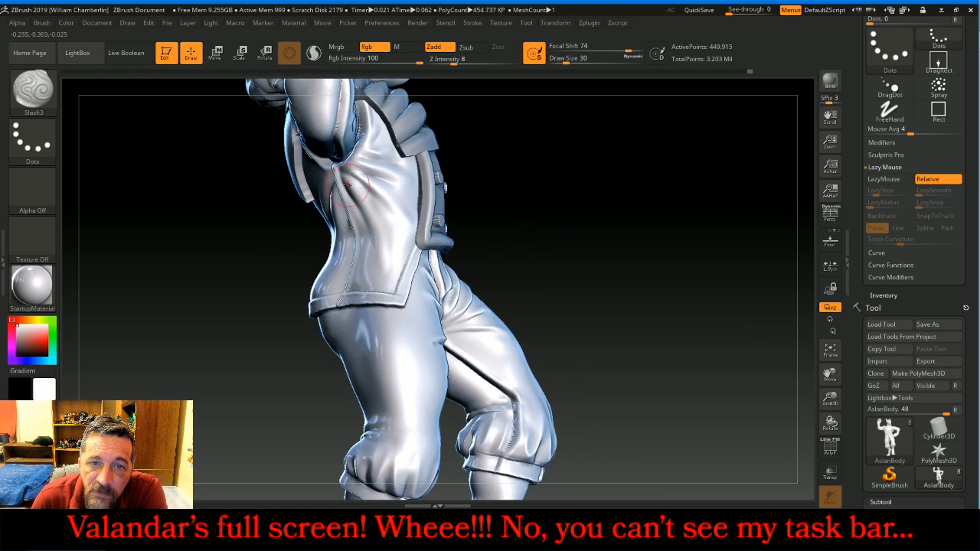
- Raise sharp ridges along the folds on the jacket's back beneath both armpits
left_click_drag(501, 200, 629, 213)
left_click_drag(468, 161, 524, 157)
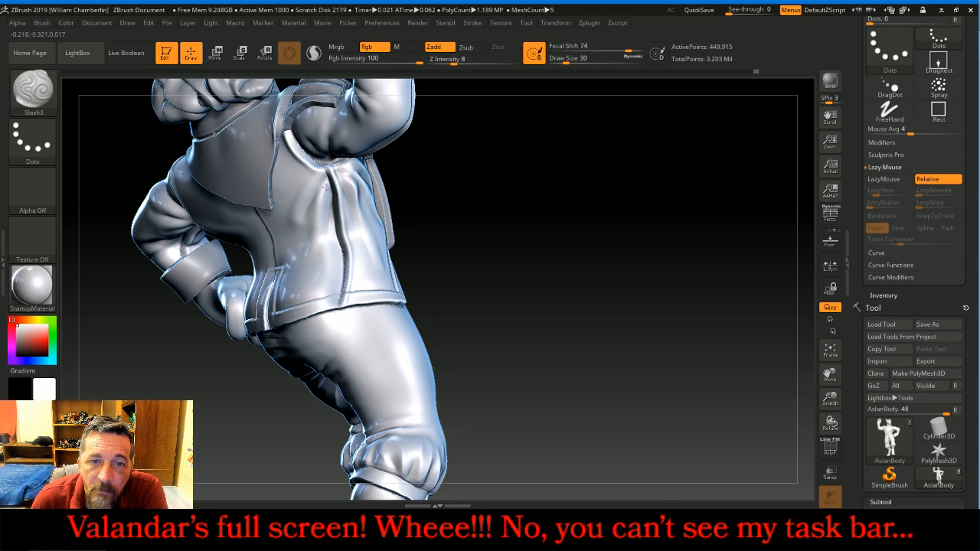
left_click_drag(303, 200, 313, 210)
left_click_drag(498, 193, 594, 190)
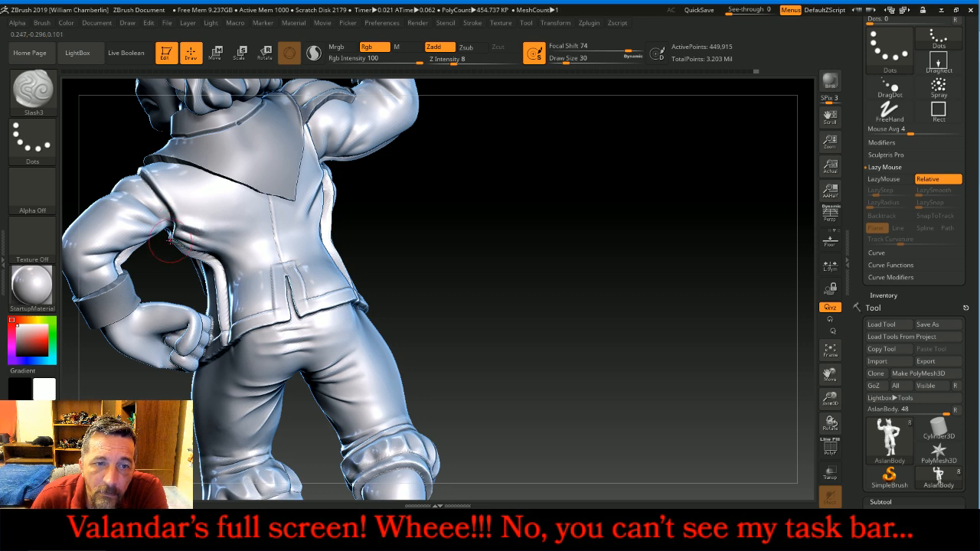
- Raise ridges along the folds at the front of the left armpit and on the front and back of the left sleeve
left_click_drag(534, 245, 589, 199)
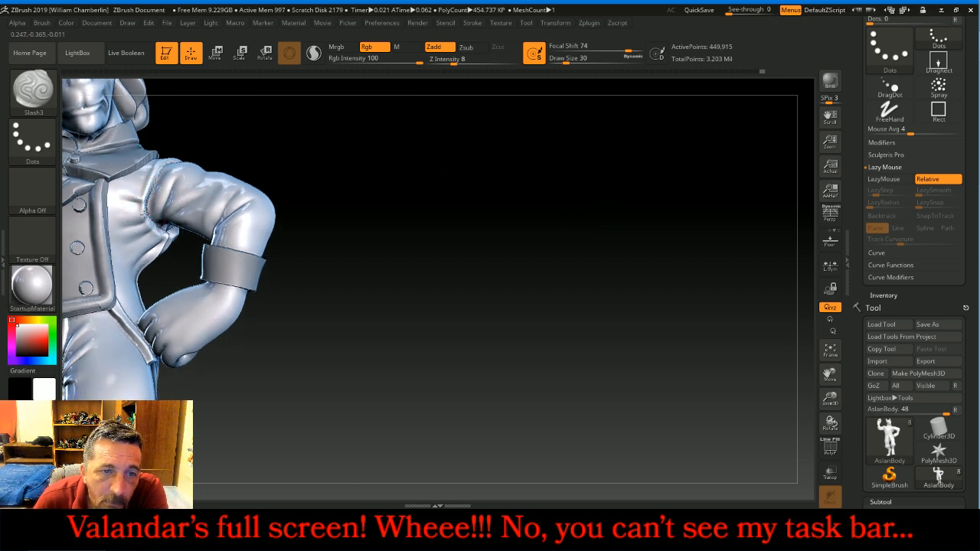
left_click_drag(169, 244, 161, 236)
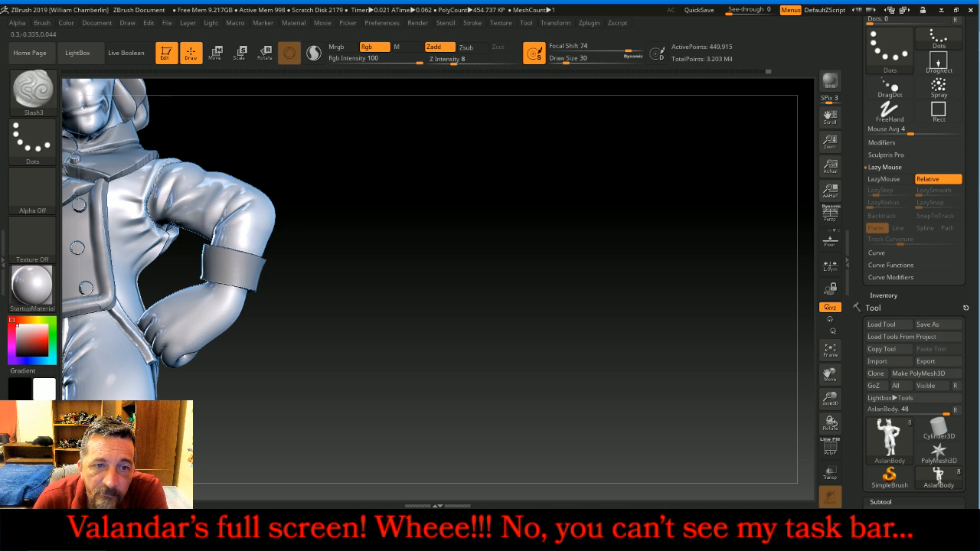
left_click_drag(366, 158, 421, 148)
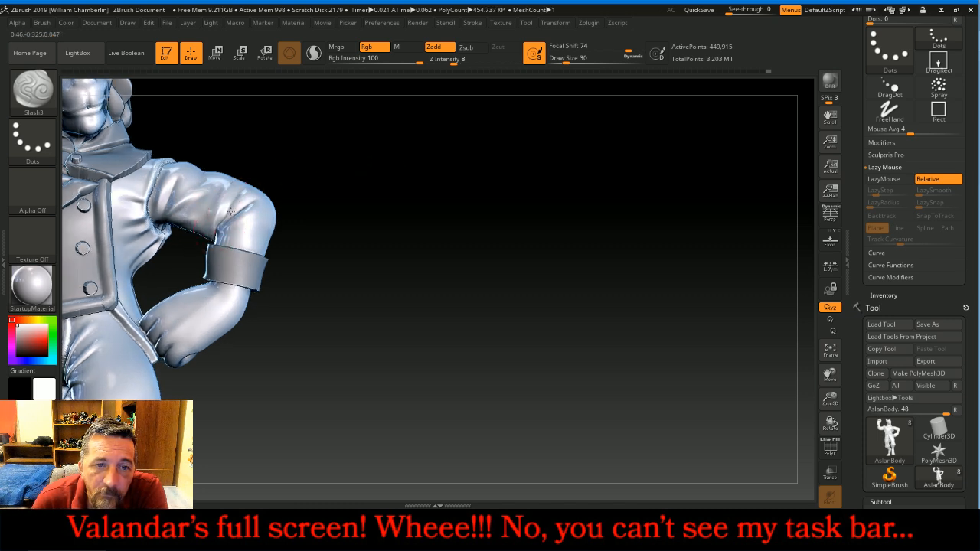
mouse_move(420, 265)
left_mouse_down()
mouse_move(360, 258)
mouse_move(331, 240)
left_mouse_up()
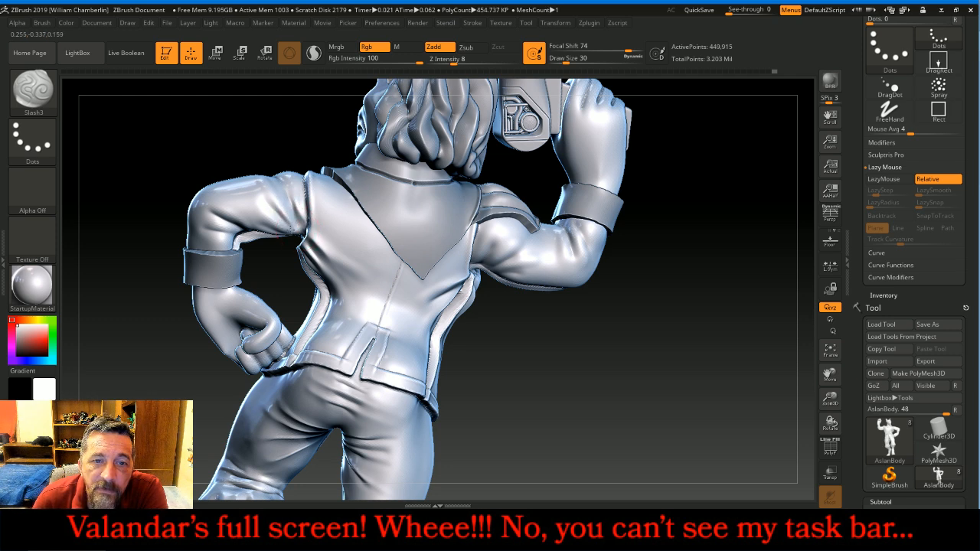
left_click_drag(226, 154, 227, 129)
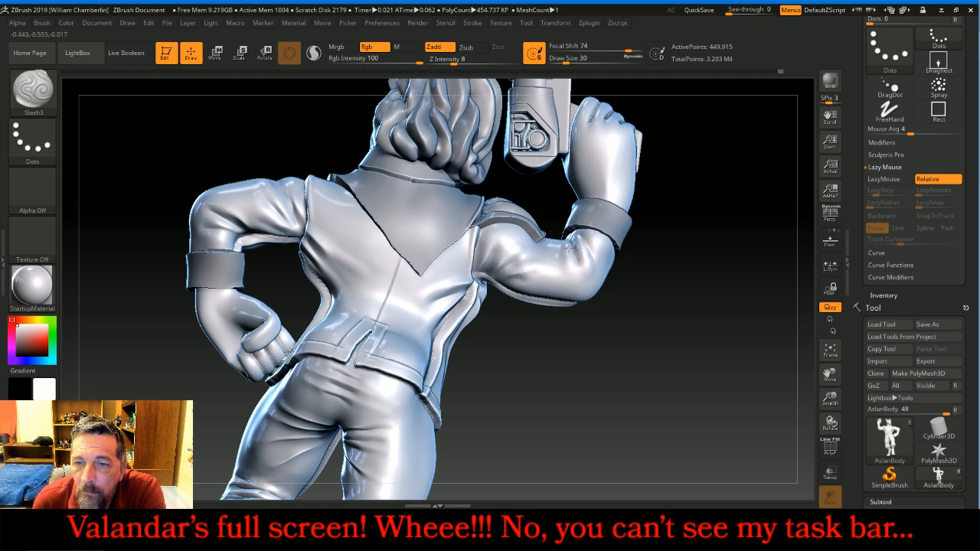
- Raise ridges along the folds on the front of the raised right sleeve and around its armpit
mouse_move(683, 327)
left_mouse_down()
mouse_move(589, 352)
mouse_move(585, 315)
left_mouse_up()
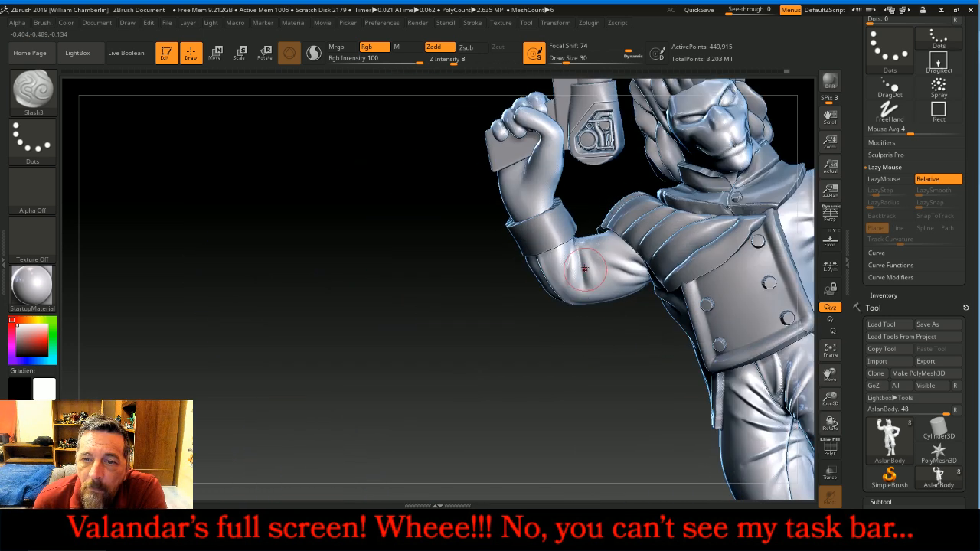
left_click_drag(574, 254, 585, 286)
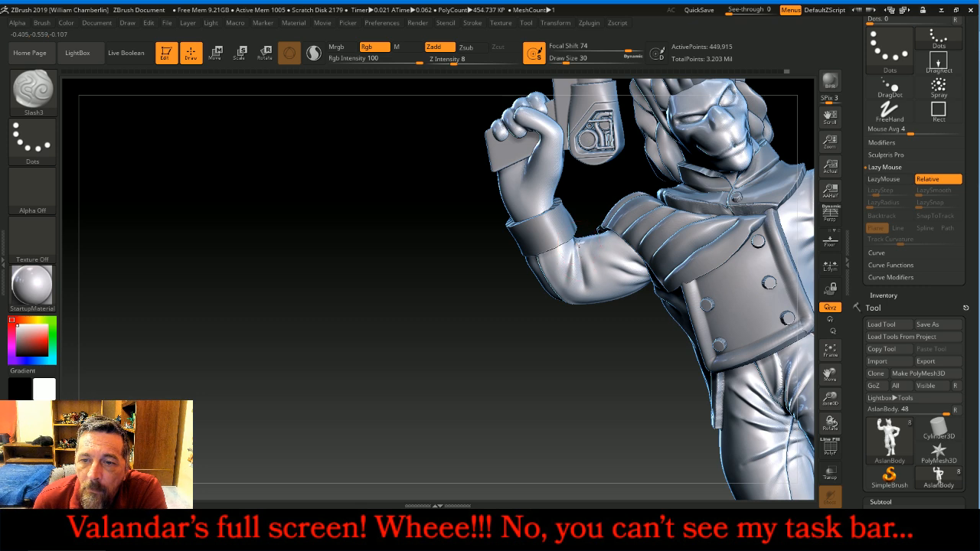
left_click_drag(582, 370, 588, 335)
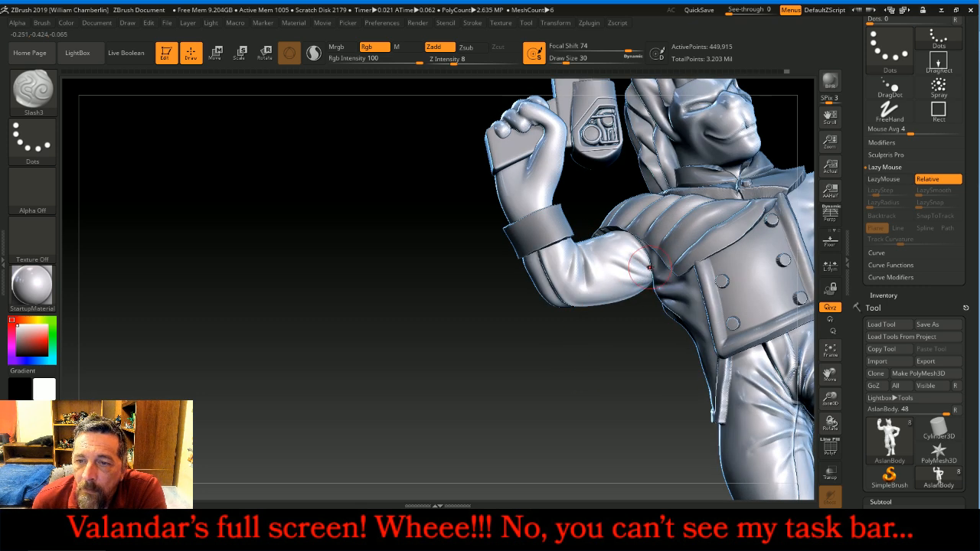
mouse_move(639, 271)
left_mouse_down()
mouse_move(650, 281)
mouse_move(635, 272)
mouse_move(629, 285)
left_mouse_up()
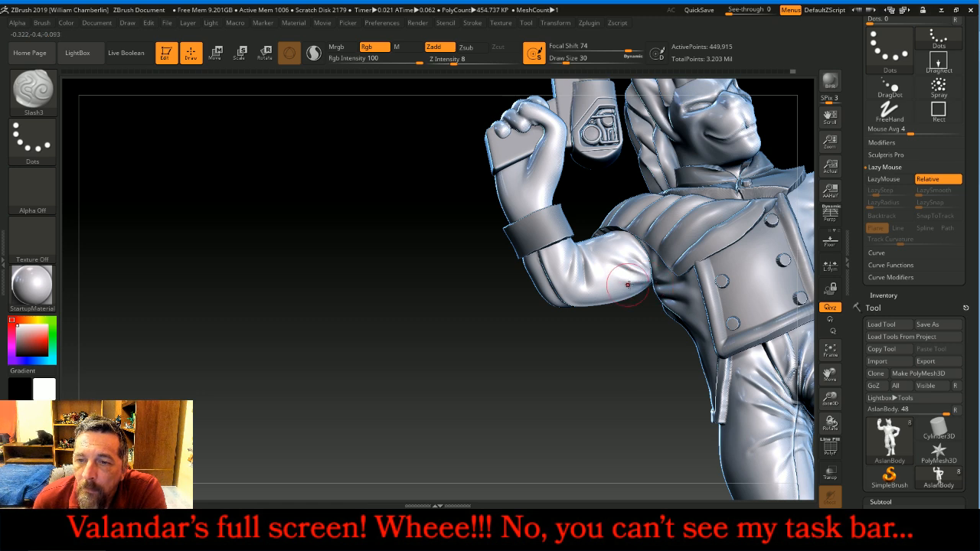
left_click_drag(586, 363, 652, 277)
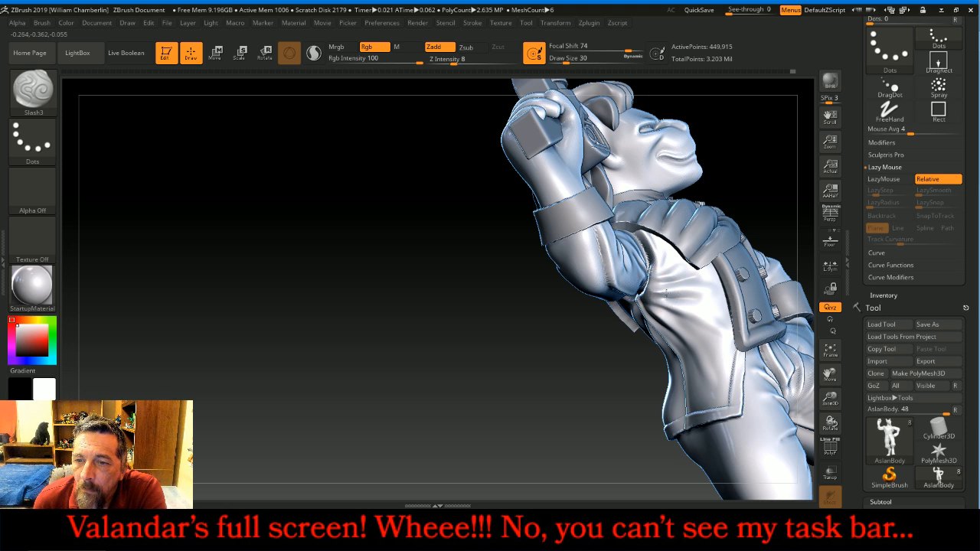
left_click_drag(652, 300, 683, 315)
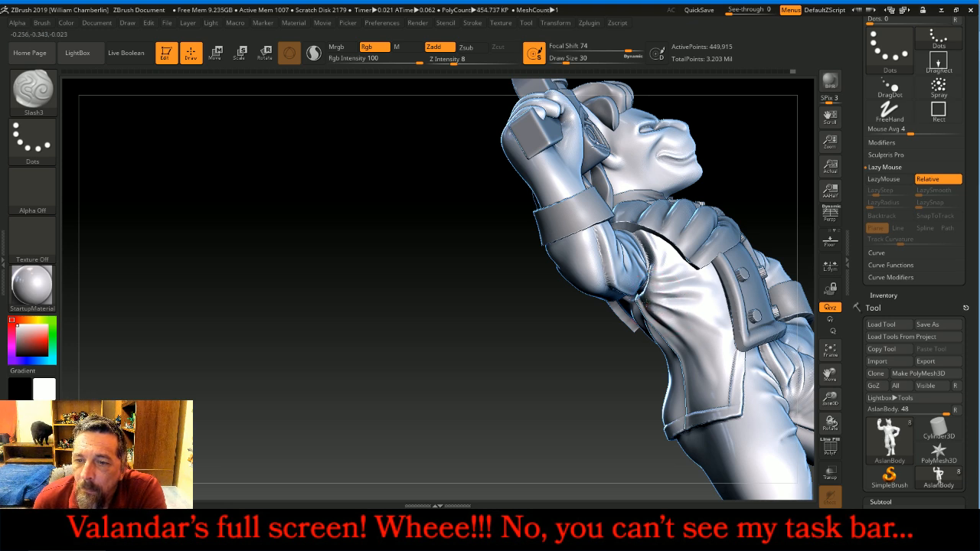
left_click_drag(610, 336, 521, 379)
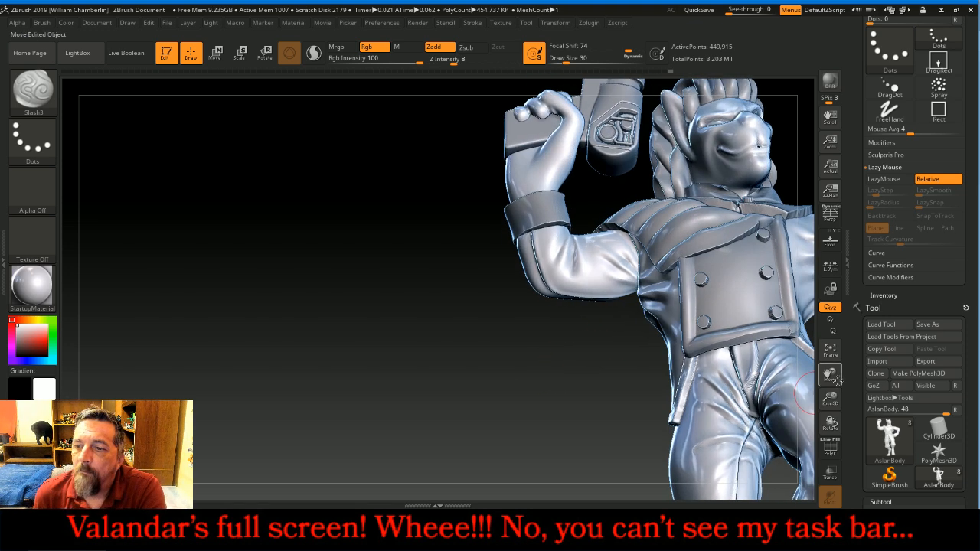
left_click(830, 351)
left_click_drag(801, 339, 735, 314)
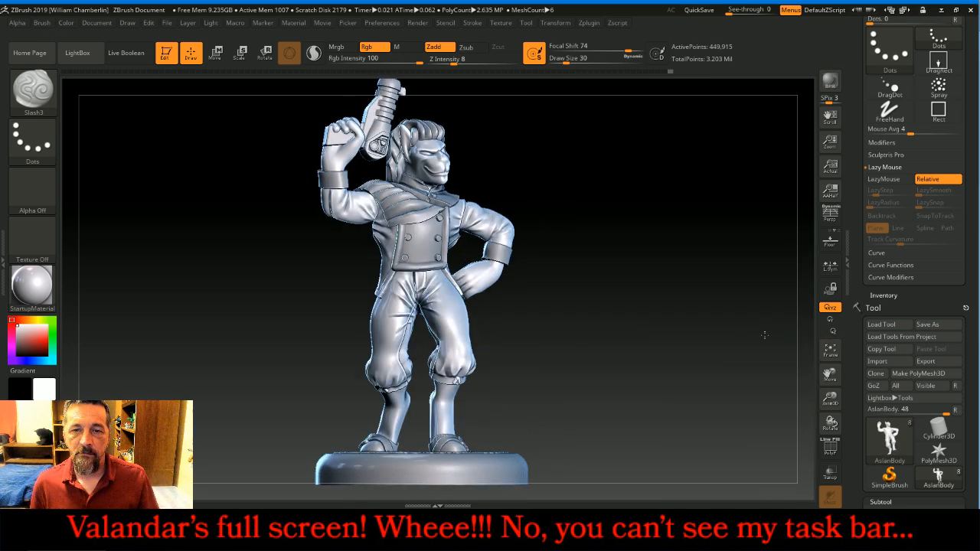
- Adjust the form of the raised right hand around the pistol grip with the Move brush at draw size 37
mouse_move(662, 281)
left_mouse_down()
mouse_move(773, 280)
mouse_move(647, 277)
mouse_move(656, 290)
mouse_move(674, 281)
left_mouse_up()
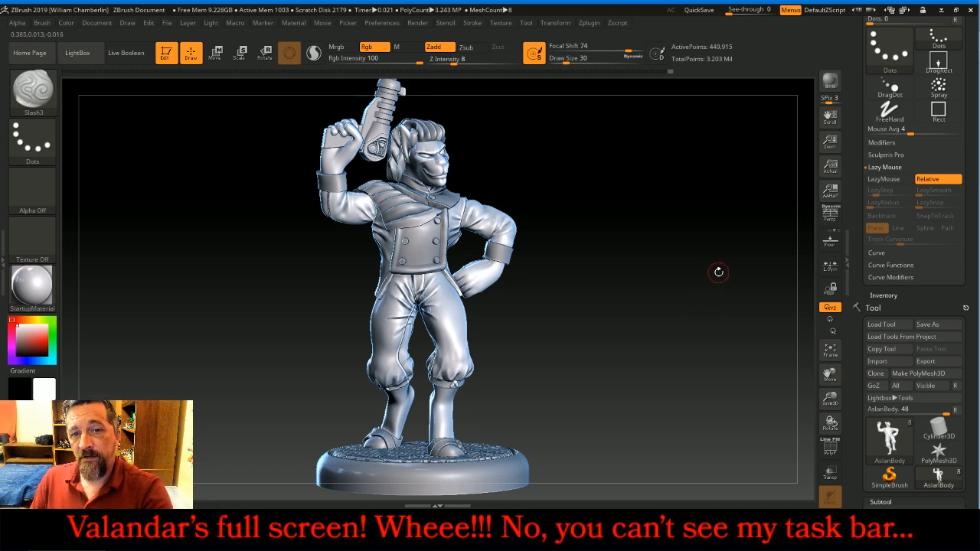
left_click_drag(830, 398, 871, 454)
left_click_drag(788, 279, 806, 249)
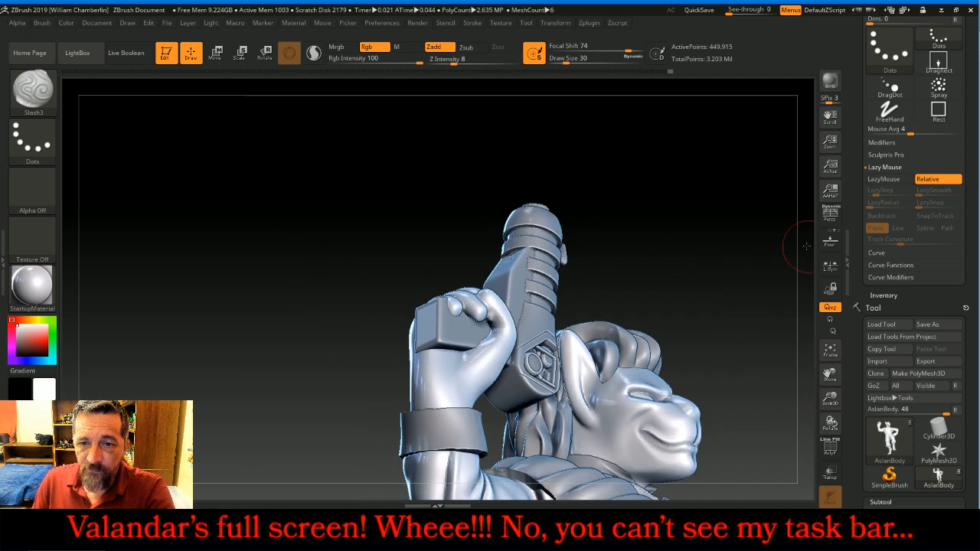
mouse_move(256, 169)
left_mouse_down()
mouse_move(229, 179)
mouse_move(285, 208)
left_mouse_up()
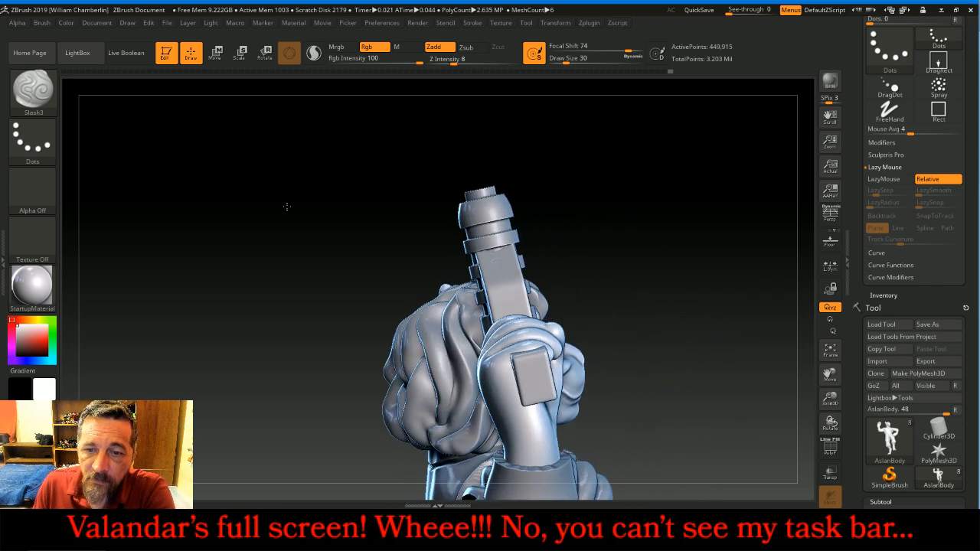
left_click(32, 88)
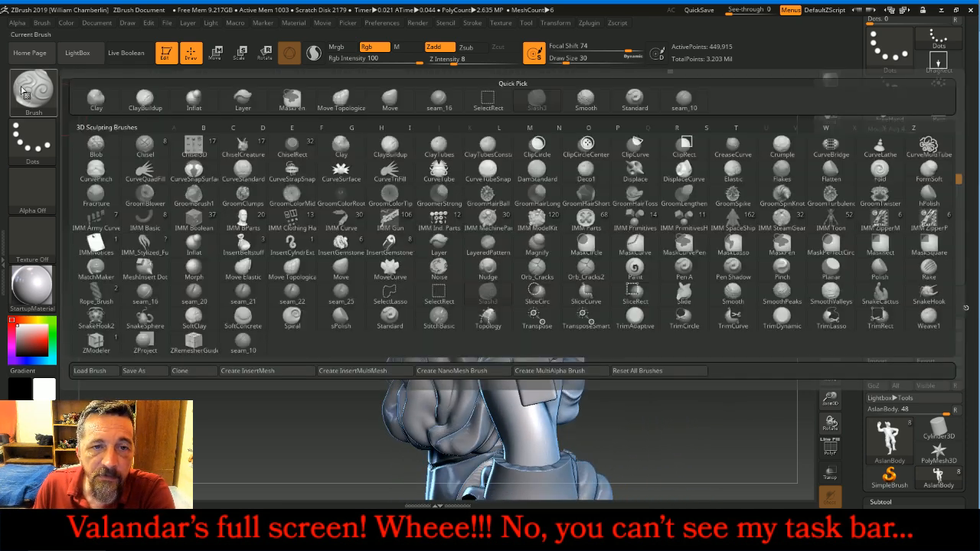
left_click(385, 102)
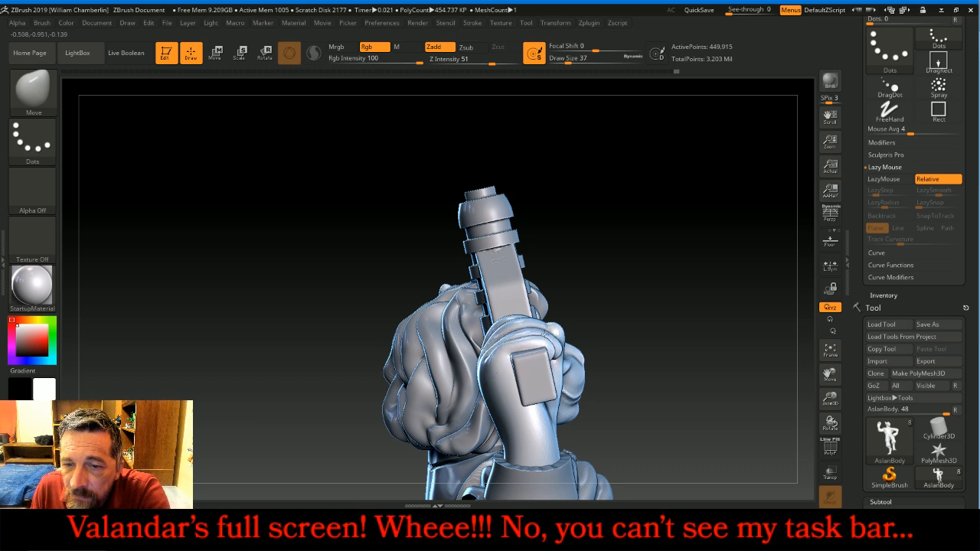
left_click_drag(679, 331, 611, 307)
left_click_drag(552, 358, 553, 349)
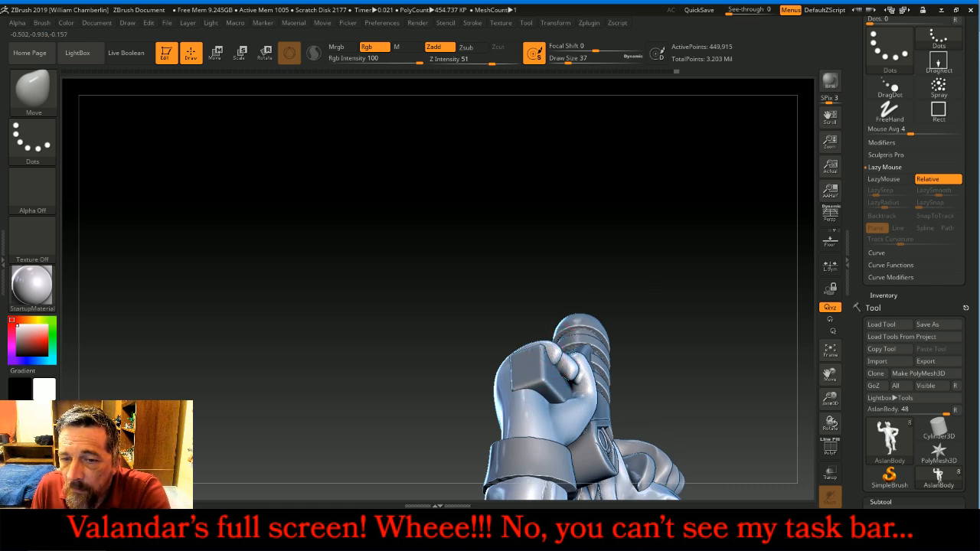
left_click_drag(456, 269, 485, 290)
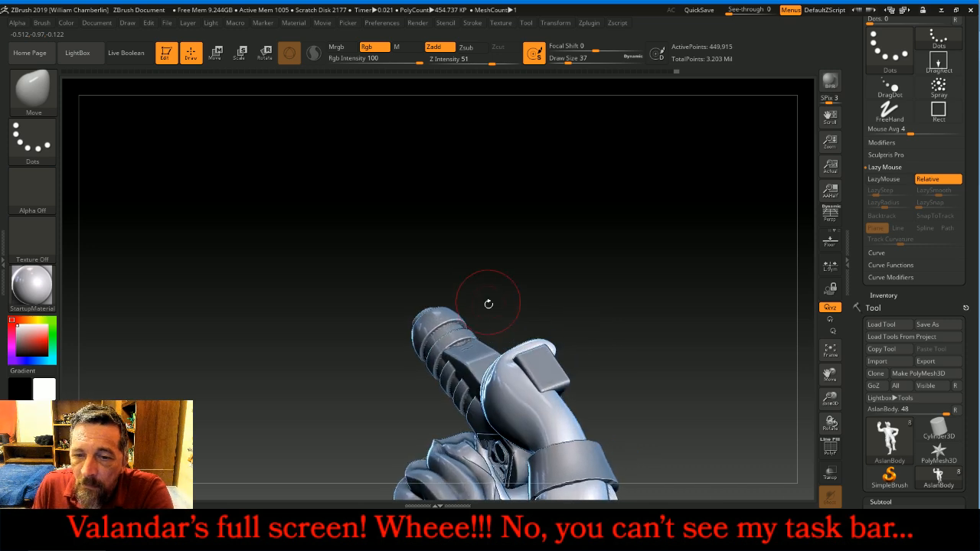
left_click_drag(552, 328, 686, 381)
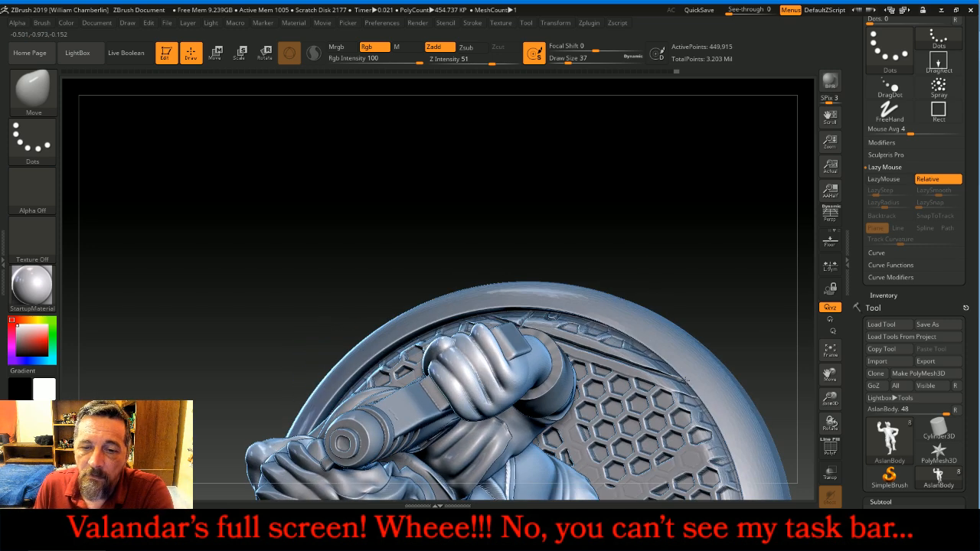
mouse_move(689, 219)
left_mouse_down()
mouse_move(724, 222)
mouse_move(619, 192)
mouse_move(600, 160)
mouse_move(549, 230)
mouse_move(563, 229)
mouse_move(589, 185)
mouse_move(590, 158)
left_mouse_up()
- Switch to the Inflat brush at Z intensity 10 and draw size 10 and swell the knuckles of the raised right hand
left_click(29, 88)
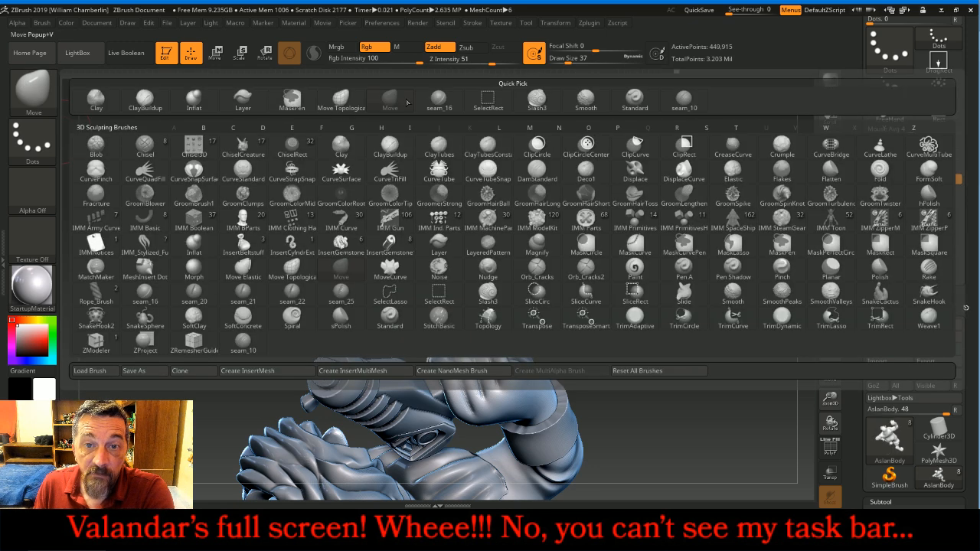
left_click(194, 99)
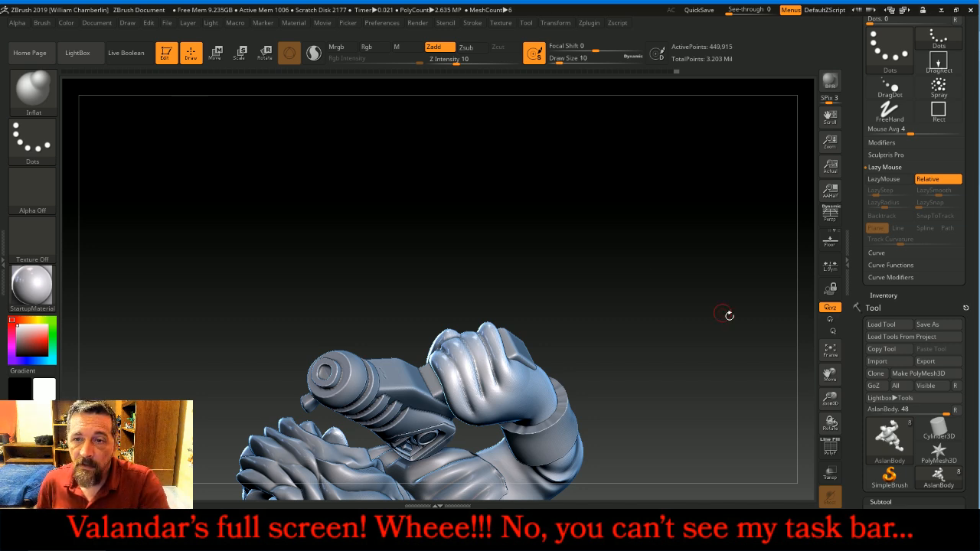
left_click_drag(835, 414, 835, 429)
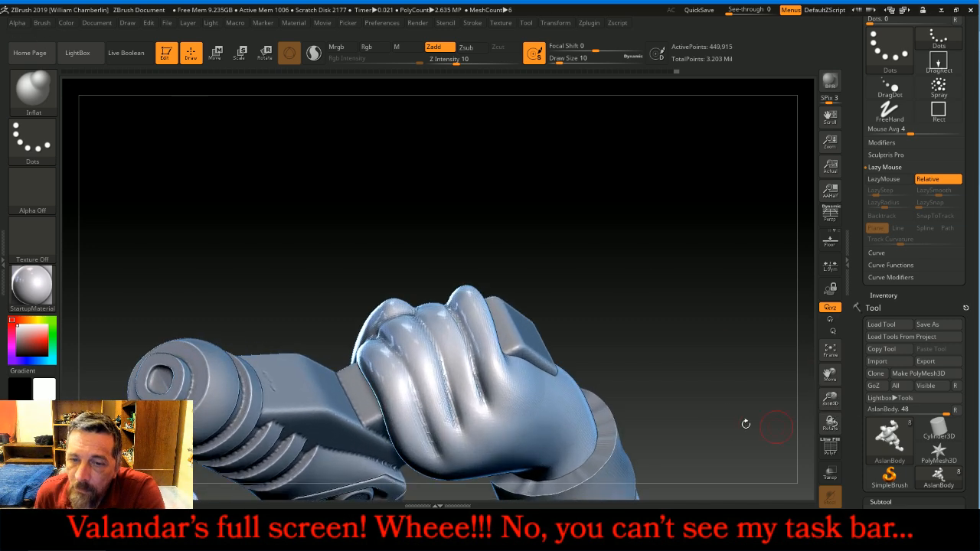
left_click_drag(684, 308, 689, 282)
left_click_drag(418, 454, 419, 466)
left_click_drag(458, 434, 487, 401)
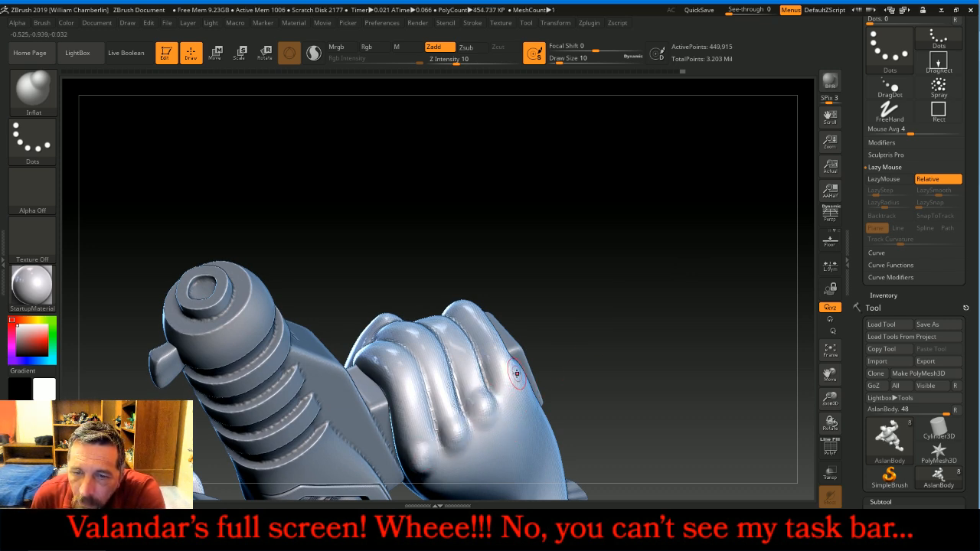
- Inflate the finger segments and joints of the raised right hand around the pistol grip
left_click_drag(647, 280, 632, 305)
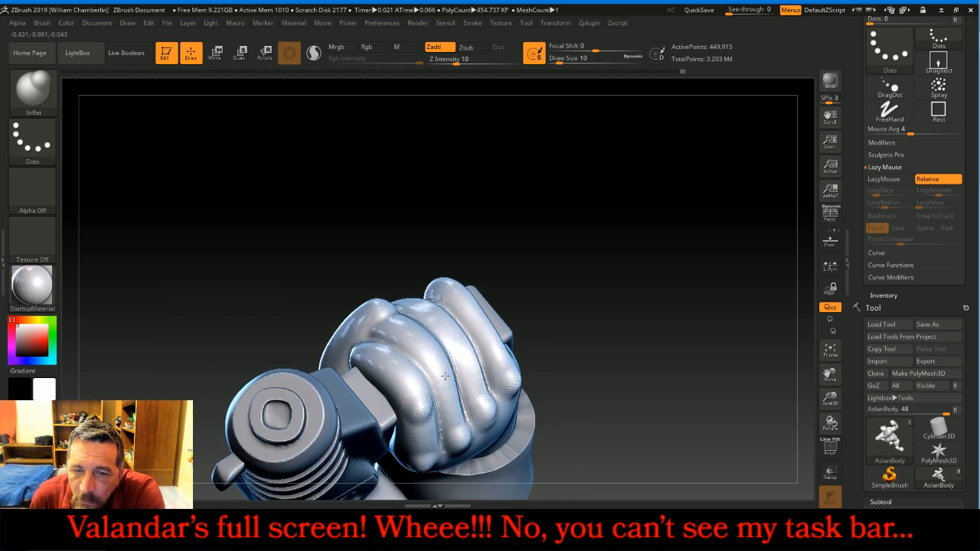
left_click_drag(470, 367, 492, 345)
left_click_drag(612, 266, 631, 292)
left_click_drag(395, 371, 401, 375)
mouse_move(424, 339)
left_mouse_down()
mouse_move(413, 340)
mouse_move(428, 316)
left_mouse_up()
left_click_drag(555, 214, 541, 260)
left_click_drag(461, 280, 458, 280)
left_click_drag(536, 214, 560, 193)
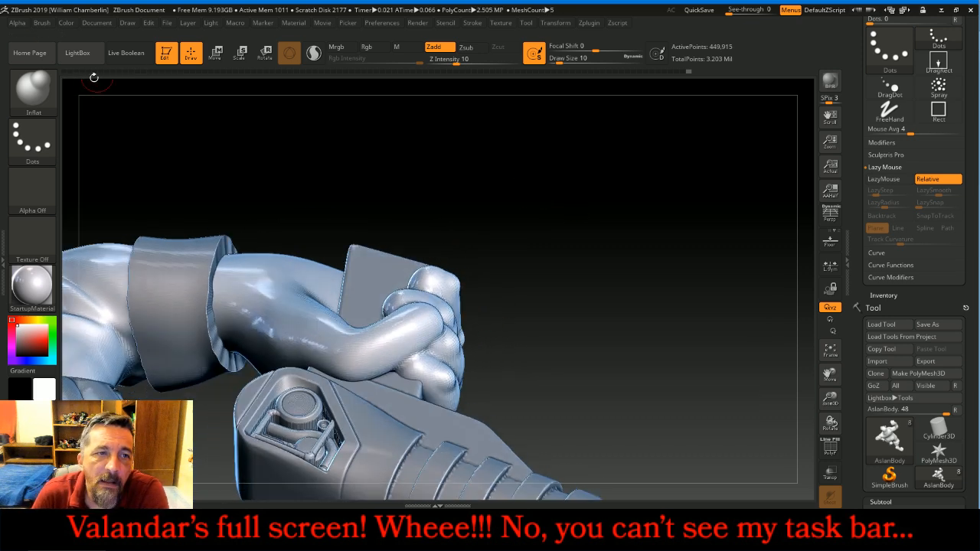
- Switch to the Slash3 brush in subtract mode with Z intensity 14 and draw size 10
left_click(33, 88)
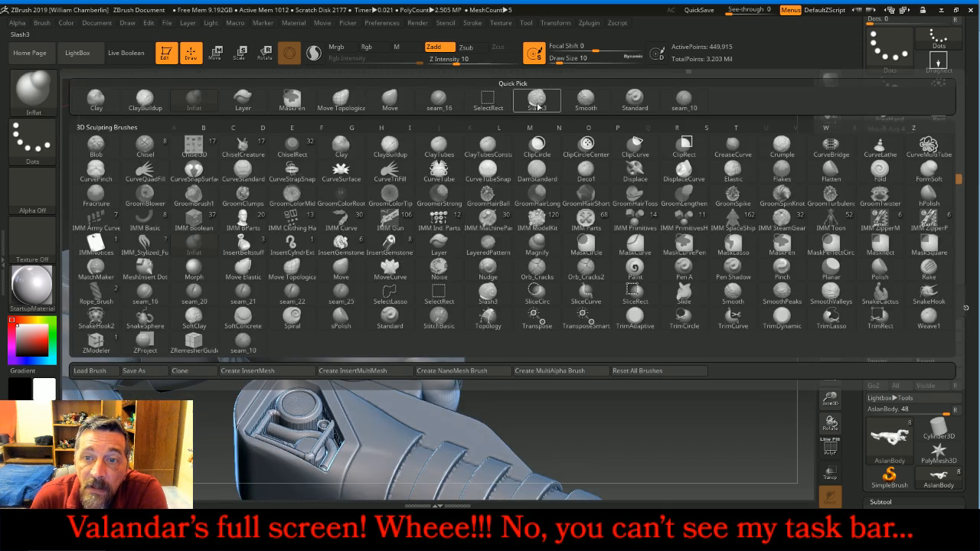
left_click(536, 99)
left_click_drag(451, 61, 467, 61)
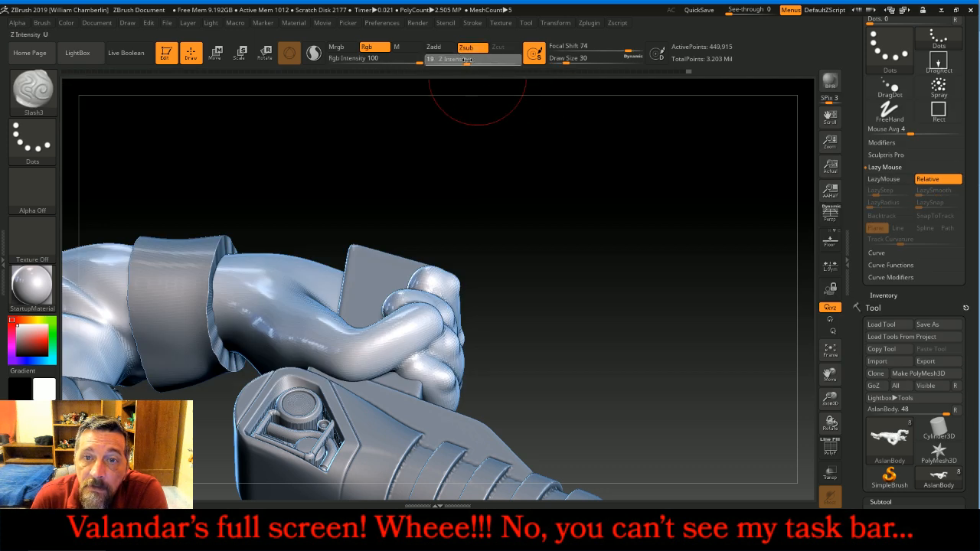
key("Left")
key("Left")
key("Left")
key("Left")
key("Left")
key("bracketleft")
key("bracketleft")
key("bracketleft")
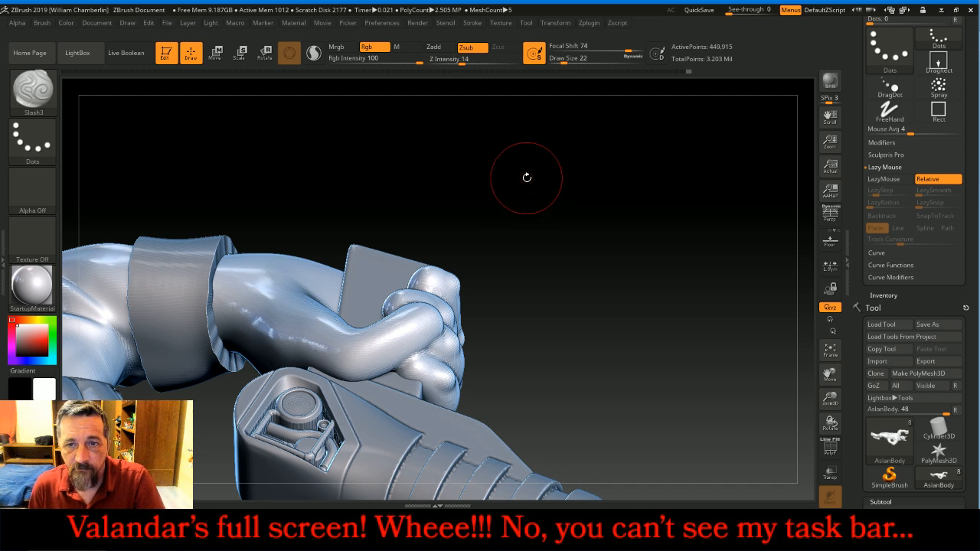
key("bracketleft")
key("bracketleft")
- Carve fine creases between the fingers and beside the thumb of the raised right hand
left_click_drag(624, 207, 587, 216)
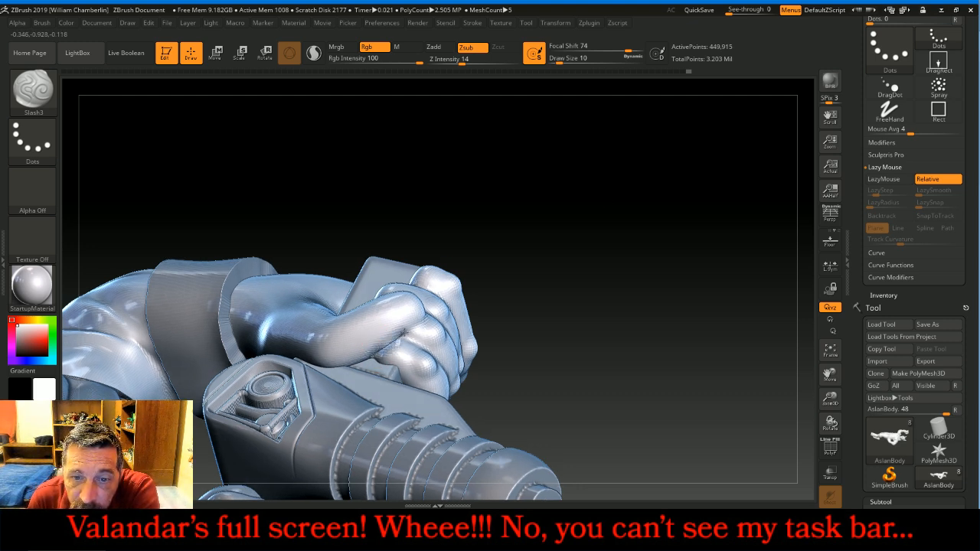
left_click_drag(423, 319, 426, 319)
mouse_move(597, 205)
left_mouse_down()
mouse_move(602, 215)
mouse_move(568, 264)
mouse_move(524, 289)
left_mouse_up()
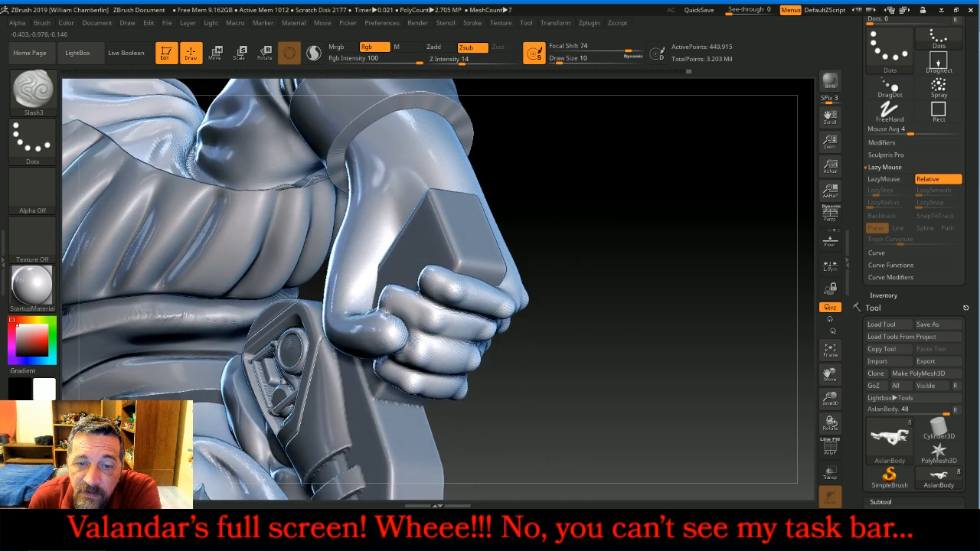
left_click_drag(385, 313, 388, 314)
mouse_move(553, 261)
left_mouse_down()
mouse_move(630, 202)
mouse_move(591, 211)
left_mouse_up()
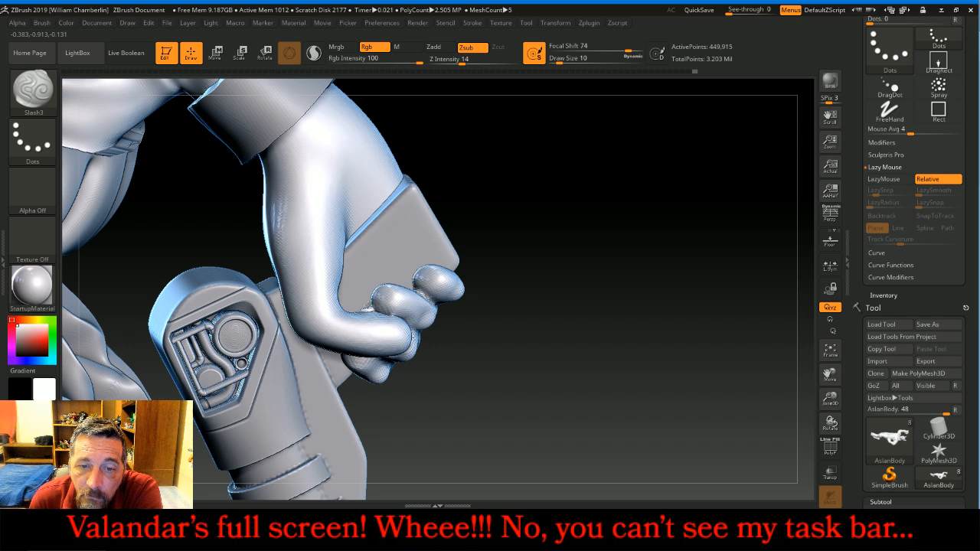
left_click_drag(534, 343, 473, 228)
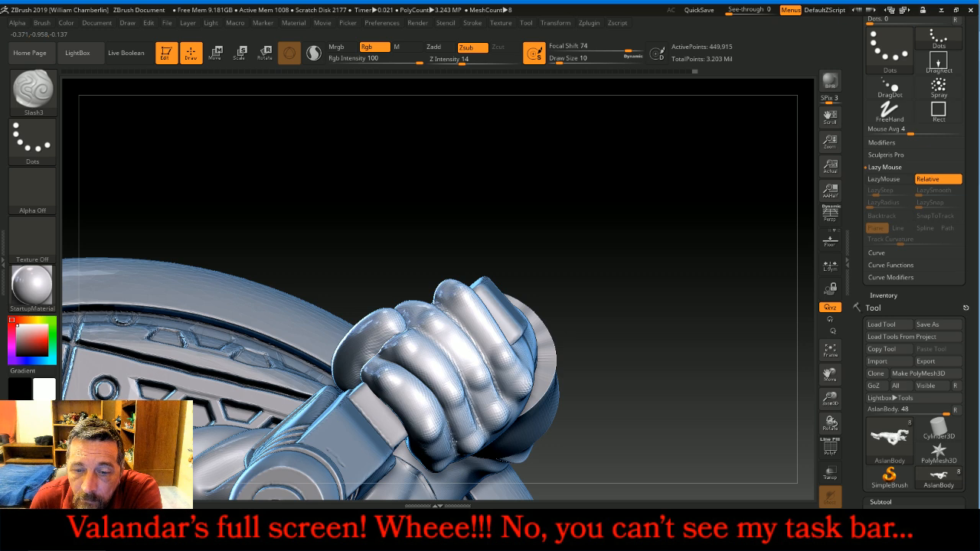
- Enlarge the Slash3 brush to draw size 14 and deepen the grooves between the raised right hand's fingers
left_click_drag(640, 199, 565, 328)
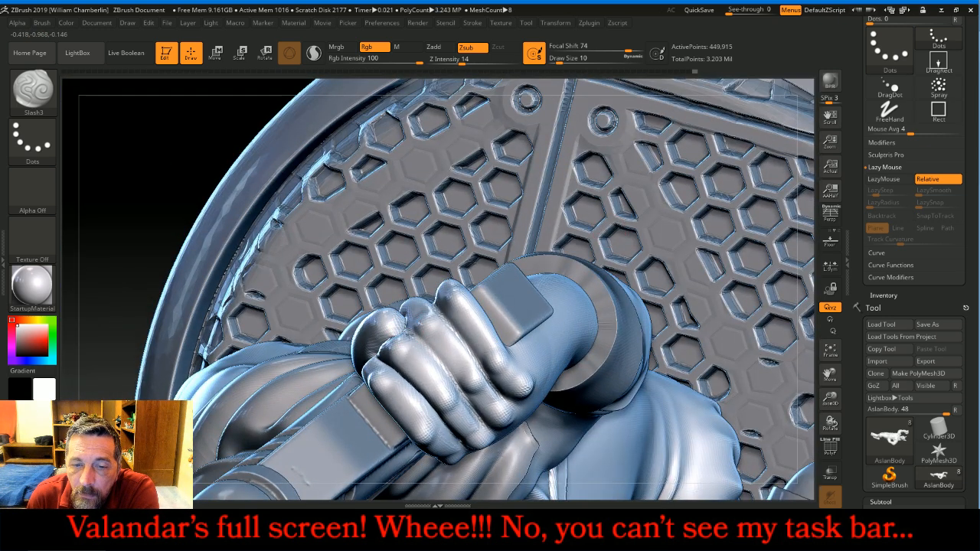
key("bracketright")
key("bracketright")
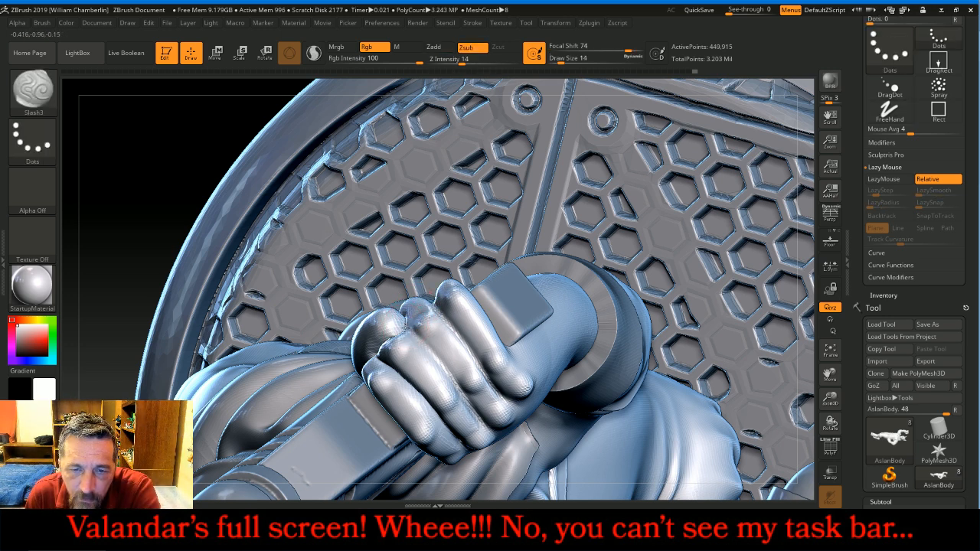
left_click_drag(422, 344, 456, 380)
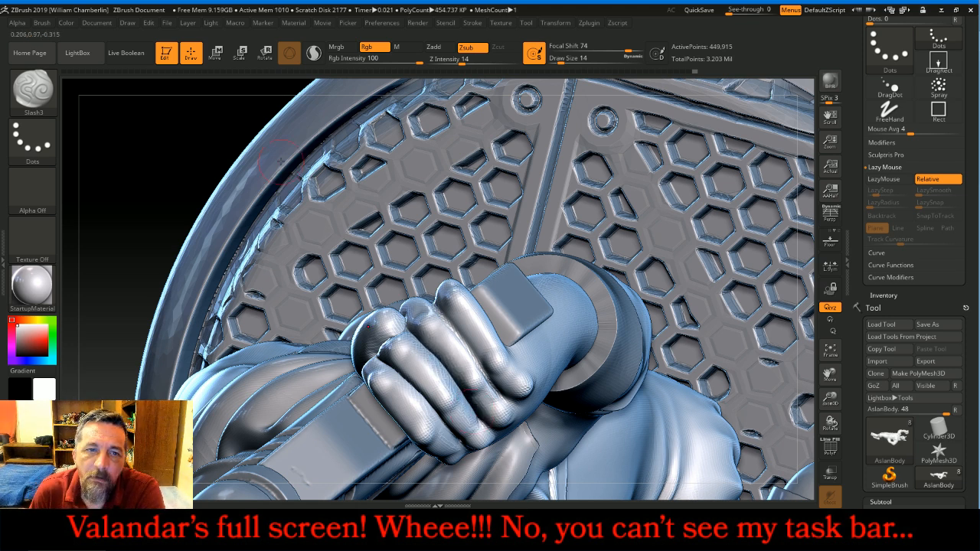
left_click_drag(218, 126, 280, 182)
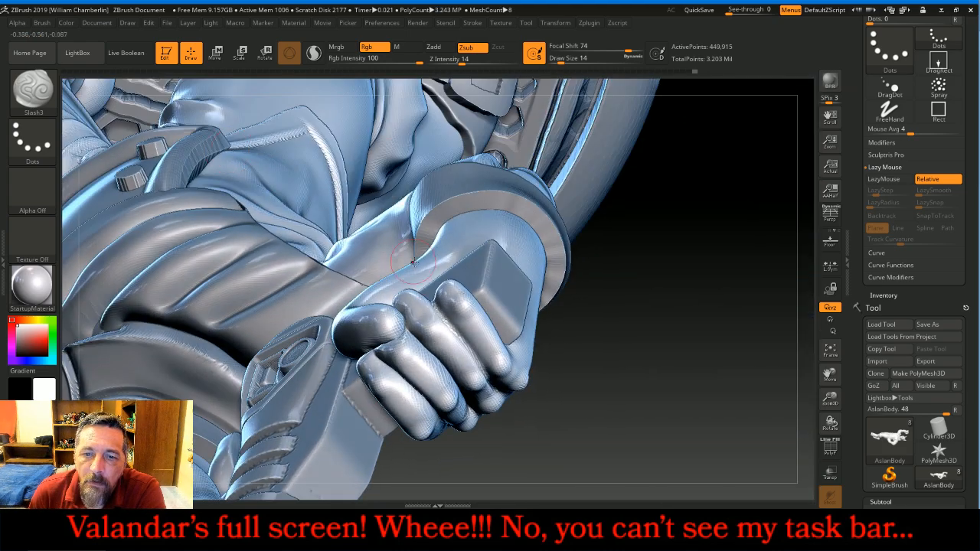
left_click_drag(447, 315, 492, 398)
mouse_move(651, 416)
left_mouse_down()
mouse_move(635, 335)
mouse_move(618, 330)
left_mouse_up()
left_click_drag(476, 344, 505, 369)
mouse_move(656, 263)
left_mouse_down()
mouse_move(711, 251)
mouse_move(775, 213)
mouse_move(555, 153)
mouse_move(582, 202)
mouse_move(817, 387)
left_mouse_up()
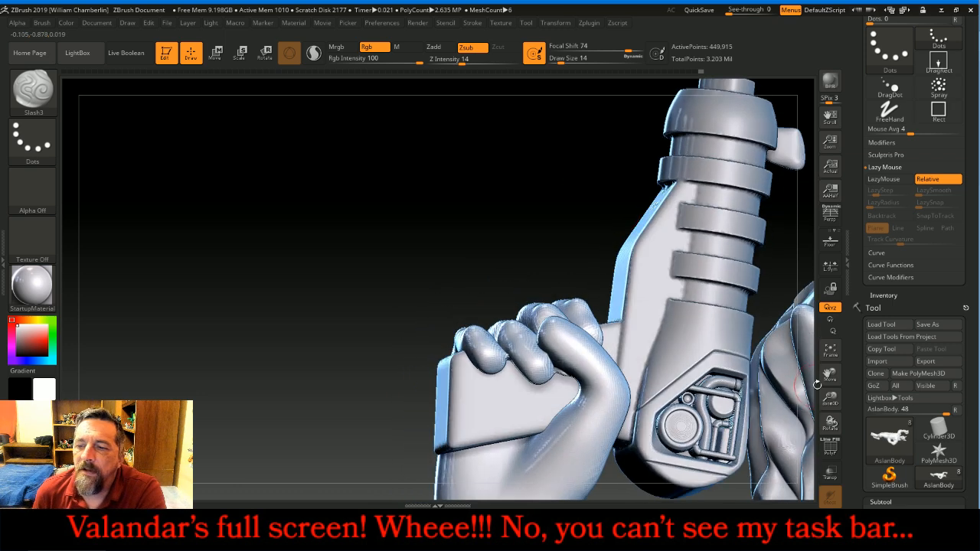
- Switch to the Inflat brush at draw size 12 and raise the knuckles on the left hand at the hip
left_click(829, 350)
left_click_drag(737, 353, 733, 325)
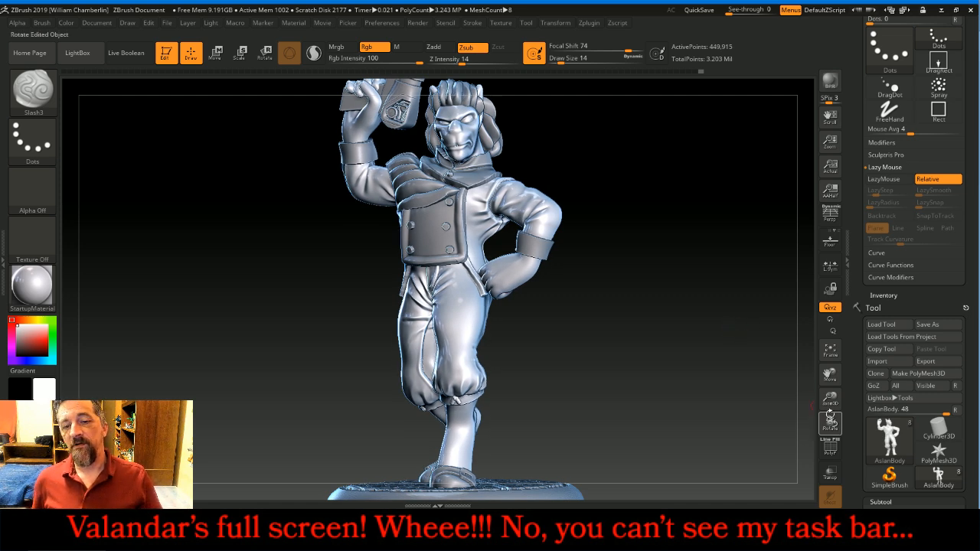
left_click_drag(840, 411, 765, 405)
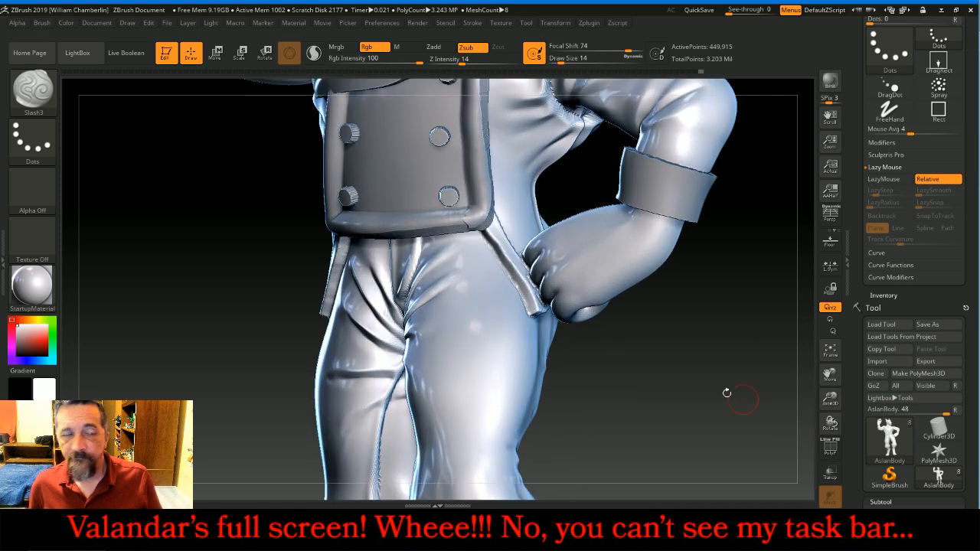
left_click(32, 88)
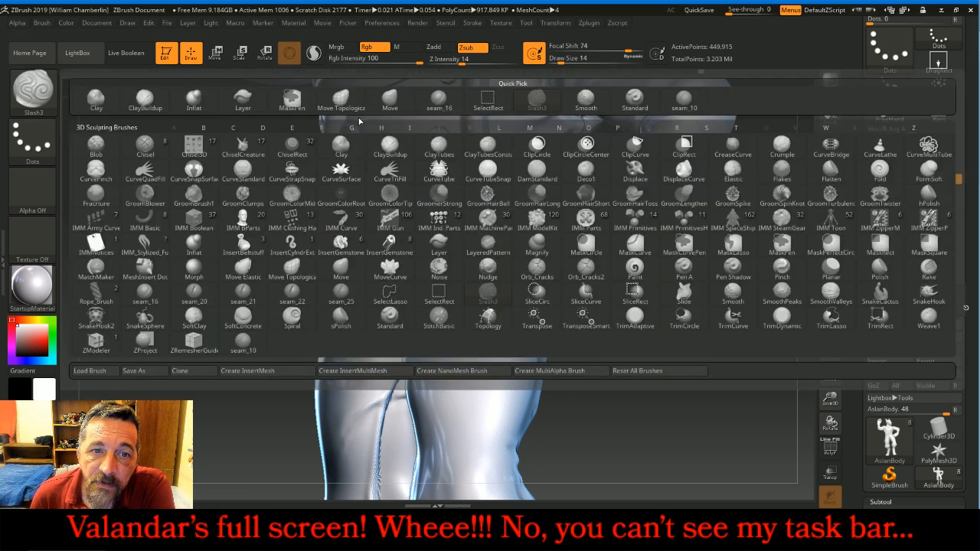
left_click(194, 99)
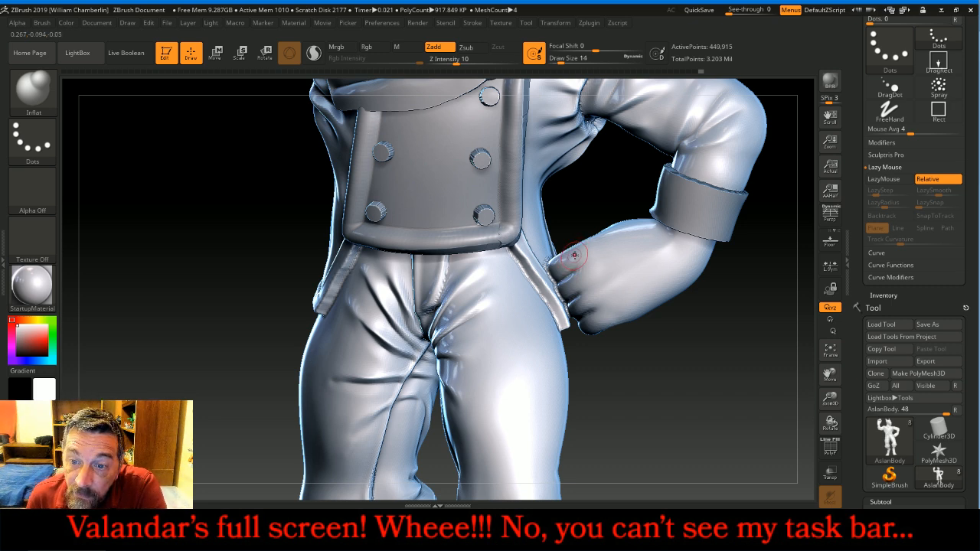
left_click_drag(583, 58, 576, 58)
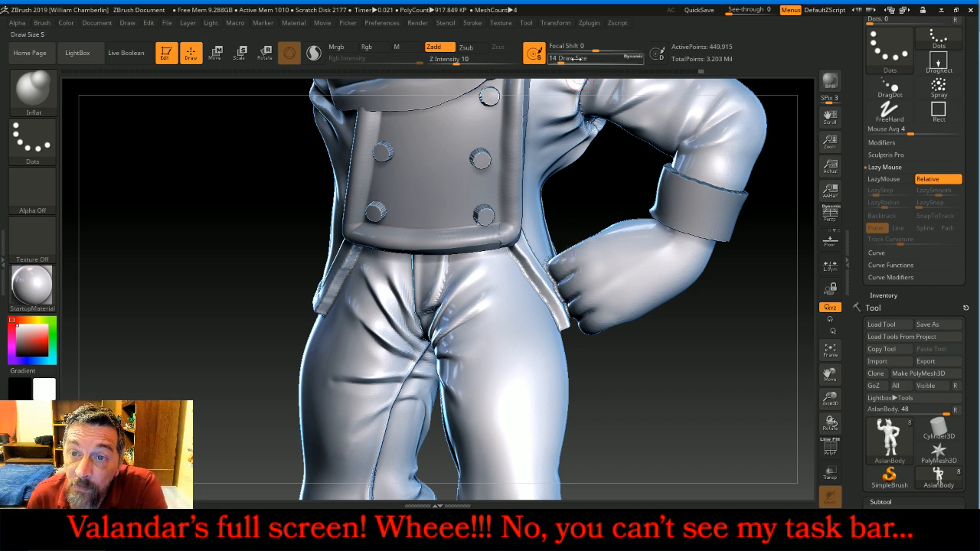
type("12")
key("Return")
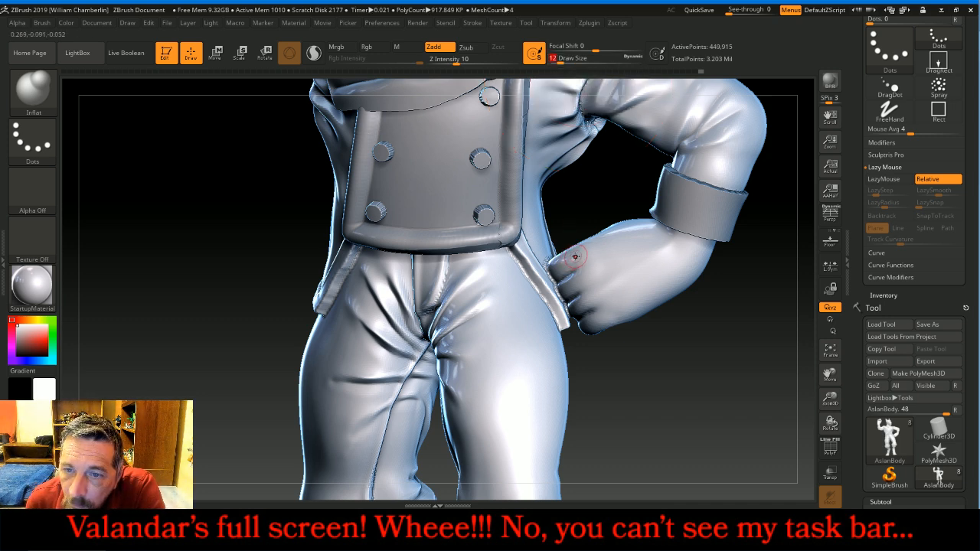
left_click_drag(575, 257, 584, 254)
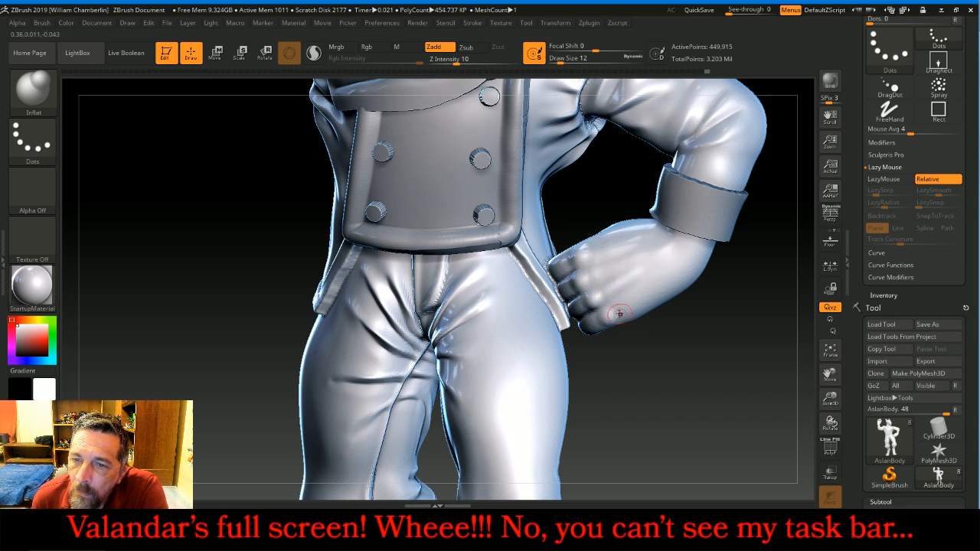
- Smooth the back of the left hand, then fill out the inner surfaces of its curled fingers with the Inflat brush
key("shift")
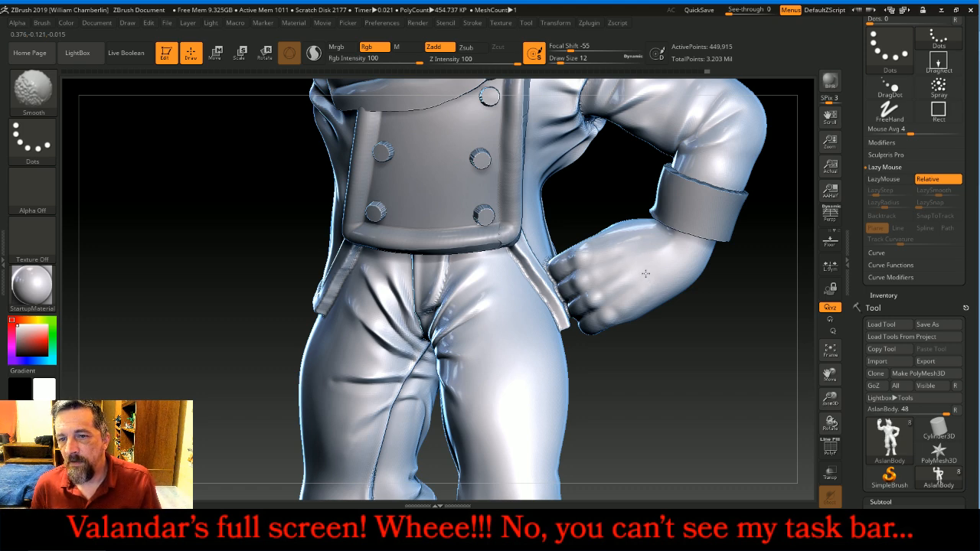
left_click_drag(702, 393, 651, 253)
mouse_move(667, 295)
left_mouse_down()
mouse_move(651, 230)
mouse_move(670, 301)
mouse_move(682, 310)
left_mouse_up()
left_click_drag(827, 398, 818, 459)
left_click_drag(828, 374, 753, 321)
mouse_move(529, 316)
left_mouse_down()
mouse_move(537, 342)
mouse_move(532, 315)
left_mouse_up()
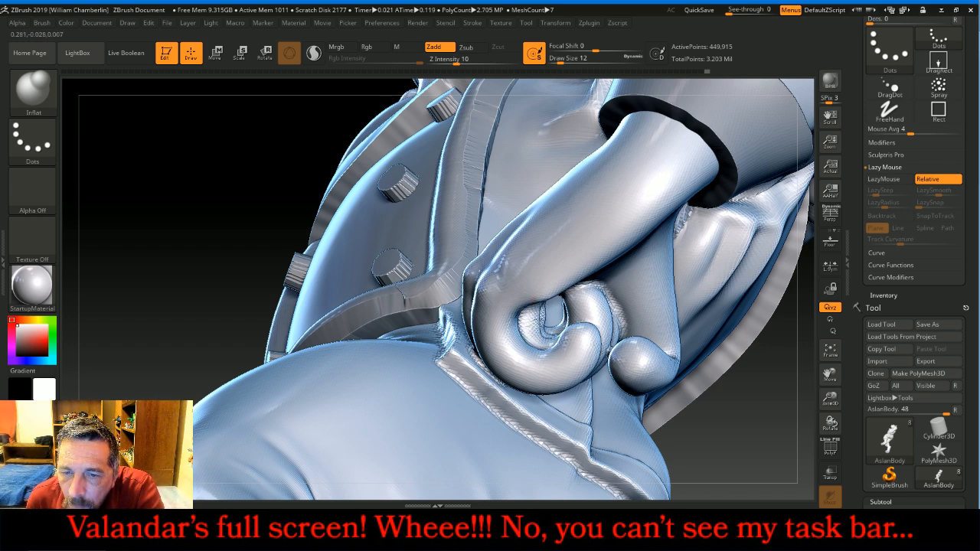
left_click_drag(532, 315, 535, 342)
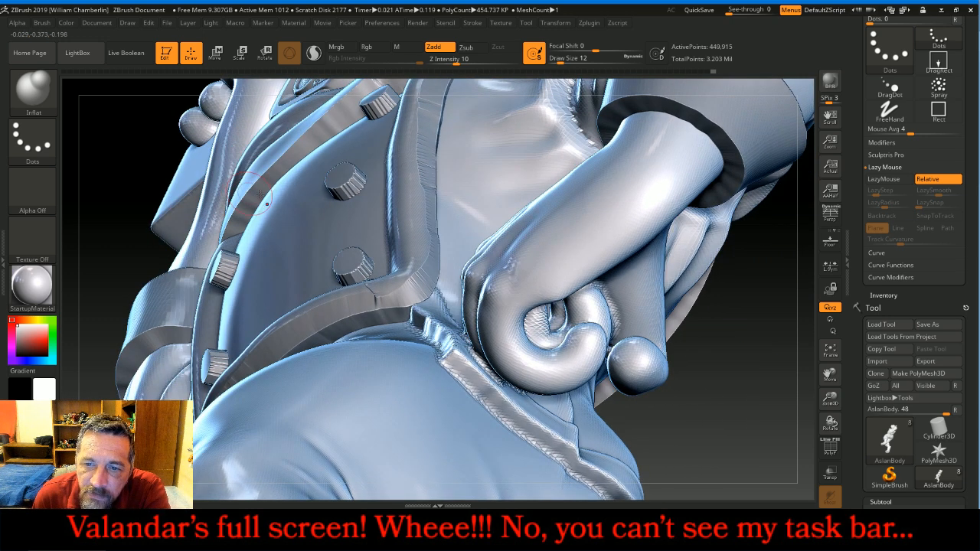
left_click_drag(572, 312, 568, 310)
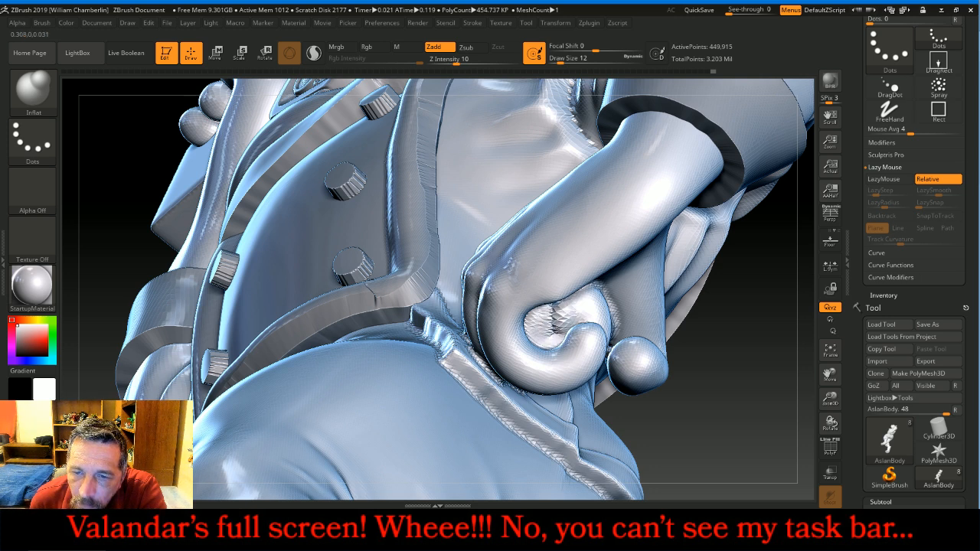
mouse_move(564, 308)
left_mouse_down()
mouse_move(557, 322)
mouse_move(562, 315)
left_mouse_up()
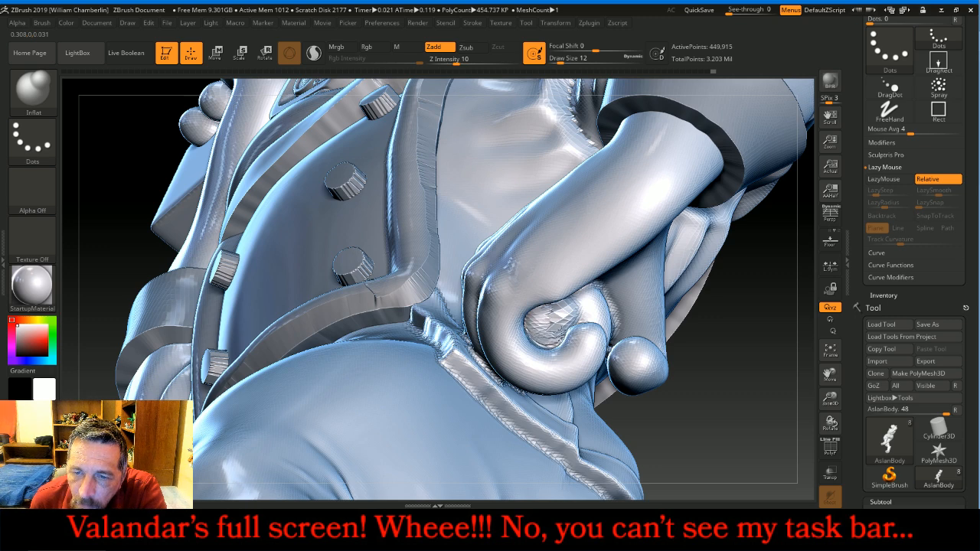
- Hide the Extract5 front panel, the Extract4 and Extract3 clothing pieces, and the AslanPistol subtool
left_click_drag(745, 343, 776, 348)
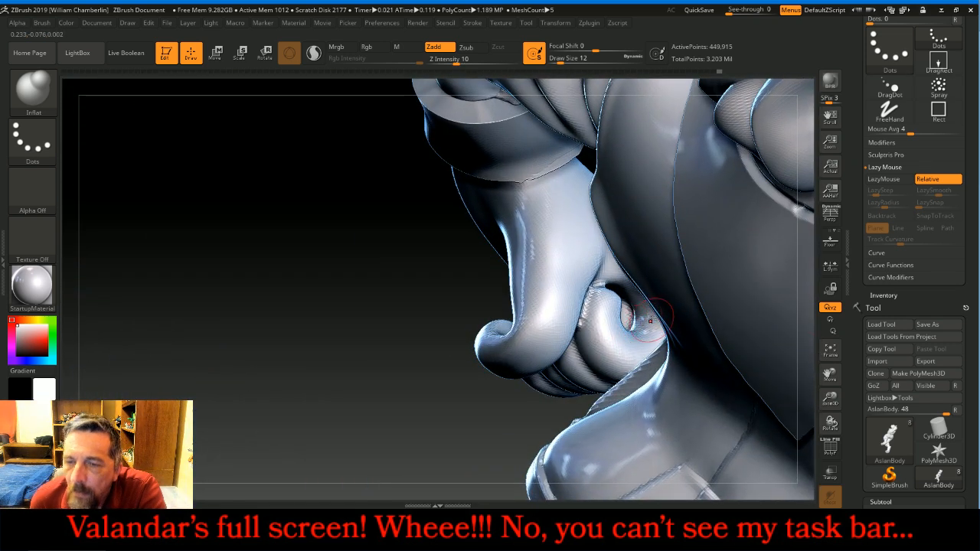
mouse_move(406, 265)
left_mouse_down()
mouse_move(348, 233)
mouse_move(245, 210)
left_mouse_up()
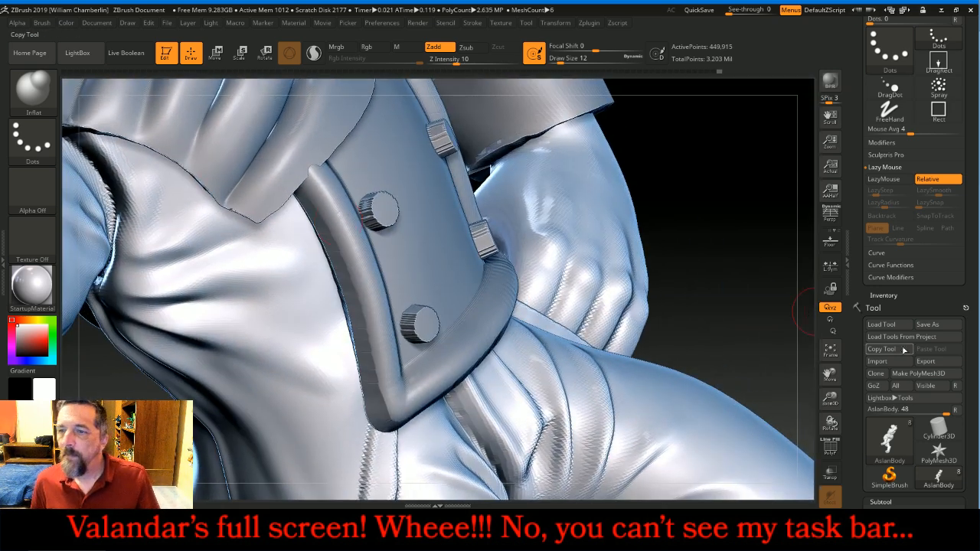
left_click_drag(901, 300, 927, 173)
left_click(956, 271)
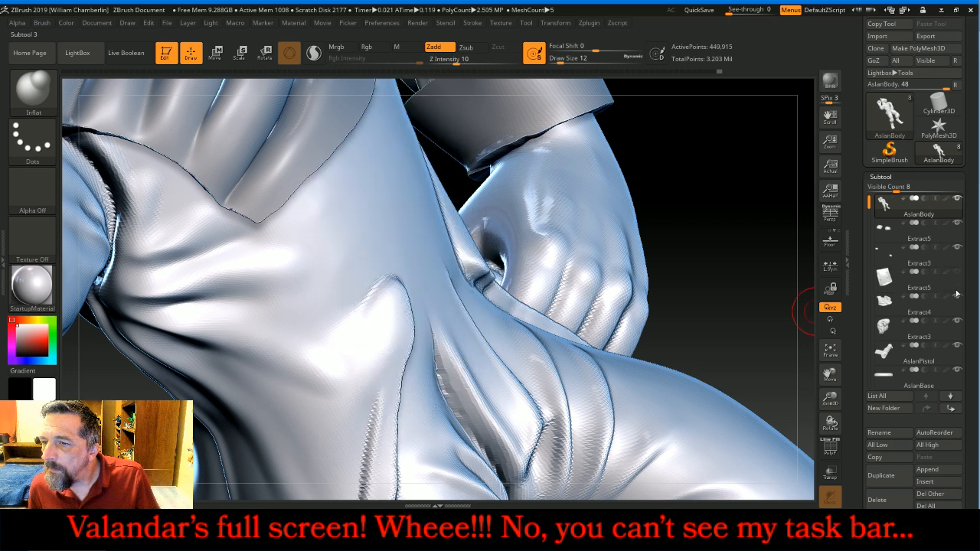
left_click(957, 297)
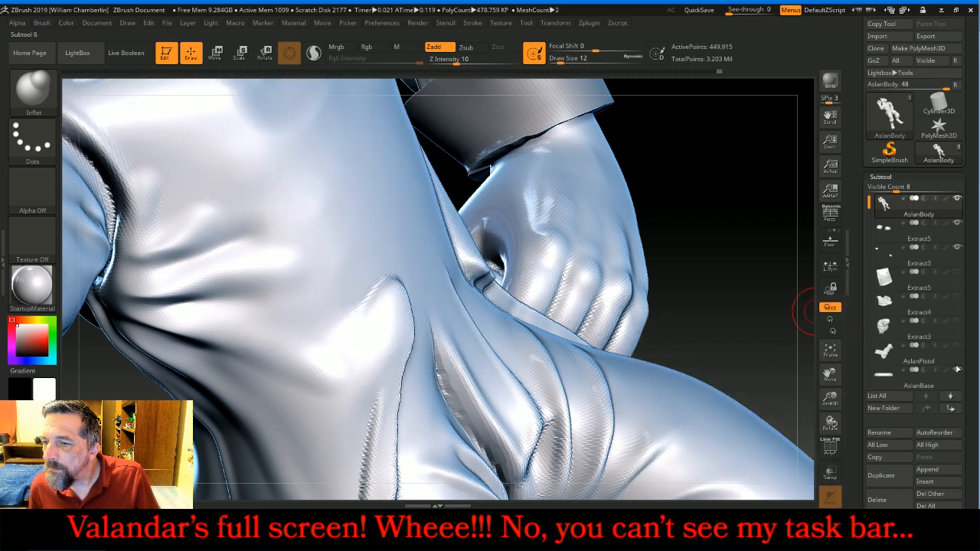
- Hide the parts of the AslanBody torso and hip mesh that block access to the inside of the left hand
key("ctrl+shift")
left_click(388, 222, "ctrl+shift")
left_click(378, 214, "ctrl+shift")
left_click(313, 176, "ctrl+shift")
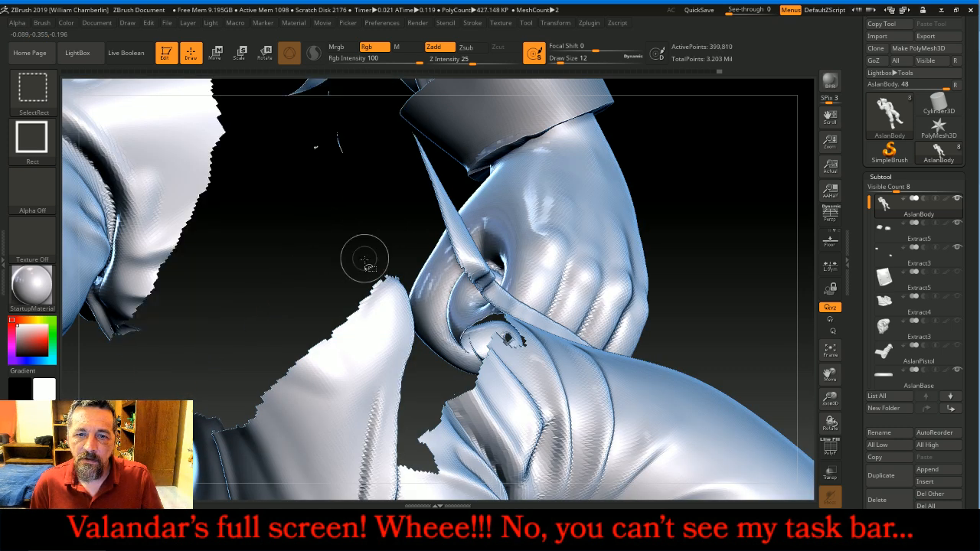
left_click(463, 243, "ctrl+shift")
left_click(463, 251, "ctrl+shift")
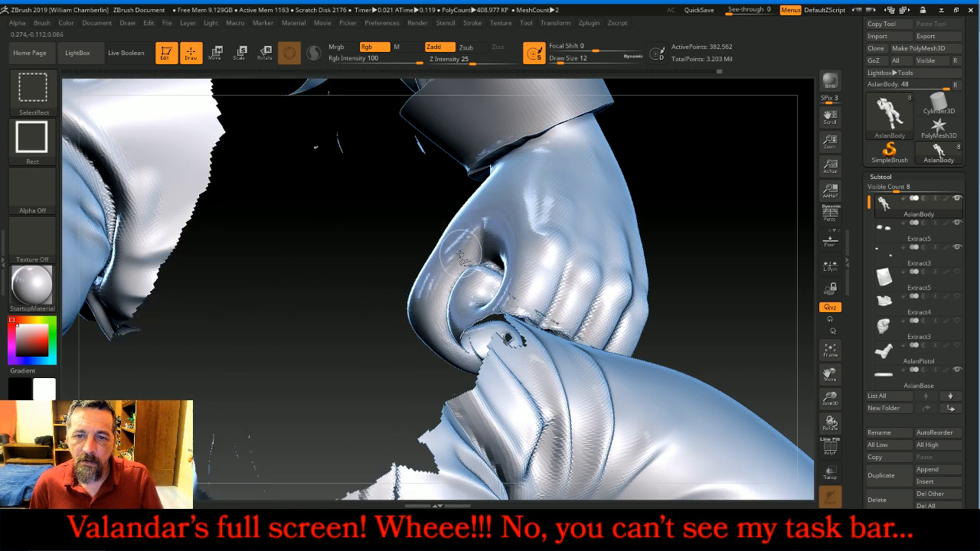
left_click(420, 154, "ctrl+shift")
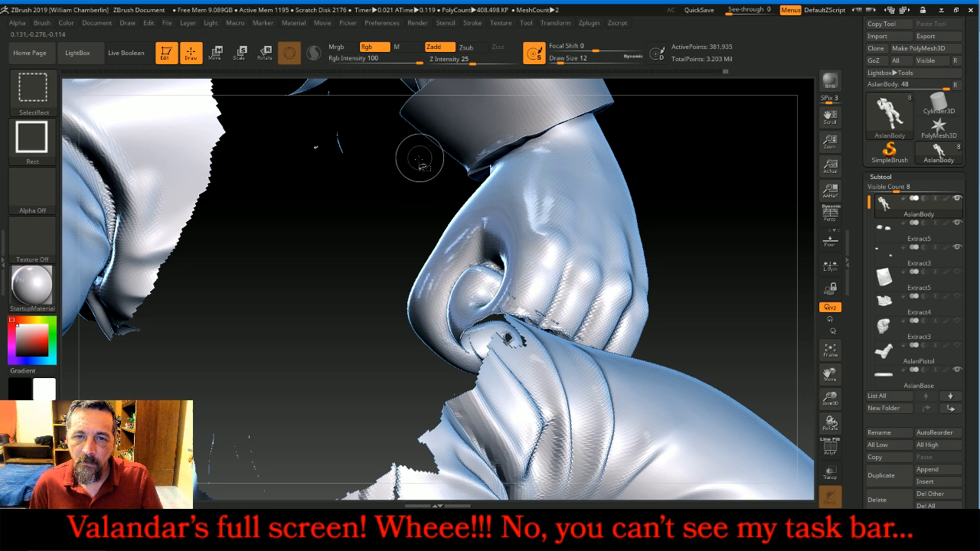
mouse_move(359, 234)
left_mouse_down()
mouse_move(395, 224)
mouse_move(395, 260)
left_mouse_up()
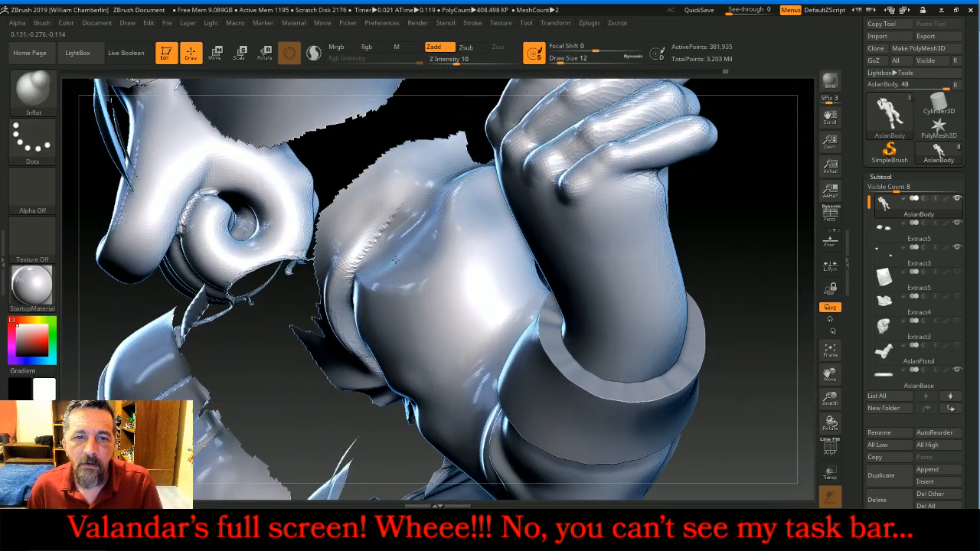
left_click(281, 140, "ctrl+shift")
left_click(367, 200, "ctrl+shift")
left_click_drag(372, 186, 365, 177)
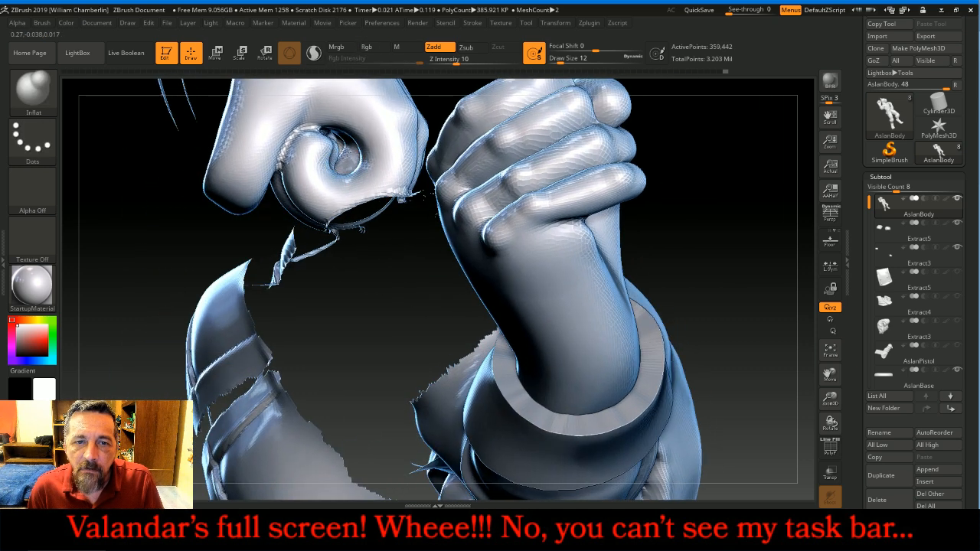
- Inflate the hollow inside the left hand's curled fingers and unhide the whole body mesh
mouse_move(332, 133)
left_mouse_down()
mouse_move(337, 146)
mouse_move(333, 136)
mouse_move(346, 139)
left_mouse_up()
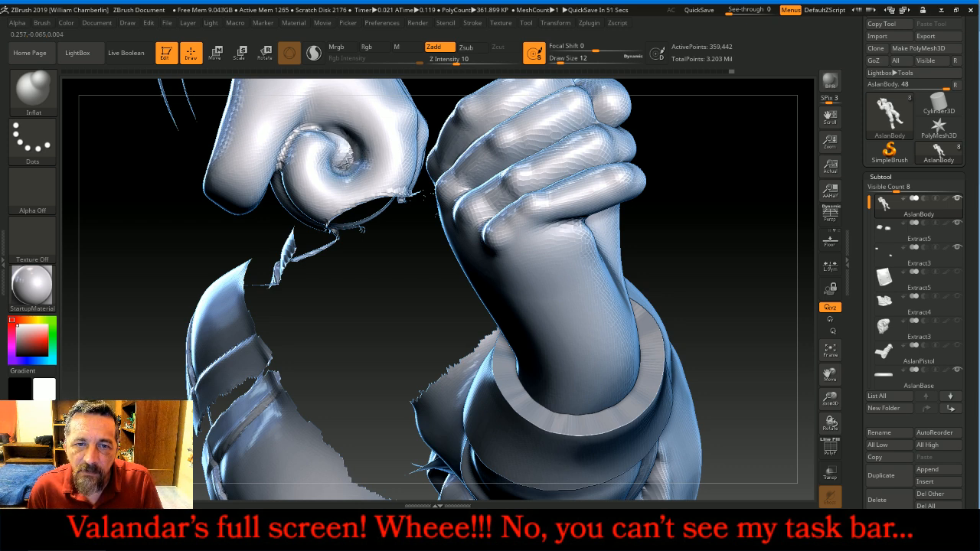
key("ctrl+shift")
left_click(737, 218, "ctrl+shift")
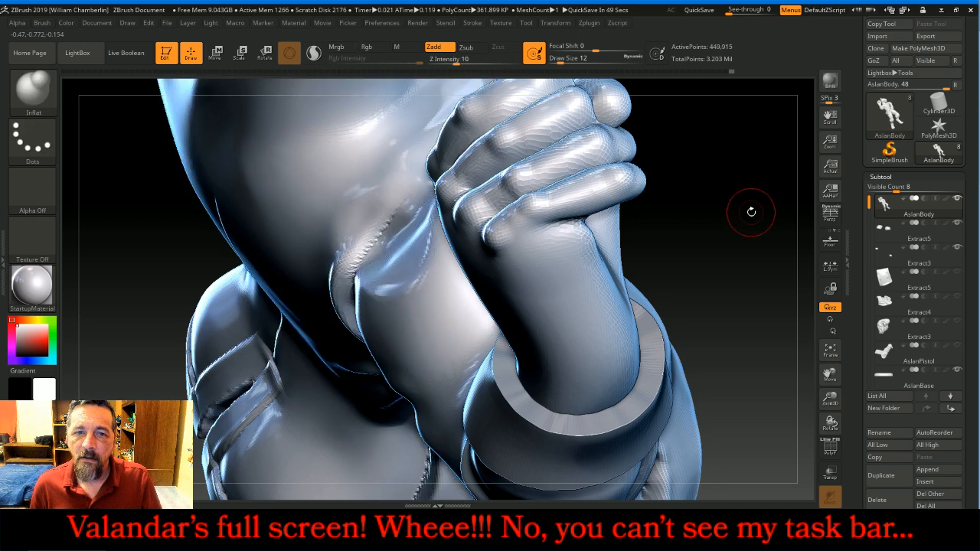
- Reshape the left hand's thumb with the Move Topological brush at draw size 22
mouse_move(753, 220)
left_mouse_down()
mouse_move(783, 187)
mouse_move(780, 201)
mouse_move(480, 161)
mouse_move(629, 240)
mouse_move(629, 252)
mouse_move(581, 226)
left_mouse_up()
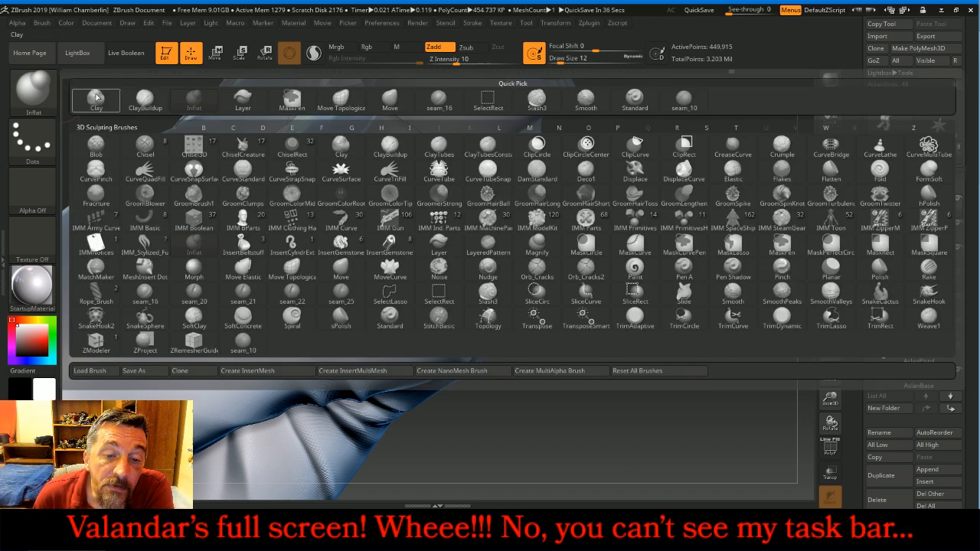
left_click(33, 88)
left_click(292, 267)
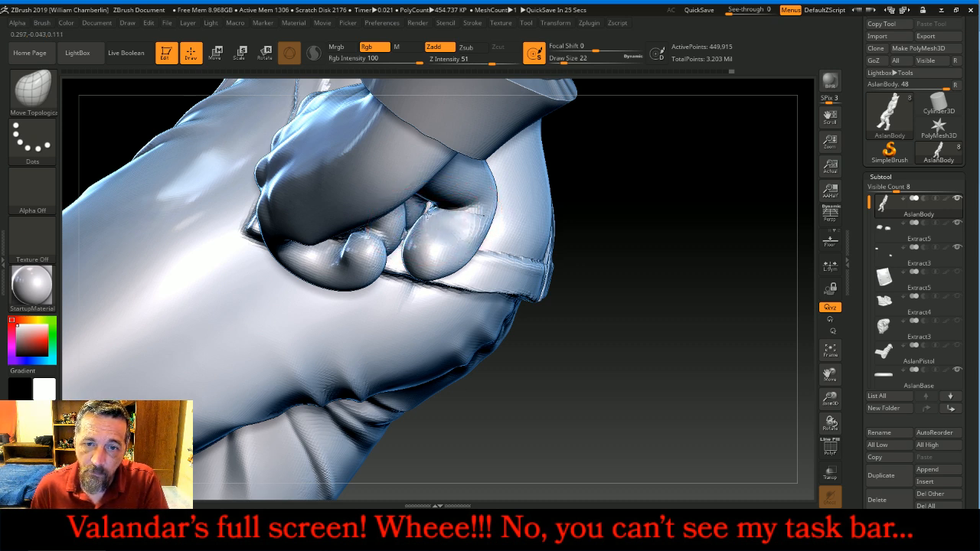
left_click_drag(630, 234, 596, 299)
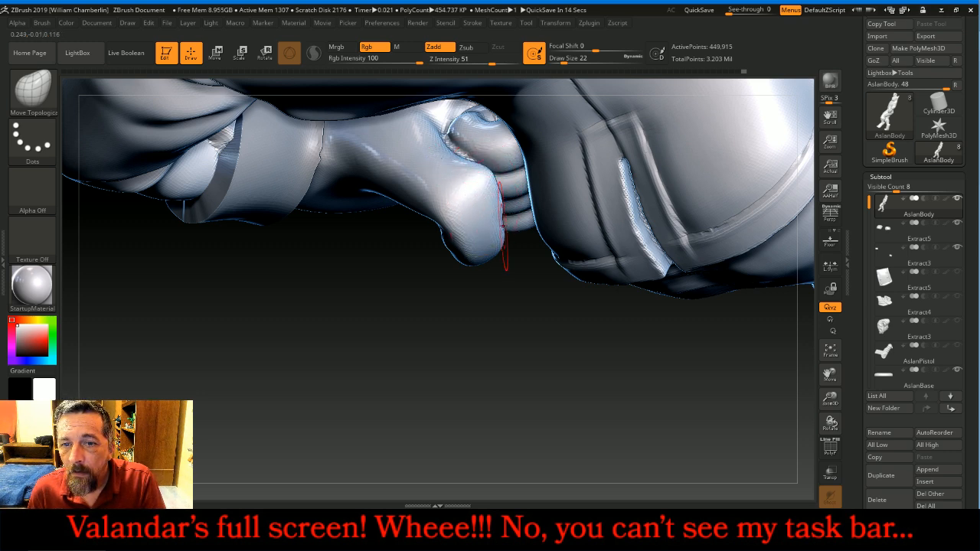
left_click_drag(472, 214, 457, 208)
mouse_move(512, 292)
left_mouse_down()
mouse_move(494, 295)
mouse_move(429, 234)
mouse_move(410, 265)
mouse_move(365, 267)
left_mouse_up()
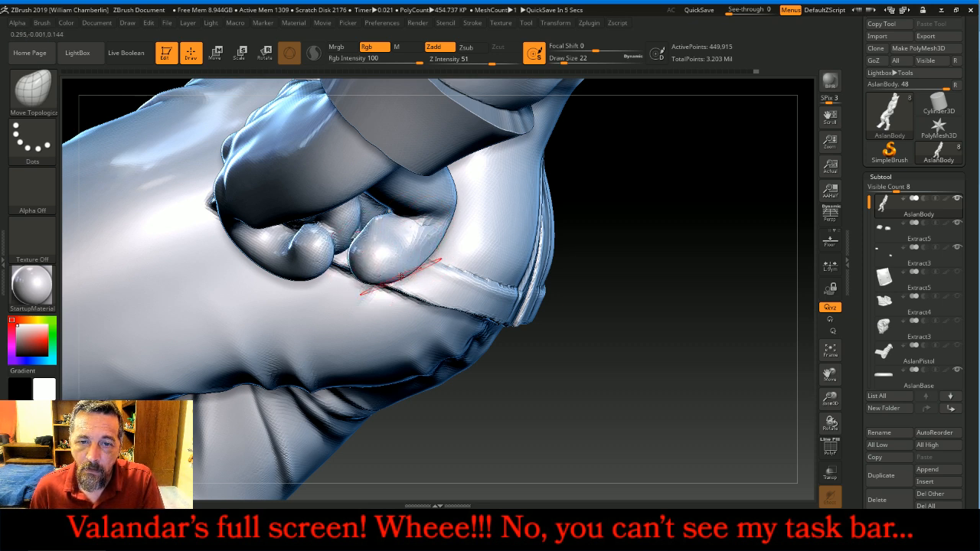
mouse_move(600, 234)
left_mouse_down()
mouse_move(652, 220)
mouse_move(599, 214)
left_mouse_up()
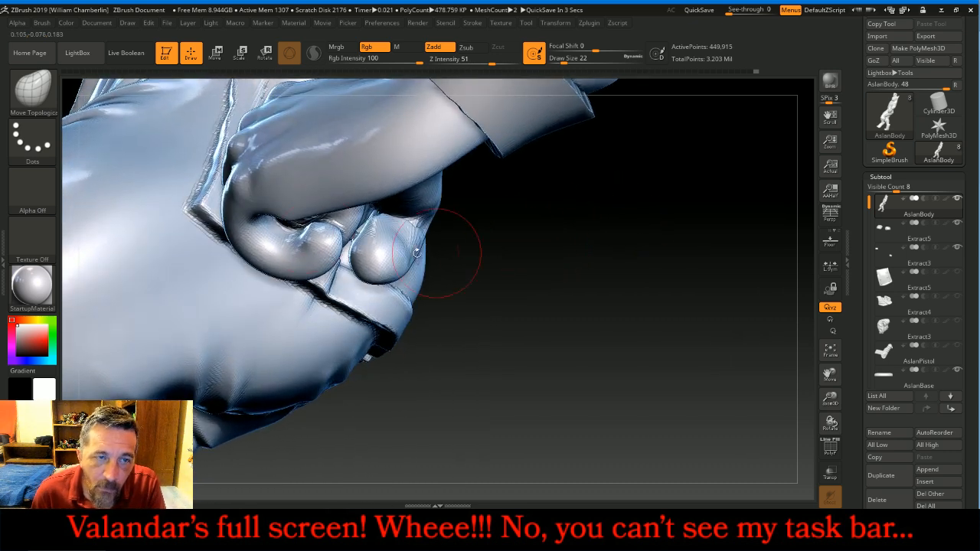
- Switch back to the Inflat brush at draw size 12 and plump the left hand's curled fingers around the palm
left_click(48, 95)
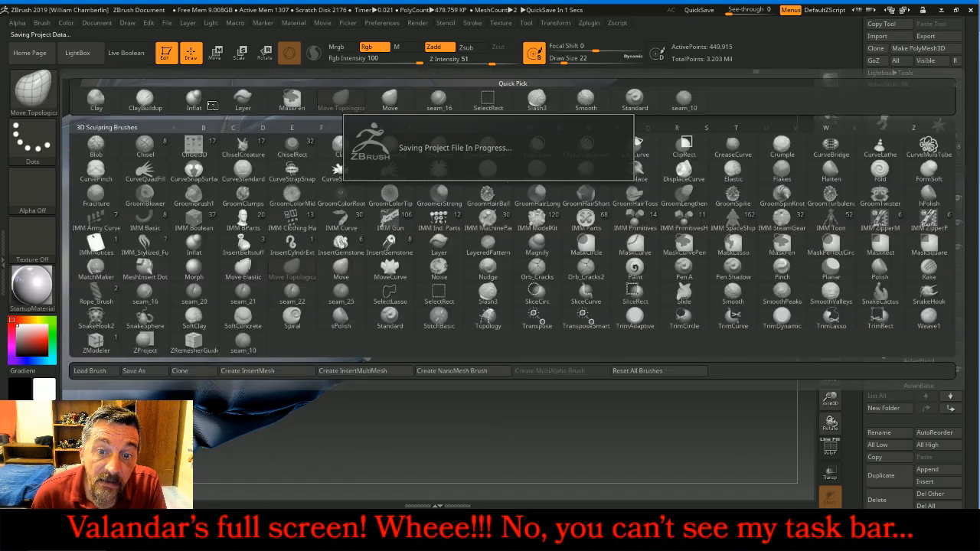
left_click(195, 100)
left_click_drag(367, 228, 350, 245)
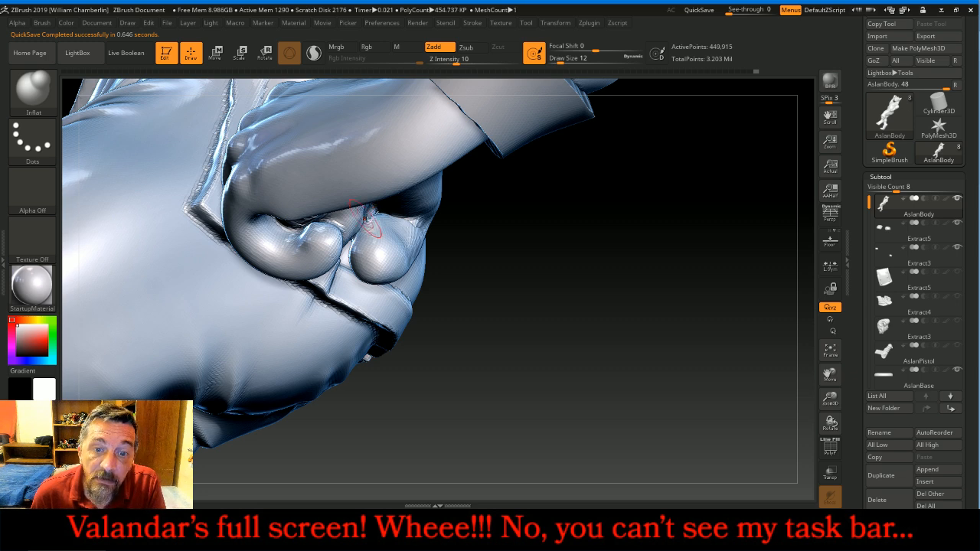
mouse_move(462, 243)
left_mouse_down()
mouse_move(580, 248)
mouse_move(571, 262)
mouse_move(534, 258)
left_mouse_up()
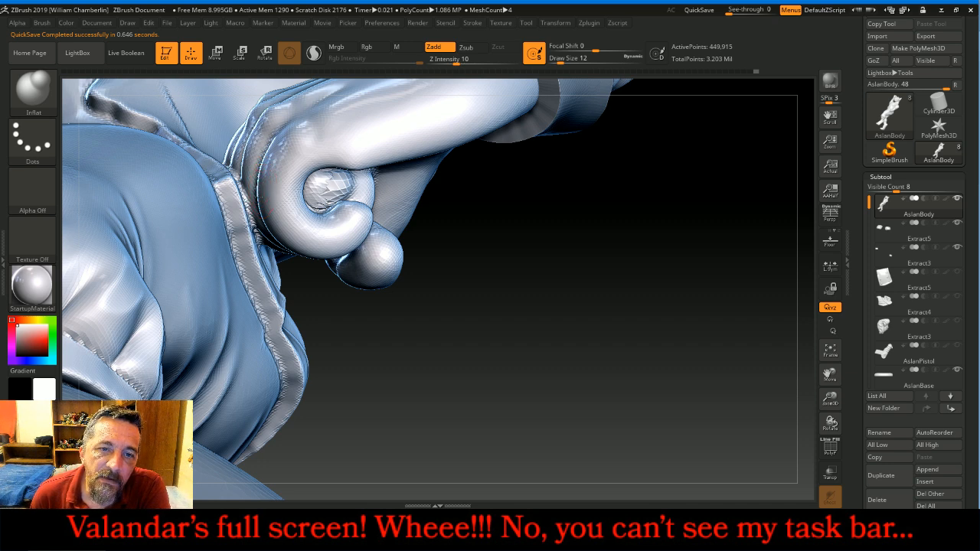
left_click_drag(258, 199, 256, 194)
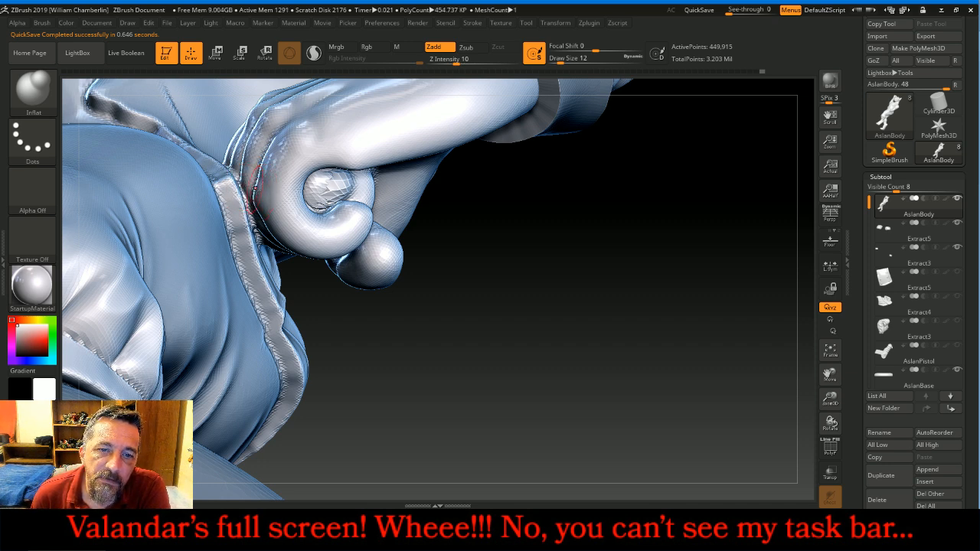
left_click_drag(509, 307, 321, 245)
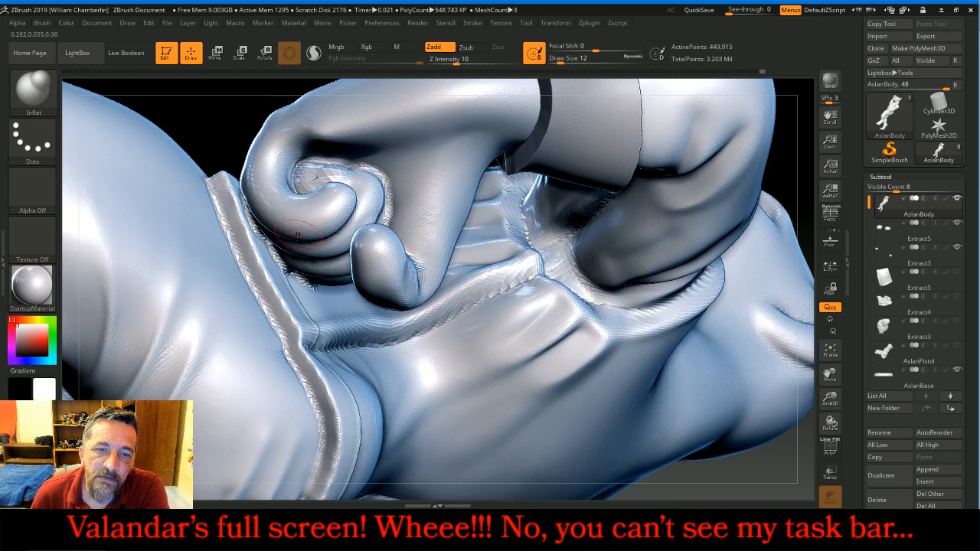
left_click_drag(219, 145, 215, 114)
left_click_drag(320, 257, 321, 264)
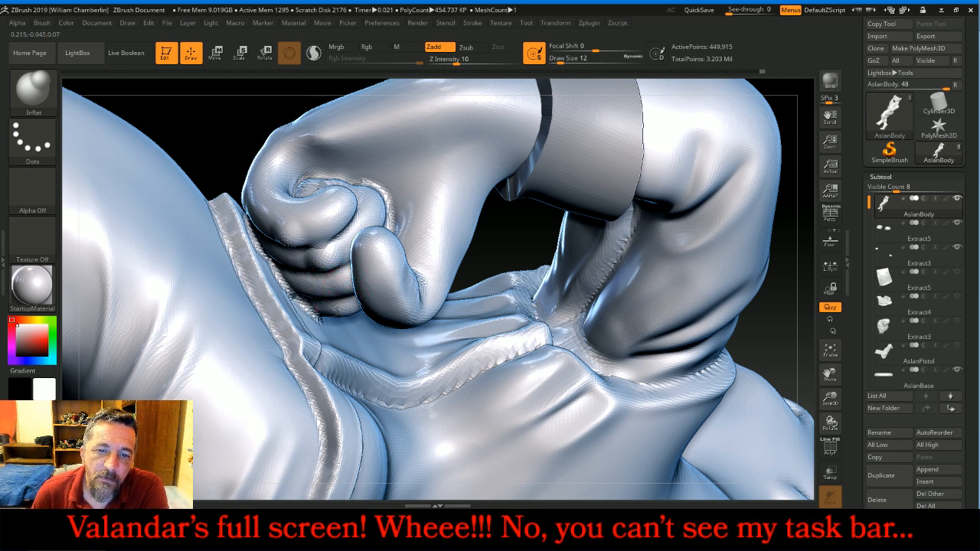
left_click_drag(191, 132, 193, 138)
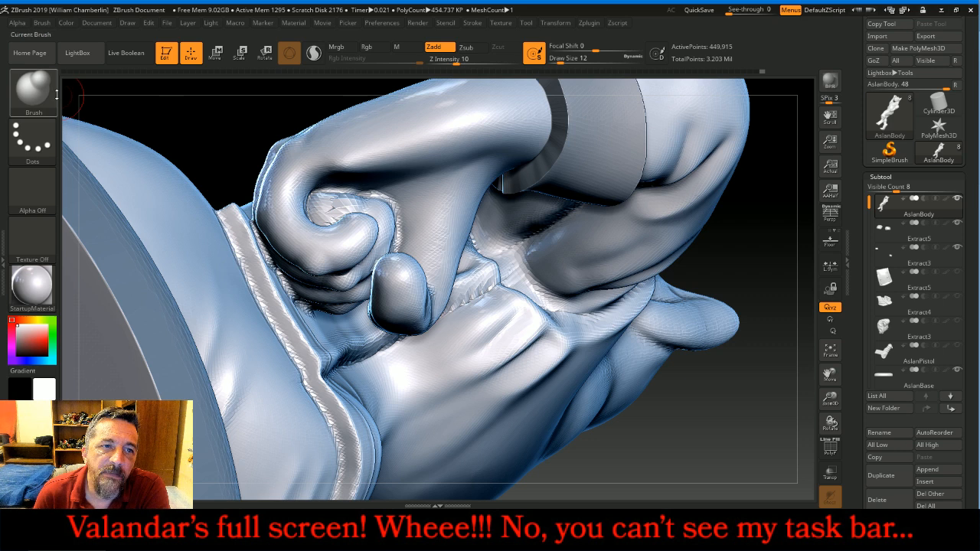
- Switch to the Slash3 brush in subtract mode at draw size 14 and carve creases into the left index finger
left_click(33, 91)
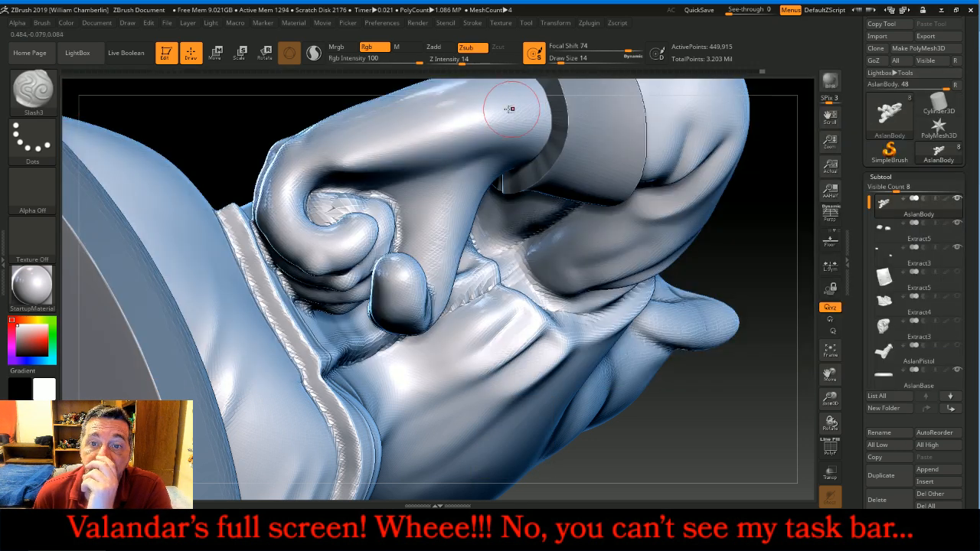
left_click(536, 97)
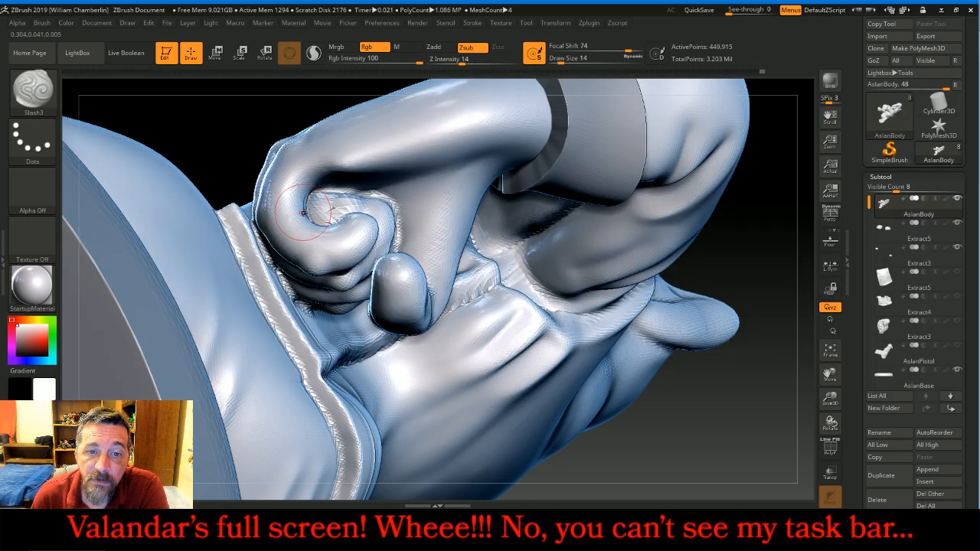
left_click_drag(230, 136, 219, 153)
mouse_move(290, 228)
left_mouse_down()
mouse_move(265, 227)
mouse_move(298, 263)
mouse_move(301, 251)
left_mouse_up()
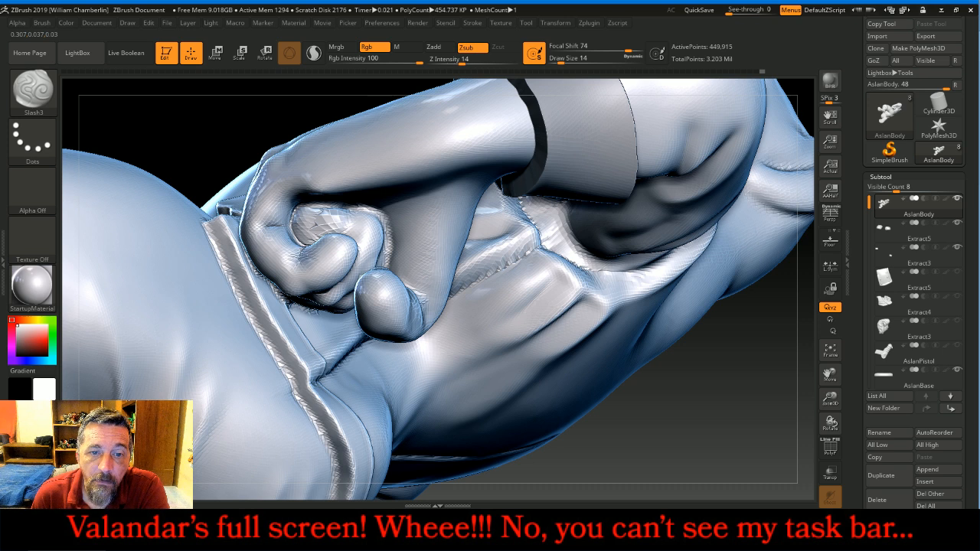
left_click_drag(212, 157, 223, 163)
- Deepen the grooves between the left hand's fingers below the knuckles with the Slash3 brush
right_click_drag(223, 163, 289, 193)
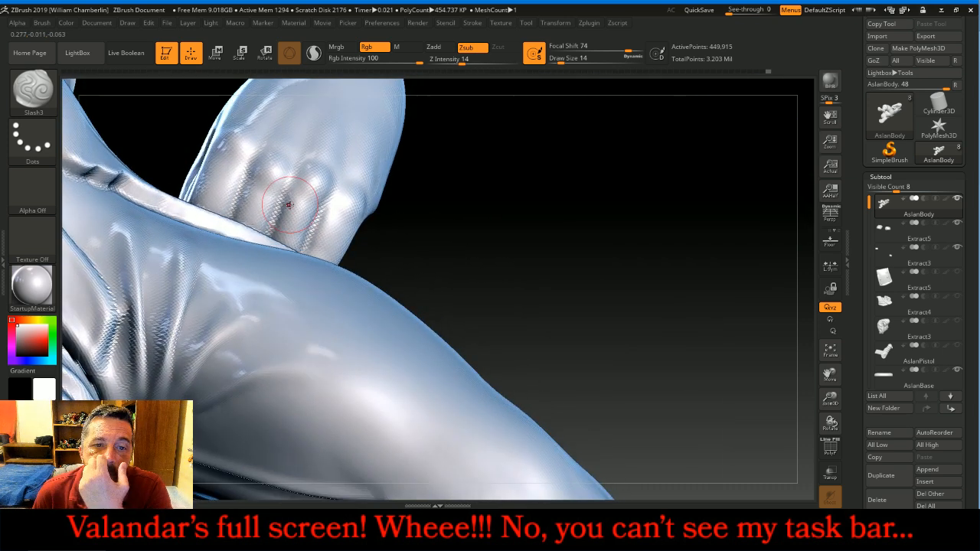
left_click_drag(245, 178, 235, 216)
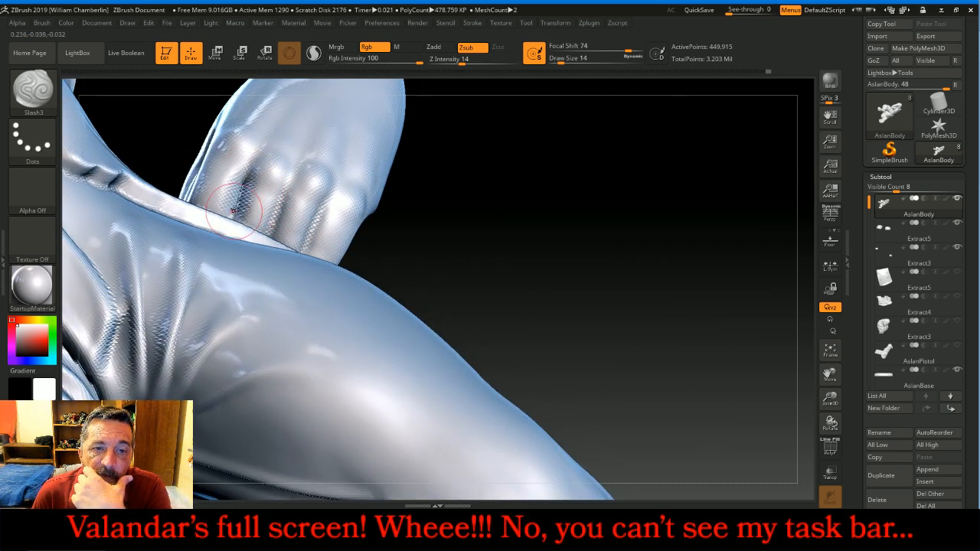
left_click_drag(288, 192, 274, 229)
left_click_drag(331, 199, 319, 223)
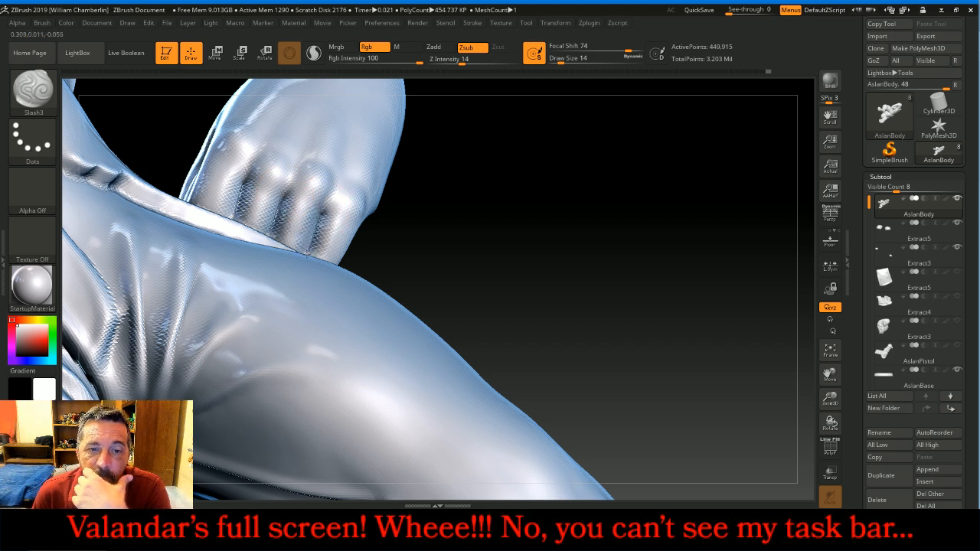
right_click_drag(518, 203, 225, 127)
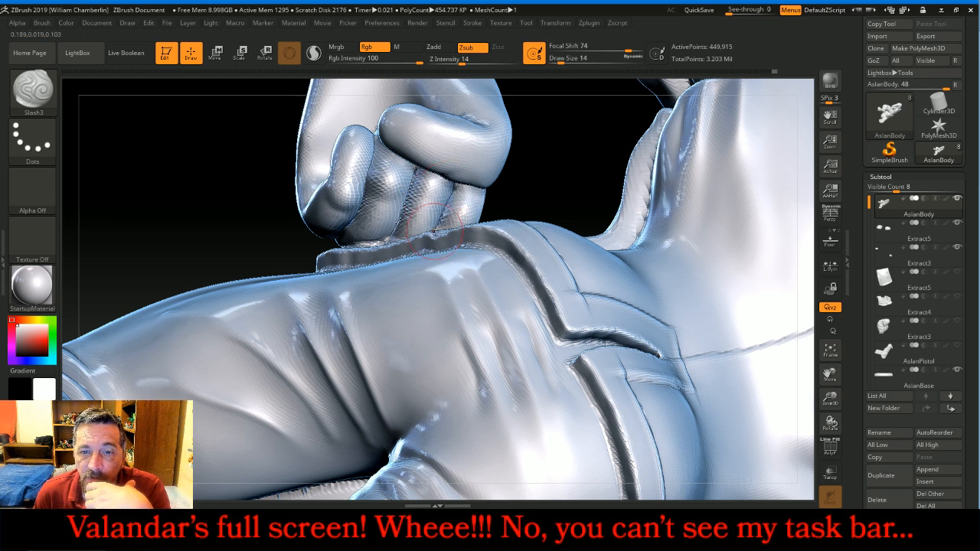
- Show the hidden front panel, shoulder cape, hair and pistol subtools and fit the complete figure in view
mouse_move(558, 154)
left_mouse_down()
mouse_move(554, 176)
mouse_move(543, 178)
left_mouse_up()
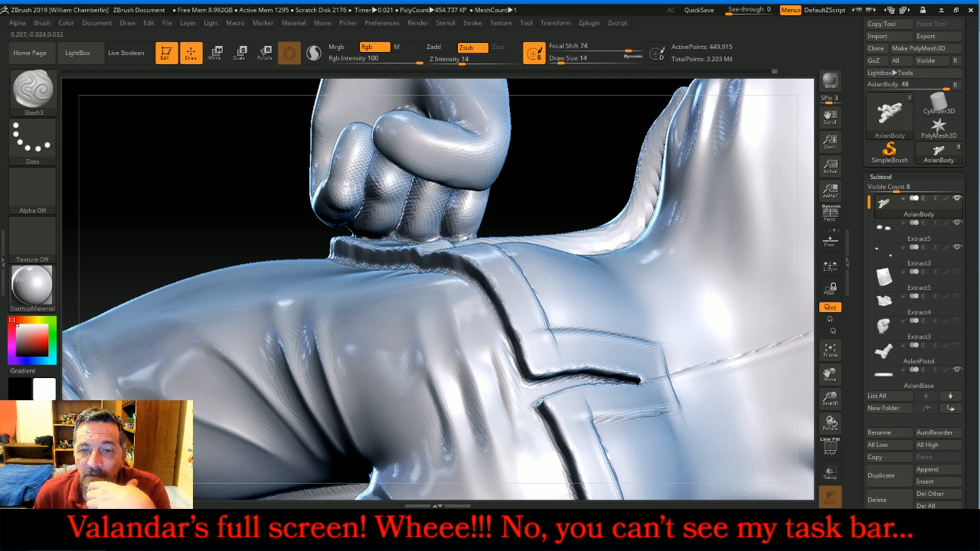
mouse_move(525, 175)
left_mouse_down()
mouse_move(612, 184)
mouse_move(536, 202)
left_mouse_up()
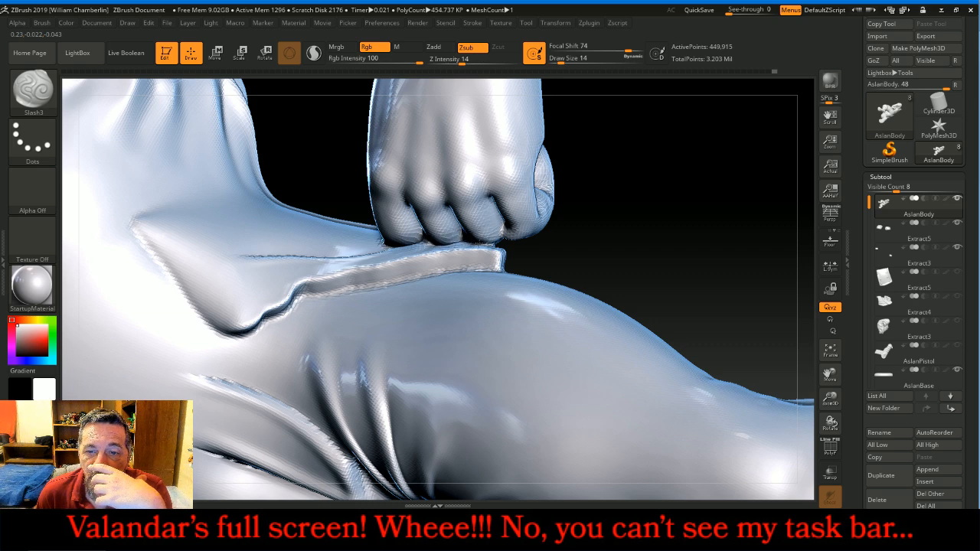
left_click_drag(747, 201, 684, 286)
left_click(838, 356)
left_click_drag(792, 332, 679, 260)
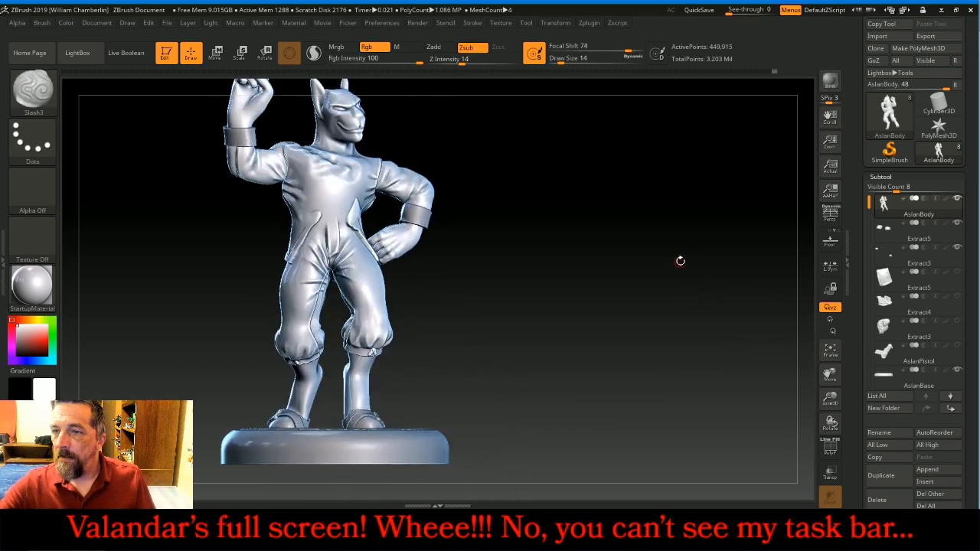
left_click(957, 297)
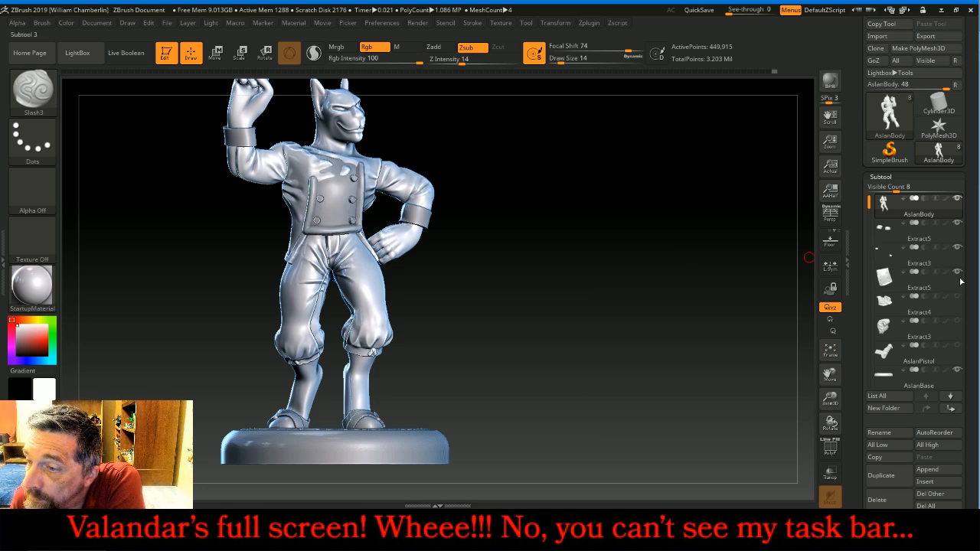
left_click(957, 320)
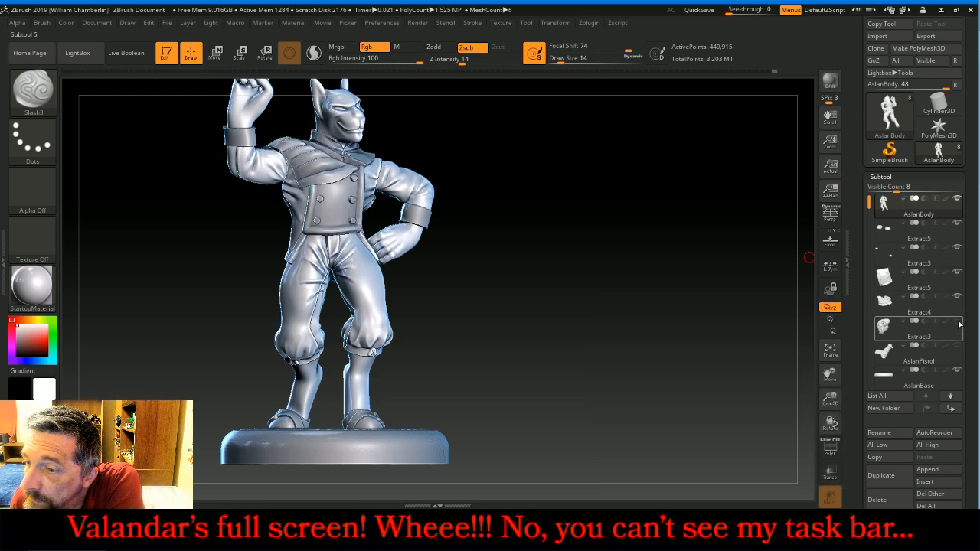
left_click(957, 345)
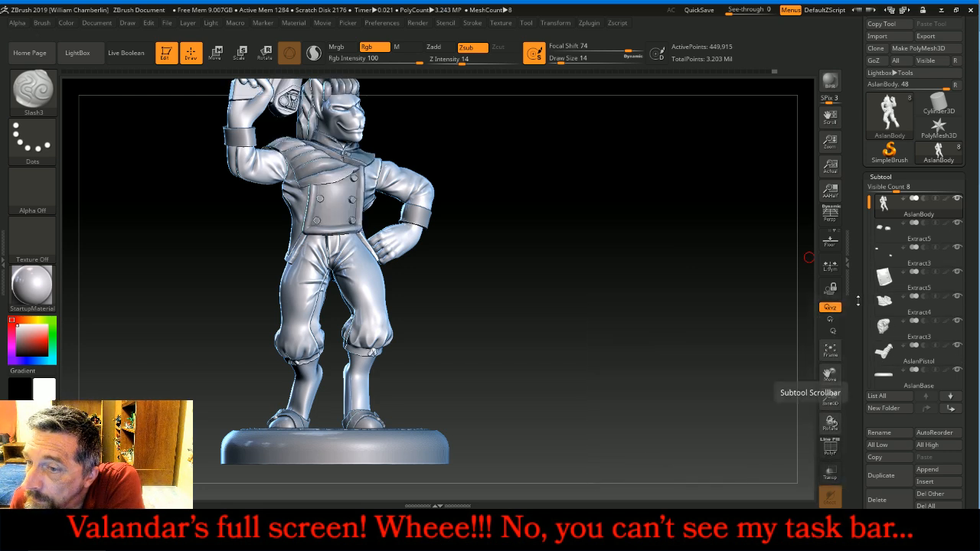
left_click(830, 350)
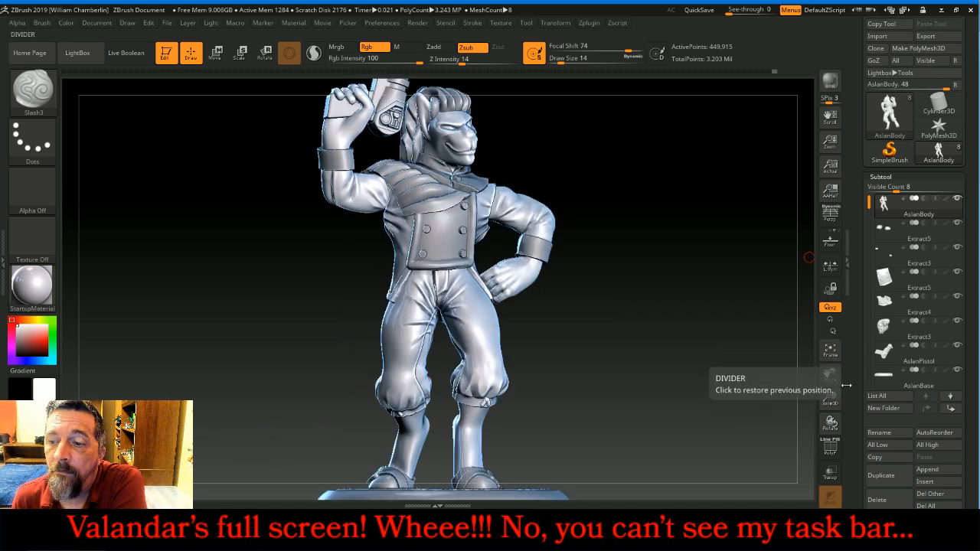
left_click(833, 349)
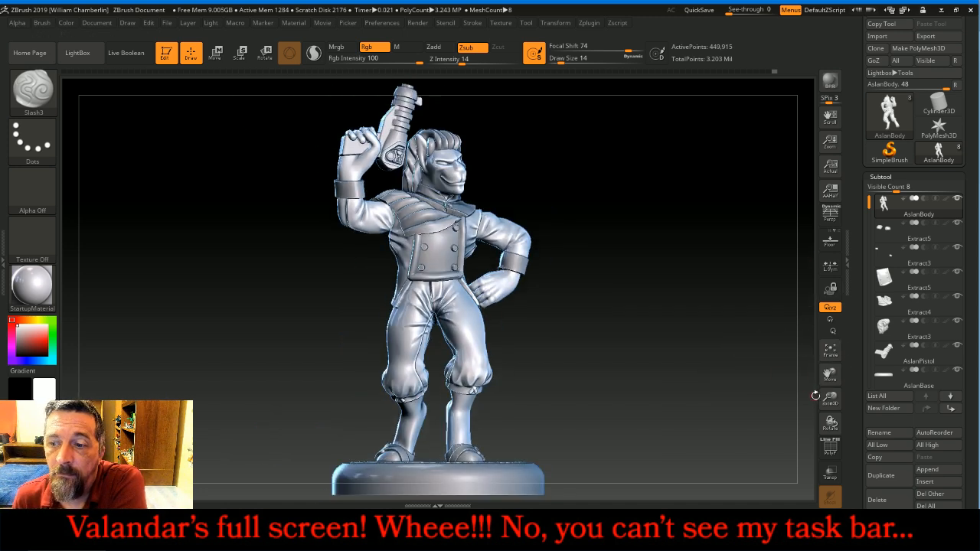
left_click_drag(766, 353, 736, 354)
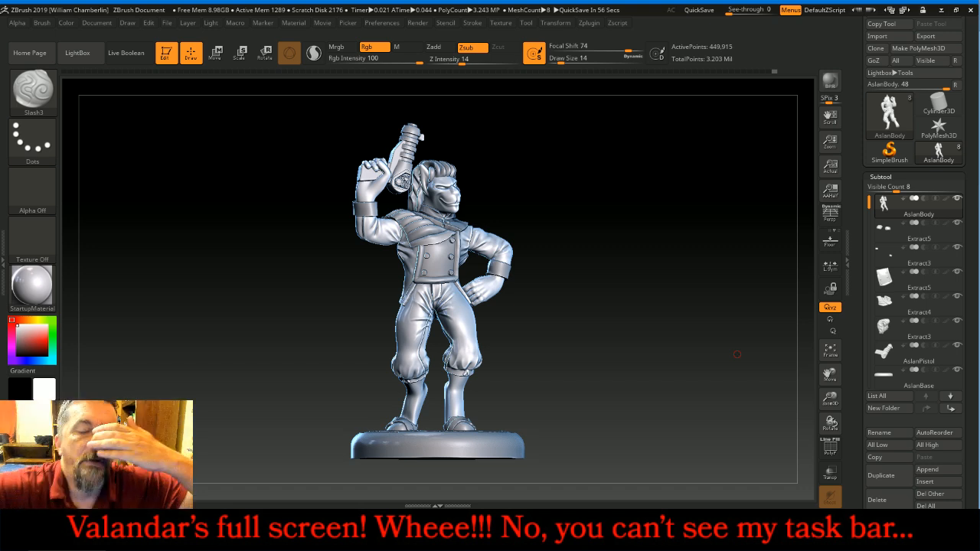
- Subdivide the AslanBody mesh once with smoothing and delete its lower subdivision level
left_click_drag(828, 399, 833, 501)
left_click_drag(681, 284, 805, 241)
left_click(894, 177)
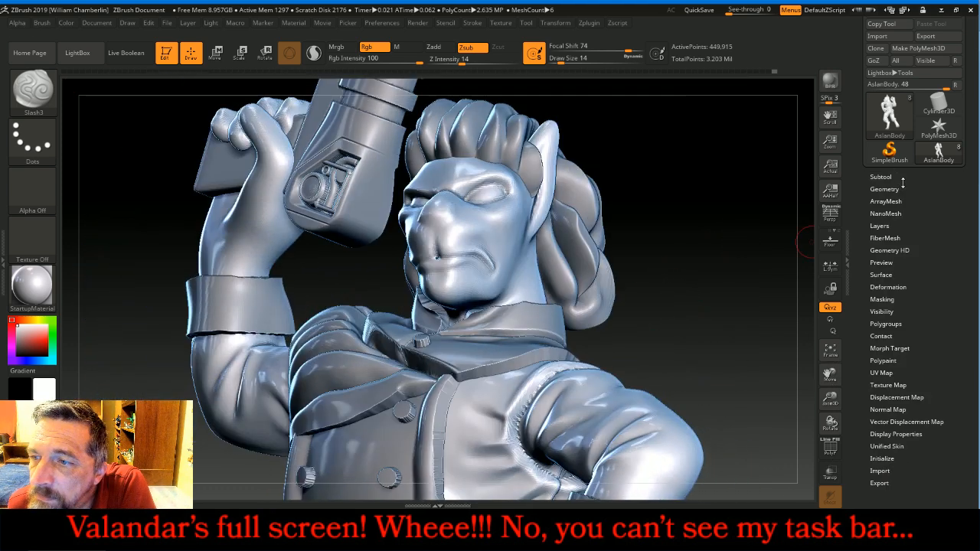
left_click(900, 189)
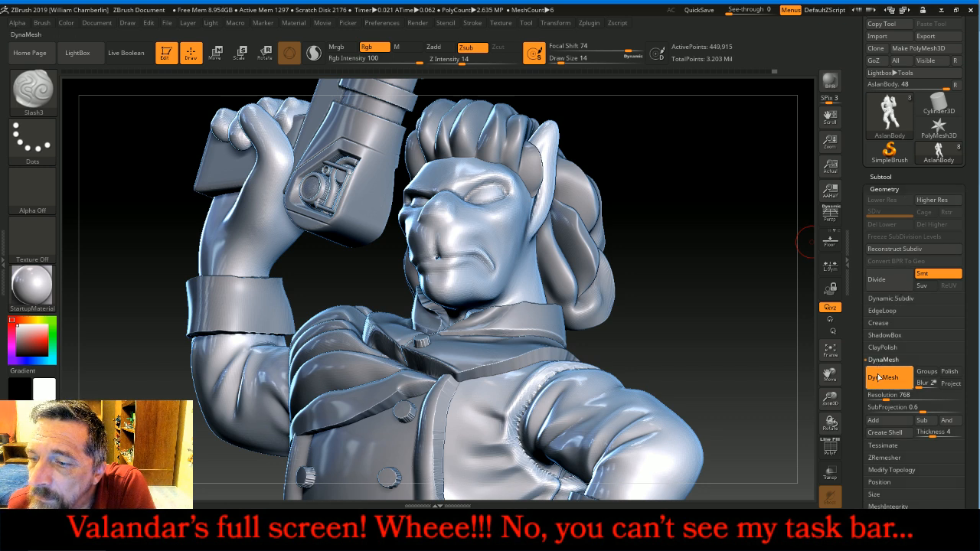
left_click(880, 279)
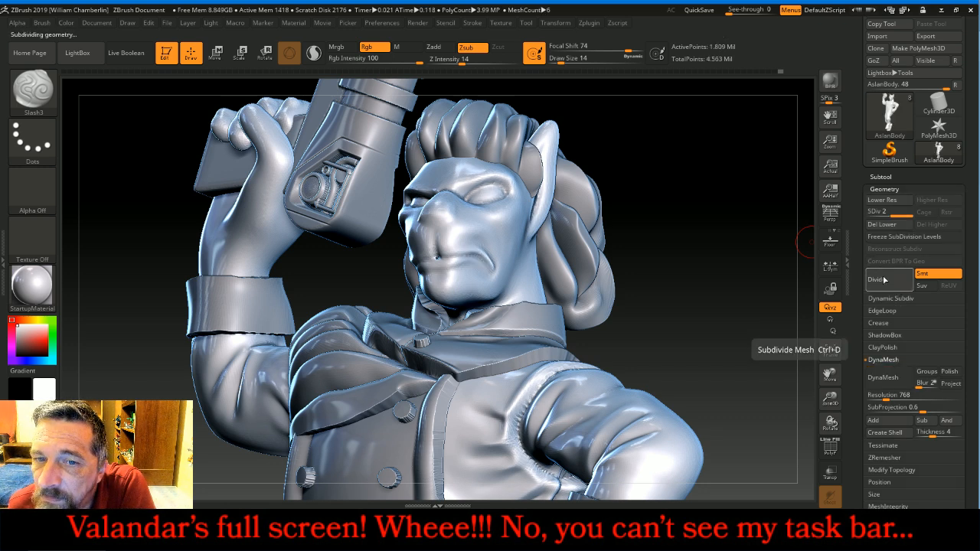
left_click(882, 224)
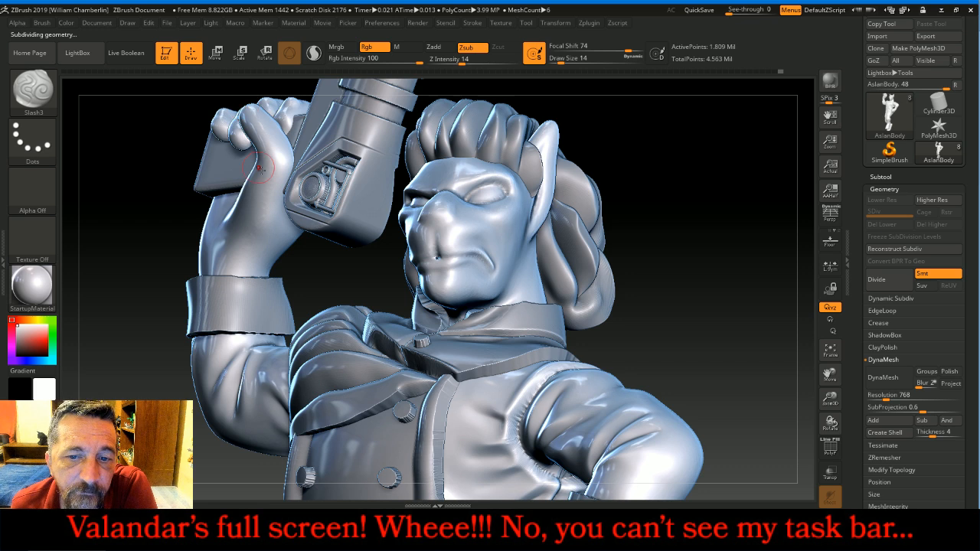
- Switch to the Inflat brush at Z intensity 6 and fill the pit between the lips, plumping both sides of the muzzle
left_click_drag(660, 220, 743, 216)
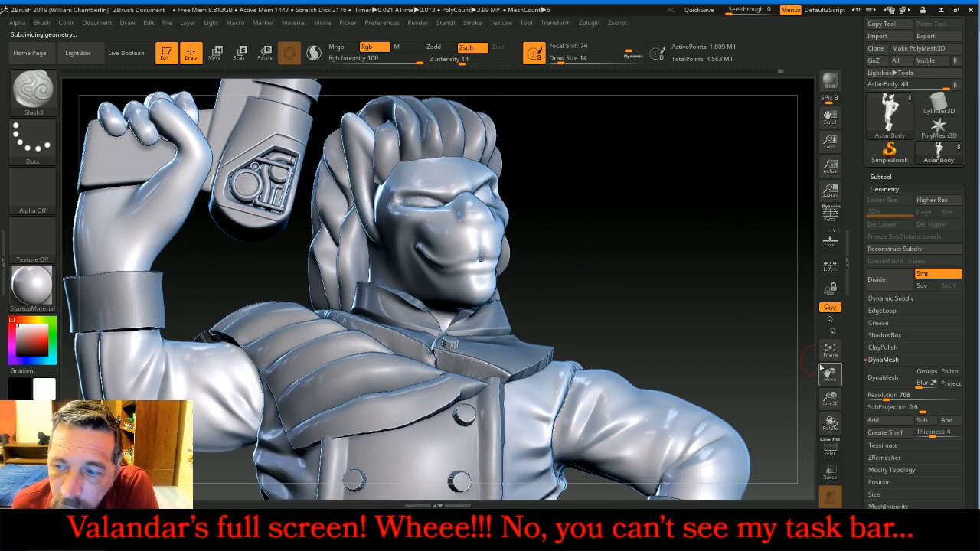
left_click_drag(833, 411, 834, 453)
mouse_move(831, 376)
left_mouse_down()
mouse_move(836, 450)
mouse_move(784, 444)
left_mouse_up()
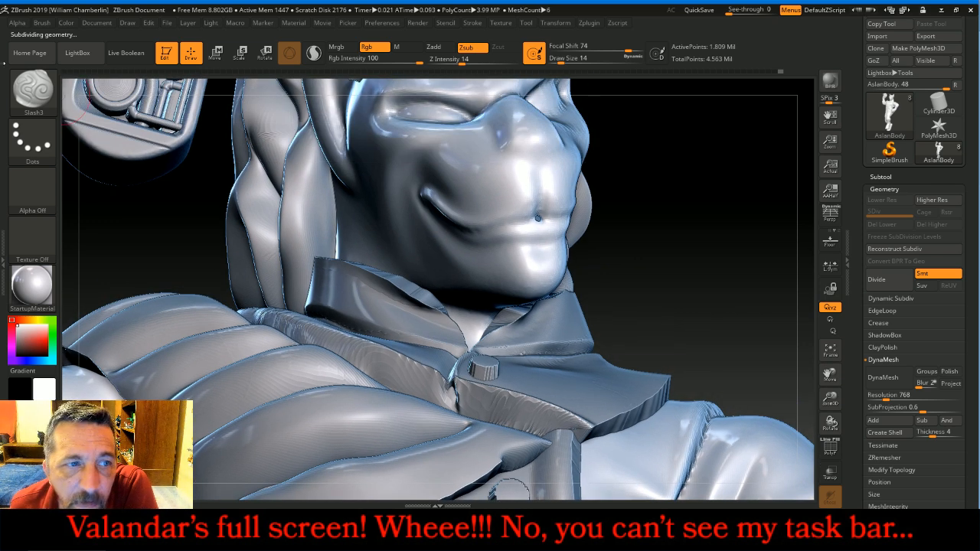
left_click(35, 85)
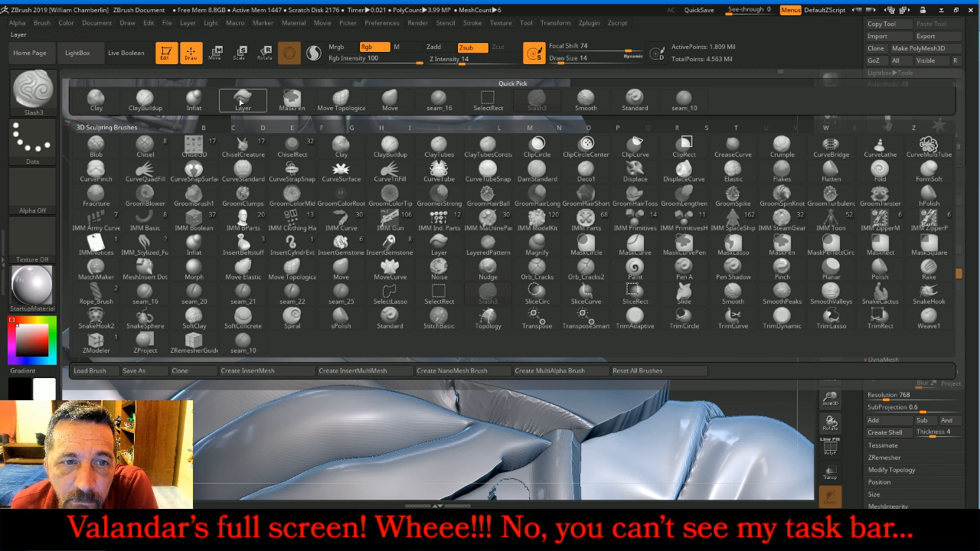
left_click(194, 98)
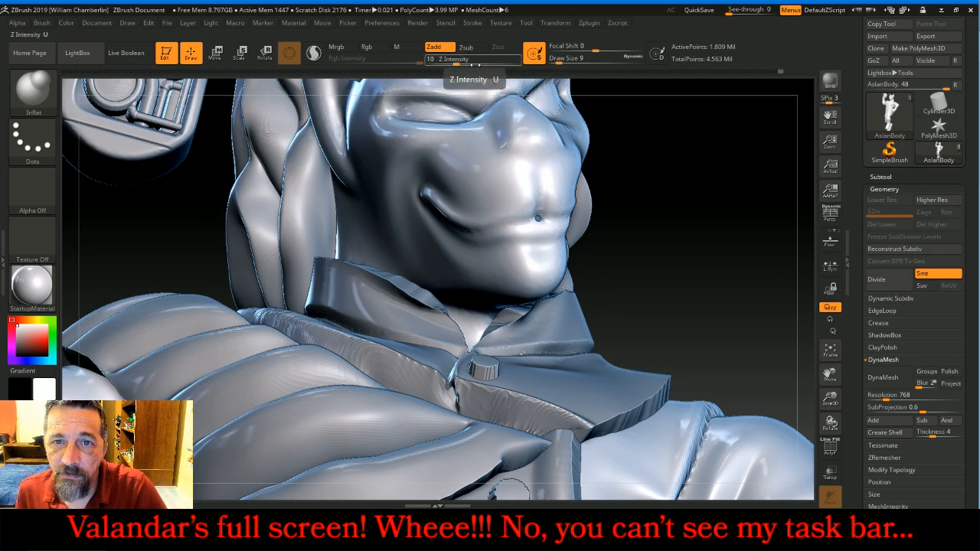
left_click(457, 61)
left_click_drag(452, 59, 449, 60)
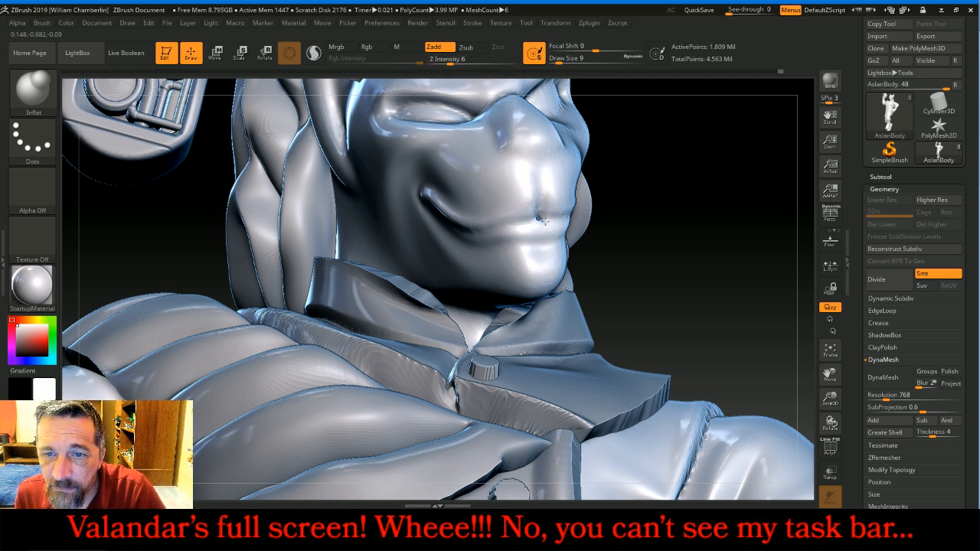
mouse_move(536, 220)
left_mouse_down()
mouse_move(524, 206)
mouse_move(533, 199)
left_mouse_up()
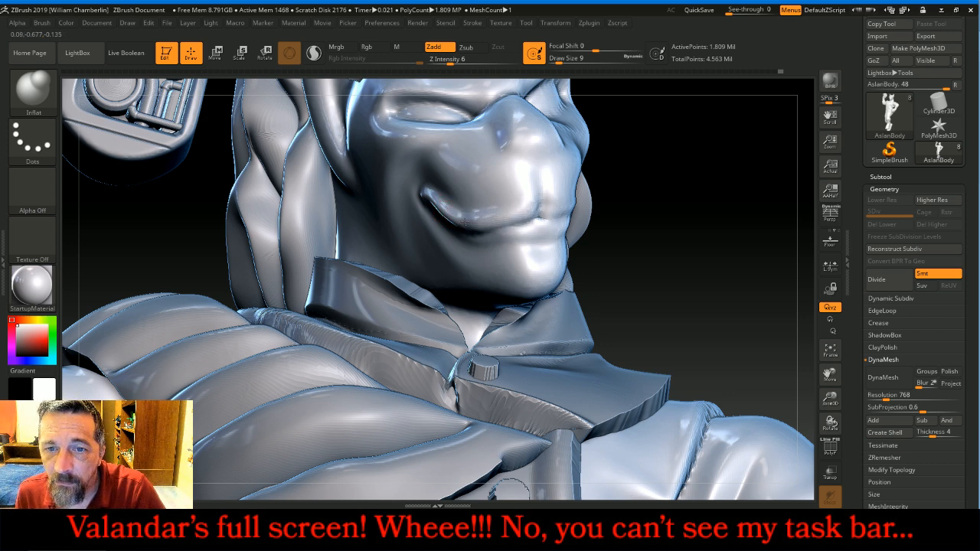
left_click_drag(700, 222, 558, 199)
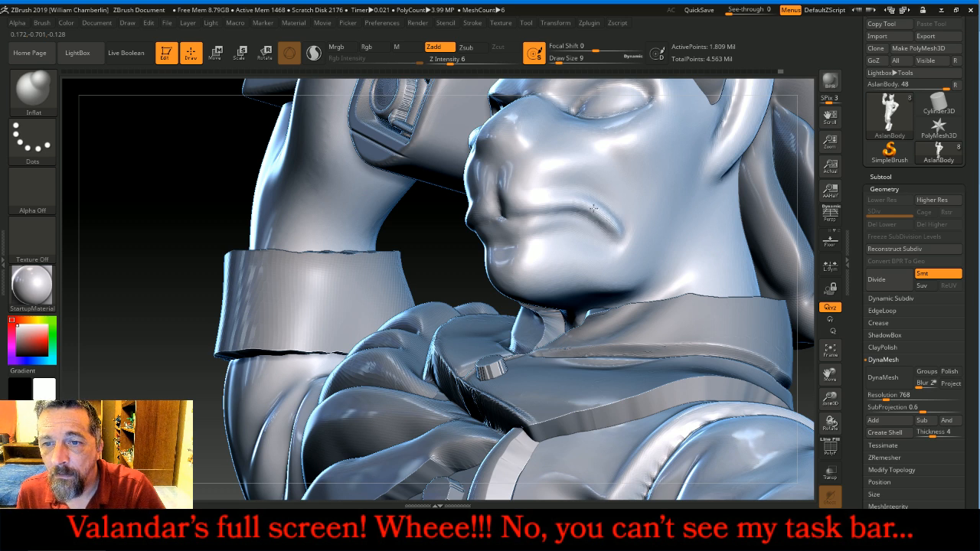
left_click_drag(136, 160, 305, 203)
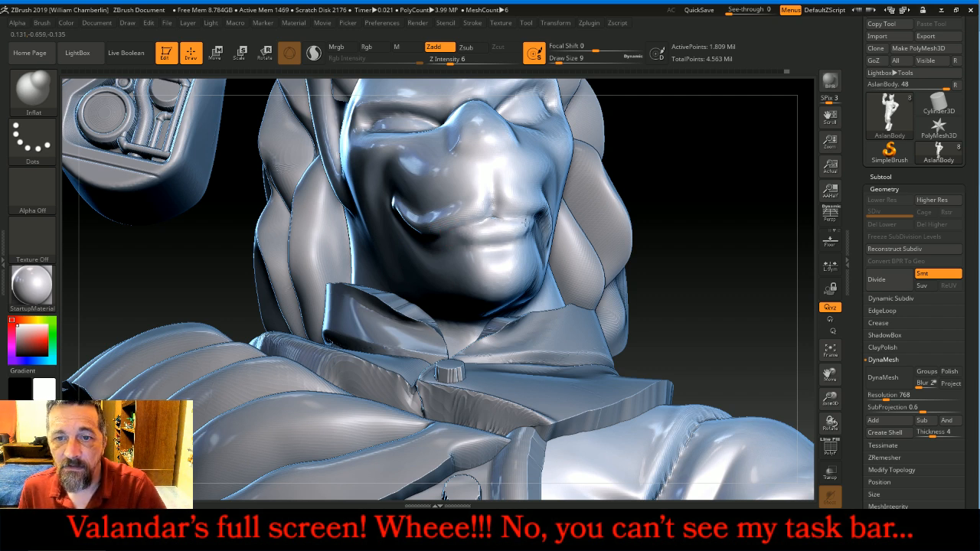
left_click_drag(726, 199, 792, 200)
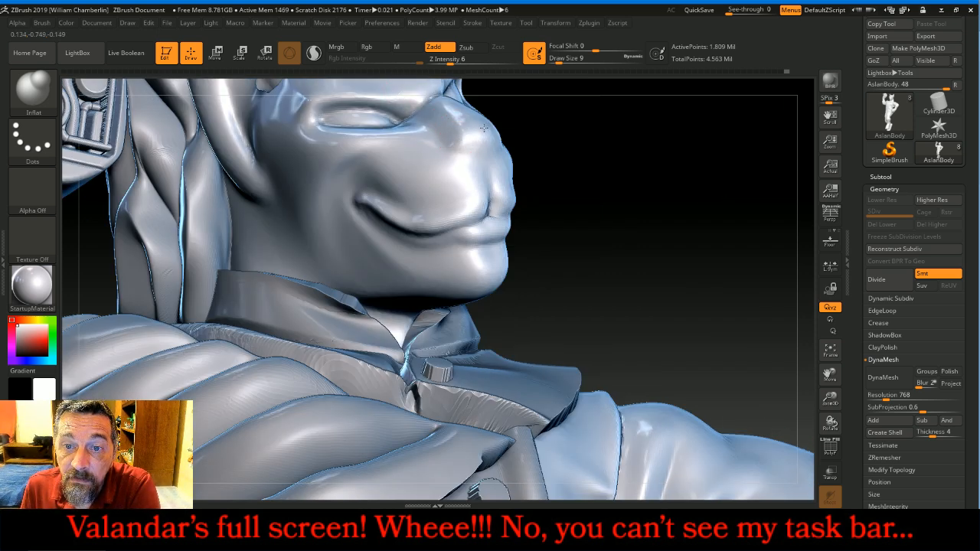
left_click_drag(582, 170, 488, 145)
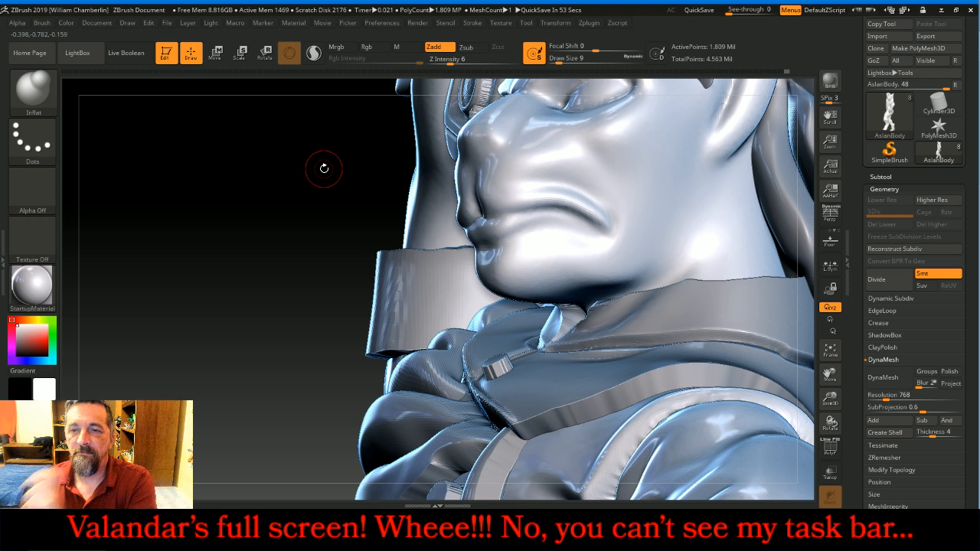
- Switch to the Slash3 brush in subtract mode at draw size 14 and carve the vertical groove between nose and upper lip
left_click(33, 88)
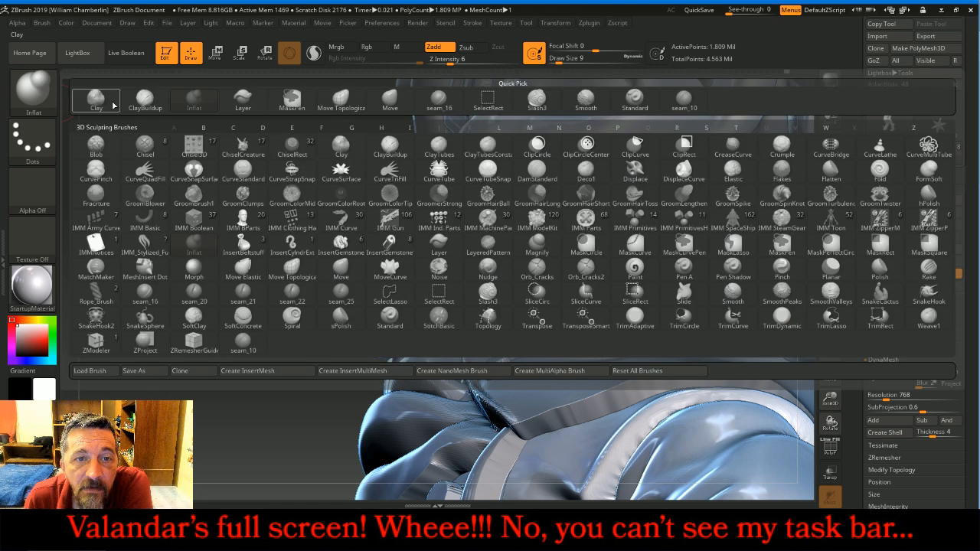
left_click(536, 98)
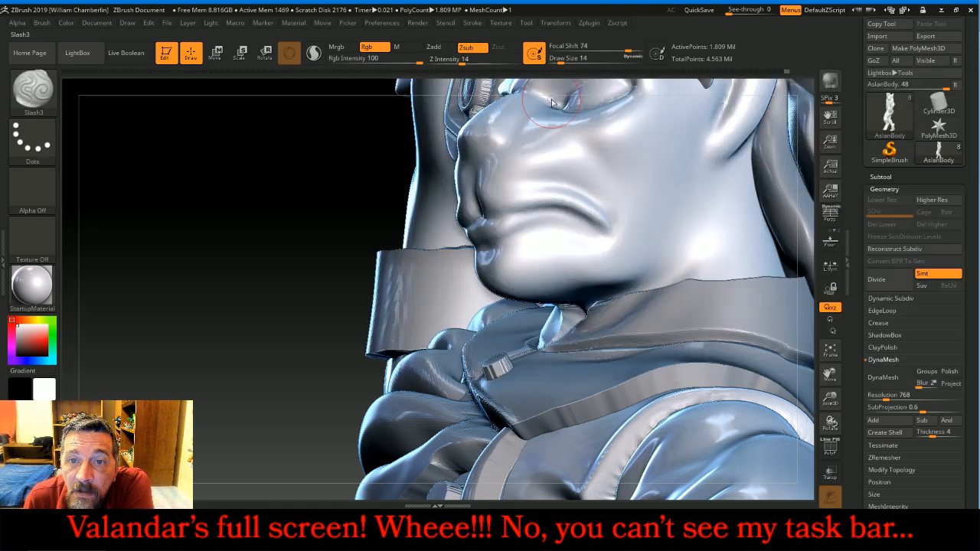
left_click_drag(317, 158, 329, 155)
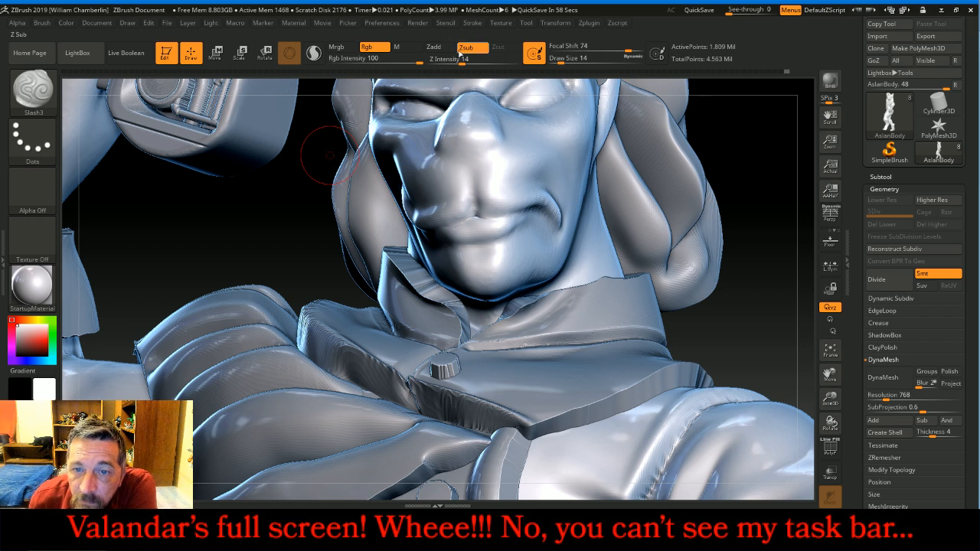
left_click_drag(471, 168, 477, 209)
- Deepen the mouth line from both corners to the centre of the lips with the Slash3 brush
left_click_drag(777, 171, 635, 162)
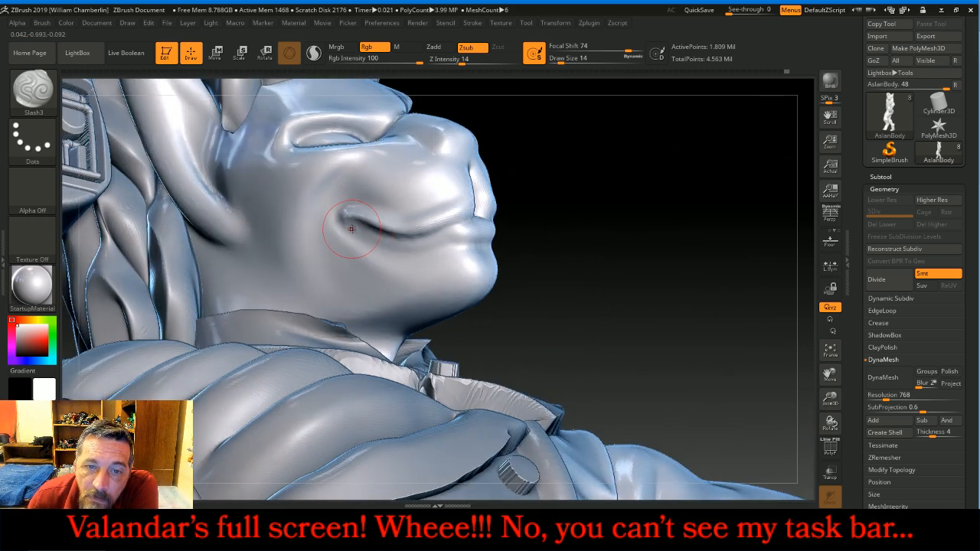
mouse_move(348, 222)
left_mouse_down()
mouse_move(424, 238)
mouse_move(472, 214)
left_mouse_up()
left_click_drag(635, 218, 579, 221)
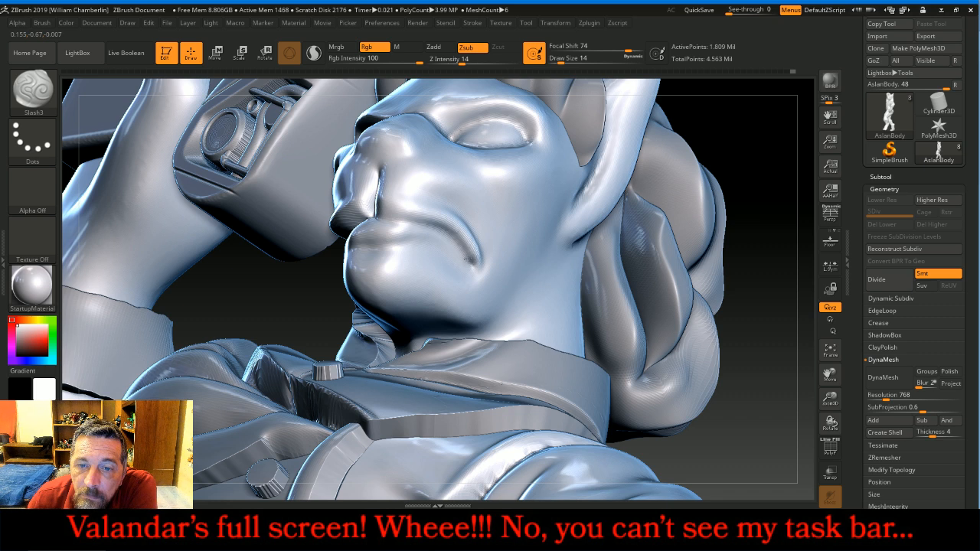
left_click_drag(437, 232, 375, 216)
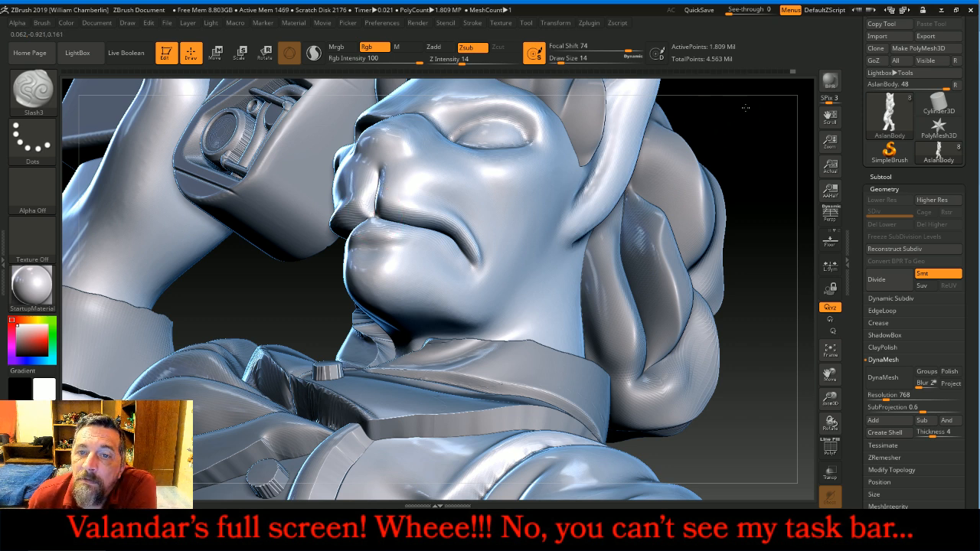
- Reduce the Slash3 brush's draw size to 6 and carve the nostril on the figure's right side of the nose
left_click_drag(741, 107, 759, 108)
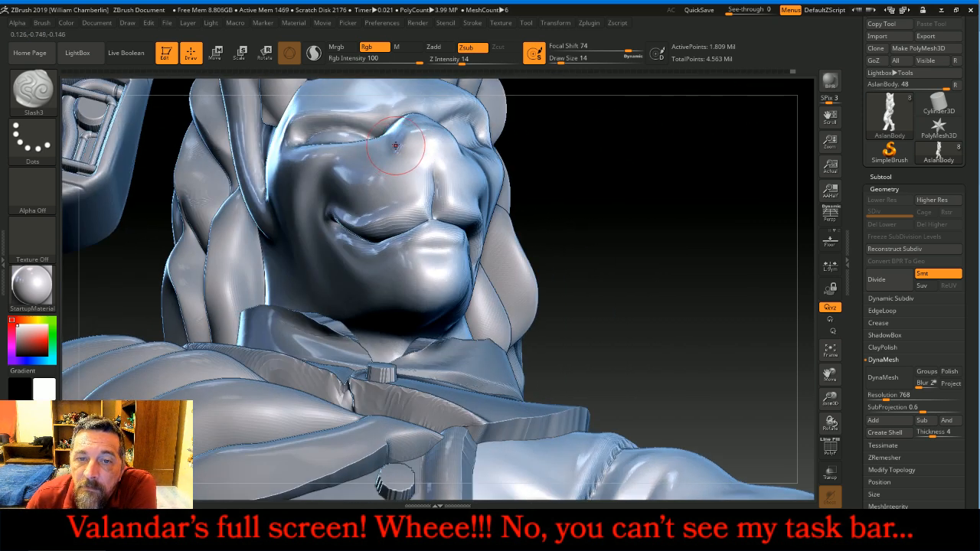
left_click_drag(605, 153, 639, 159)
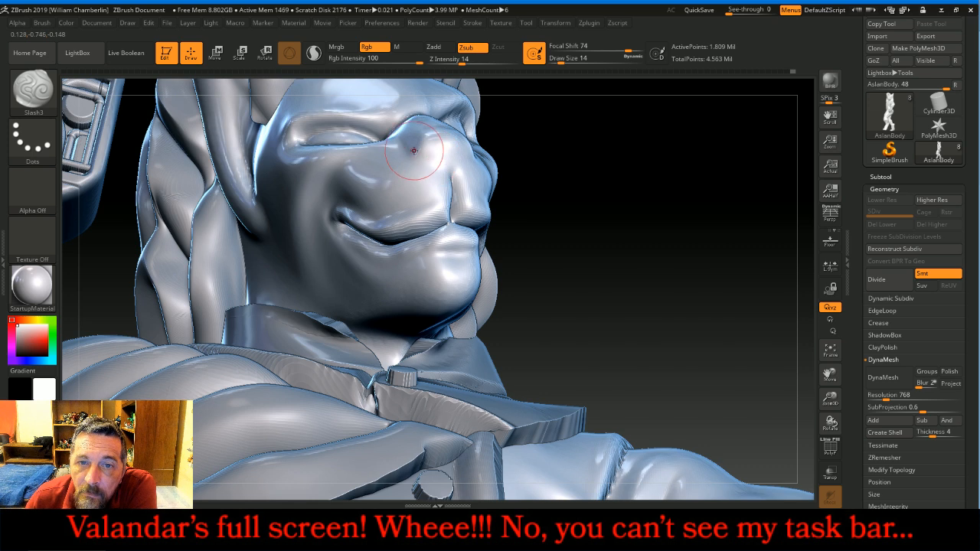
left_click_drag(414, 147, 412, 162)
key("bracketleft")
key("bracketleft")
key("bracketleft")
key("bracketleft")
key("bracketleft")
key("bracketleft")
key("bracketleft")
key("bracketleft")
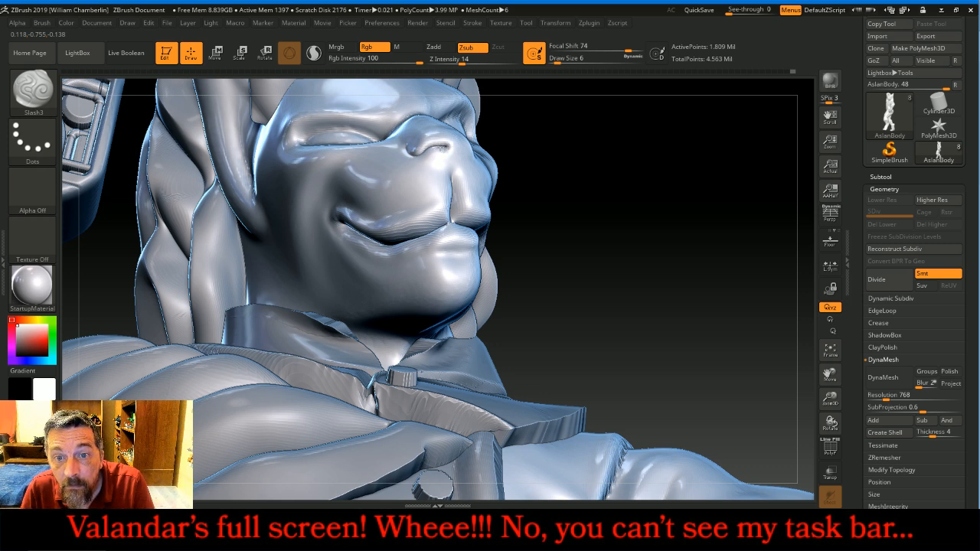
- Carve the matching nostril on the figure's left side of the nose with the Slash3 brush
left_click_drag(663, 172, 490, 165)
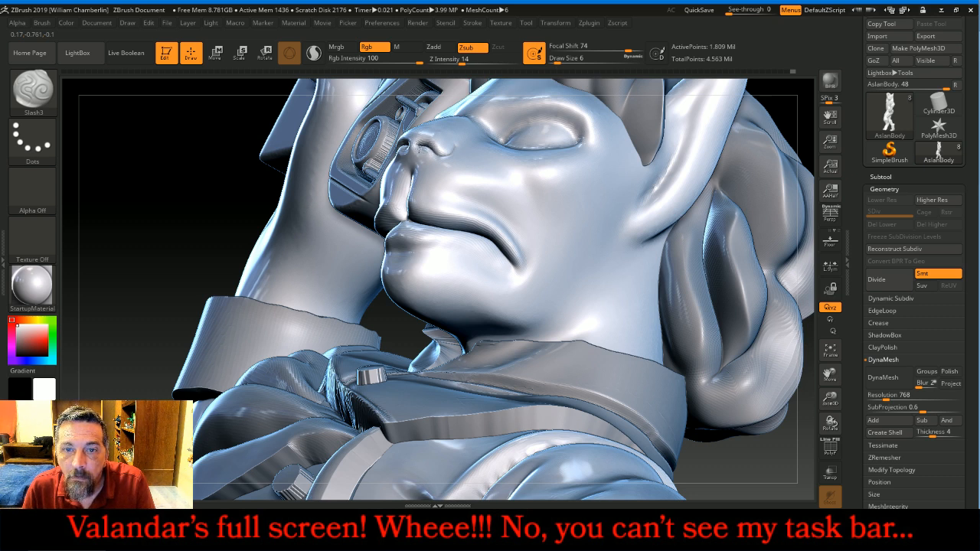
left_click_drag(237, 206, 708, 230)
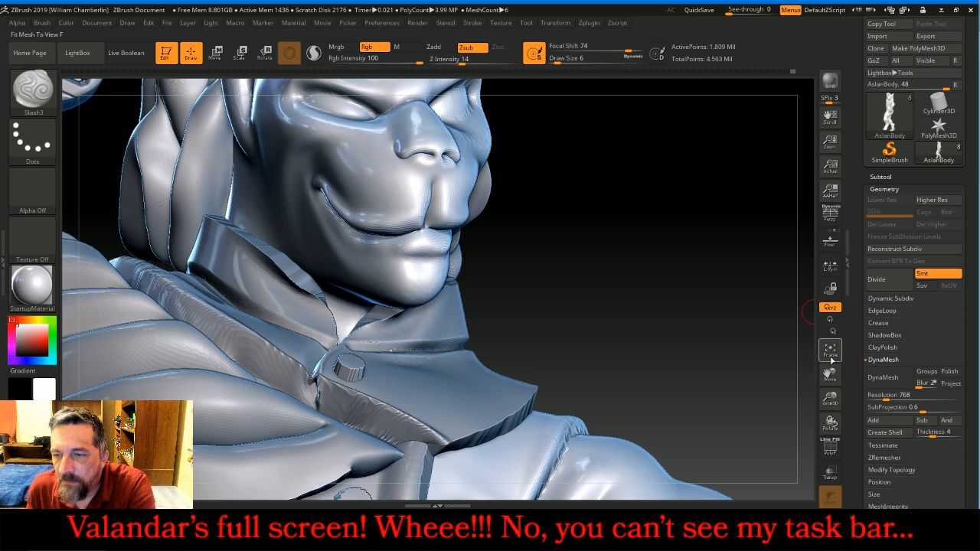
left_click_drag(829, 375, 883, 446)
left_click_drag(597, 175, 645, 160)
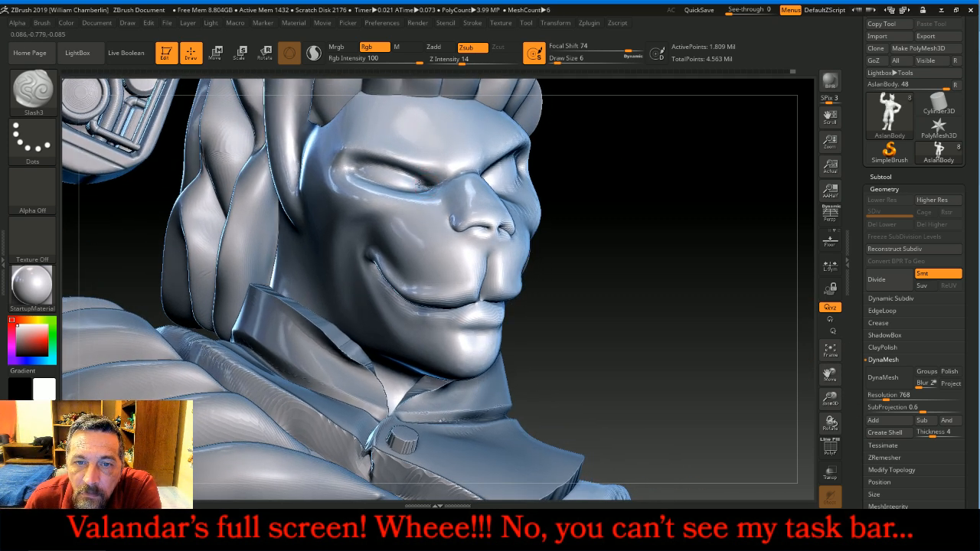
- Carve the eyelid outlines around both eyes with the Slash3 brush in subtract mode at draw sizes 7 and 8
left_click_drag(403, 171, 424, 186)
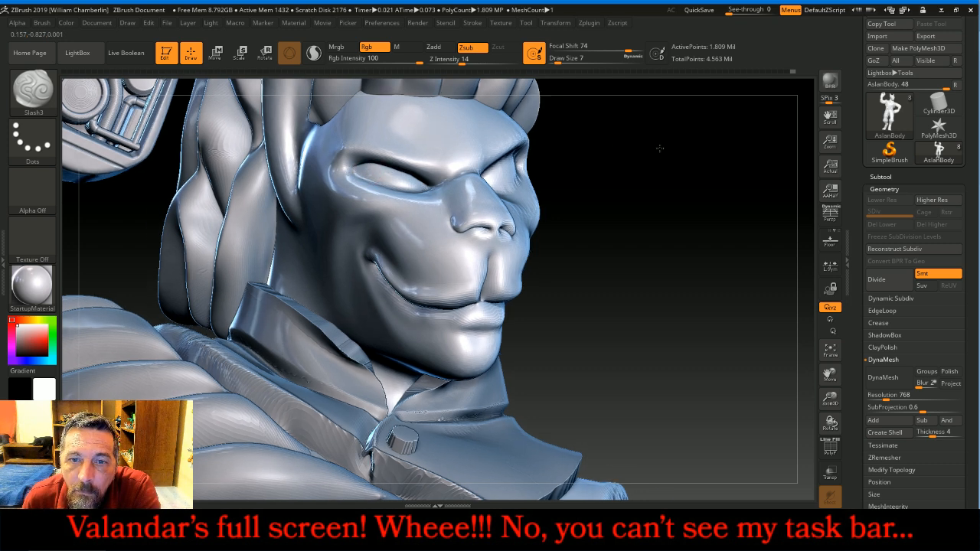
left_click_drag(658, 147, 557, 144)
left_click_drag(643, 124, 597, 127)
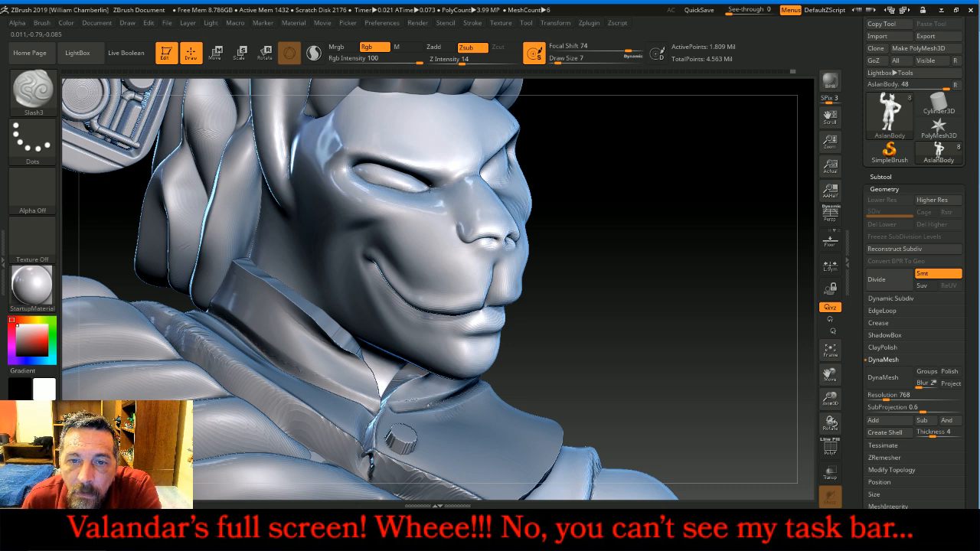
left_click_drag(689, 199, 658, 195)
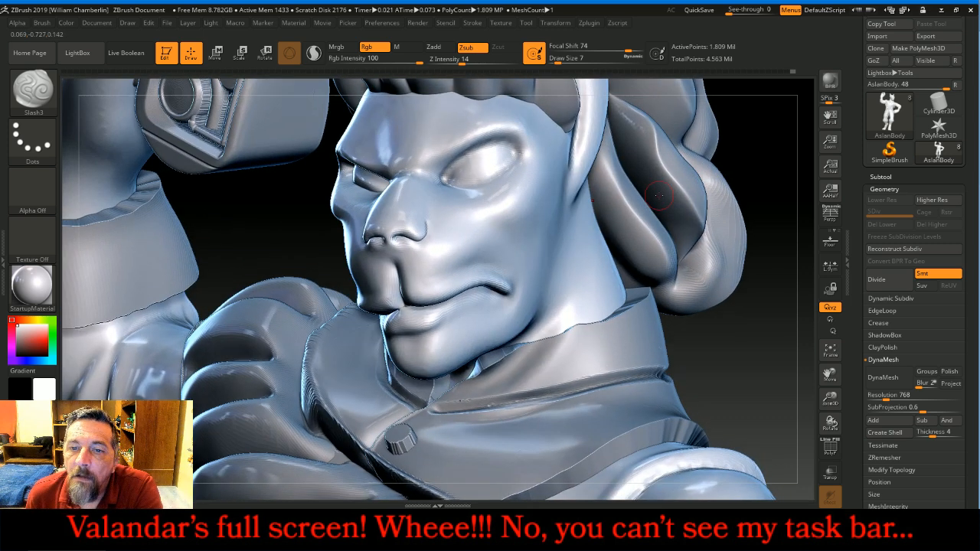
key("bracketright")
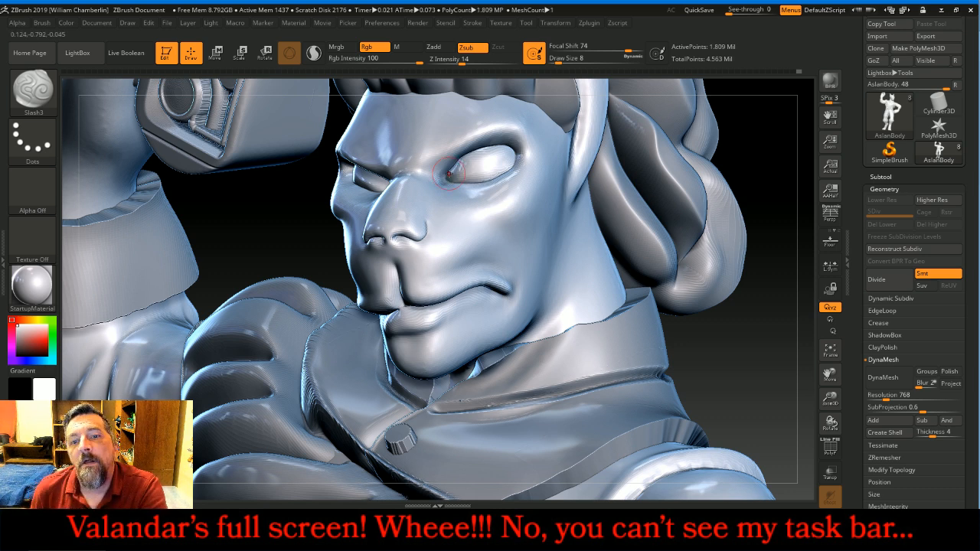
- Make the round base the active subtool and frame it
left_click(835, 353)
mouse_move(730, 293)
left_mouse_down()
mouse_move(776, 285)
mouse_move(759, 234)
mouse_move(770, 244)
mouse_move(724, 222)
mouse_move(741, 245)
mouse_move(707, 258)
mouse_move(707, 278)
mouse_move(741, 277)
mouse_move(732, 271)
left_mouse_up()
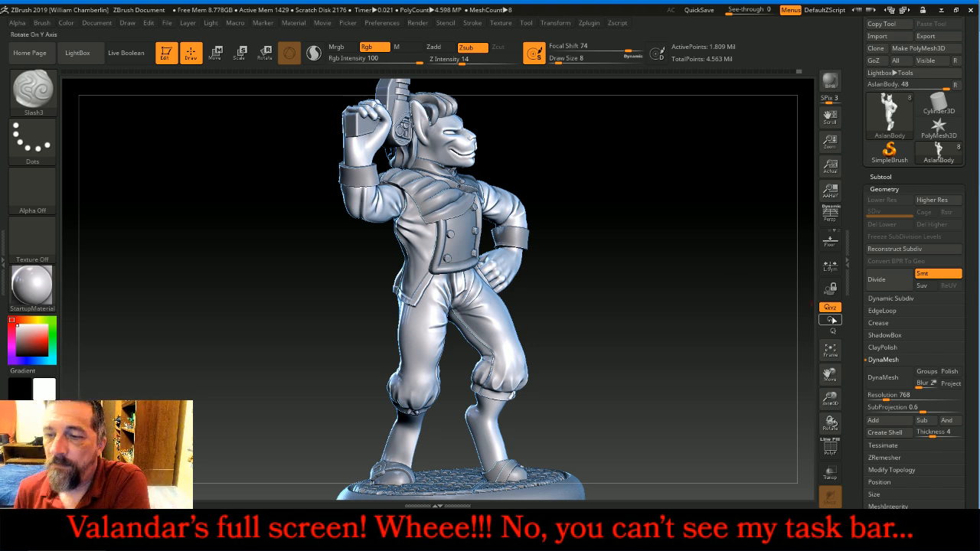
left_click_drag(833, 399, 815, 388)
left_click_drag(663, 378, 698, 326)
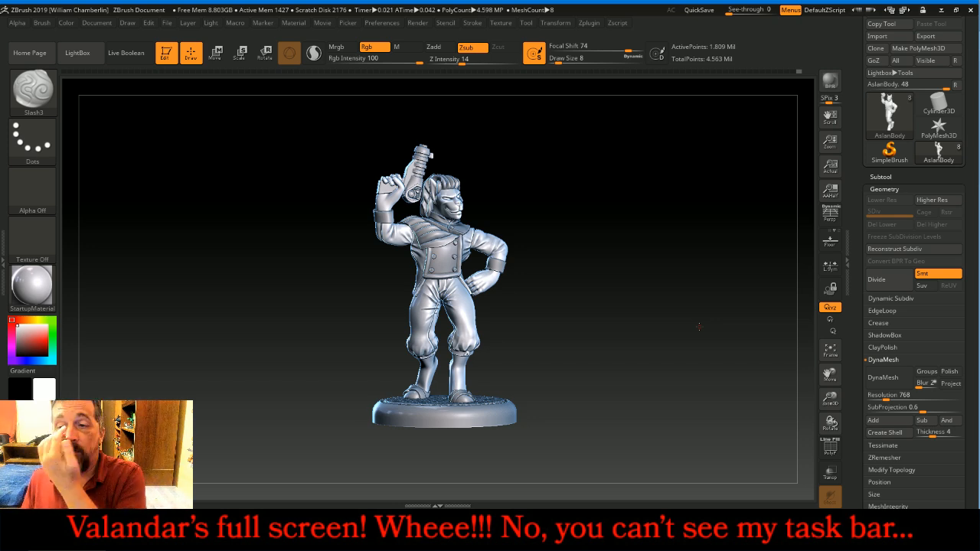
left_click(884, 176)
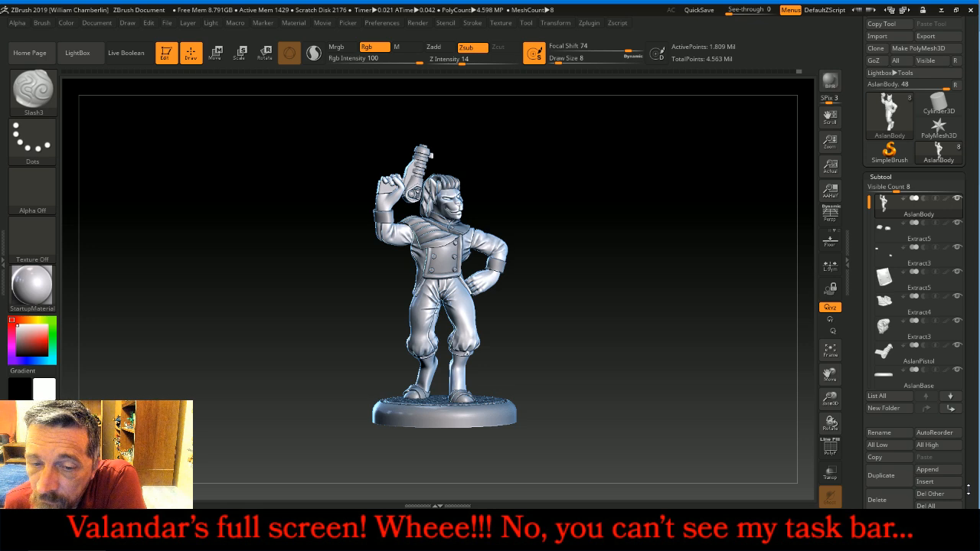
scroll(968, 488, "down", 1)
left_click(918, 360)
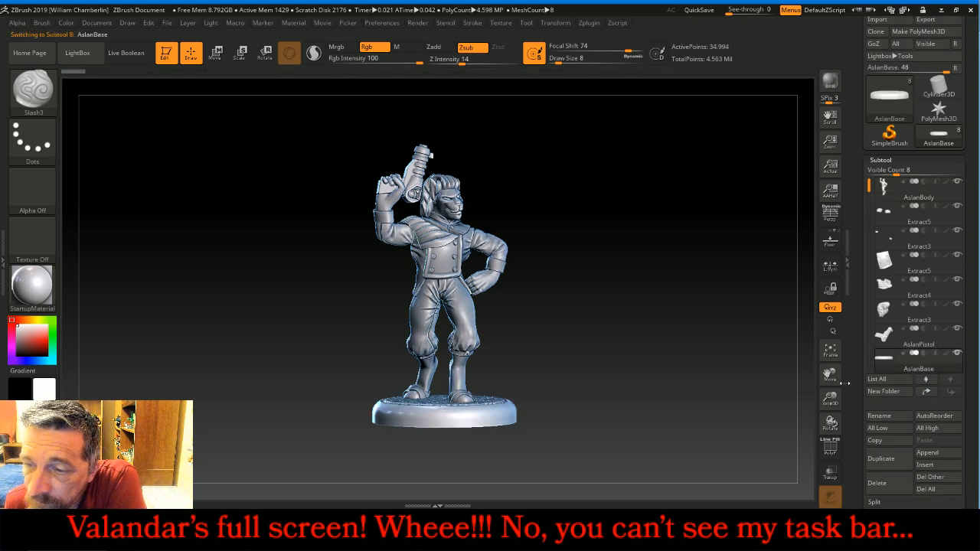
left_click(831, 352)
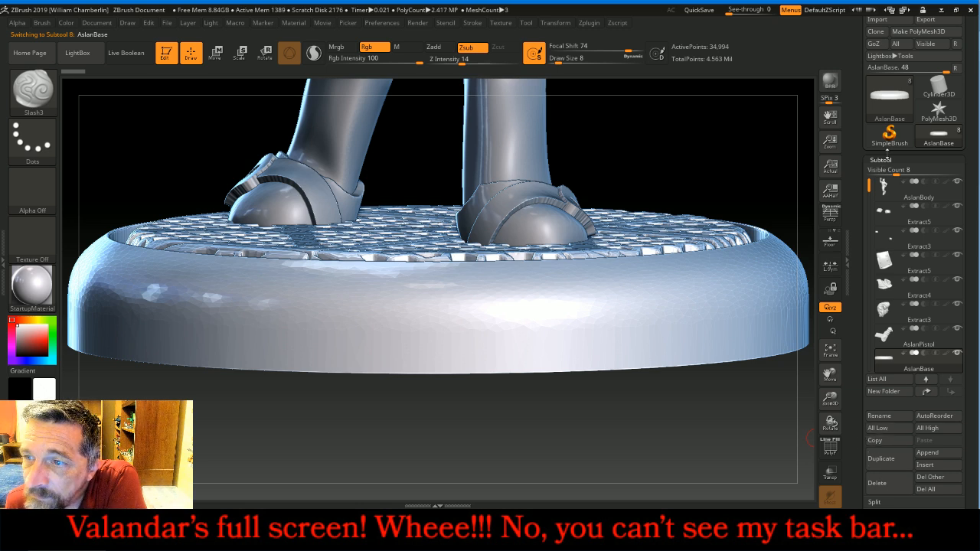
- Check the base's wireframe, subdivide its mesh twice with smoothing on and delete the lower subdivision levels
left_click(892, 160)
left_click(887, 172)
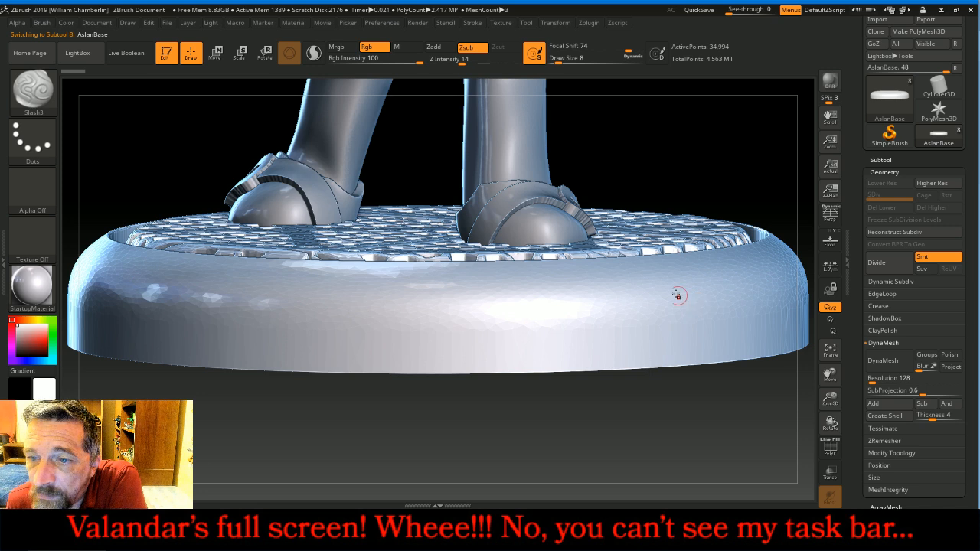
left_click(829, 450)
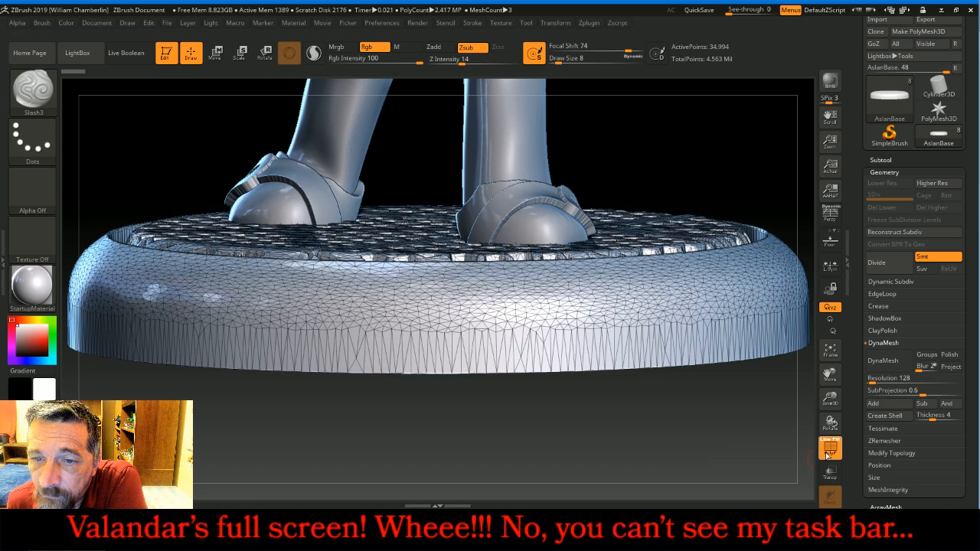
left_click(830, 452)
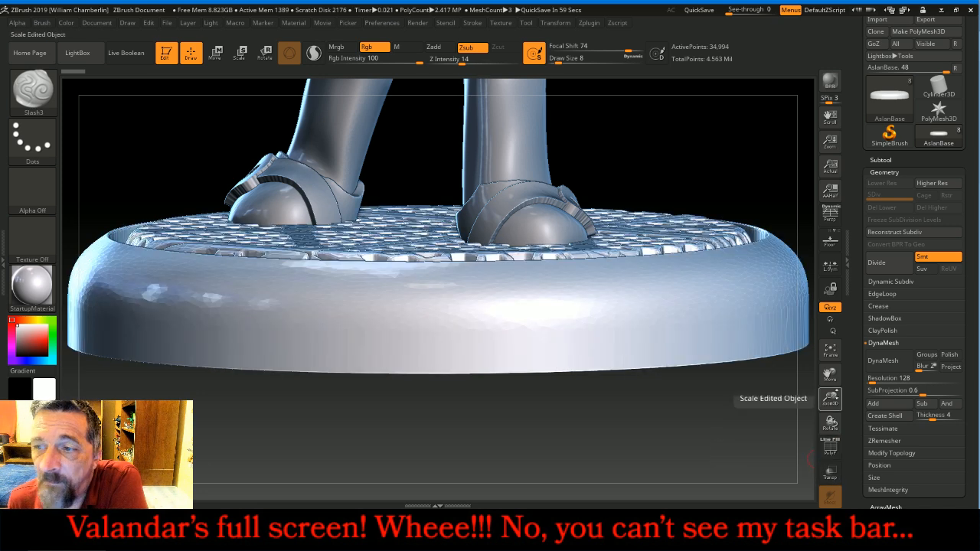
left_click(881, 263)
left_click(885, 264)
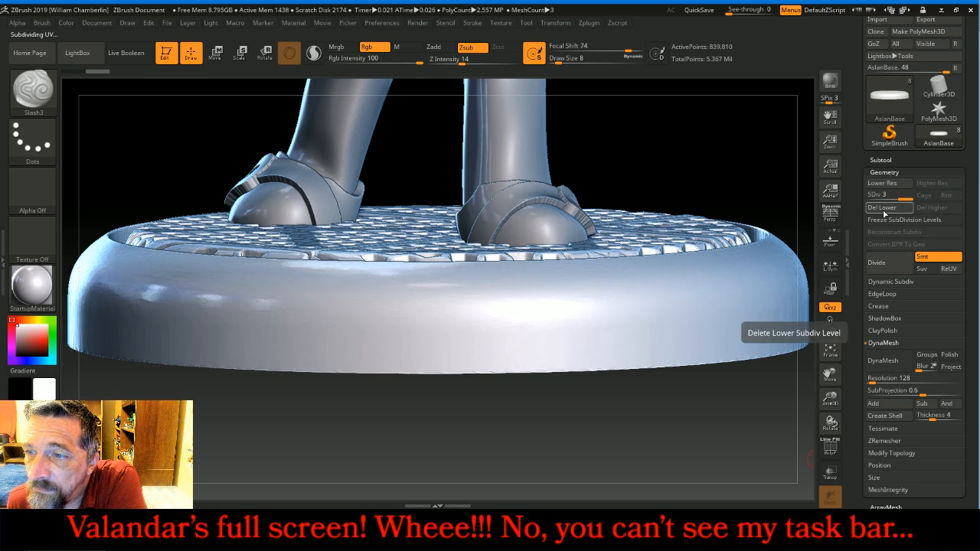
left_click(882, 208)
- Merge all subtools, from the body down to the base, into one single subtool
left_click_drag(836, 399, 785, 174)
left_click(881, 159)
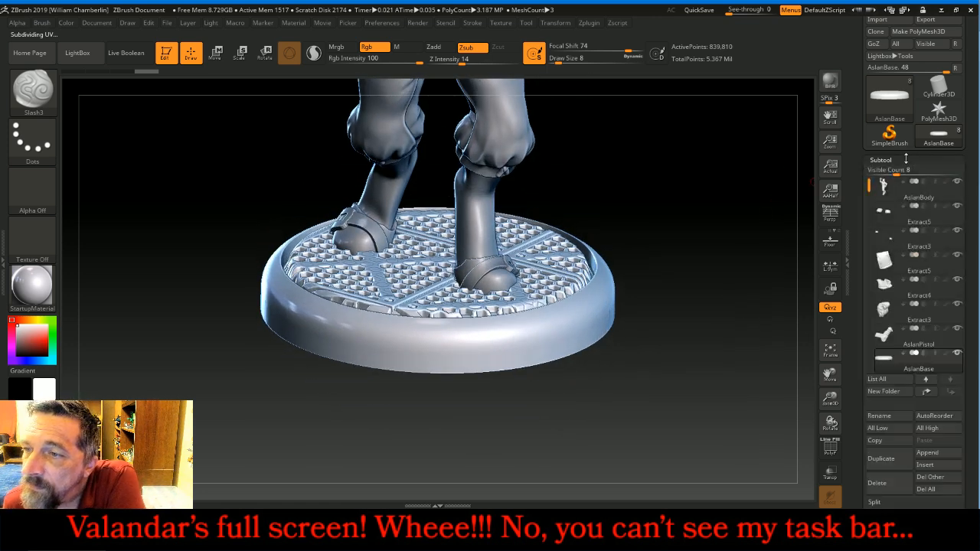
left_click(885, 186)
left_click_drag(887, 161, 887, 90)
left_click(880, 454)
left_click(875, 454)
left_click(875, 455)
left_click(875, 455)
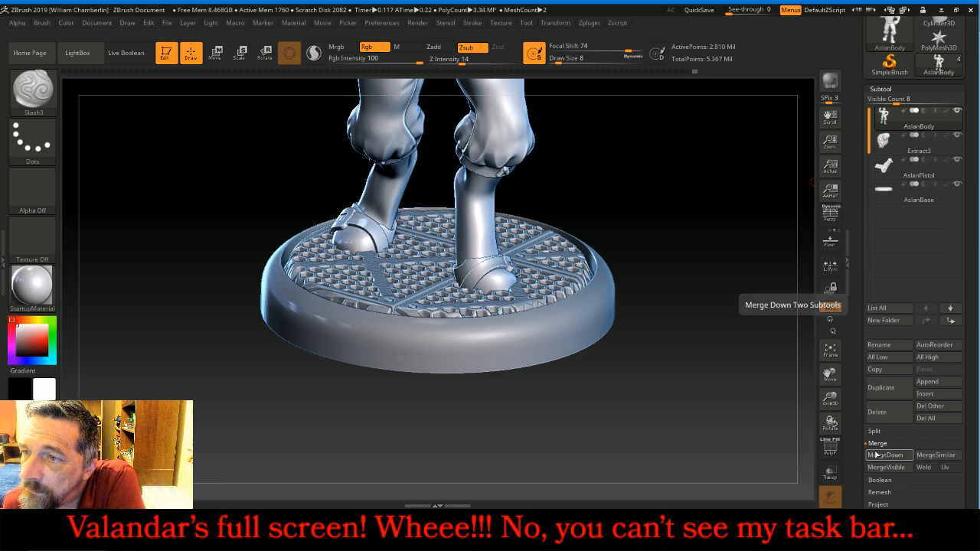
left_click(874, 455)
left_click(875, 454)
left_click(875, 454)
left_click(830, 351)
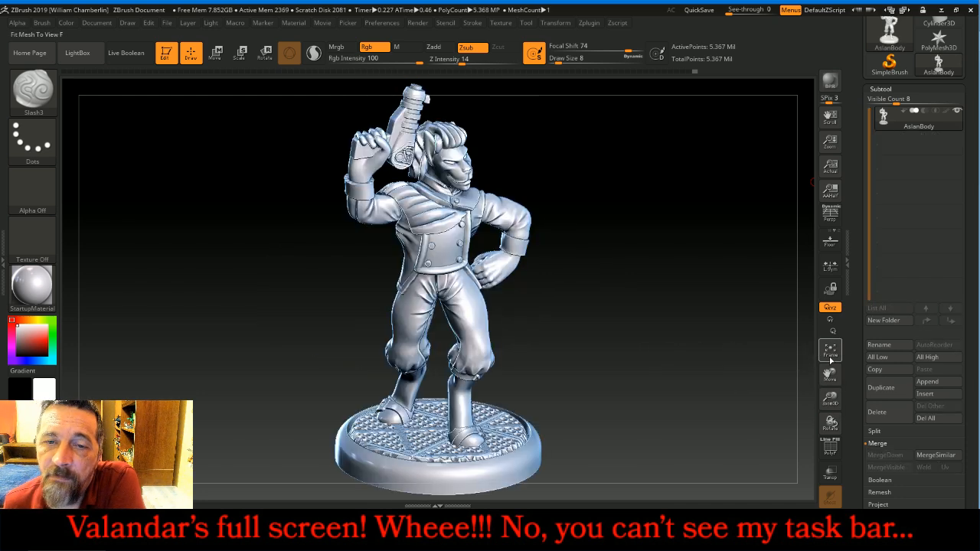
- Select the Layer brush with the DragDot stroke and set its Z Intensity to 100
left_click_drag(762, 371, 775, 359)
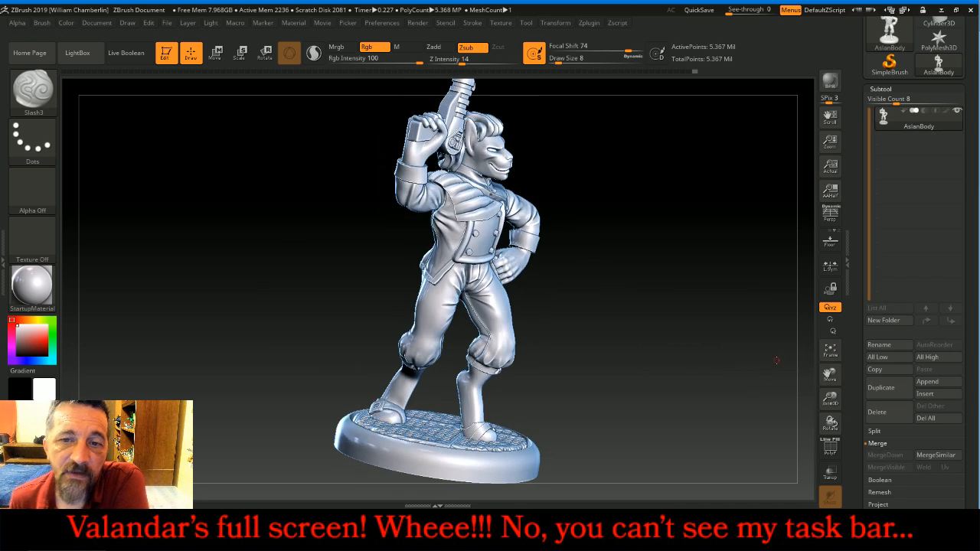
left_click(39, 101)
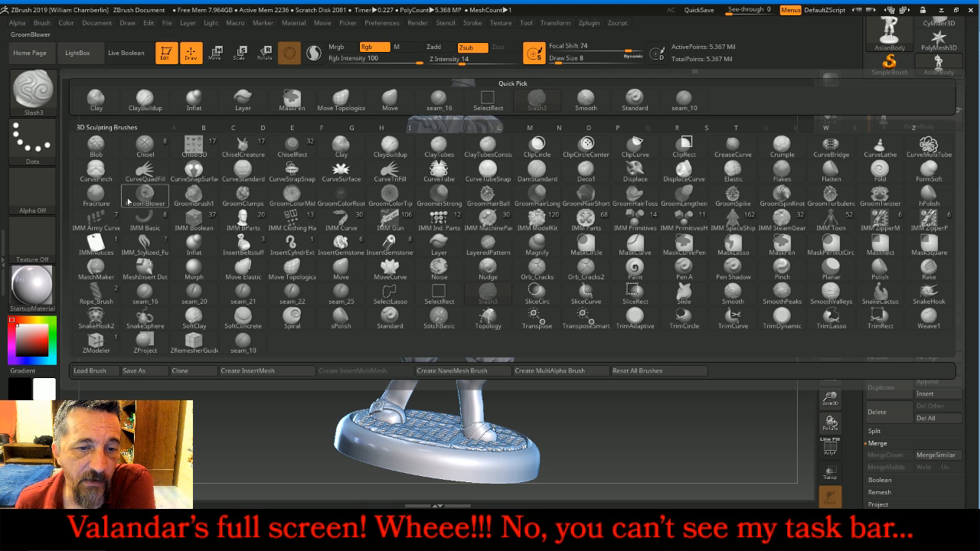
left_click(439, 243)
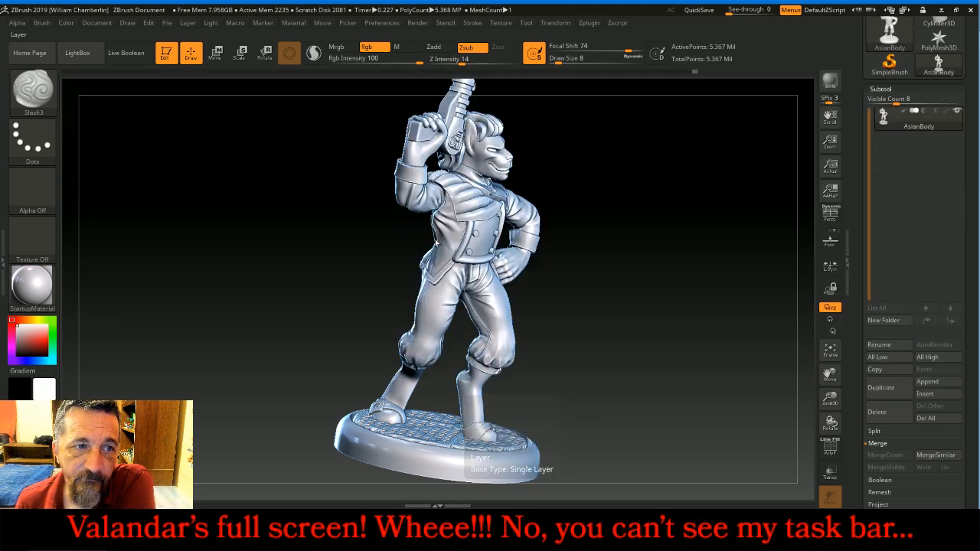
left_click(38, 145)
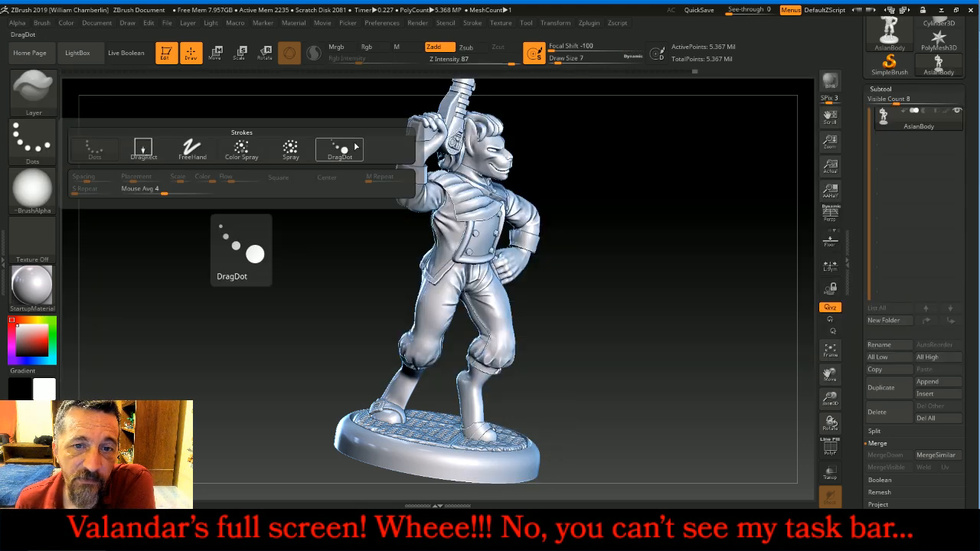
left_click(346, 147)
left_click_drag(515, 59, 528, 59)
- Place two round buttons side by side on the cuff of the raised pistol arm with the Layer brush at draw size 14
left_click_drag(831, 399, 839, 444)
left_click_drag(828, 374, 830, 493)
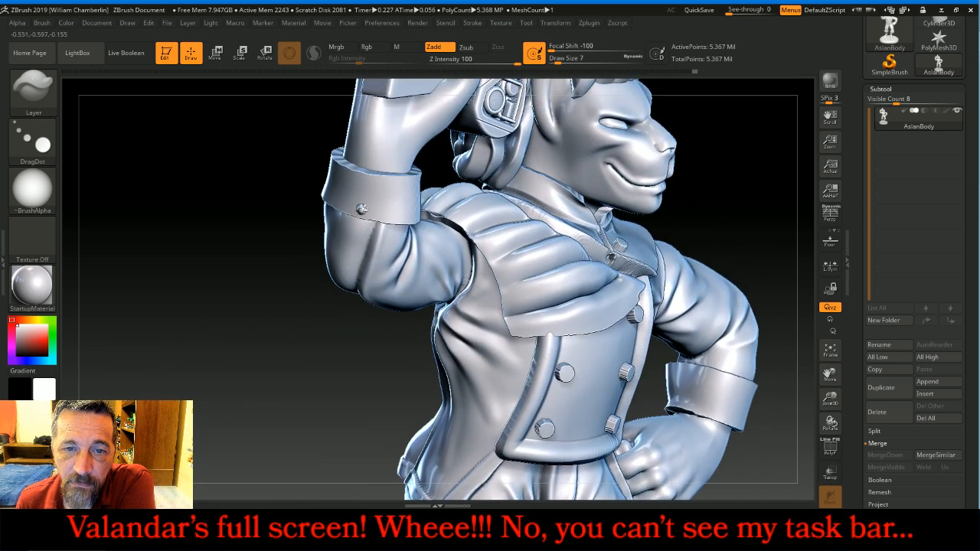
left_click_drag(362, 208, 366, 208)
key("ctrl+z")
key("bracketright")
key("bracketright")
key("bracketright")
left_click(366, 207)
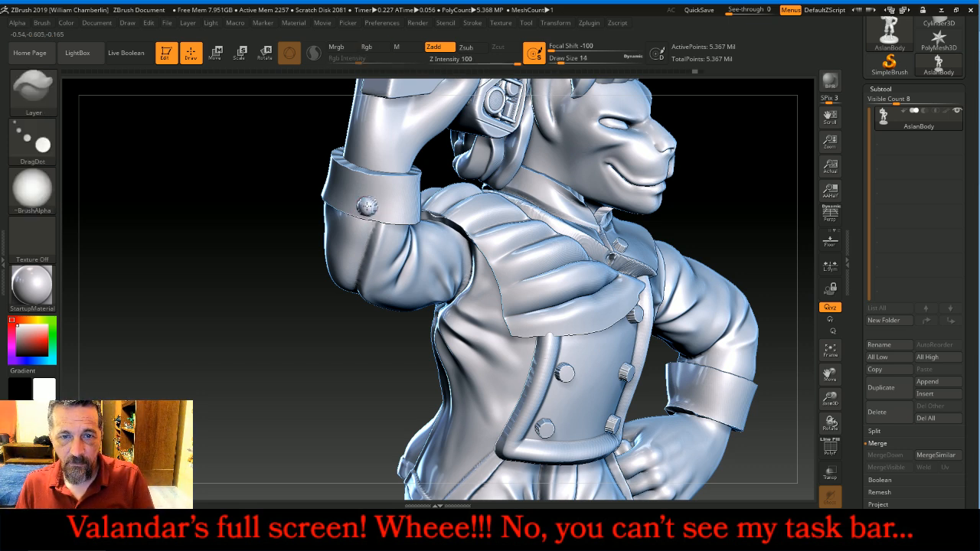
left_click_drag(366, 207, 400, 209)
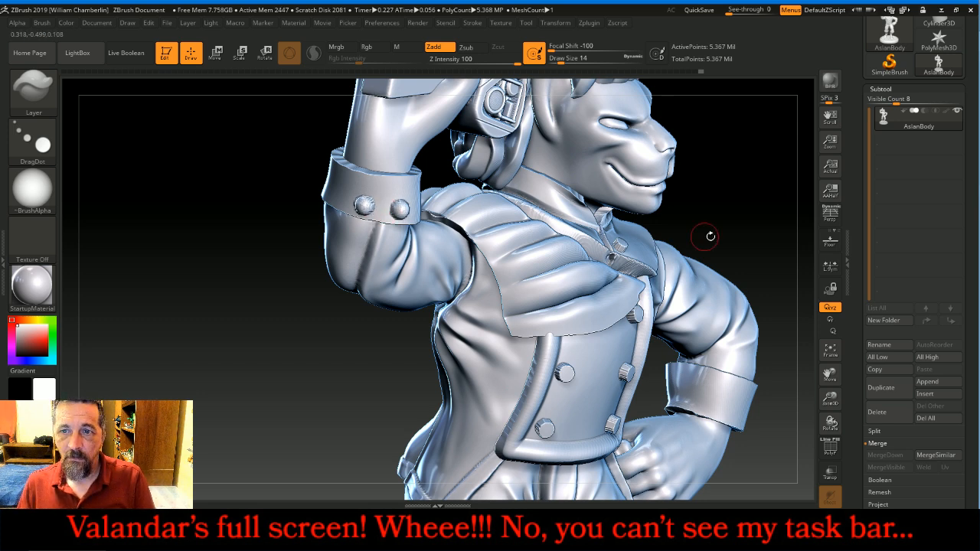
- Place two matching buttons on the cuff of the arm resting on the hip
left_click_drag(756, 229, 689, 153)
left_click_drag(647, 369, 770, 404)
left_click_drag(831, 376, 829, 373)
left_click_drag(887, 419, 961, 462)
left_click_drag(221, 229, 174, 182)
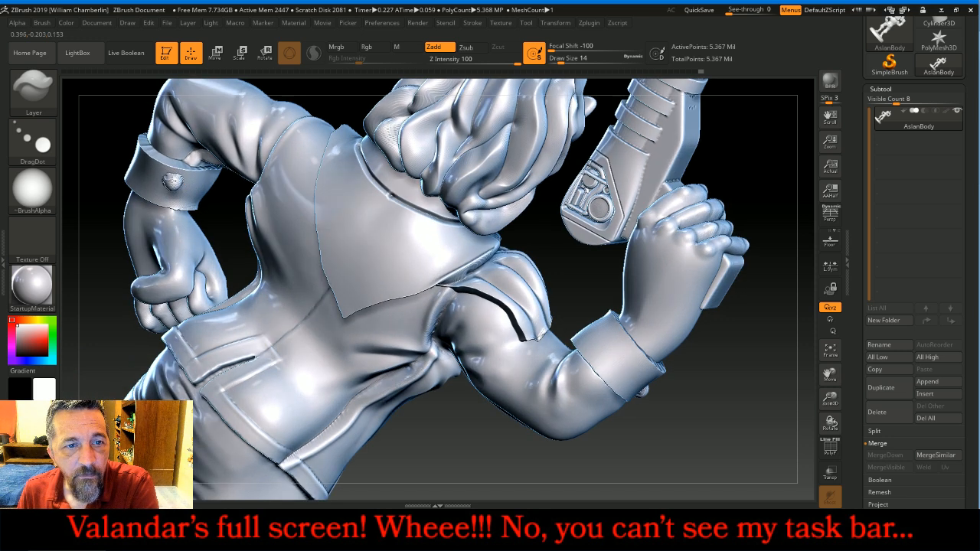
left_click(207, 182)
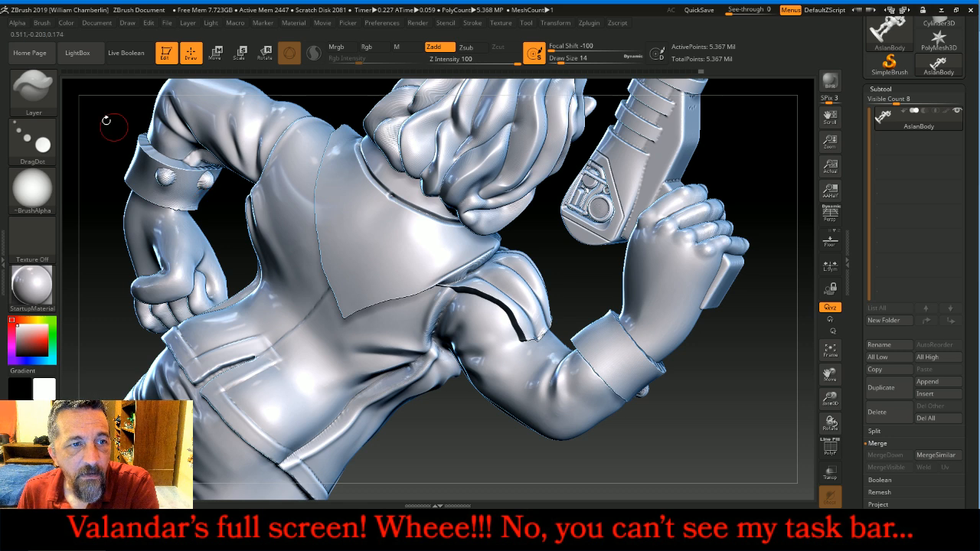
- Switch to the Slash3 brush in add mode with Z Intensity 8 and draw size 26
left_click(33, 88)
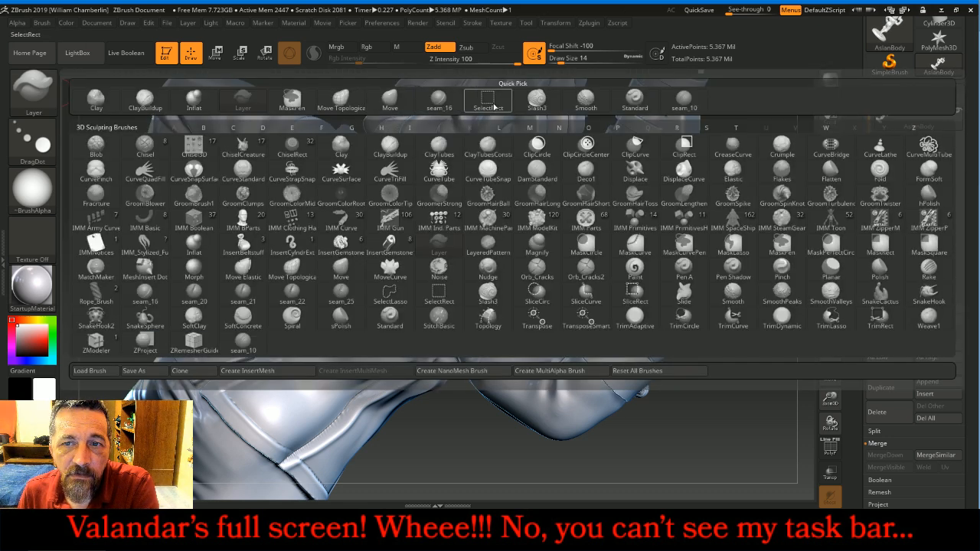
left_click(538, 102)
left_click(449, 50)
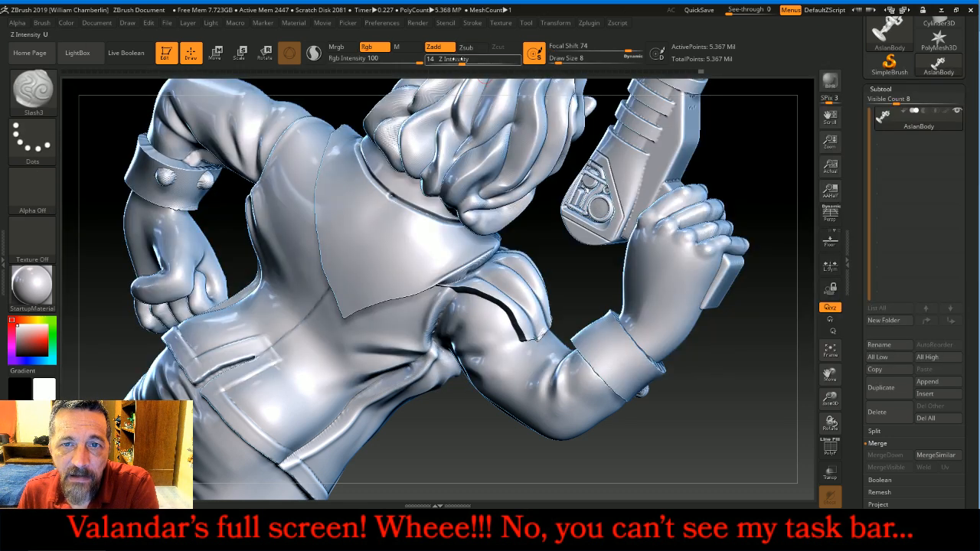
left_click_drag(462, 60, 451, 61)
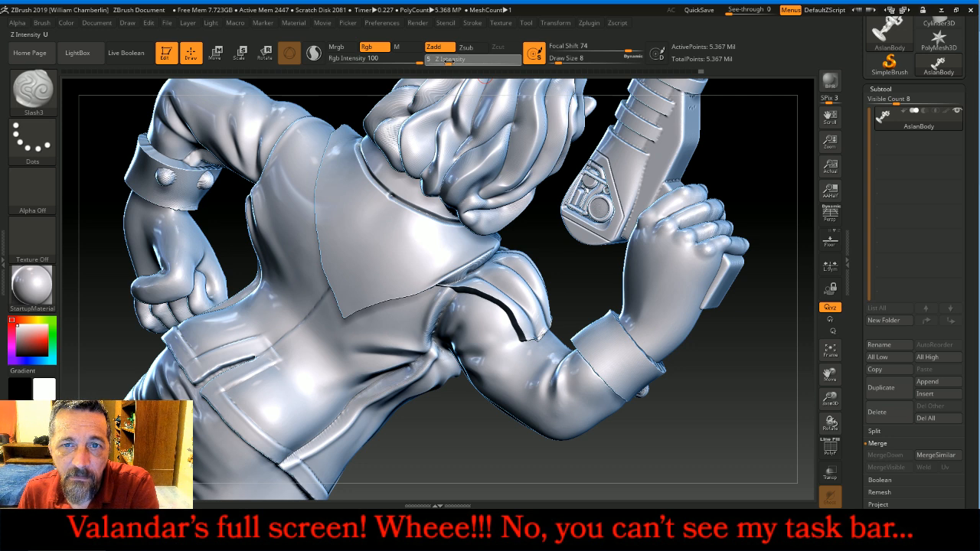
left_click_drag(452, 59, 454, 61)
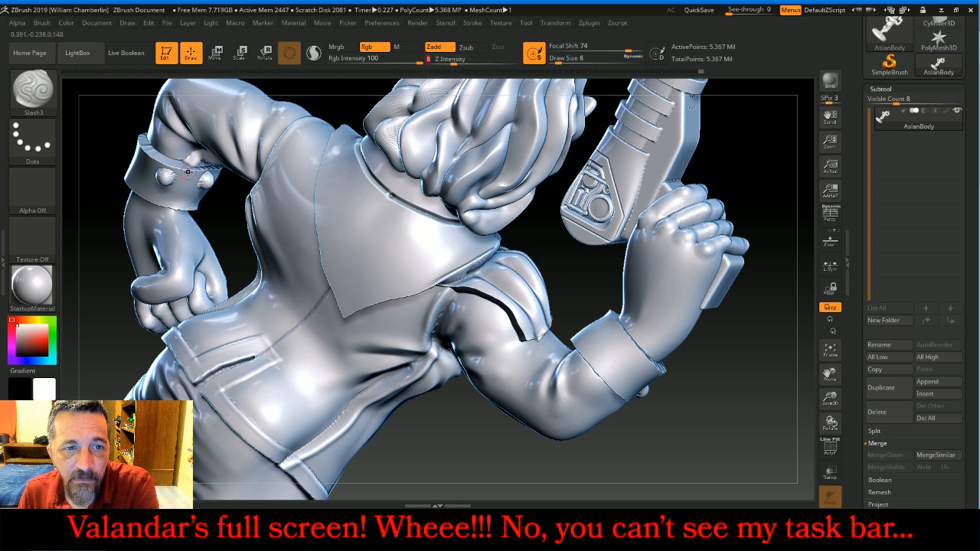
key("Return")
key("bracketright")
key("bracketright")
key("bracketright")
key("bracketright")
key("bracketright")
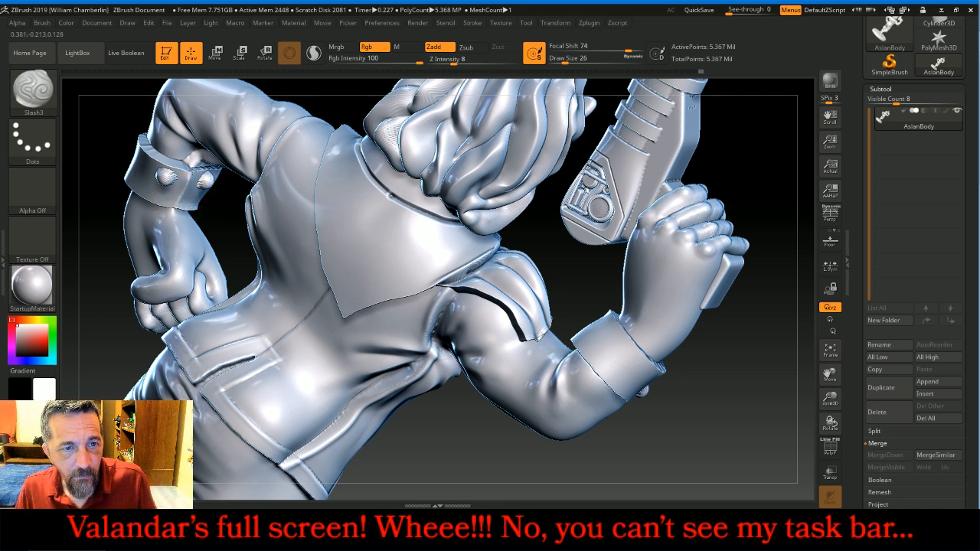
- Examine the new cuff buttons, the torso and the whole figure from several angles
mouse_move(767, 180)
left_mouse_down()
mouse_move(684, 136)
mouse_move(696, 143)
left_mouse_up()
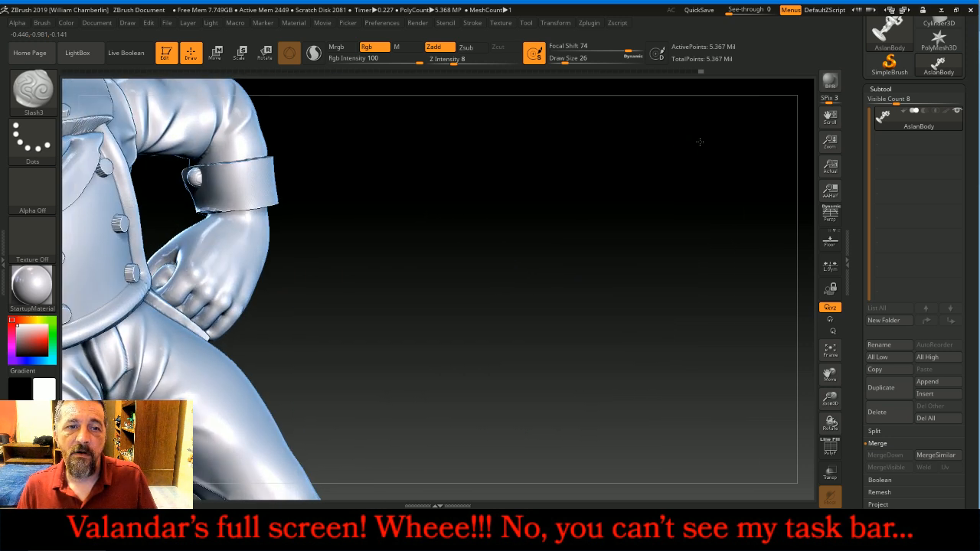
mouse_move(831, 375)
left_mouse_down()
mouse_move(956, 422)
mouse_move(964, 443)
left_mouse_up()
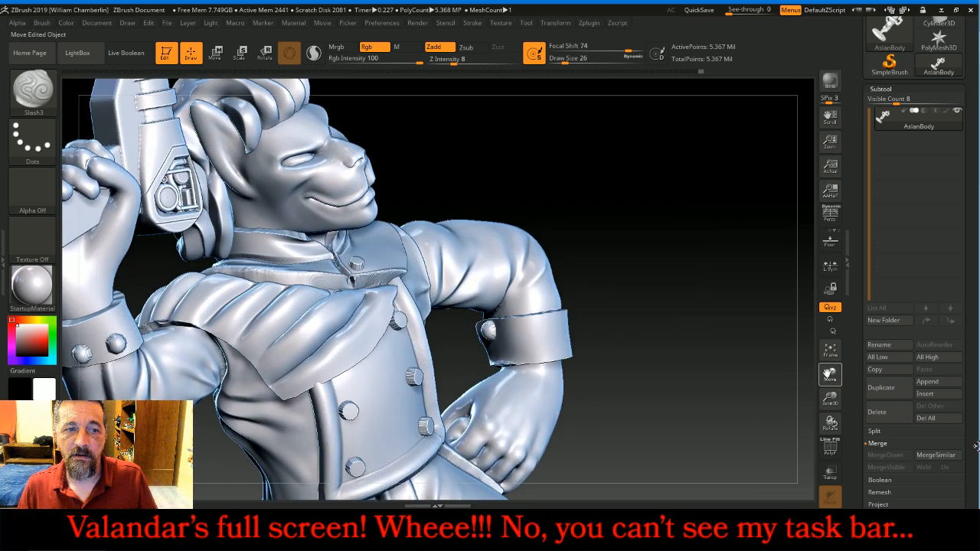
left_click_drag(739, 326, 119, 326)
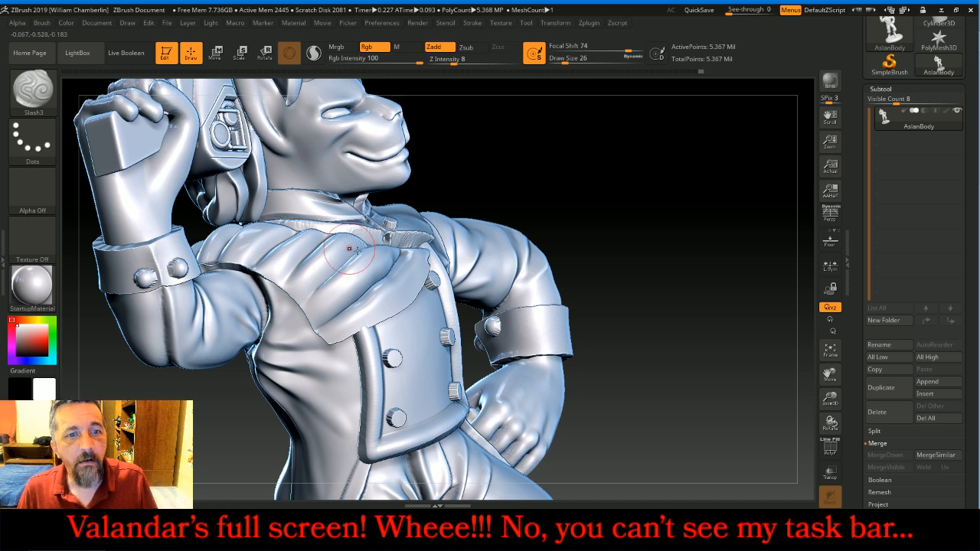
left_click_drag(771, 169, 754, 173)
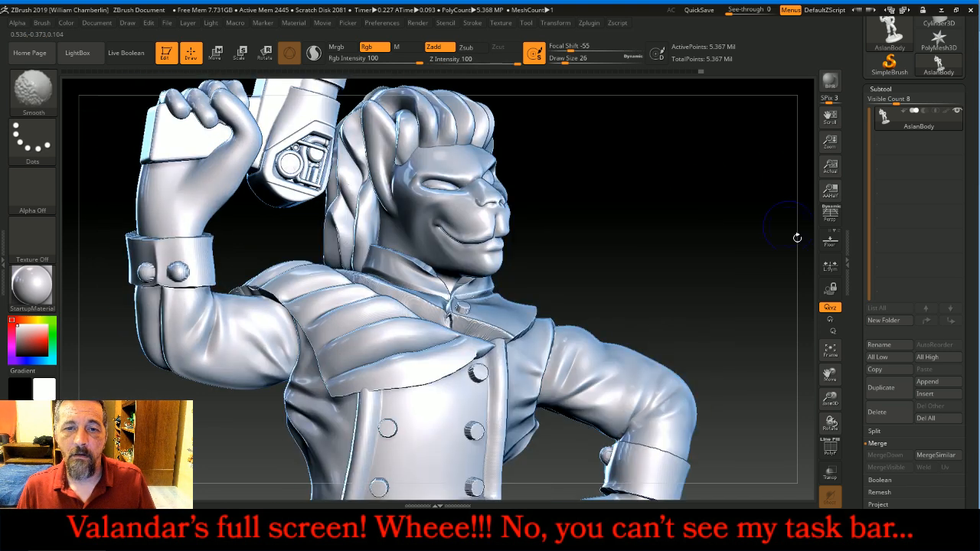
left_click(831, 350)
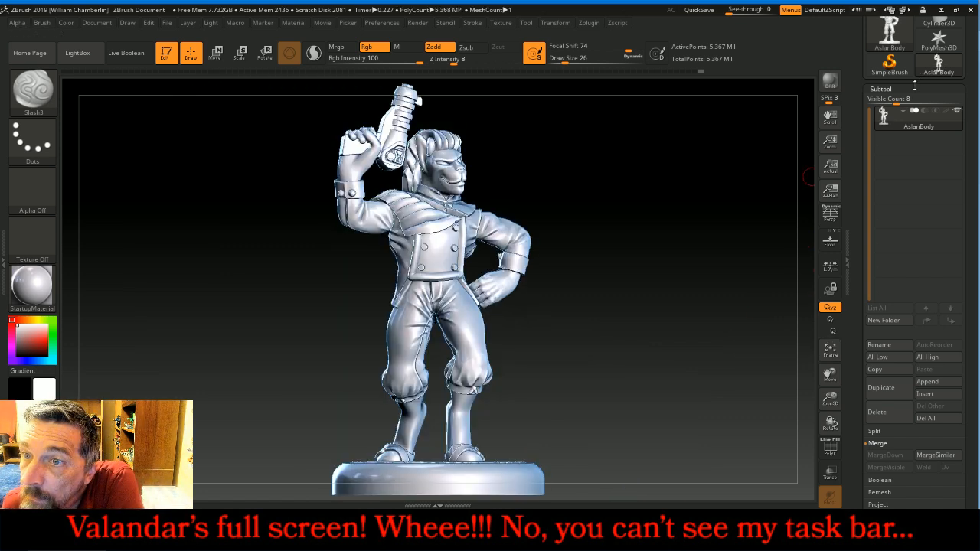
- Remesh the merged figure with DynaMesh at resolution 1024
left_click(914, 88)
left_click(903, 101)
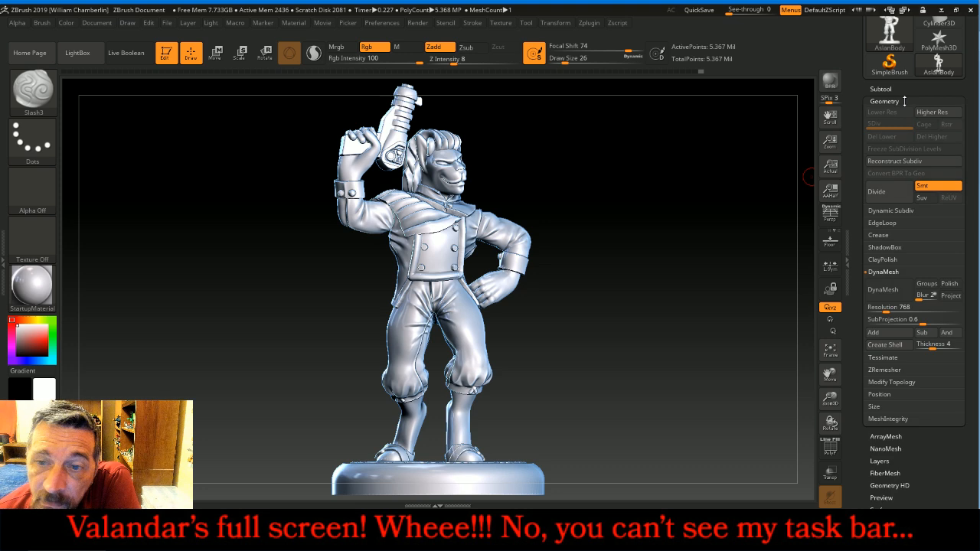
left_click(886, 306)
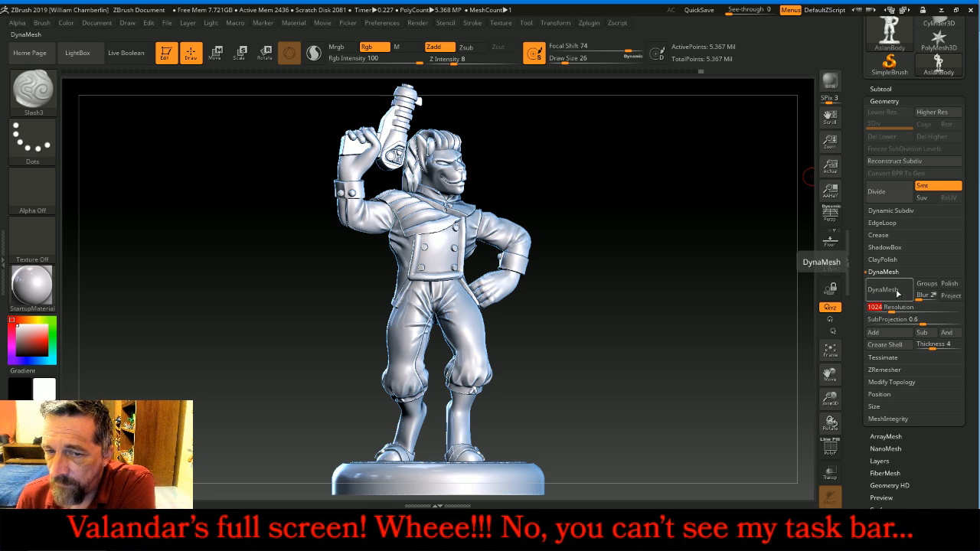
key("Return")
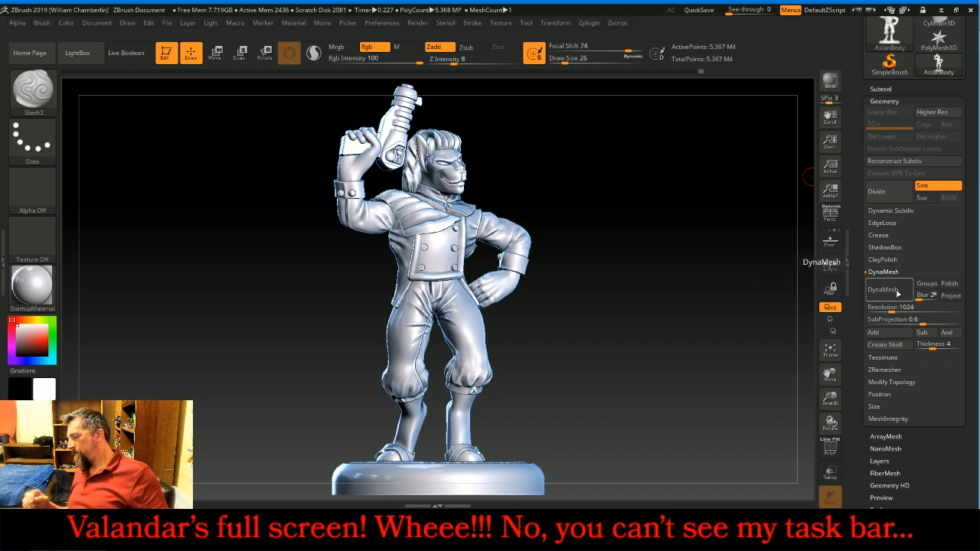
left_click(895, 290)
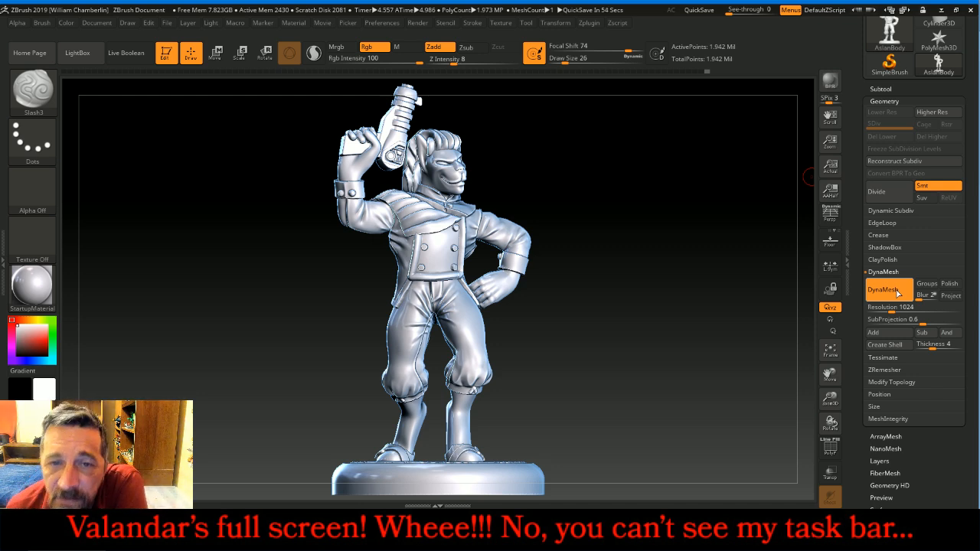
- Smooth the buttons on both cuffs with the Smooth brush at draw size 10
mouse_move(773, 295)
left_mouse_down()
mouse_move(715, 295)
mouse_move(728, 281)
mouse_move(706, 269)
mouse_move(762, 266)
mouse_move(717, 280)
left_mouse_up()
left_click_drag(830, 398, 830, 374)
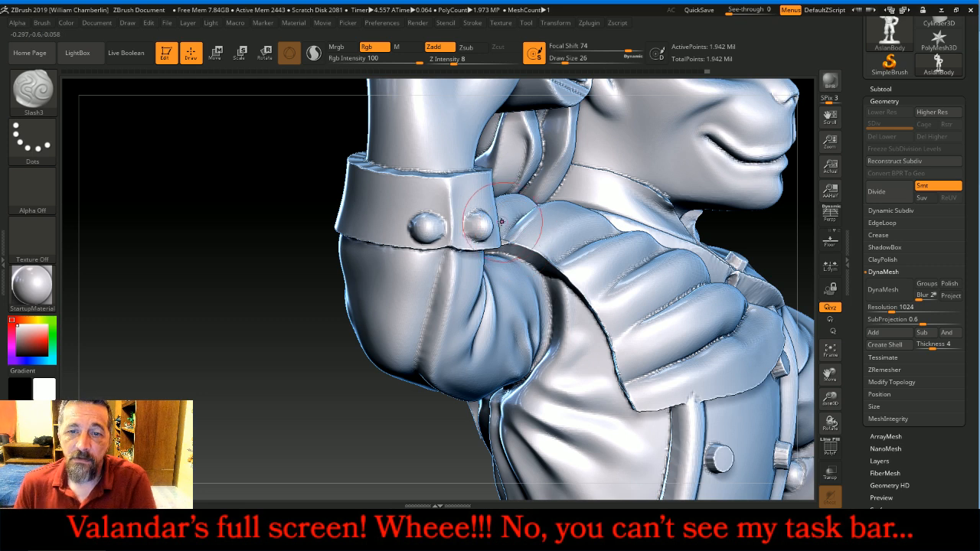
key("bracketleft")
mouse_move(486, 220)
left_mouse_down("shift")
mouse_move(480, 229)
mouse_move(426, 229)
left_mouse_up("shift")
mouse_move(300, 273)
left_mouse_down()
mouse_move(398, 267)
mouse_move(452, 253)
mouse_move(456, 229)
left_mouse_up()
left_click_drag(827, 371, 901, 192)
left_click_drag(756, 197, 724, 219)
mouse_move(829, 374)
left_mouse_down()
mouse_move(920, 374)
mouse_move(979, 359)
left_mouse_up()
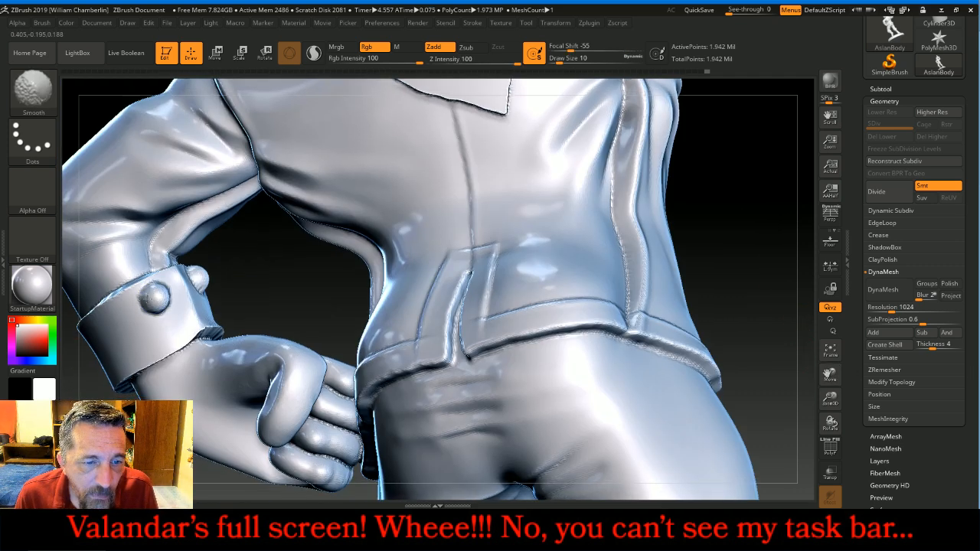
left_click_drag(246, 282, 228, 281)
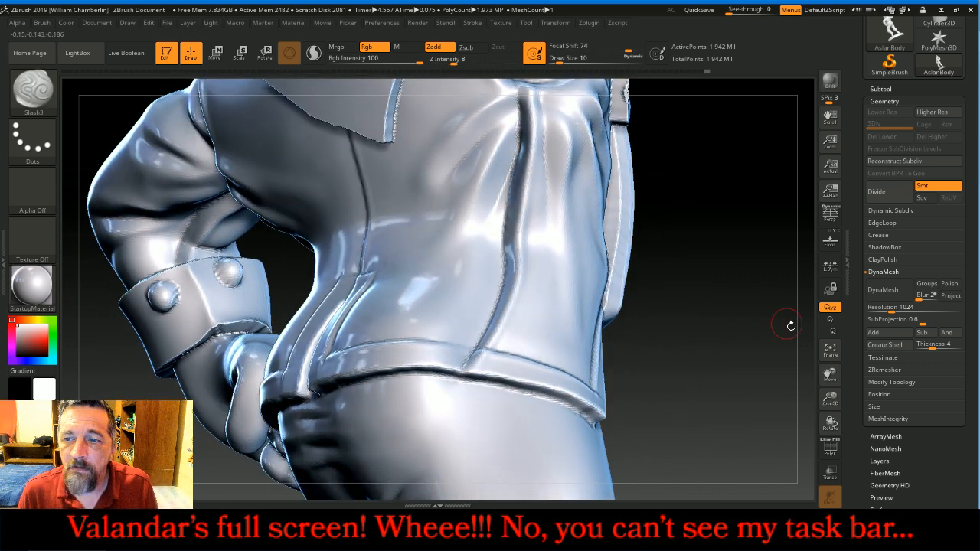
- Decimate the whole figure with Decimation Master's custom preset at 50 k points
left_click(830, 350)
left_click_drag(729, 332, 645, 355)
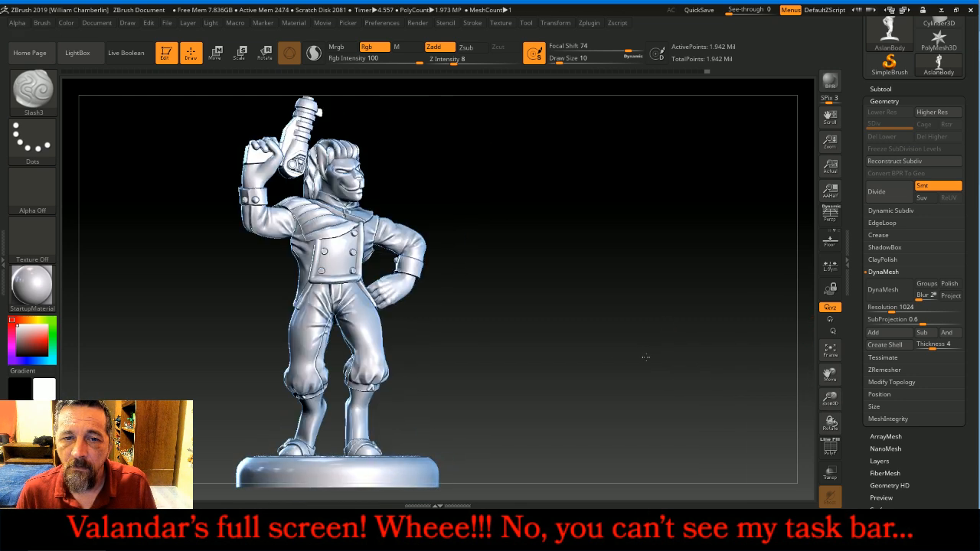
left_click(836, 355)
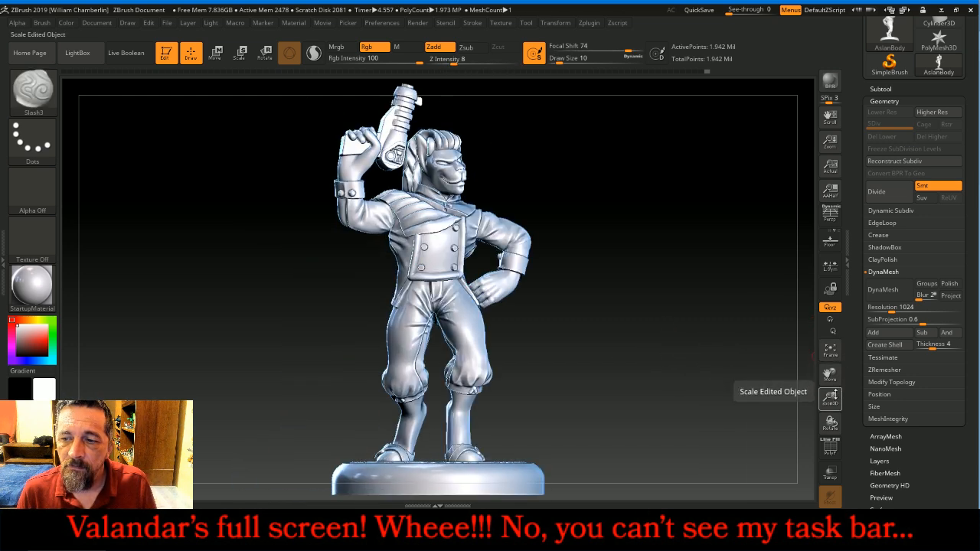
left_click_drag(831, 396, 832, 394)
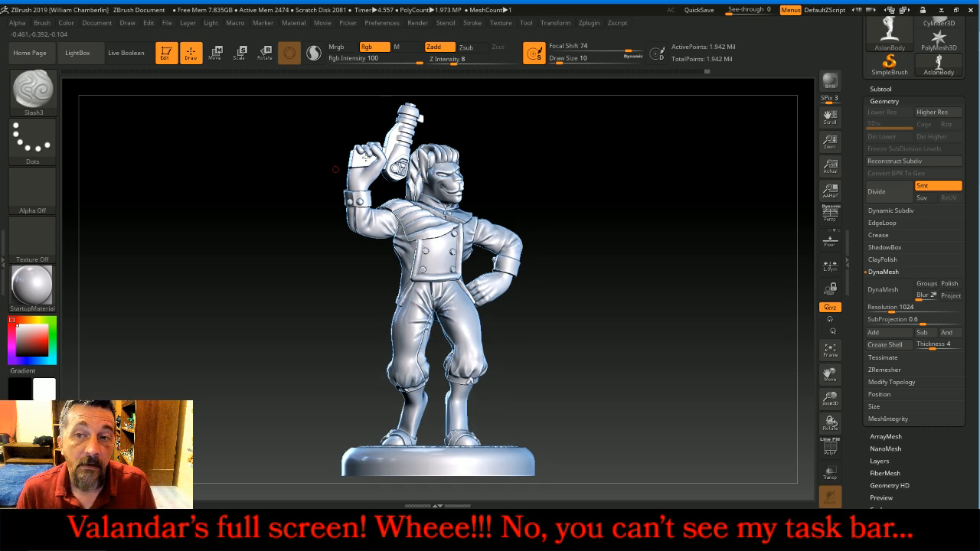
left_click(584, 25)
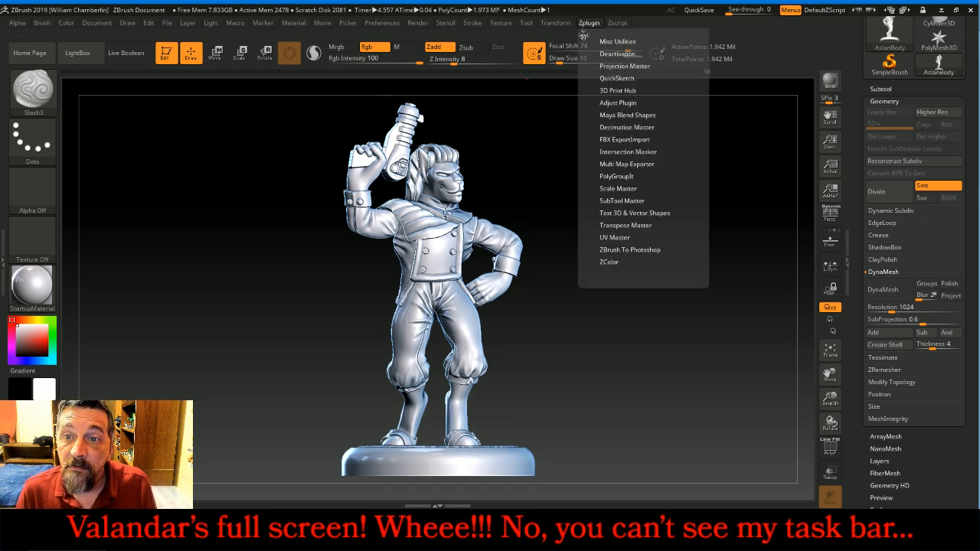
left_click_drag(582, 32, 88, 184)
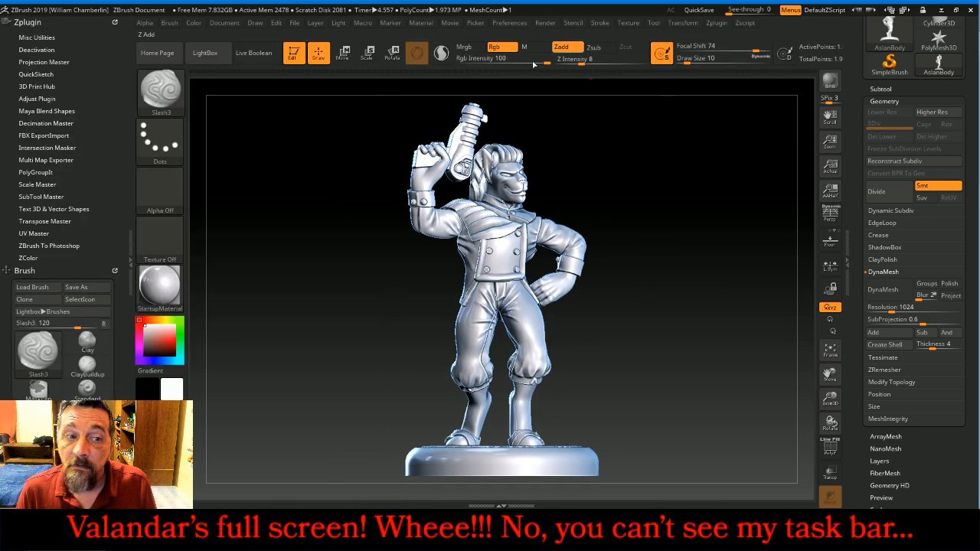
left_click(54, 123)
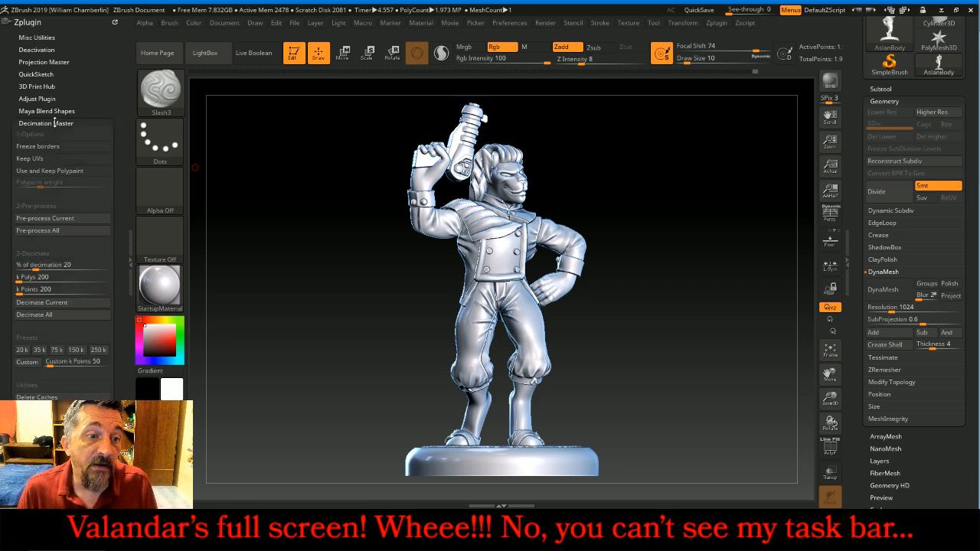
left_click(28, 362)
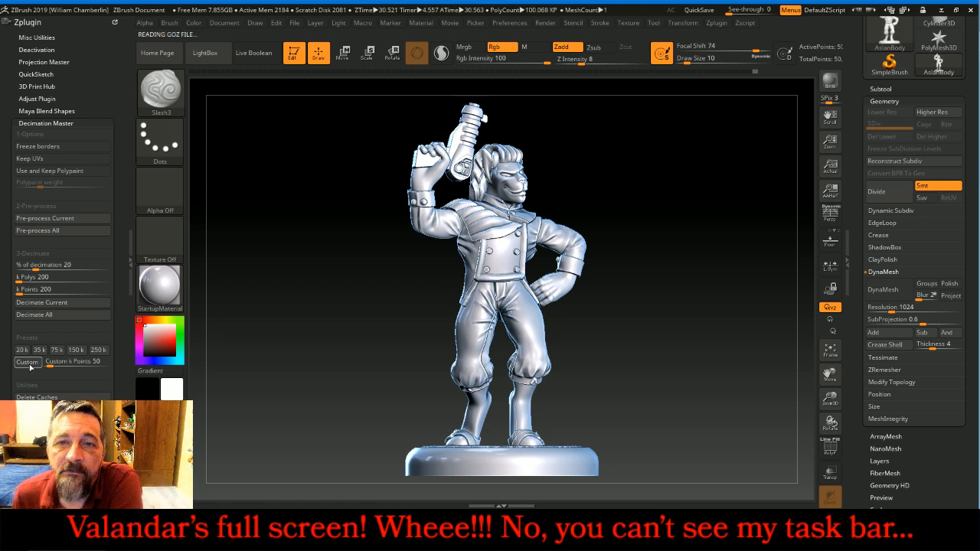
mouse_move(681, 189)
left_mouse_down()
mouse_move(633, 194)
mouse_move(544, 182)
left_mouse_up()
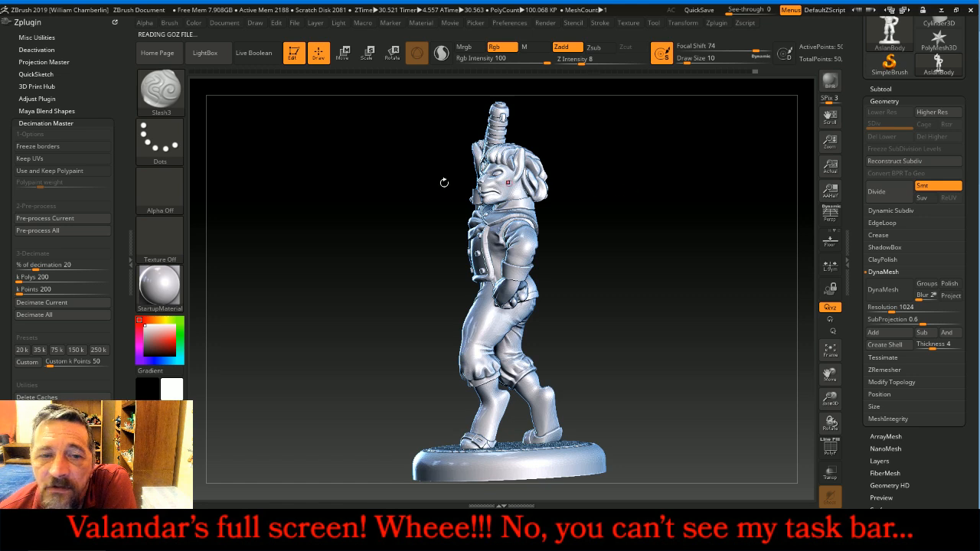
left_click(131, 261)
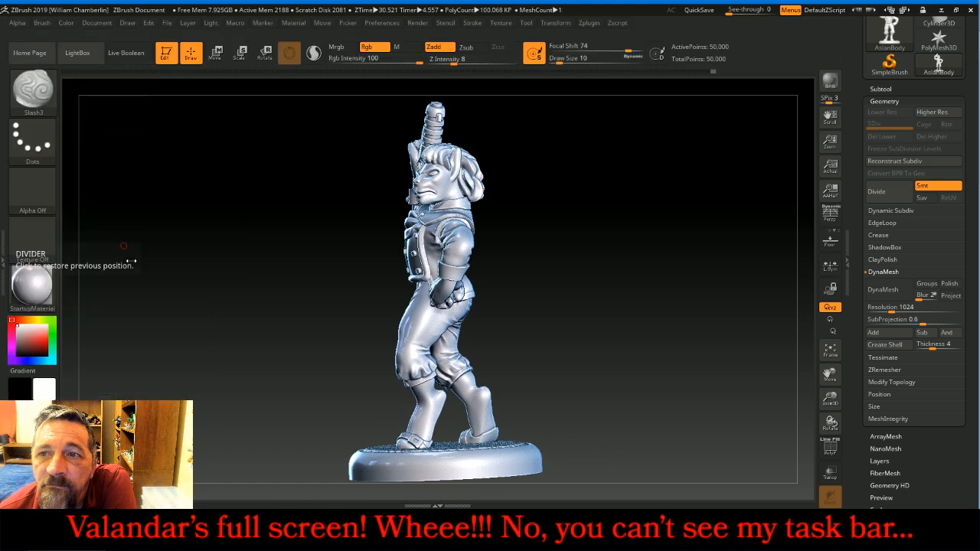
- Close the holes in the decimated mesh and weld its points at a weld distance of 1
left_click_drag(624, 202, 663, 200)
scroll(957, 138, "up", 5)
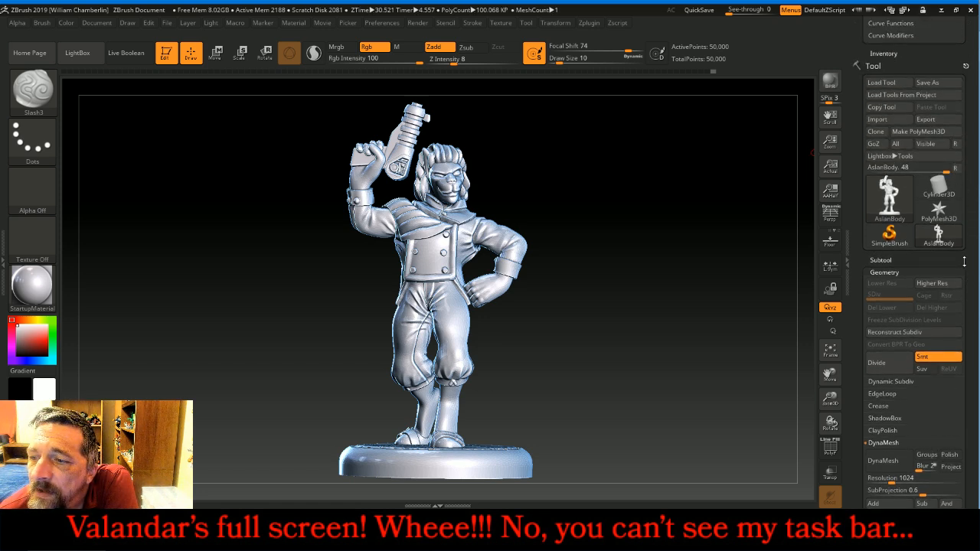
scroll(964, 261, "down", 5)
left_click(890, 371)
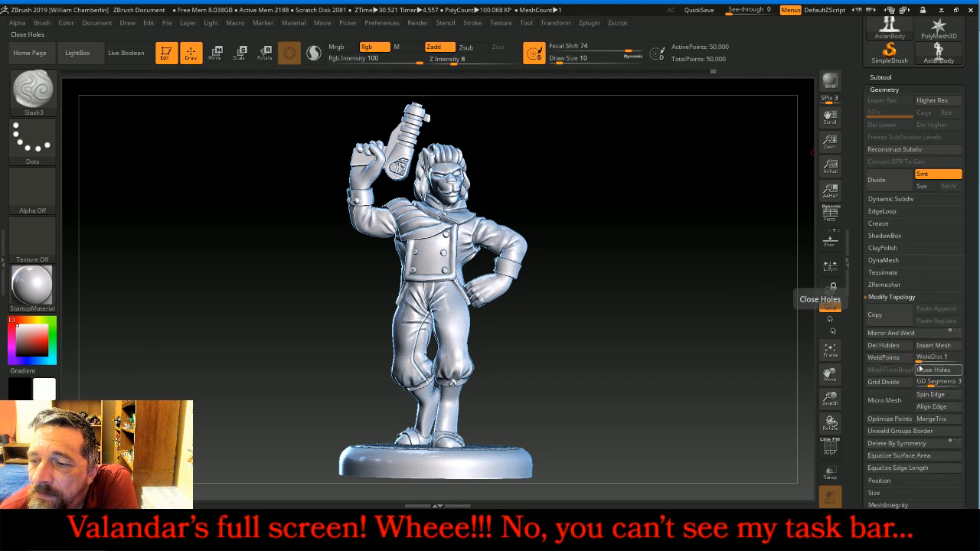
left_click(932, 369)
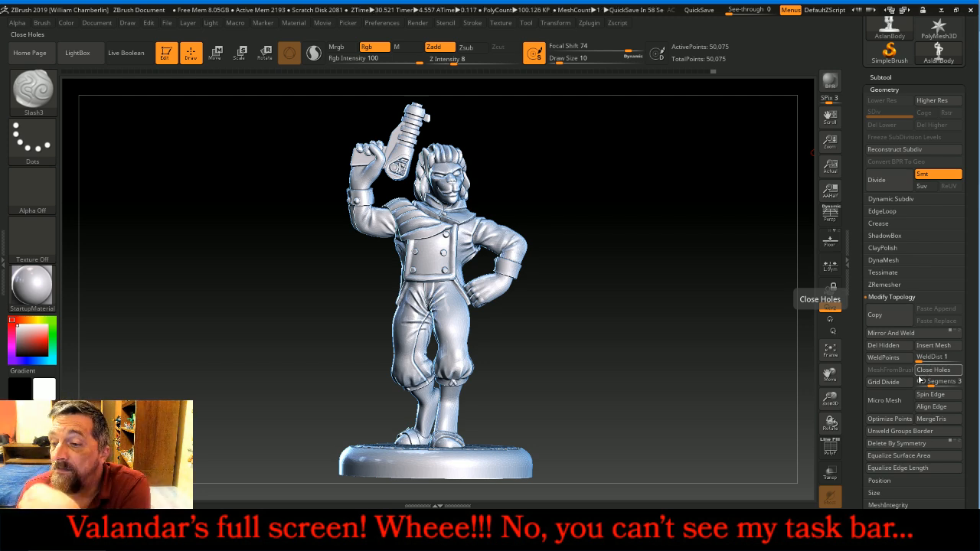
left_click(884, 358)
mouse_move(722, 313)
left_mouse_down()
mouse_move(699, 309)
mouse_move(782, 309)
mouse_move(608, 320)
mouse_move(728, 317)
left_mouse_up()
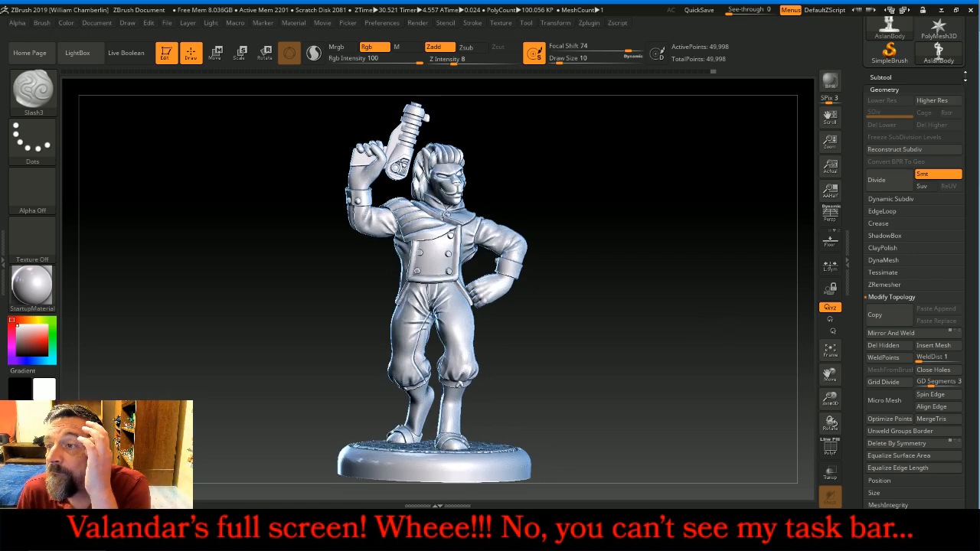
- Export the finished mesh to the Aslan folder under the file name Aslan Ambassador
scroll(911, 268, "up", 4)
left_click(926, 84)
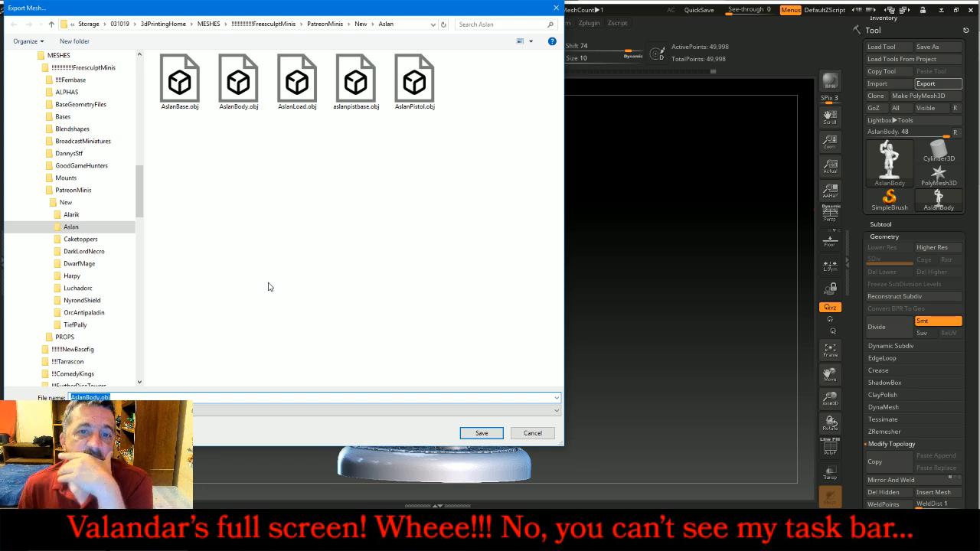
type("Als")
key("BackSpace")
key("BackSpace")
type("ls")
key("BackSpace")
key("BackSpace")
type("slan Ambassador")
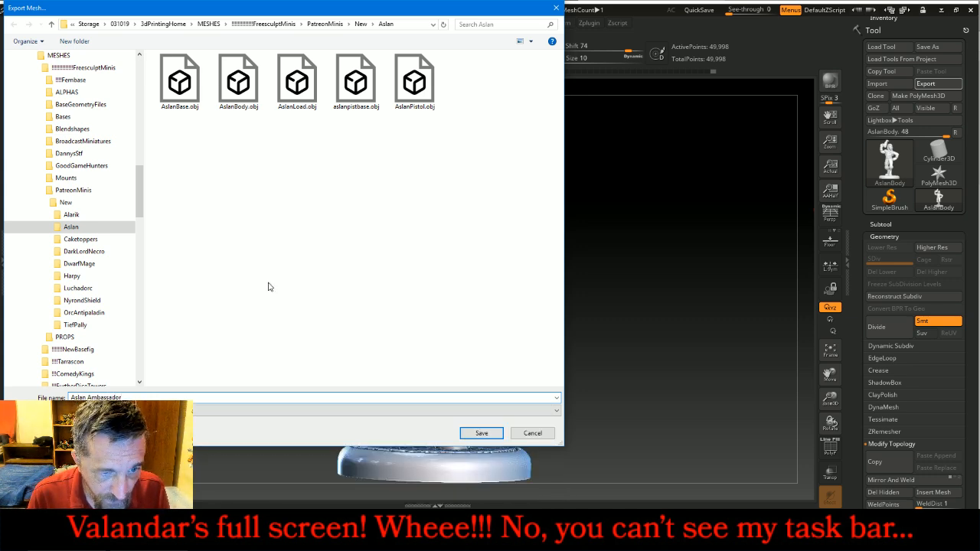
key("Return")
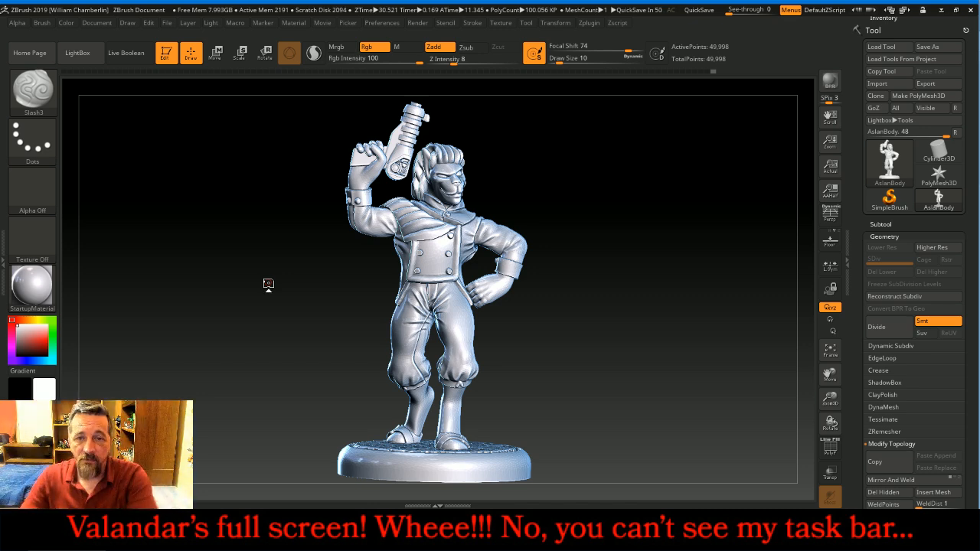
mouse_move(284, 277)
left_mouse_down()
mouse_move(400, 280)
mouse_move(262, 284)
mouse_move(282, 283)
left_mouse_up()
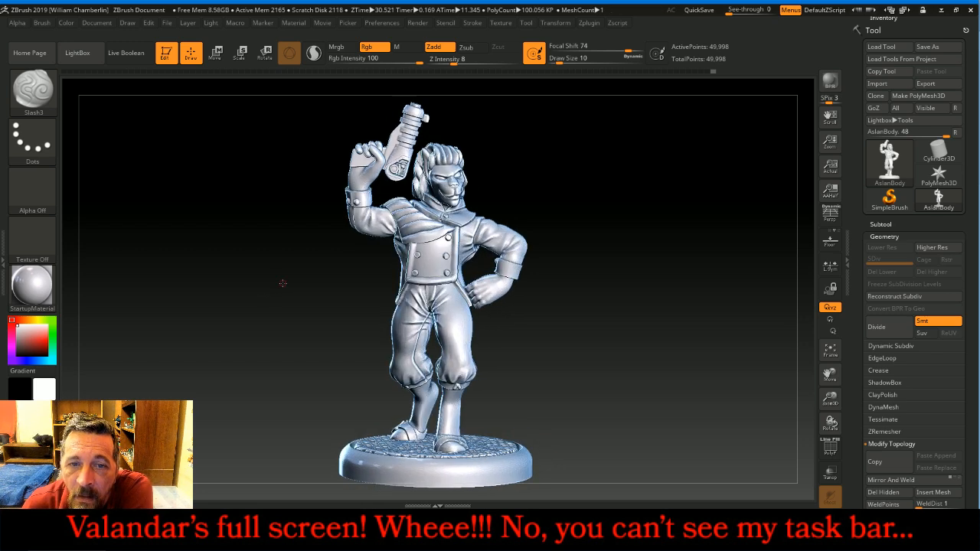